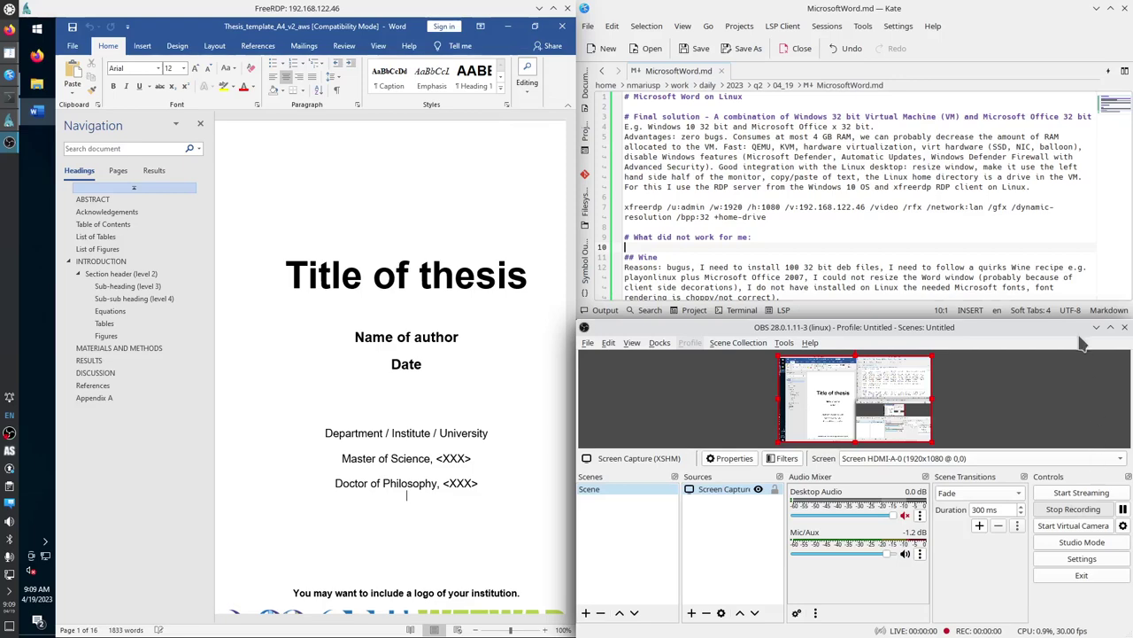
Minimize OBS and maximize Kate vertically so MicrosoftWord.md fills the right half.
left_click(1096, 327)
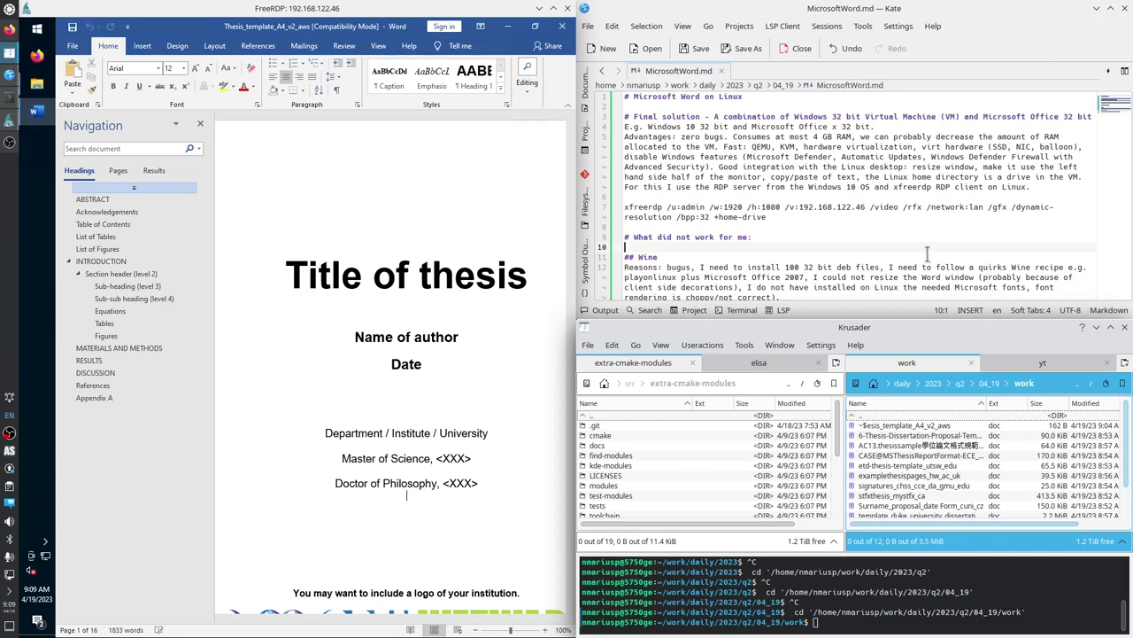
double_click(874, 11)
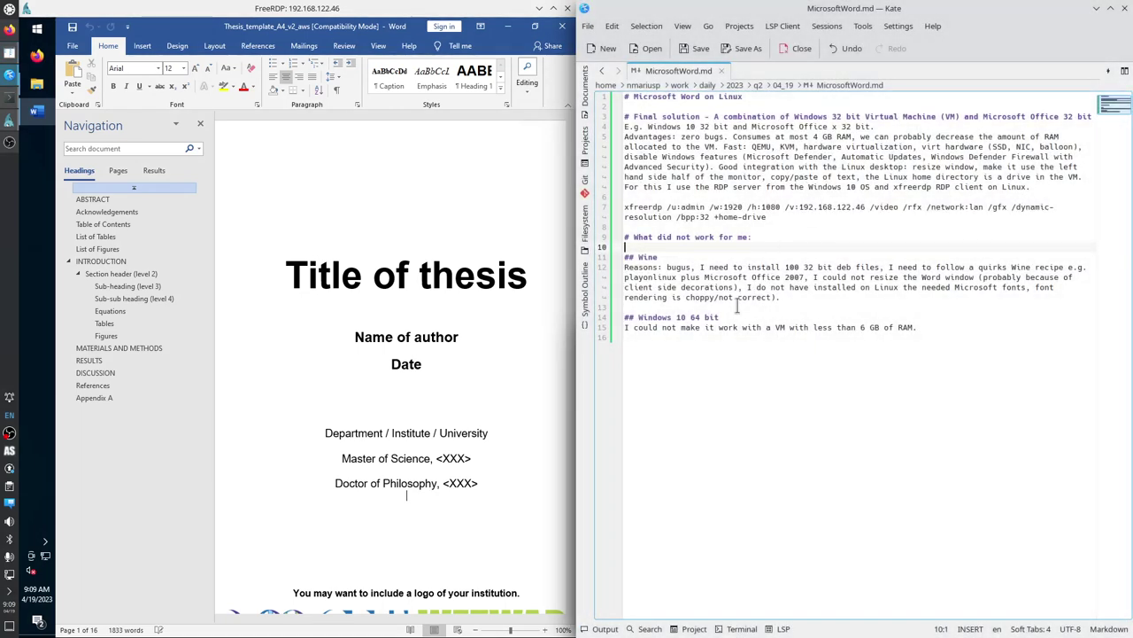
Change line 4 to read Microsoft Office 2019 32 bit and bring Krusader back below Kate.
left_click(637, 116)
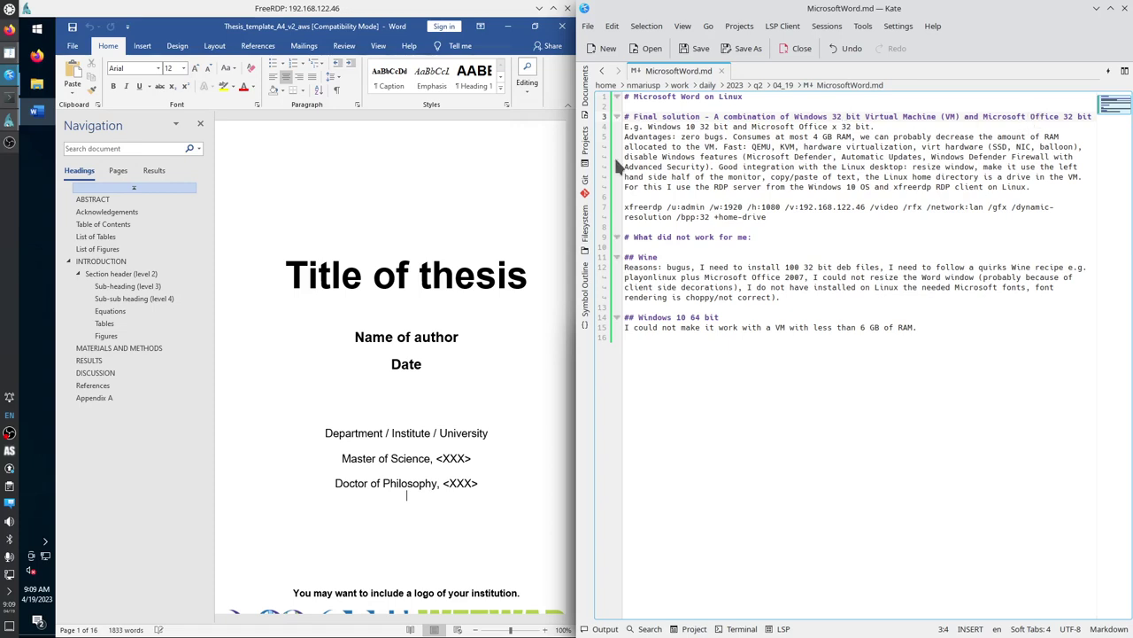
left_click_drag(655, 127, 872, 126)
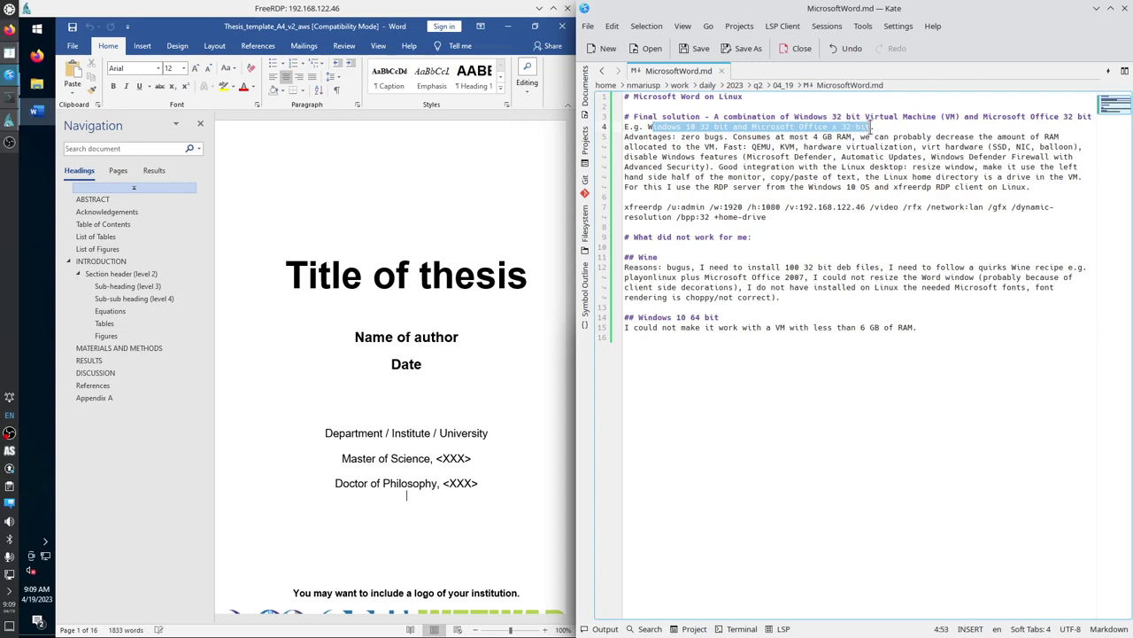
left_click(832, 127)
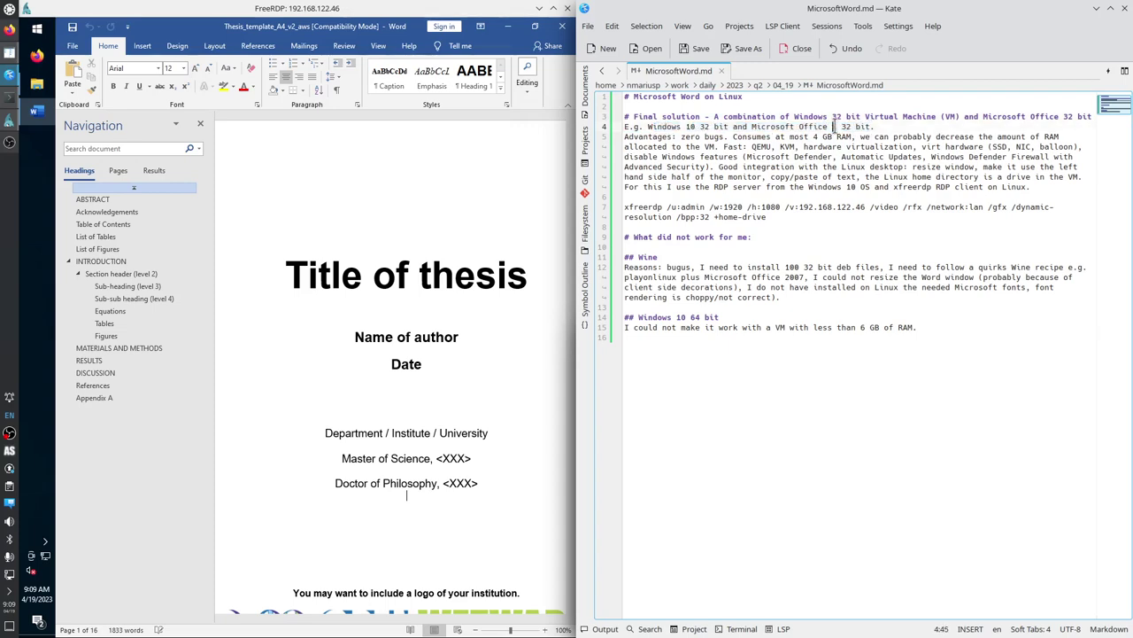
type("2019")
key("alt+Tab")
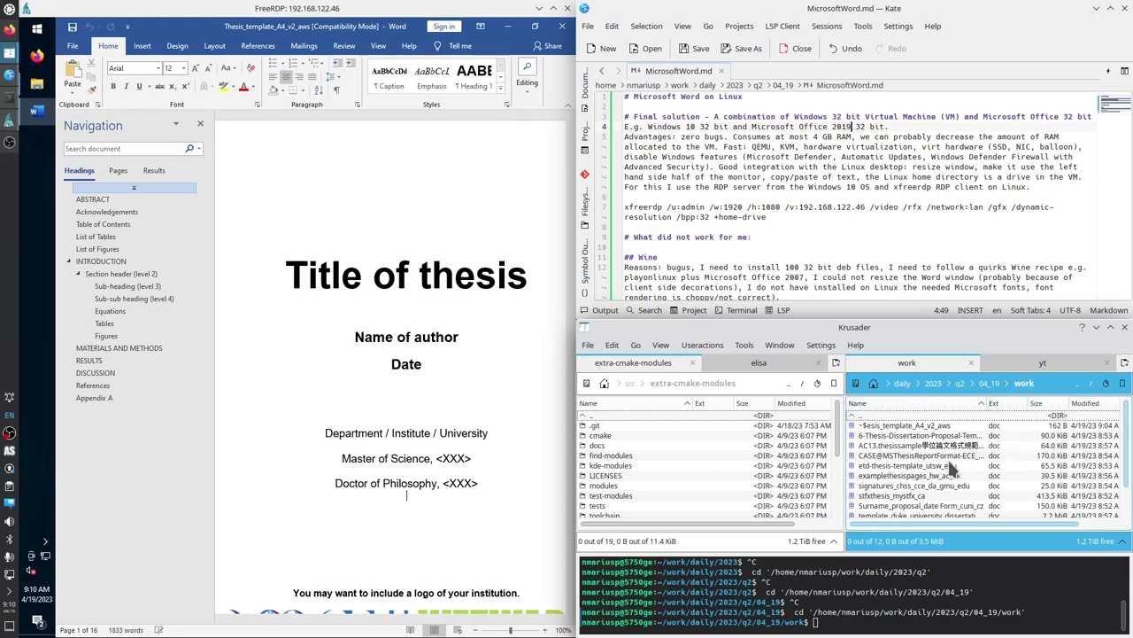
scroll(950, 467, "down", 1)
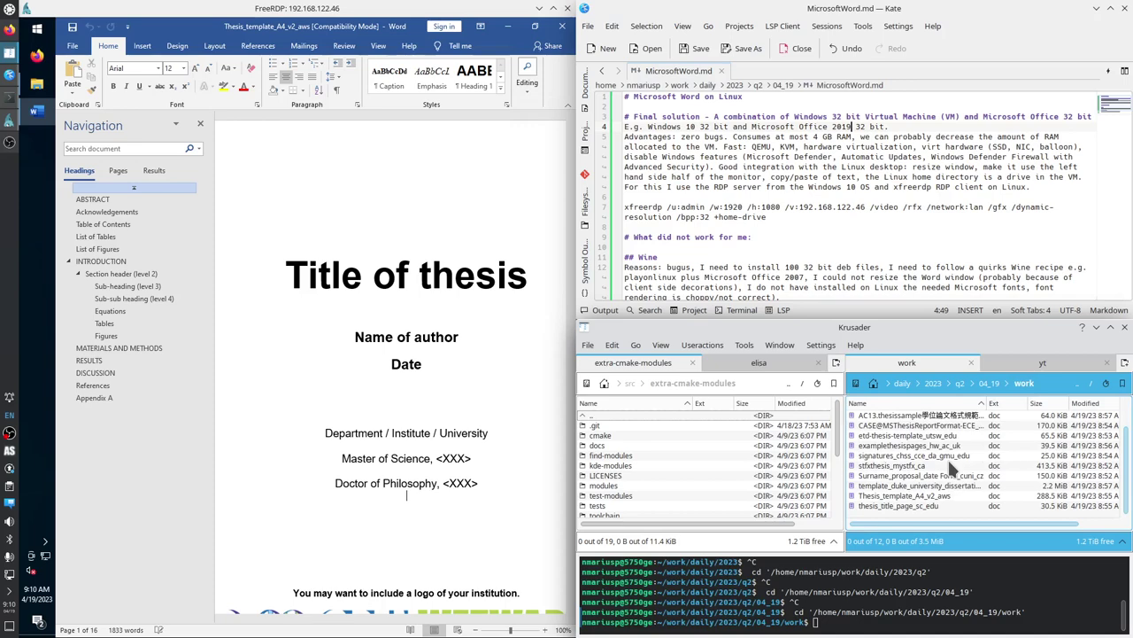
scroll(947, 457, "up", 1)
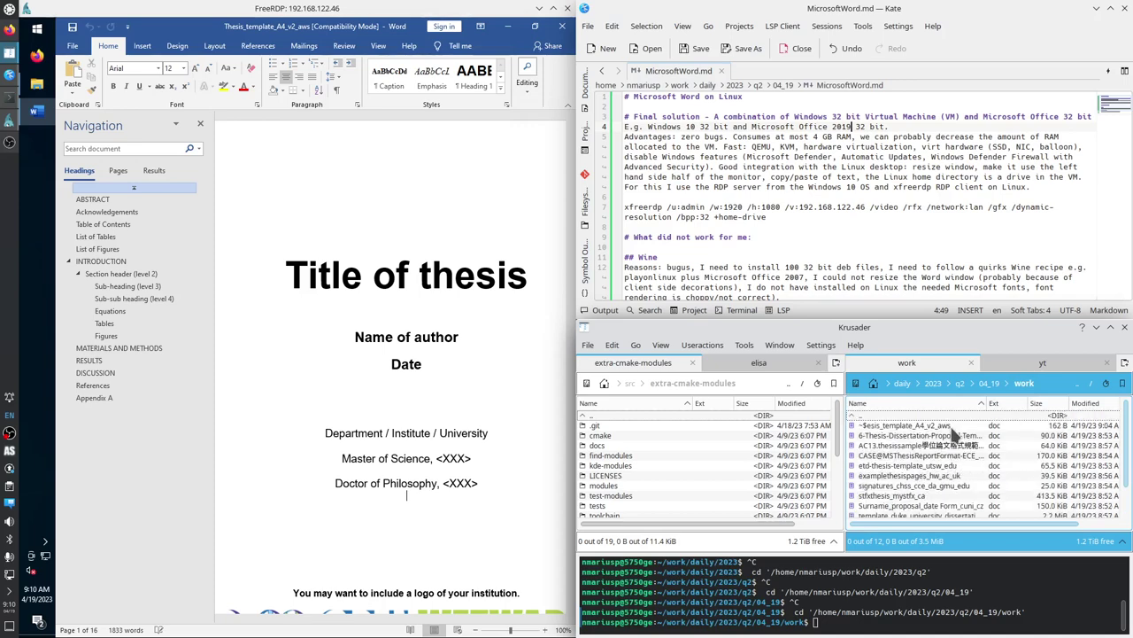
left_click(930, 485)
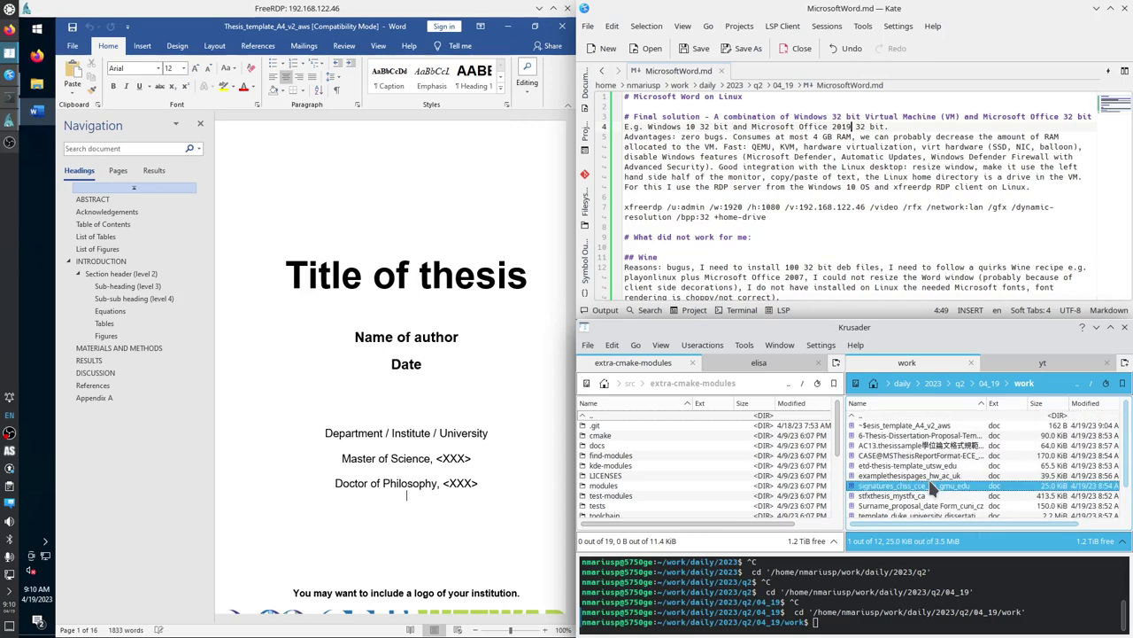
left_click(1045, 384)
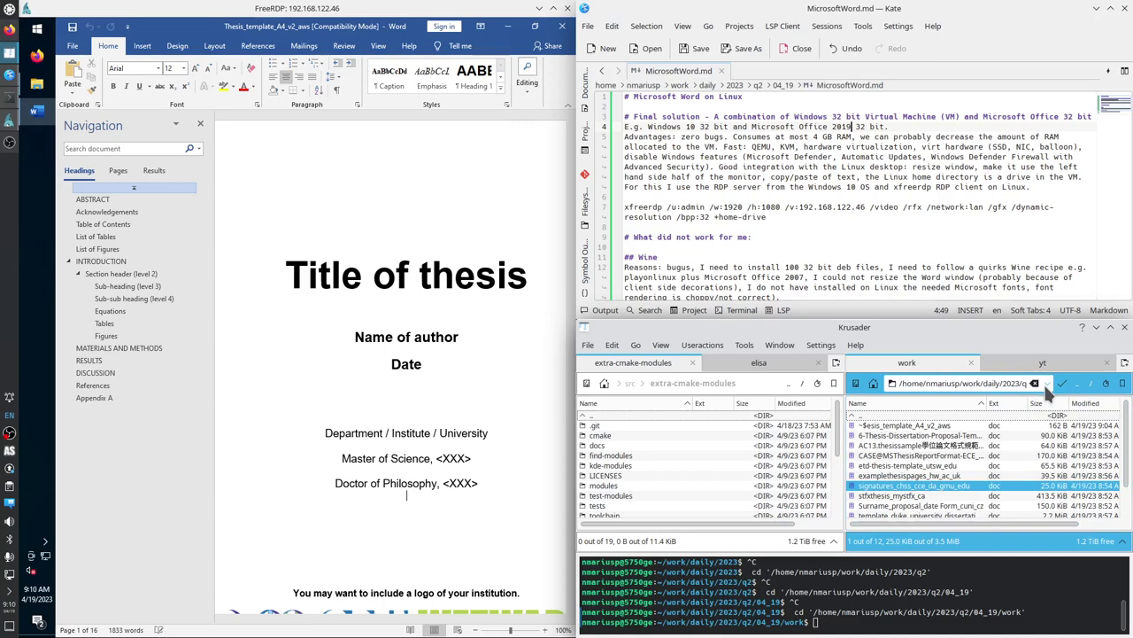
key("End")
left_click(975, 445)
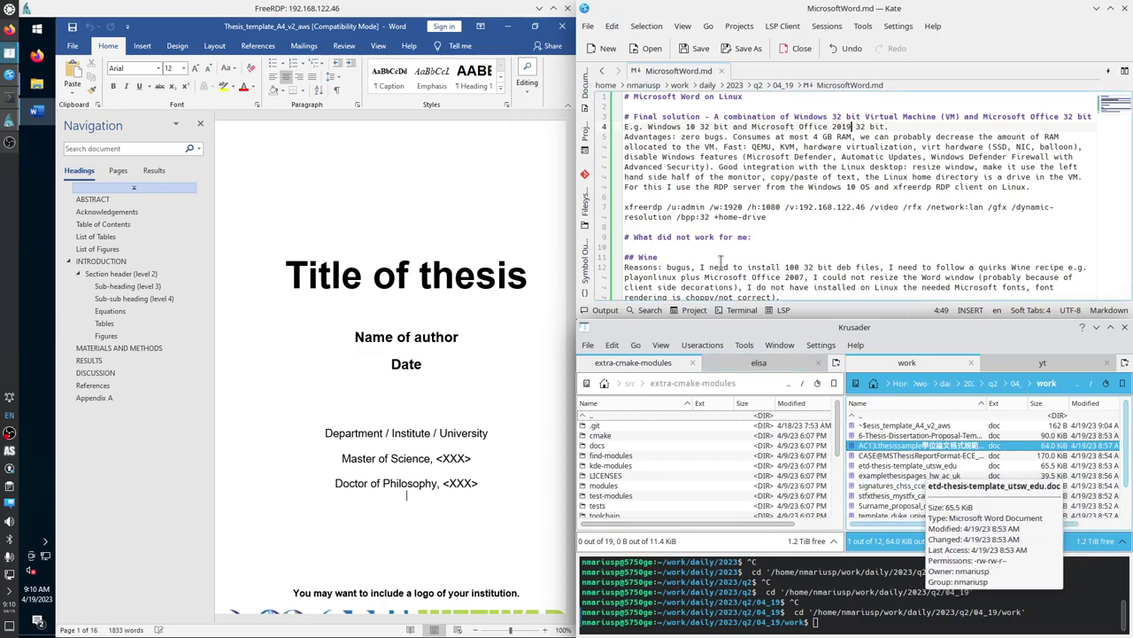
left_click_drag(766, 217, 624, 207)
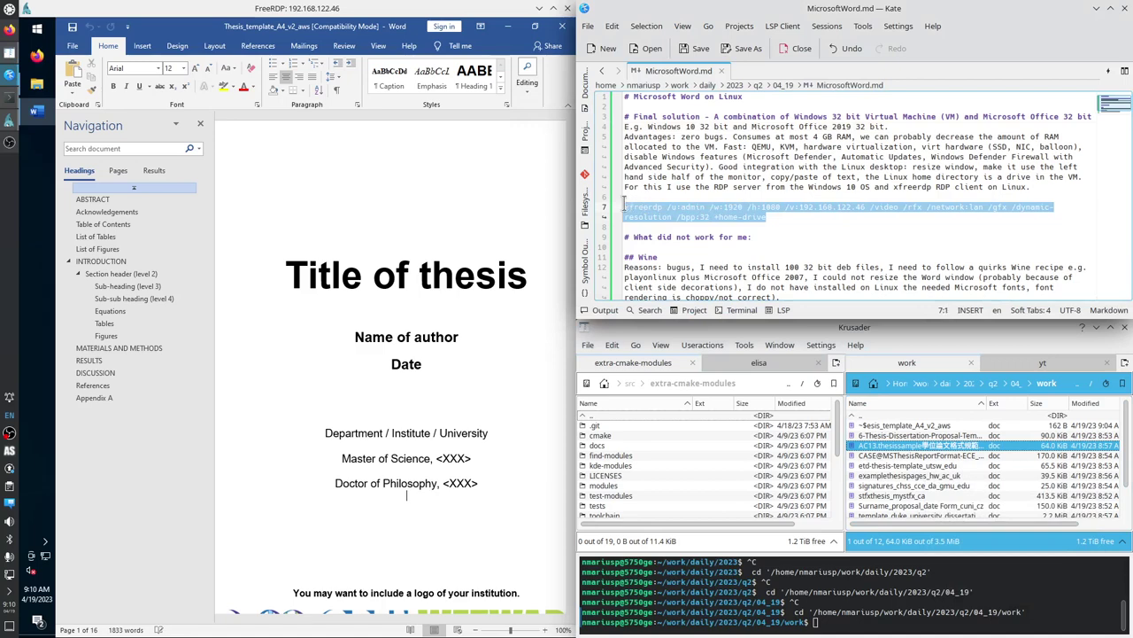
left_click(625, 207)
double_click(637, 204)
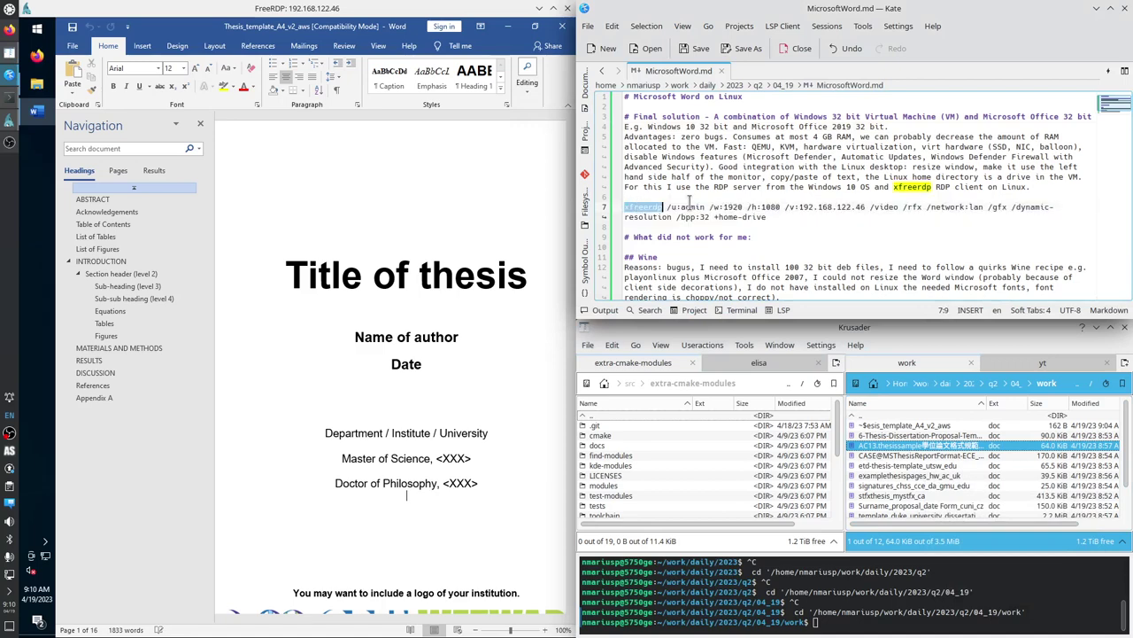
double_click(692, 206)
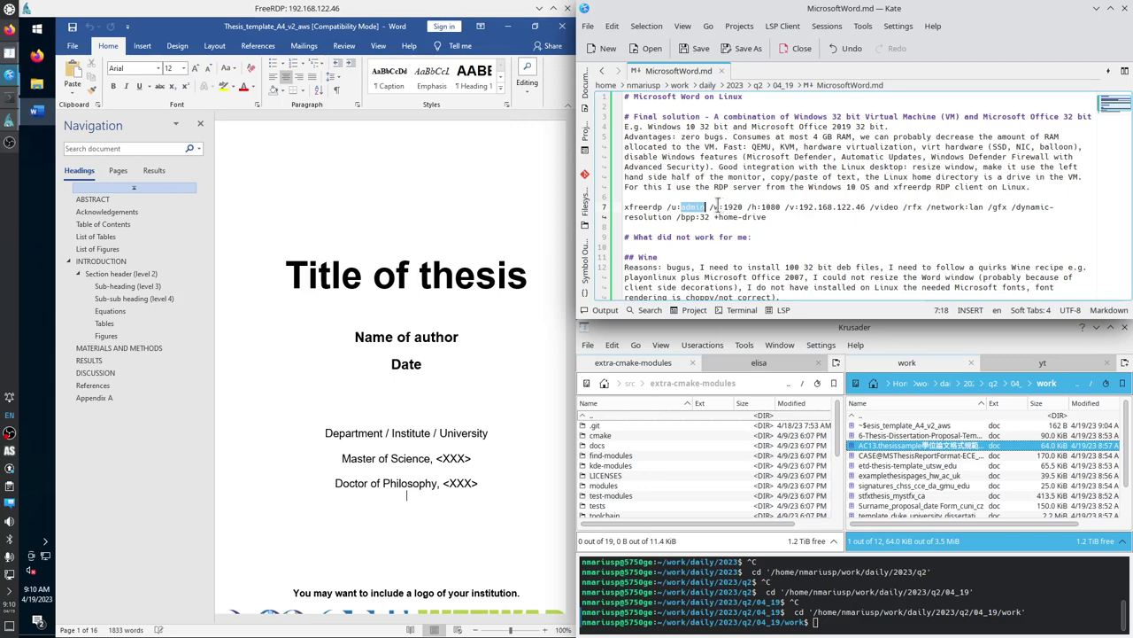
left_click_drag(714, 206, 777, 206)
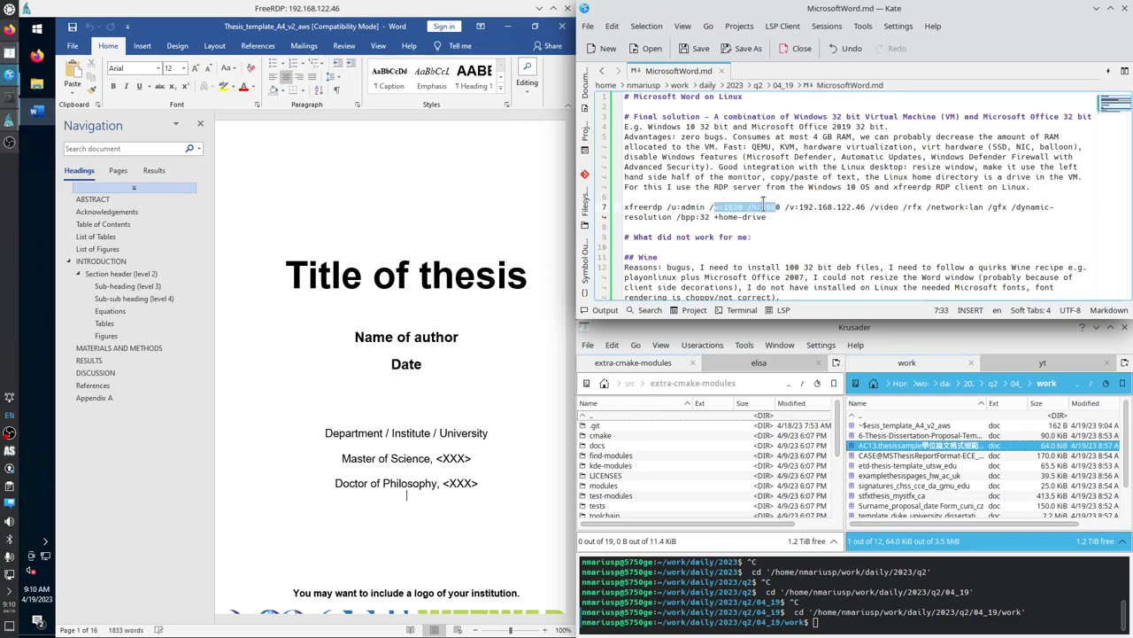
left_click_drag(785, 206, 866, 207)
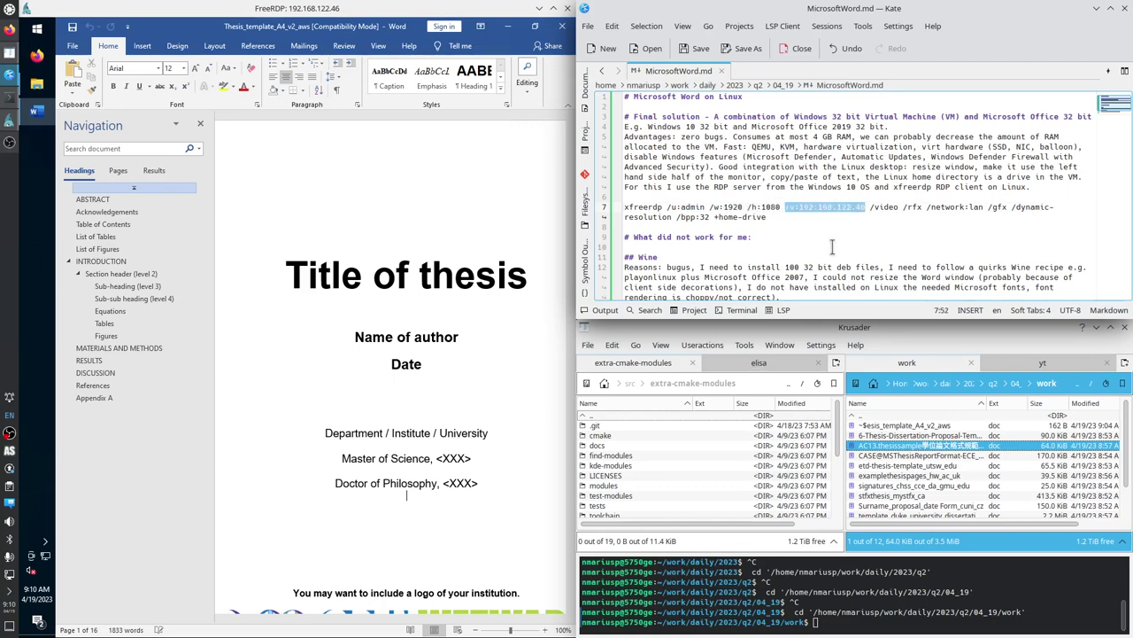
double_click(886, 208)
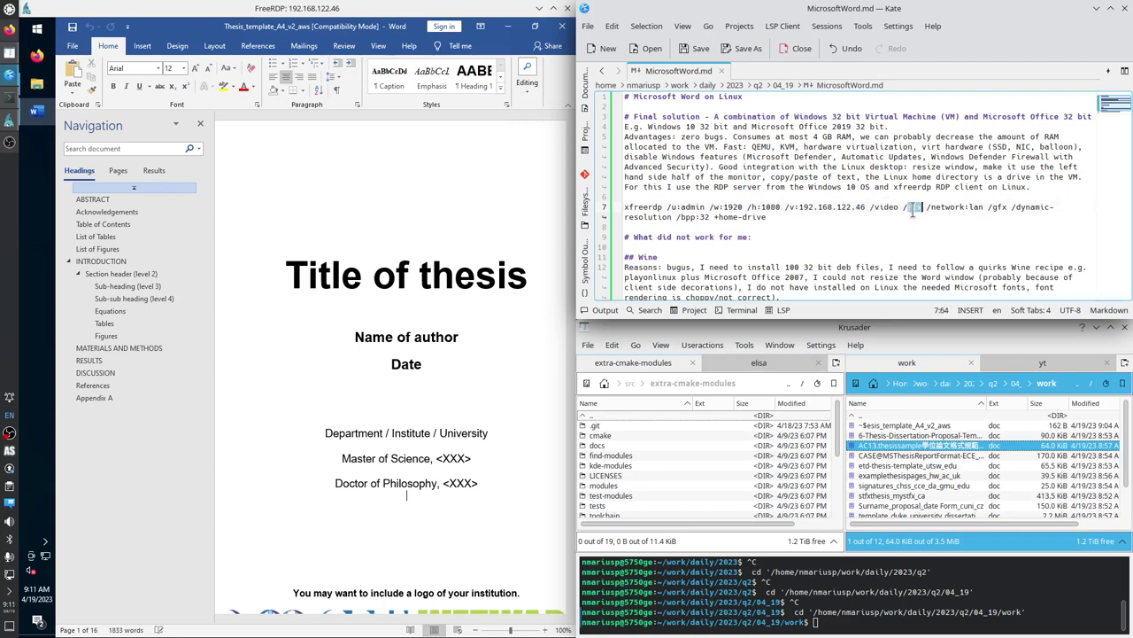
double_click(913, 207)
left_click_drag(926, 207, 672, 218)
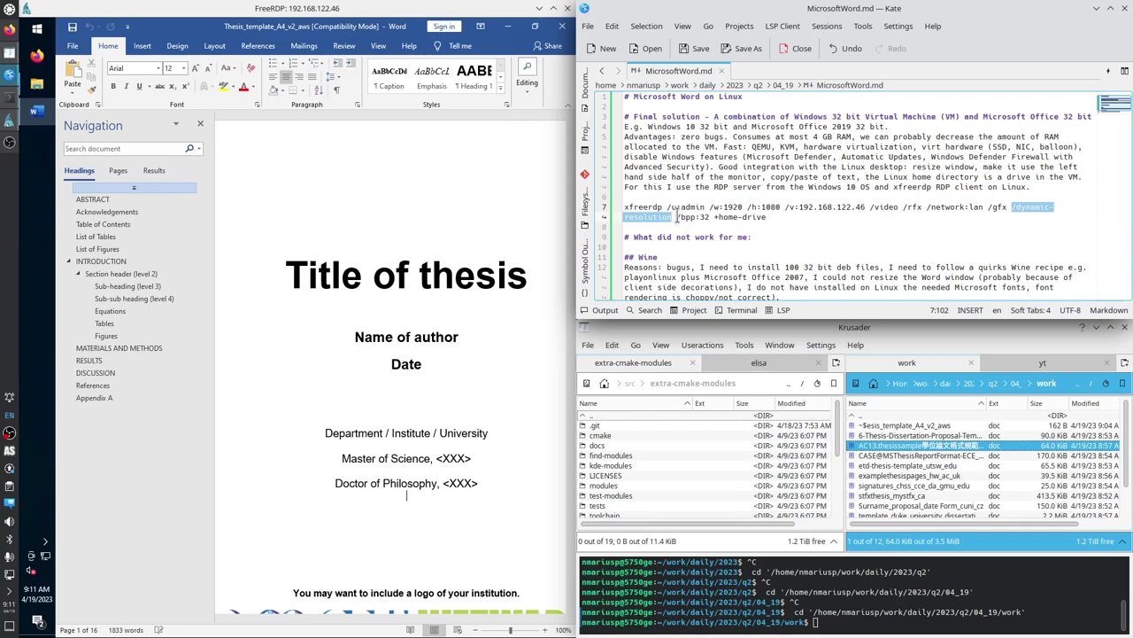
left_click_drag(676, 217, 708, 217)
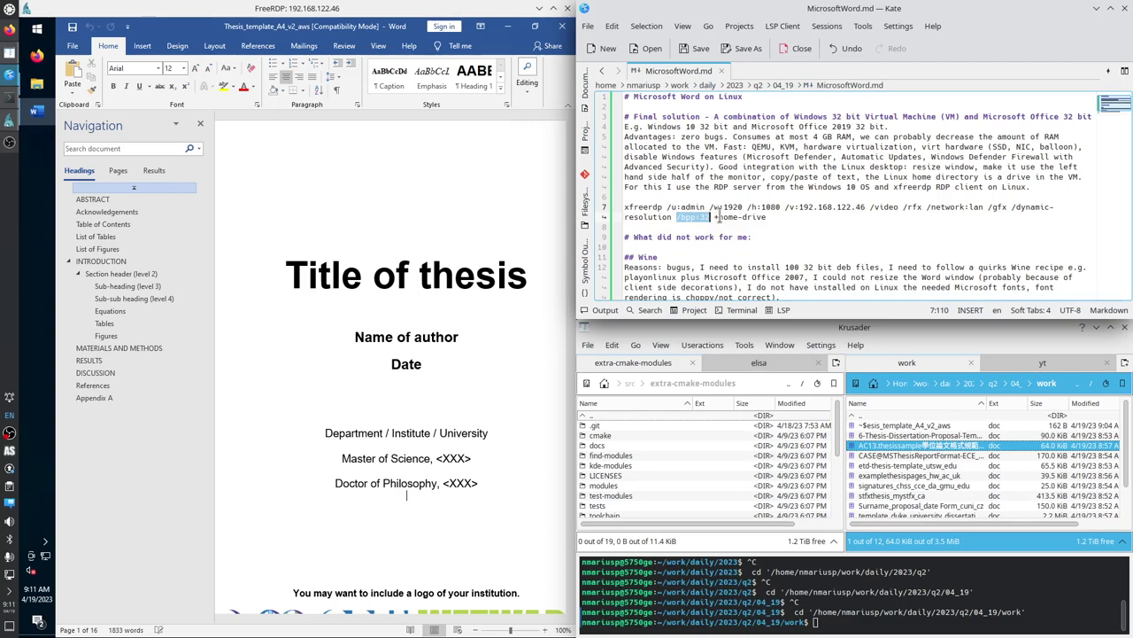
left_click(718, 217)
left_click_drag(718, 217, 767, 218)
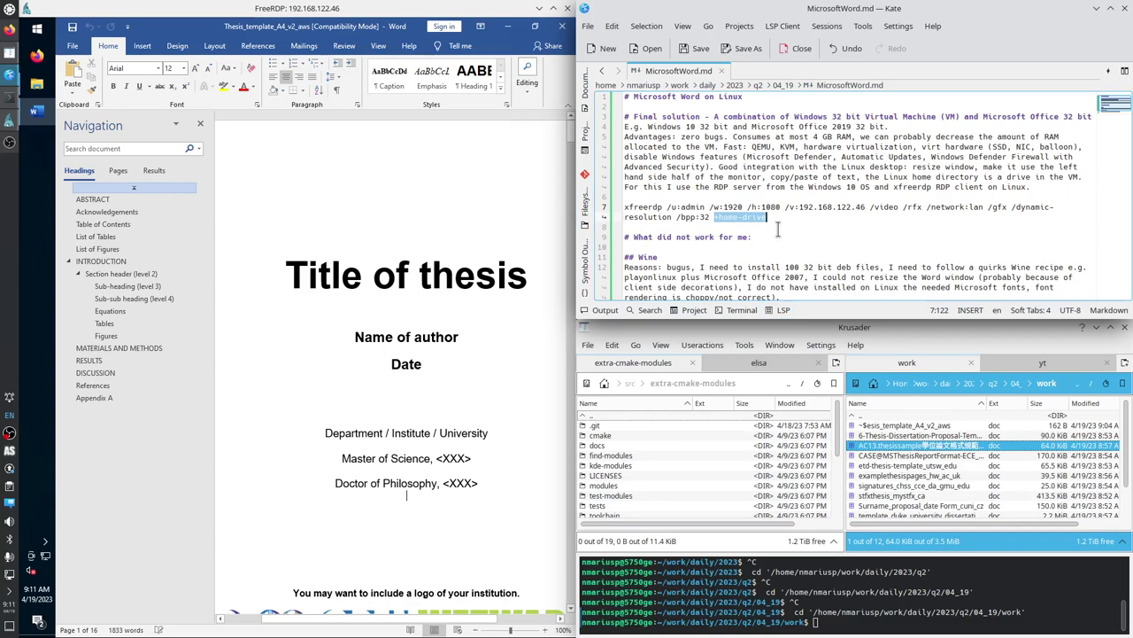
left_click(619, 227)
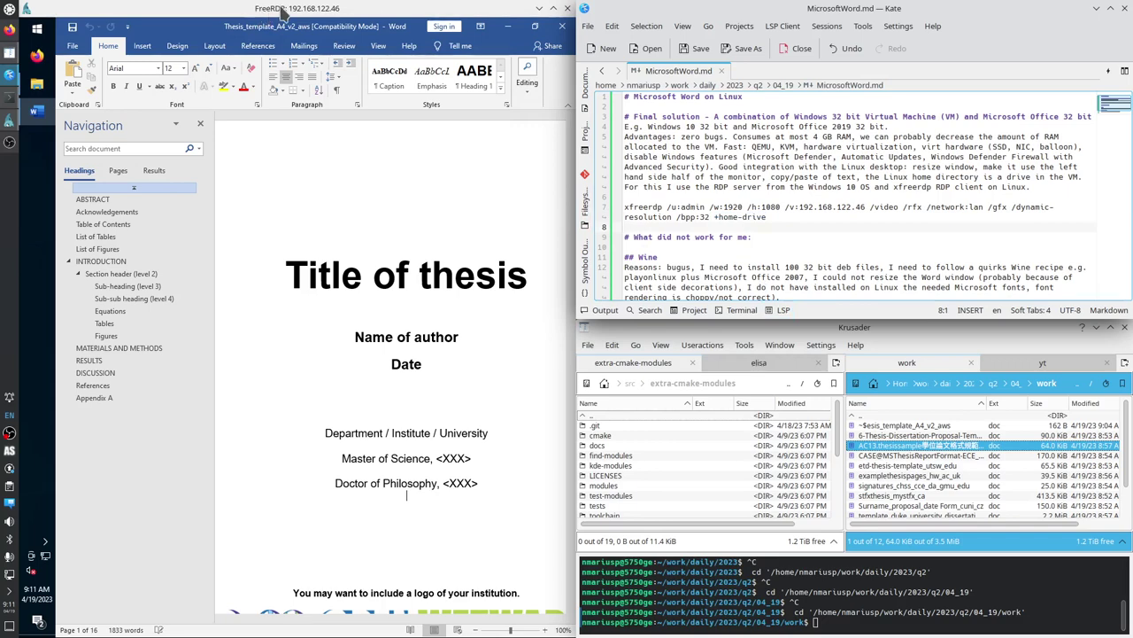
double_click(276, 10)
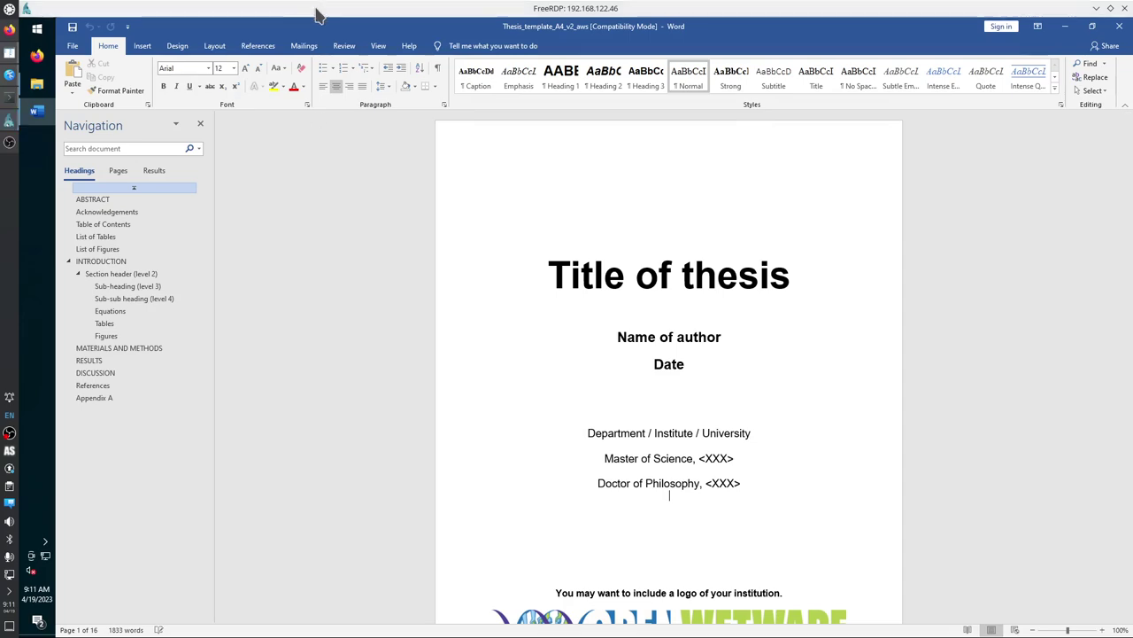
left_click_drag(316, 11, 4, 266)
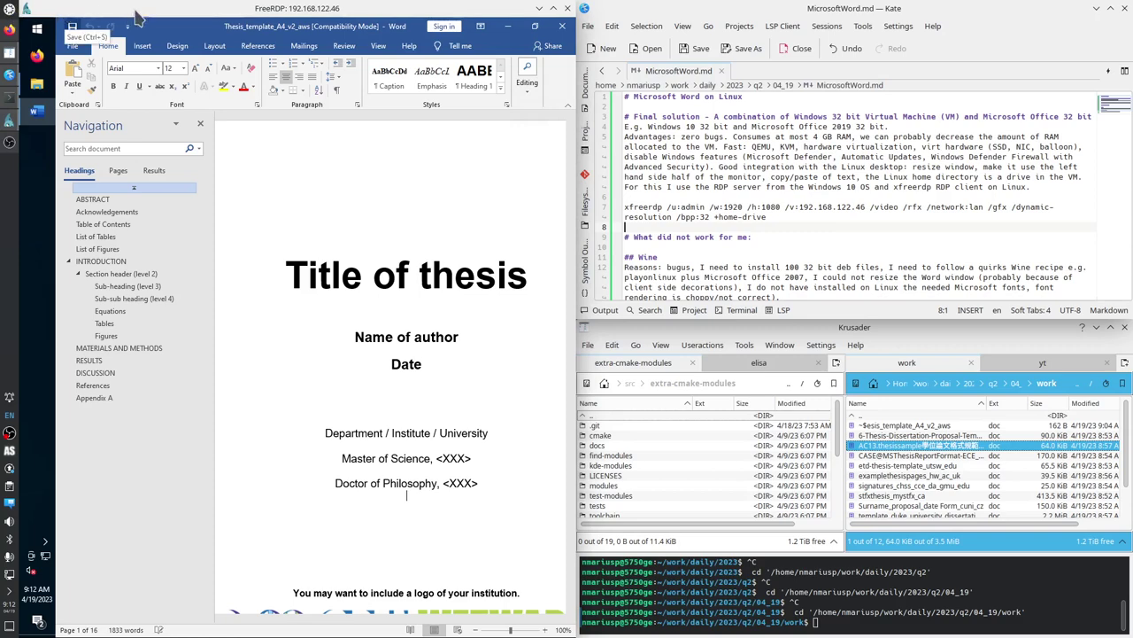
left_click_drag(159, 13, 24, 217)
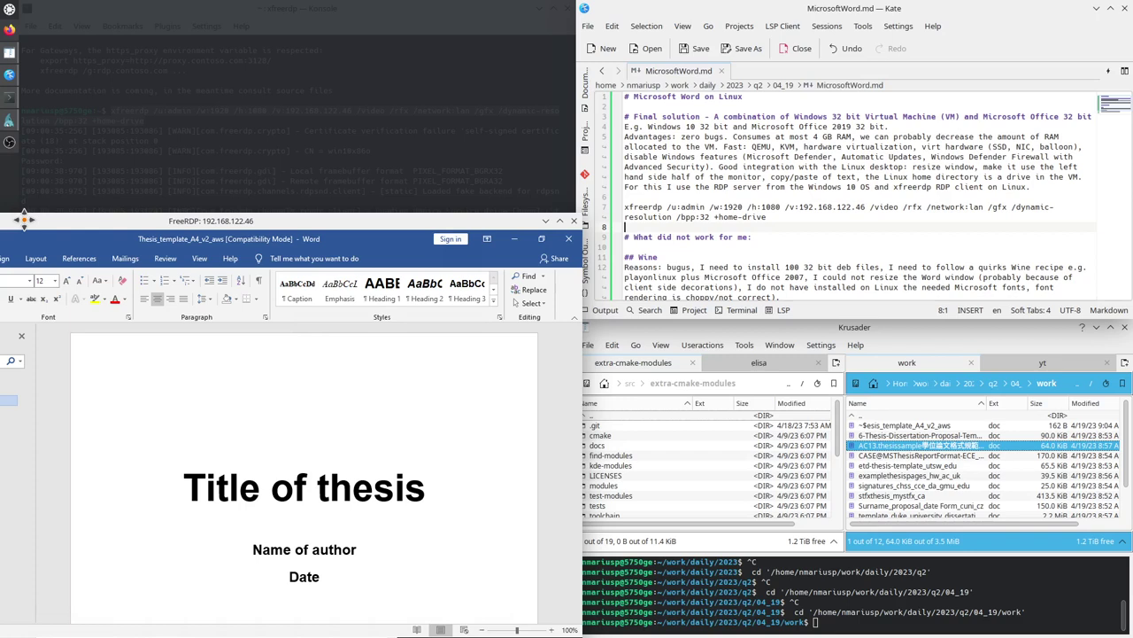
left_click_drag(24, 217, 23, 217)
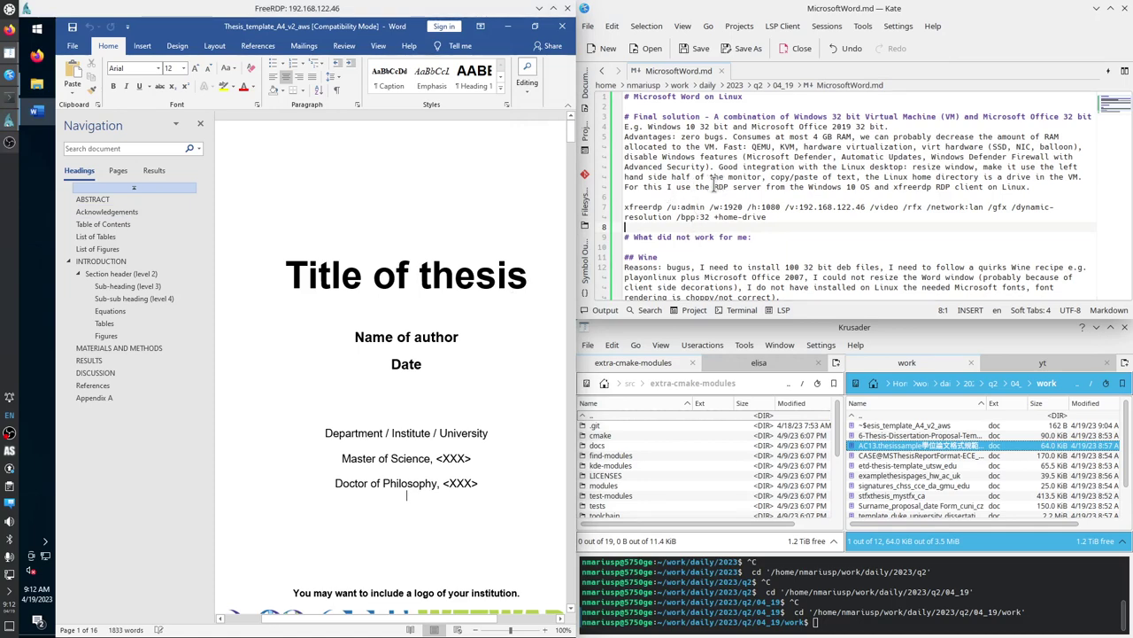
Copy the words 'RDP server' from line 5 of Kate's notes.
left_click(714, 185)
left_click_drag(714, 185, 760, 186)
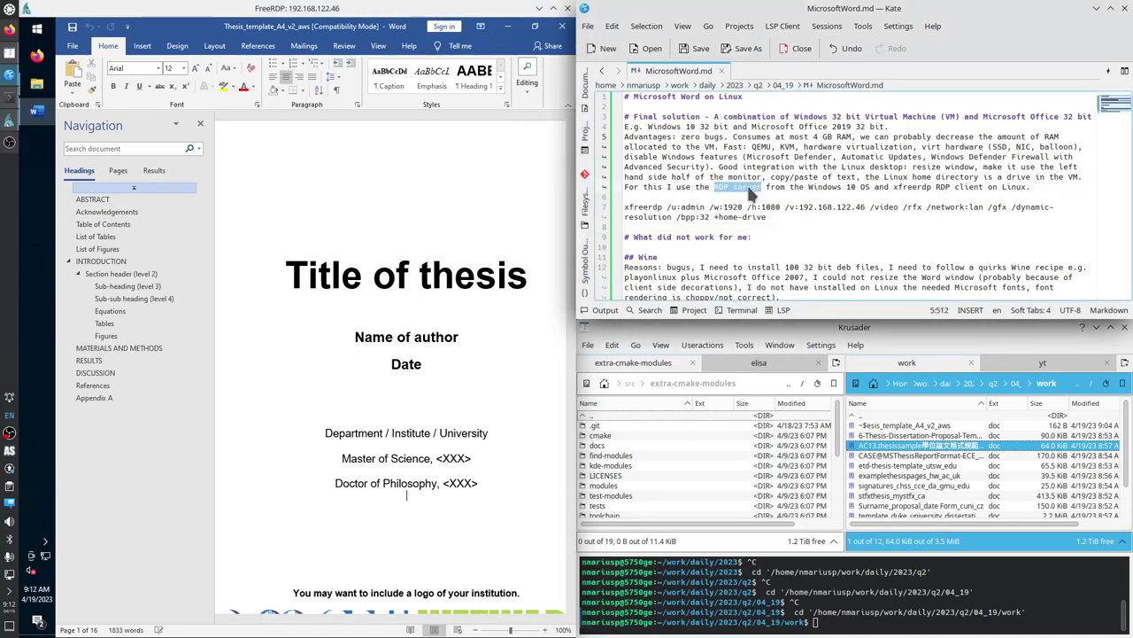
right_click(754, 188)
left_click(777, 212)
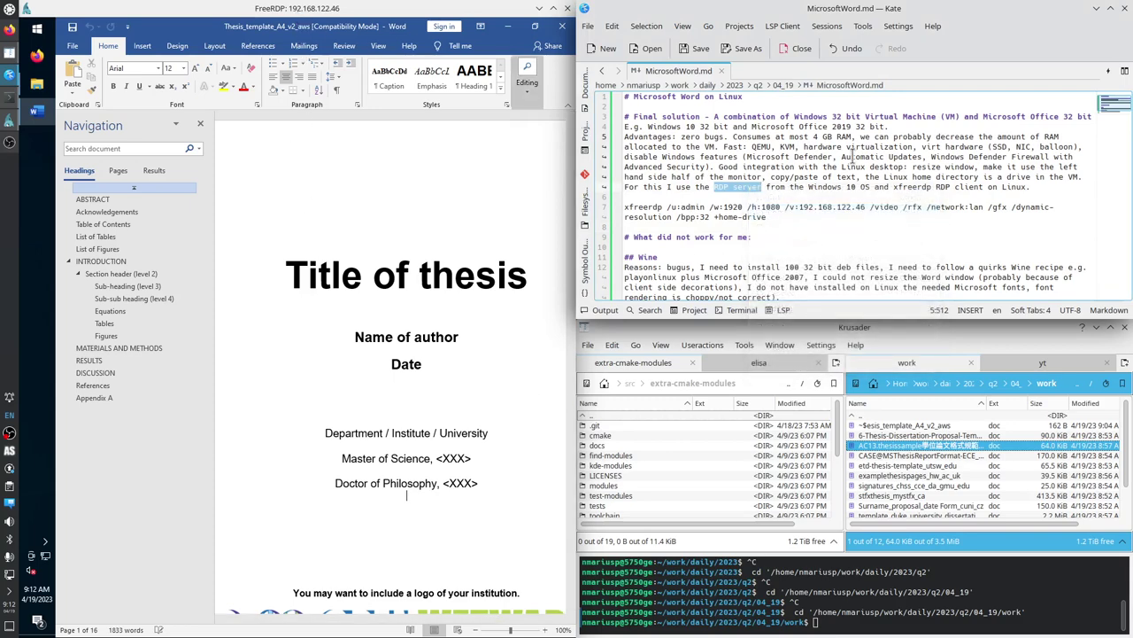
Paste 'RDP server' as plain text over the <XXX> placeholder on the Doctor of Philosophy line.
left_click(470, 483)
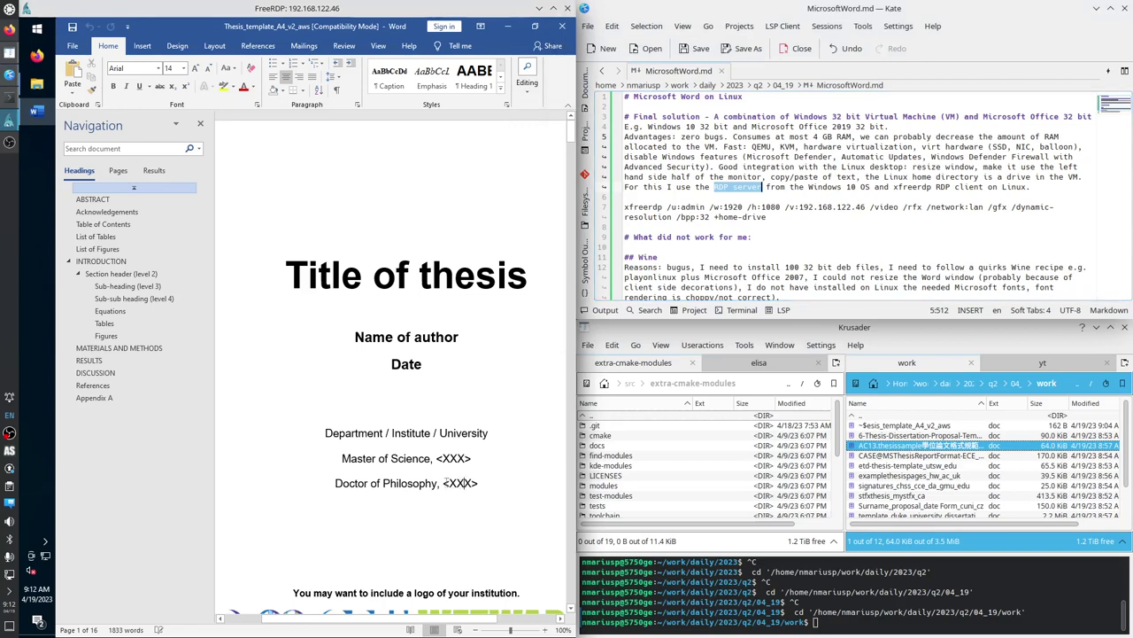
left_click_drag(445, 483, 475, 486)
right_click(460, 485)
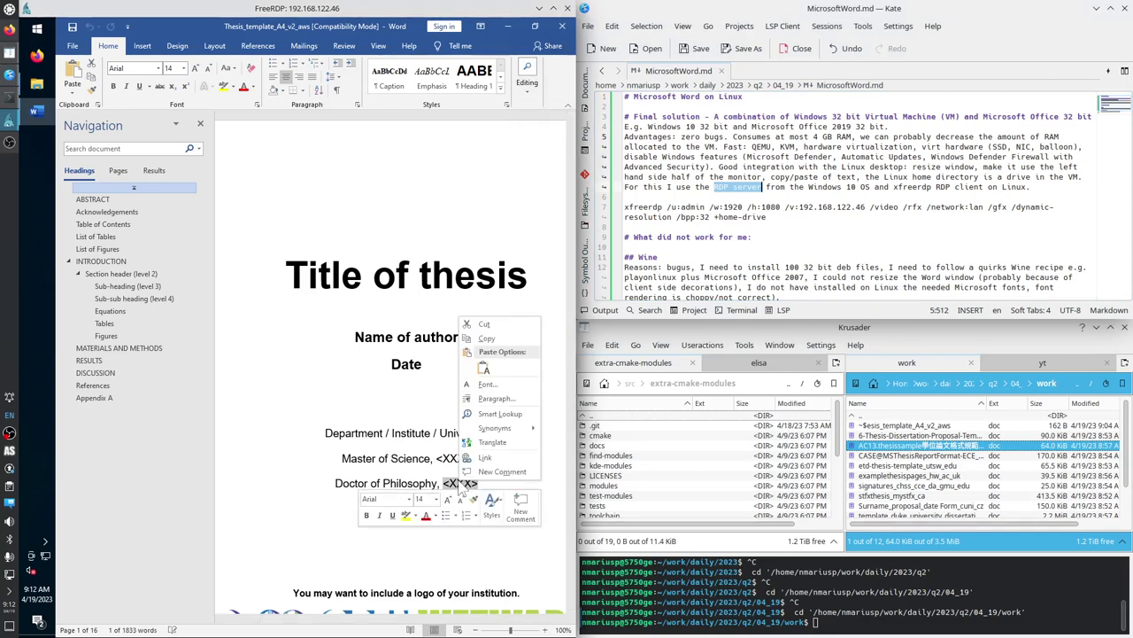
left_click(486, 369)
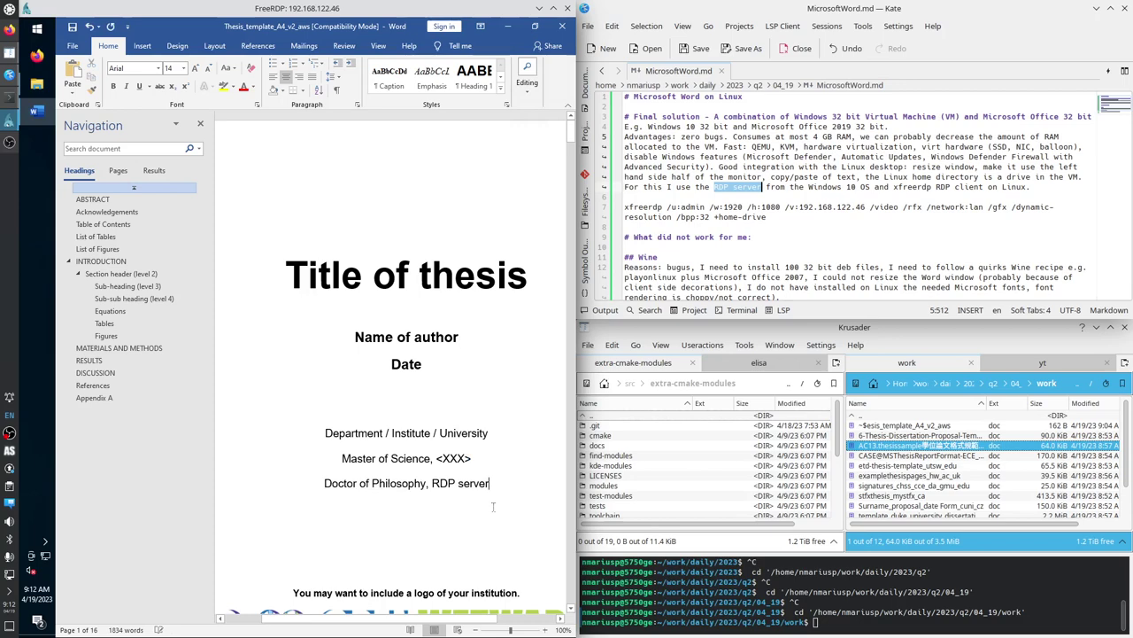
left_click(779, 197)
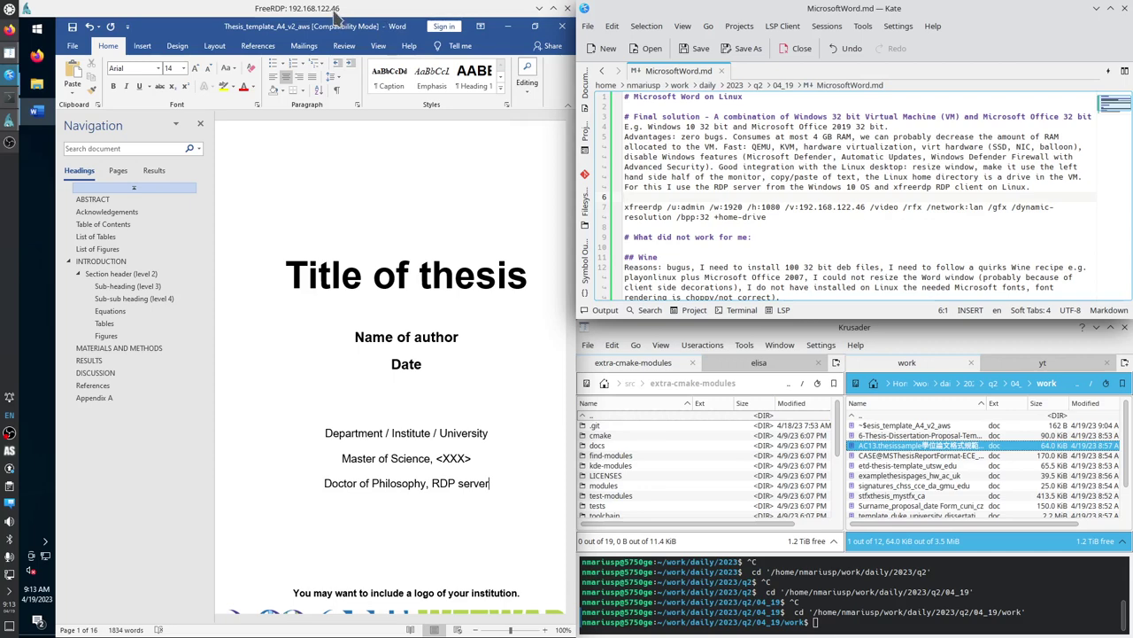
Snap the remote Word window to the full-height left half and try dragging in the AC13 file.
key("super+Up")
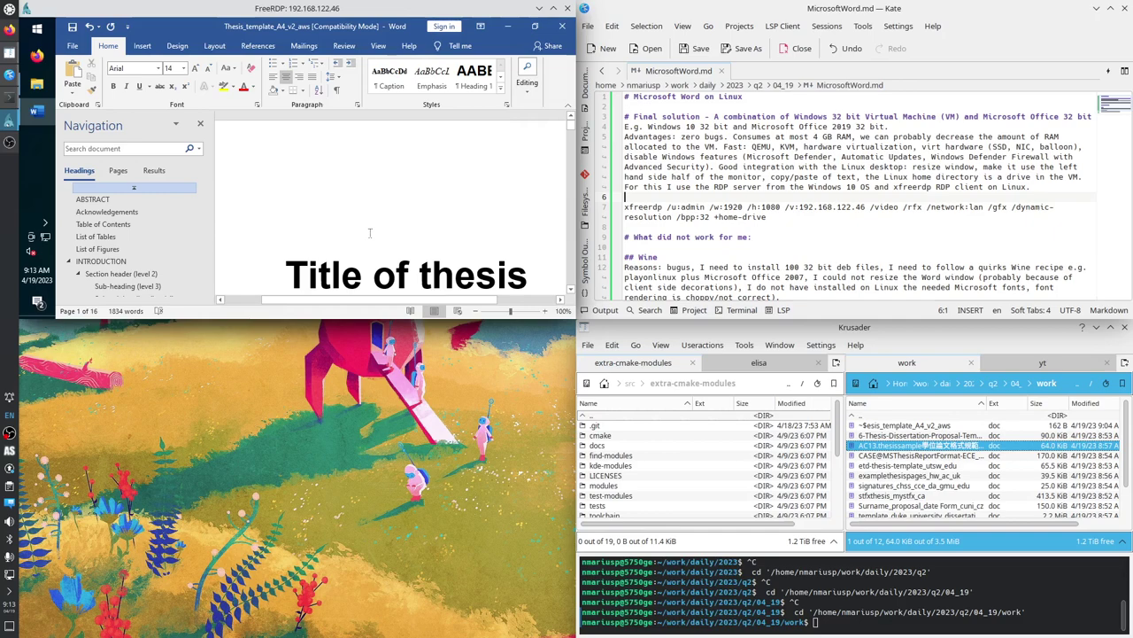
key("super+Down")
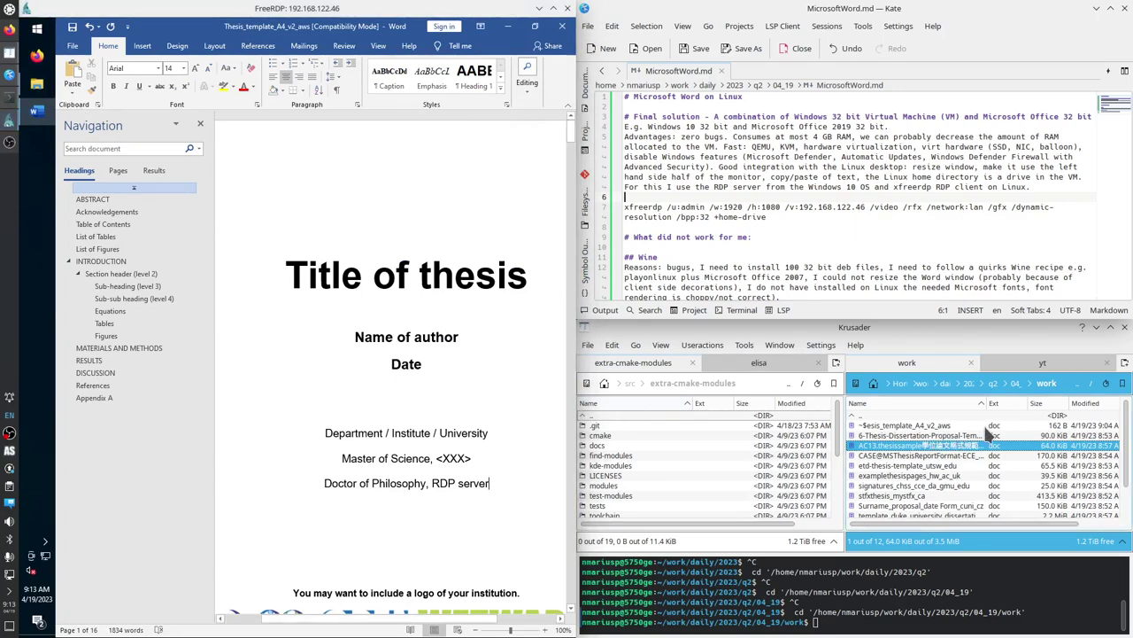
left_click_drag(989, 434, 76, 179)
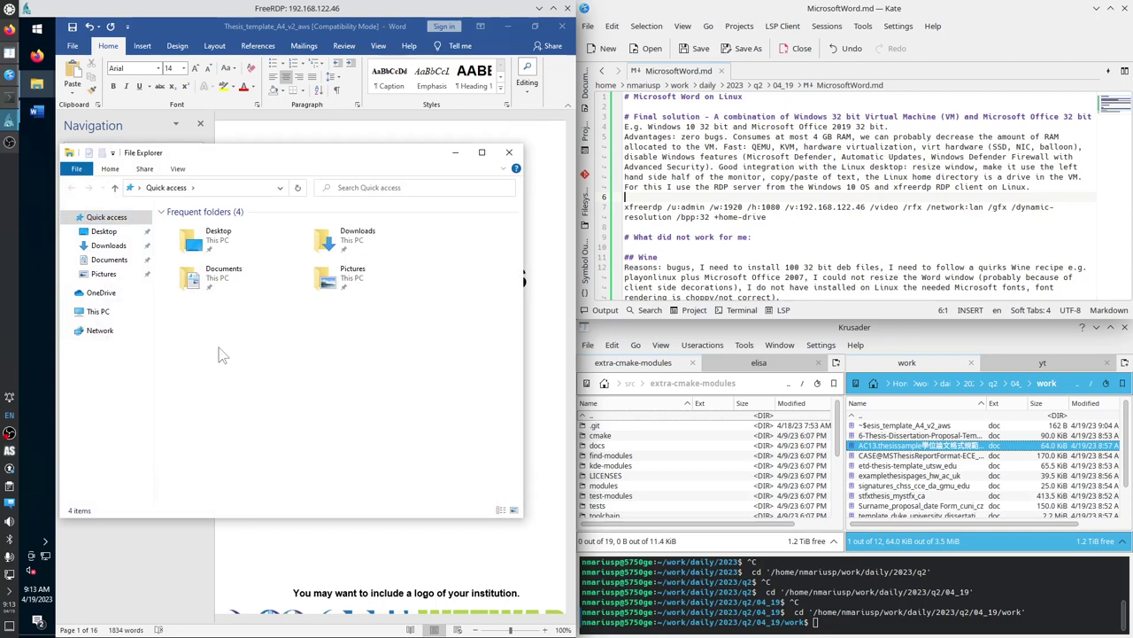
Browse Network > tsclient > home > work > daily > 2023 > q2 > 04_19 > work in Explorer.
left_click(68, 332)
left_click(72, 345)
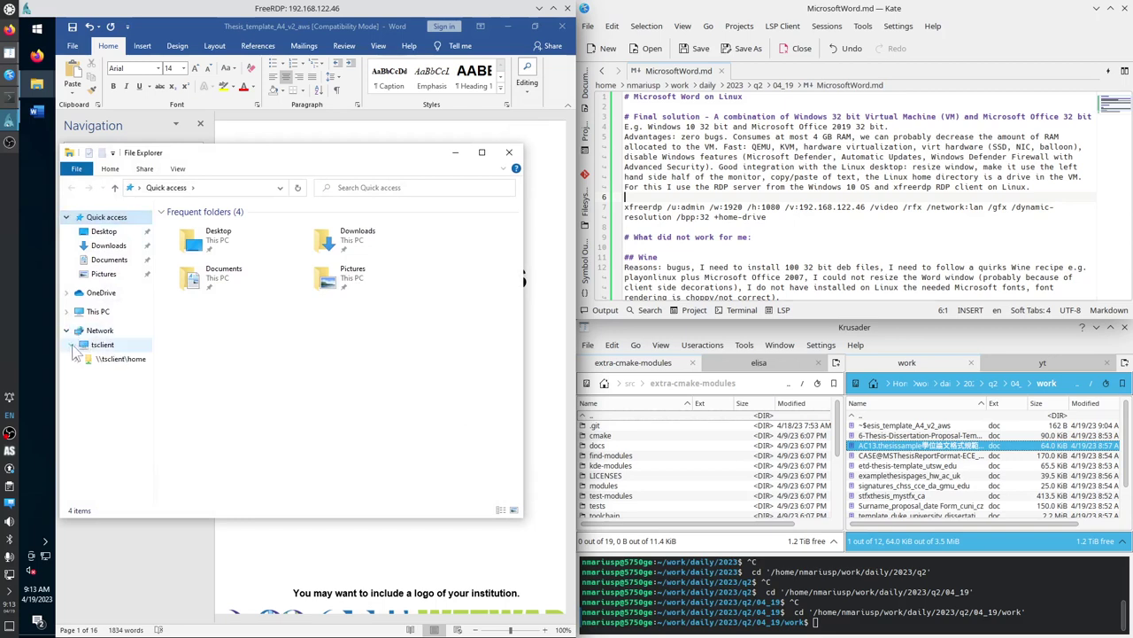
left_click(76, 359)
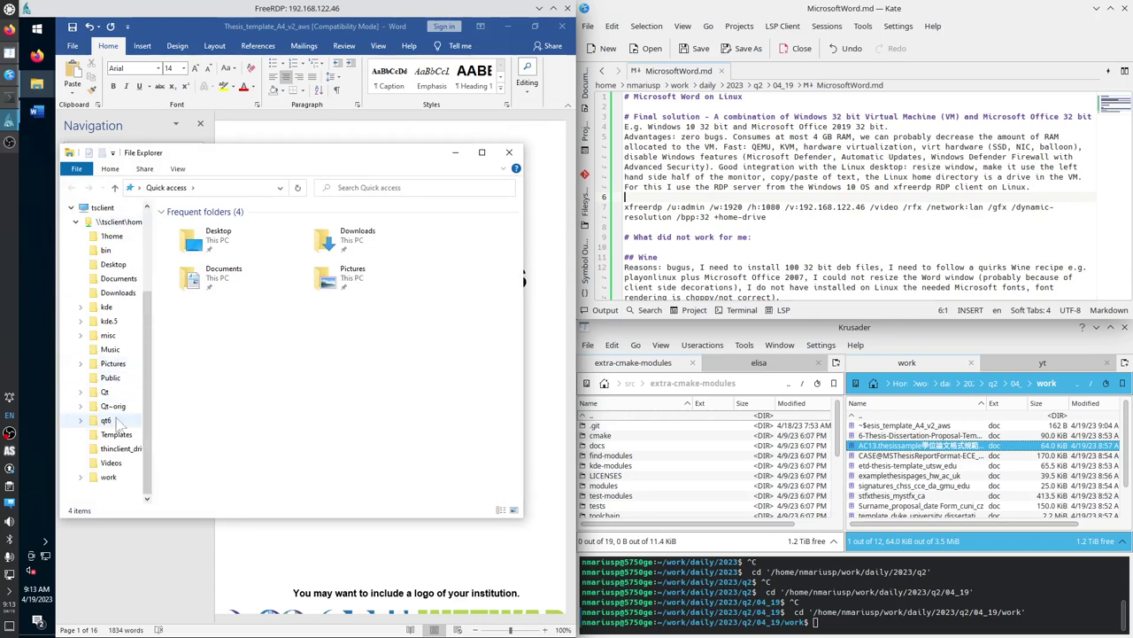
left_click(80, 476)
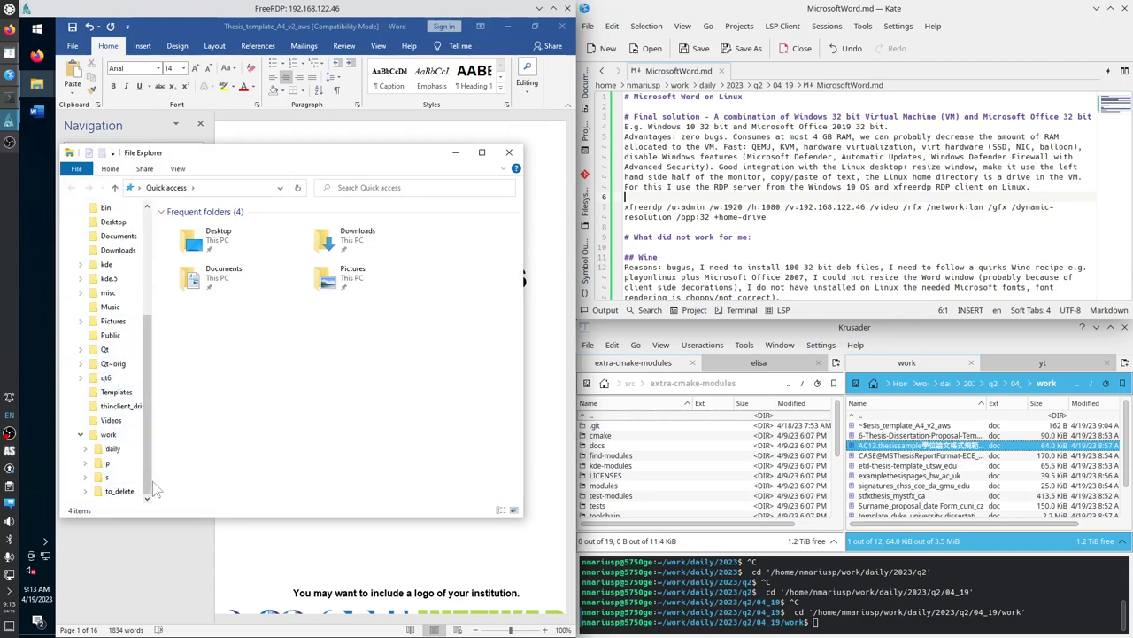
left_click(85, 448)
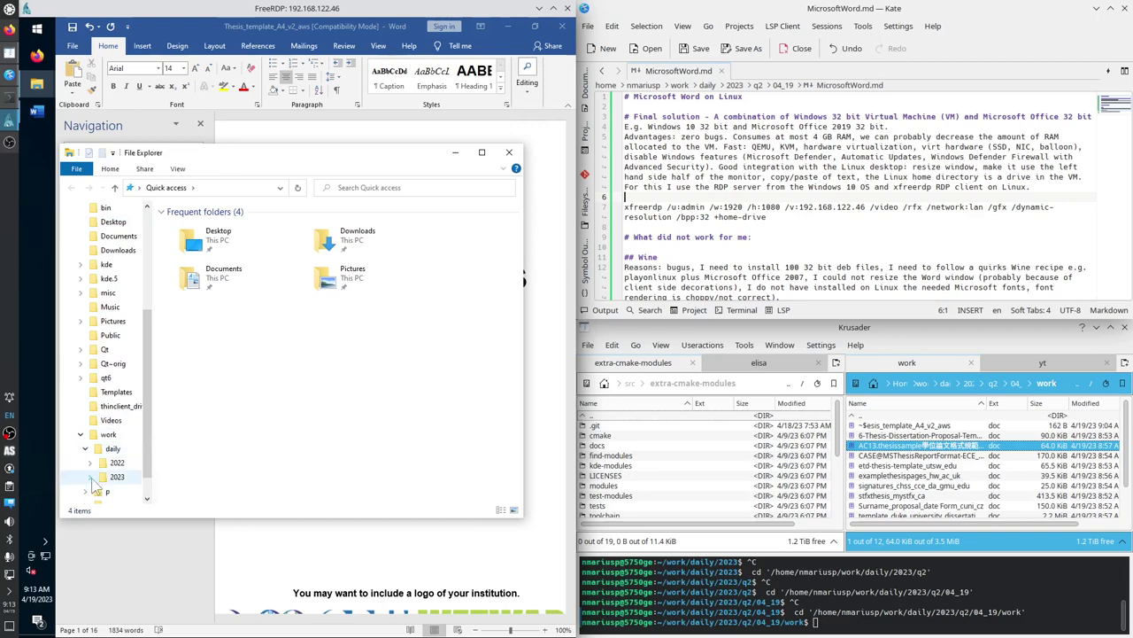
left_click(90, 476)
left_click(95, 491)
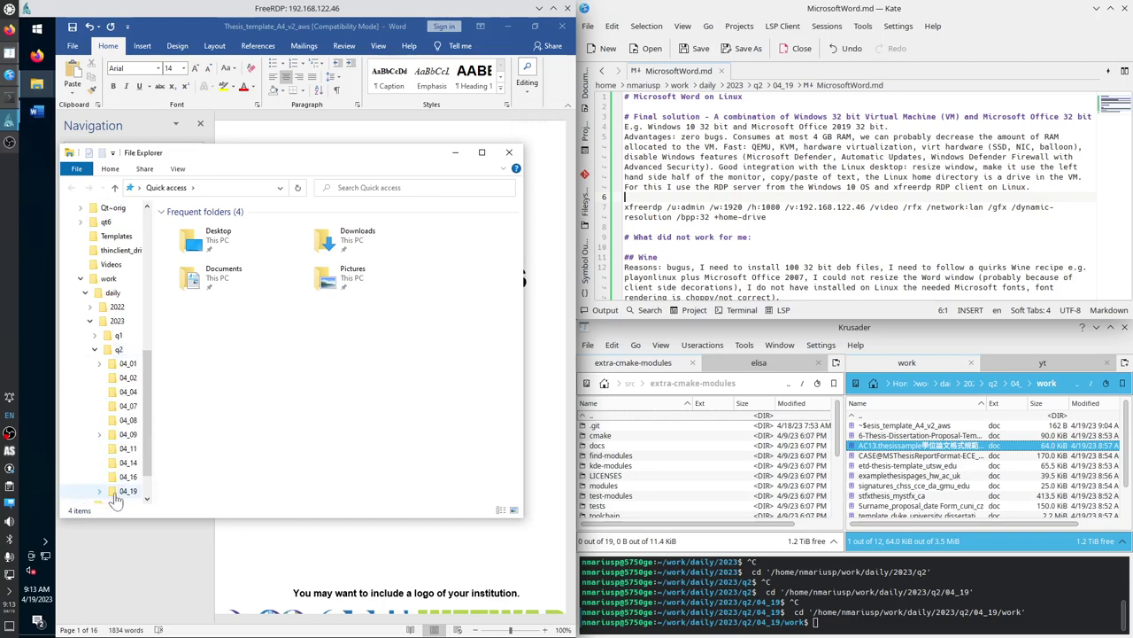
left_click(99, 491)
left_click(131, 492)
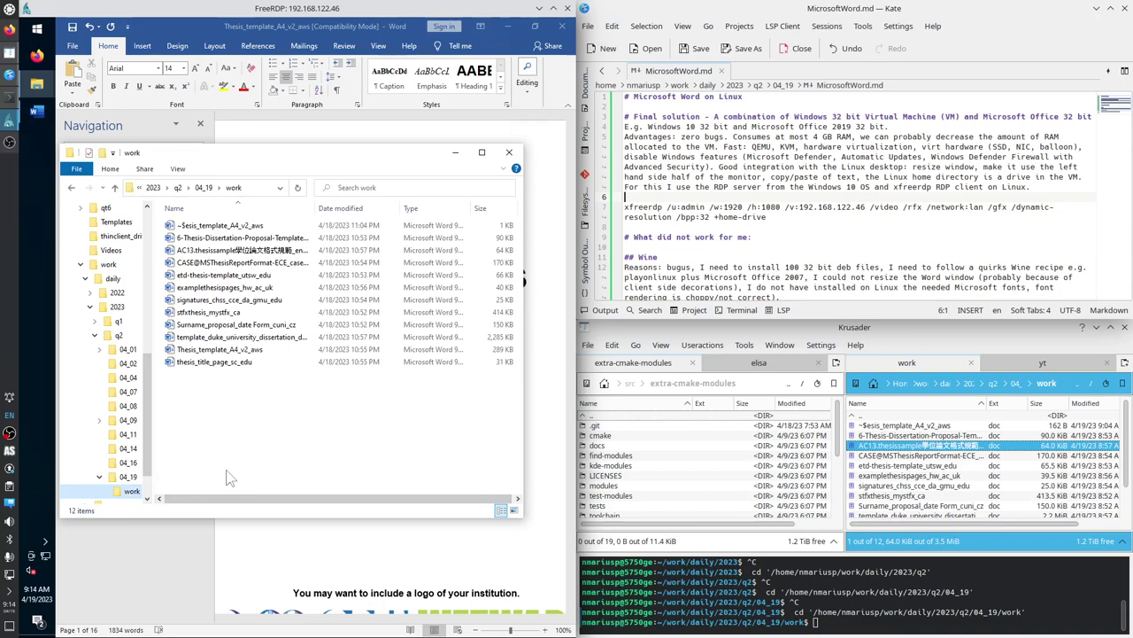
Open thesis_title_page_sc_edu, Thesis_template_A4_v2_aws and the Duke dissertation template in Word.
double_click(214, 364)
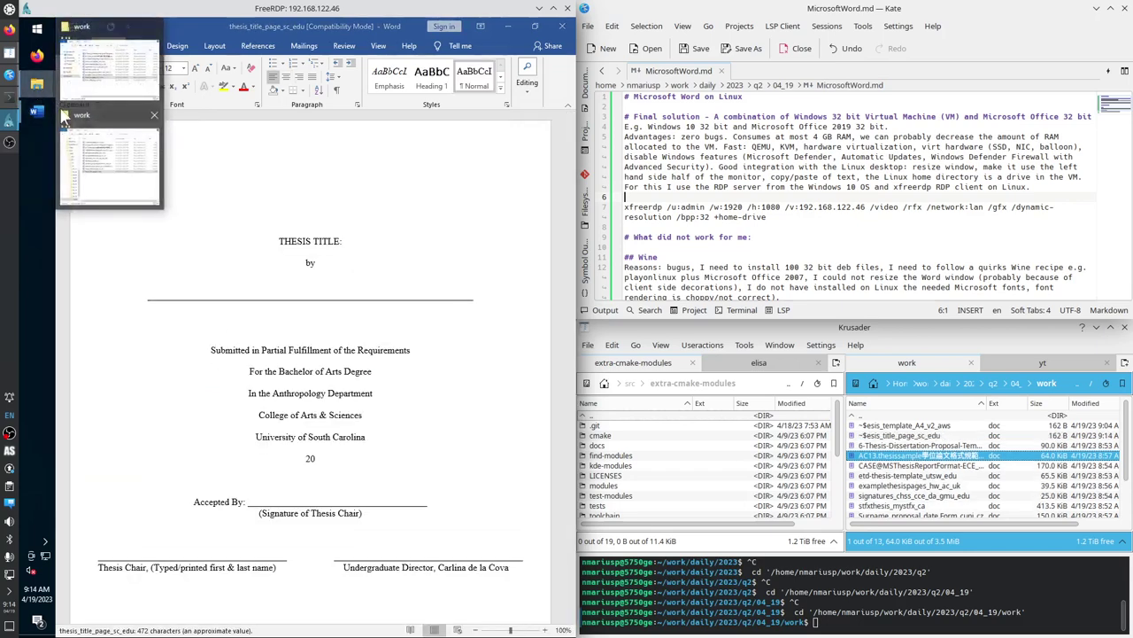
left_click(101, 159)
double_click(254, 350)
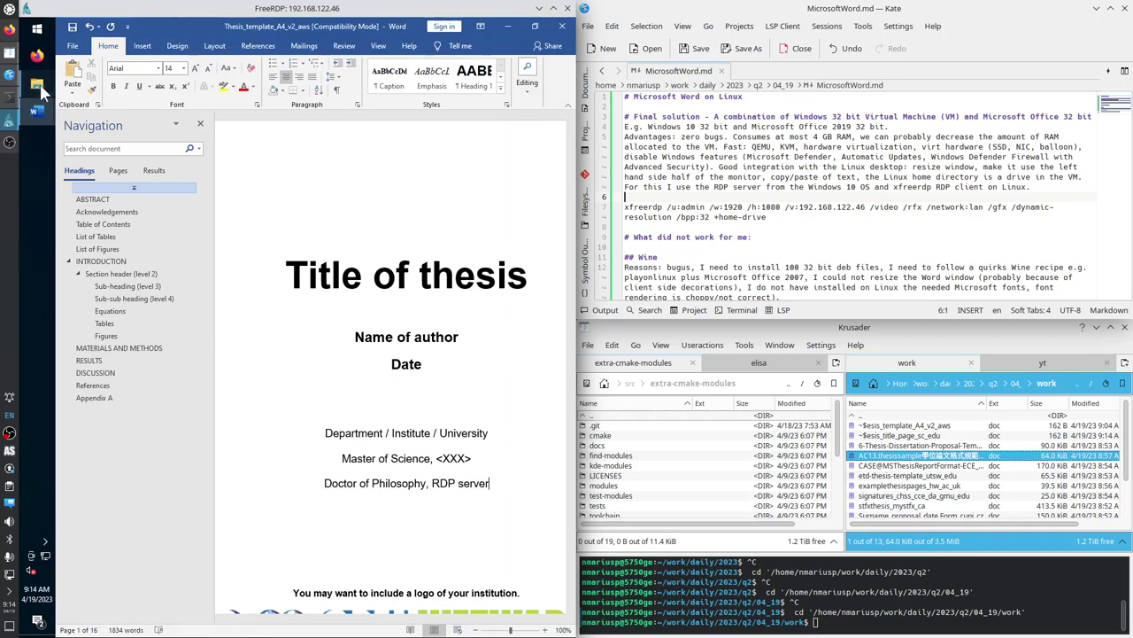
mouse_move(37, 84)
left_click(97, 132)
double_click(203, 337)
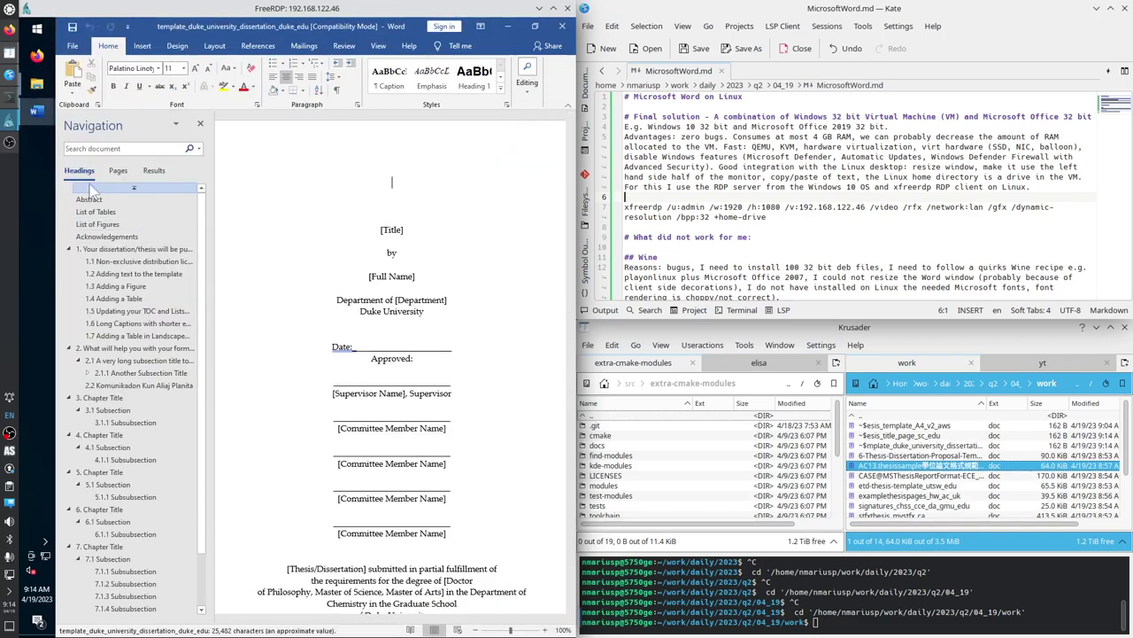
left_click(128, 287)
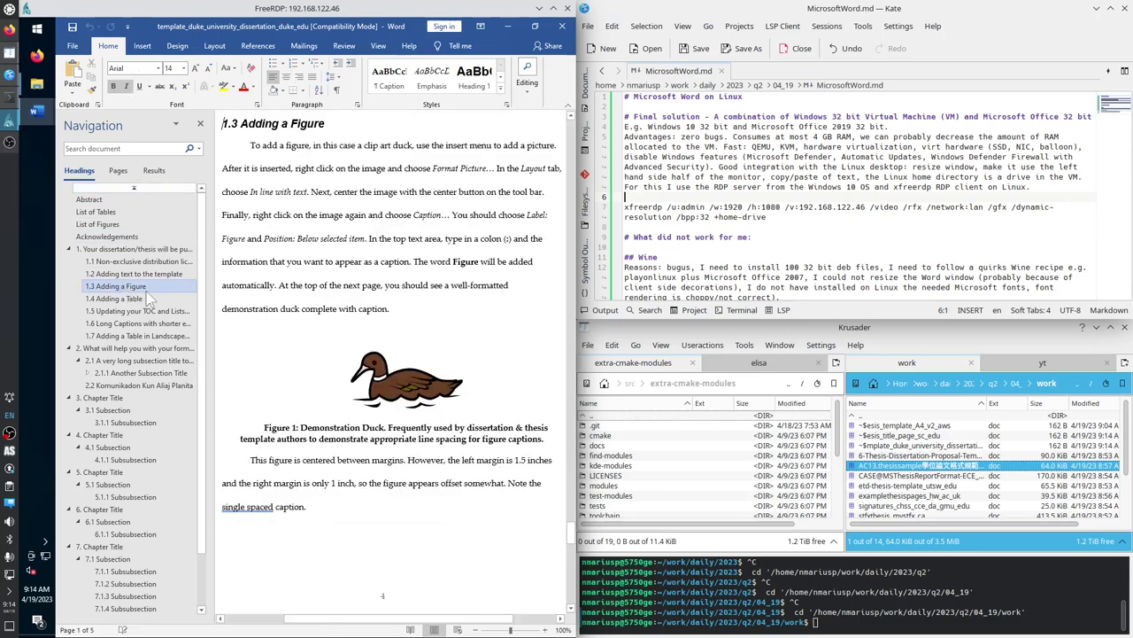
Jump through headings 1.4, 1.6, 2, 2.2 and 3.1, ending on section 1.5.
left_click(133, 298)
left_click(133, 323)
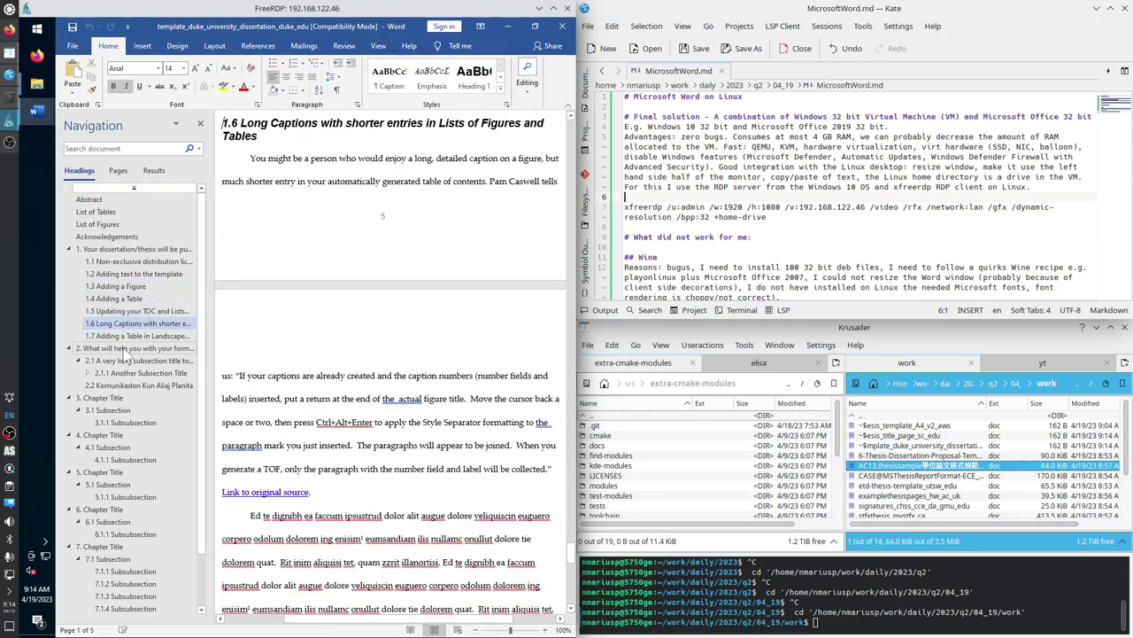
left_click(133, 348)
left_click(141, 385)
left_click(111, 410)
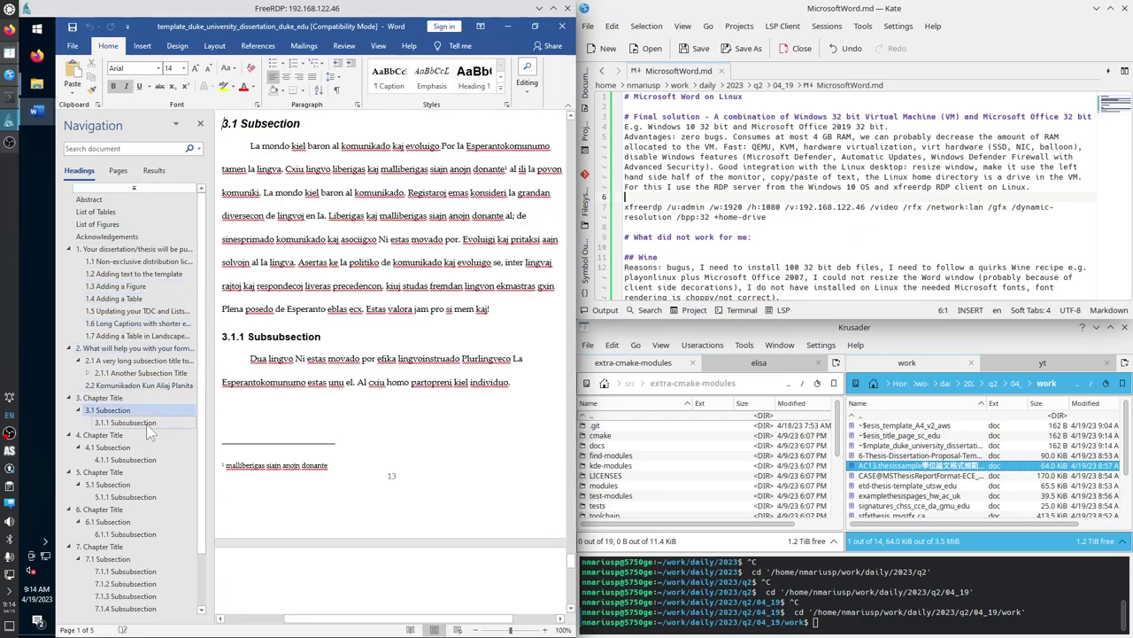
left_click(140, 311)
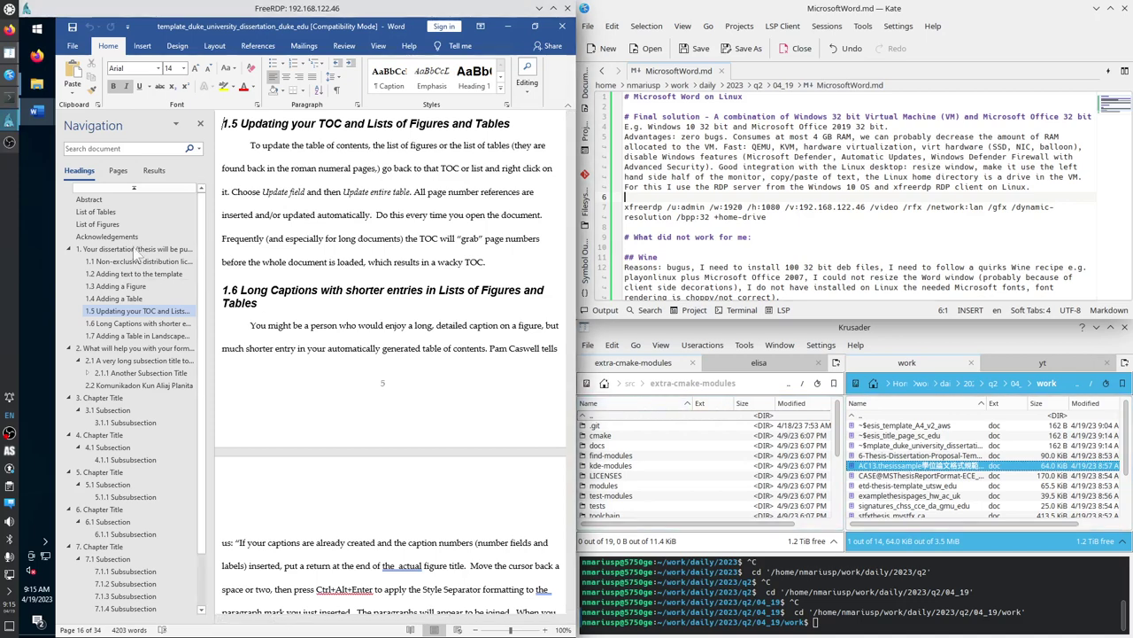
Close the Duke and A4 thesis templates, discarding the A4 template's changes.
left_click(564, 33)
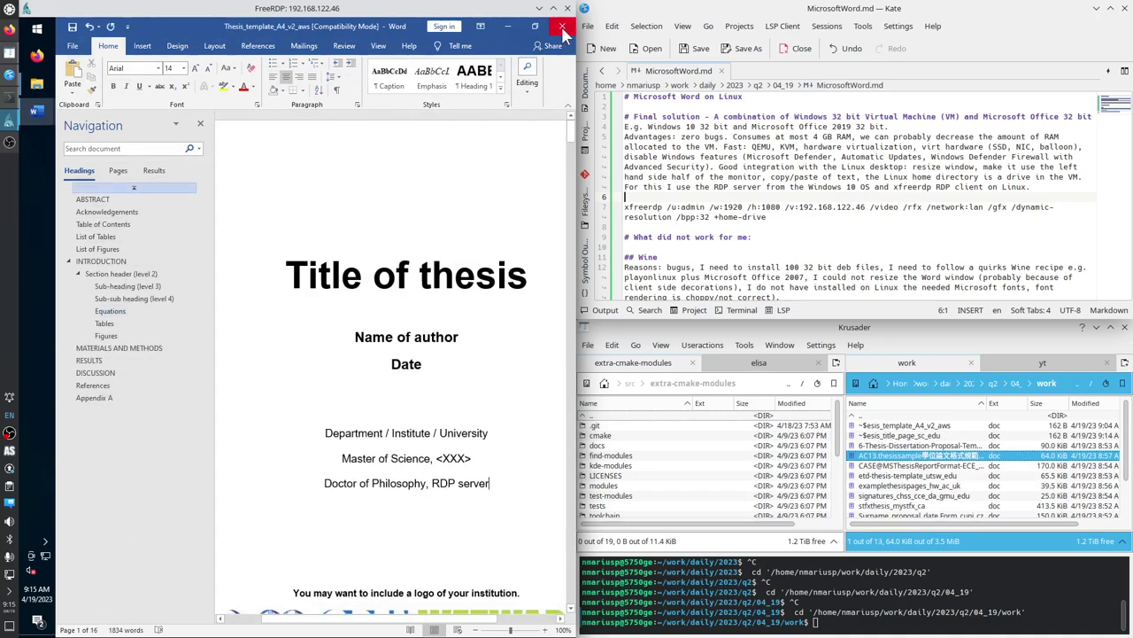
left_click(563, 33)
left_click(314, 350)
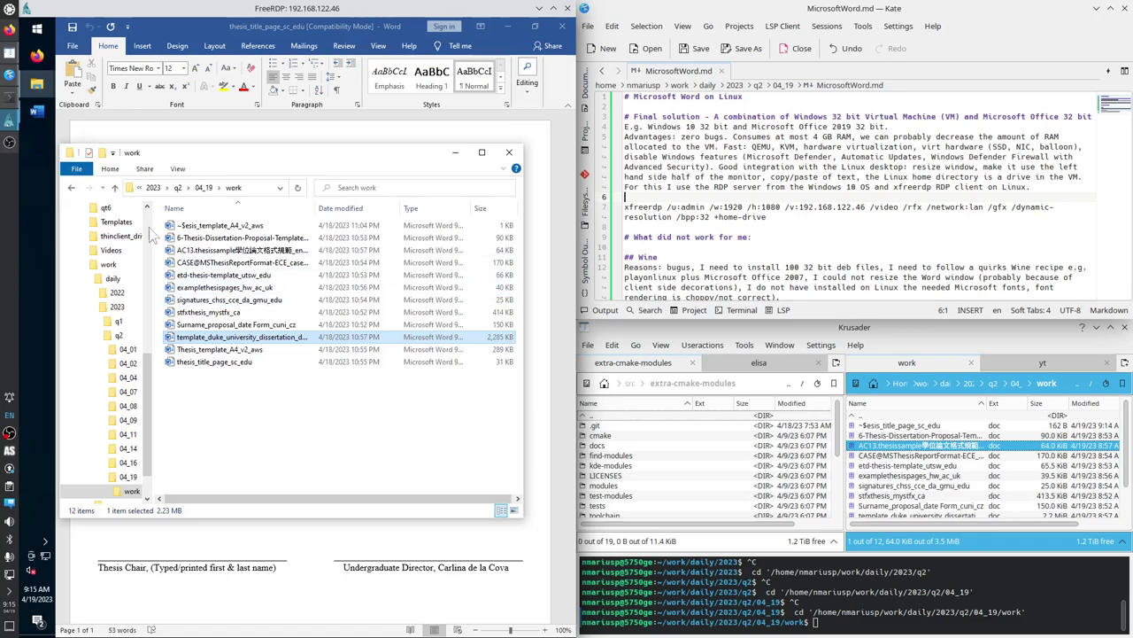
left_click(455, 155)
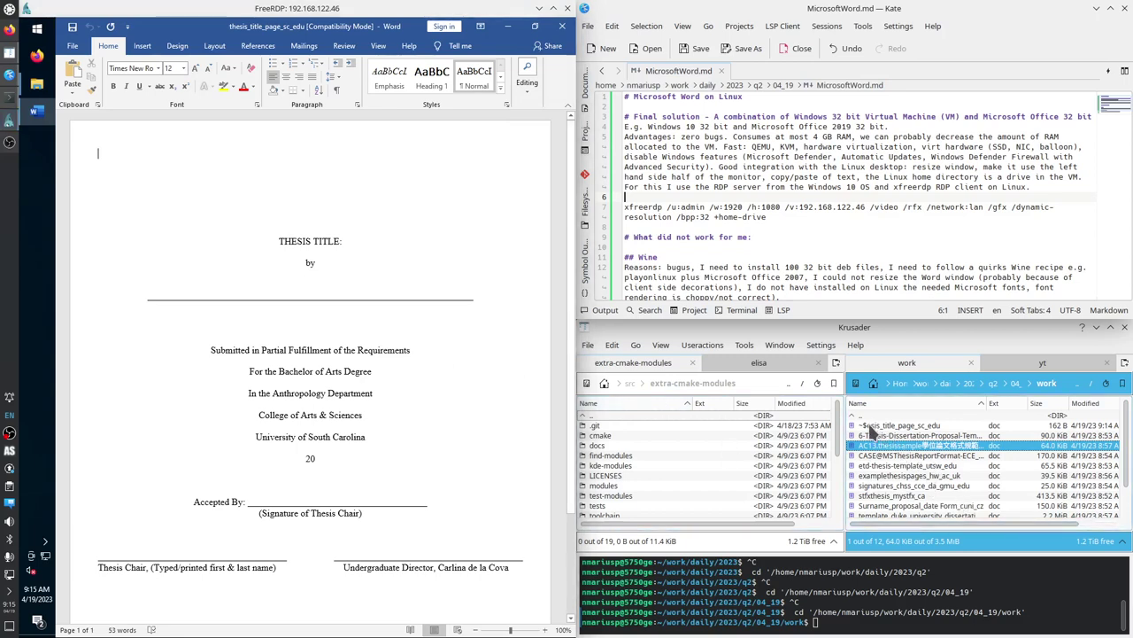
Open the 6-Thesis proposal template and the AC13 Taiwan format guide from Explorer.
left_click(872, 416)
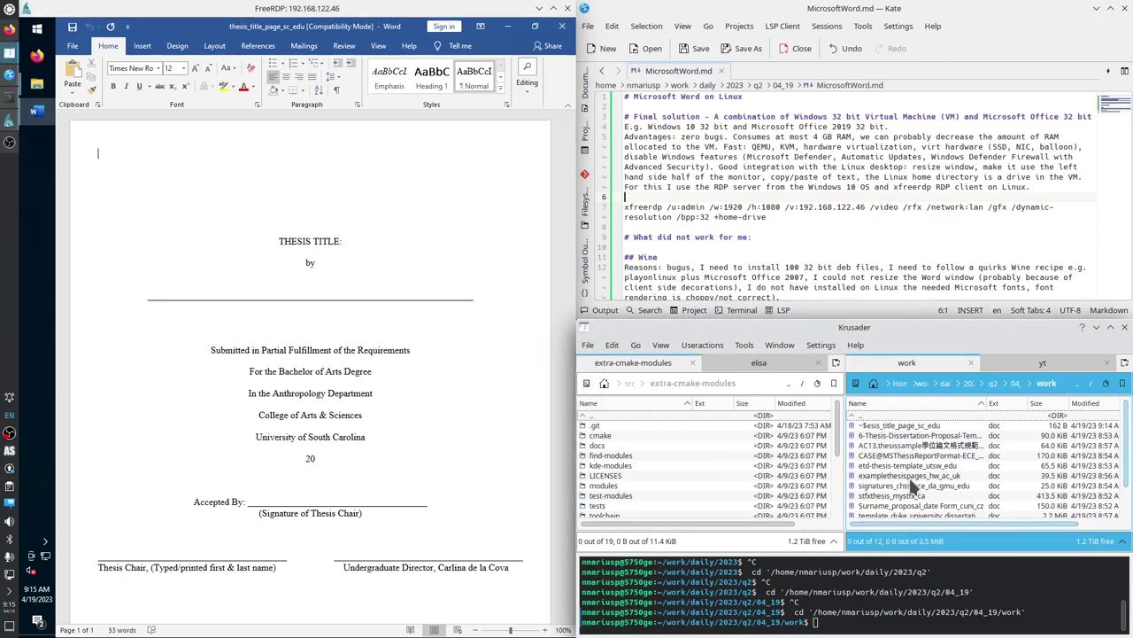
left_click(39, 91)
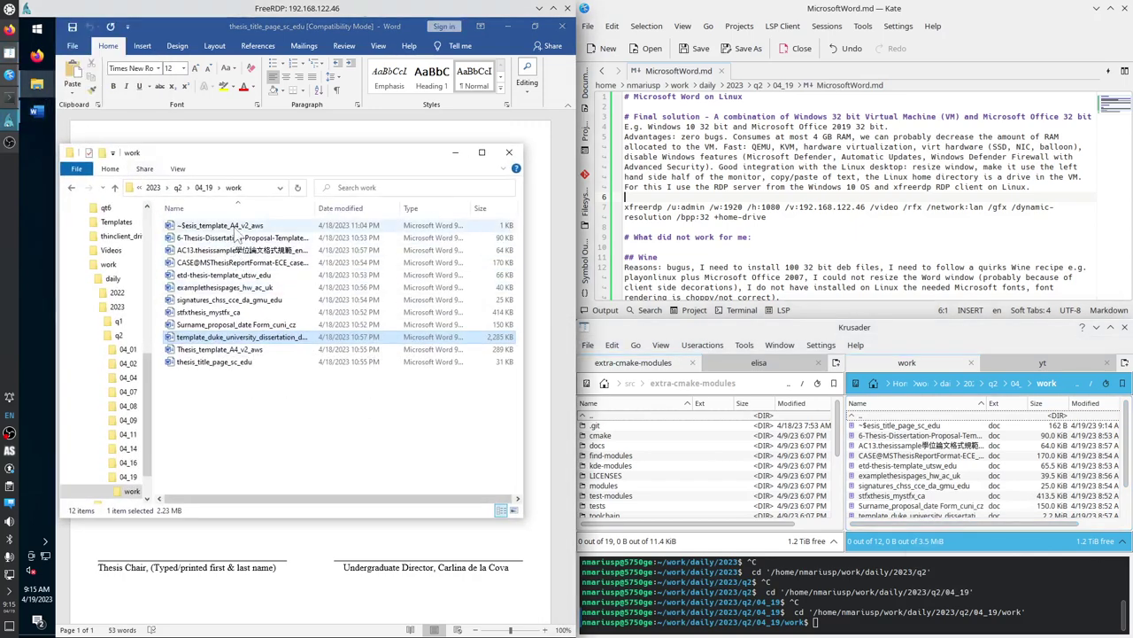
double_click(237, 234)
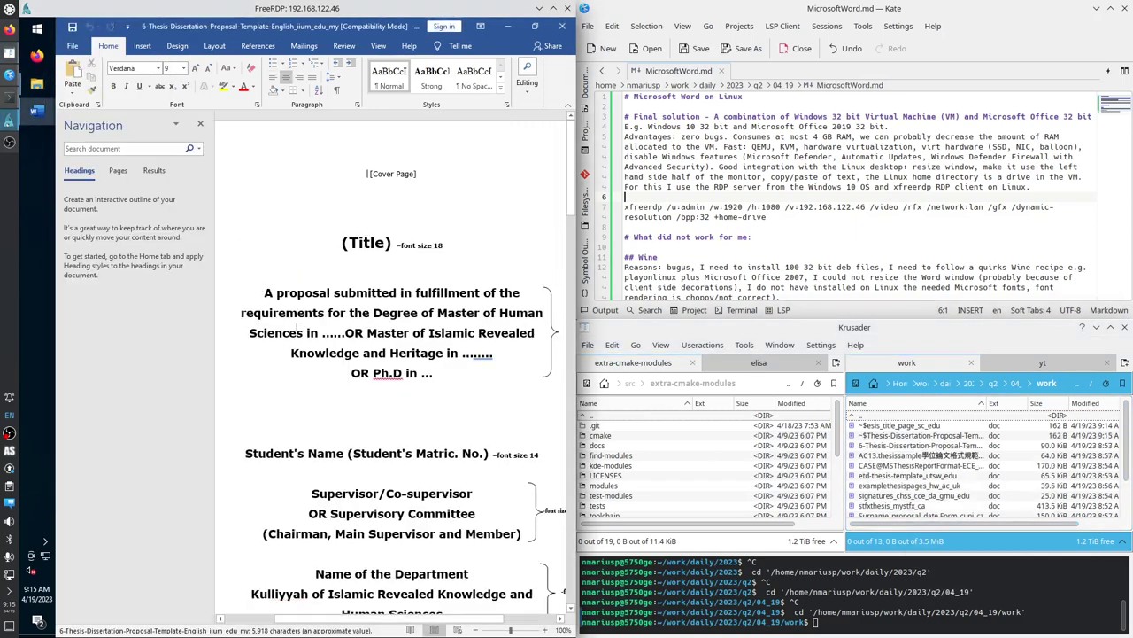
left_click(90, 150)
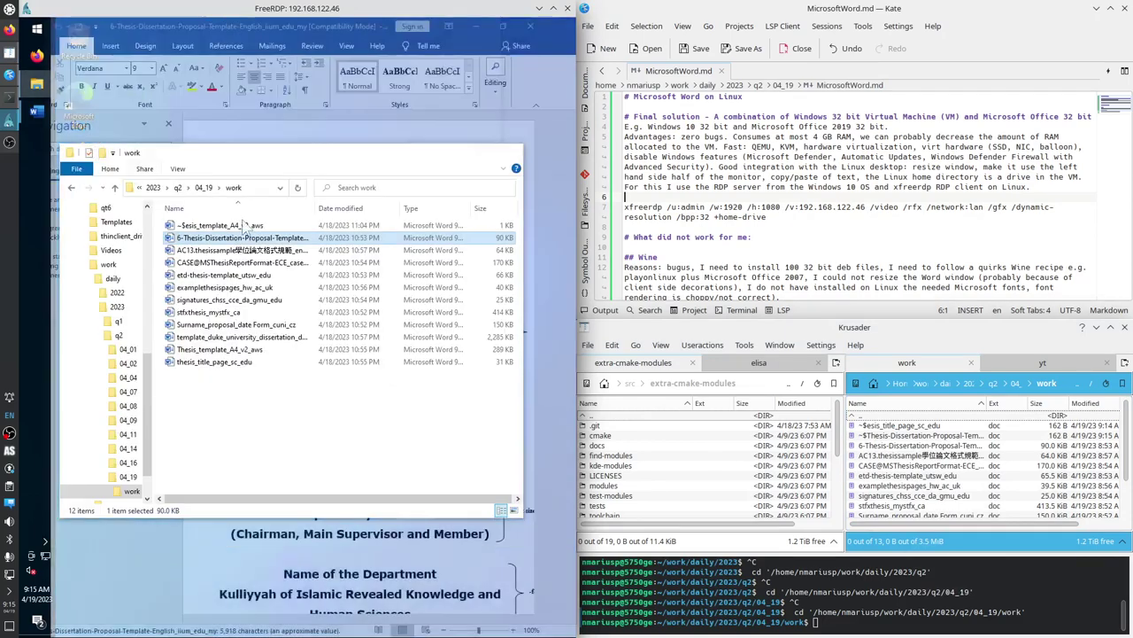
double_click(235, 251)
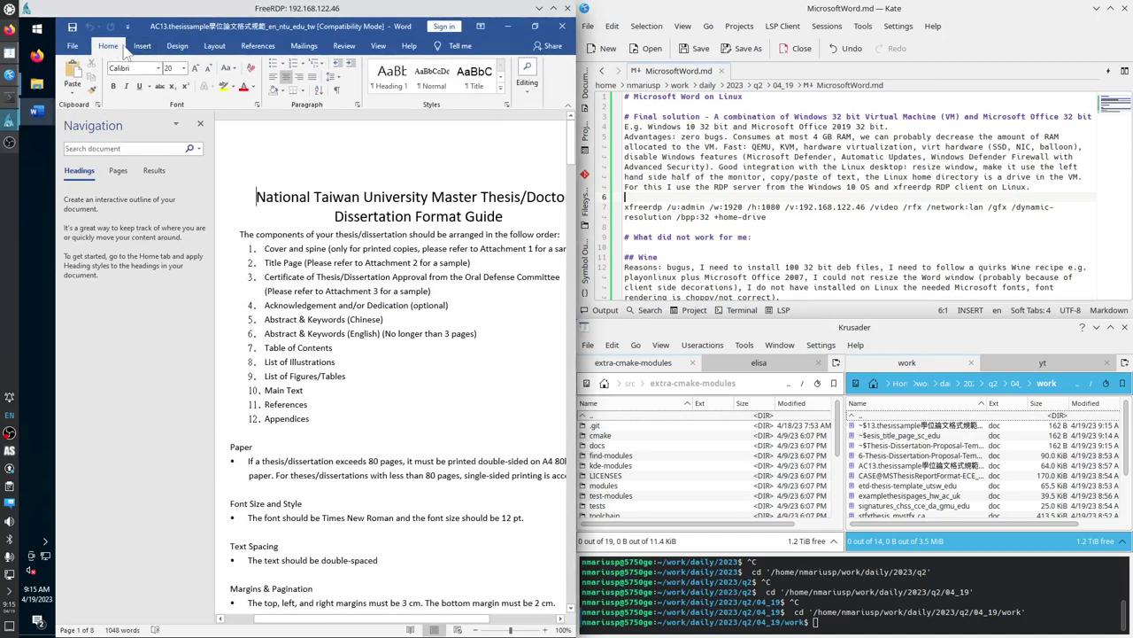
Snap the Taiwan format guide left and the proposal template right, then bring Explorer forward.
left_click(552, 8)
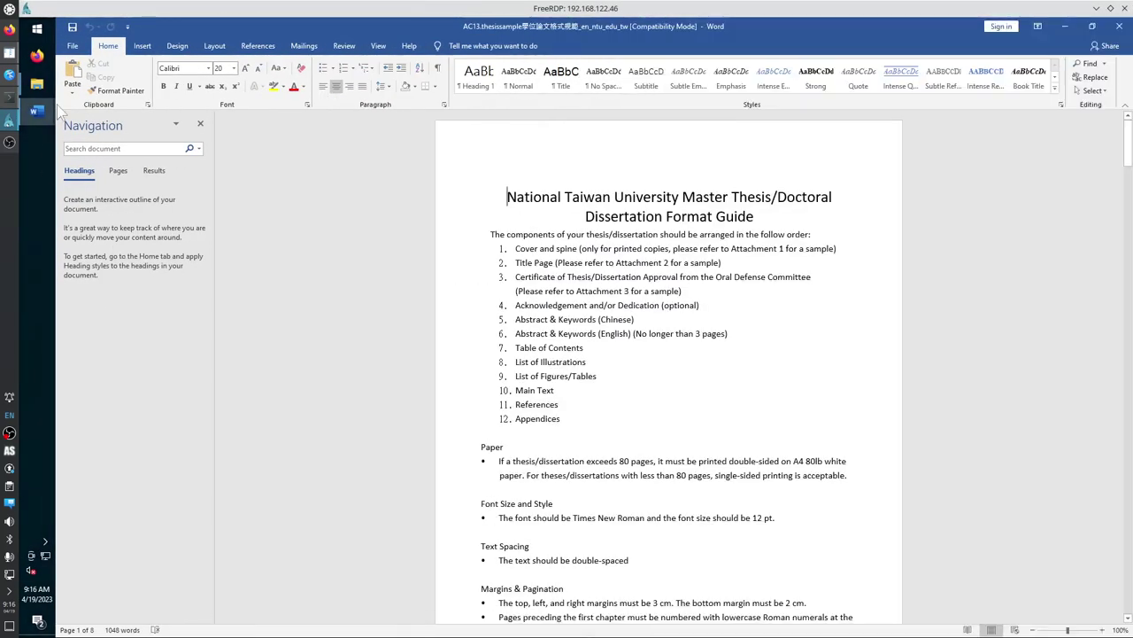
key("super+Left")
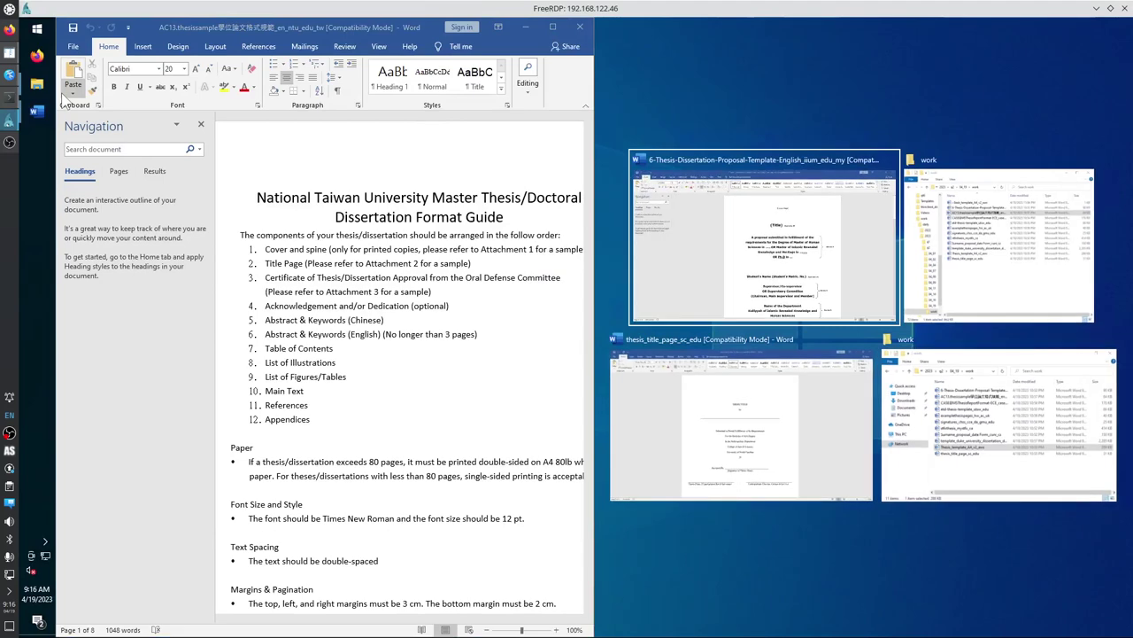
key("Return")
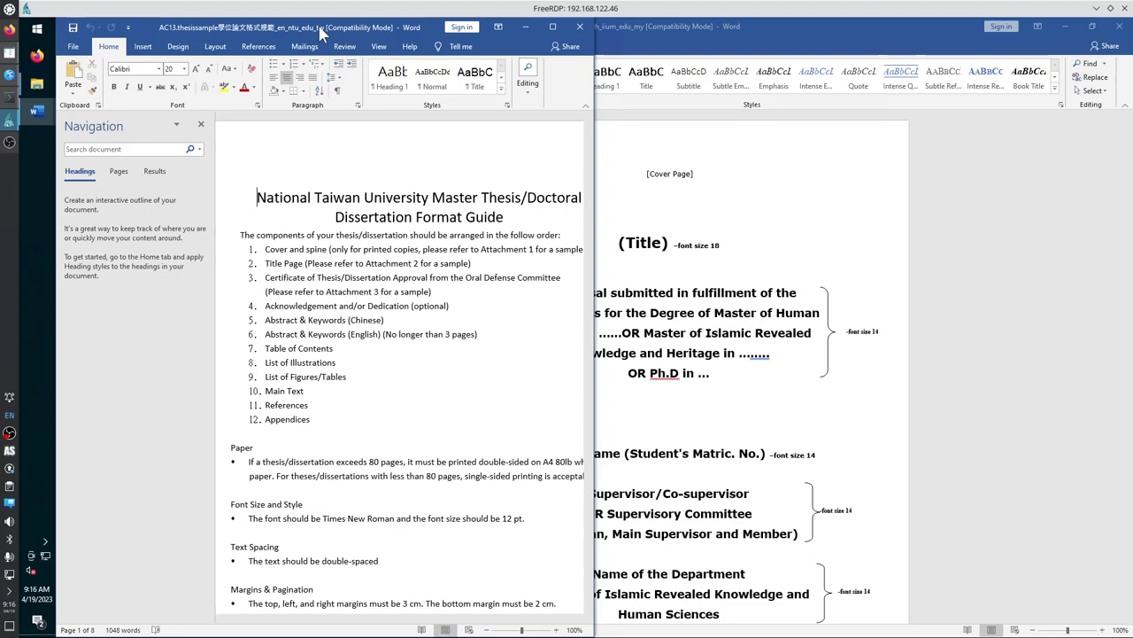
mouse_move(36, 83)
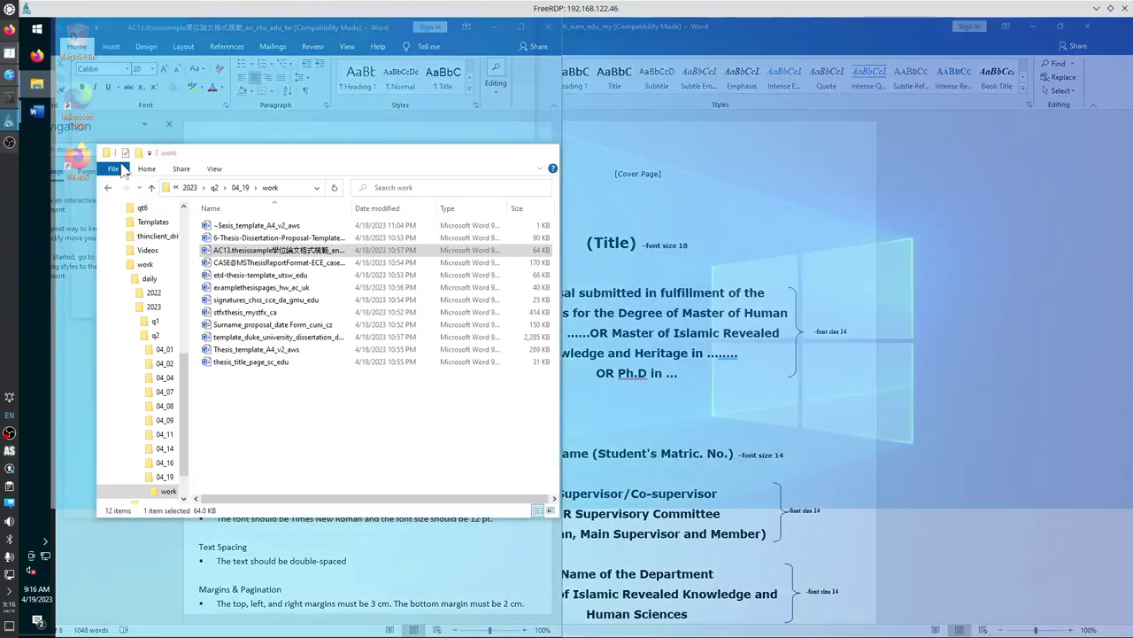
left_click(122, 171)
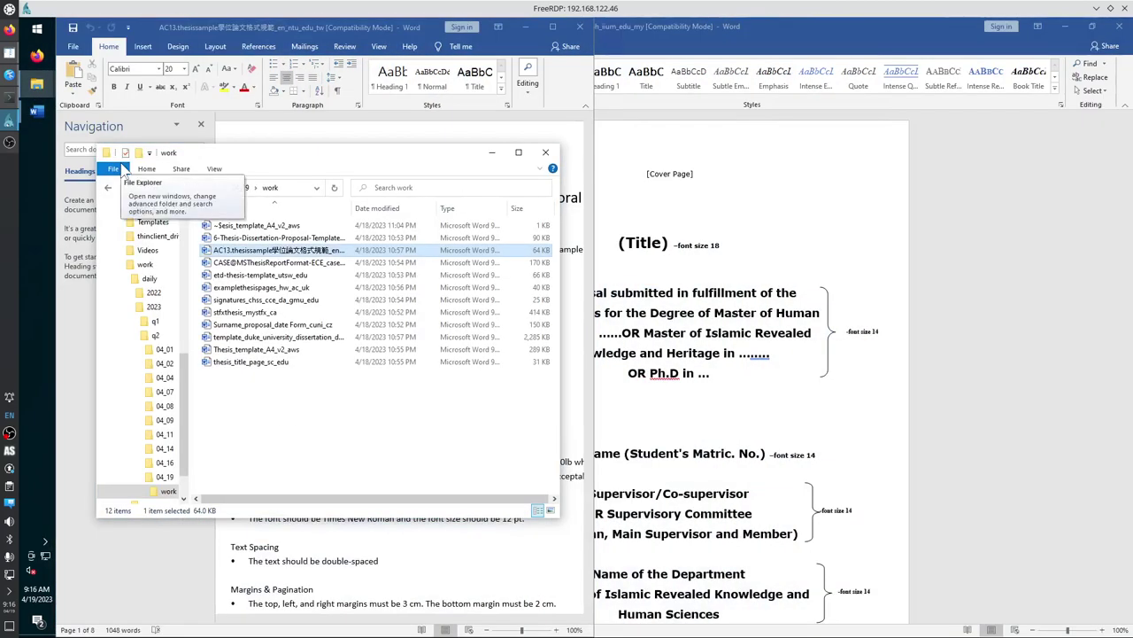
Snap Explorer right and open the title page, A4 and Duke templates, each snapped left.
key("super+Right")
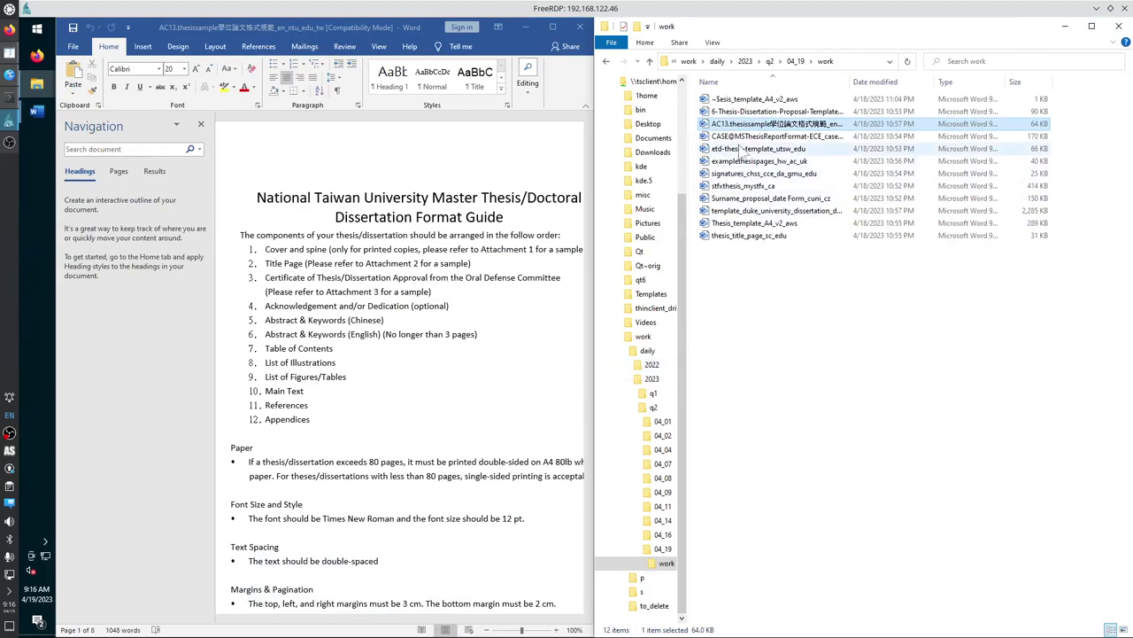
double_click(751, 235)
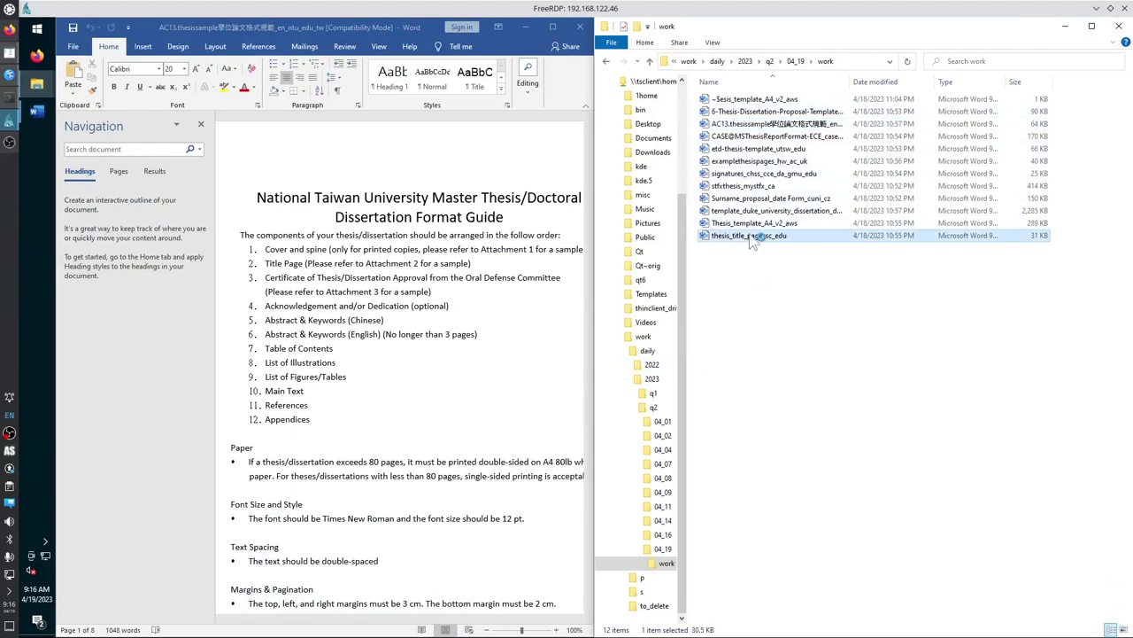
key("super+Left")
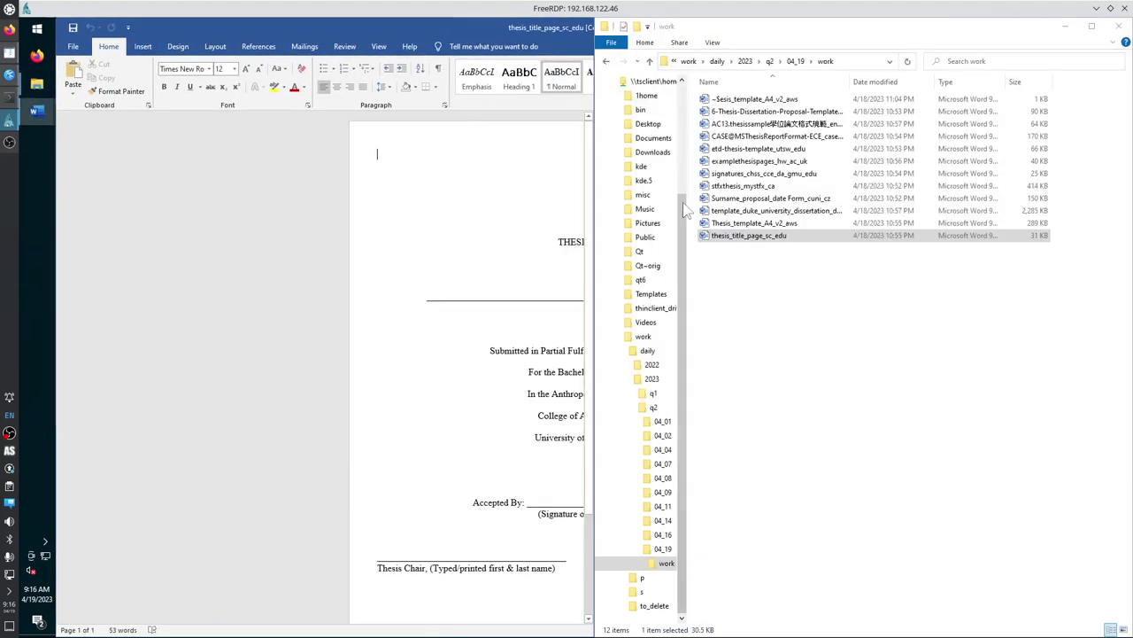
left_click(721, 223)
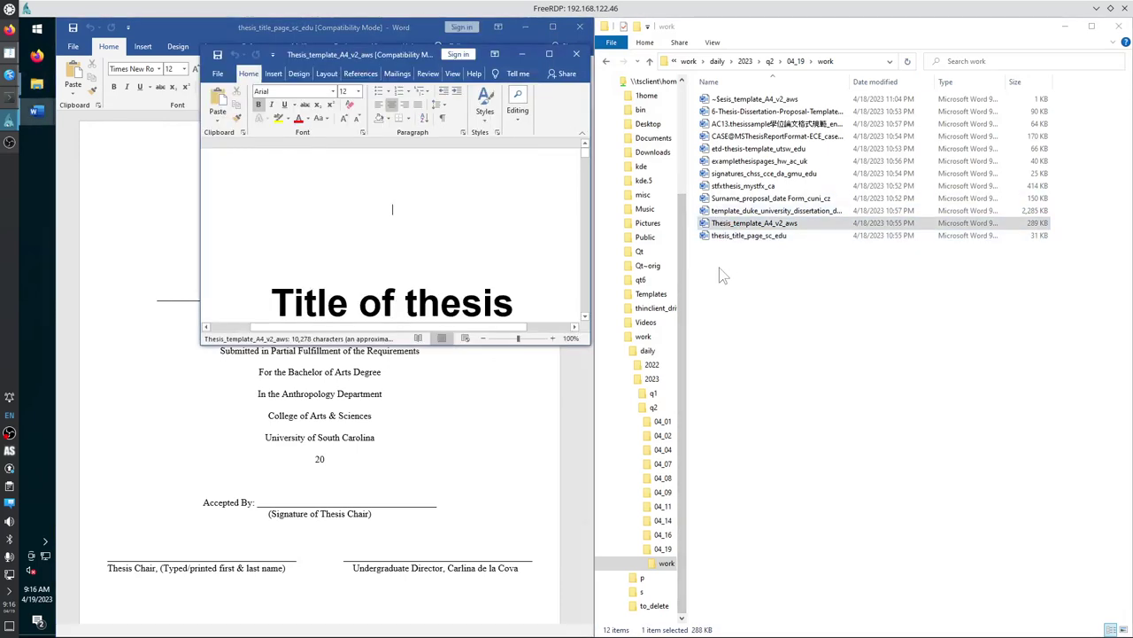
key("super+Left")
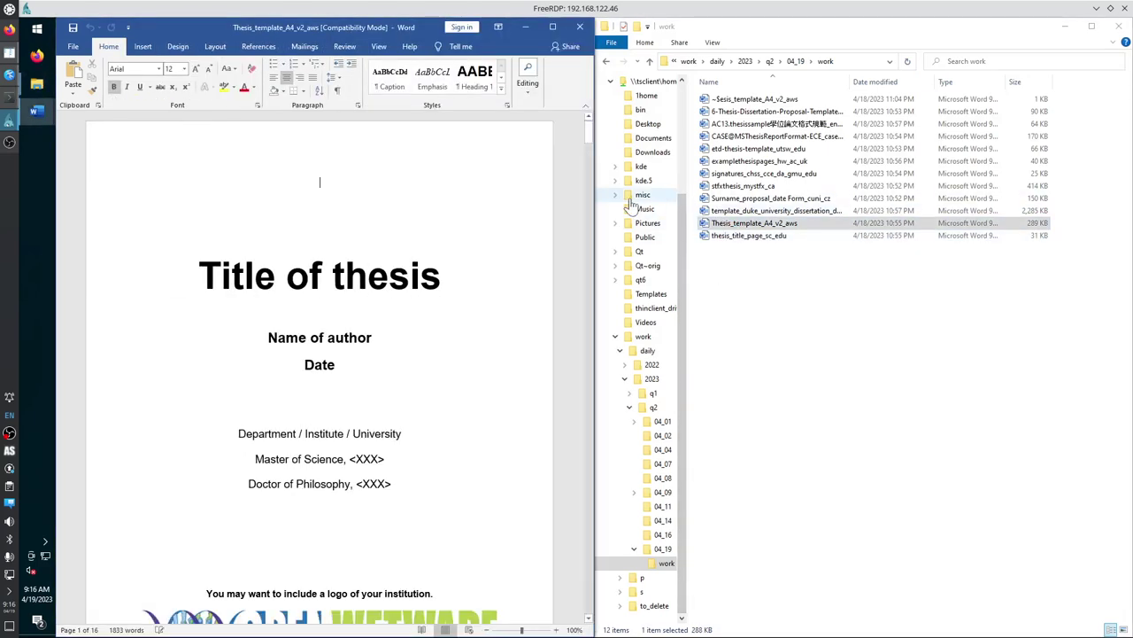
double_click(753, 210)
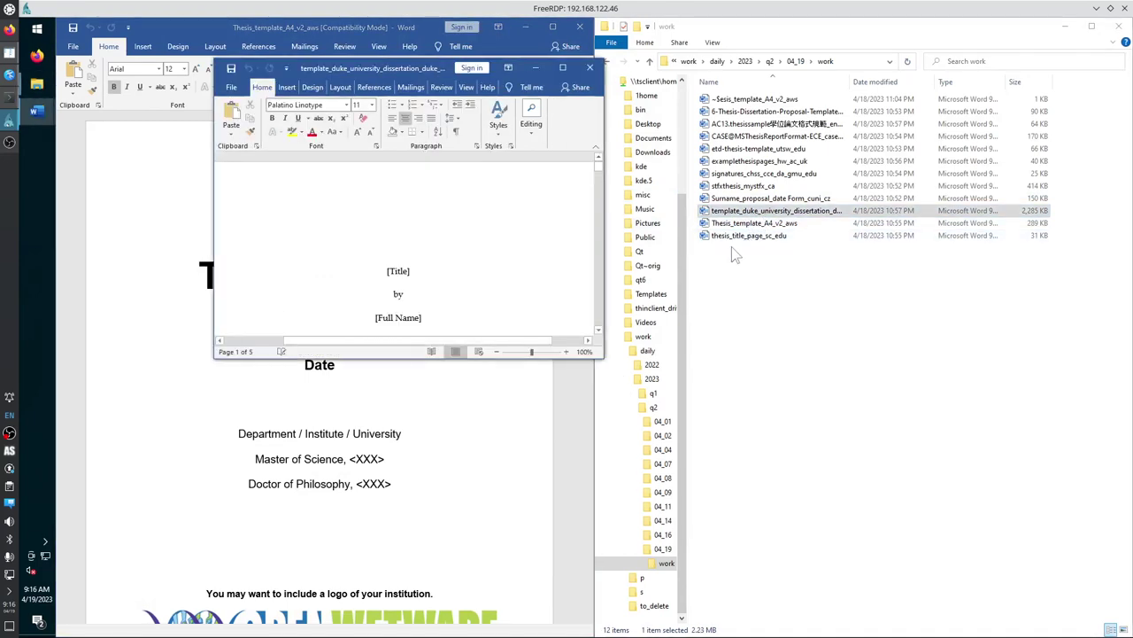
key("super+Left")
Open Surname_proposal_date Form and stfxthesis_mystfx_ca snapped left, and scroll through stfxthesis.
double_click(750, 199)
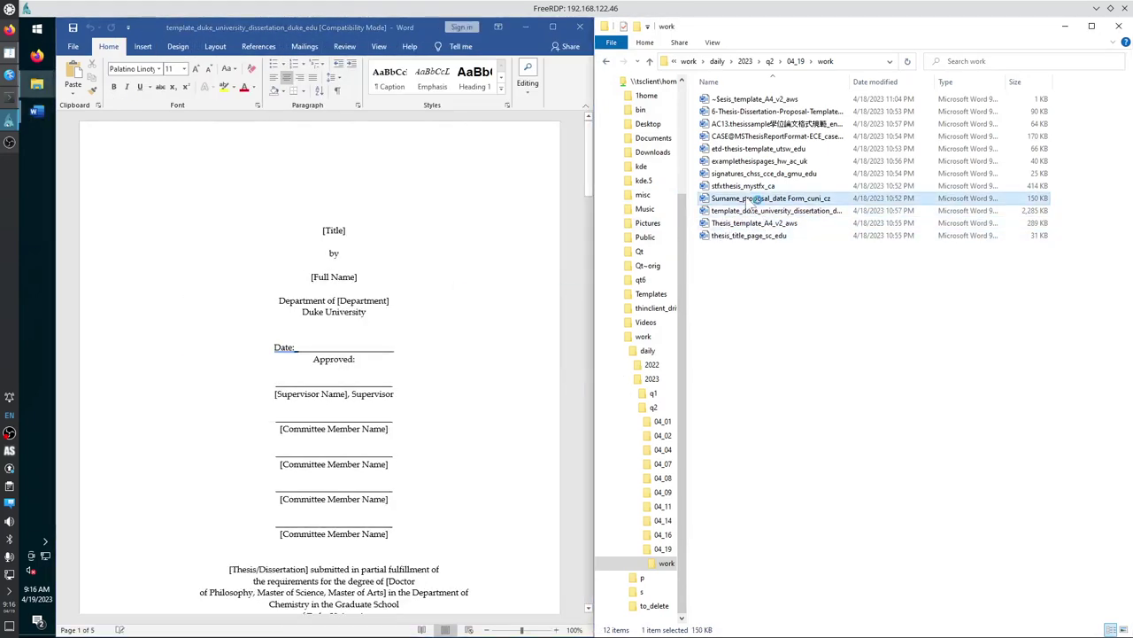
key("super+Left")
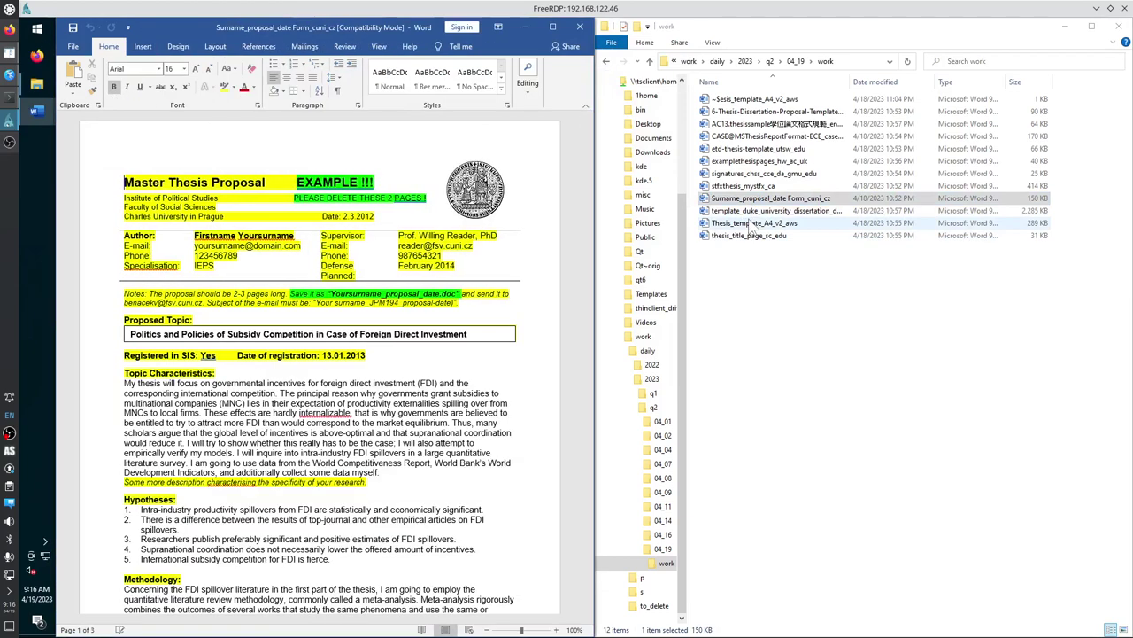
double_click(751, 187)
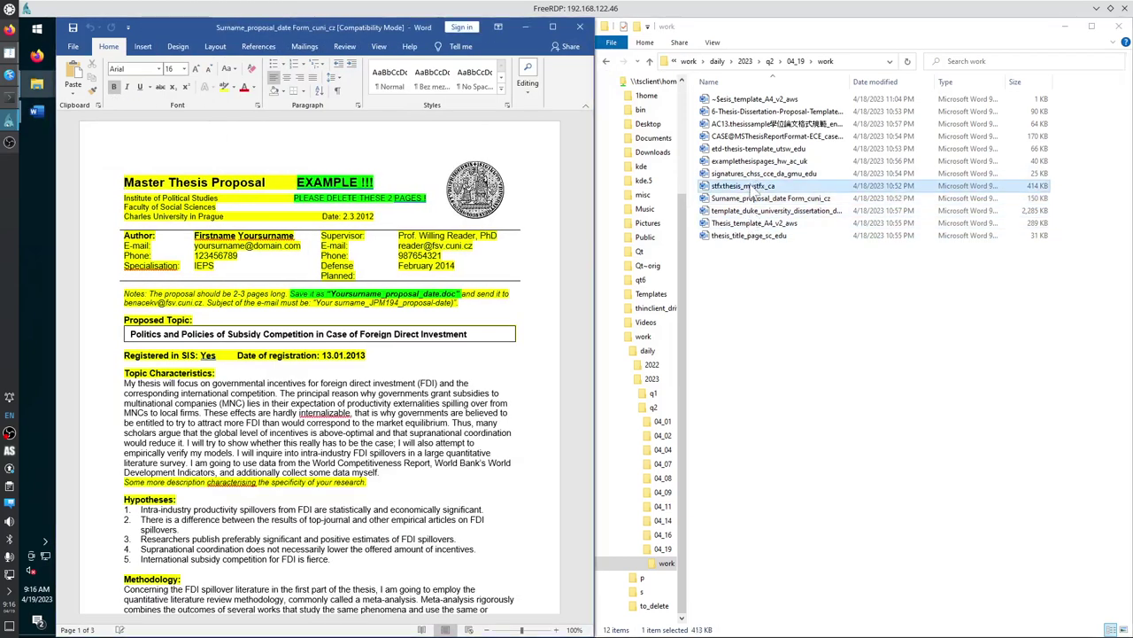
key("super+Left")
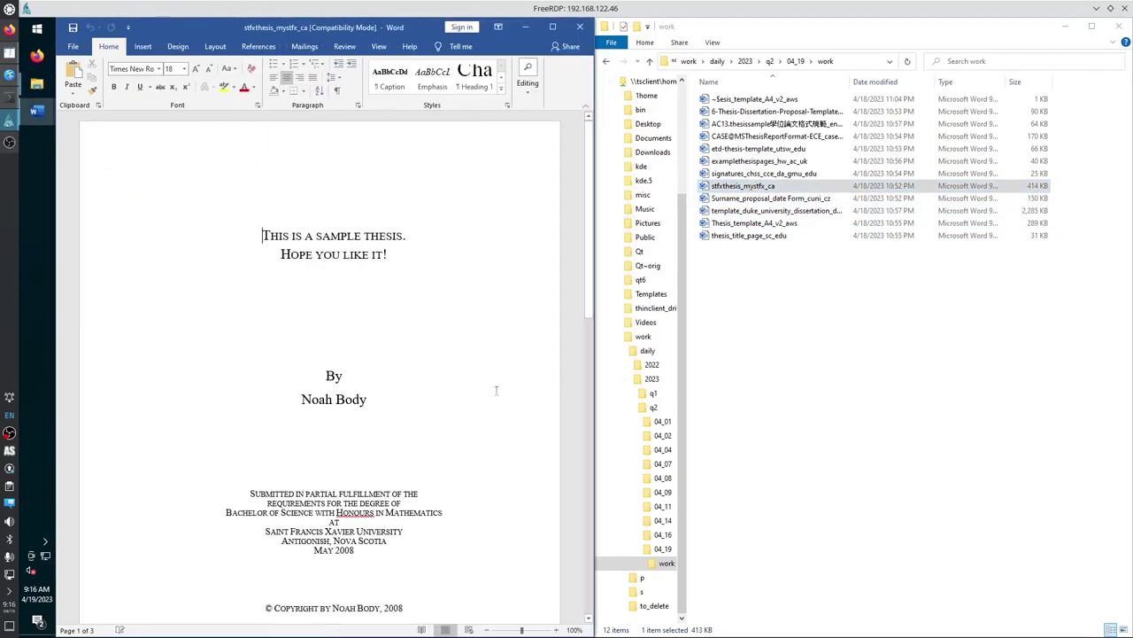
scroll(496, 390, "down", 15)
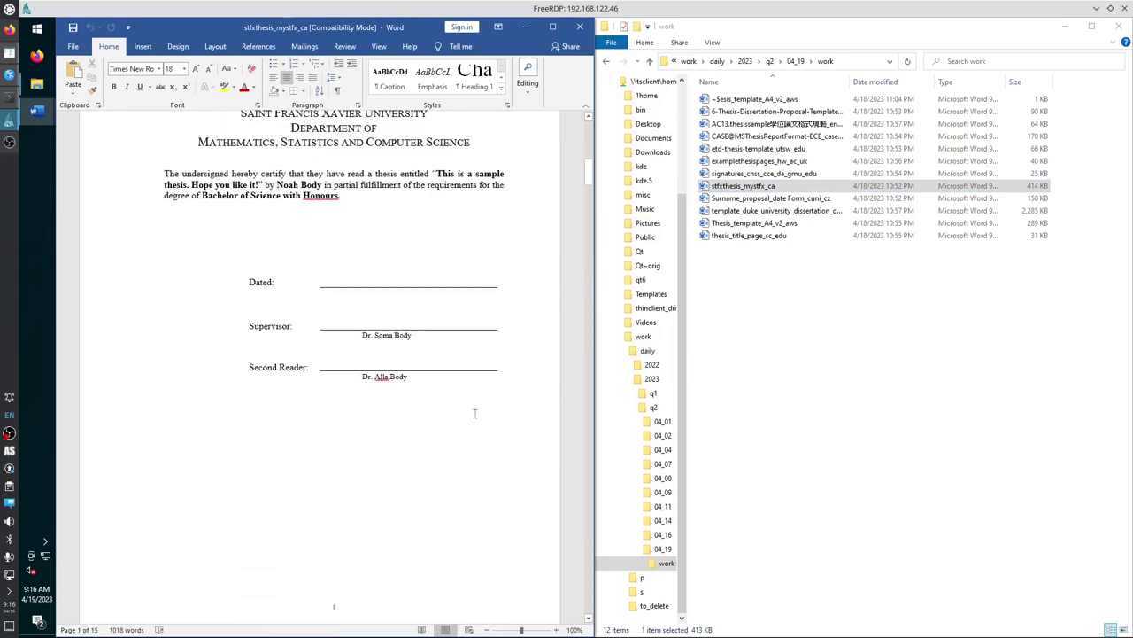
scroll(475, 414, "down", 8)
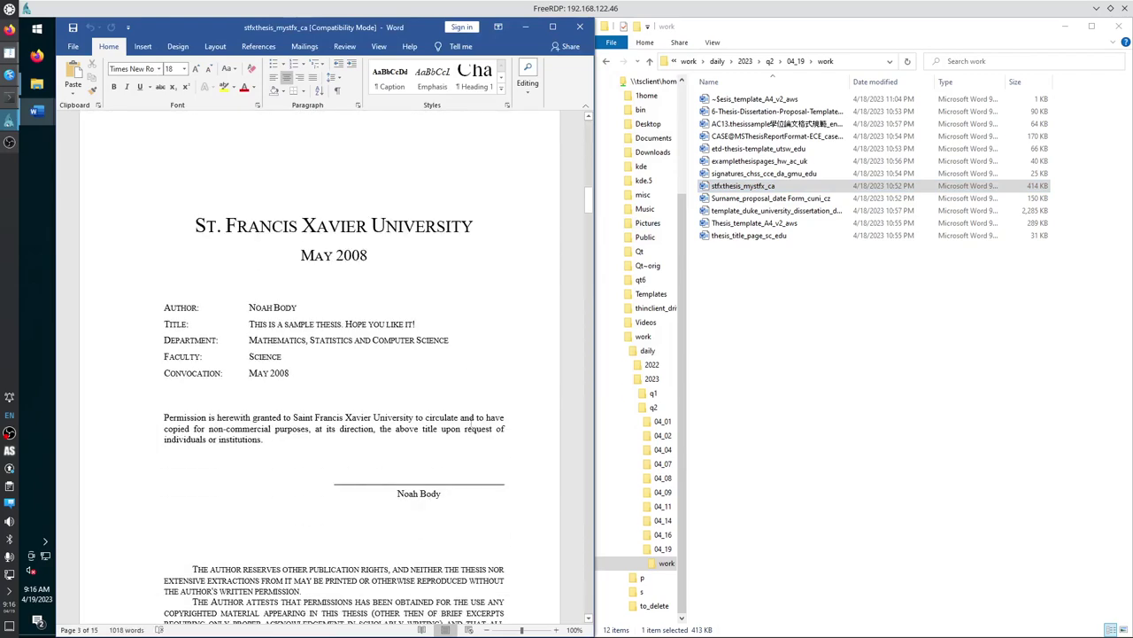
scroll(470, 421, "down", 10)
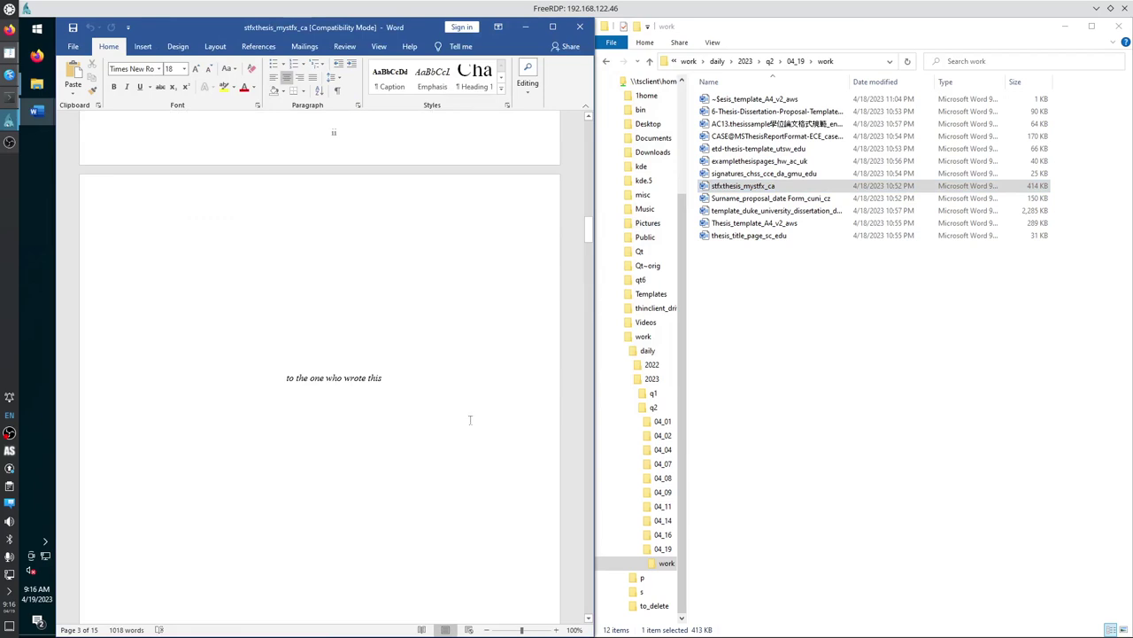
scroll(470, 420, "down", 12)
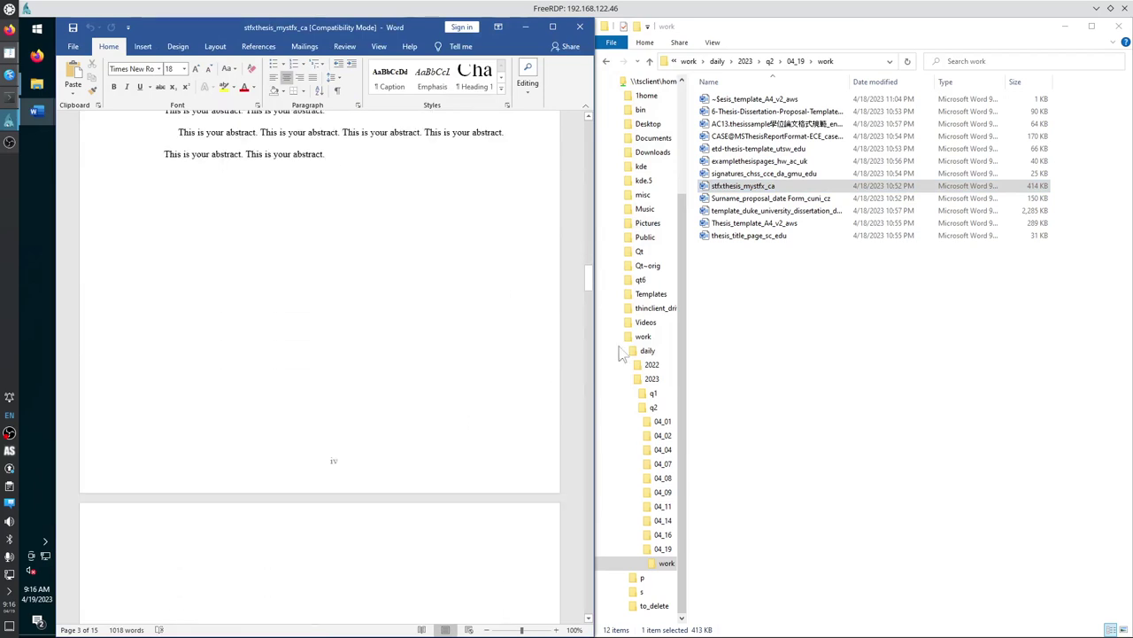
Open the gmu signatures, hw example pages and utsw ETD thesis templates.
double_click(766, 173)
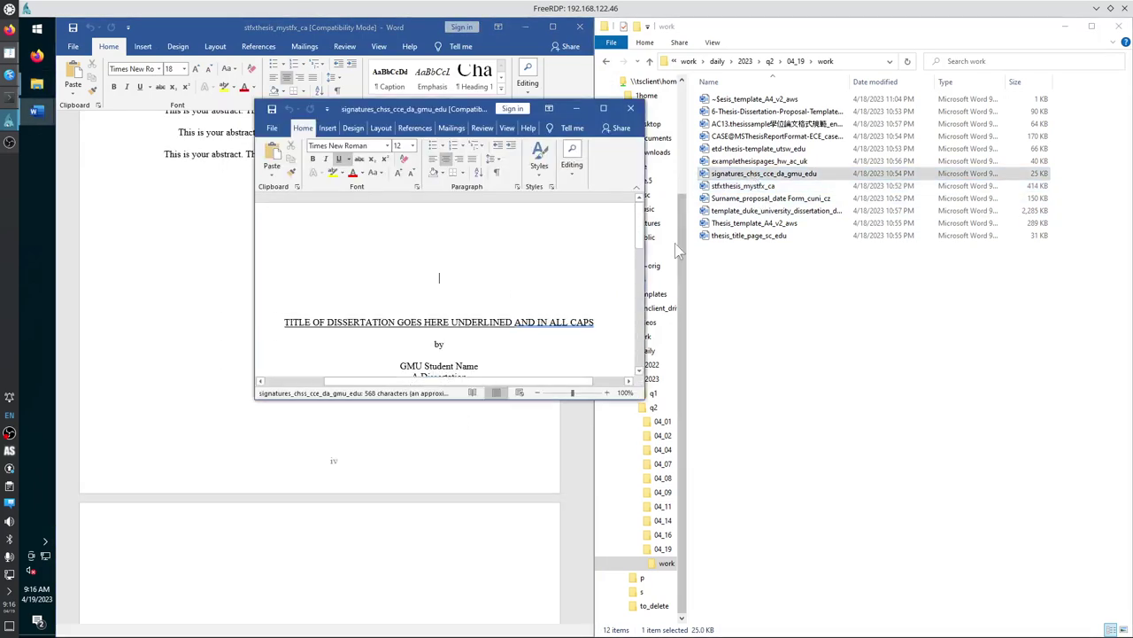
double_click(736, 163)
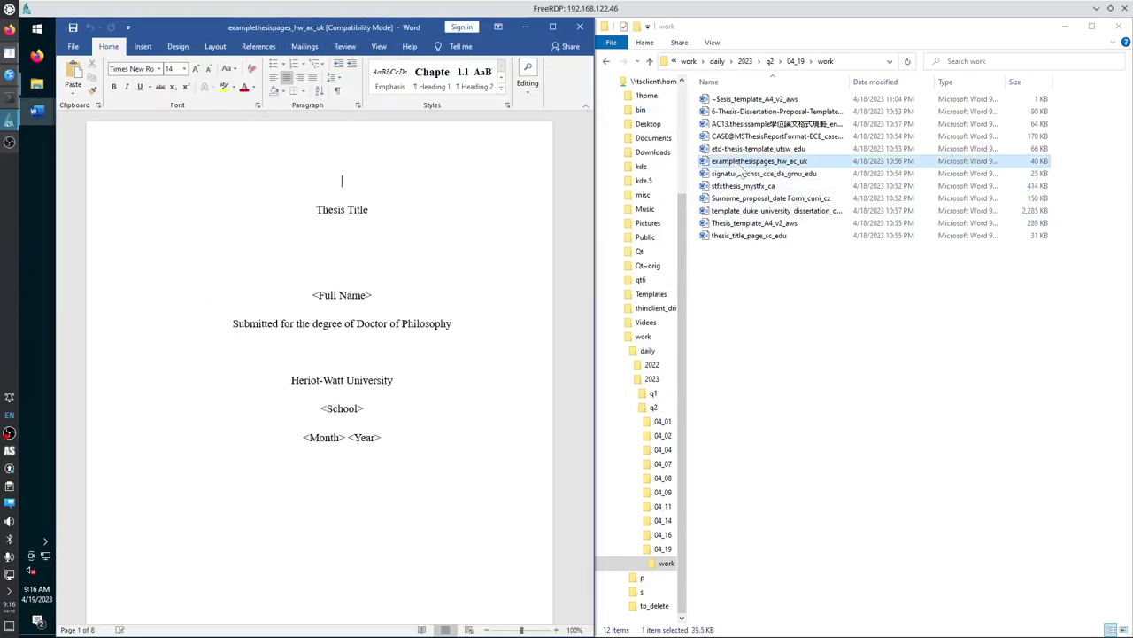
scroll(423, 404, "down", 10)
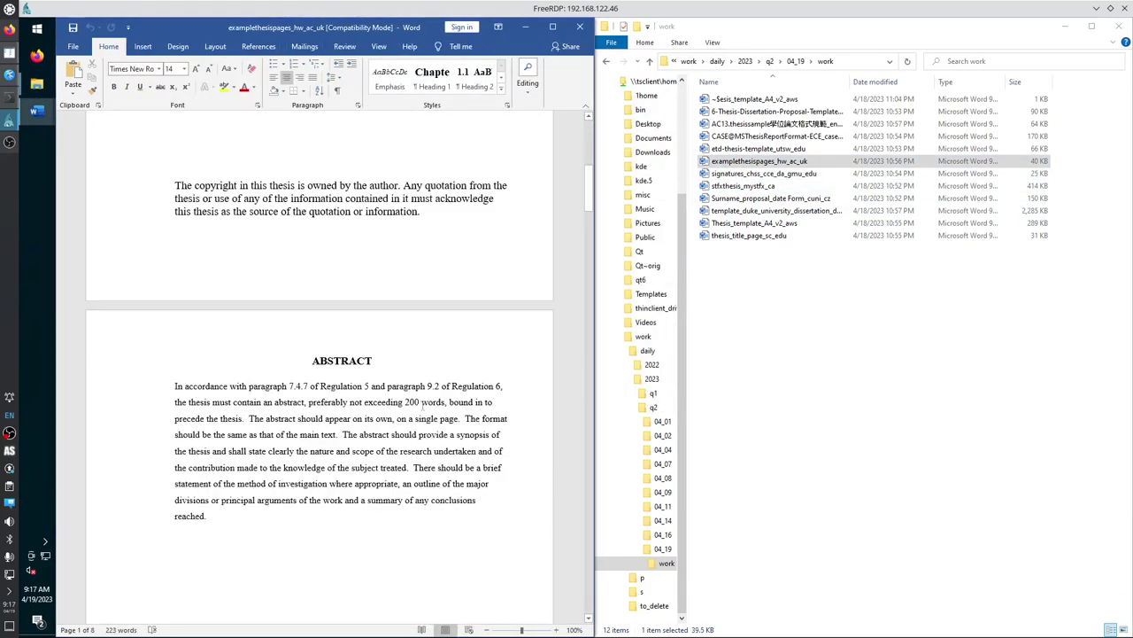
scroll(423, 404, "down", 12)
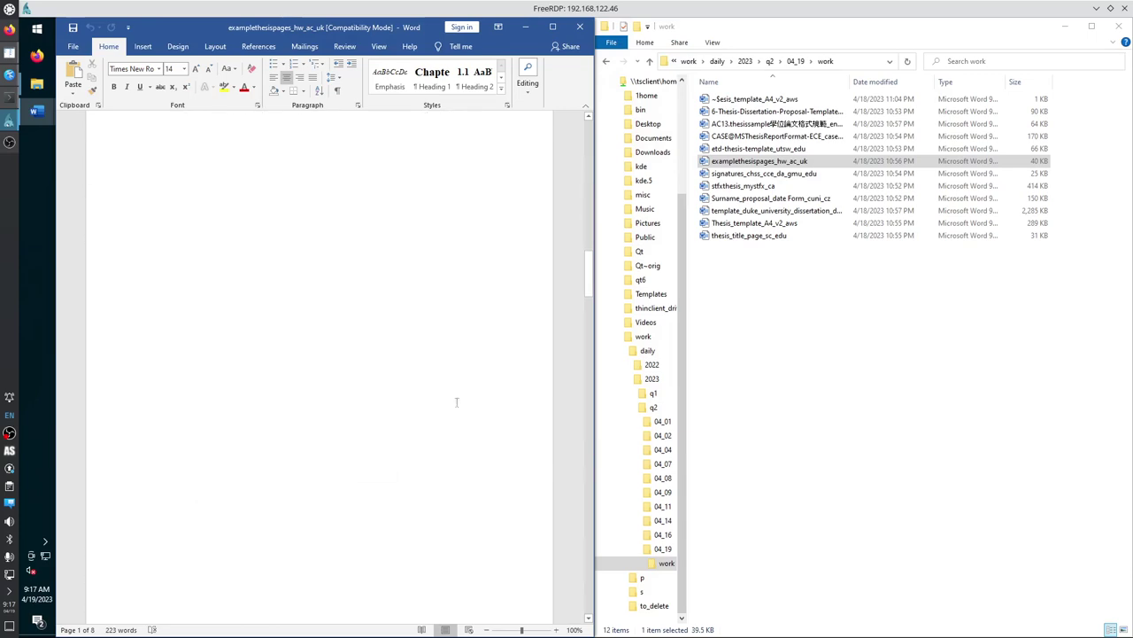
double_click(760, 149)
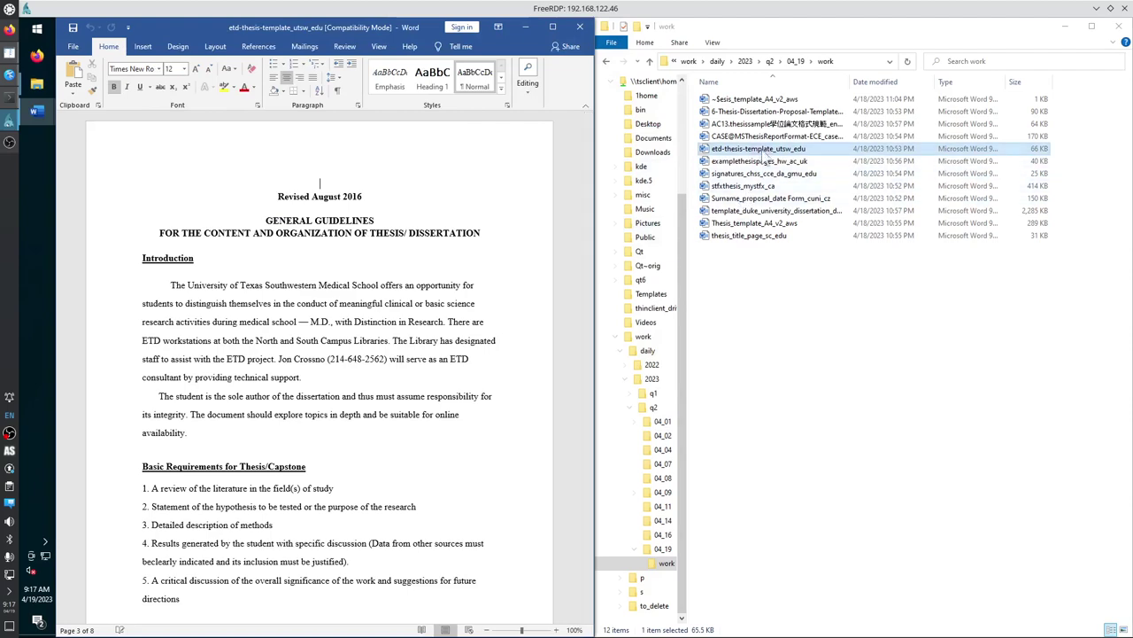
Review and close the CASE M Sc report, reopen Thesis_template_A4_v2_aws, and shrink the session.
double_click(764, 138)
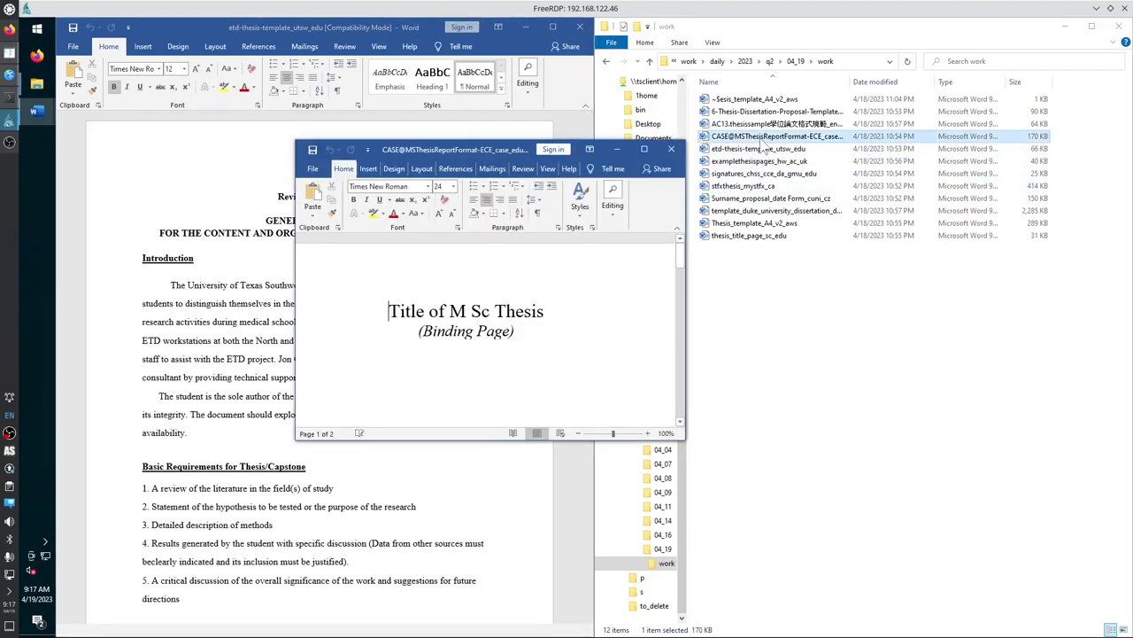
scroll(502, 335, "down", 2)
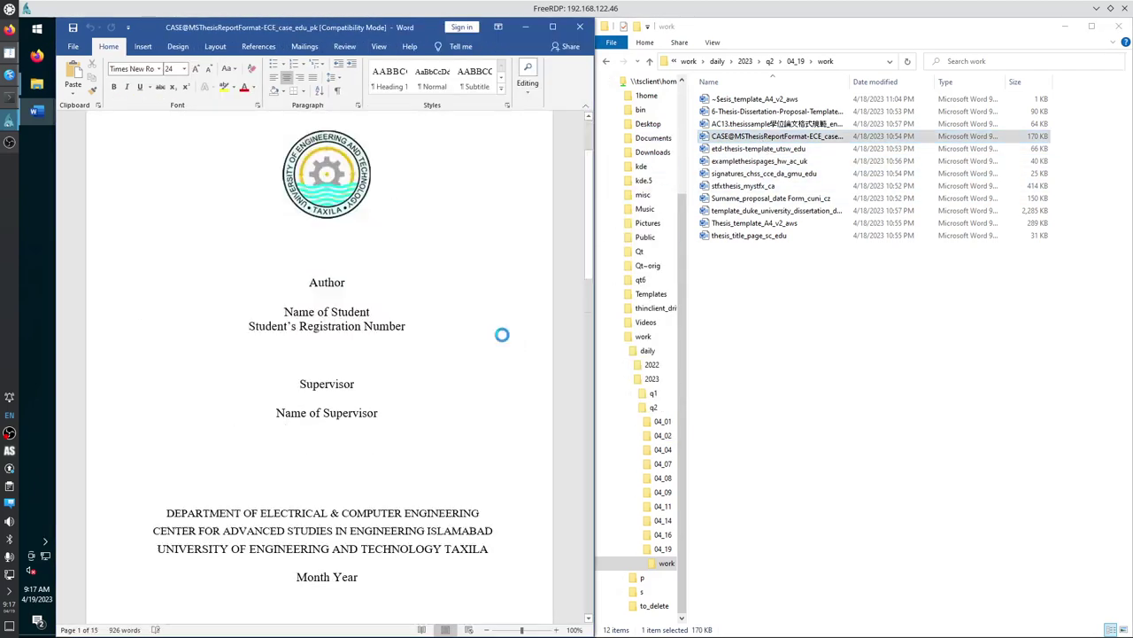
scroll(502, 335, "down", 10)
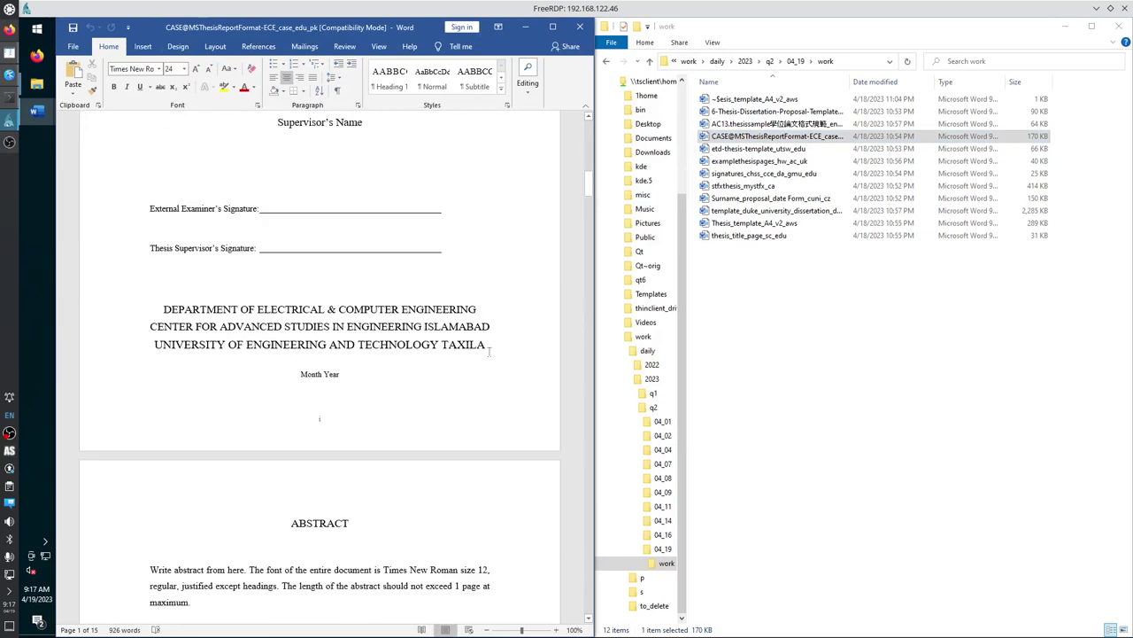
scroll(489, 352, "down", 5)
left_click(553, 26)
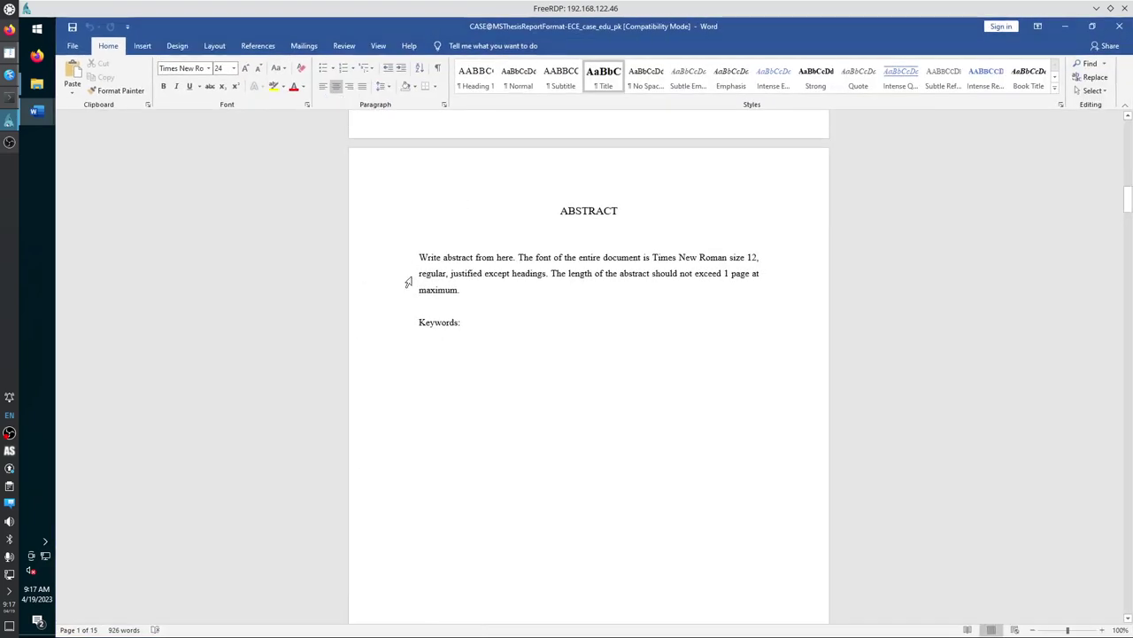
scroll(709, 187, "down", 6)
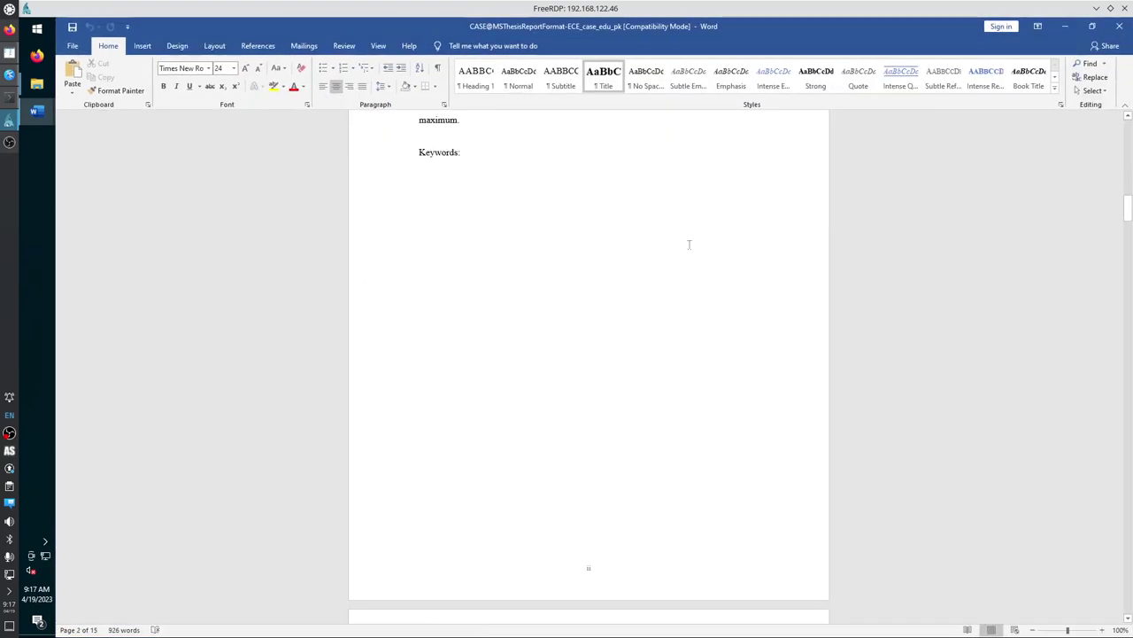
scroll(664, 264, "down", 8)
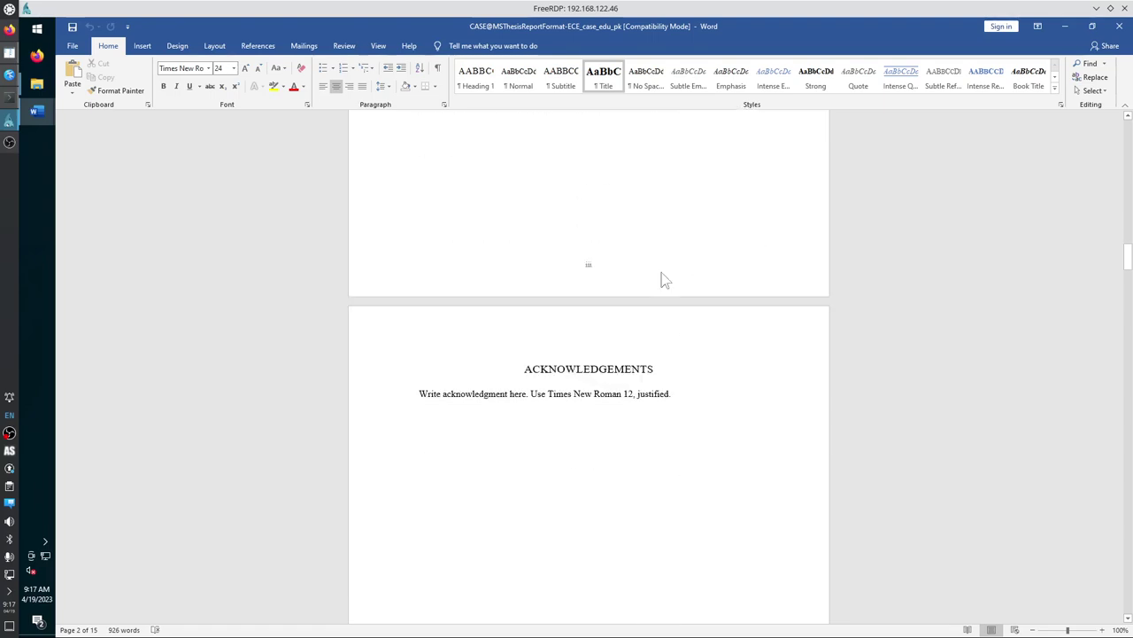
left_click(1122, 27)
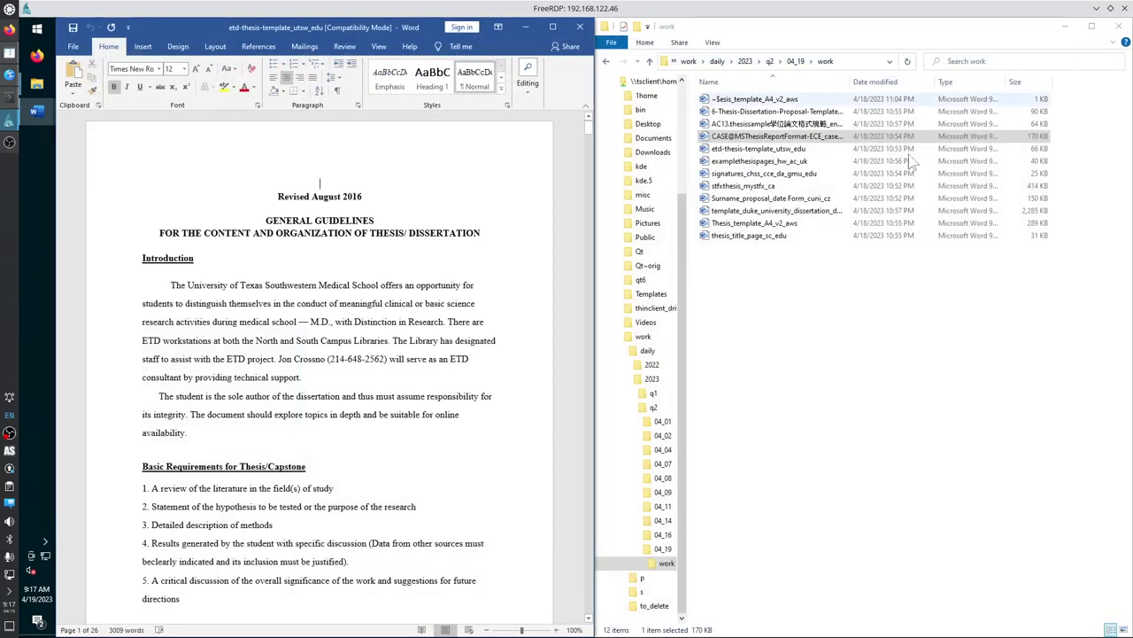
double_click(764, 224)
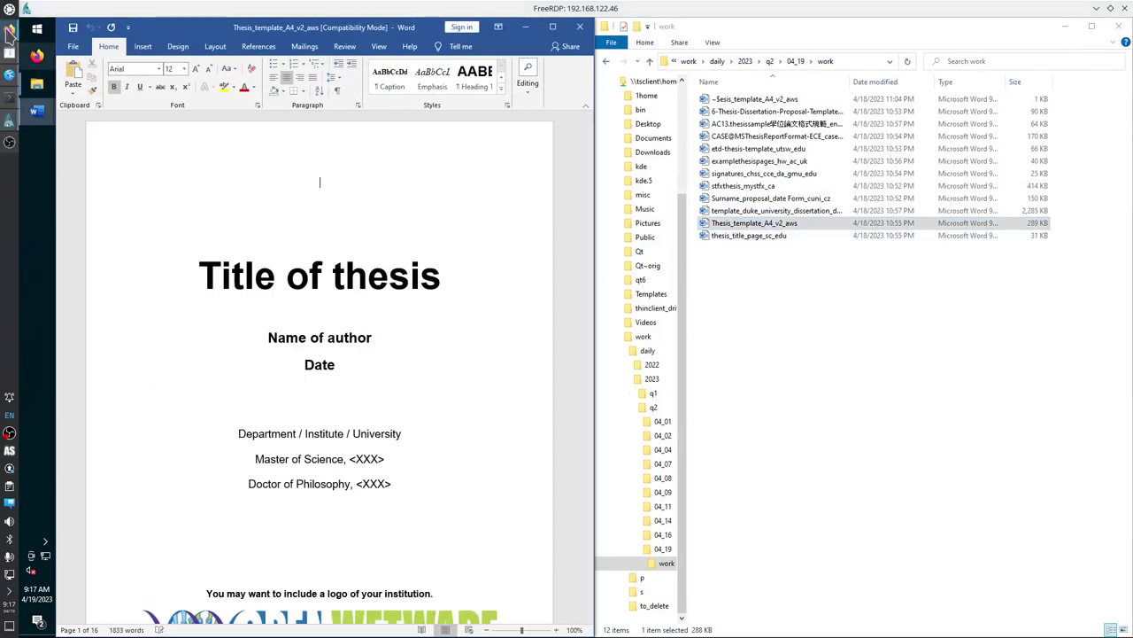
double_click(539, 9)
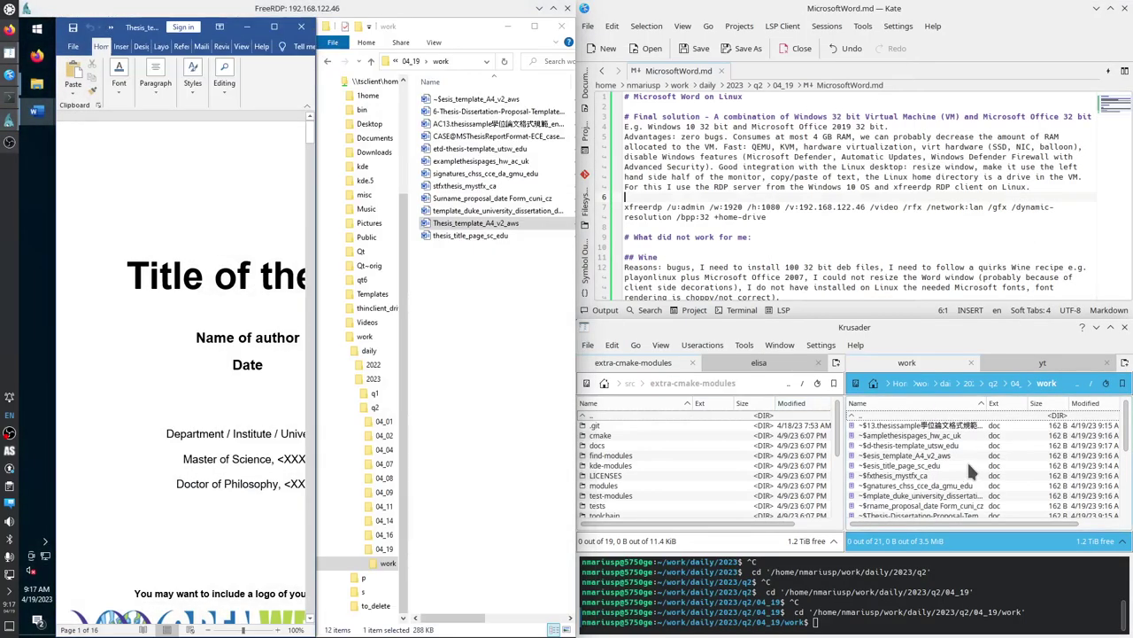
left_click(954, 477)
scroll(954, 477, "down", 3)
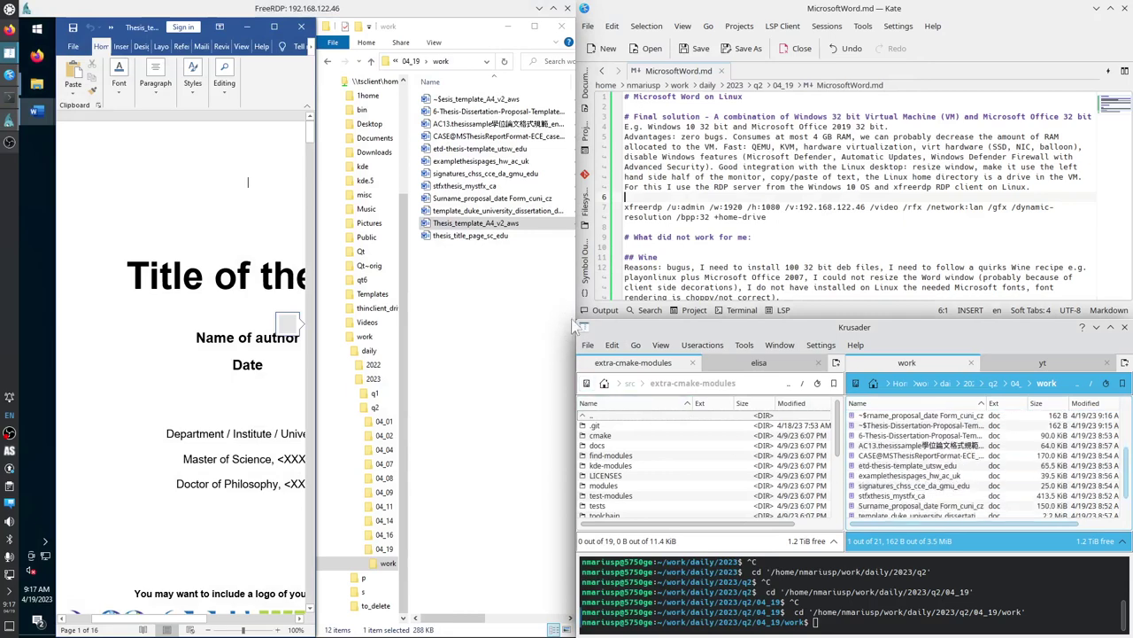
scroll(957, 496, "down", 2)
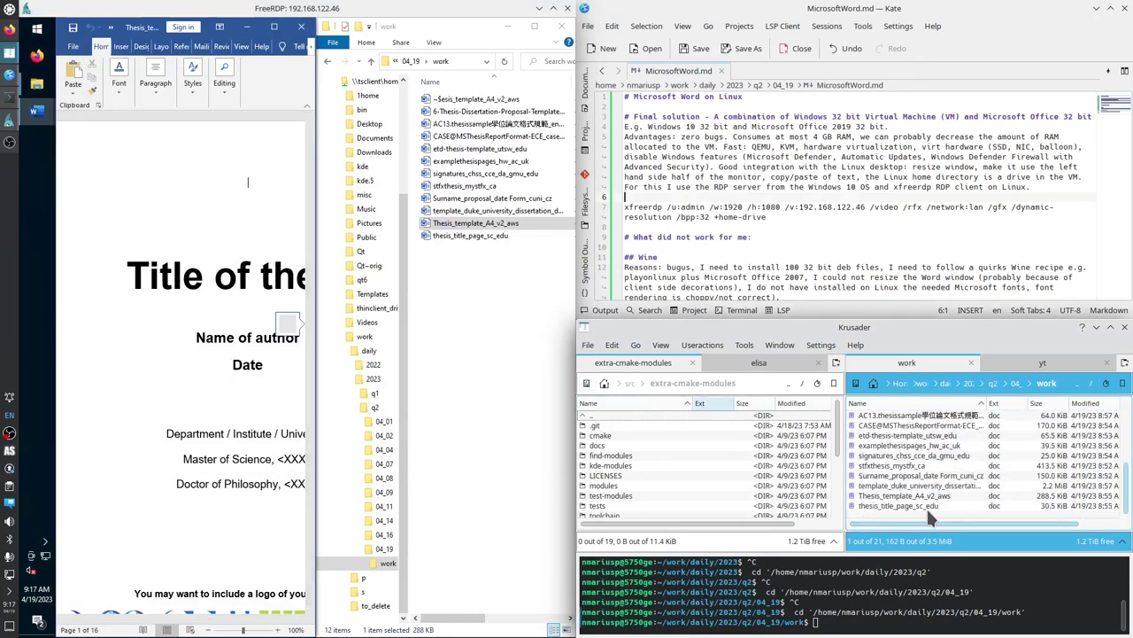
left_click(928, 496)
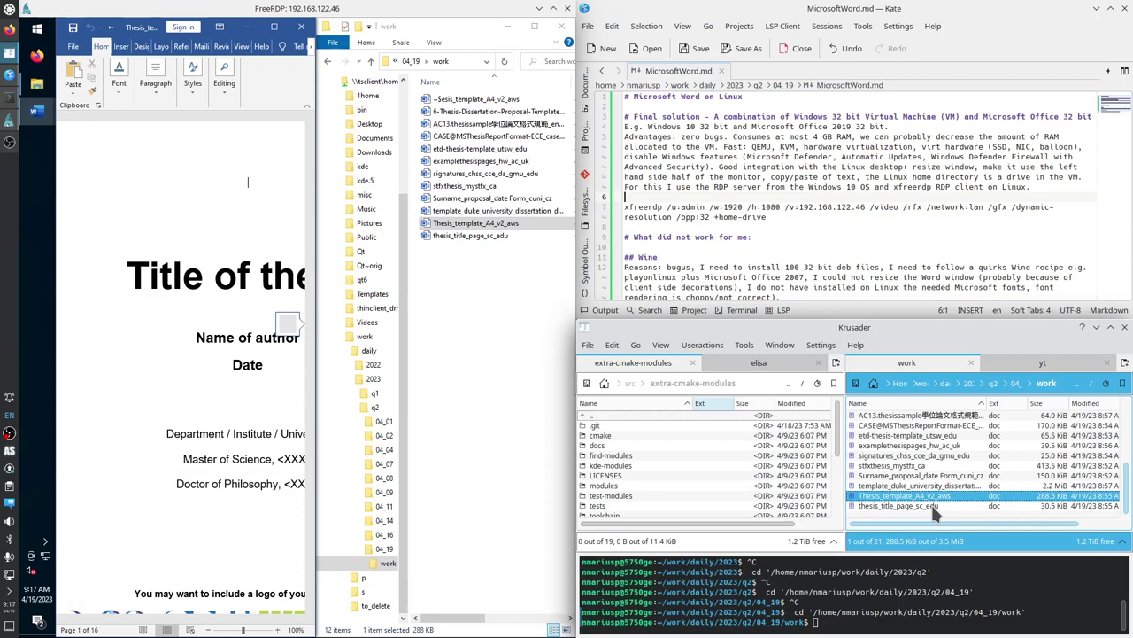
key("ctrl+q")
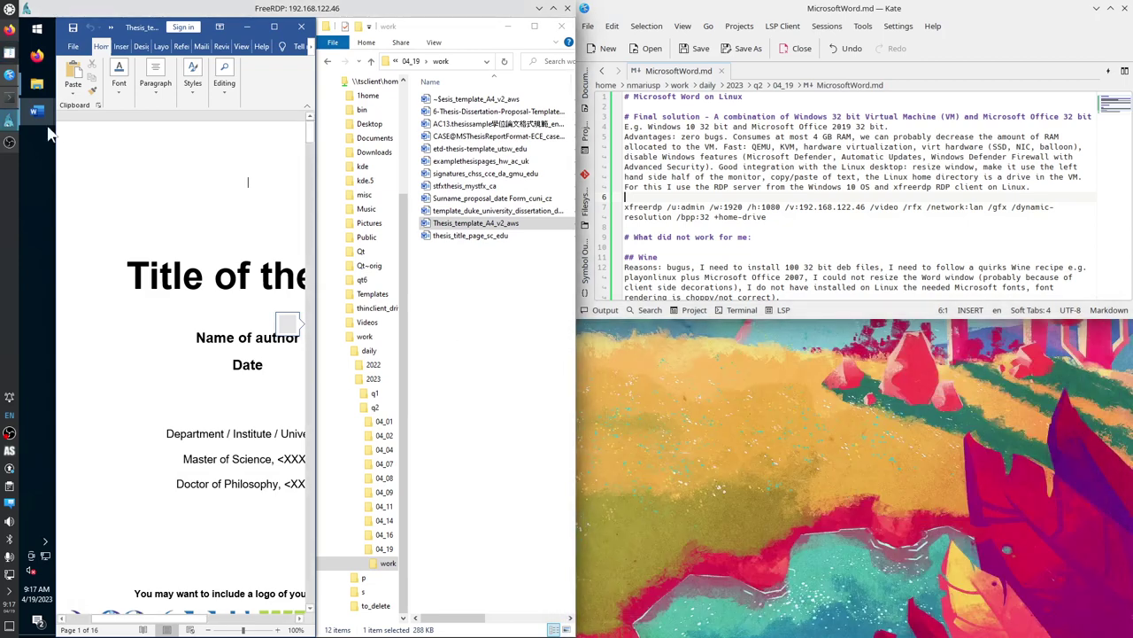
left_click(11, 71)
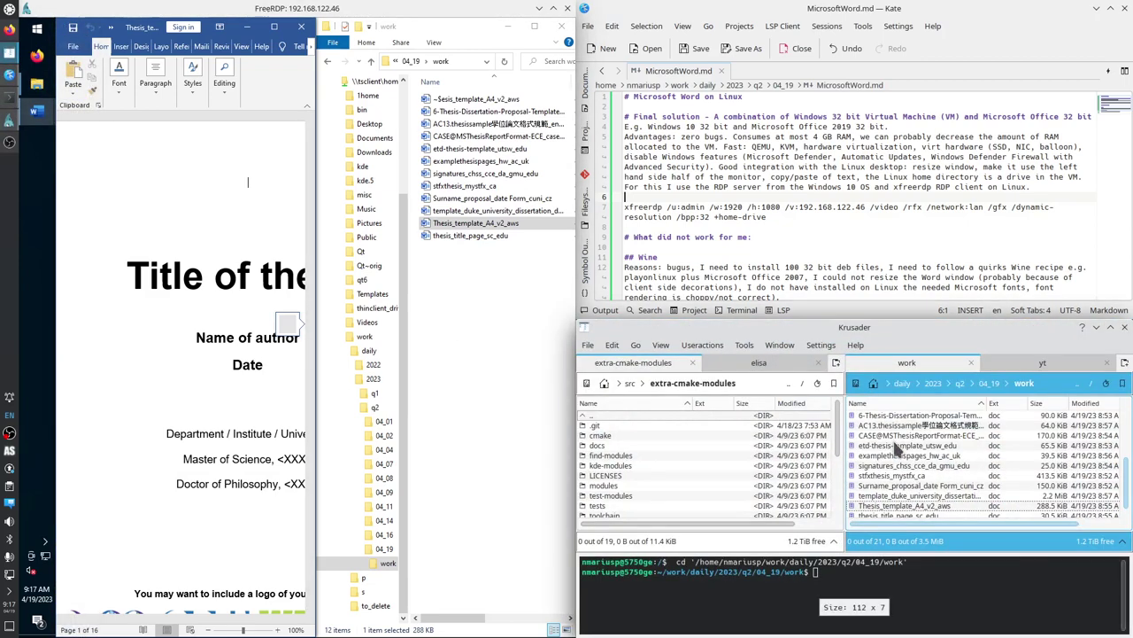
left_click(896, 455)
Create a 'start' folder in work and paste the copied thesis template into it.
key("F7")
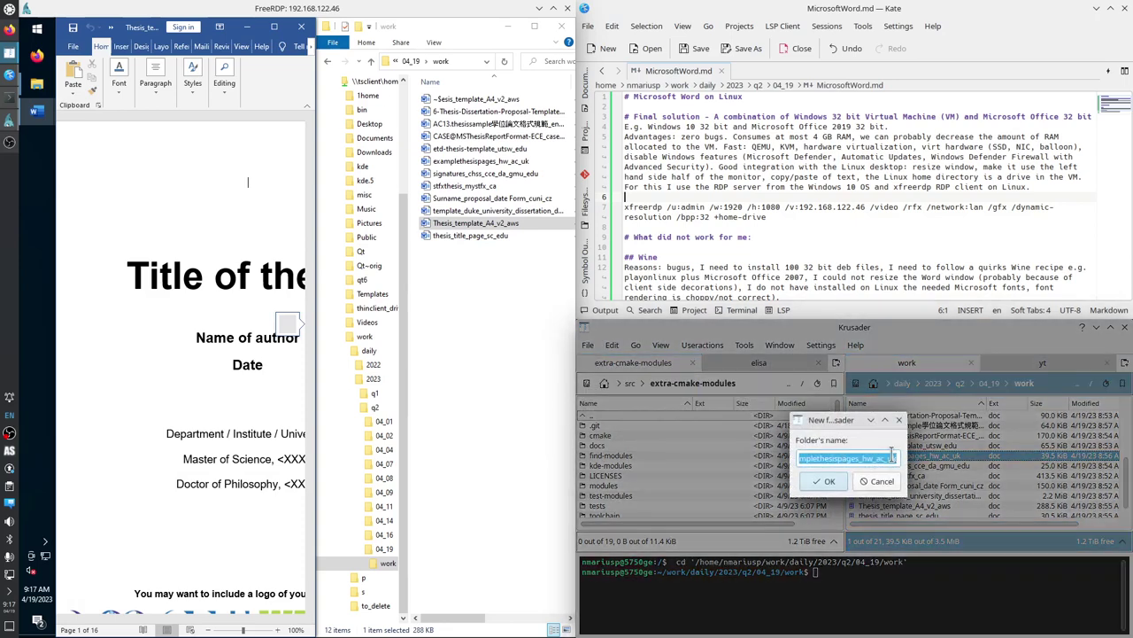
type("start")
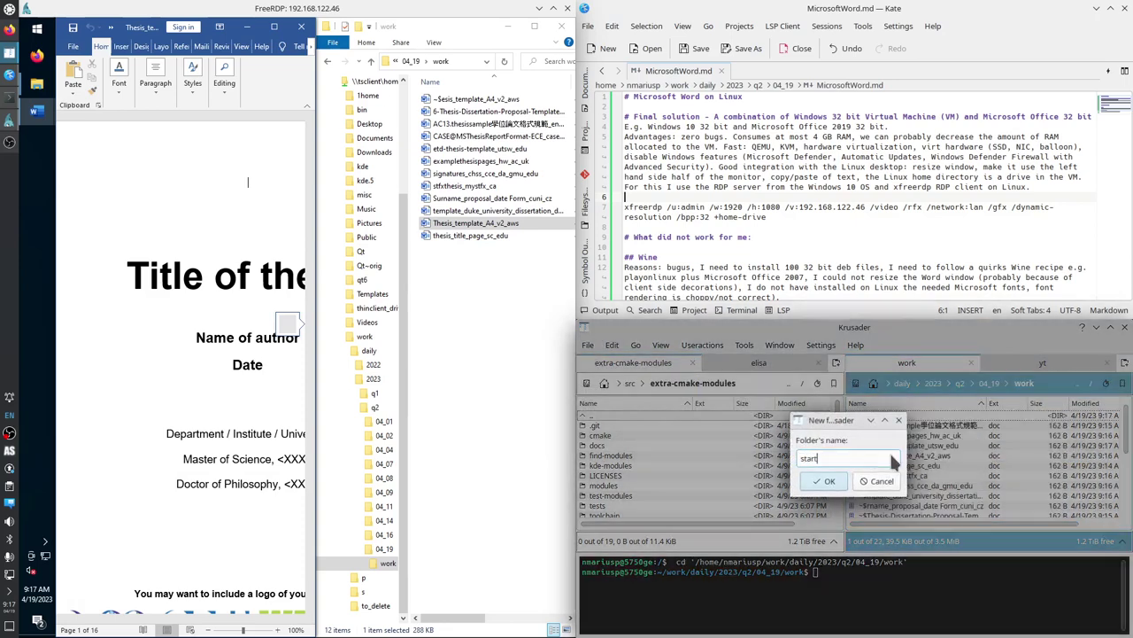
key("Return")
key("Return")
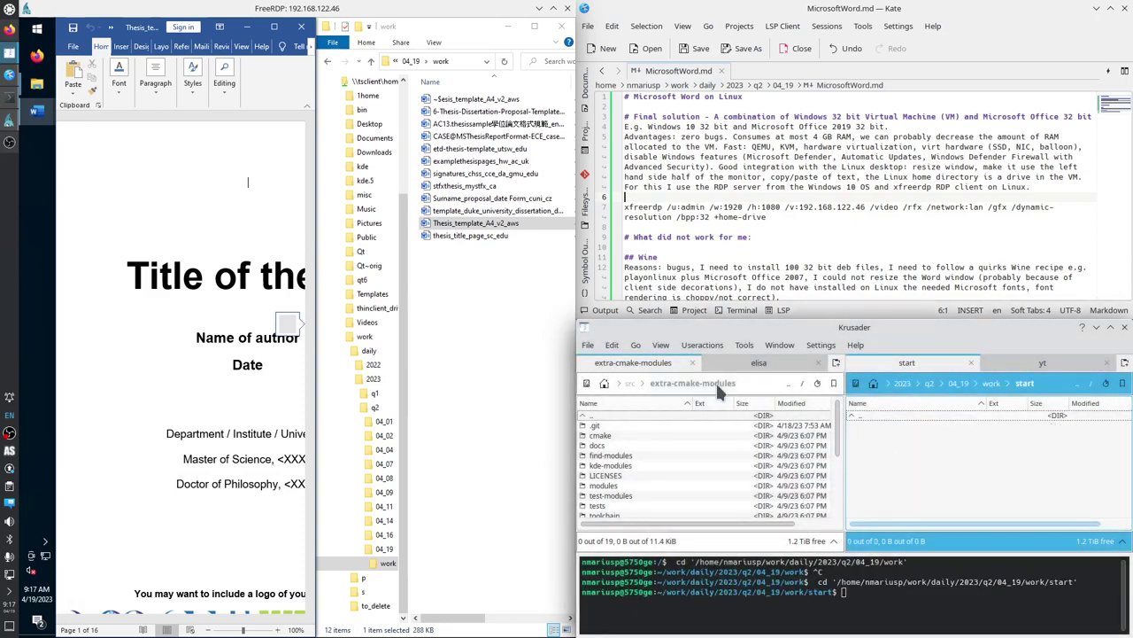
key("ctrl+v")
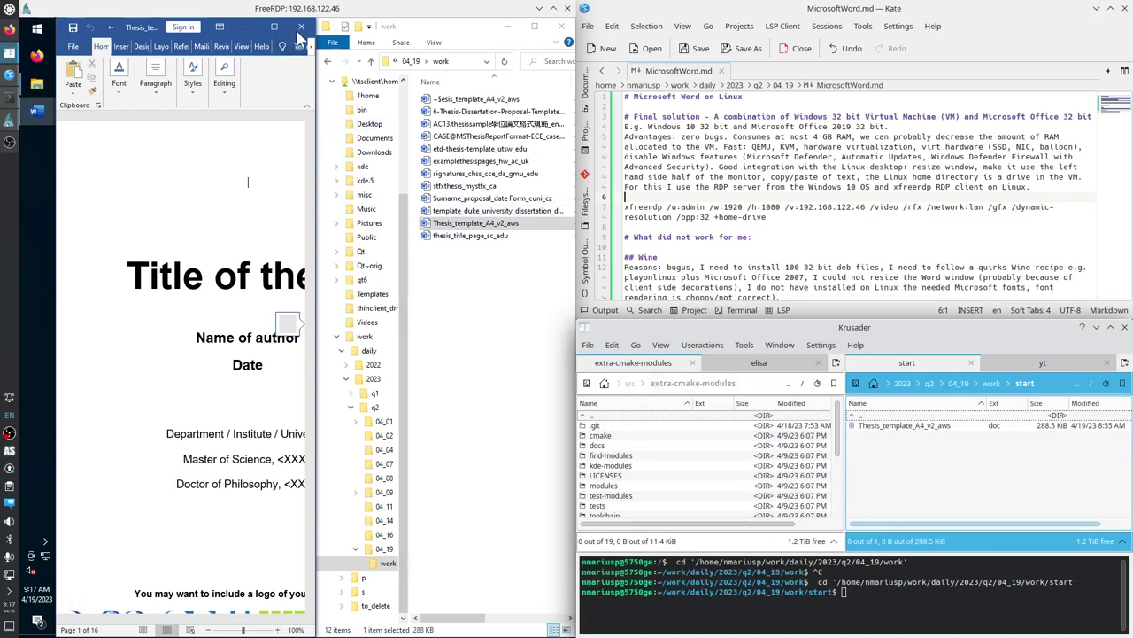
Close all Word windows and rename the template in start to MThesis.doc.
right_click(30, 115)
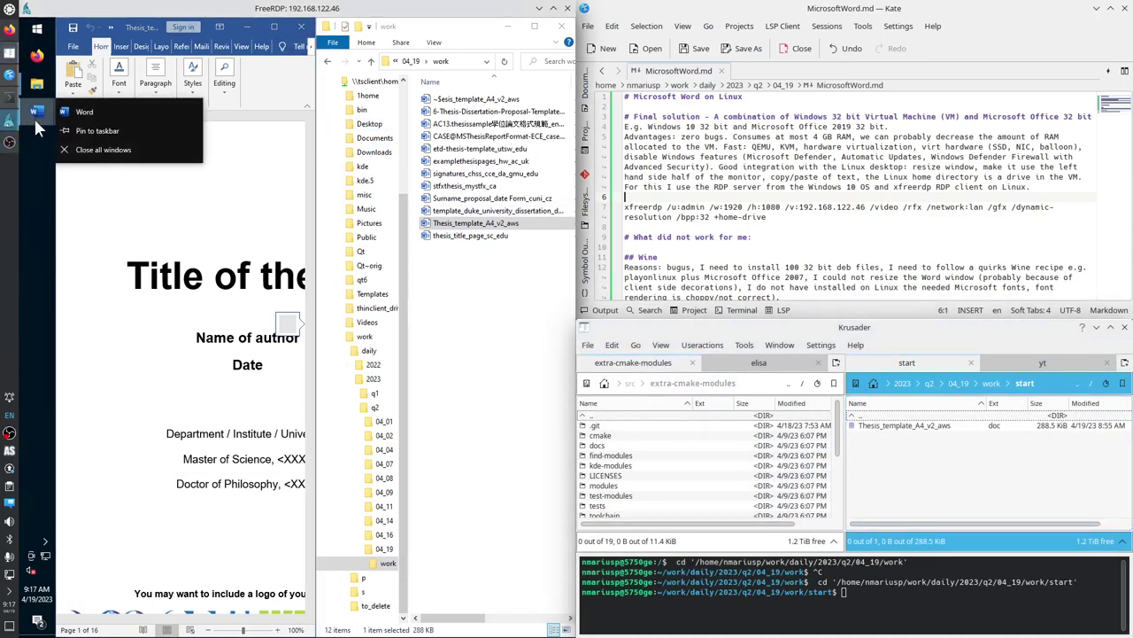
left_click(97, 150)
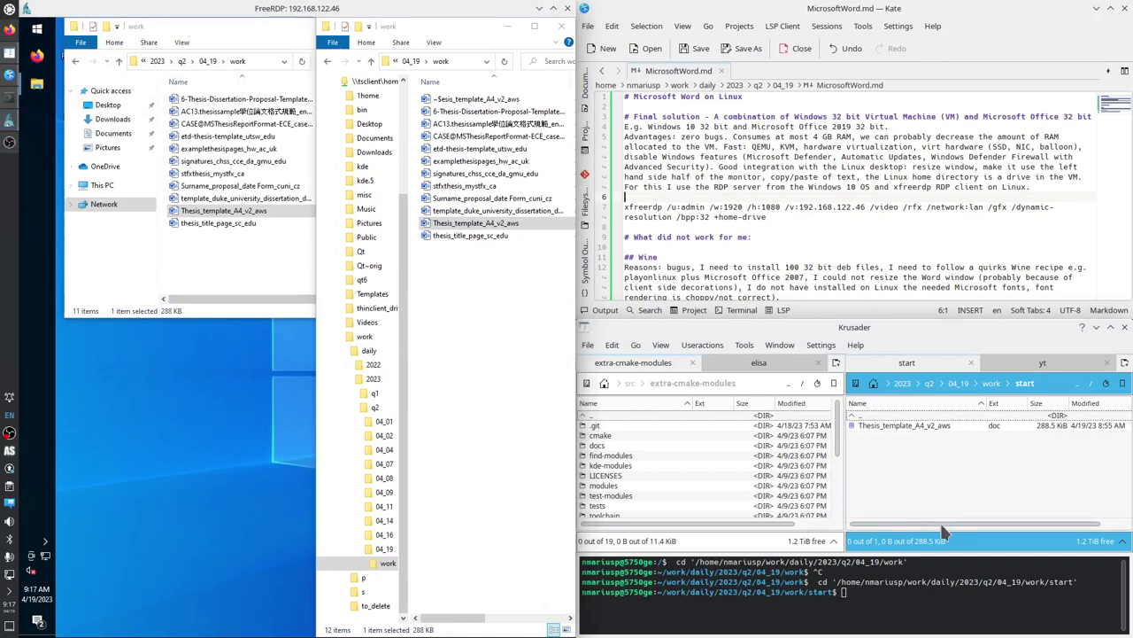
left_click(883, 427)
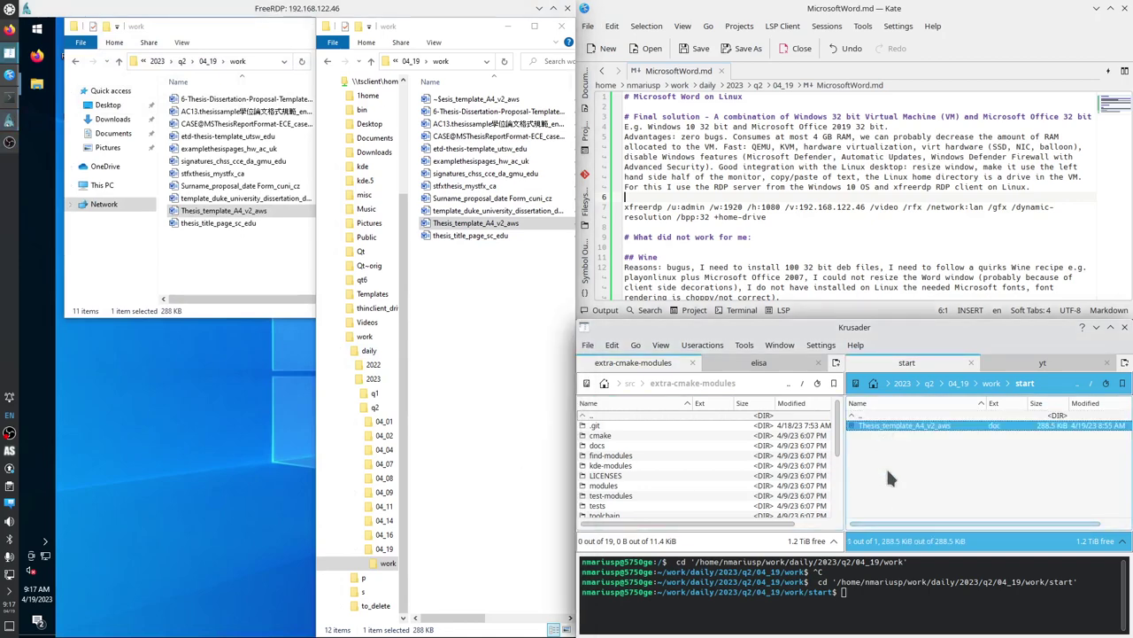
key("F6")
key("Escape")
key("shift+F6")
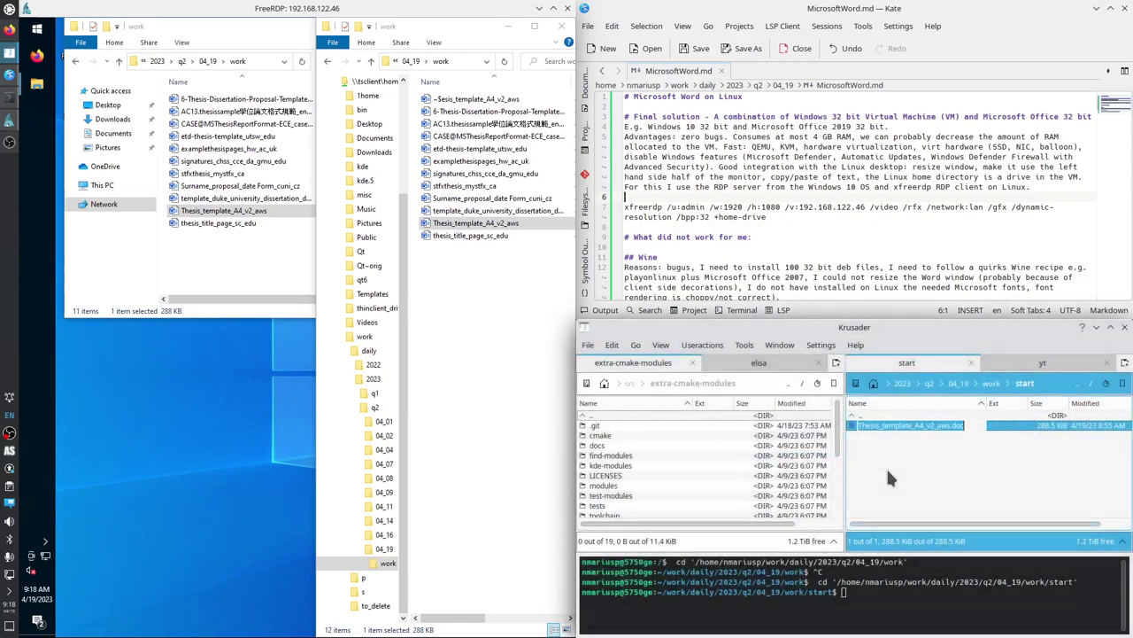
key("shift+Left")
key("shift+Left")
key("shift+Left")
key("shift+Left")
type("MThesis")
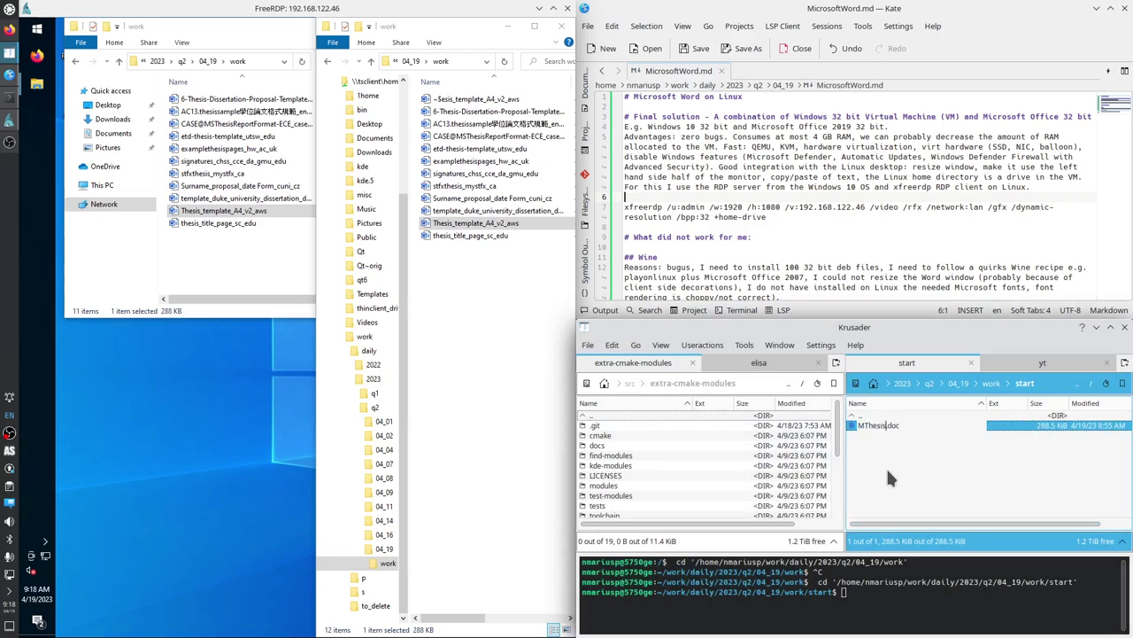
key("Return")
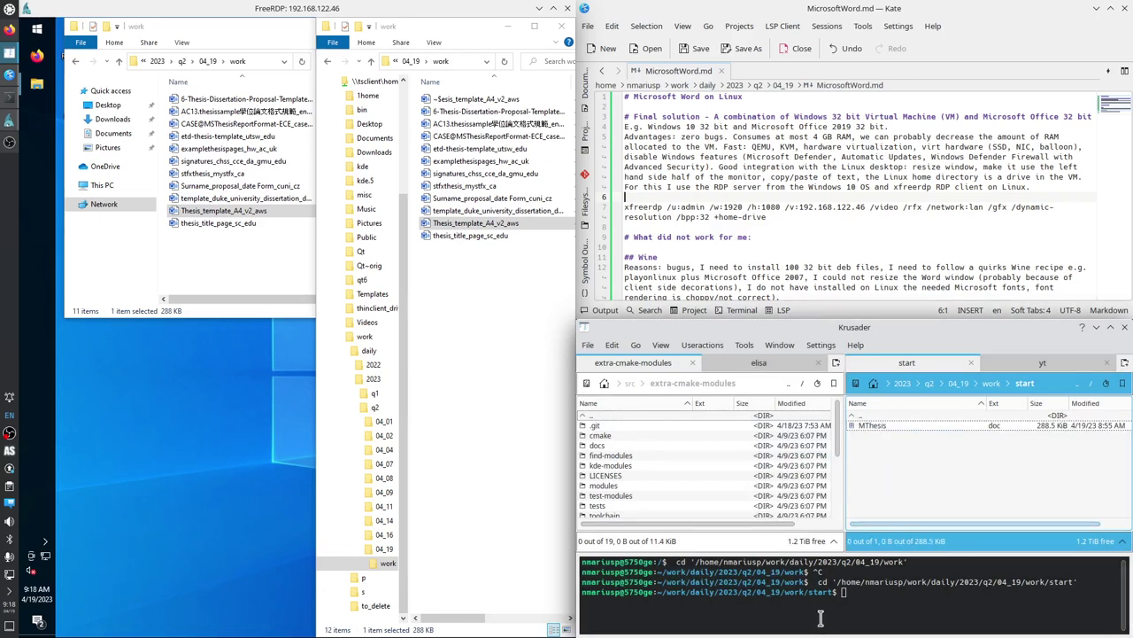
left_click(848, 604)
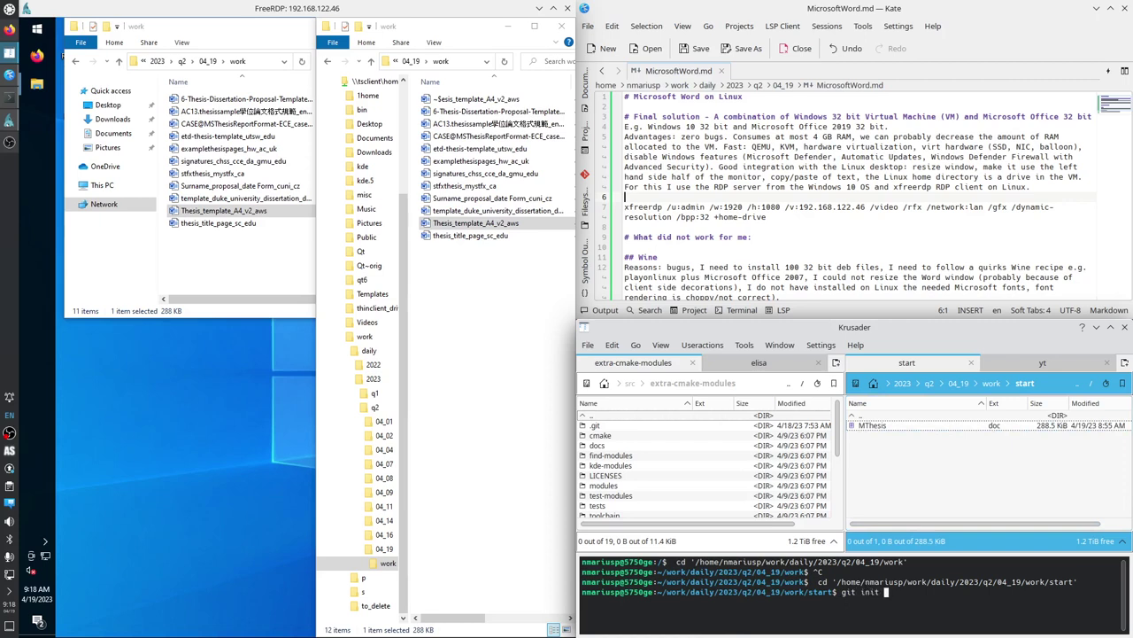
Initialise a Git repository in start and launch Git Gui on the right half.
key("Return")
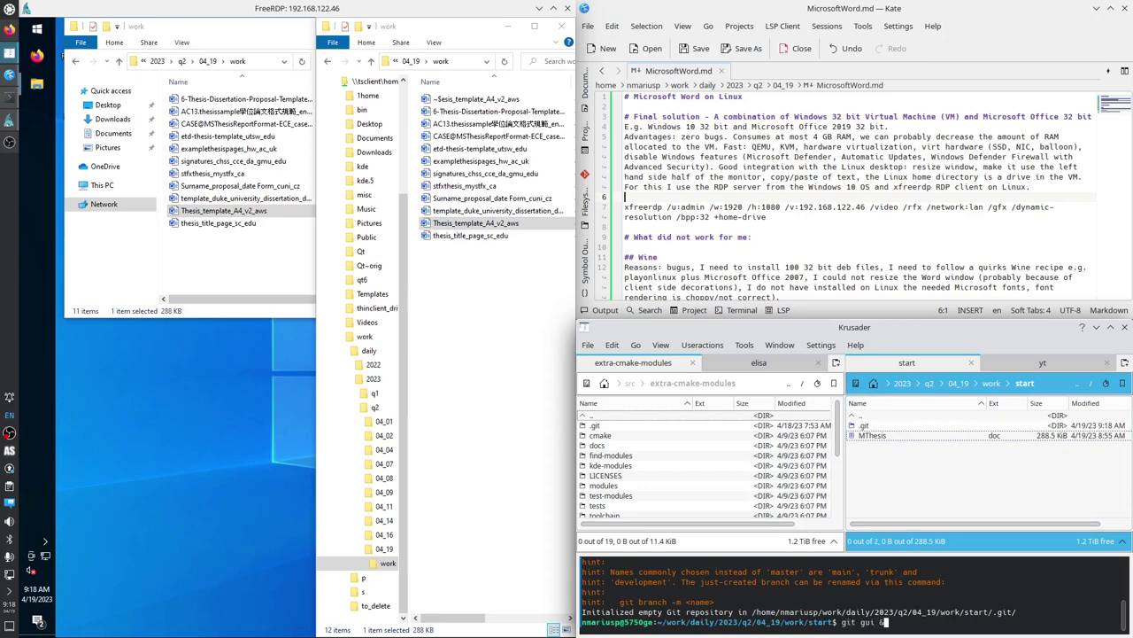
type("git gui &")
key("Return")
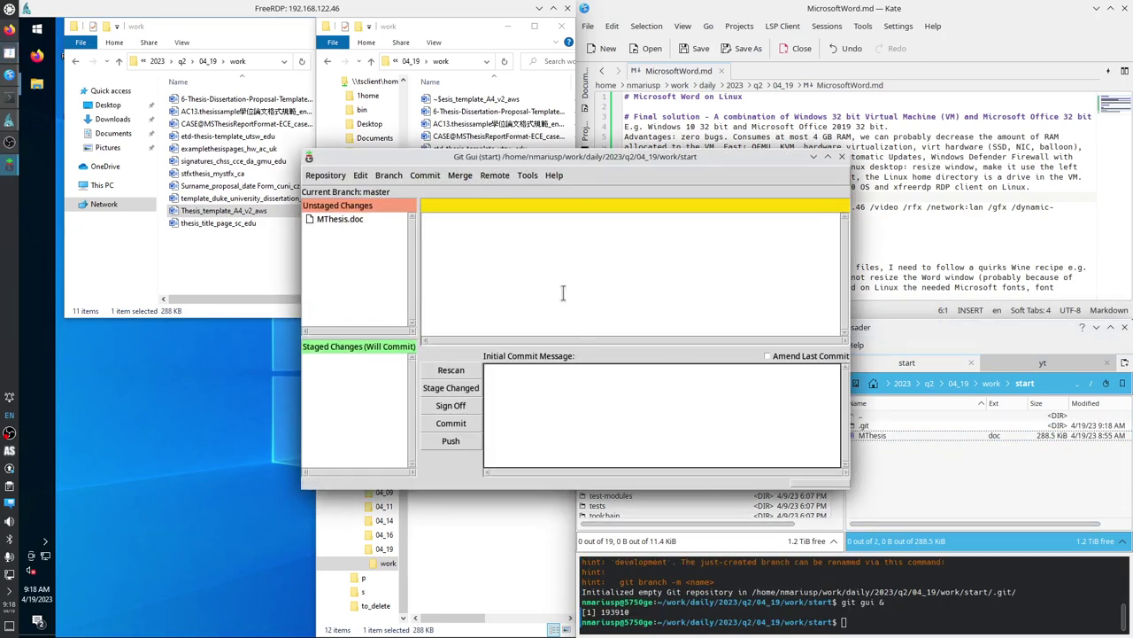
left_click_drag(576, 156, 1130, 318)
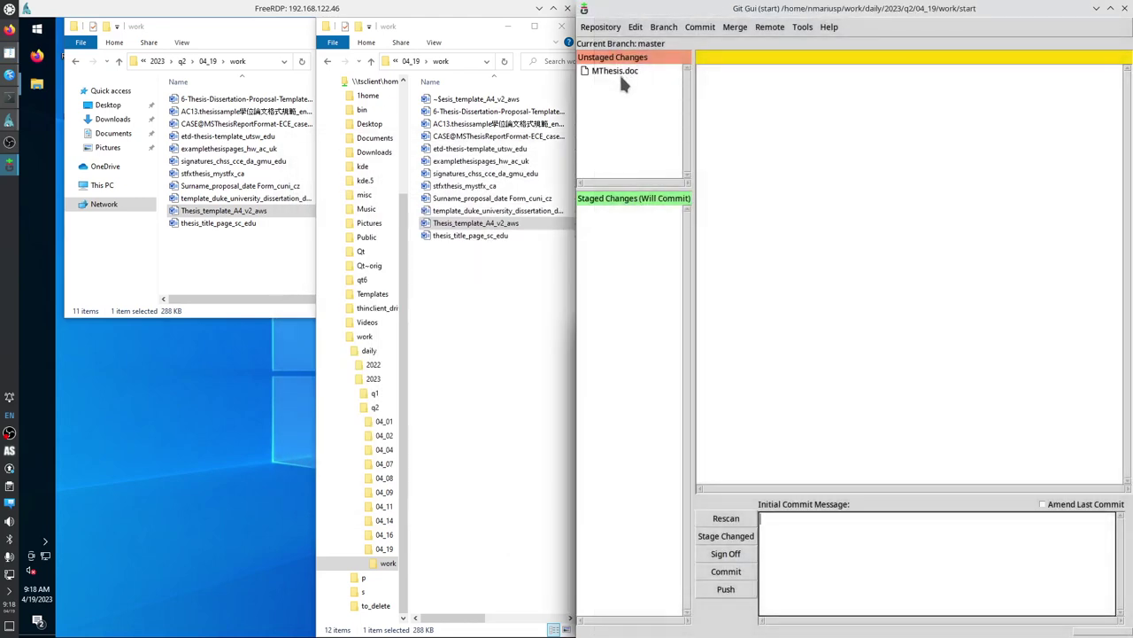
Commit MThesis.doc as 'Initial commit' and visualize all branch history.
left_click(586, 72)
left_click(792, 528)
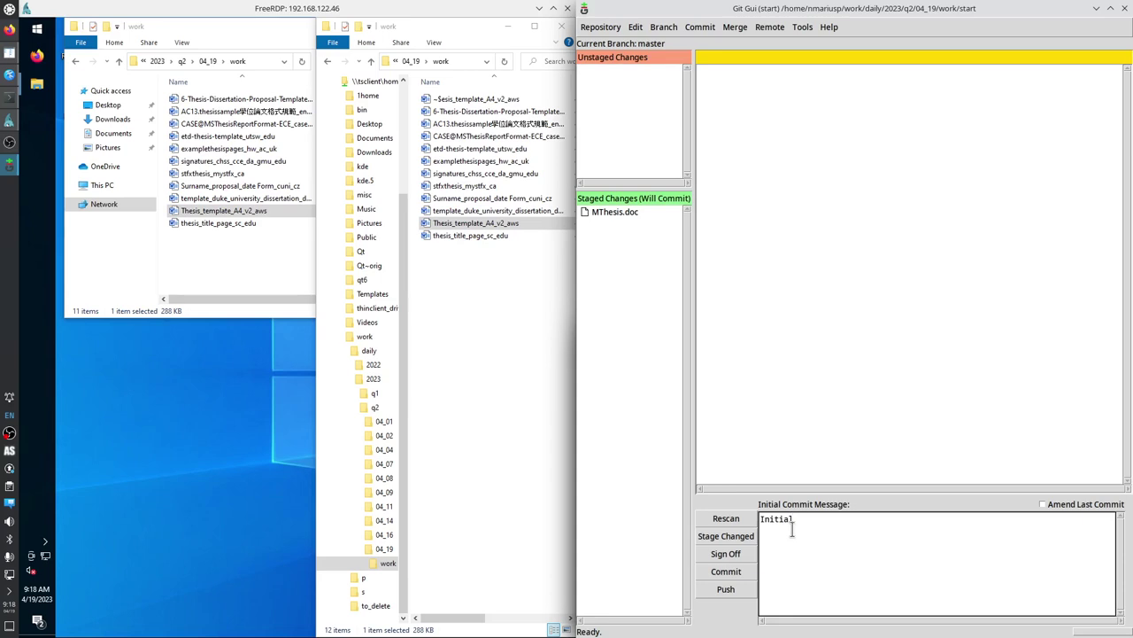
left_click(723, 573)
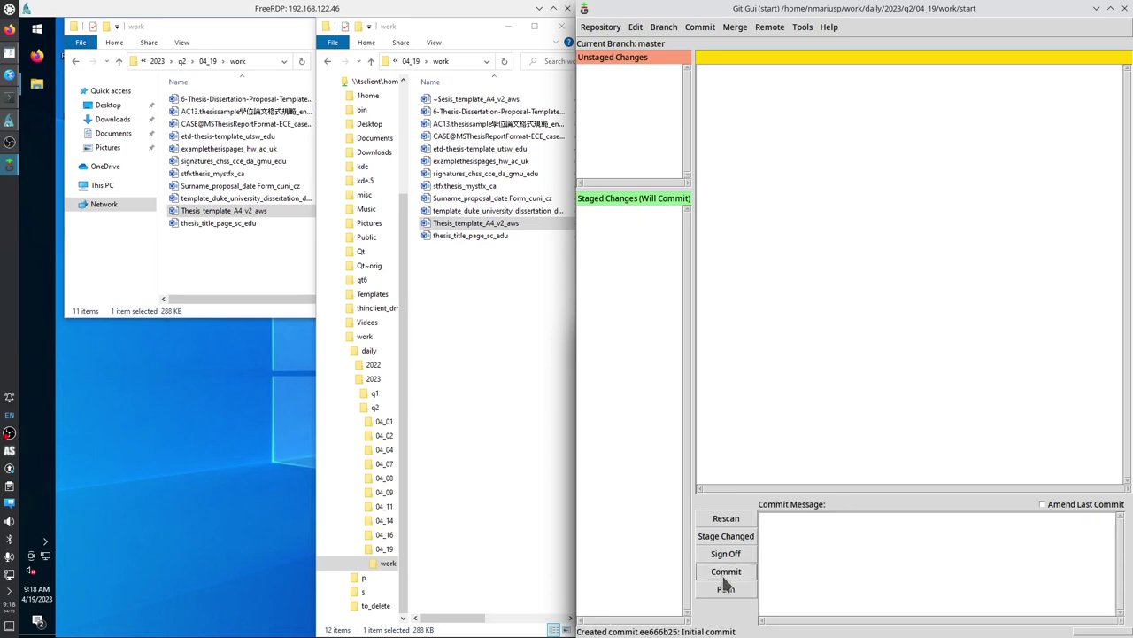
left_click(600, 26)
left_click(631, 135)
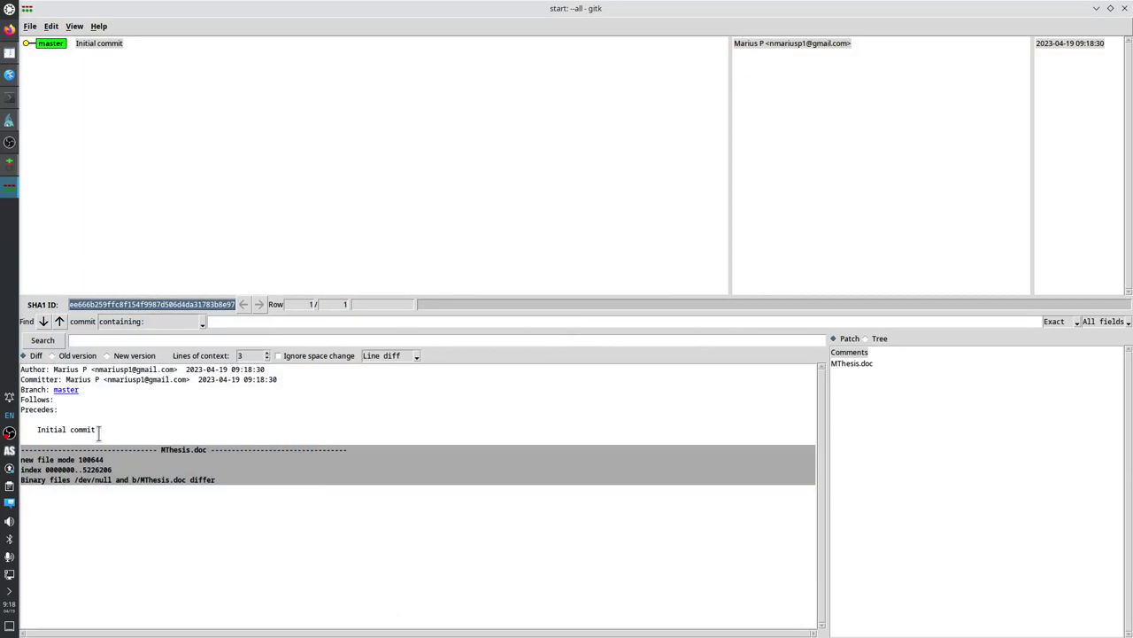
Review the Initial commit adding MThesis.doc in gitk, then close gitk.
left_click_drag(98, 432, 36, 431)
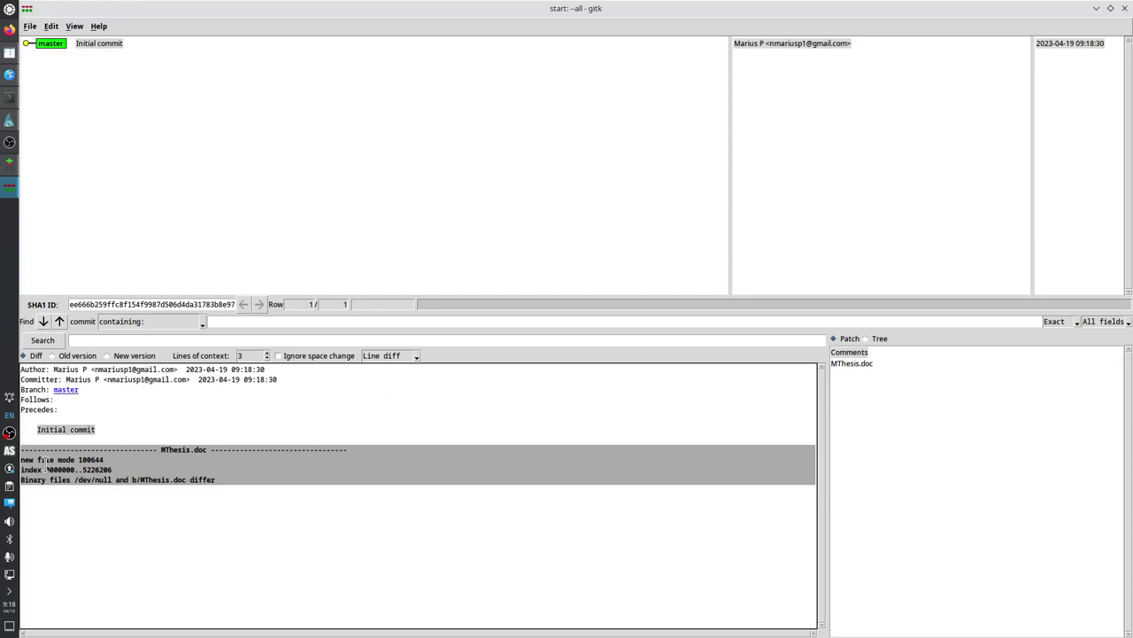
left_click(43, 460)
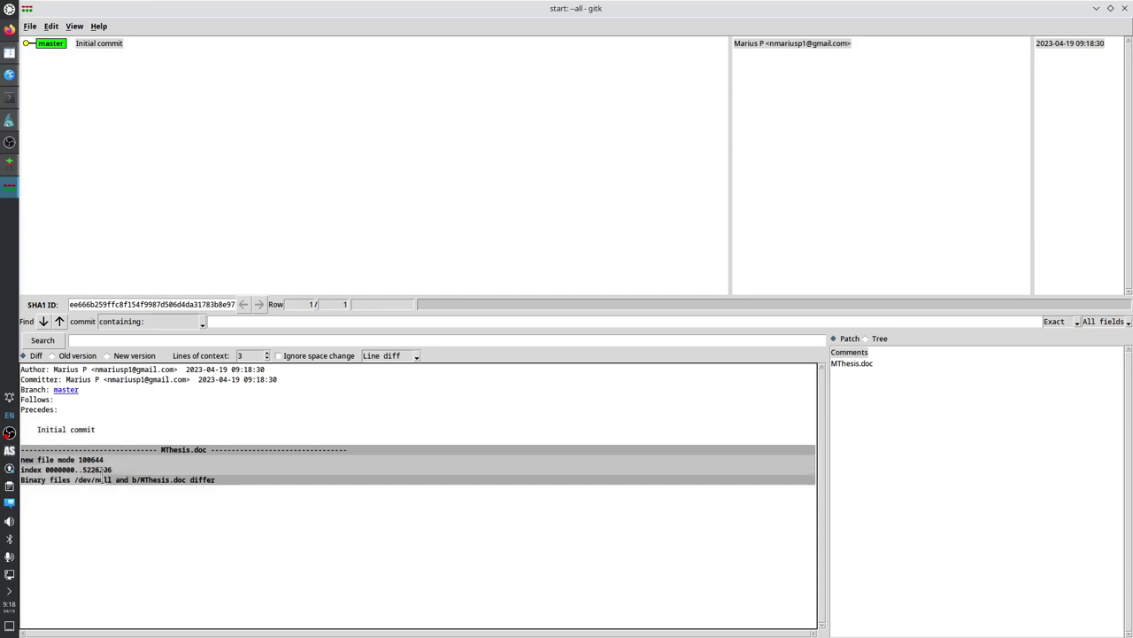
left_click(1124, 8)
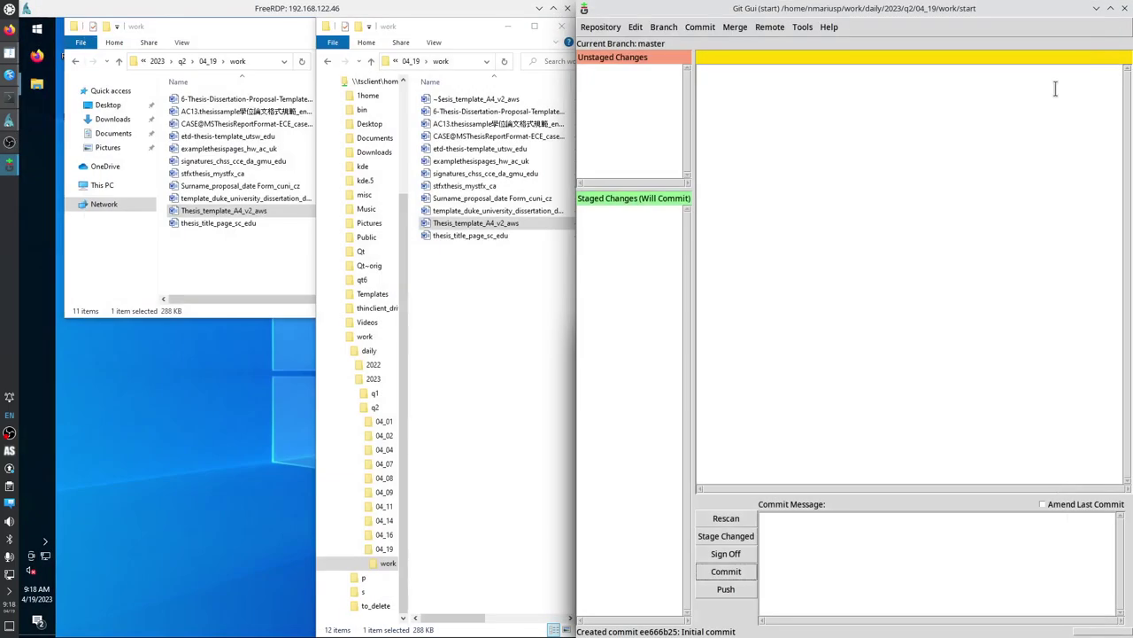
Open MThesis.doc from the start folder in Word, maximised.
left_click(471, 327)
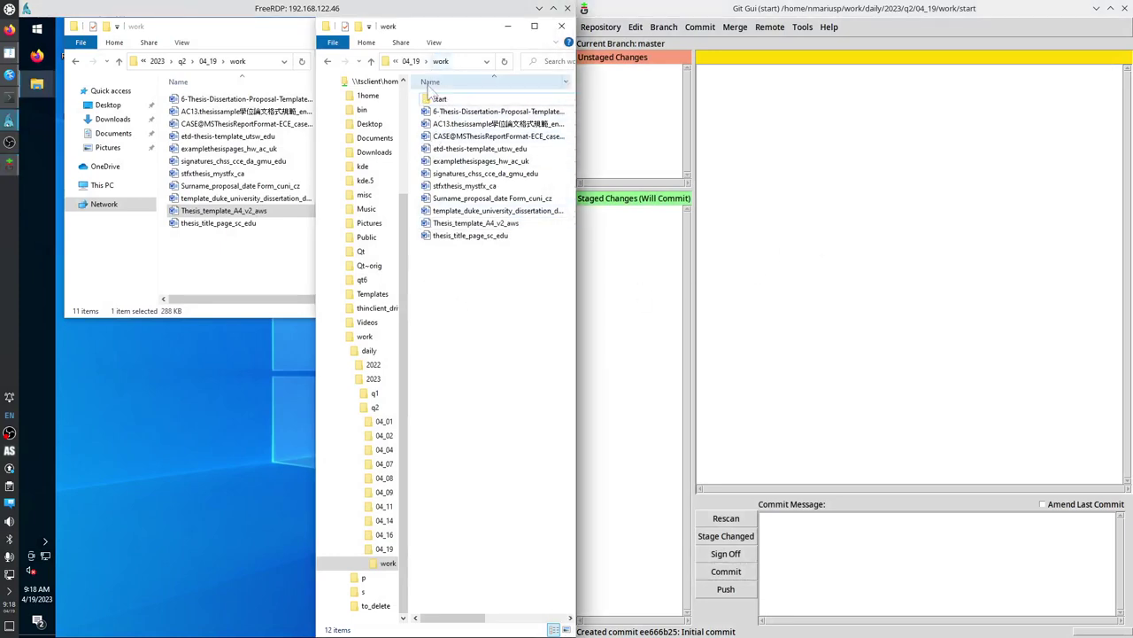
double_click(440, 99)
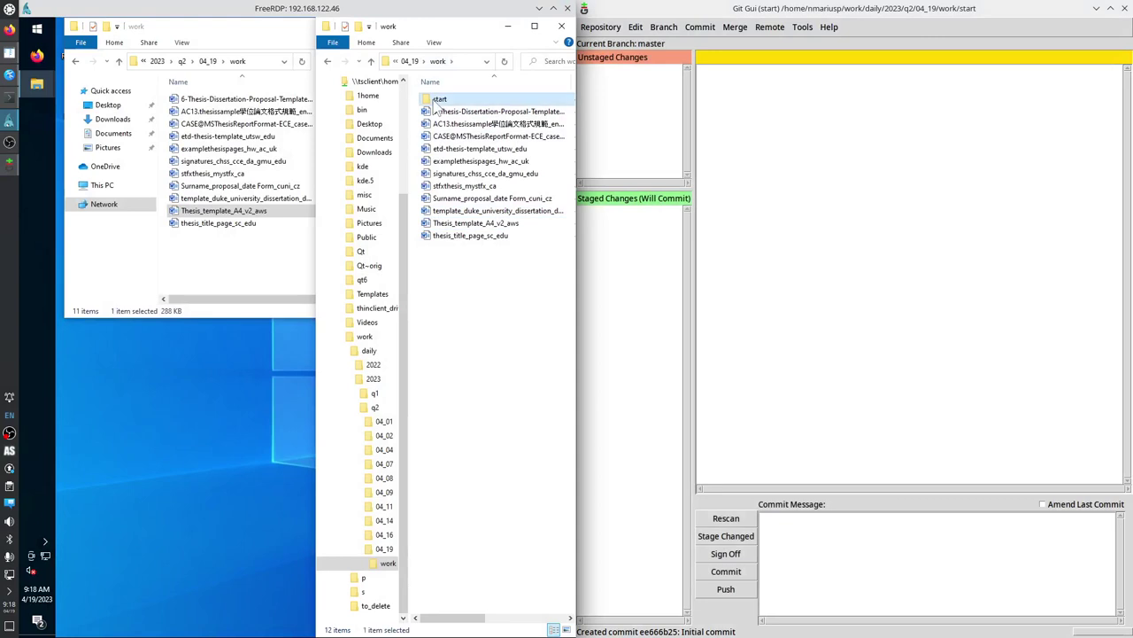
left_click(273, 39)
left_click(516, 28)
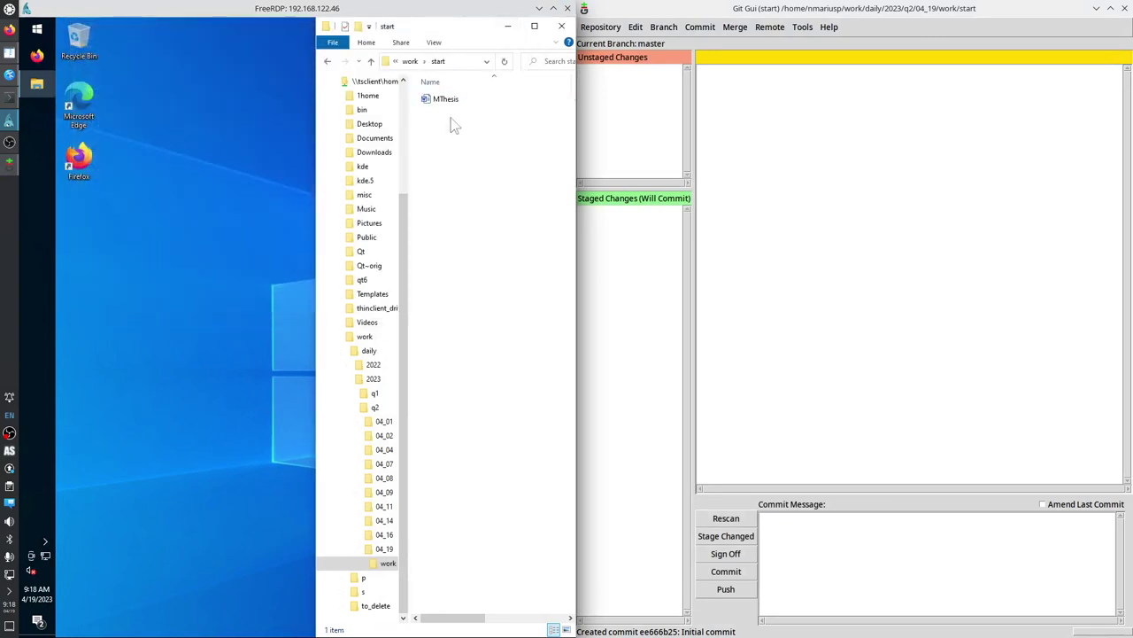
double_click(443, 99)
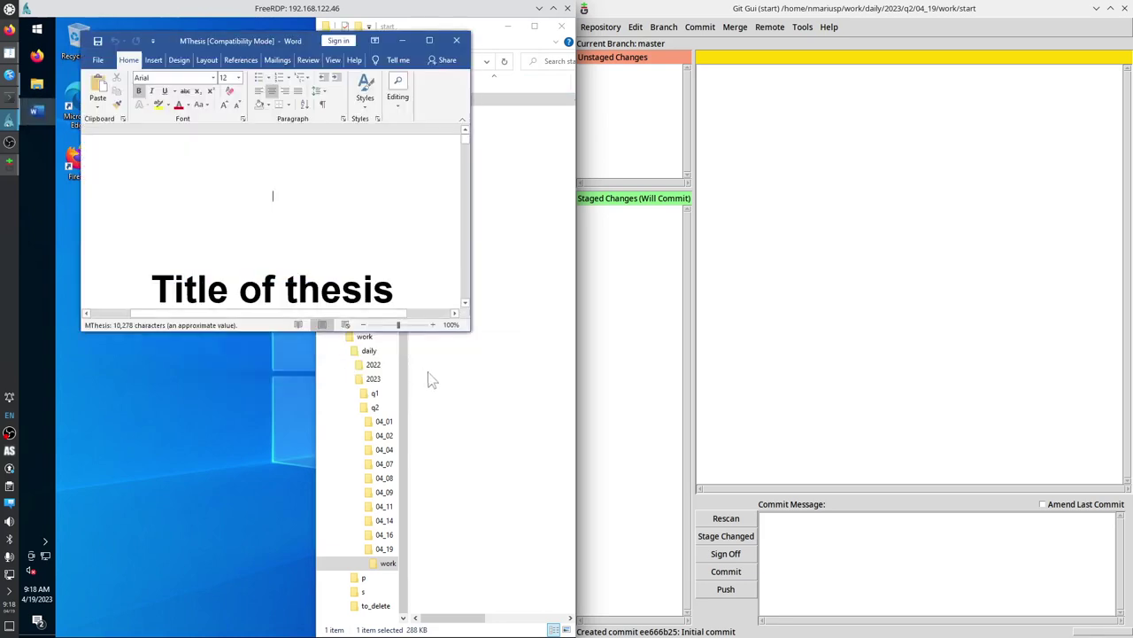
left_click(429, 40)
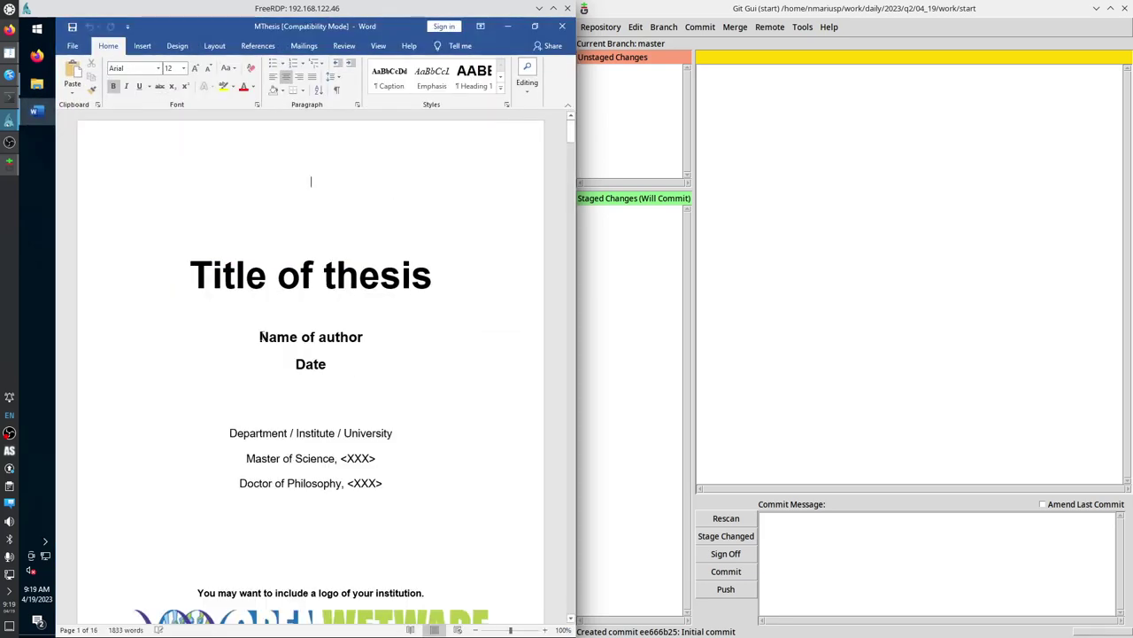
Replace the title page's Date placeholder with 2023.04.19.
left_click_drag(258, 336, 370, 337)
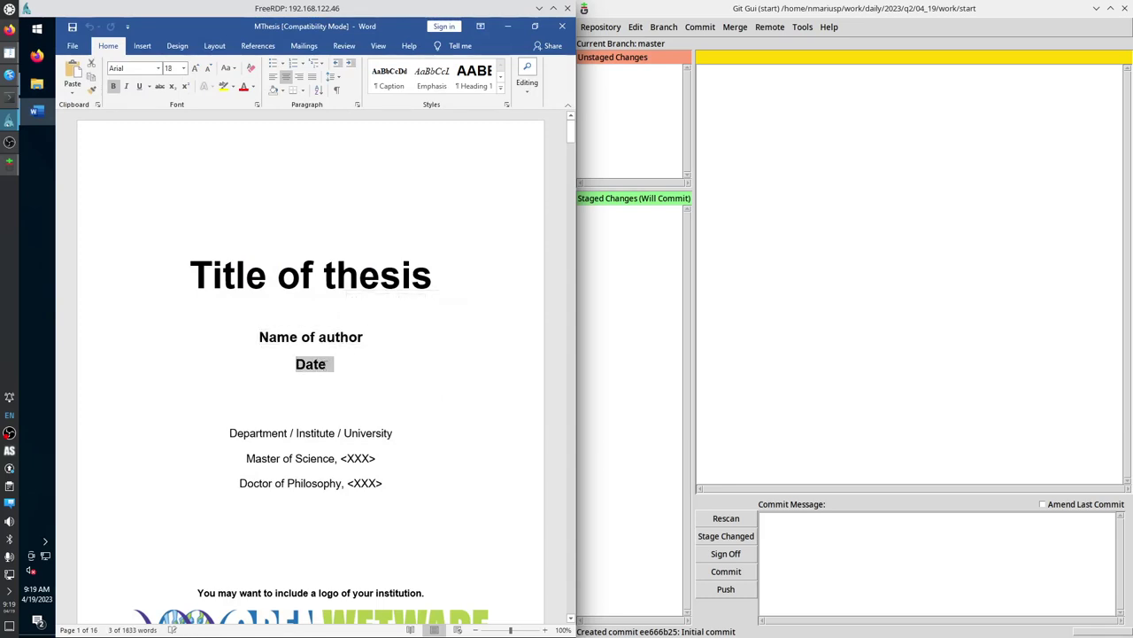
double_click(316, 367)
type("2023")
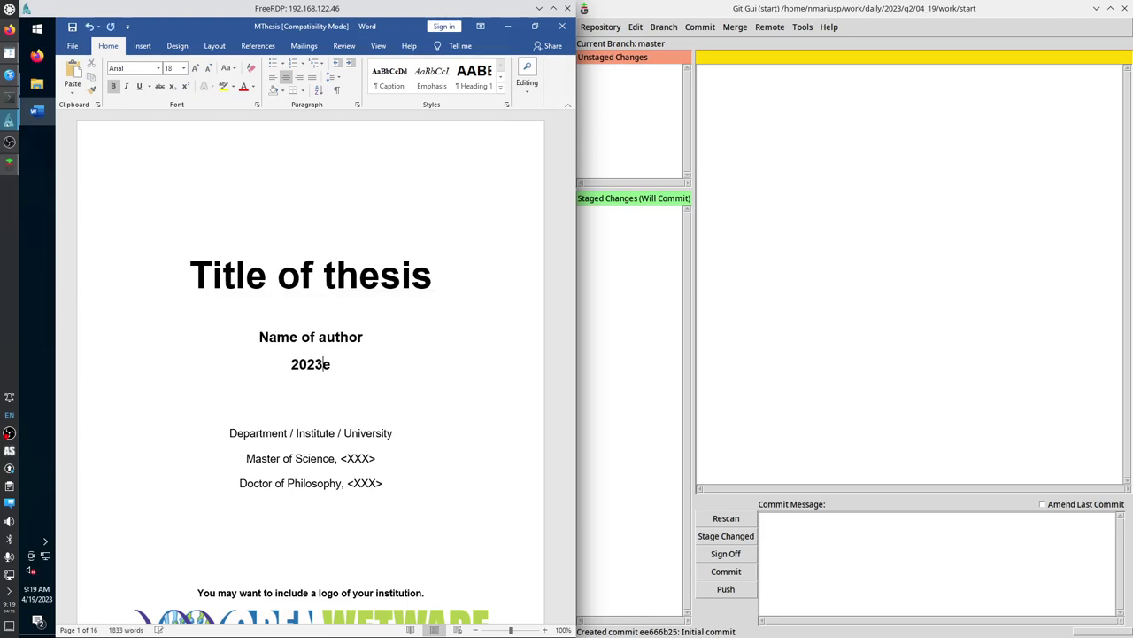
type(".04.19")
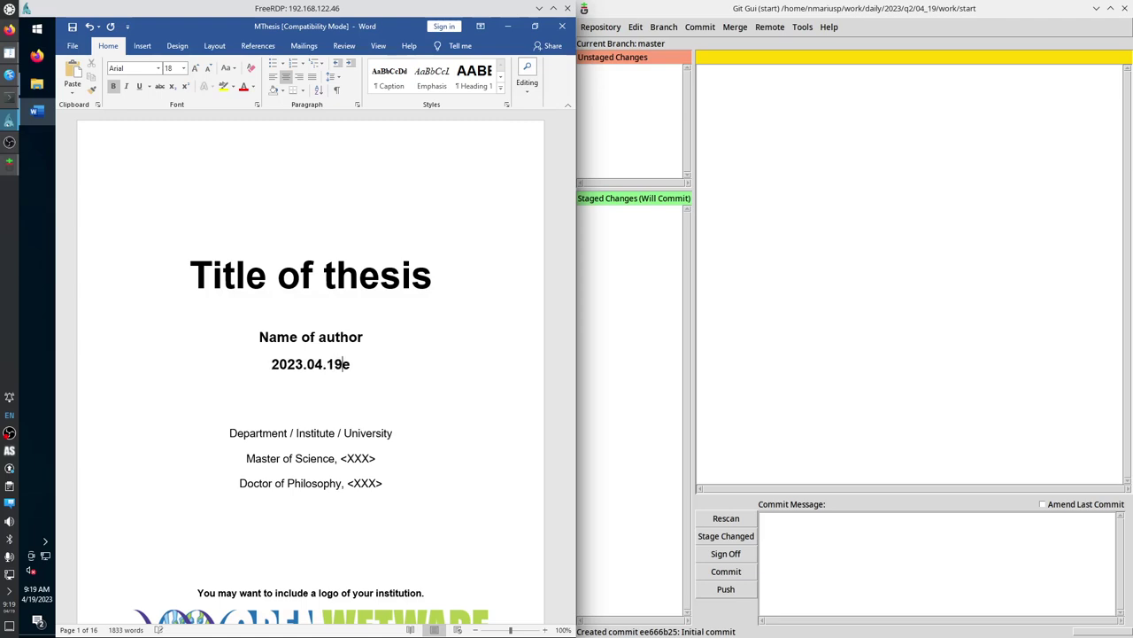
key("Delete")
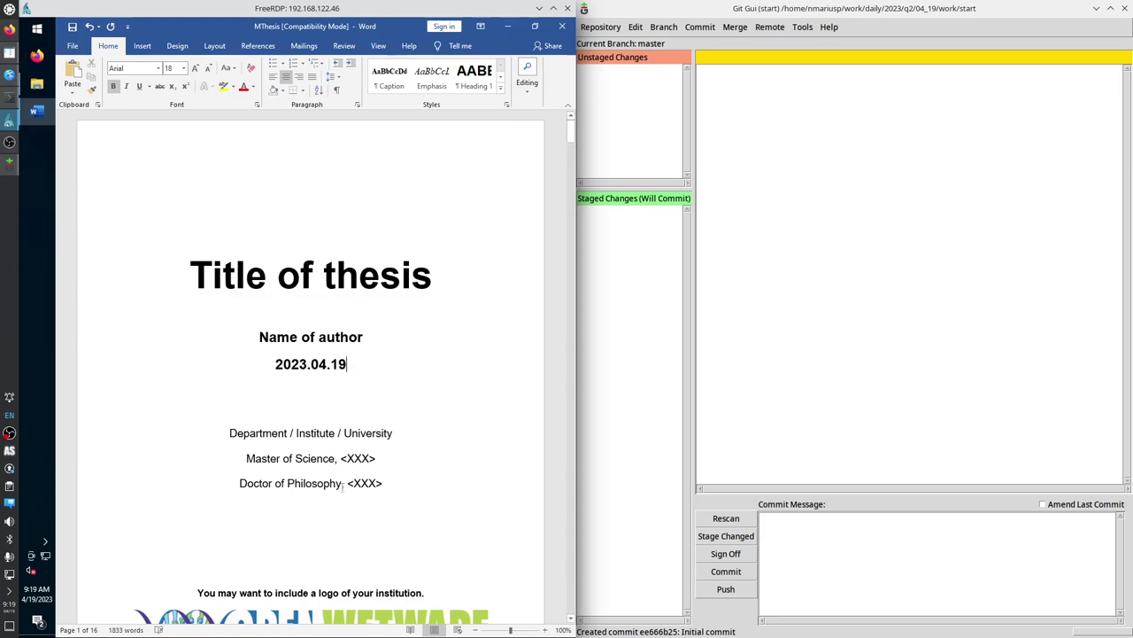
Type the advisor's name above the 'Advisor's name' signature line.
scroll(325, 459, "down", 5)
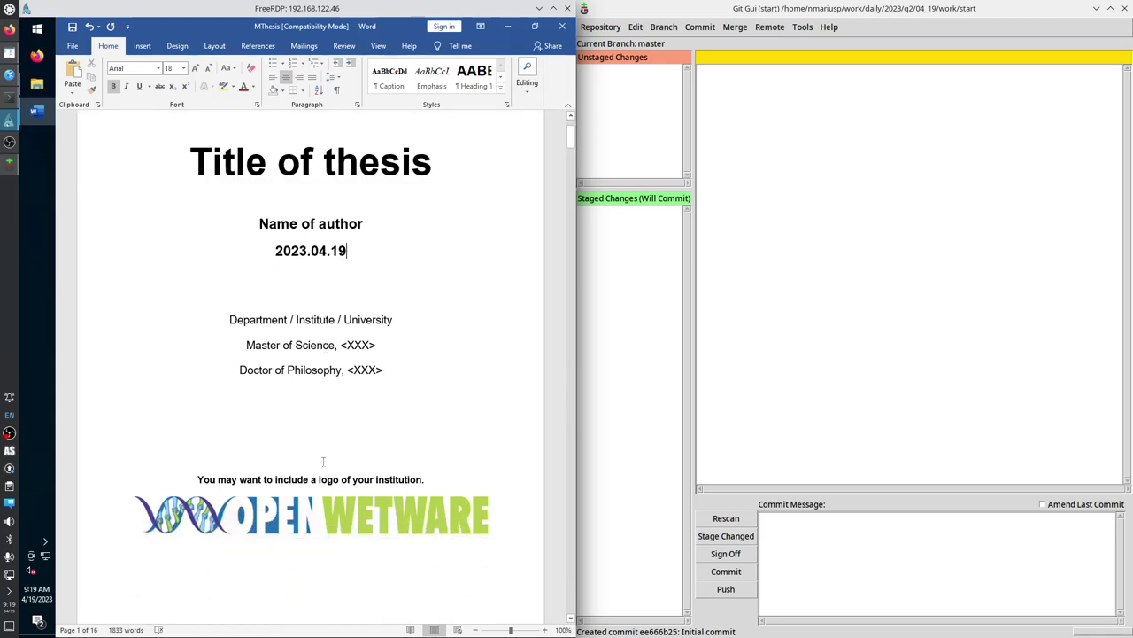
scroll(321, 454, "down", 8)
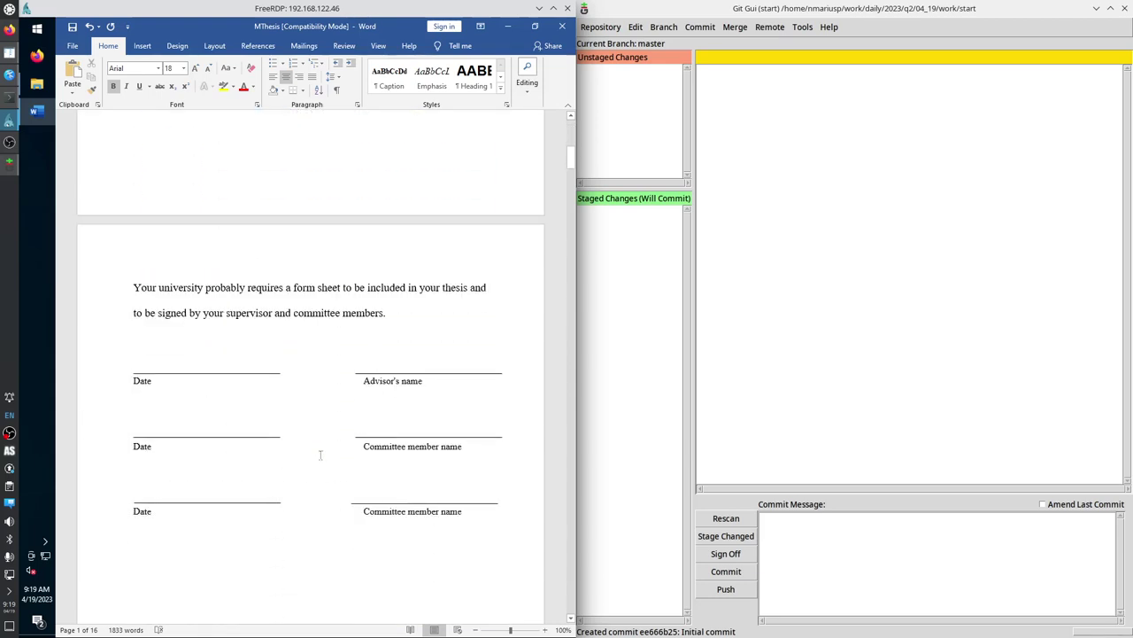
scroll(317, 453, "down", 3)
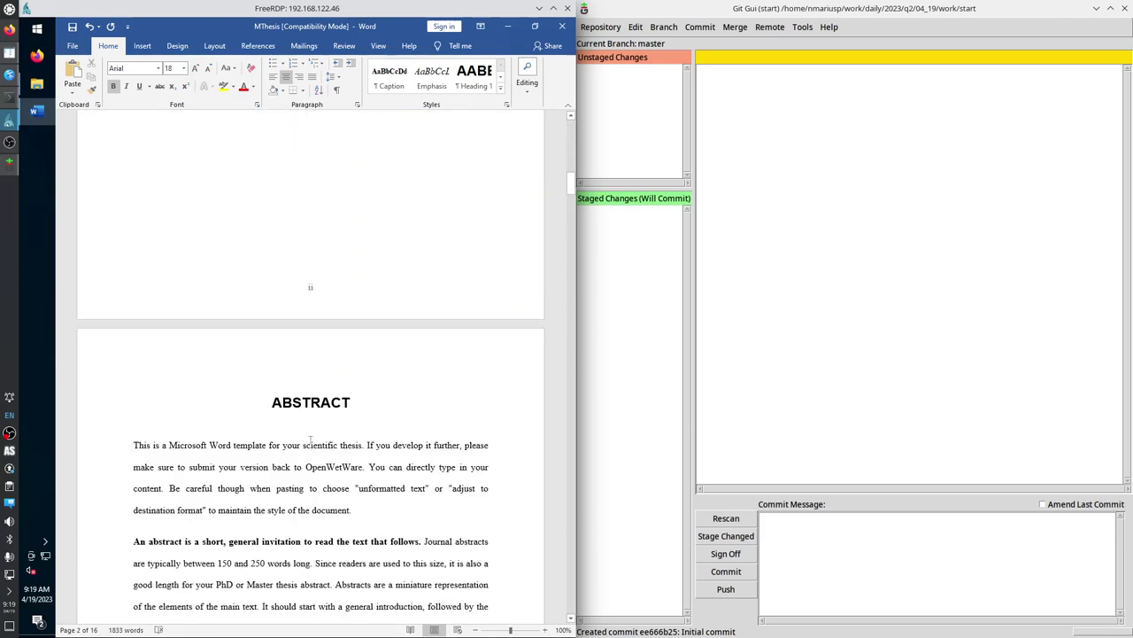
scroll(310, 438, "up", 8)
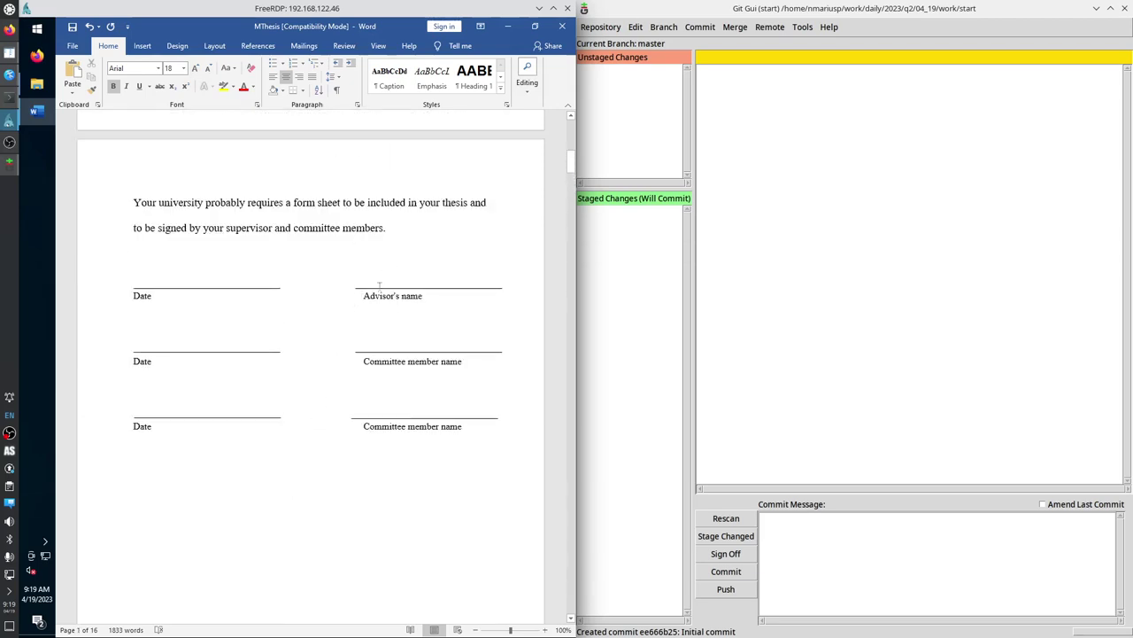
left_click(383, 282)
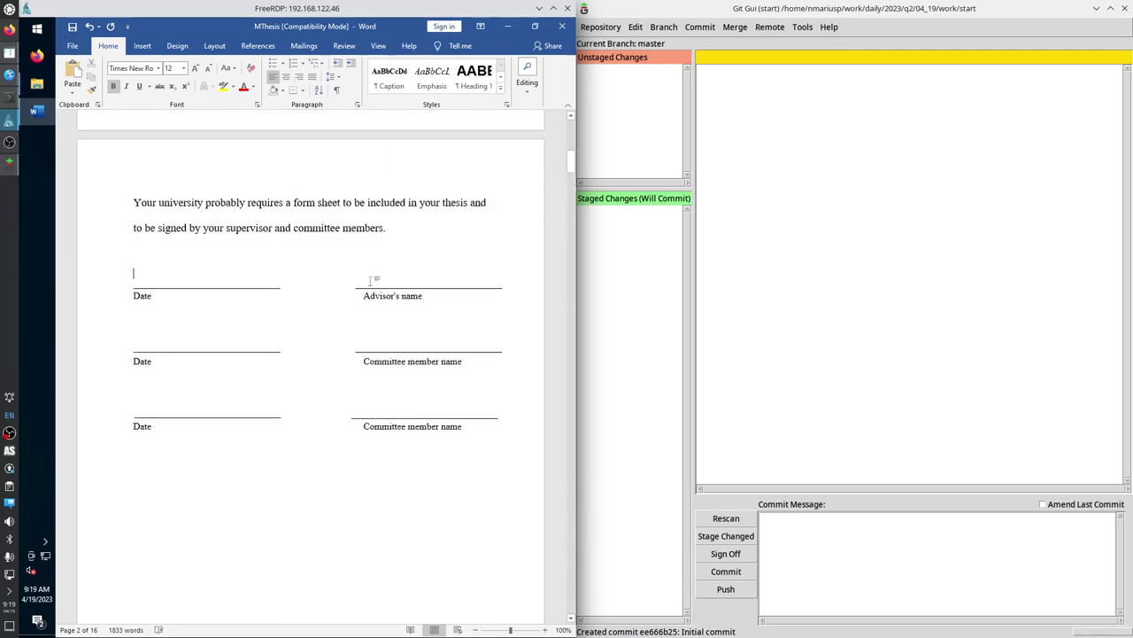
left_click(375, 277)
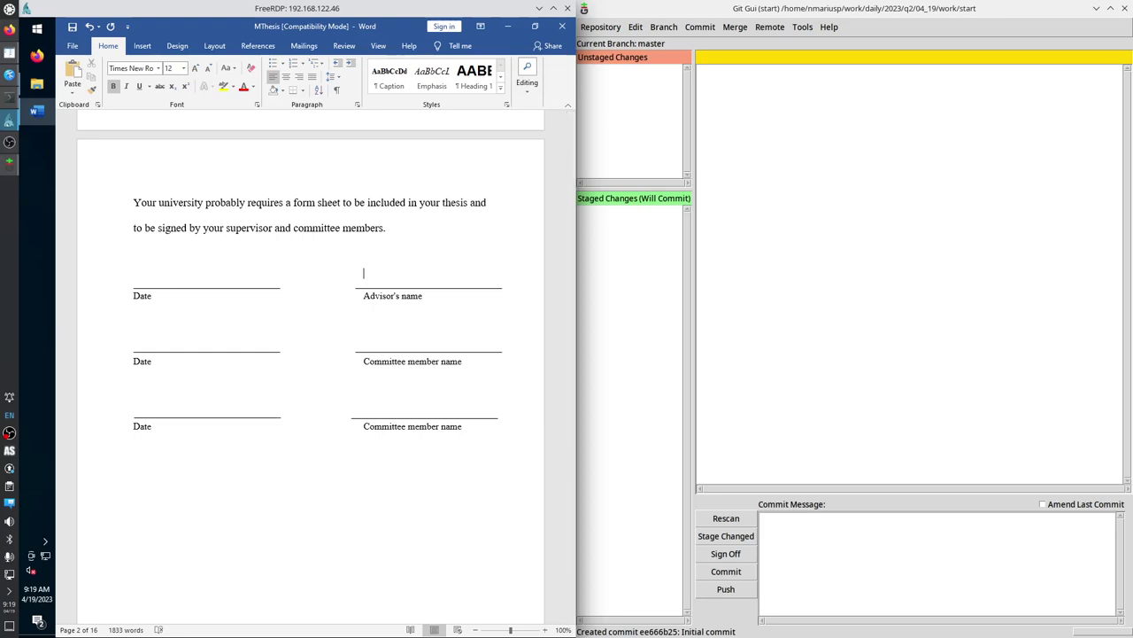
type("John Advisor")
Type the committee member's name above the 'Committee member name' line.
left_click(396, 339)
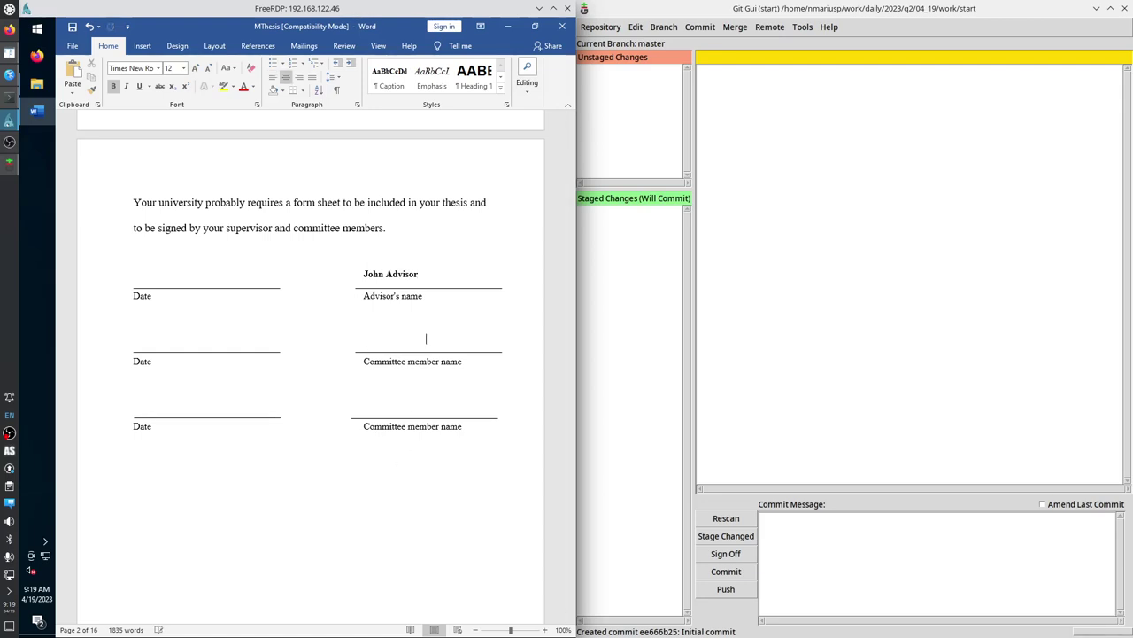
left_click(311, 280)
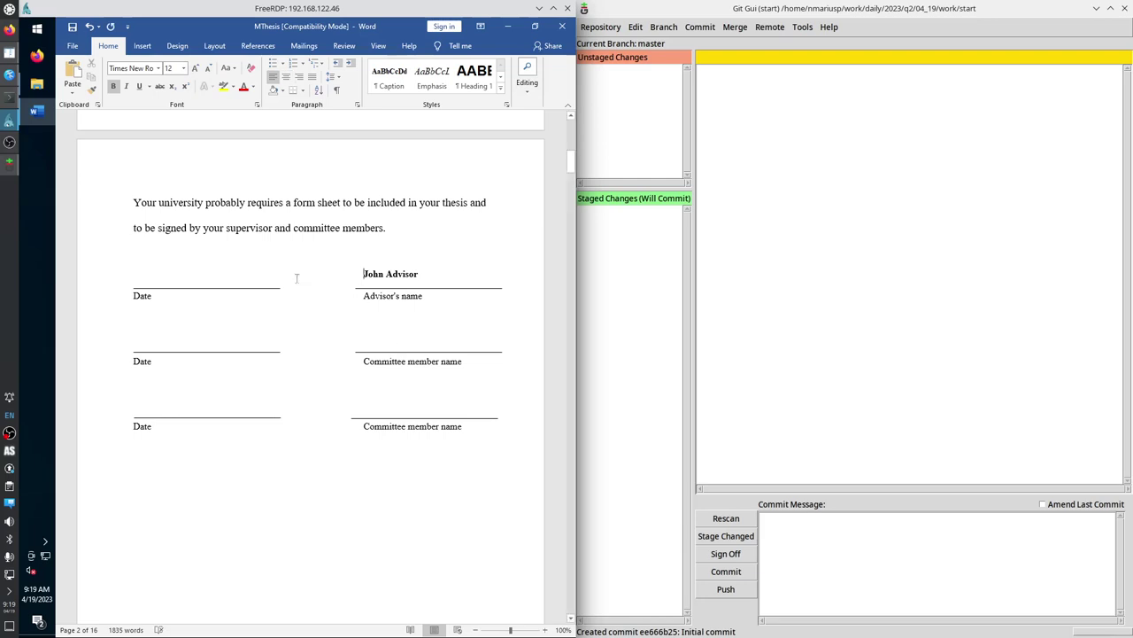
left_click(376, 345)
key("Tab")
left_click(392, 341)
type("Ja")
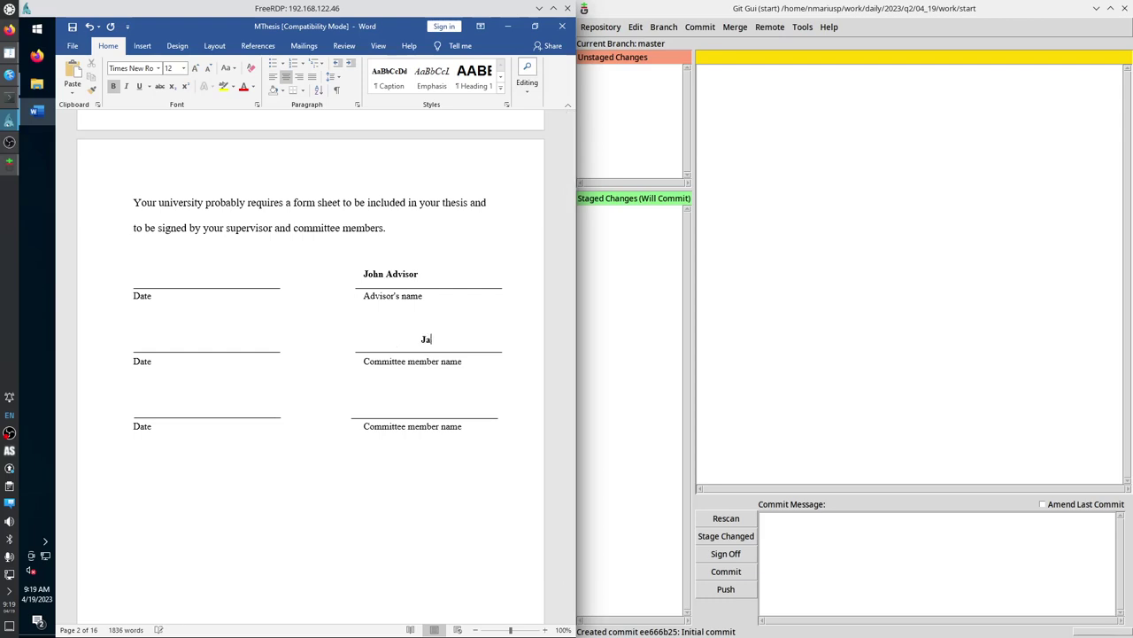
type("ne Commitee")
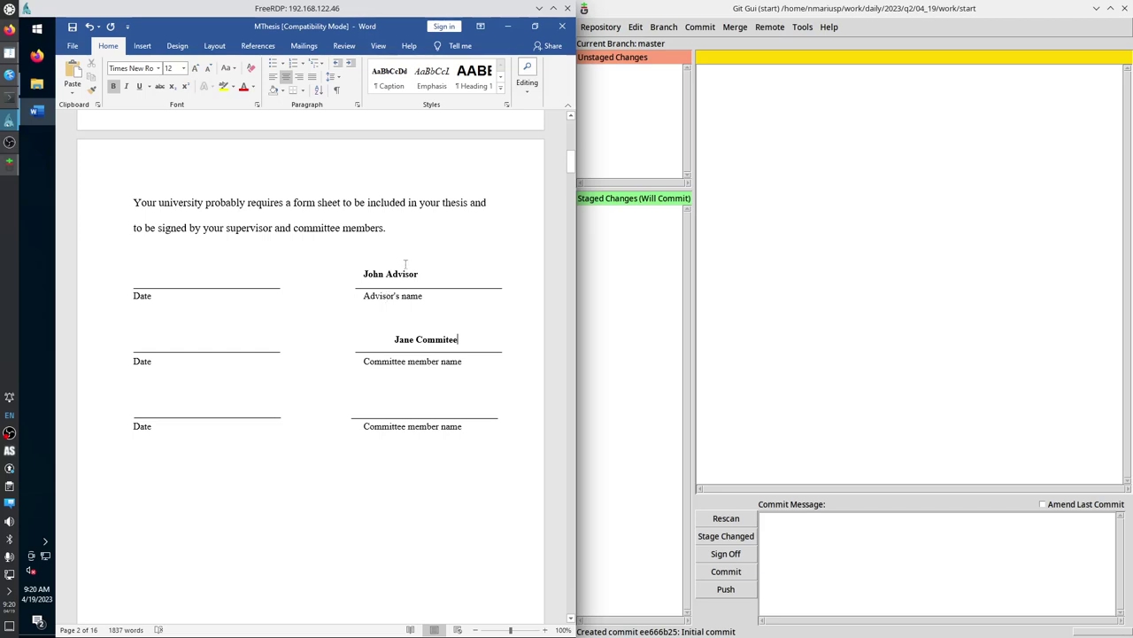
Left-align the committee member's name and indent the third blank line by one tab.
left_click(159, 280)
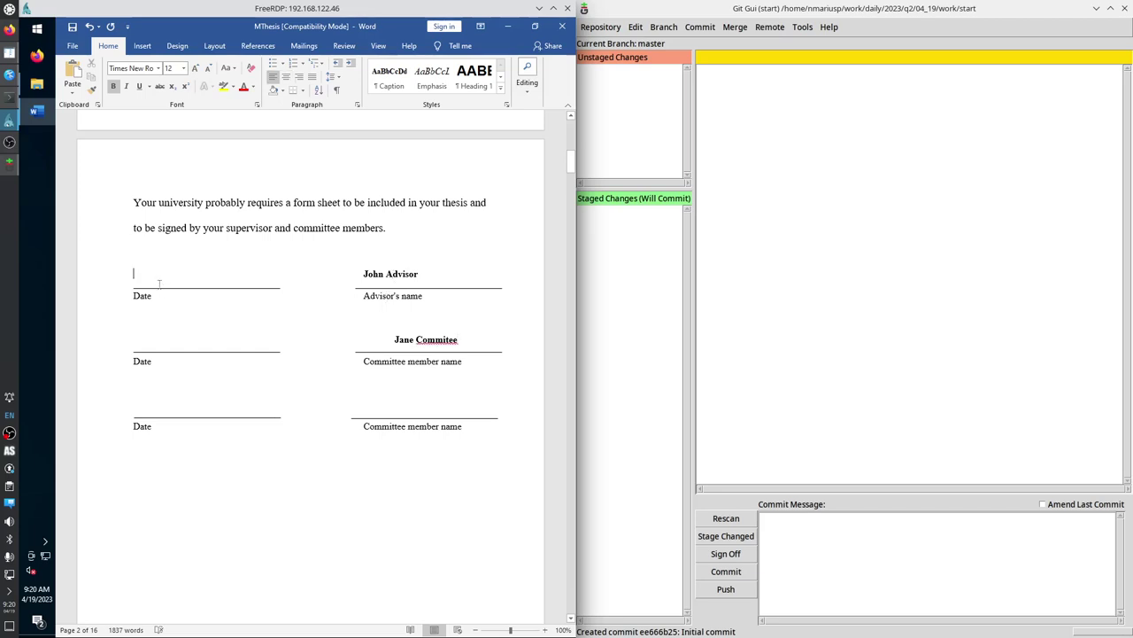
left_click(158, 344)
left_click(134, 337)
left_click(150, 406)
key("BackSpace")
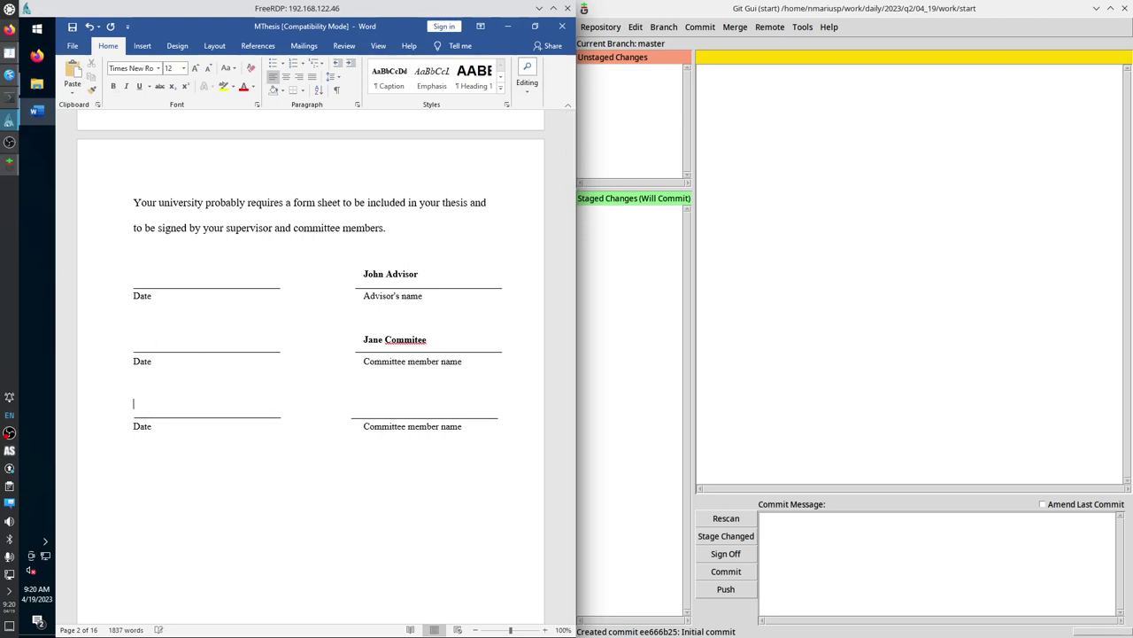
key("Tab")
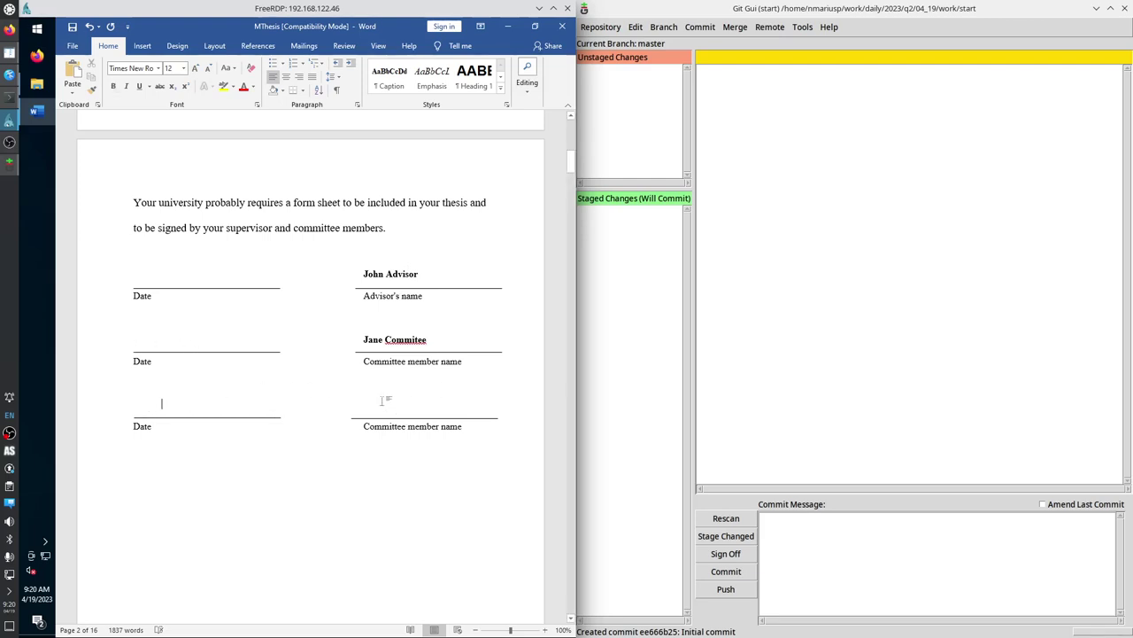
left_click(385, 274)
Update the table of contents field so it lists DISCUSSION and Sub-heading (level 3).
mouse_move(571, 164)
left_mouse_down()
mouse_move(576, 137)
mouse_move(567, 261)
left_mouse_up()
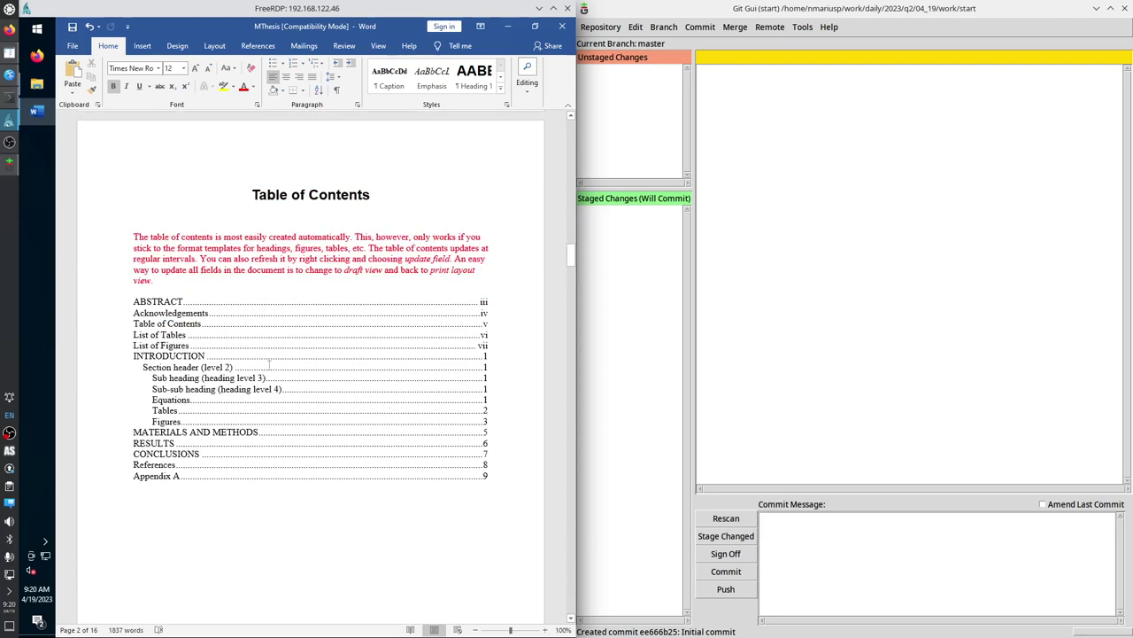
left_click(259, 366)
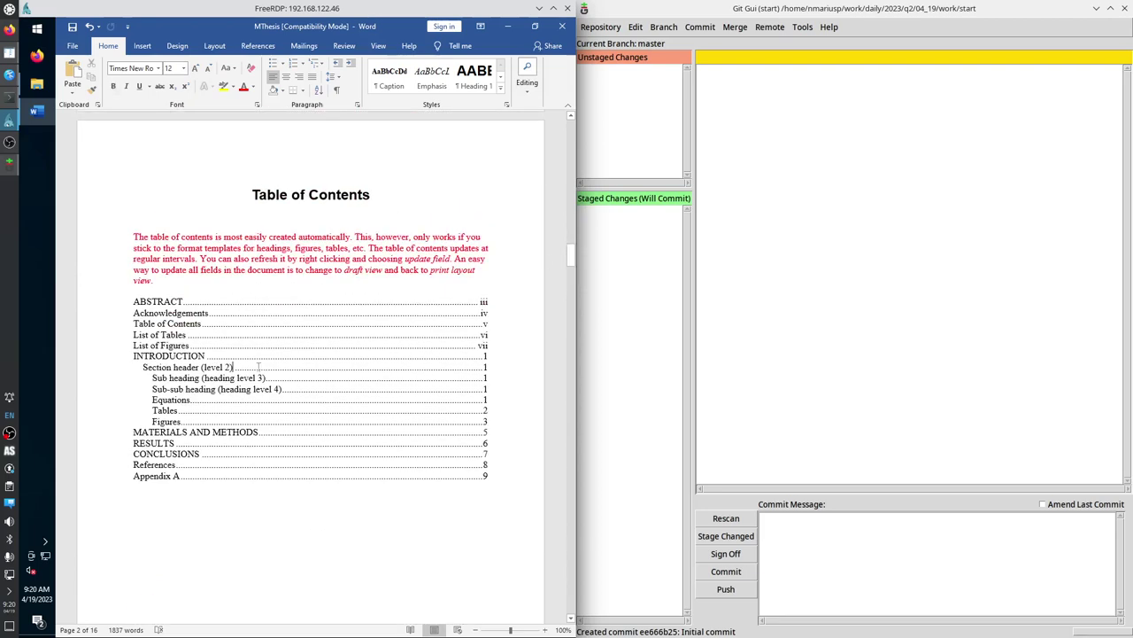
right_click(207, 353)
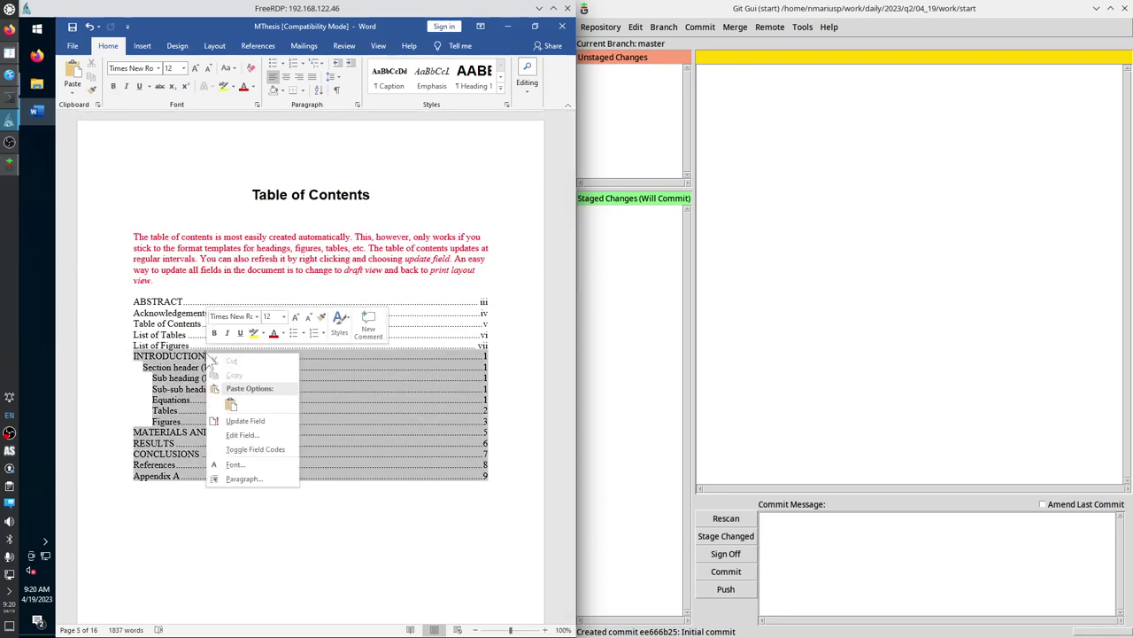
left_click(273, 424)
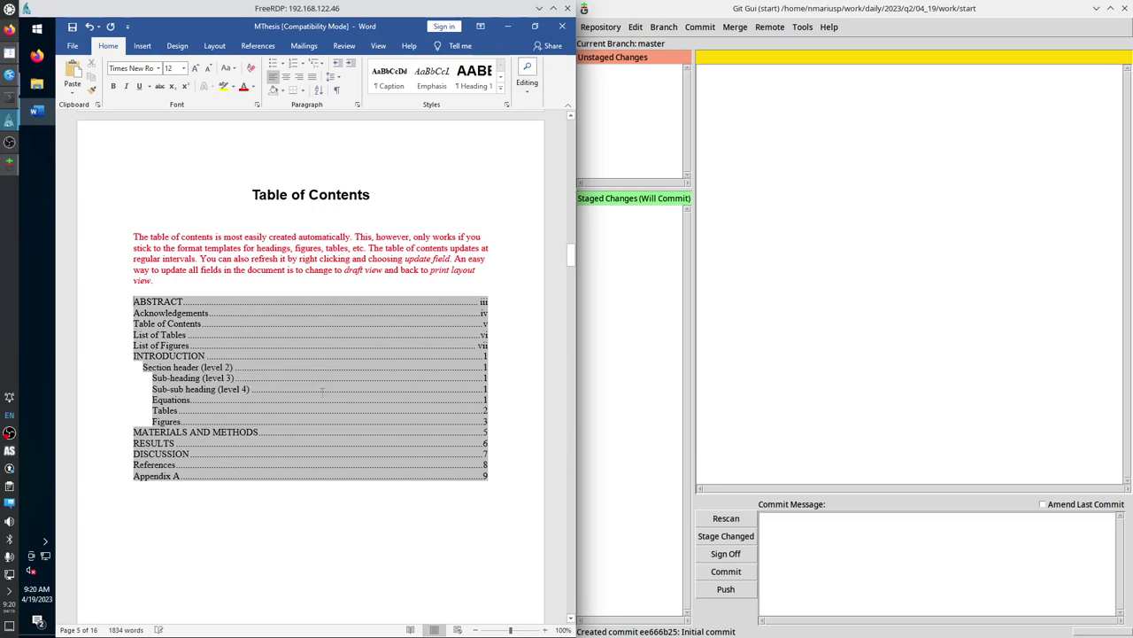
Rescan, dismiss the ~$Thesis.doc loading error, and view MThesis.doc's binary-file diff.
left_click(722, 518)
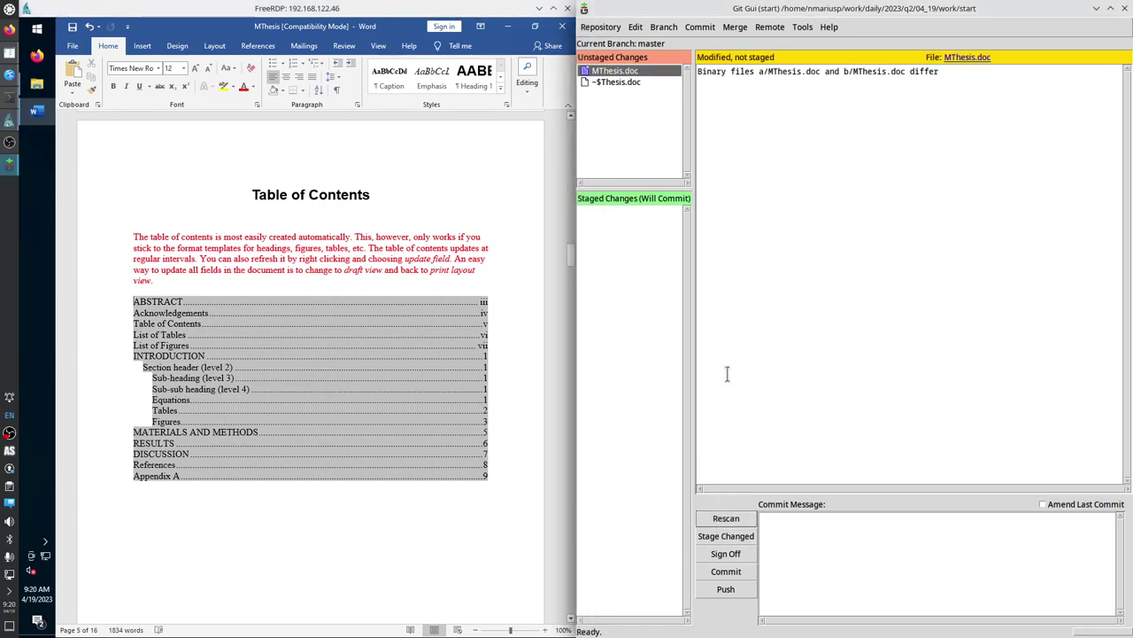
left_click(624, 81)
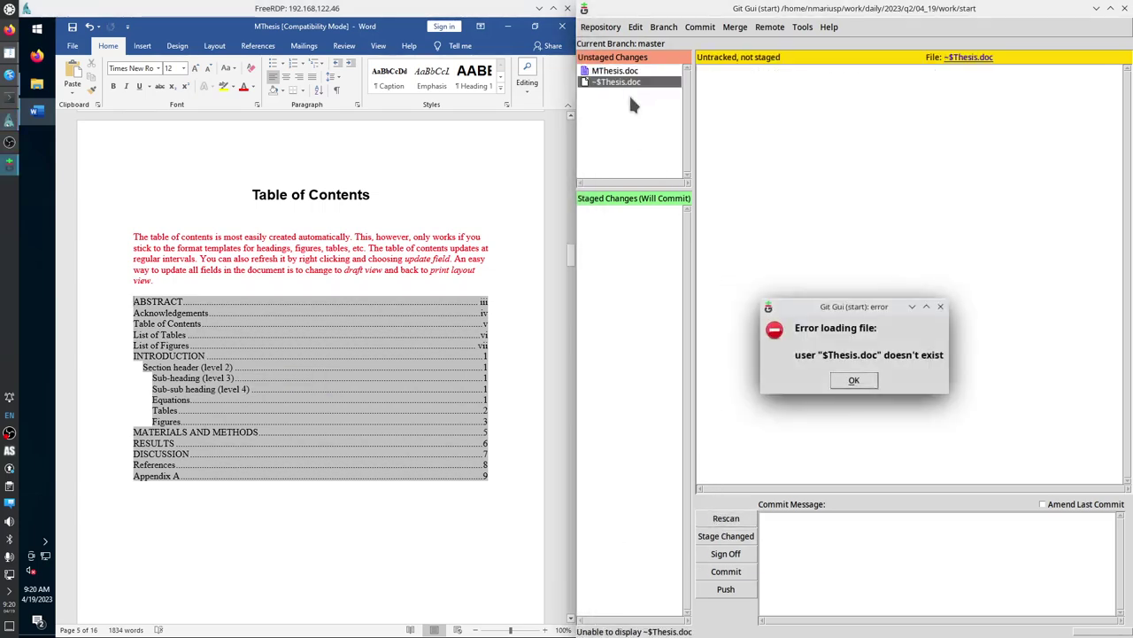
left_click(863, 388)
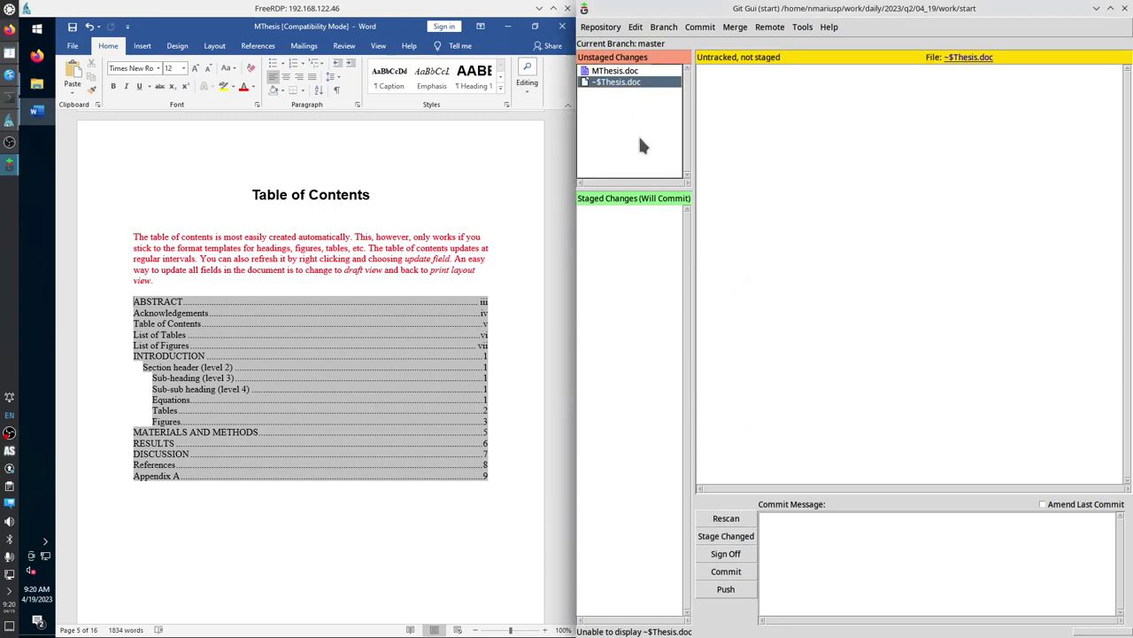
left_click(614, 70)
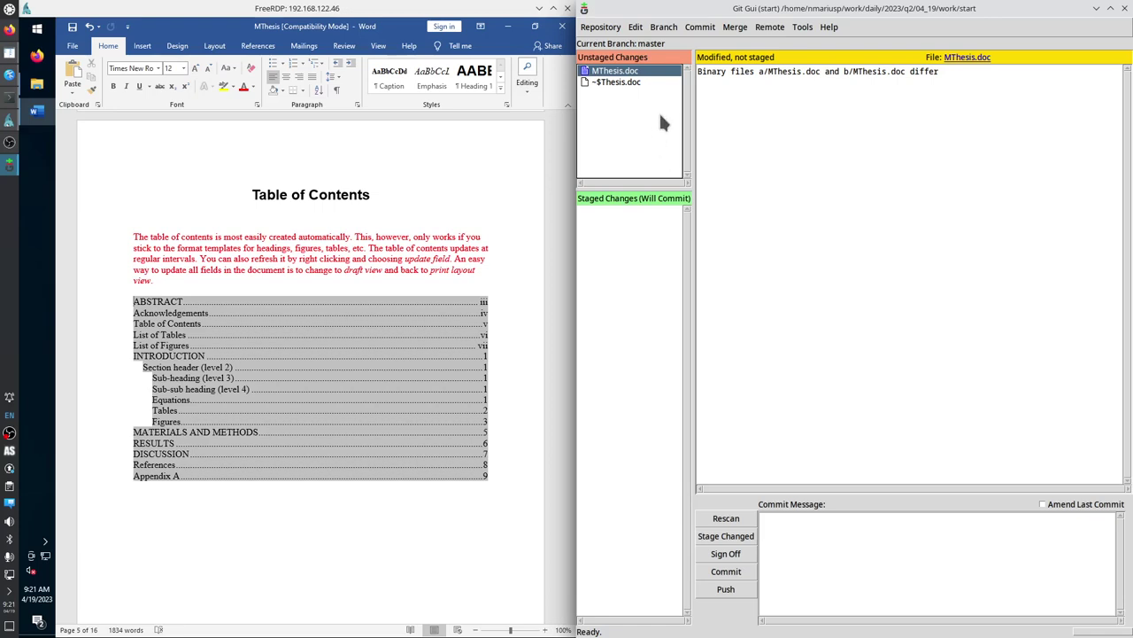
Stage MThesis.doc and enter the message 'Add advisor and commitee member'.
left_click(584, 72)
left_click(815, 559)
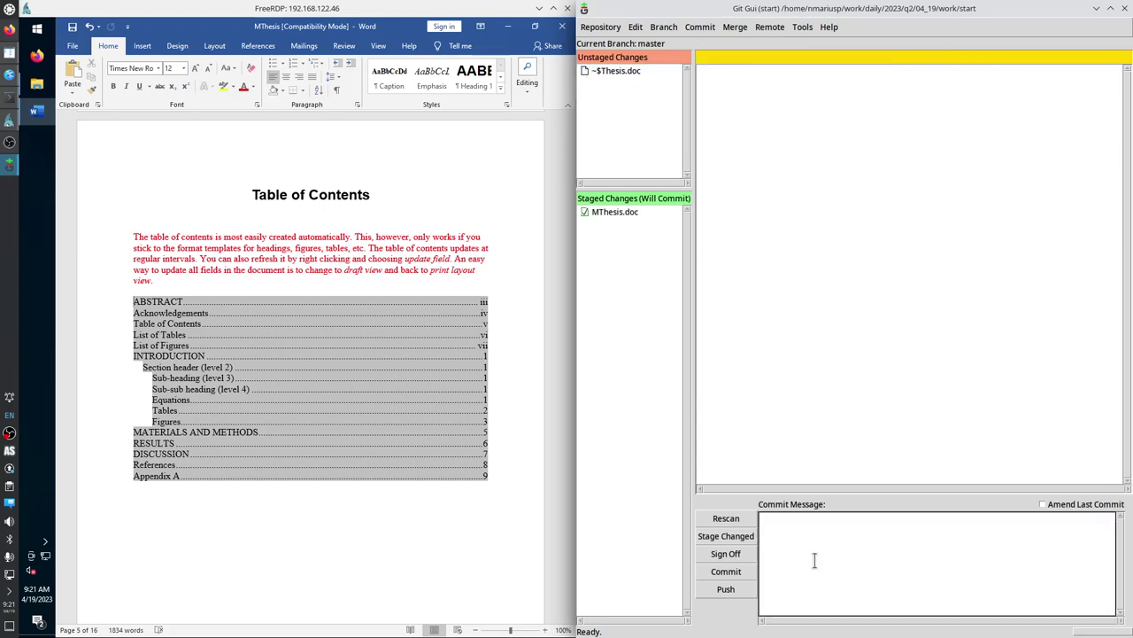
left_click(573, 250)
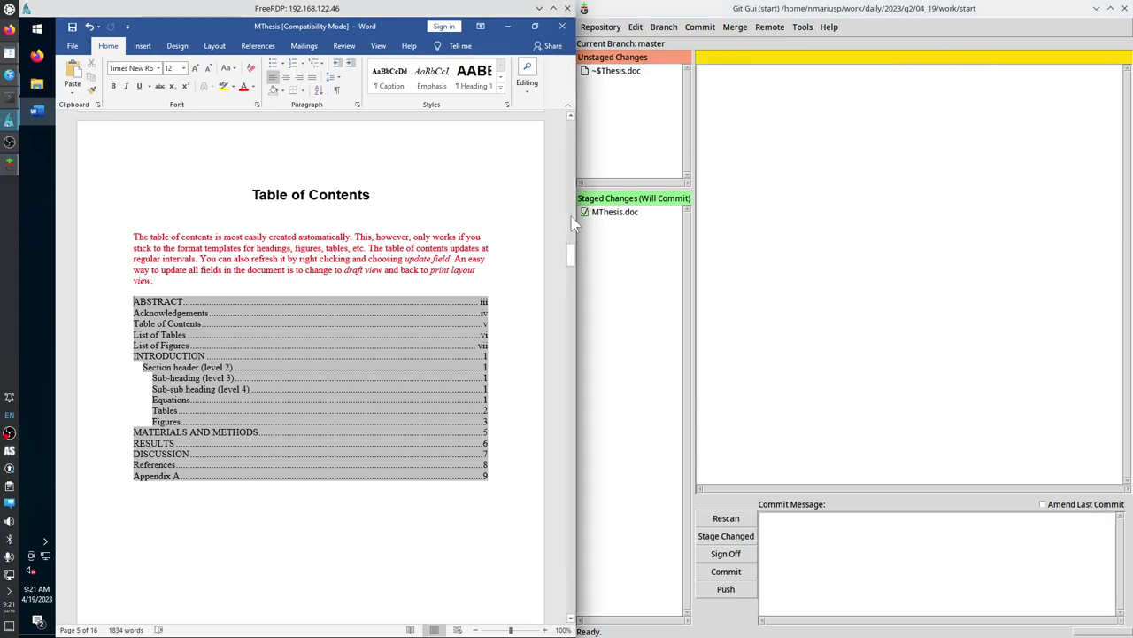
mouse_move(573, 223)
left_mouse_down()
mouse_move(575, 146)
mouse_move(577, 189)
left_mouse_up()
left_click(801, 534)
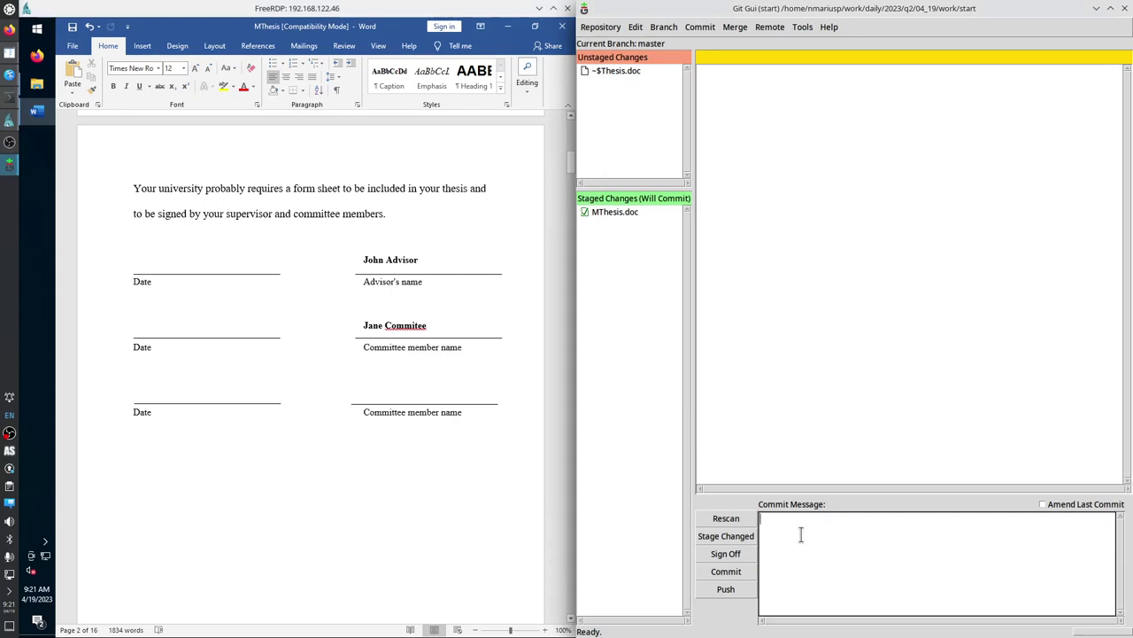
type("Add advisor and commitee member")
Correct 'Commitee' to 'Committee' in the document and in the commit message.
right_click(851, 520)
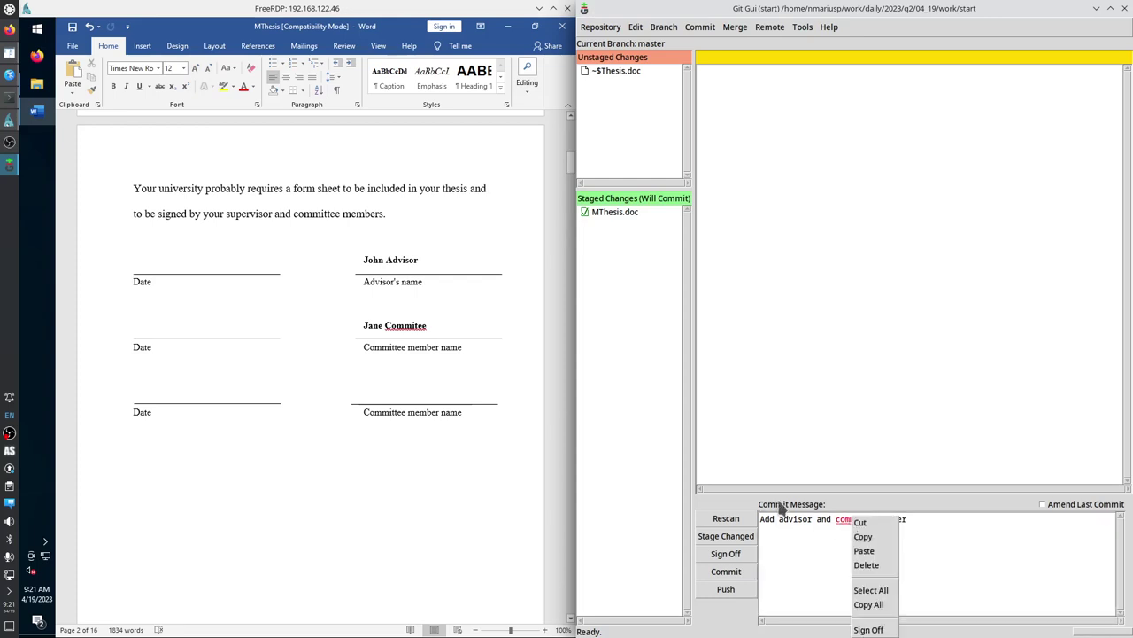
key("Escape")
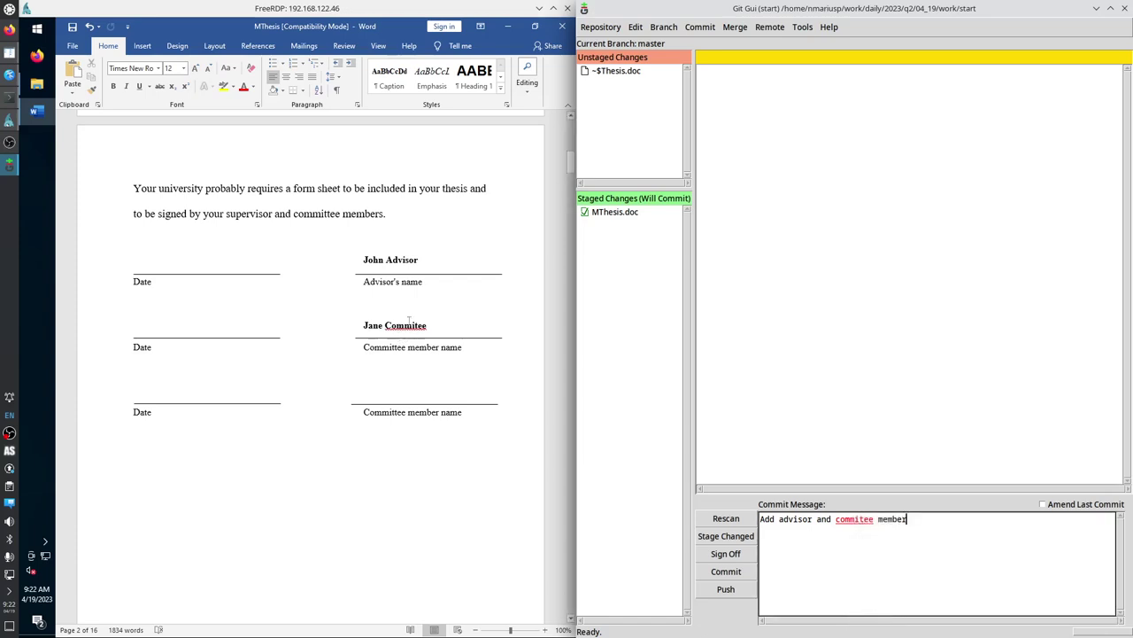
left_click(420, 325)
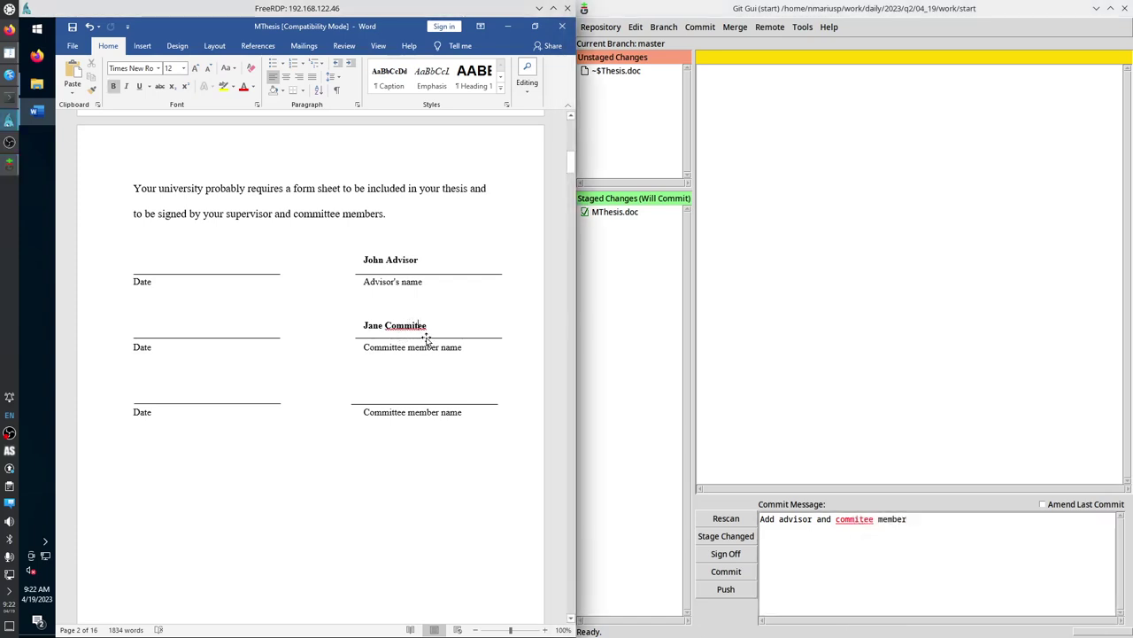
type("t")
left_click(726, 518)
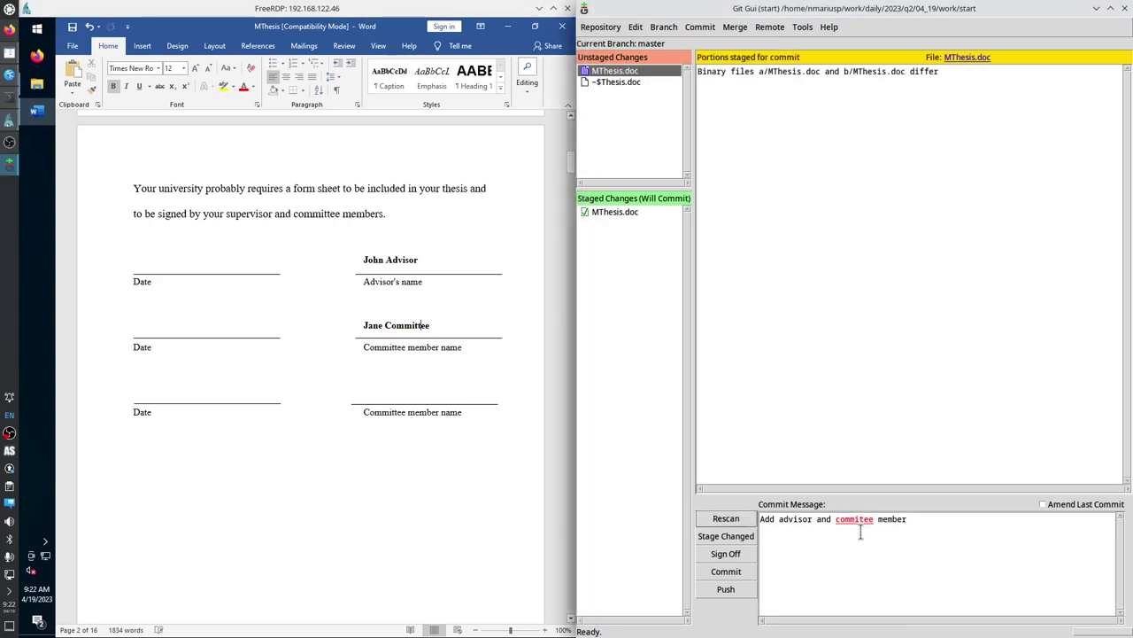
left_click(863, 519)
type("t")
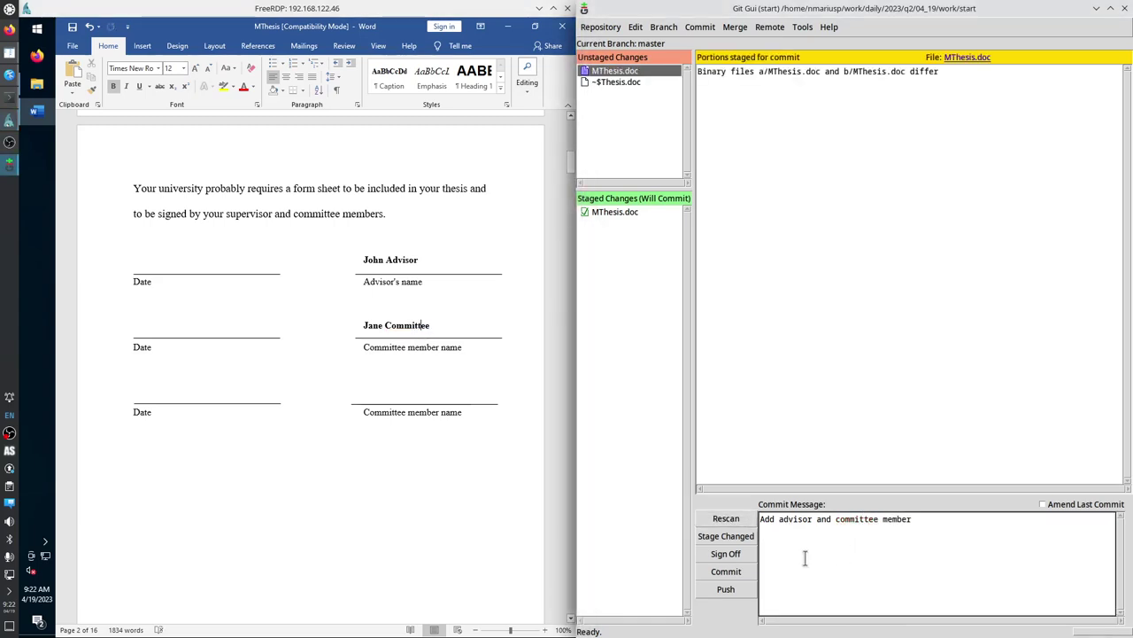
key("ctrl+s")
Rescan, restage MThesis.doc, delete the sign-off line, and commit.
left_click(723, 521)
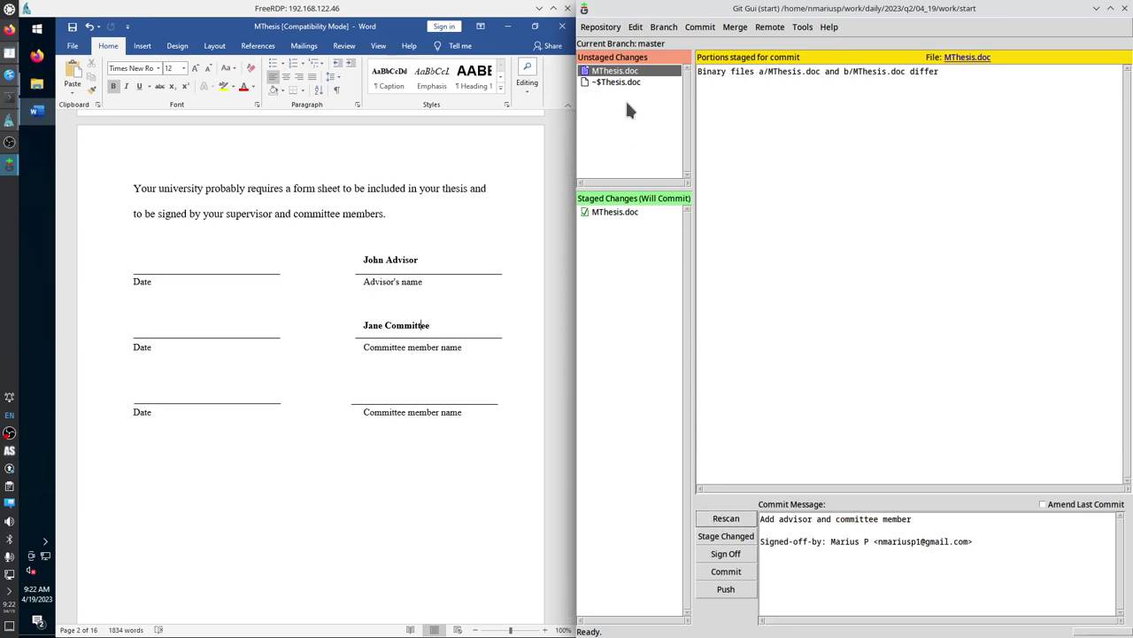
left_click(586, 72)
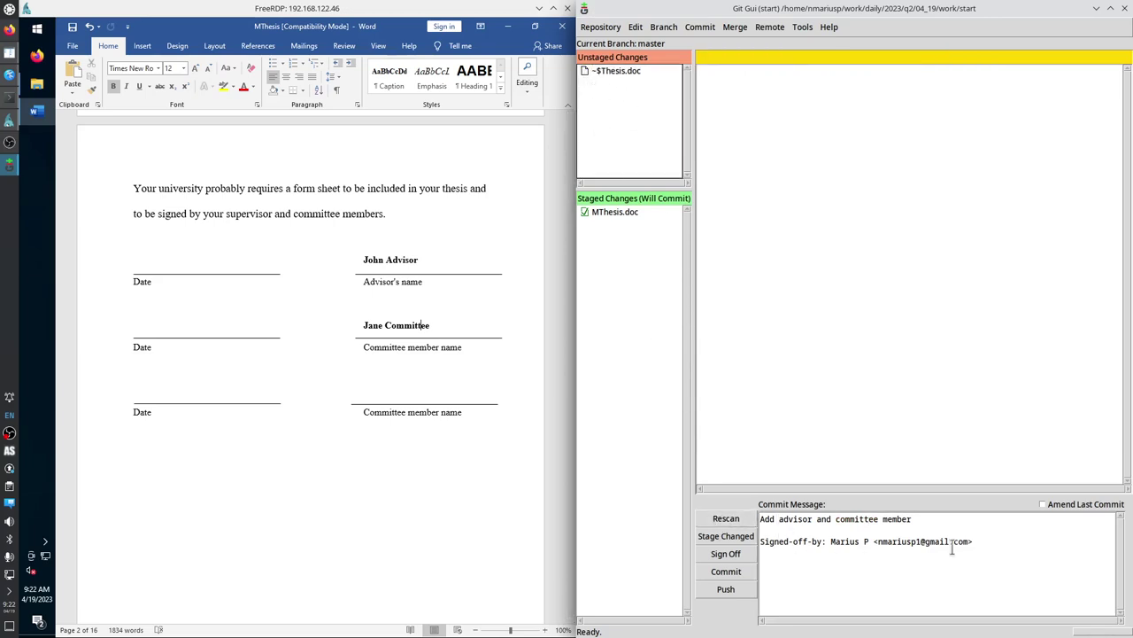
left_click_drag(975, 541, 849, 534)
key("BackSpace")
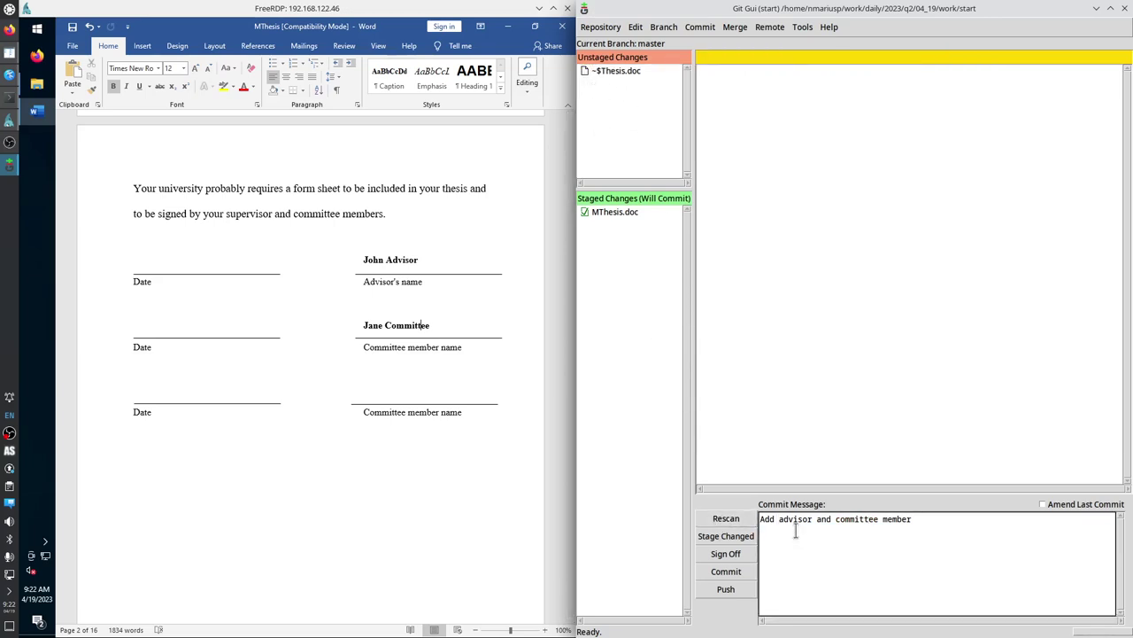
left_click(734, 569)
Close Git Gui and relaunch it from the Krusader terminal with git gui &.
left_click(601, 27)
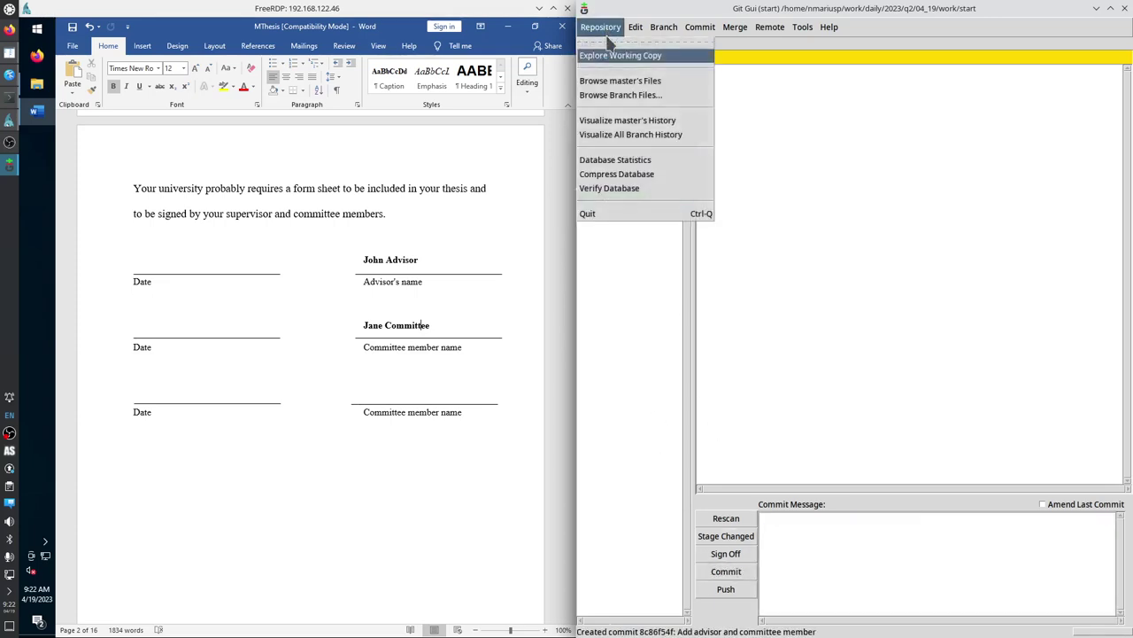
left_click(639, 136)
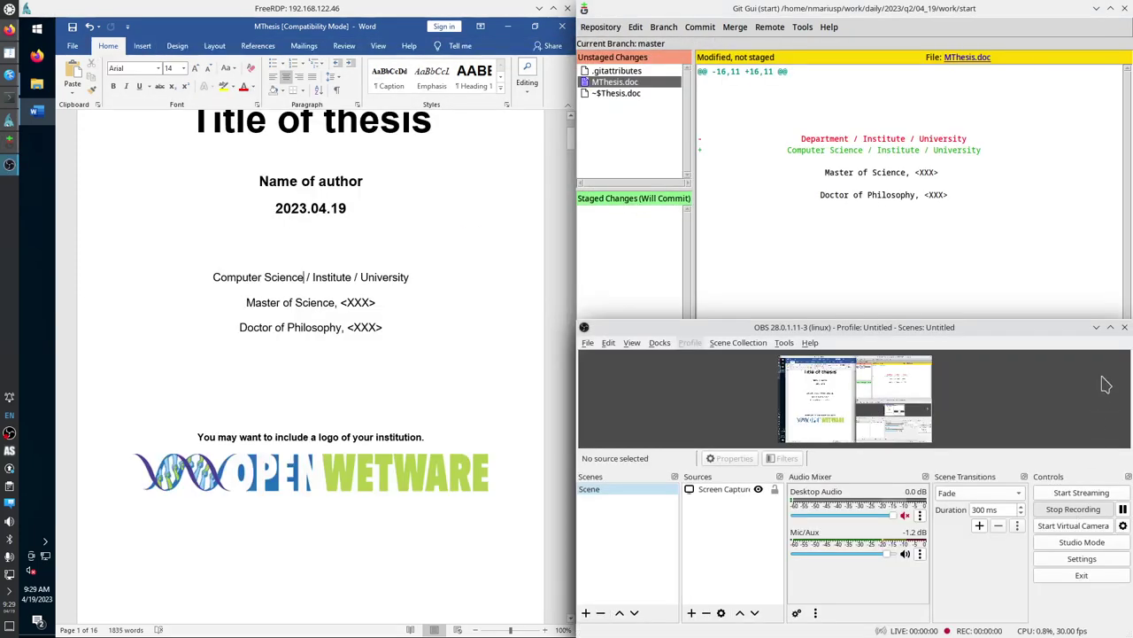
left_click(1096, 327)
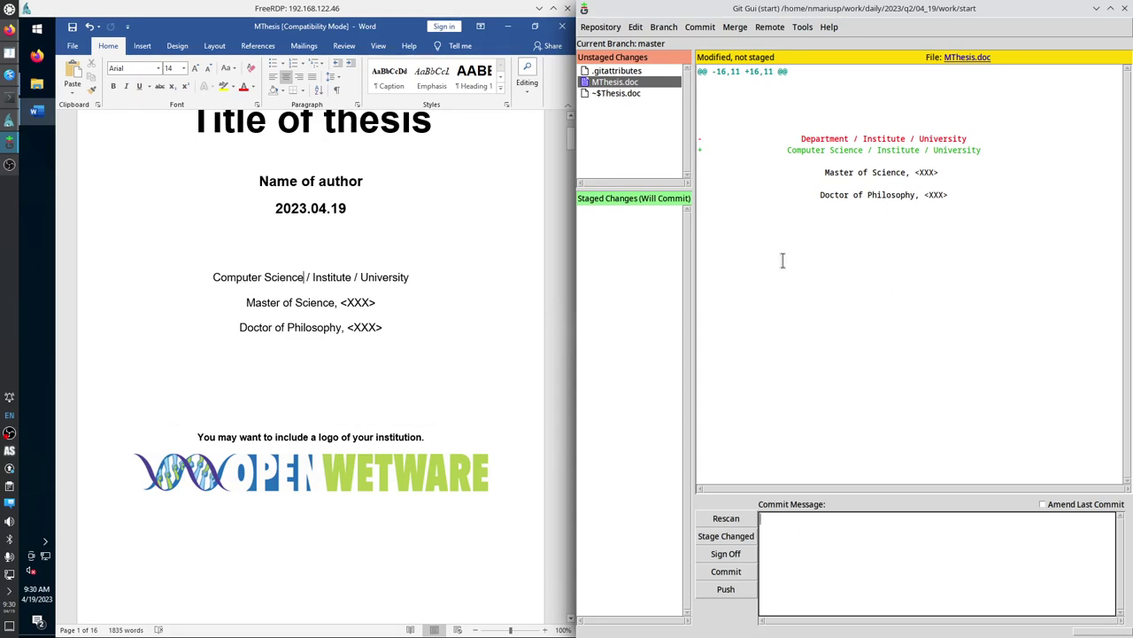
left_click(605, 30)
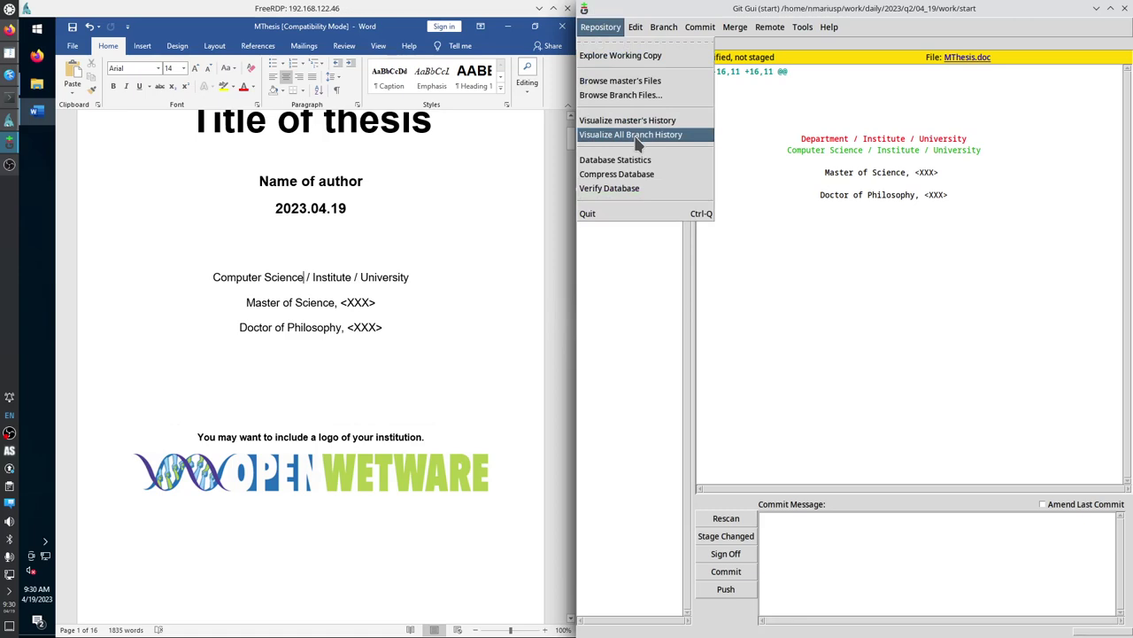
left_click(1125, 8)
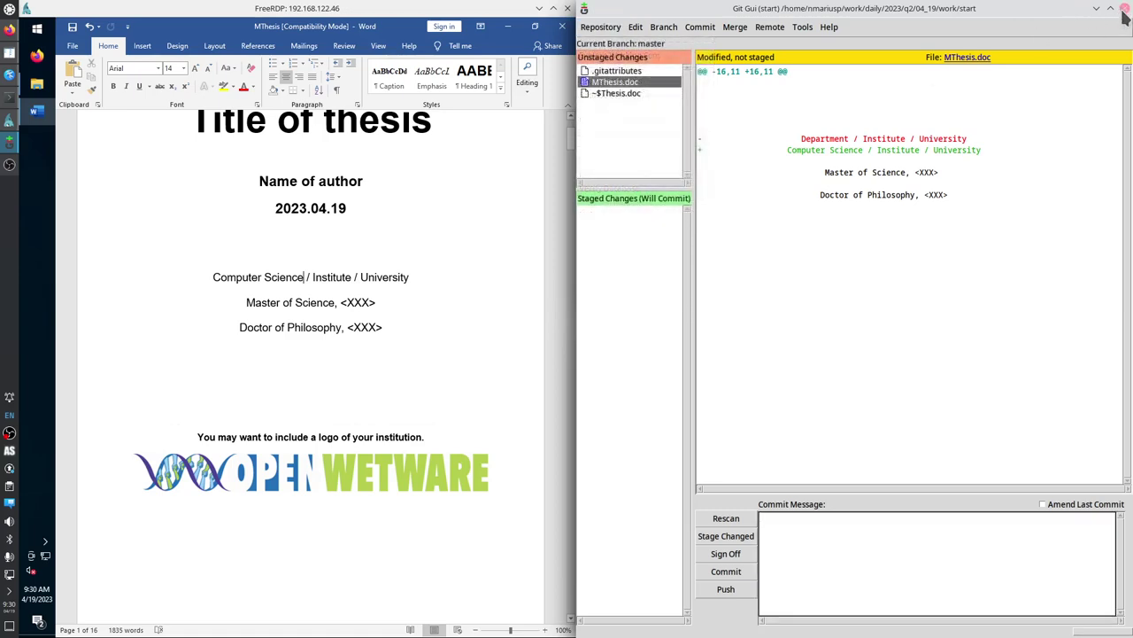
left_click(1125, 8)
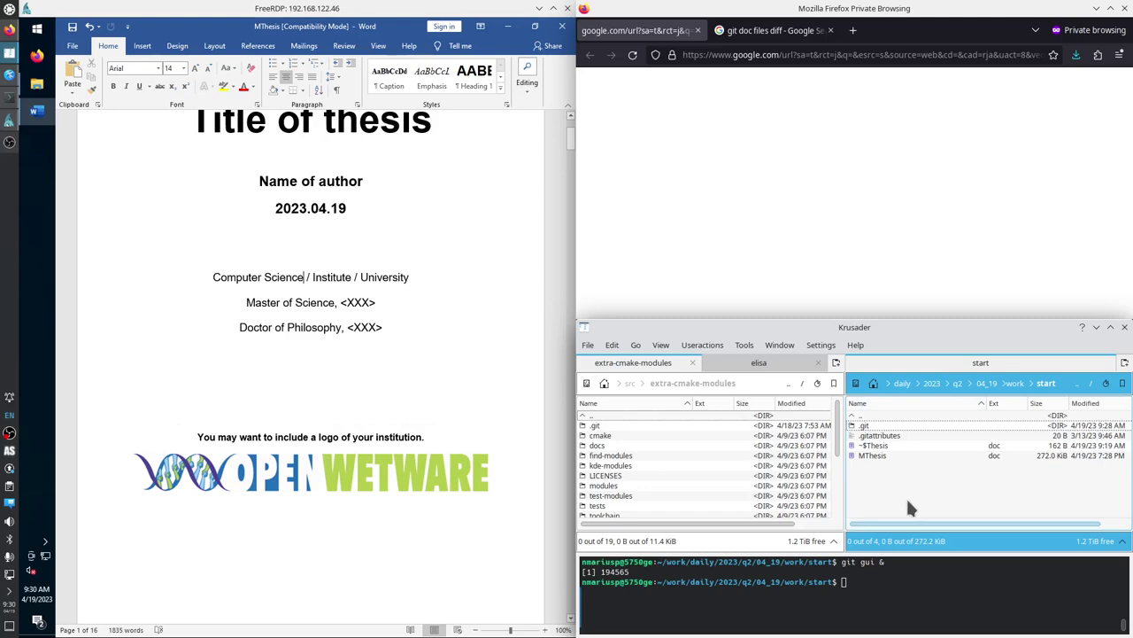
left_click(869, 584)
key("Up")
key("Return")
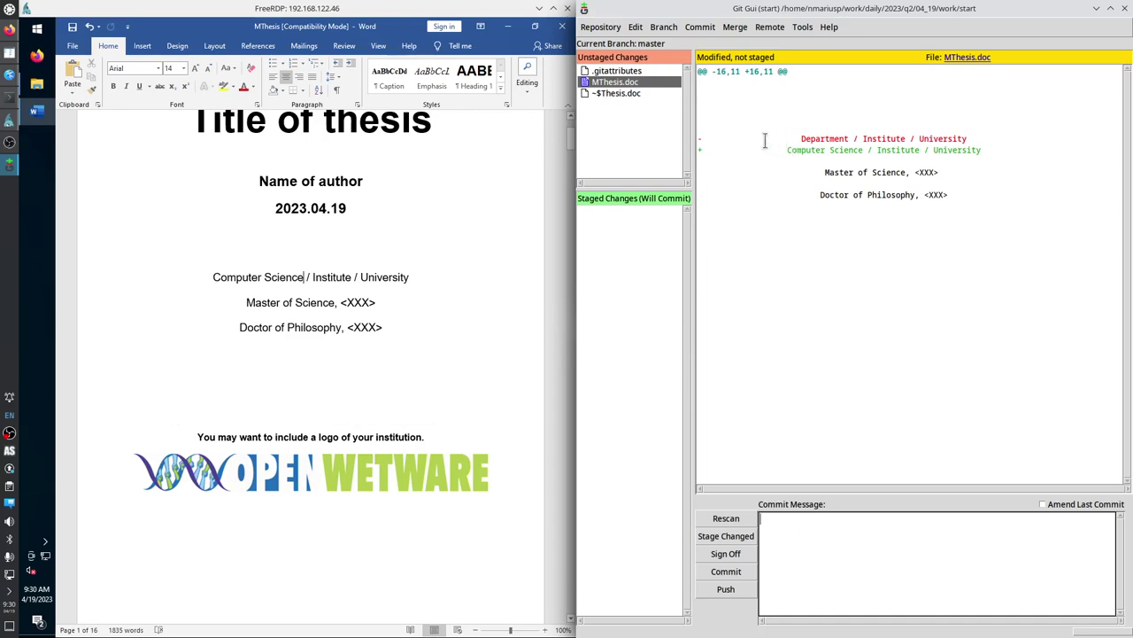
Inspect the readable diff where 'Department' became 'Computer Science'.
left_click_drag(701, 134, 948, 155)
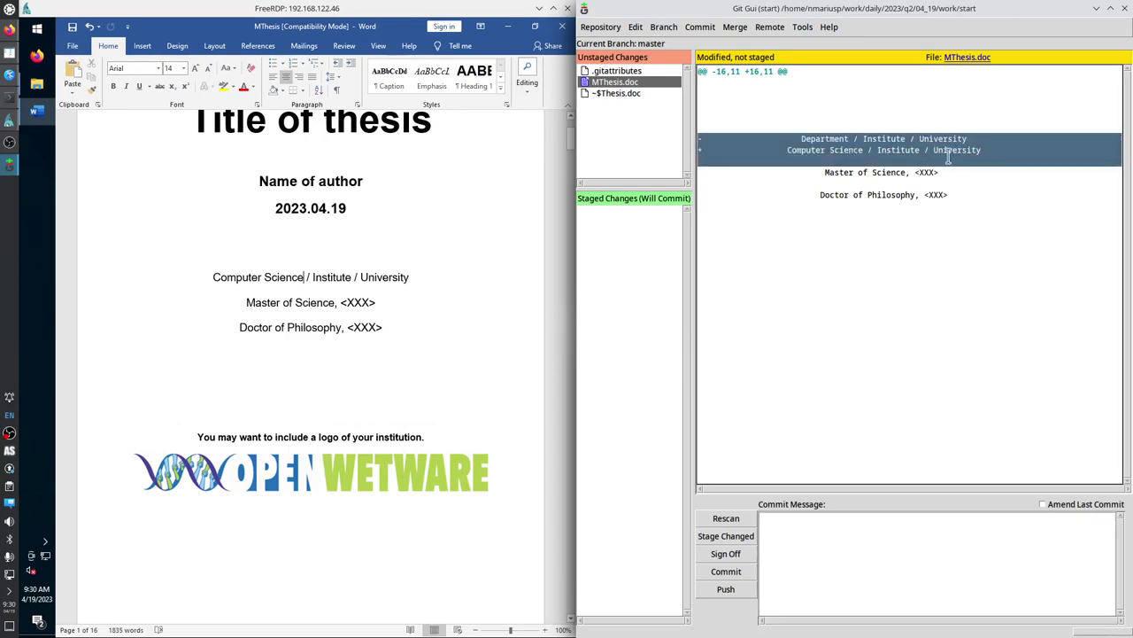
left_click(972, 164)
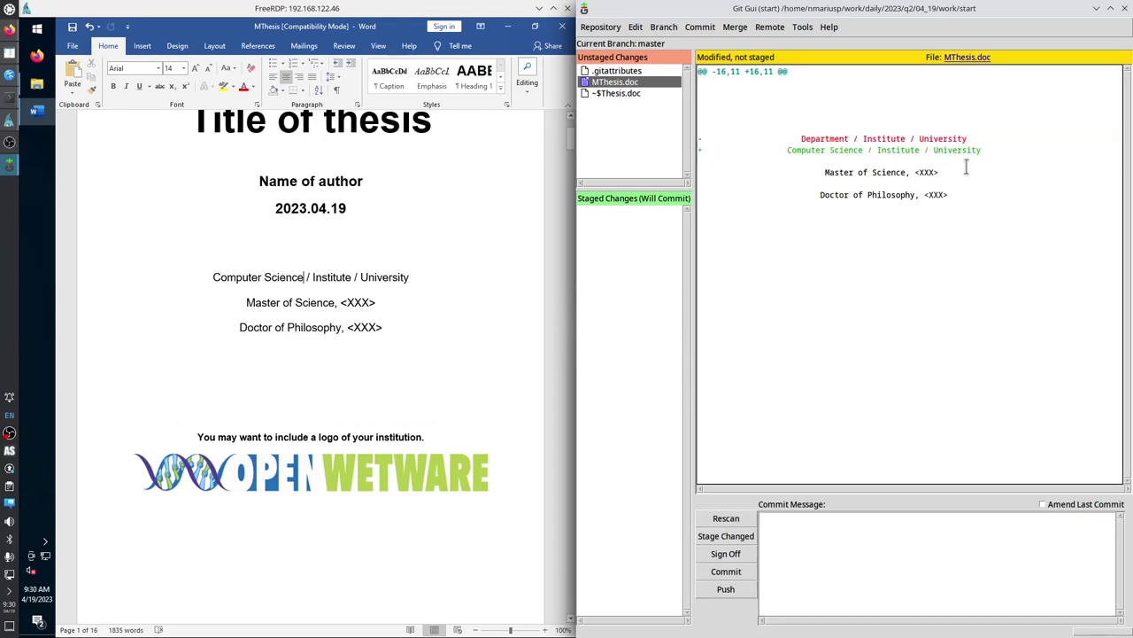
double_click(824, 139)
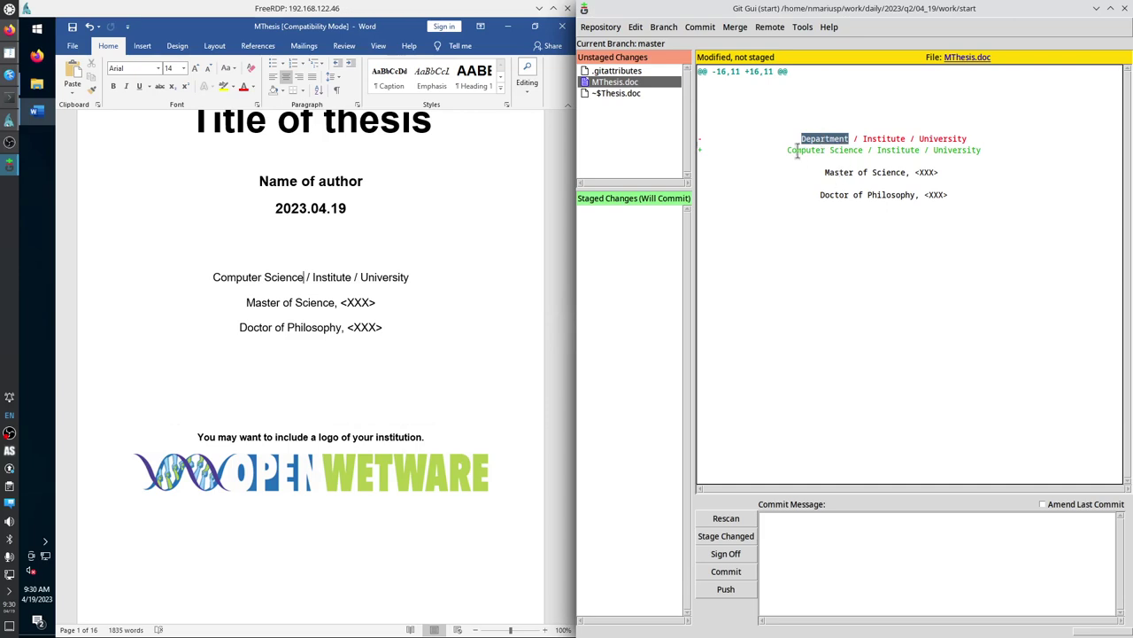
left_click_drag(787, 150, 863, 152)
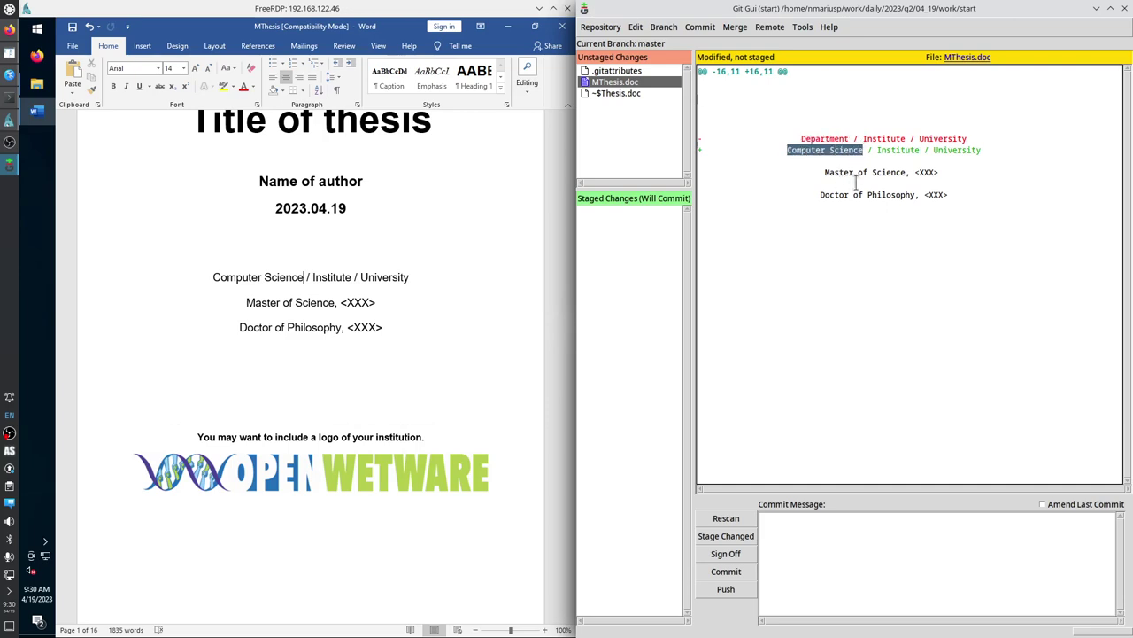
left_click(601, 27)
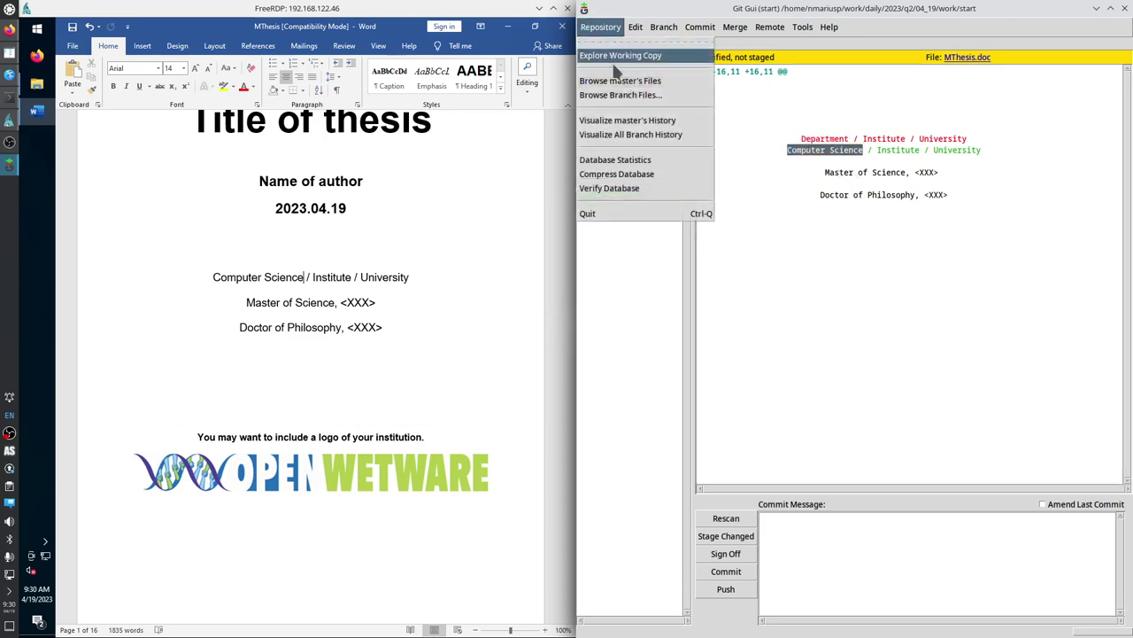
left_click(630, 134)
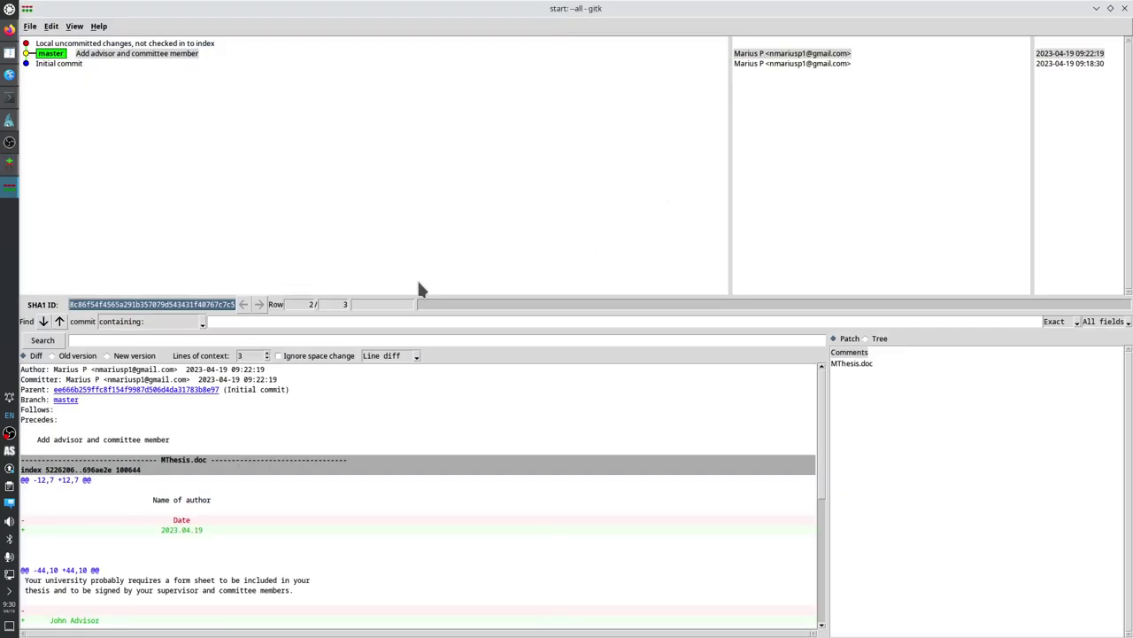
left_click(62, 62)
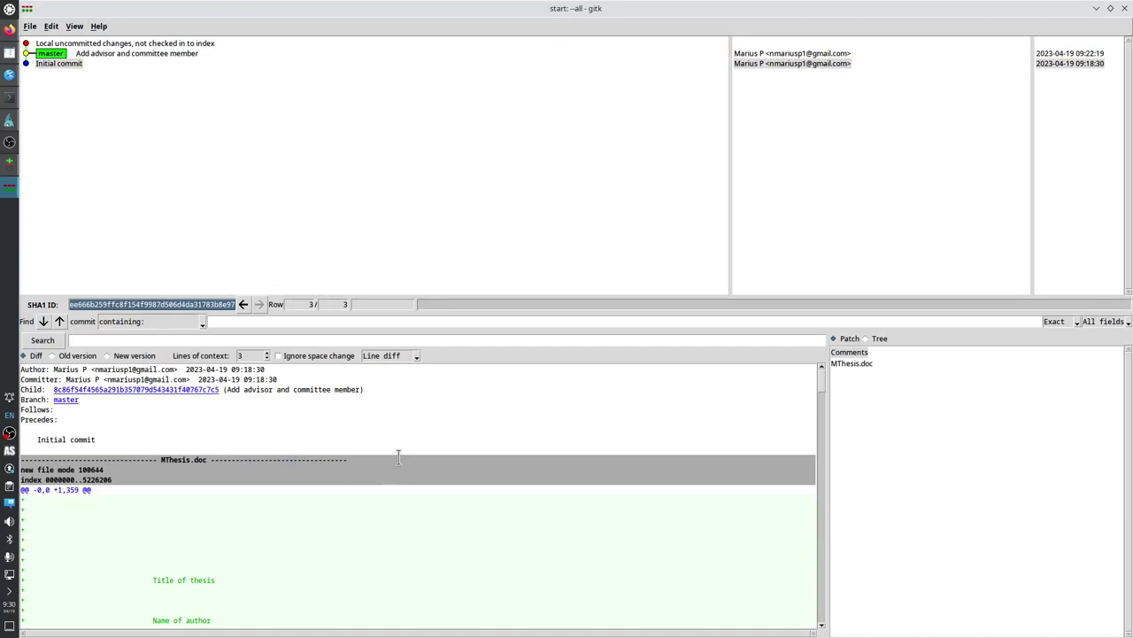
scroll(398, 454, "down", 8)
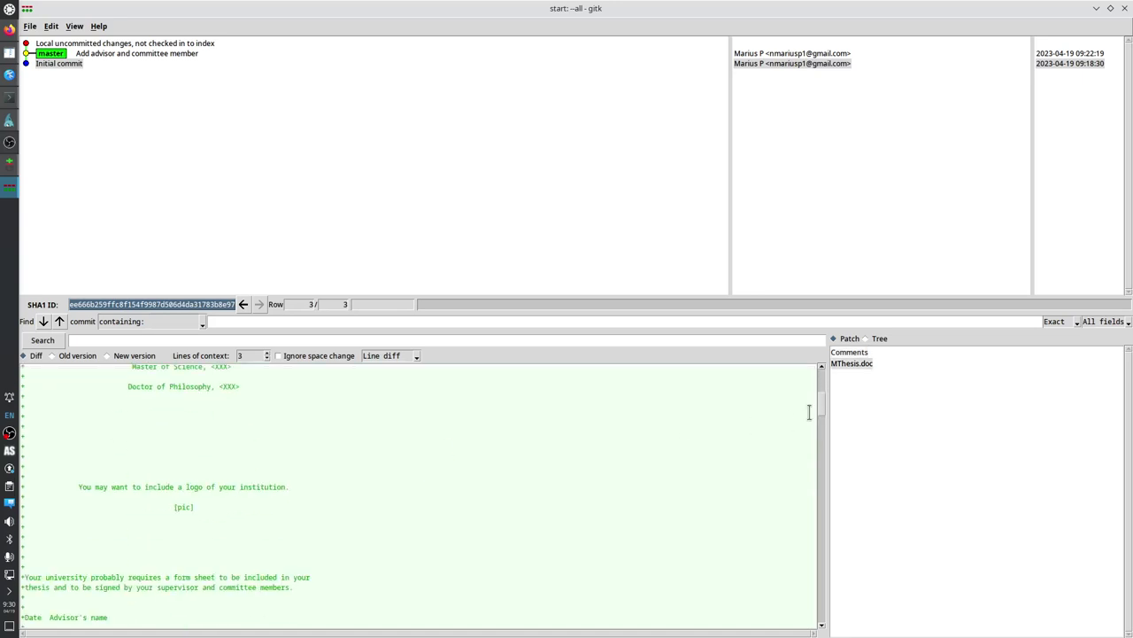
left_click_drag(820, 416, 808, 626)
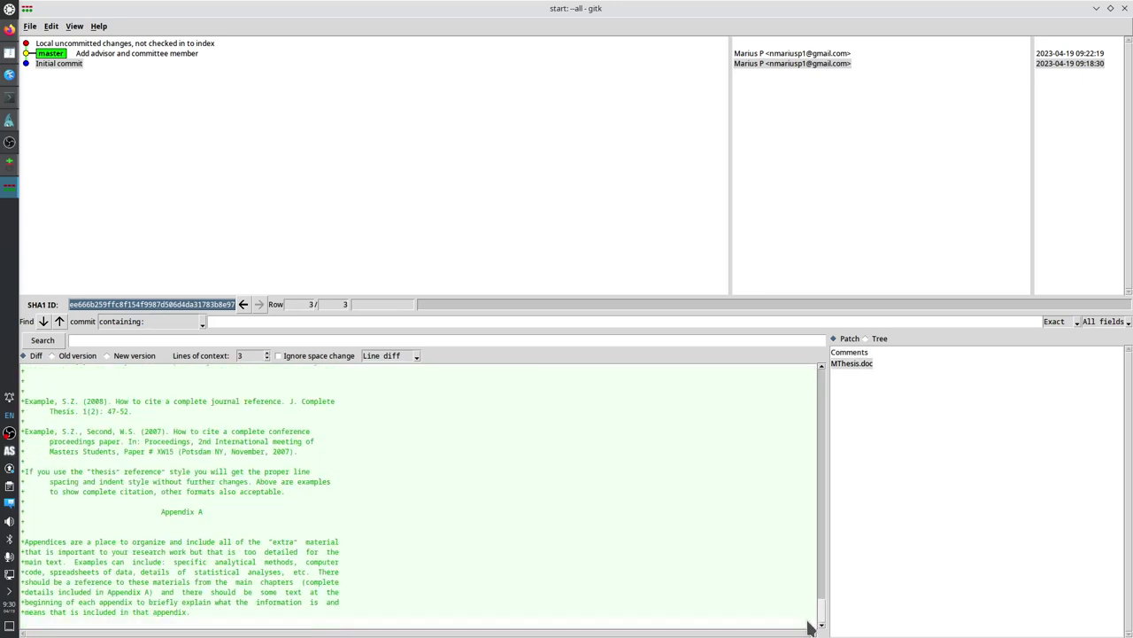
left_click(141, 55)
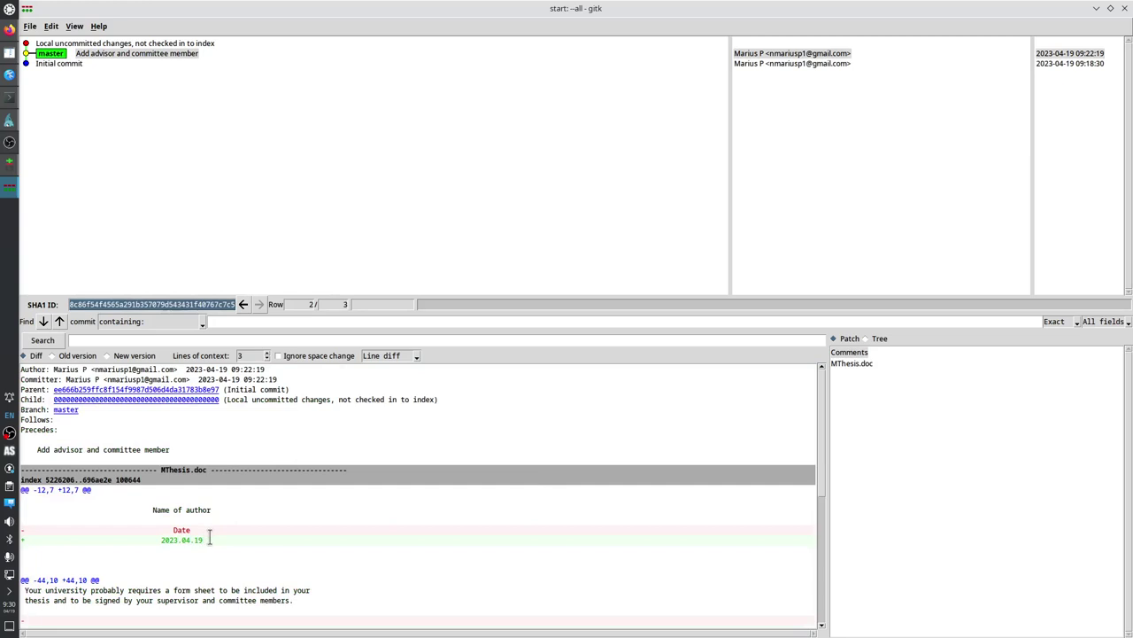
left_click_drag(210, 539, 182, 529)
scroll(199, 532, "down", 3)
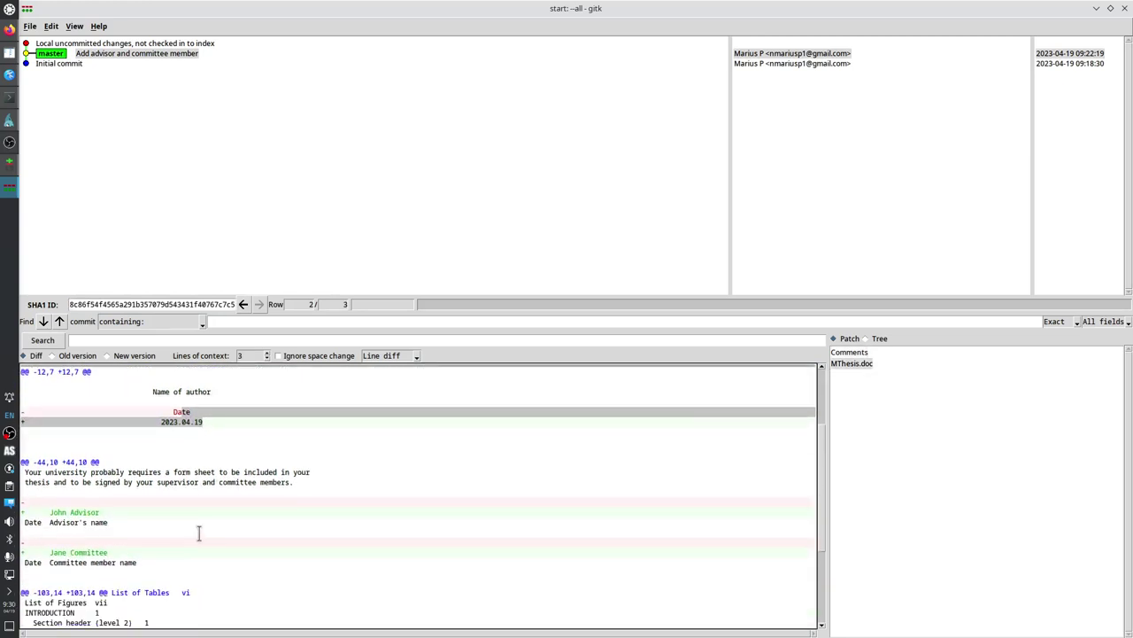
left_click_drag(99, 512, 95, 544)
scroll(174, 552, "down", 3)
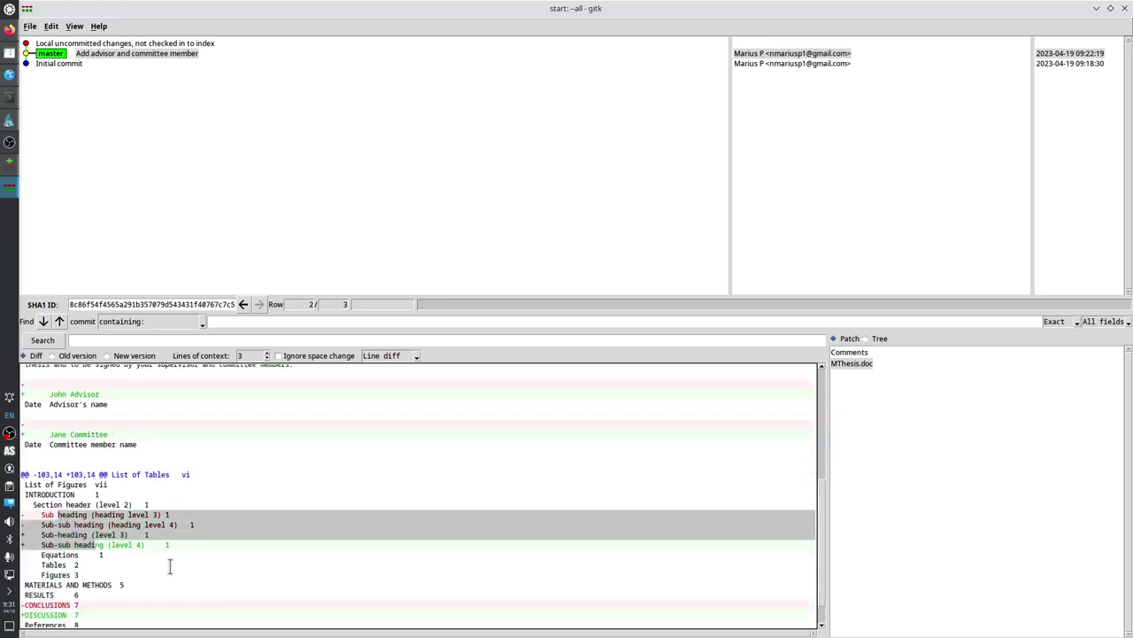
scroll(170, 566, "down", 1)
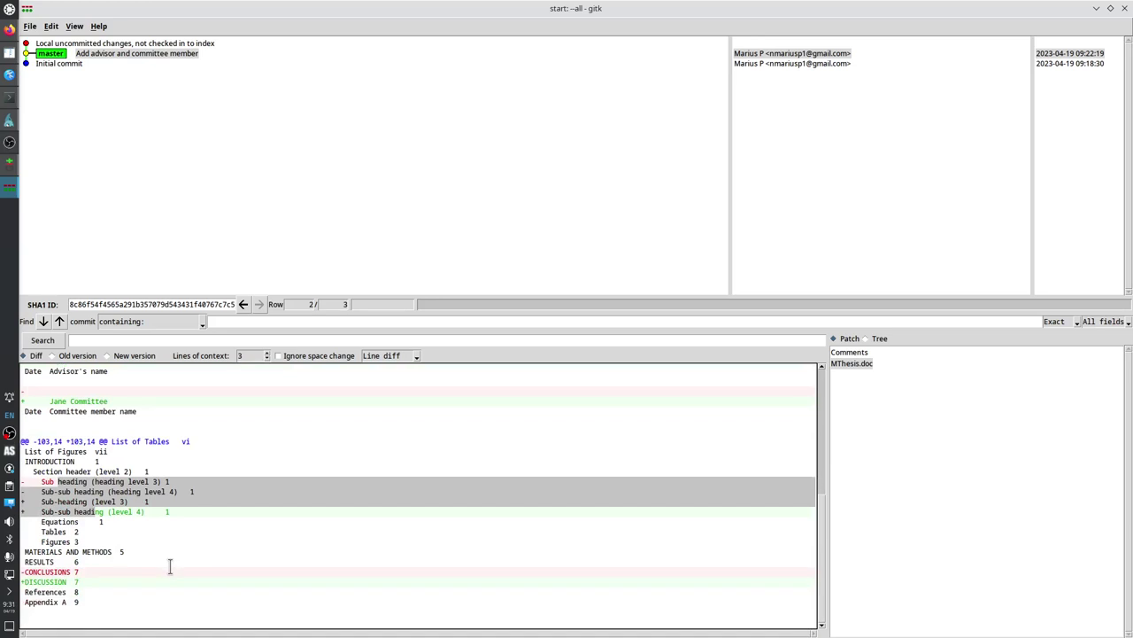
scroll(170, 567, "up", 5)
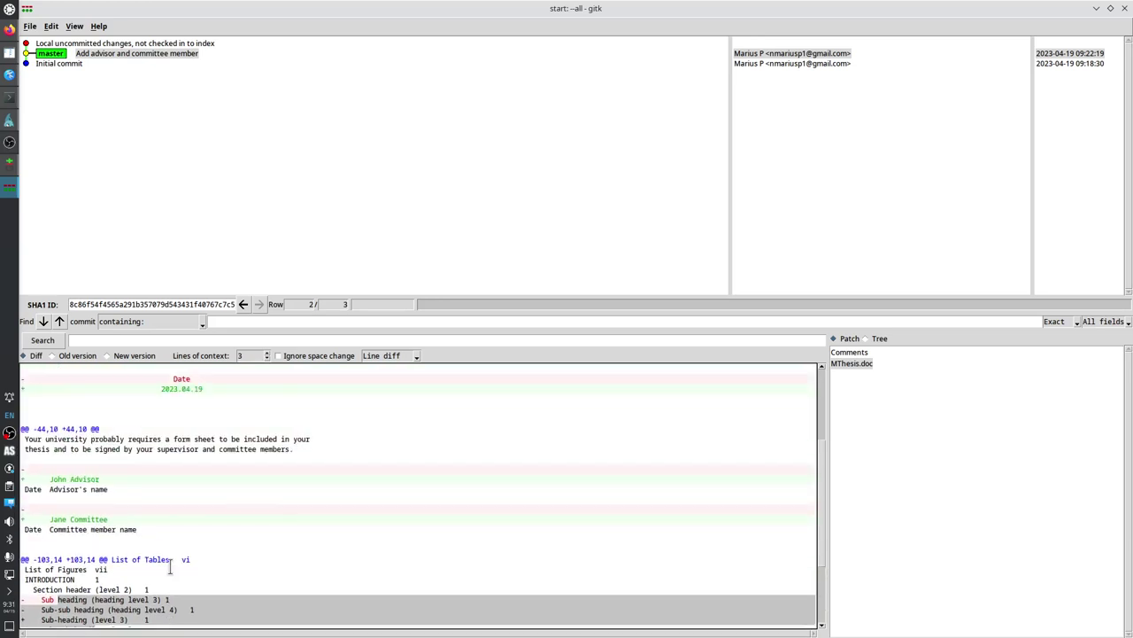
left_click(202, 46)
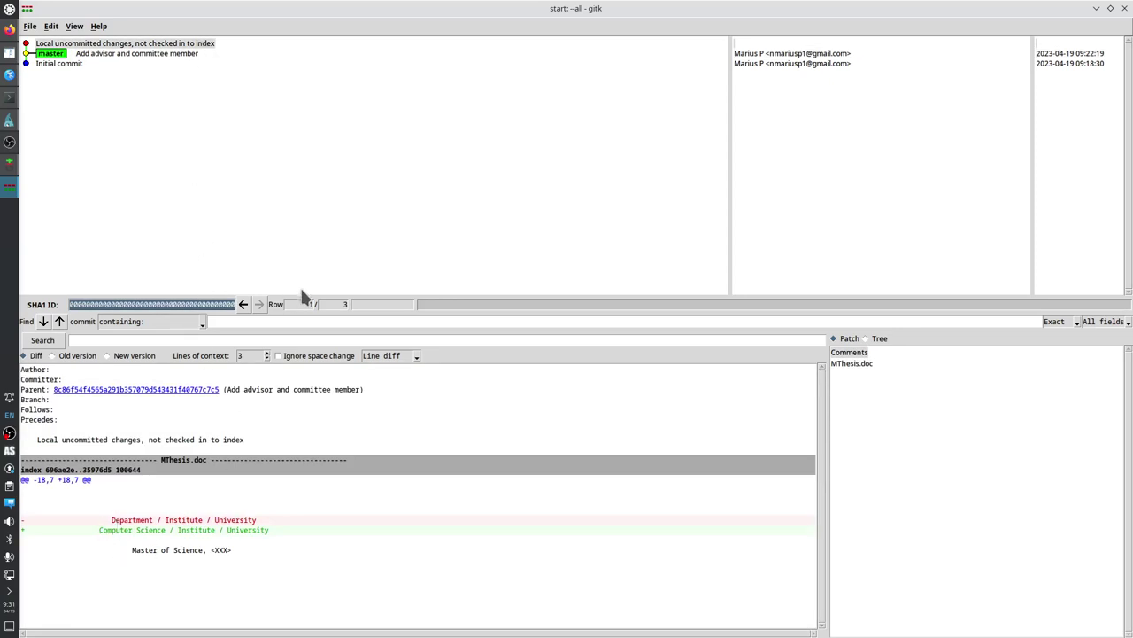
left_click(1125, 8)
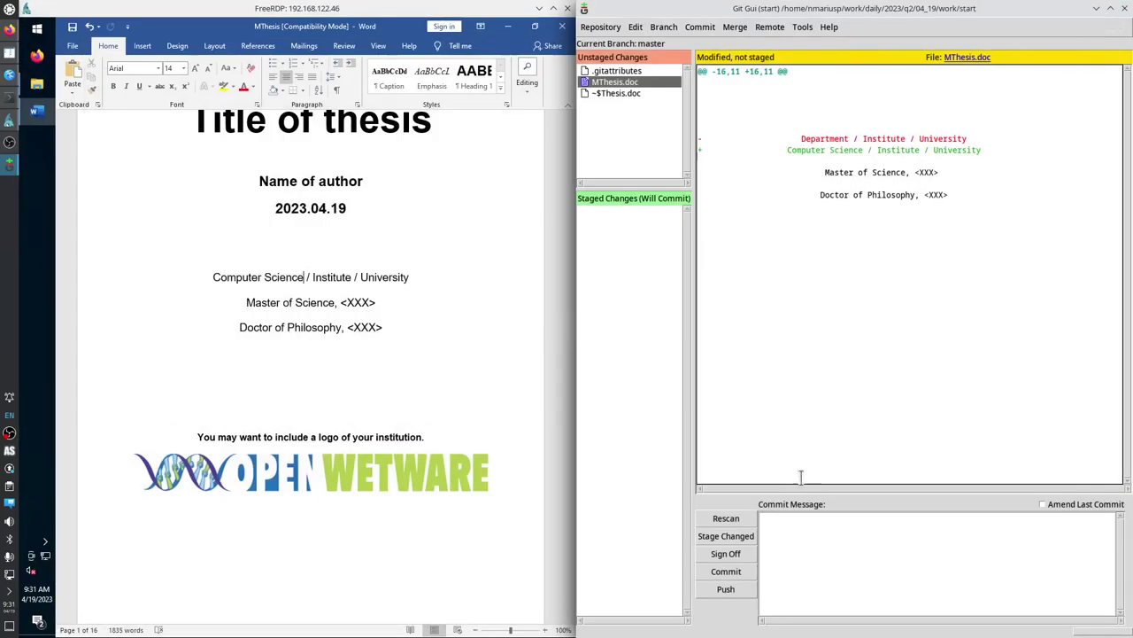
Stage MThesis.doc, review its diff, and commit it with the message 'Department'.
left_click(586, 82)
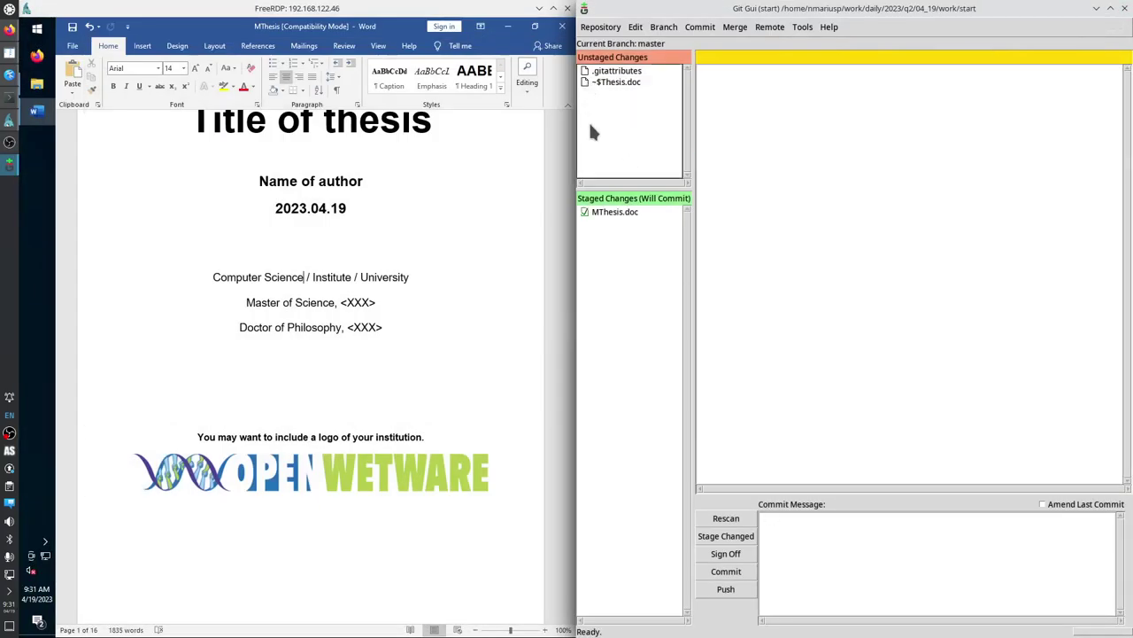
left_click(625, 213)
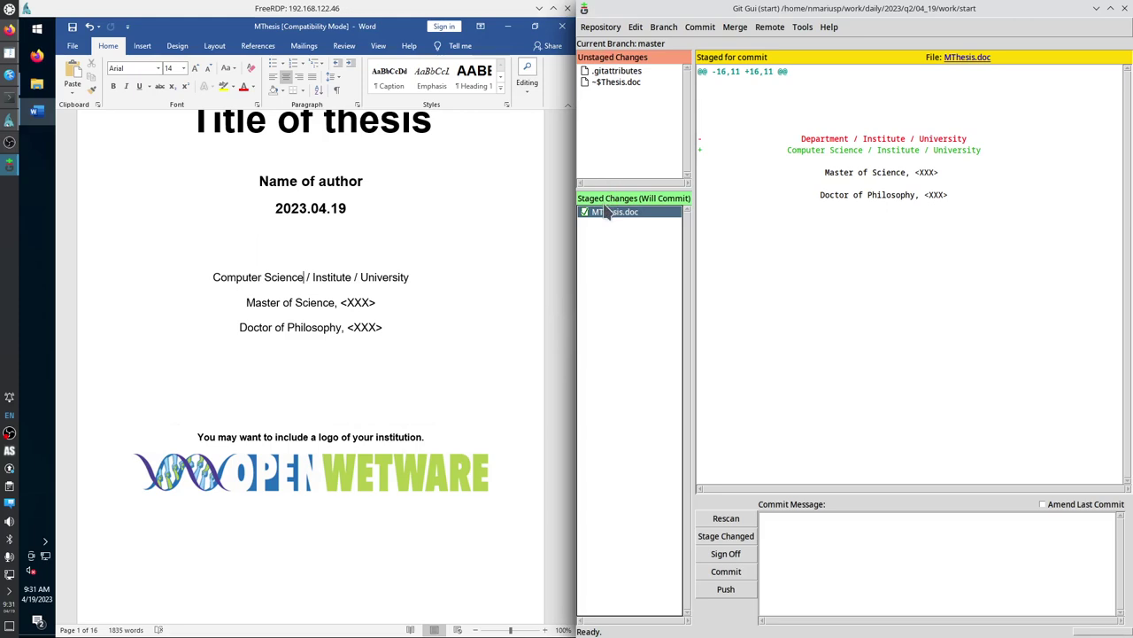
left_click(812, 553)
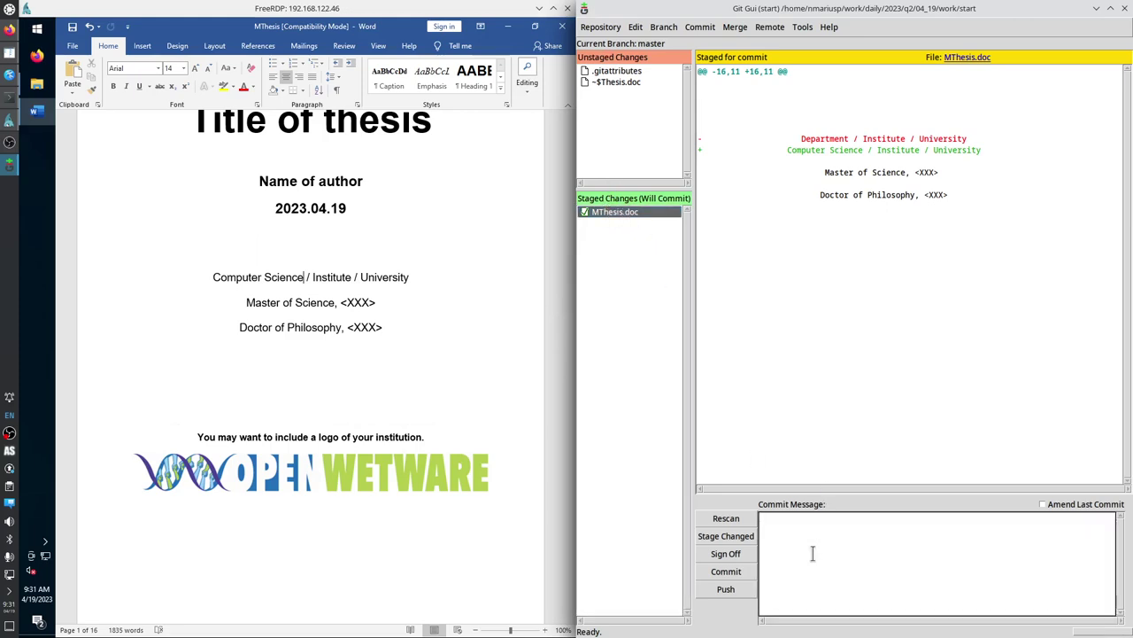
type("S")
key("BackSpace")
type("F")
type("department")
key("Home")
key("Delete")
type("D")
left_click(726, 571)
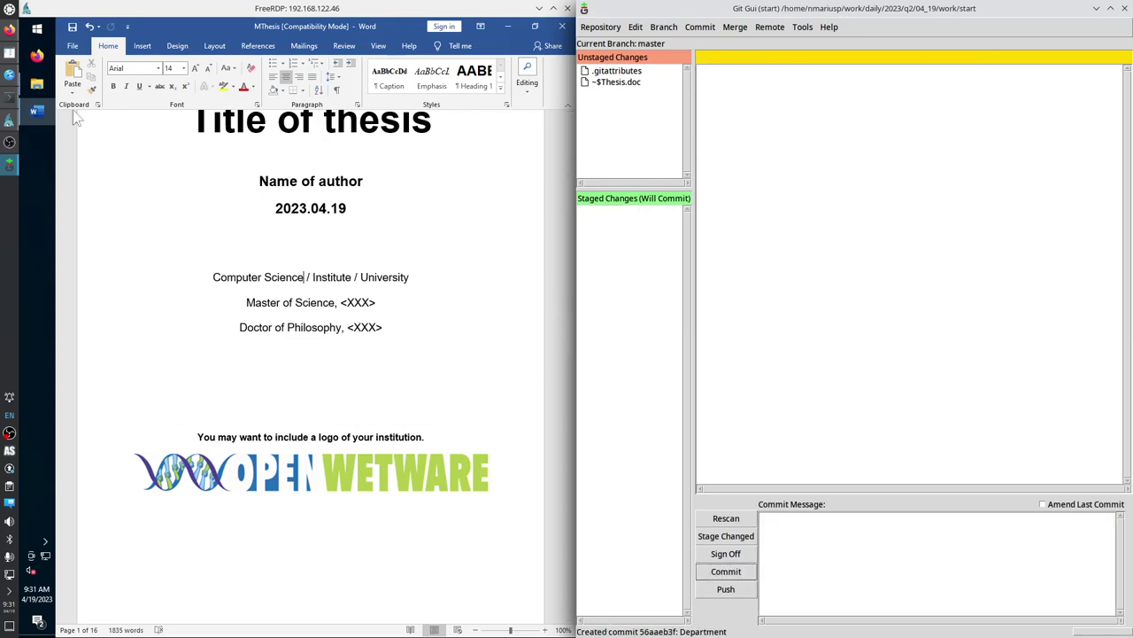
From Krusader, enter the .git folder and open its config file in Kate via quick search 'con'.
left_click(9, 53)
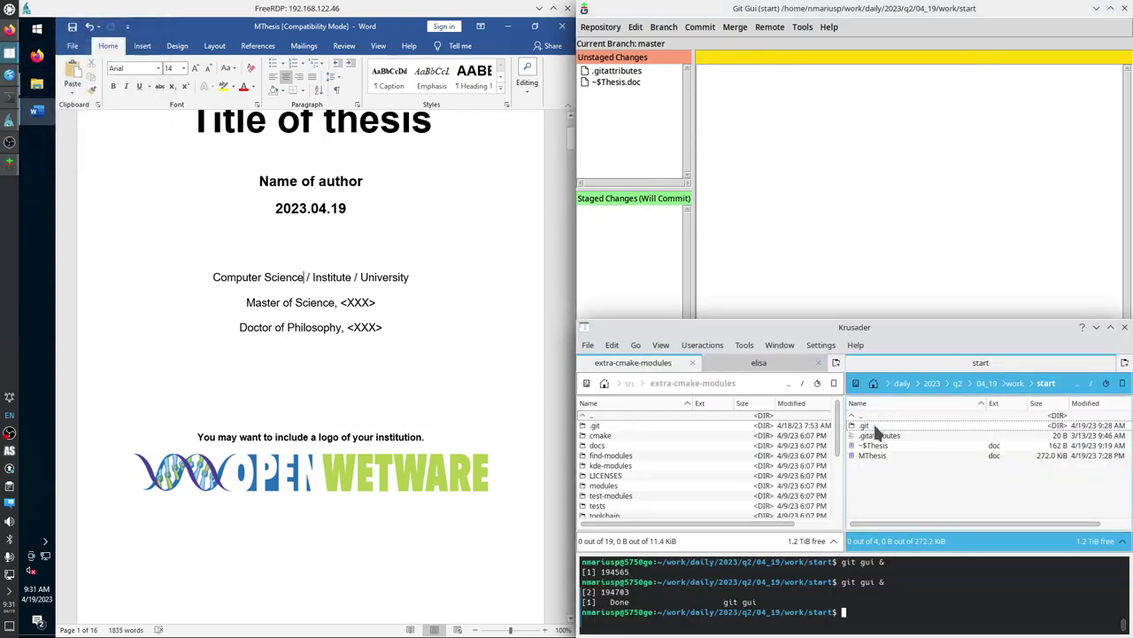
mouse_move(868, 431)
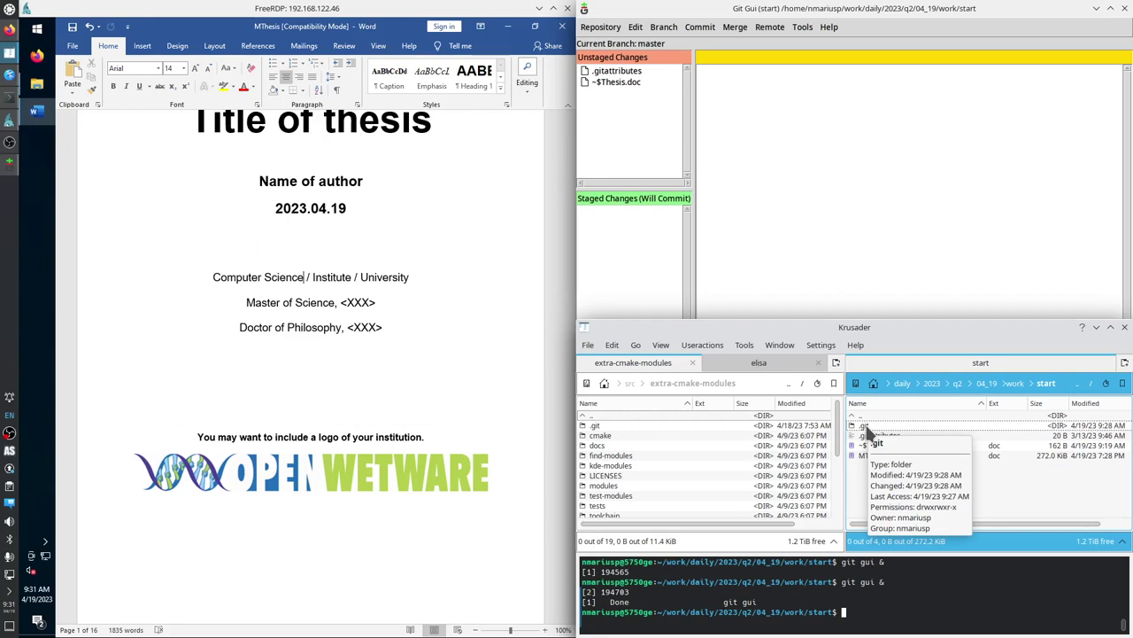
key("Return")
left_click(869, 426)
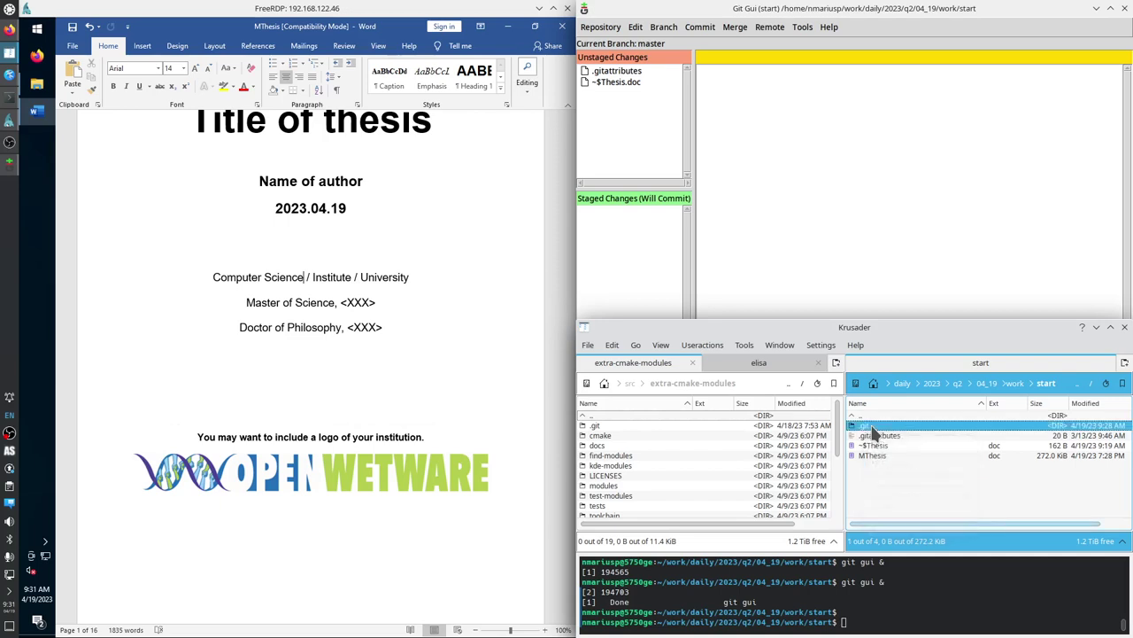
double_click(873, 429)
type("con")
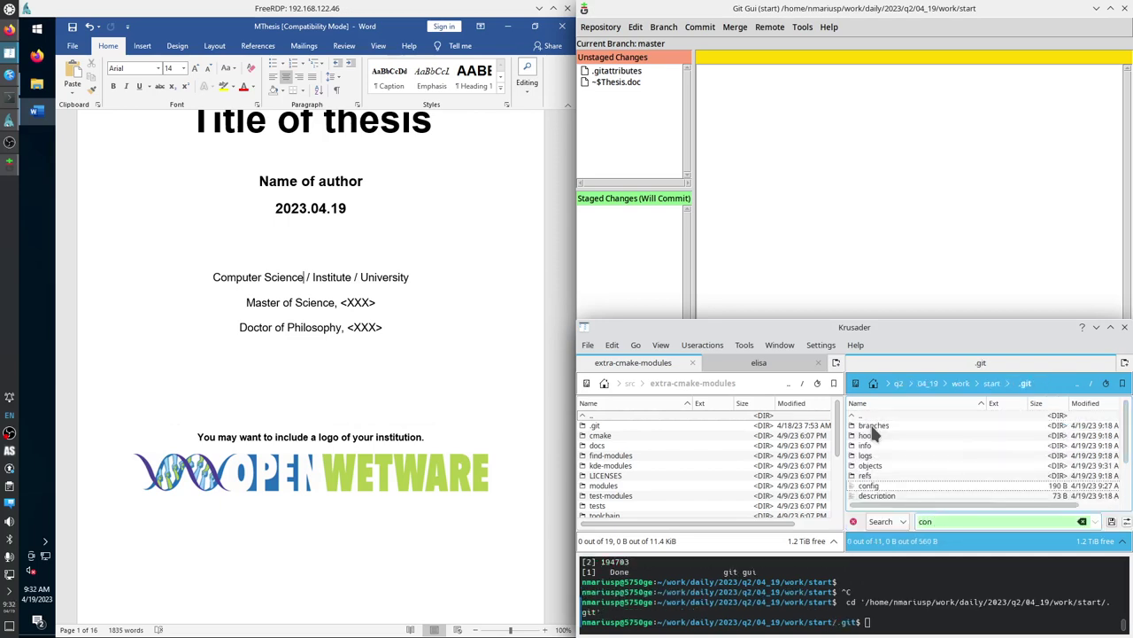
key("Return")
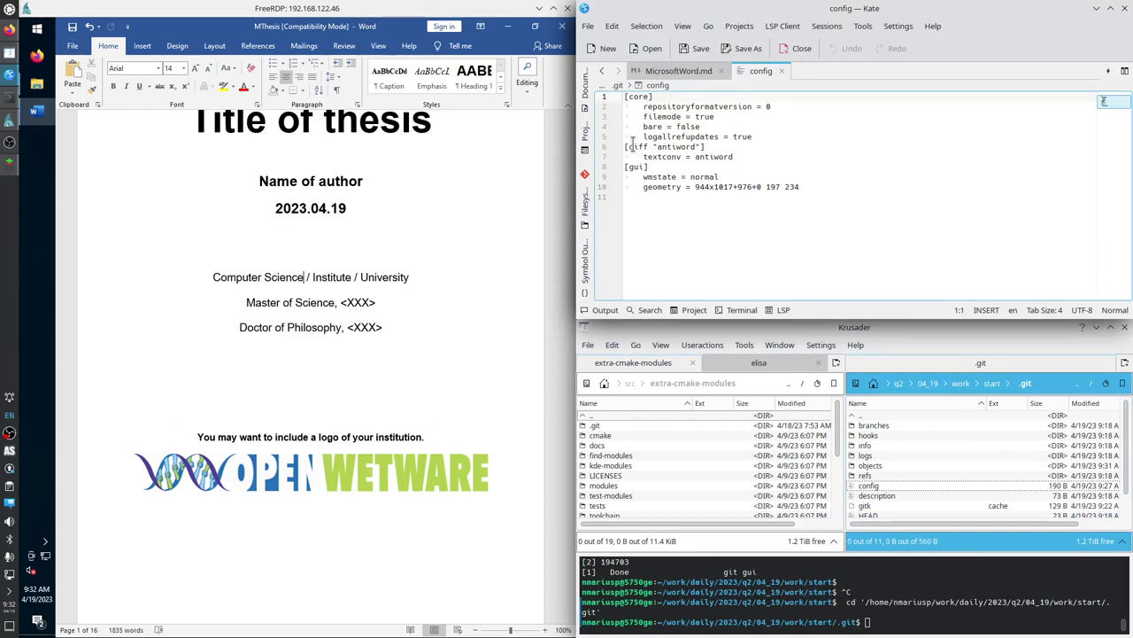
Highlight the [diff "antiword"] header and the textconv = antiword entry in the config file.
double_click(636, 146)
double_click(671, 147)
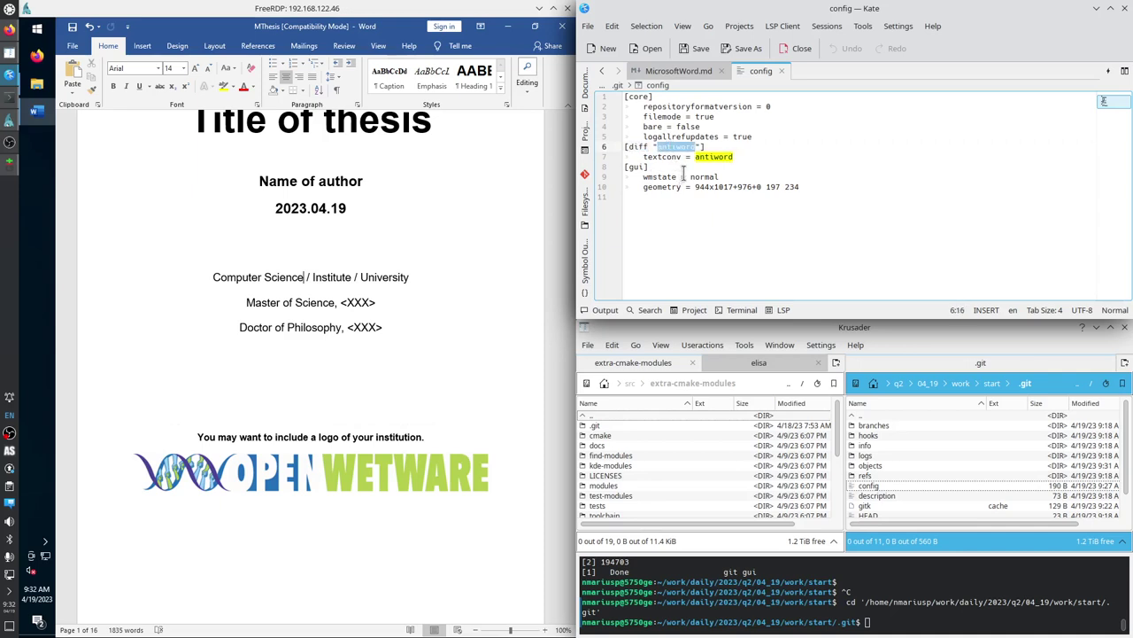
double_click(661, 157)
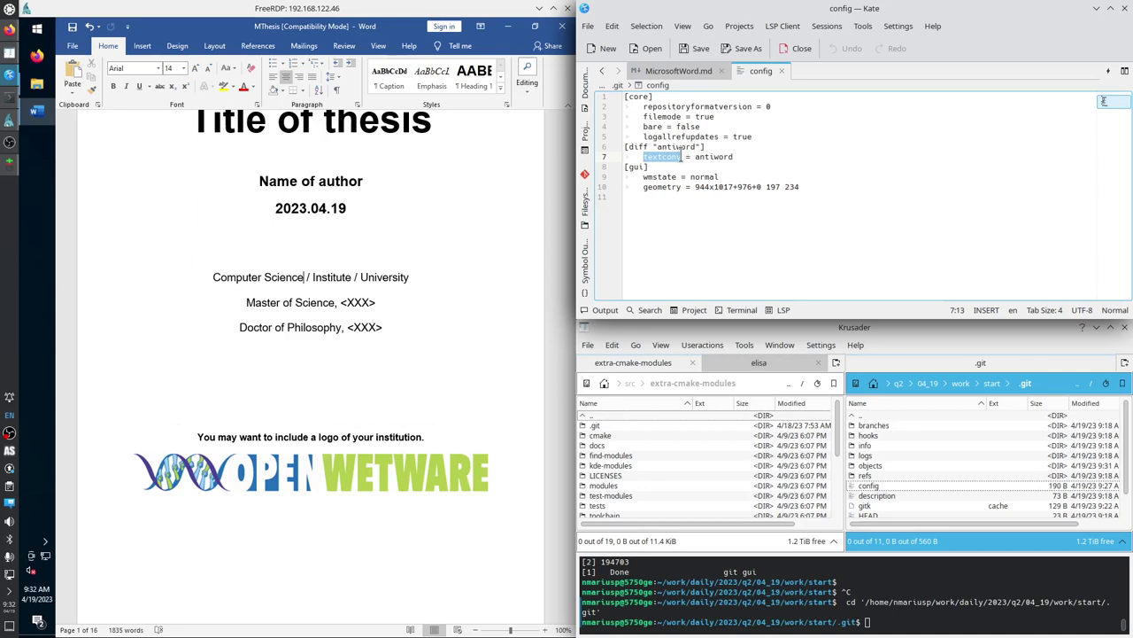
double_click(714, 157)
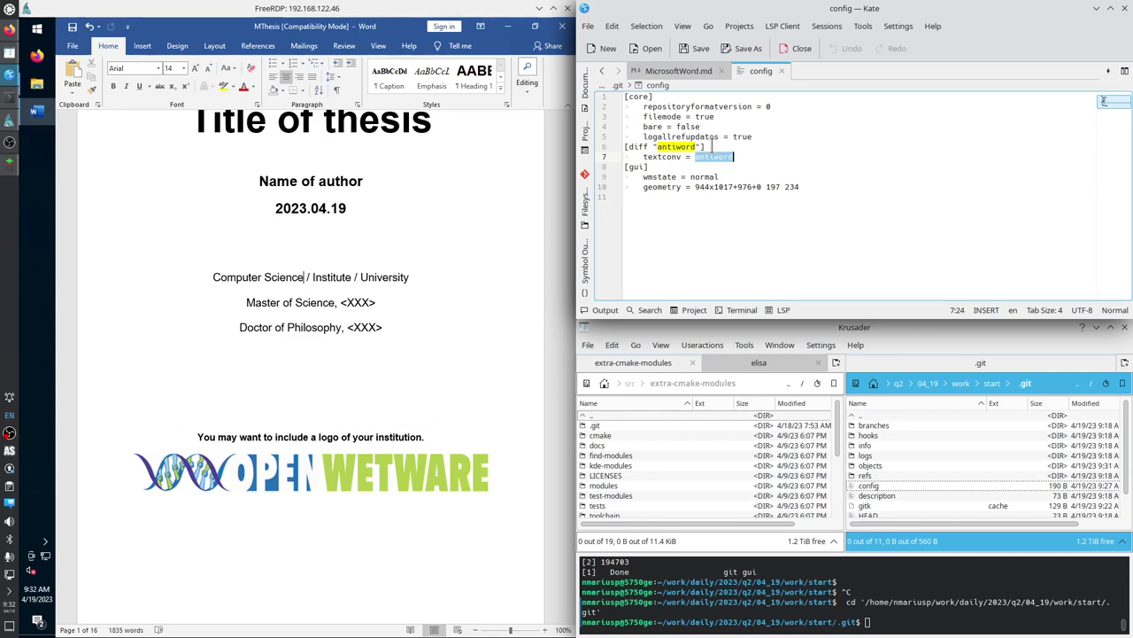
left_click_drag(713, 147, 625, 148)
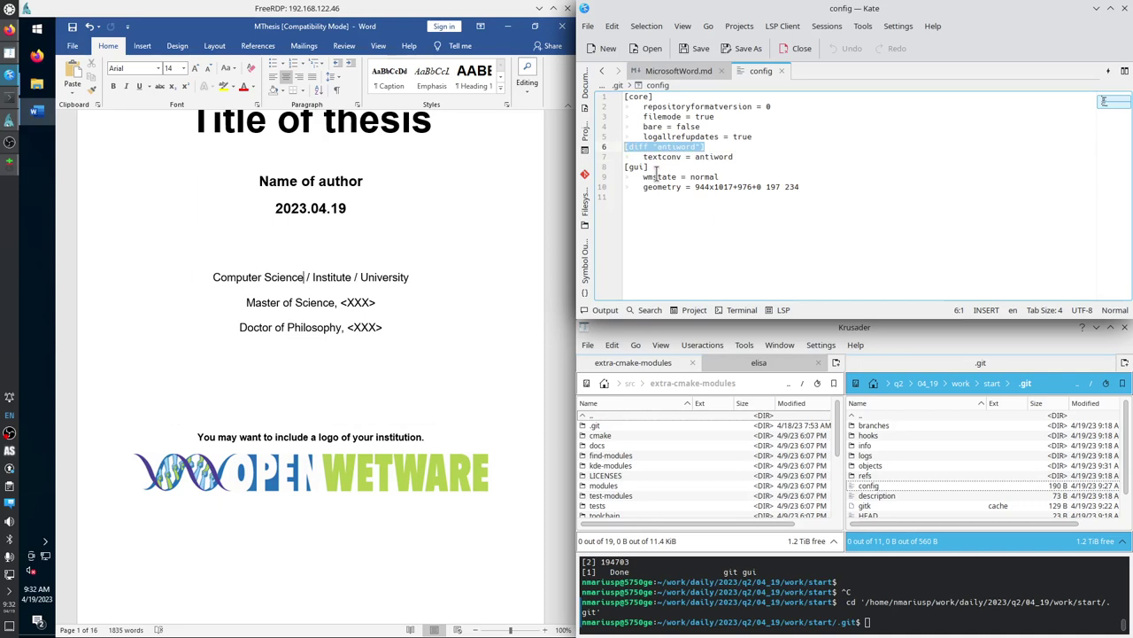
double_click(714, 157)
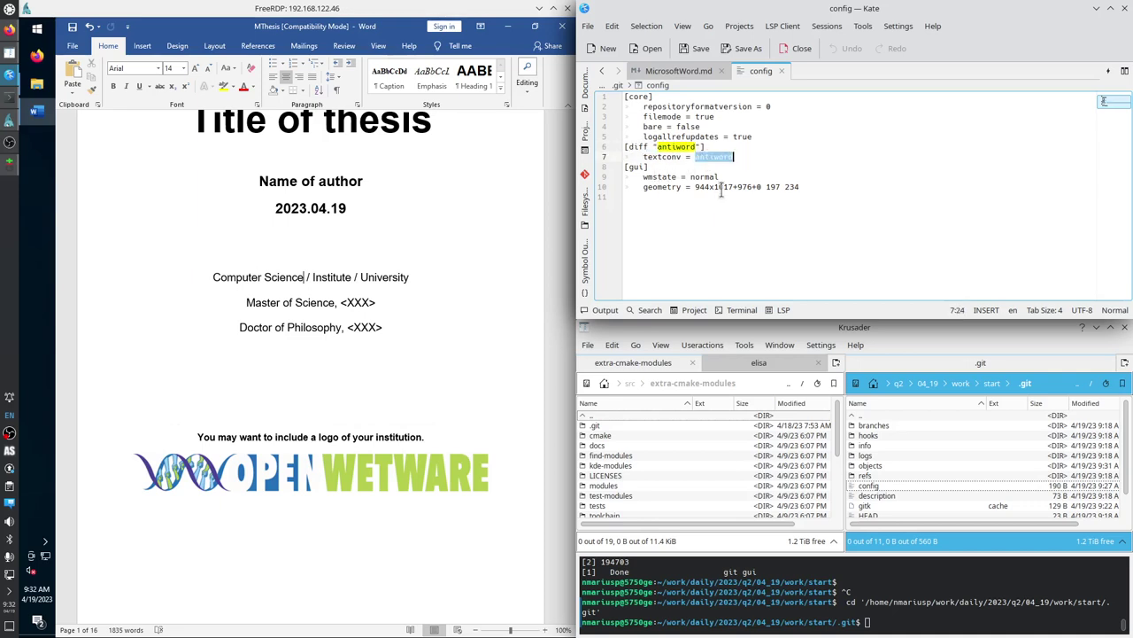
double_click(670, 157)
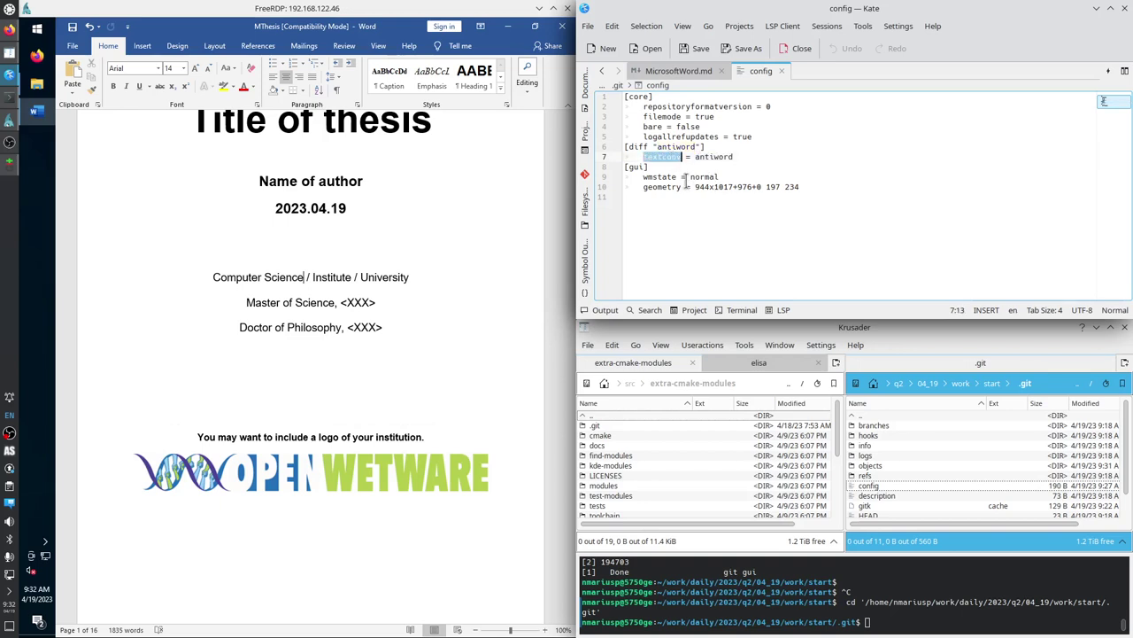
Close the config tab and open the start folder's .gitattributes in Kate.
left_click(781, 71)
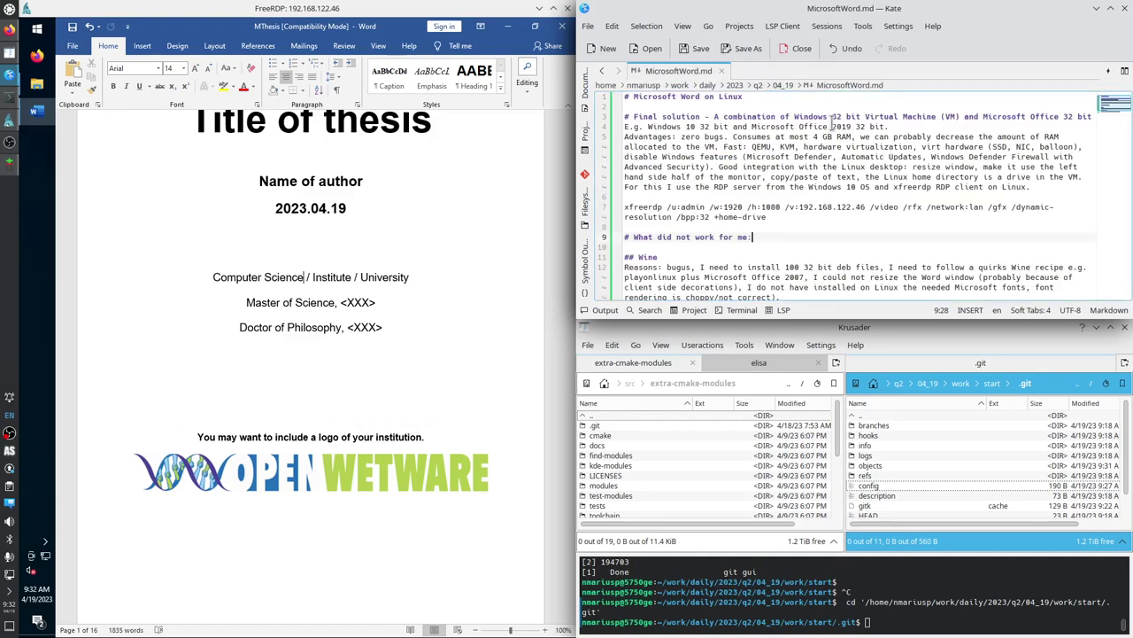
double_click(864, 415)
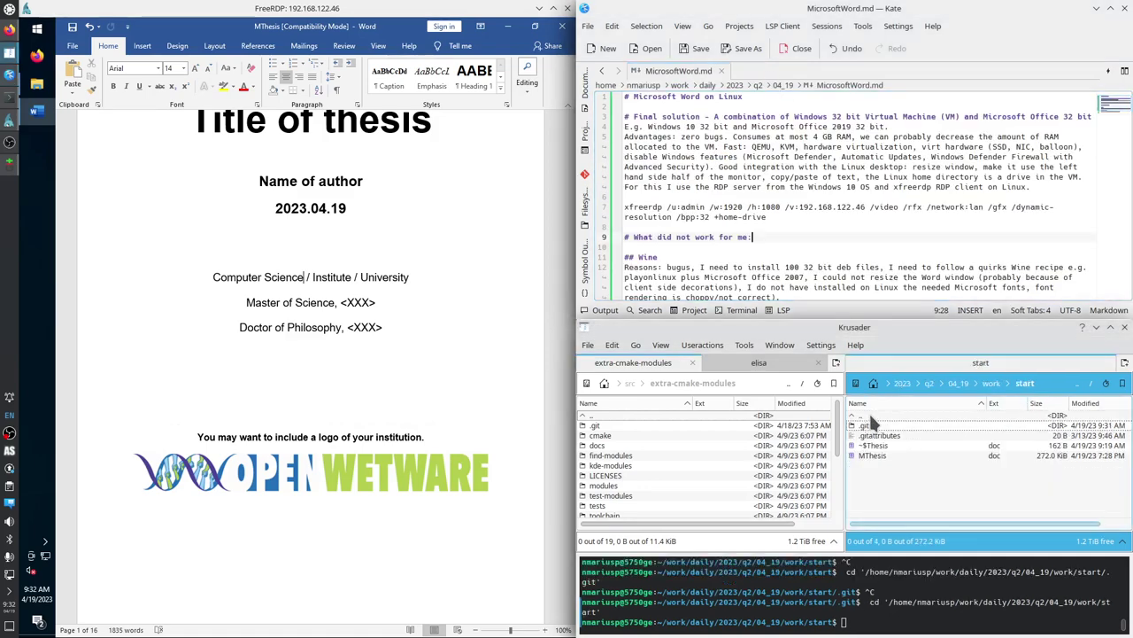
left_click(874, 436)
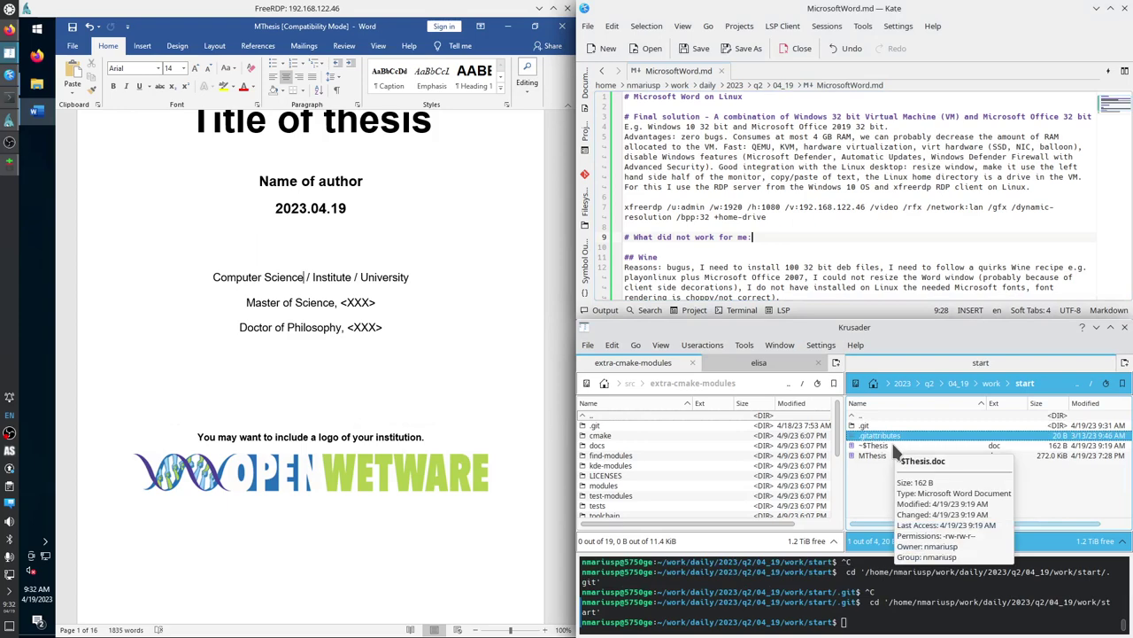
key("Return")
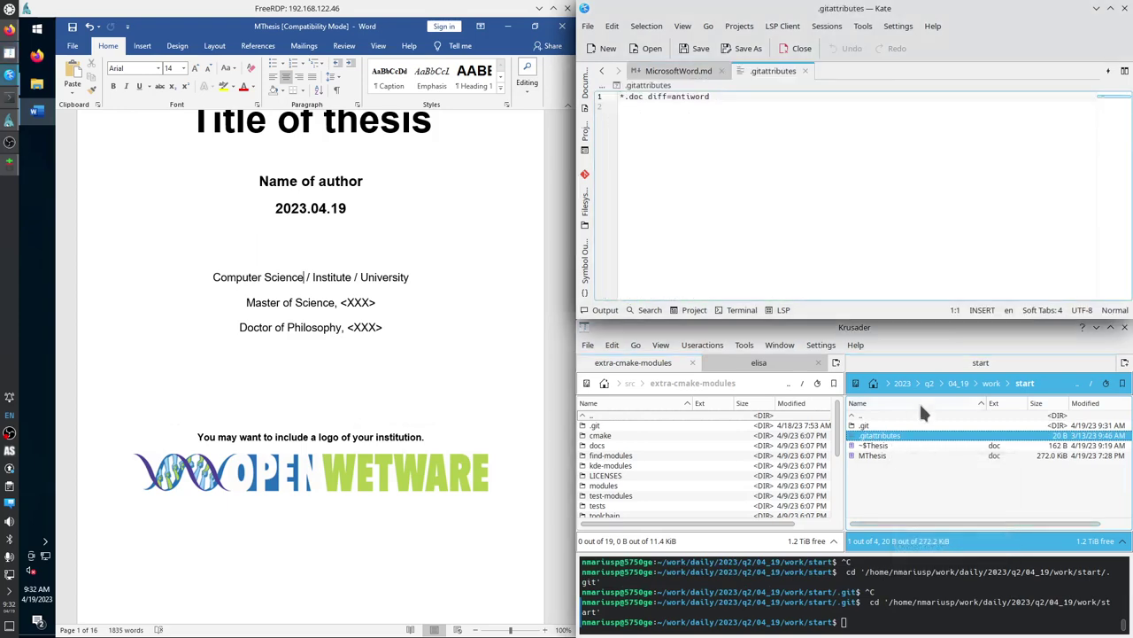
Mark the '*.doc' pattern and 'diff=antiword' attribute, then close .gitattributes unchanged.
left_click(634, 97)
left_click_drag(634, 97, 620, 99)
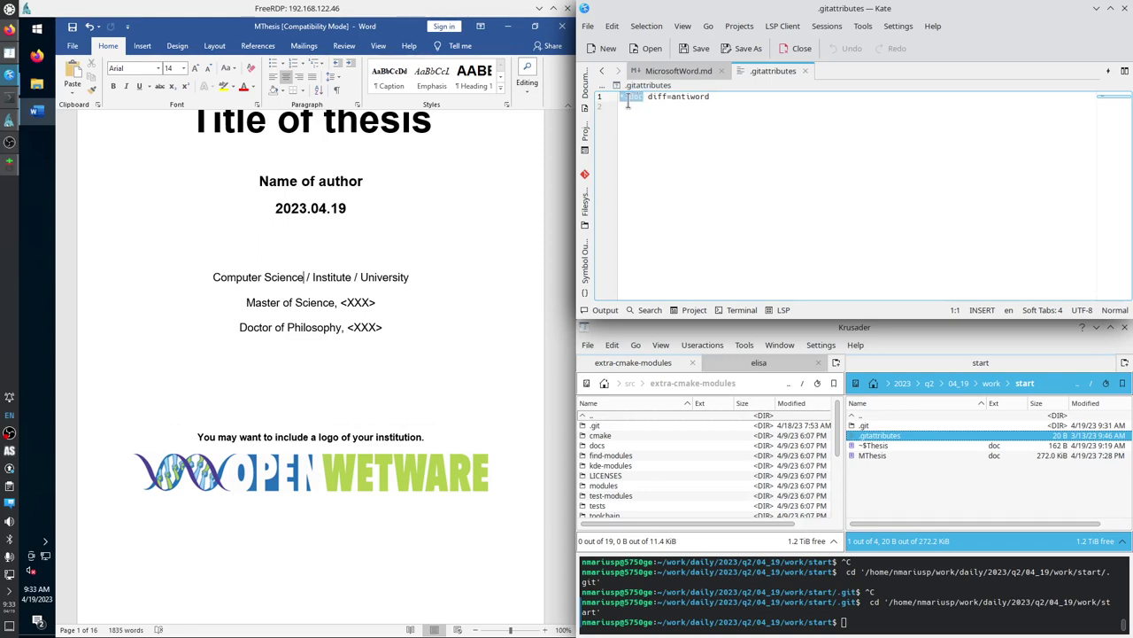
left_click(649, 97)
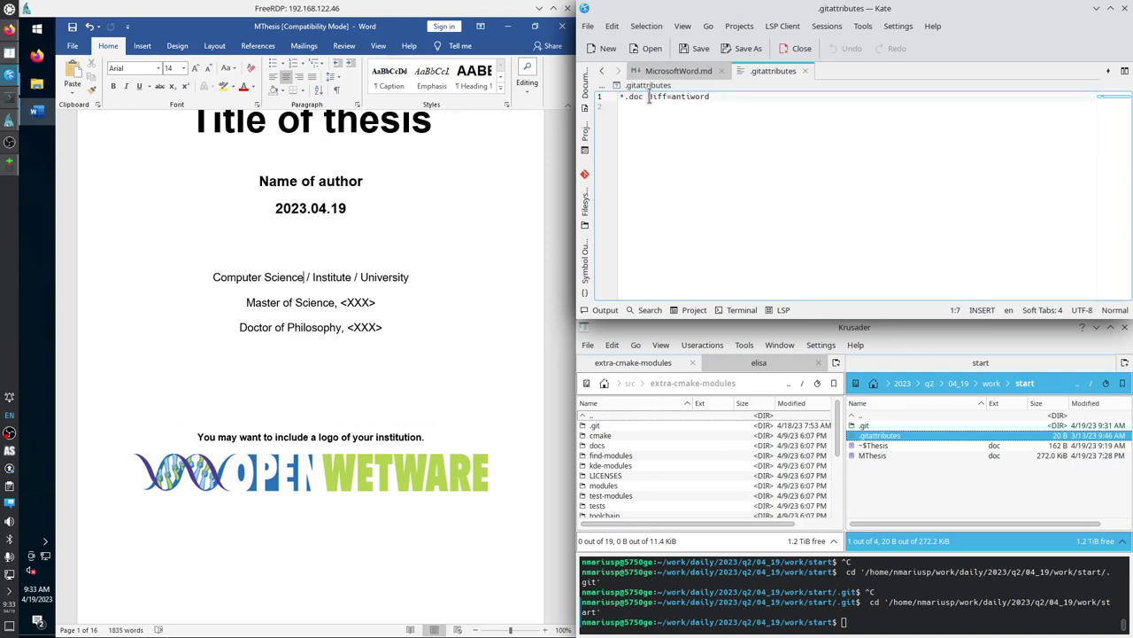
left_click_drag(649, 97, 711, 98)
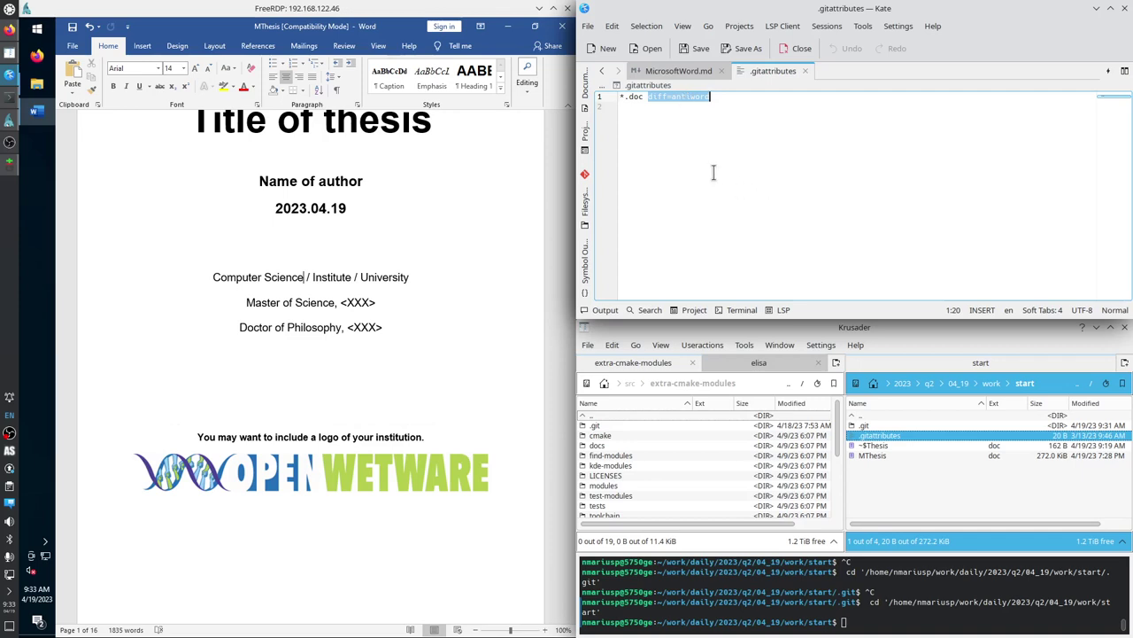
left_click(805, 69)
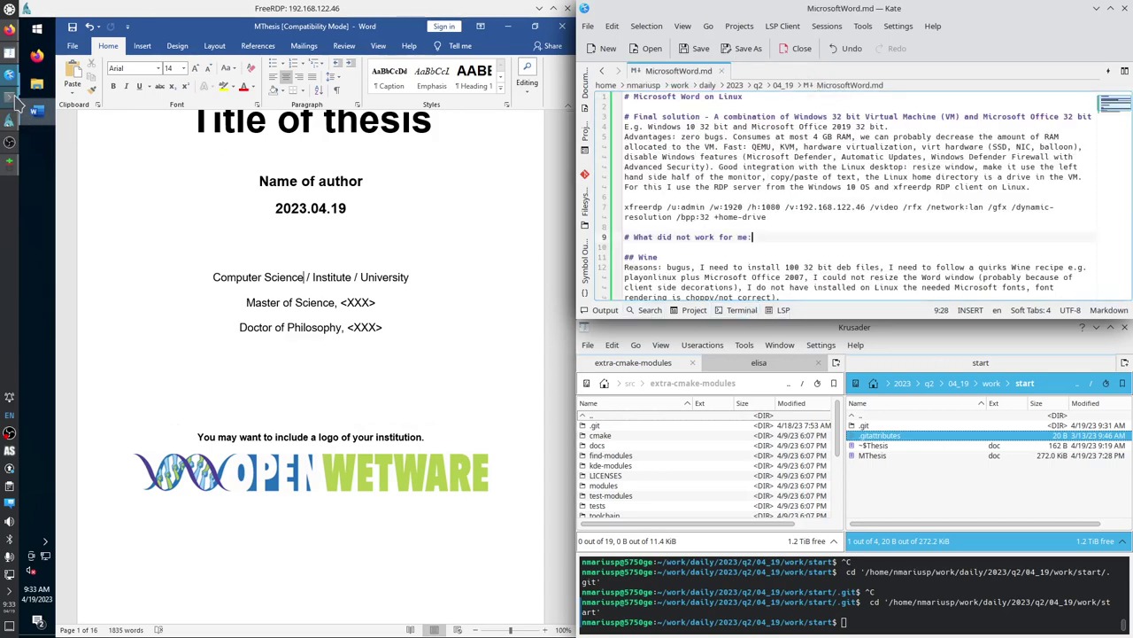
Run 'sudo apt install antiword' in Konsole, confirming 0.37-16 is already installed, then minimize it.
left_click(13, 100)
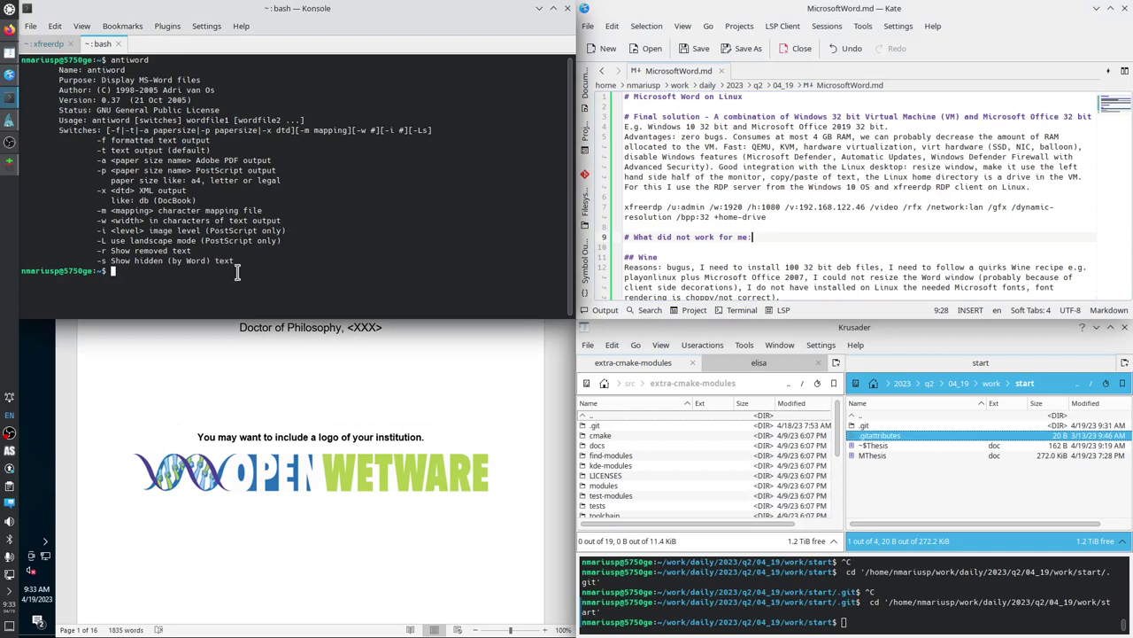
type("sudo apt install antiword")
key("Return")
key("Return")
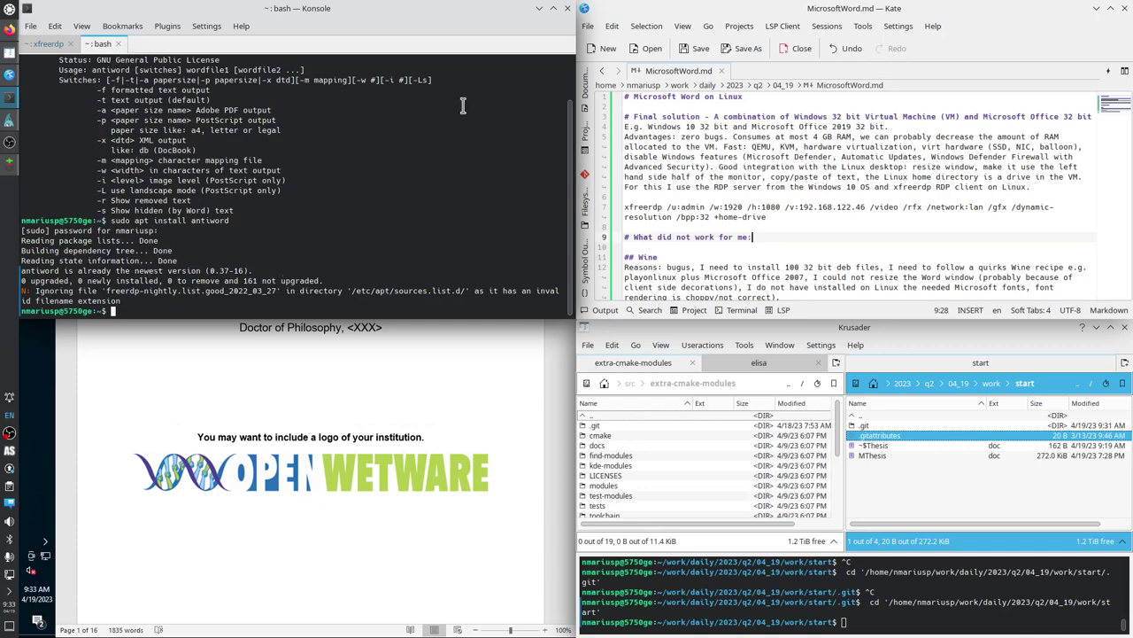
left_click(540, 11)
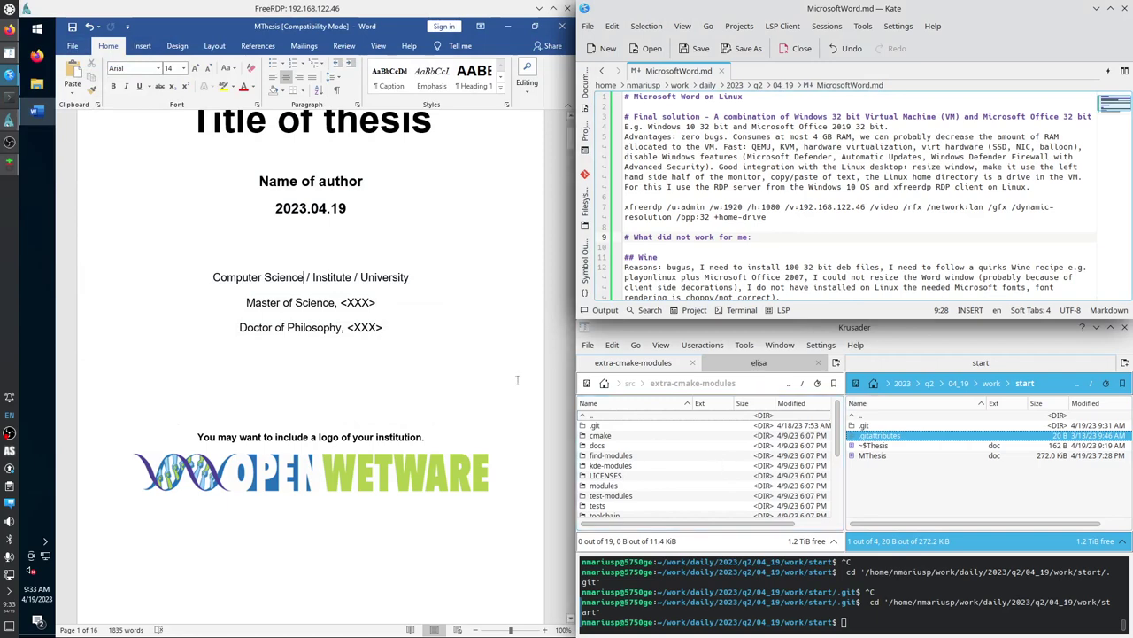
Close Word, bring up Git Gui and rescan the repository for changes.
left_click(562, 26)
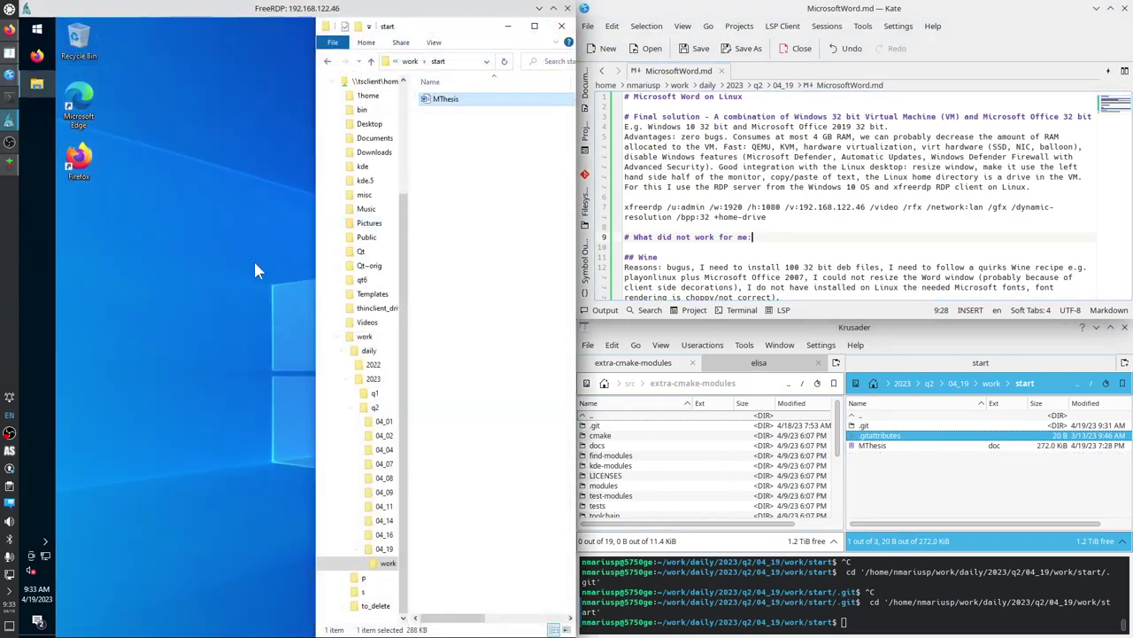
left_click(9, 168)
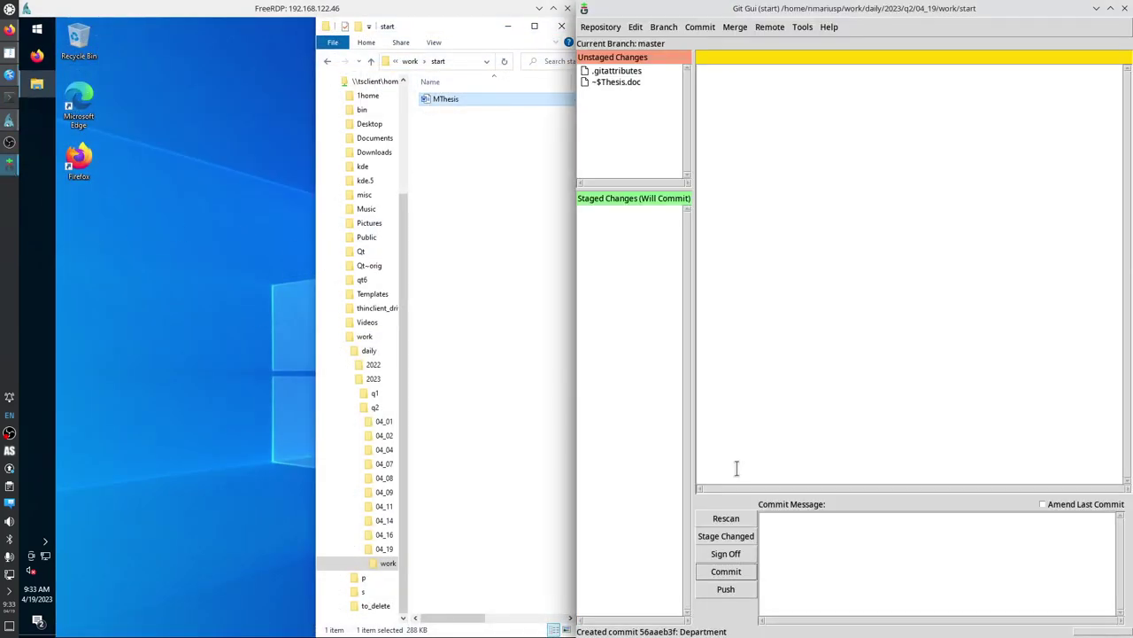
left_click(724, 518)
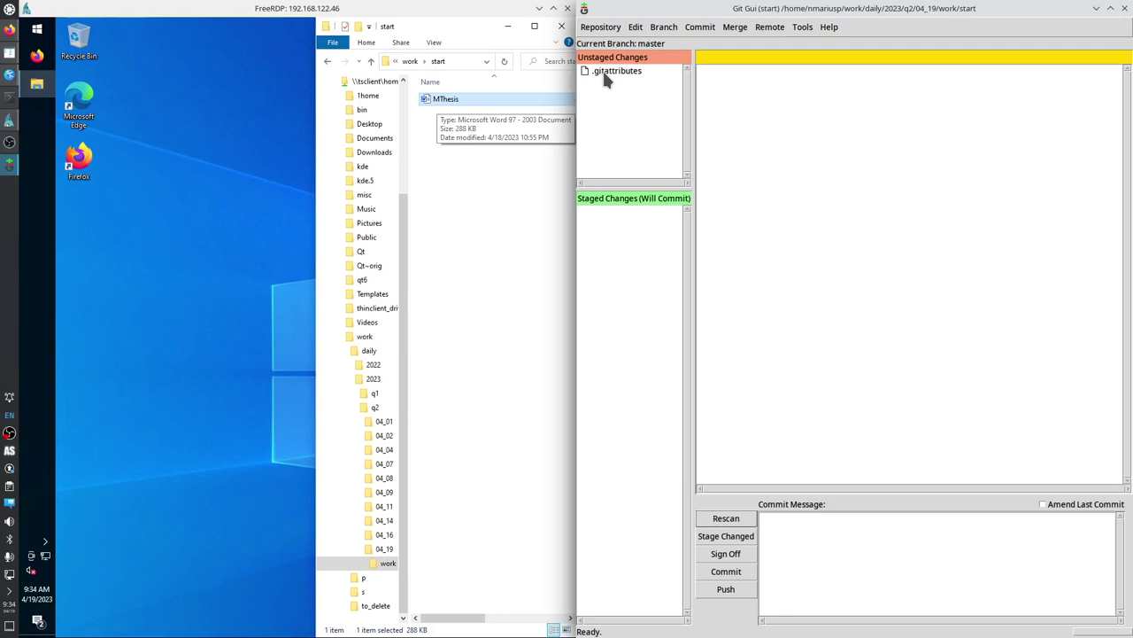
Stage .gitattributes and commit it with the message 'Use antiword'.
left_click(607, 78)
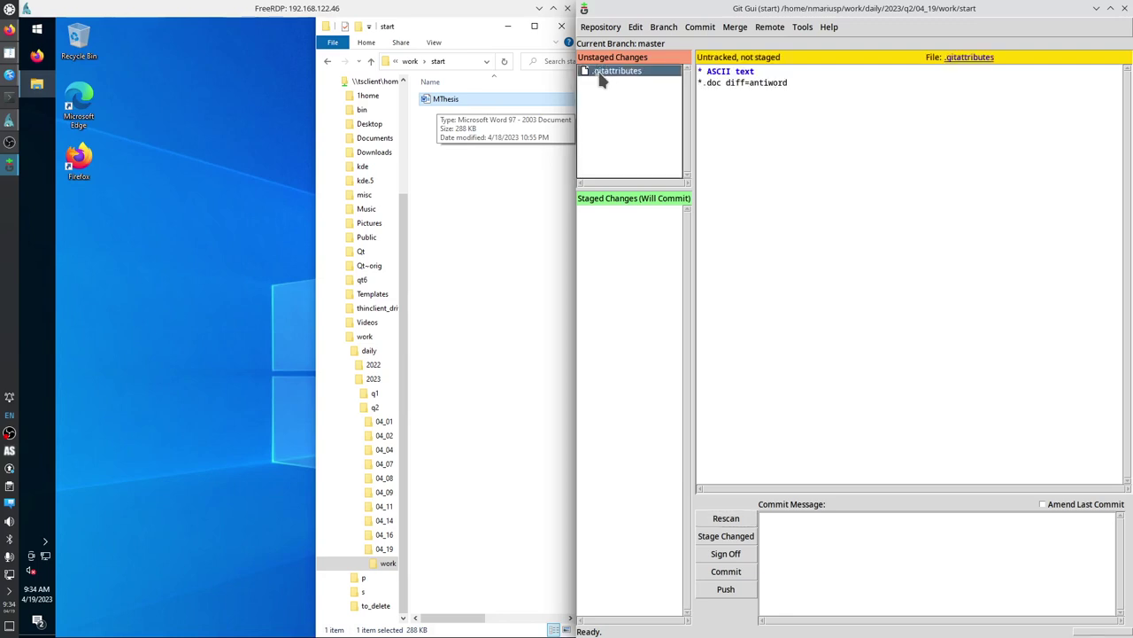
left_click(586, 73)
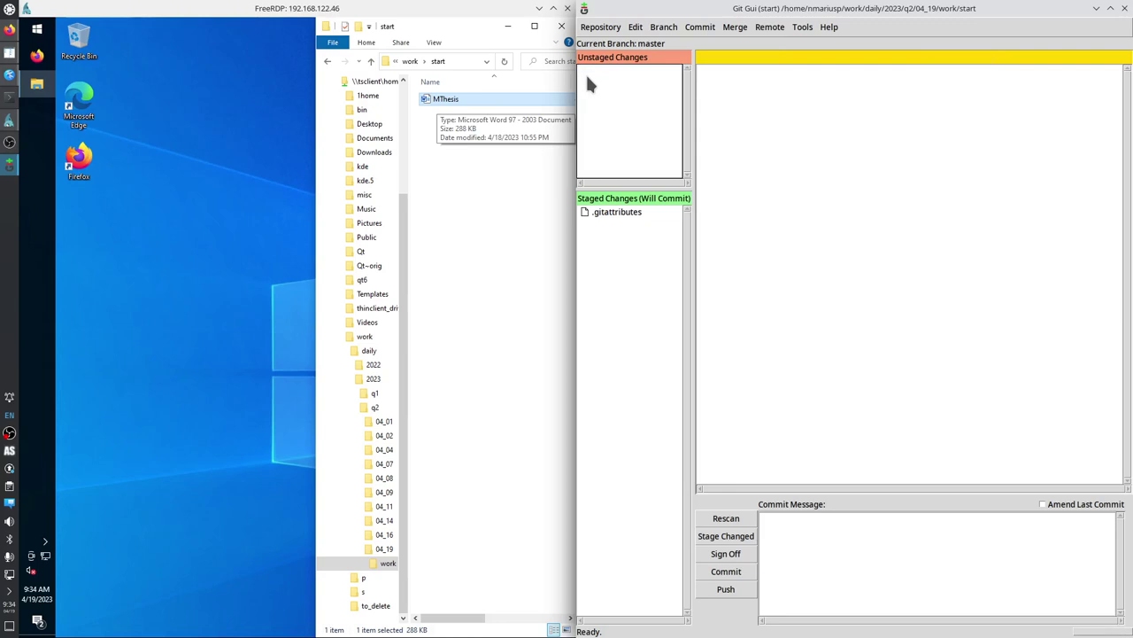
left_click(630, 216)
left_click(802, 539)
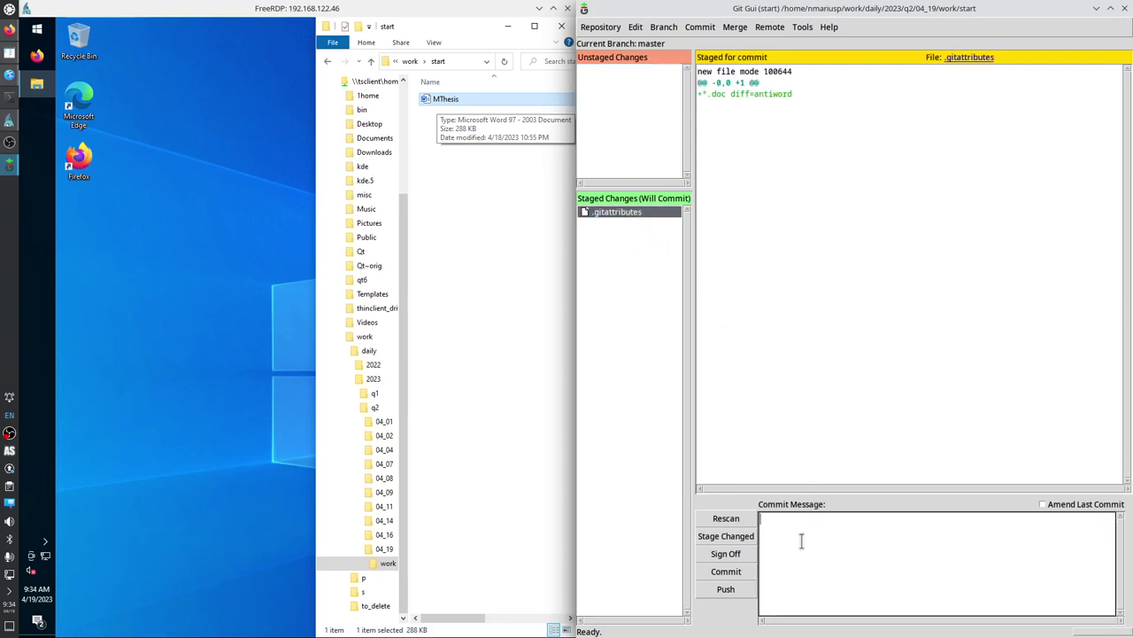
type("Use antiword")
left_click(748, 574)
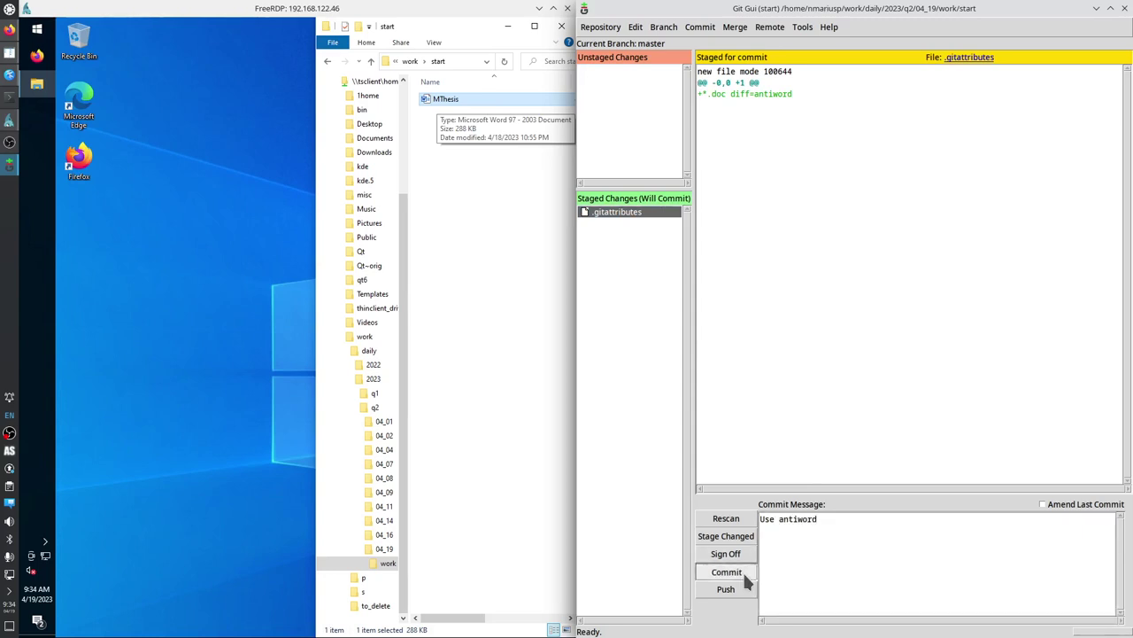
left_click(600, 27)
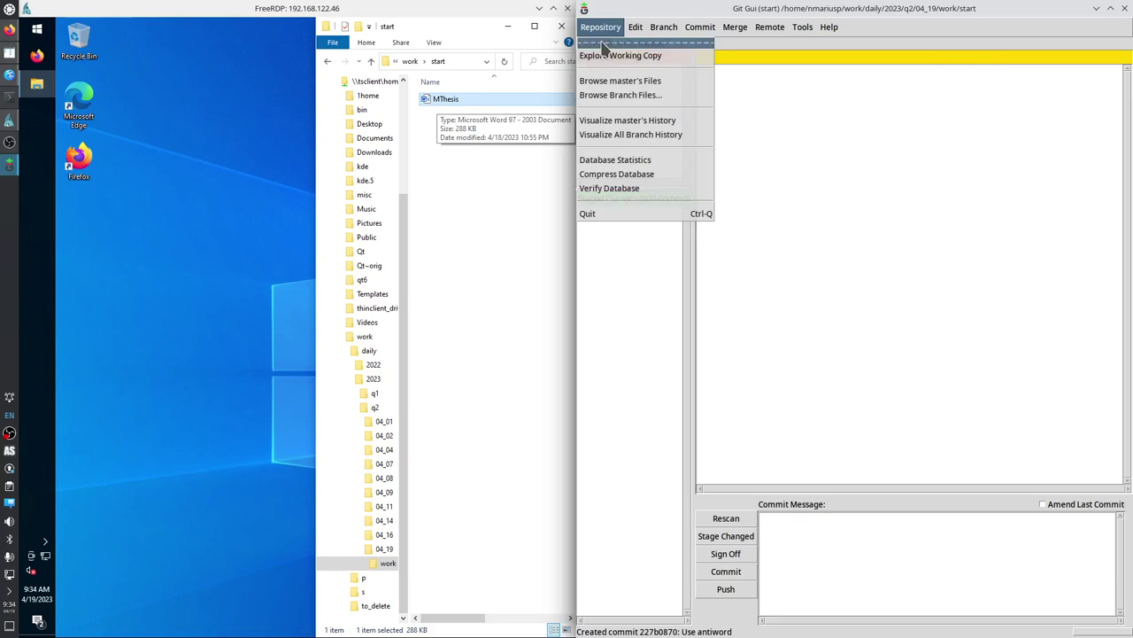
left_click(638, 135)
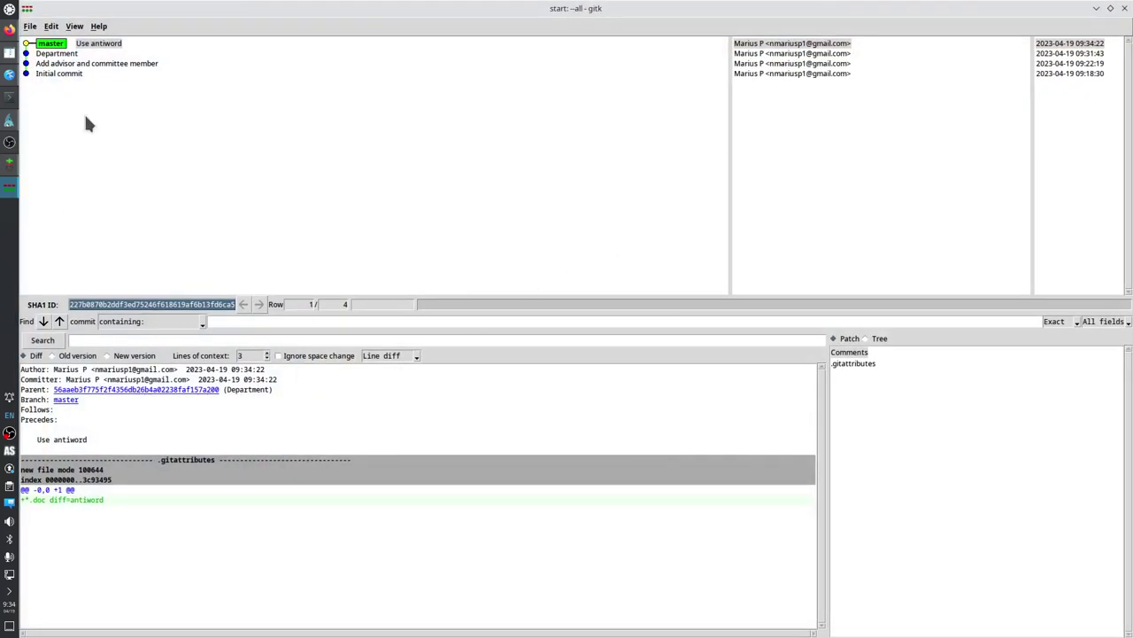
left_click(72, 75)
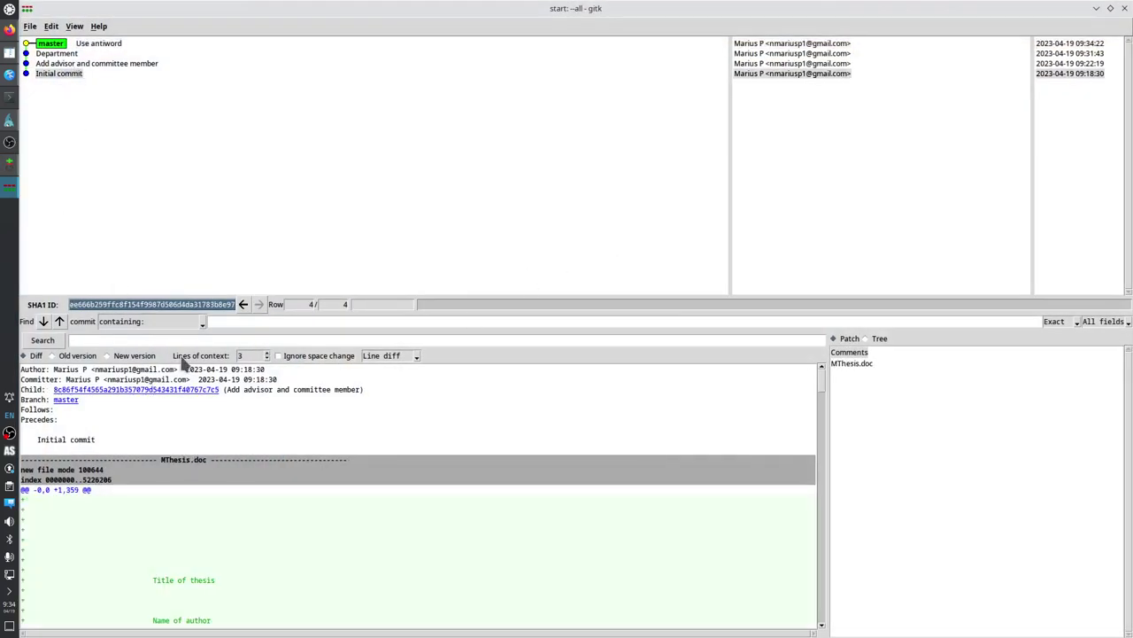
left_click_drag(207, 330, 231, 151)
left_click(86, 64)
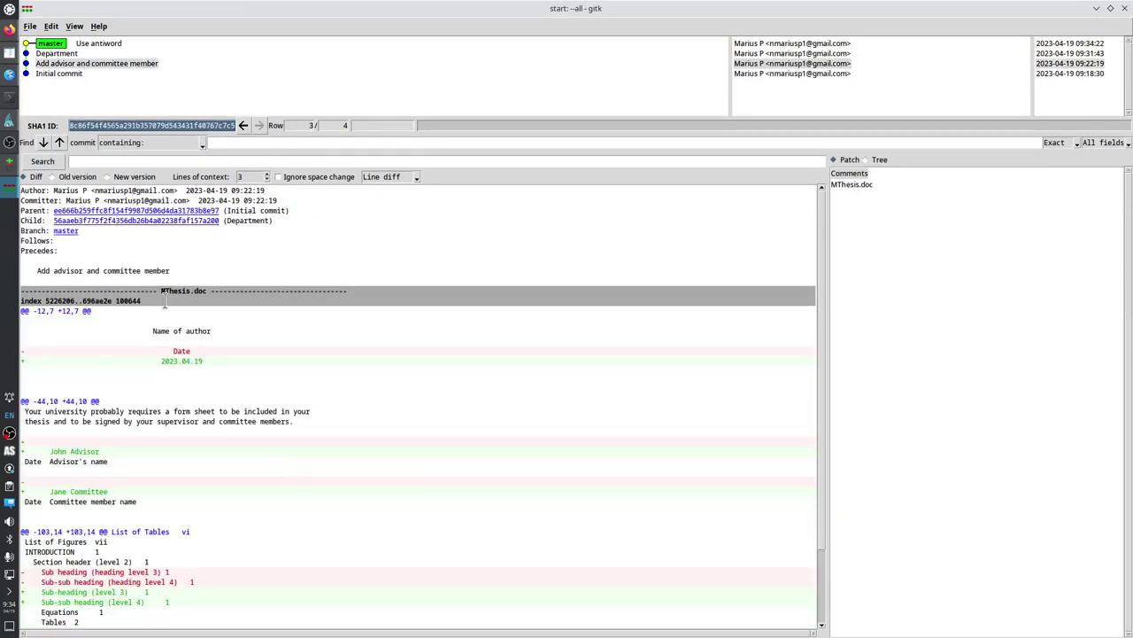
left_click(60, 54)
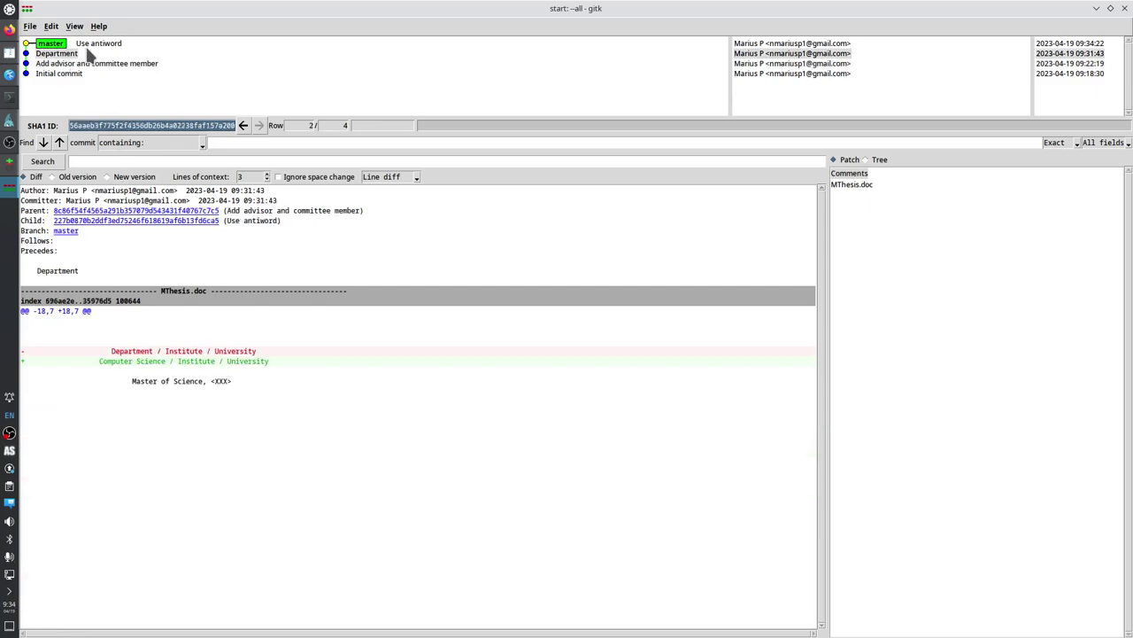
left_click(91, 45)
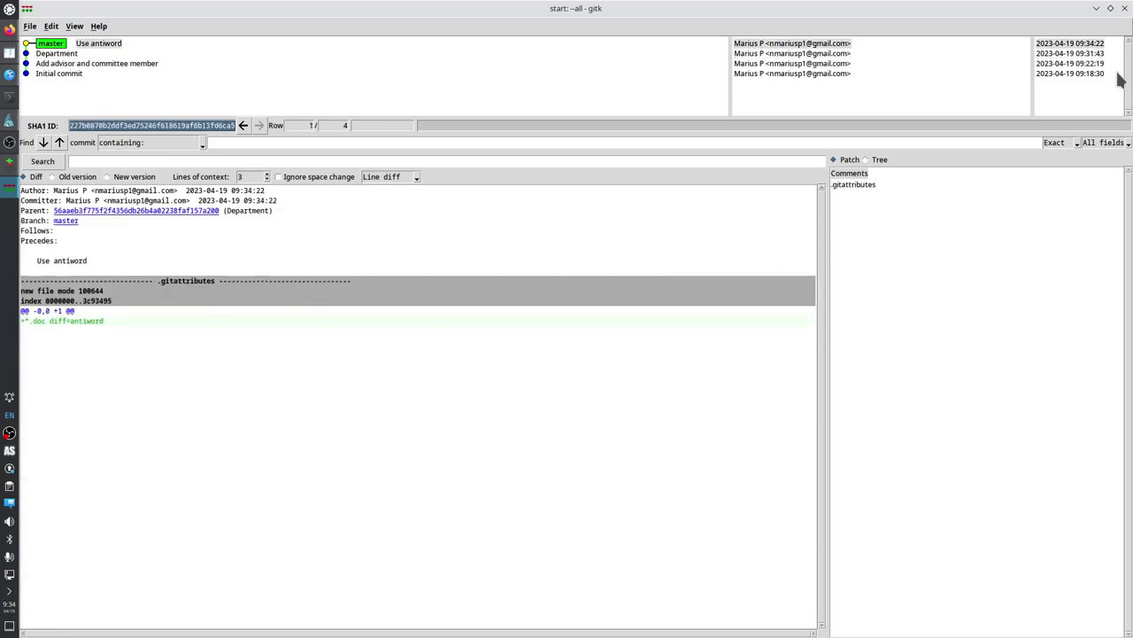
left_click(1124, 8)
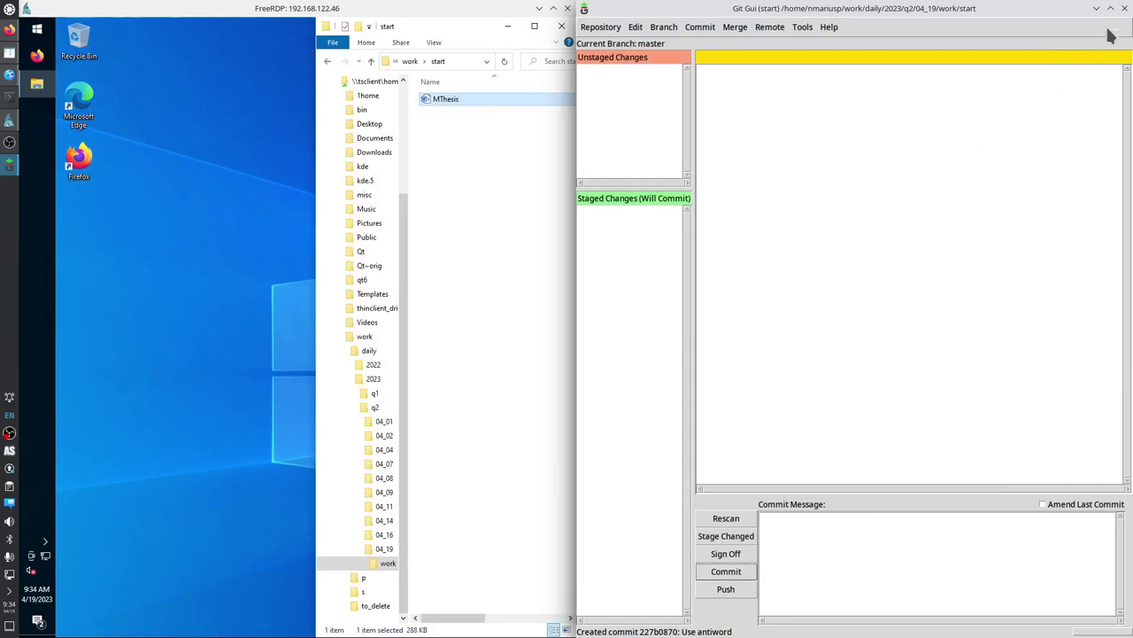
Close Git Gui and open MThesis from File Explorer in Word.
left_click(1125, 8)
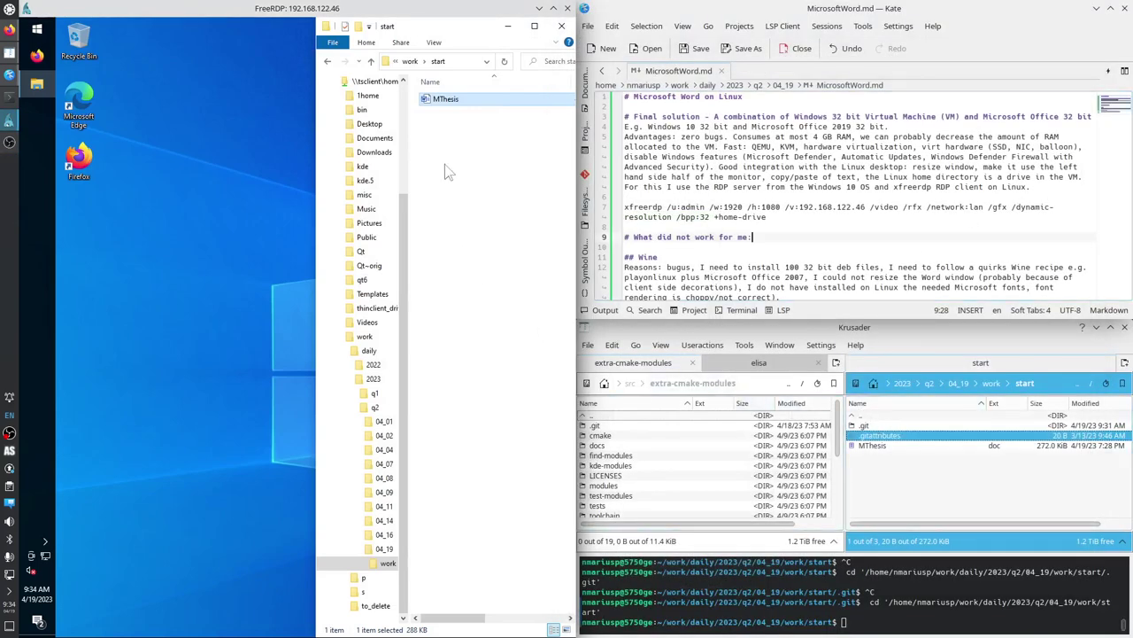
double_click(448, 100)
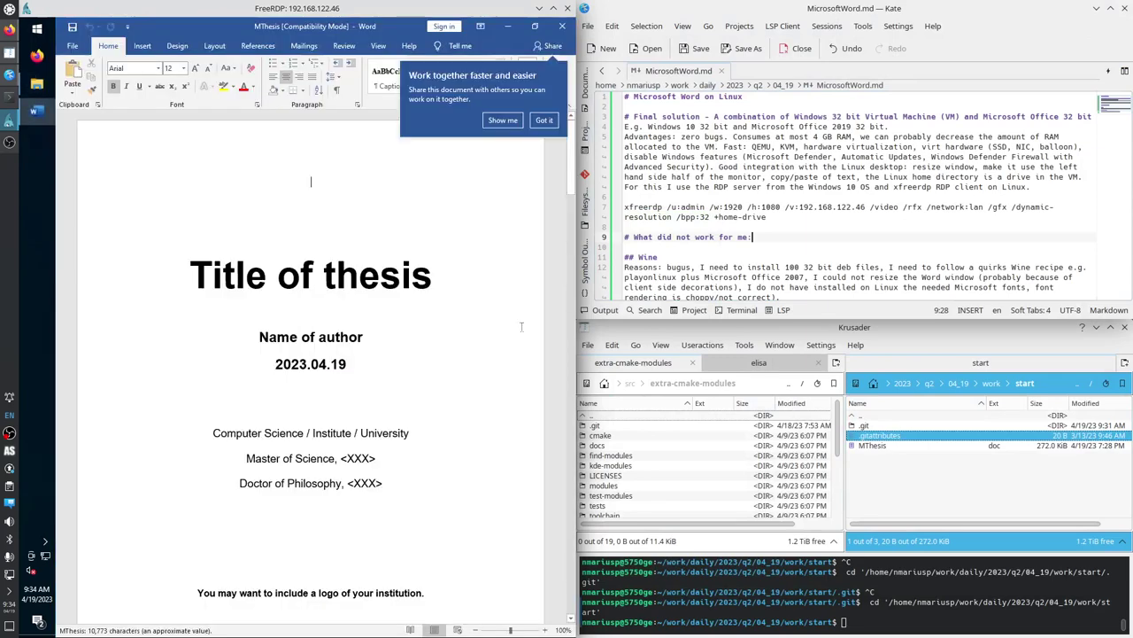
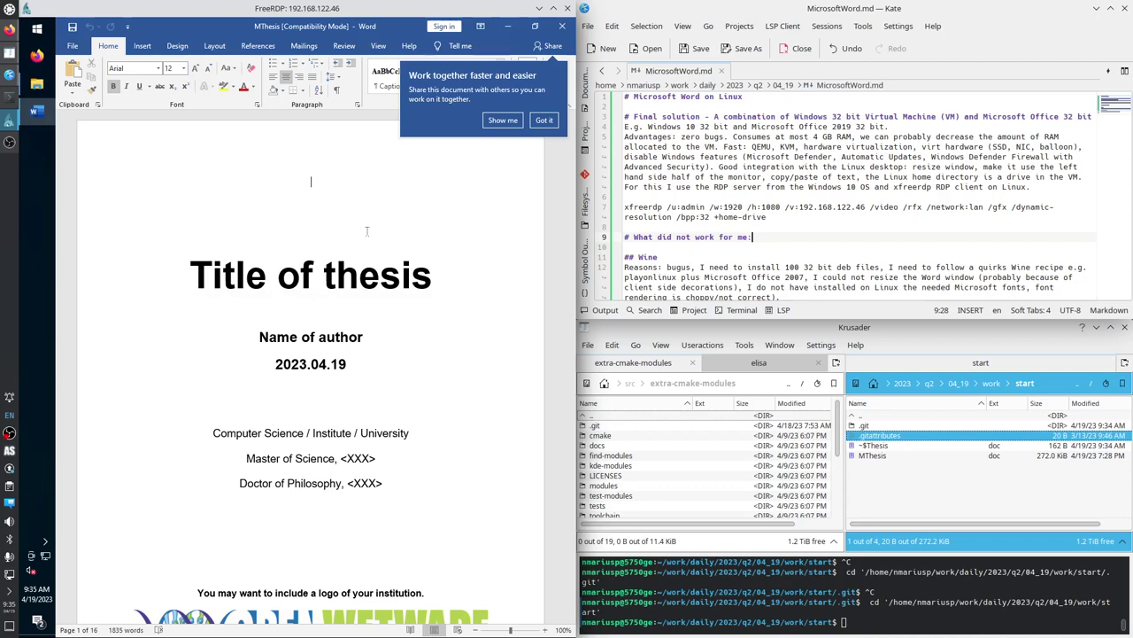
In the notes, highlight 'Windows 10 32 bit', 'hardware virtualization' and 'virt hardware'.
left_click(798, 224)
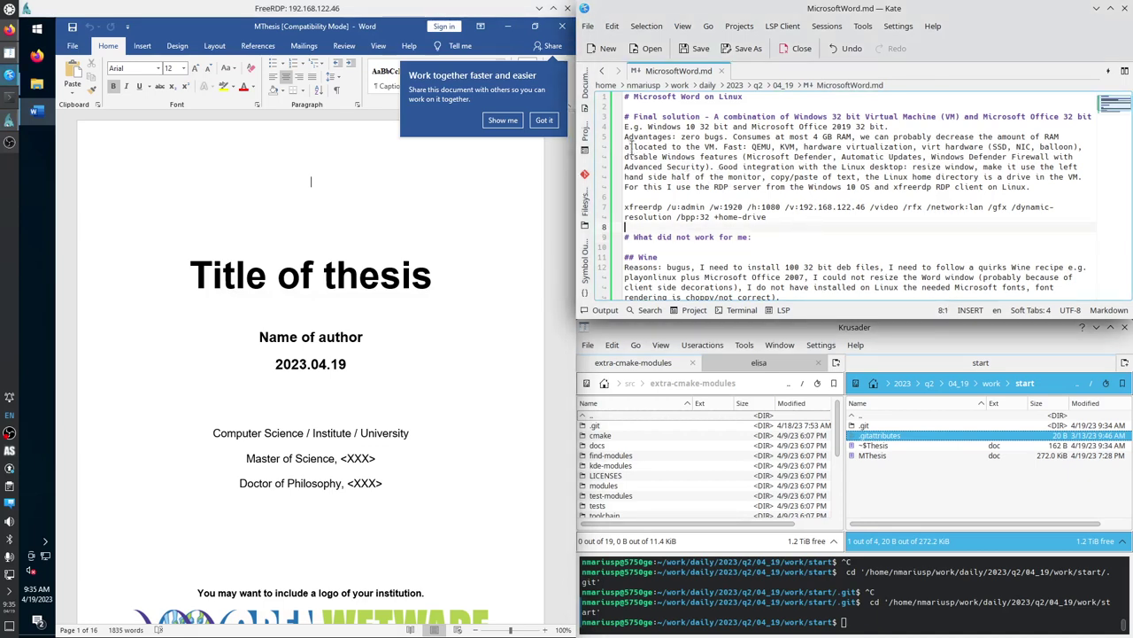
left_click(538, 120)
left_click_drag(649, 125, 728, 126)
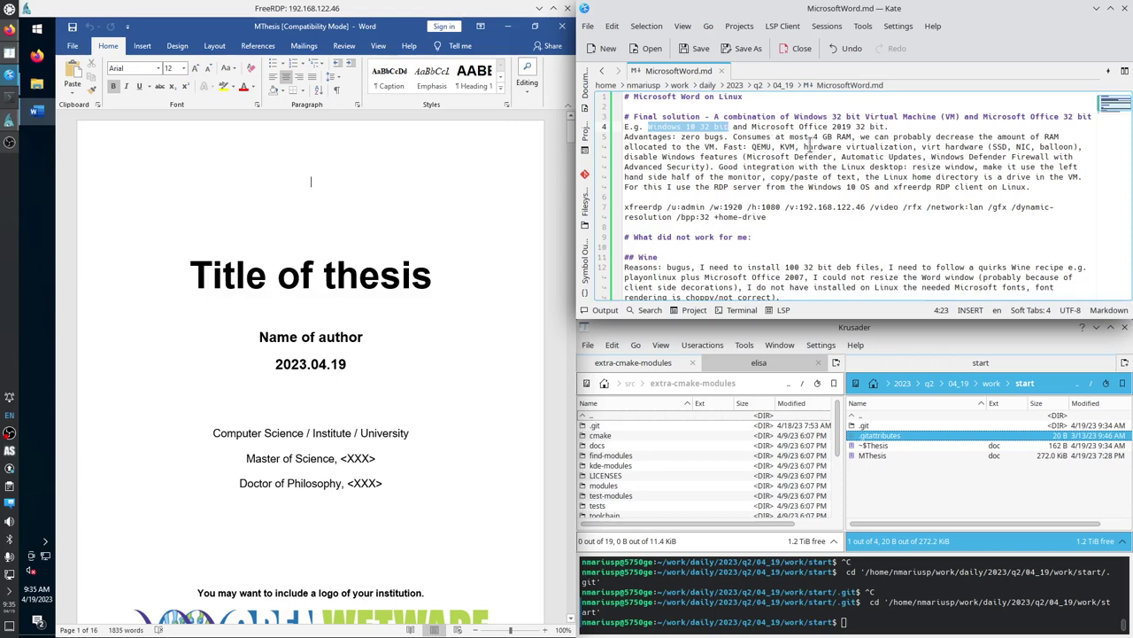
left_click_drag(803, 147, 914, 148)
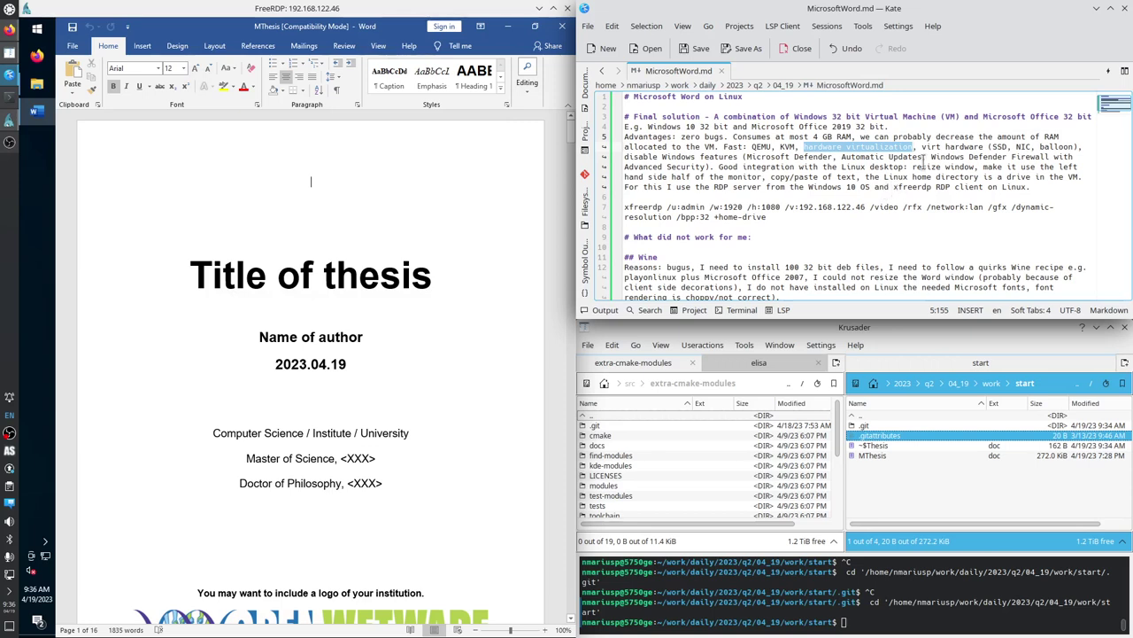
left_click_drag(922, 147, 983, 147)
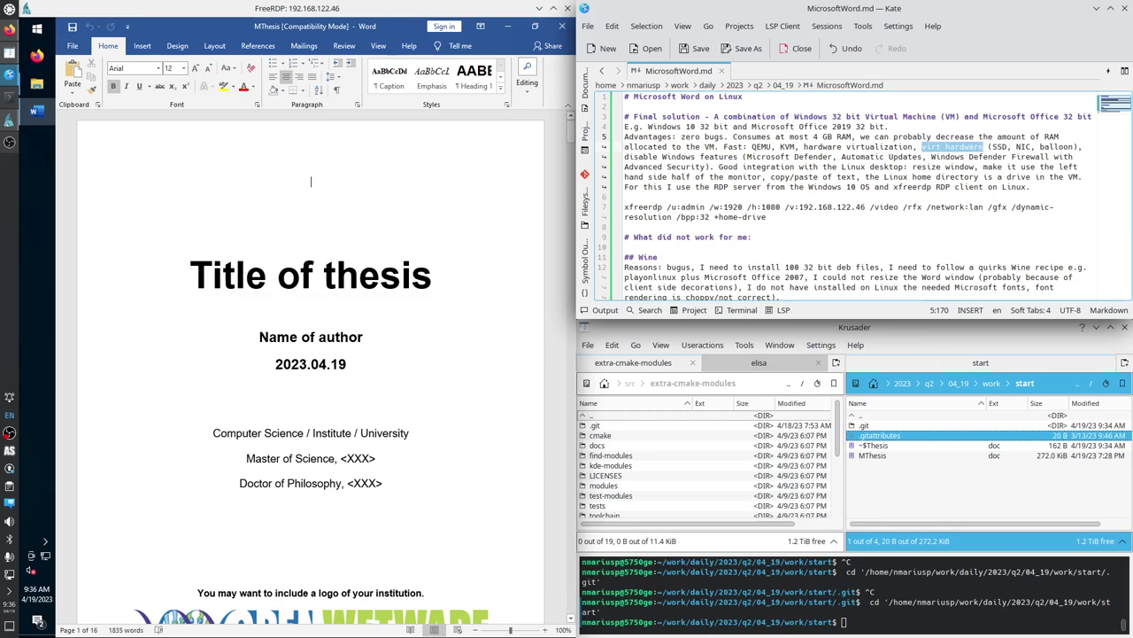
left_click_drag(921, 147, 982, 147)
Highlight the words virt, SSD, NIC and balloon, then the disable Windows features passage.
double_click(936, 147)
double_click(998, 147)
double_click(1024, 147)
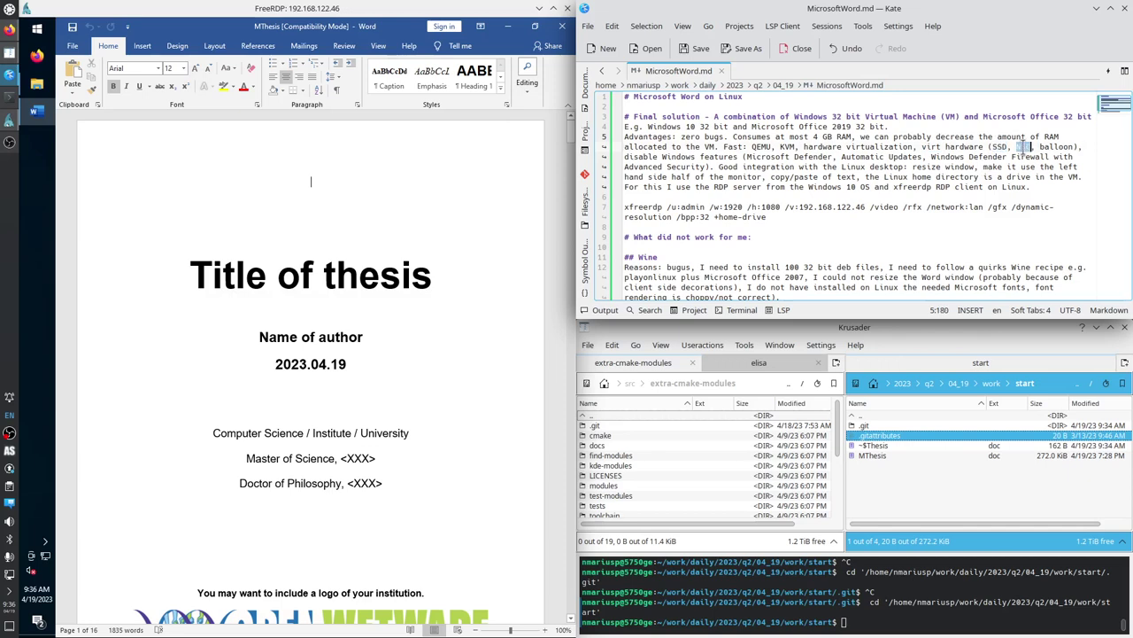
double_click(1058, 146)
left_click_drag(626, 159, 748, 187)
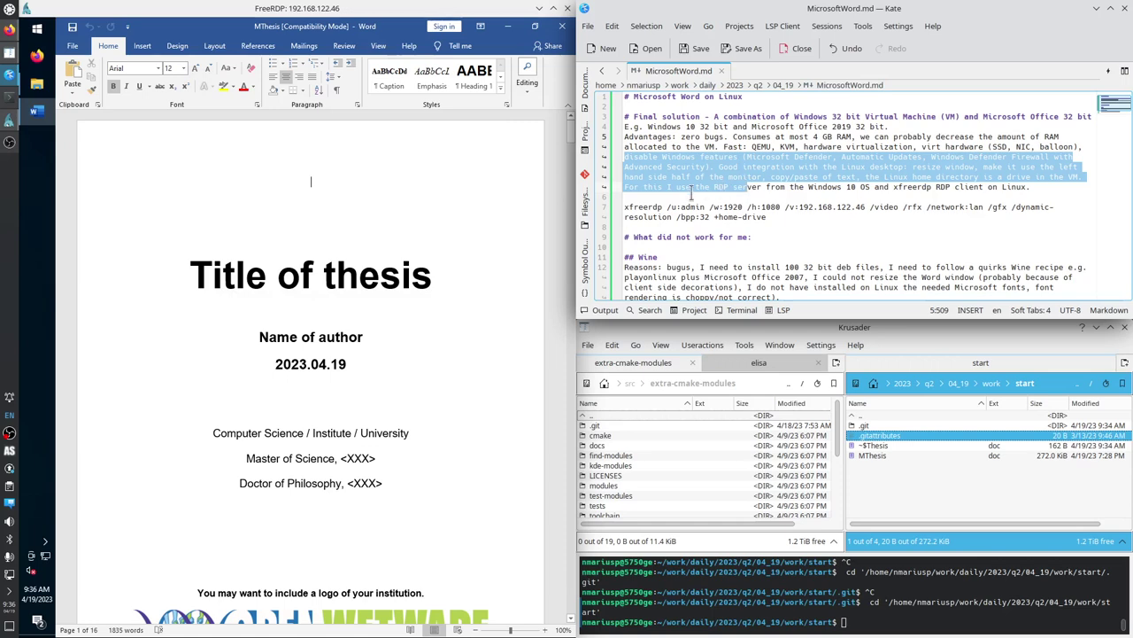
left_click(708, 177)
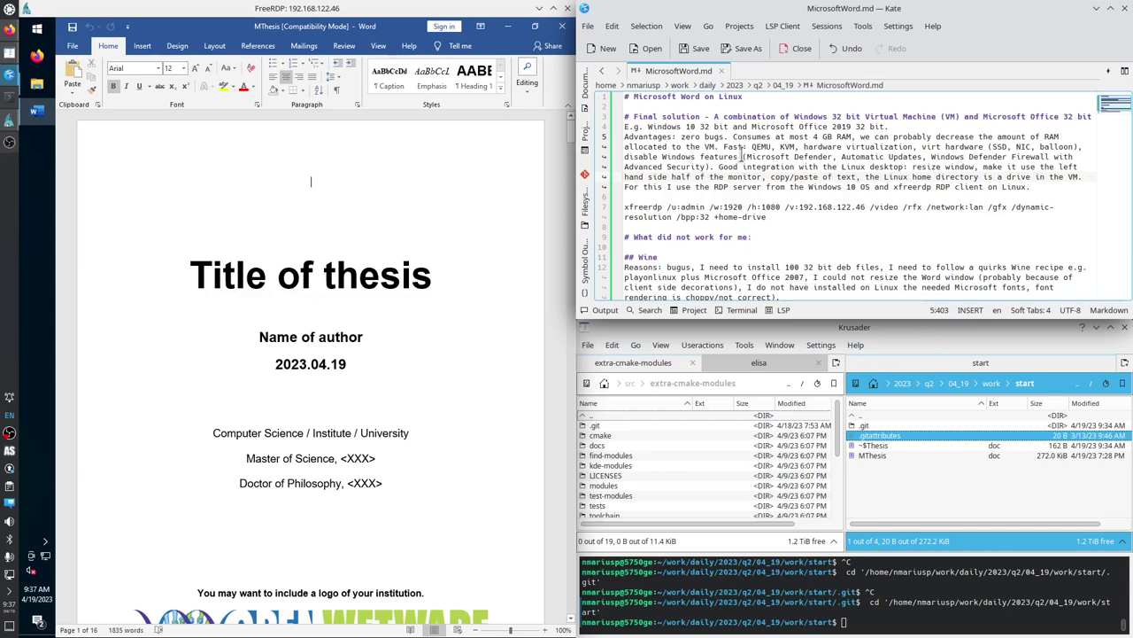
Highlight Microsoft Defender, Windows Defender Firewall and resize window in the notes.
left_click_drag(747, 157, 830, 157)
left_click(866, 157)
left_click_drag(931, 157, 1046, 157)
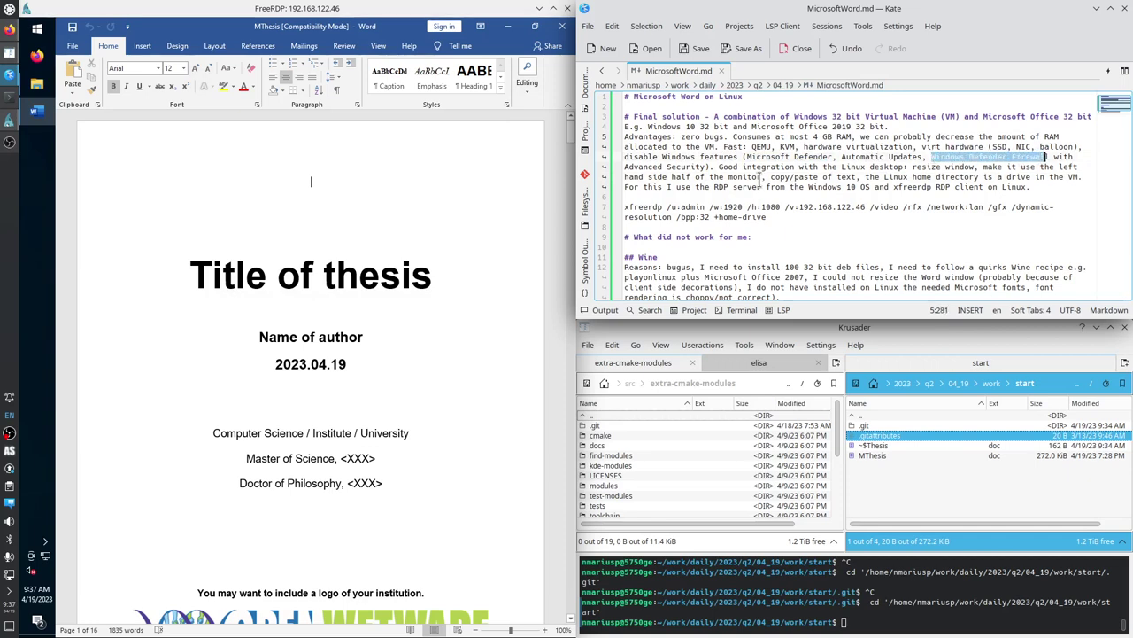
left_click_drag(914, 166, 974, 167)
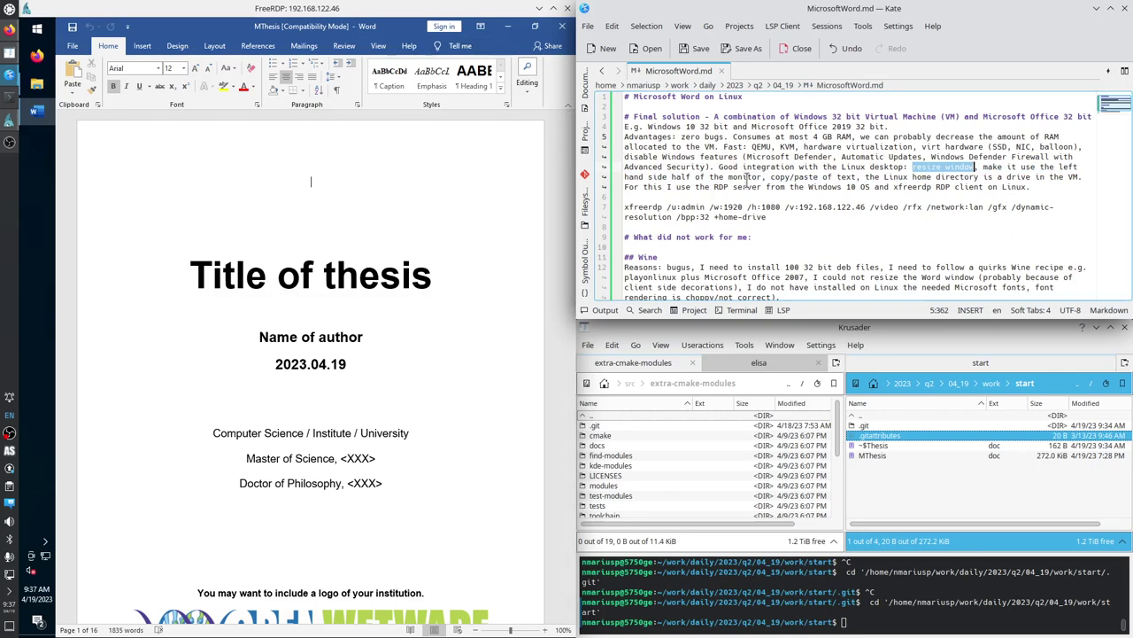
Tile the remote Windows session to the left half and highlight the Linux home directory note.
double_click(156, 11)
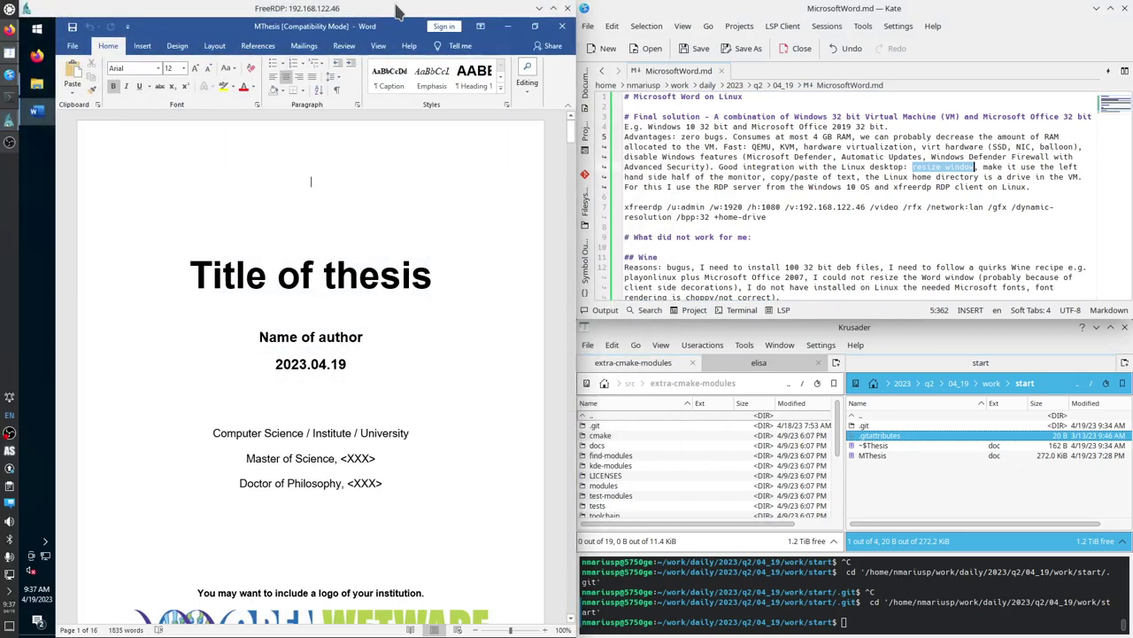
double_click(431, 10)
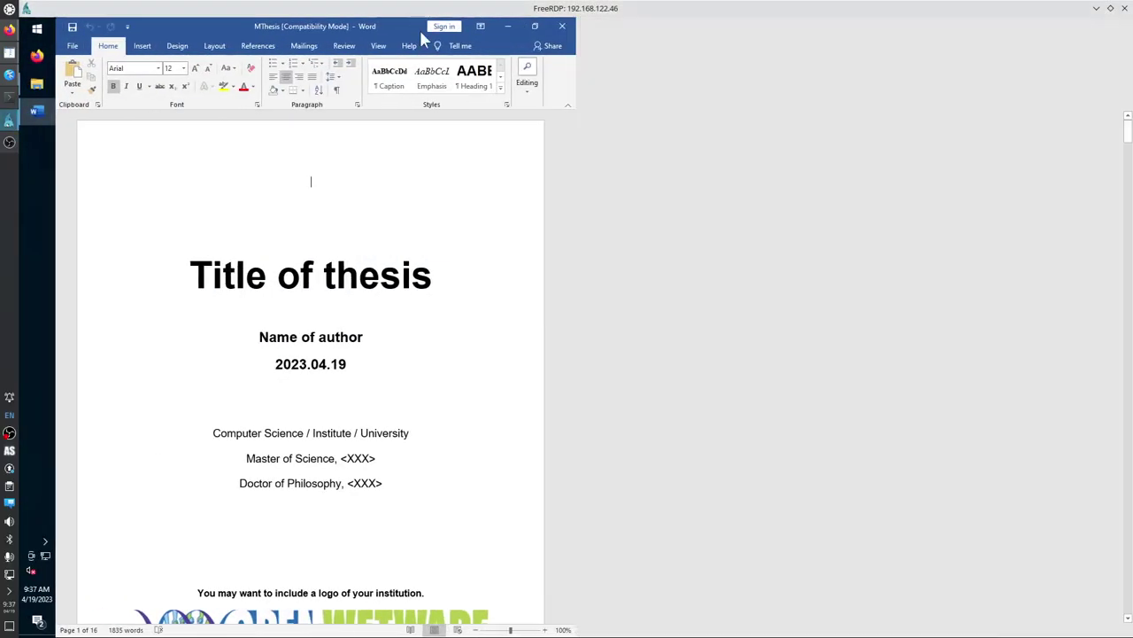
left_click_drag(443, 12, 25, 168)
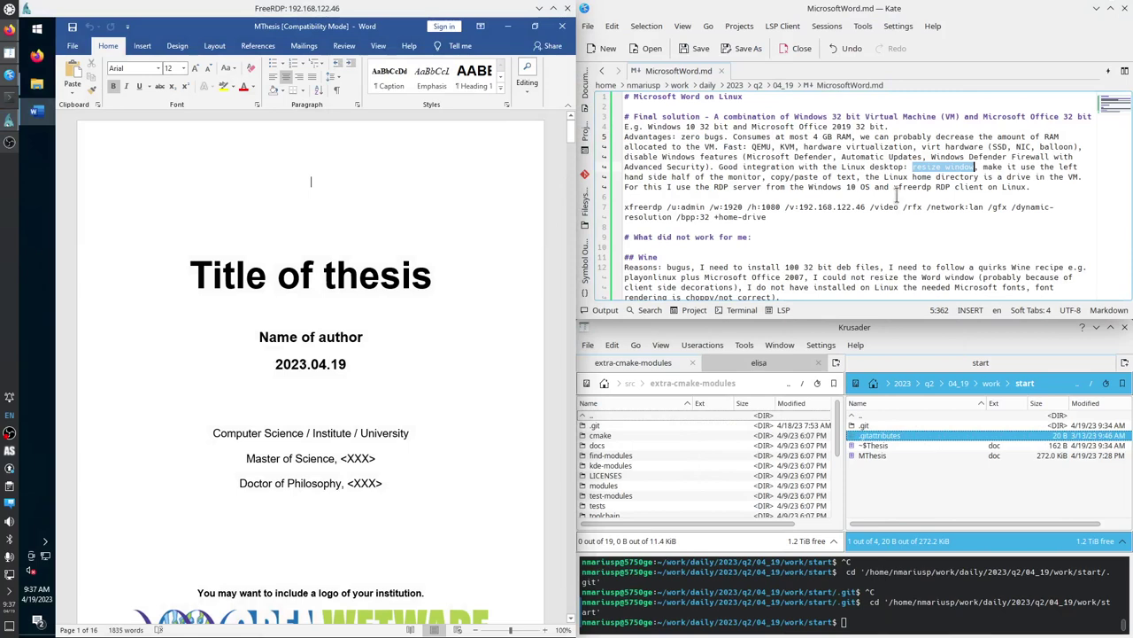
left_click_drag(870, 176, 1018, 176)
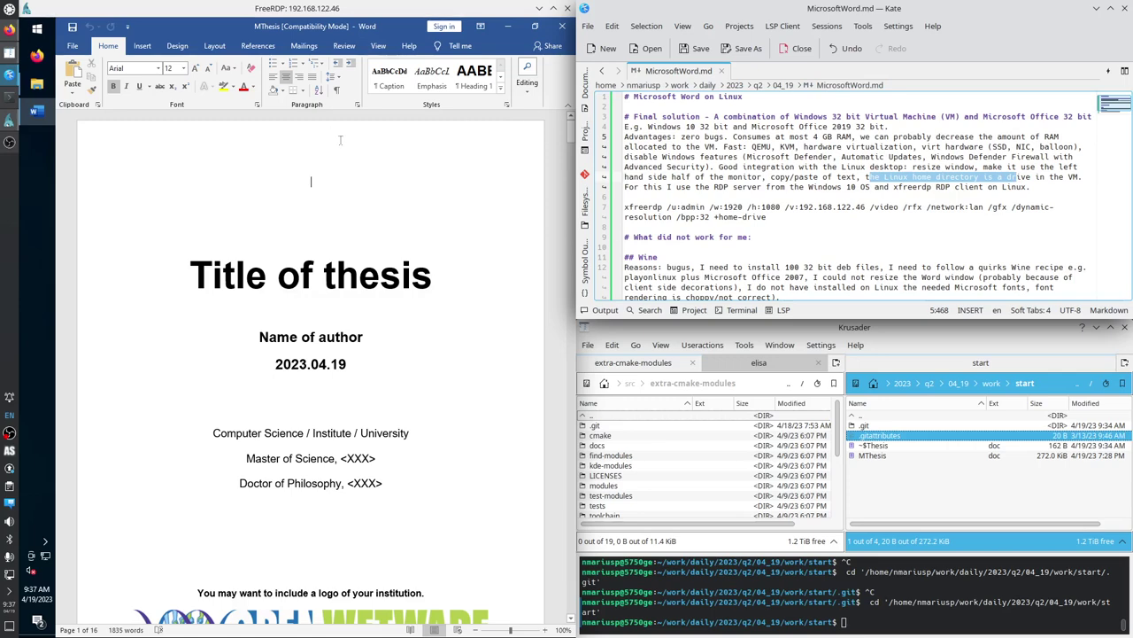
Browse the tsclient share in File Explorer to the work/start folder, then open the Start menu.
left_click(36, 83)
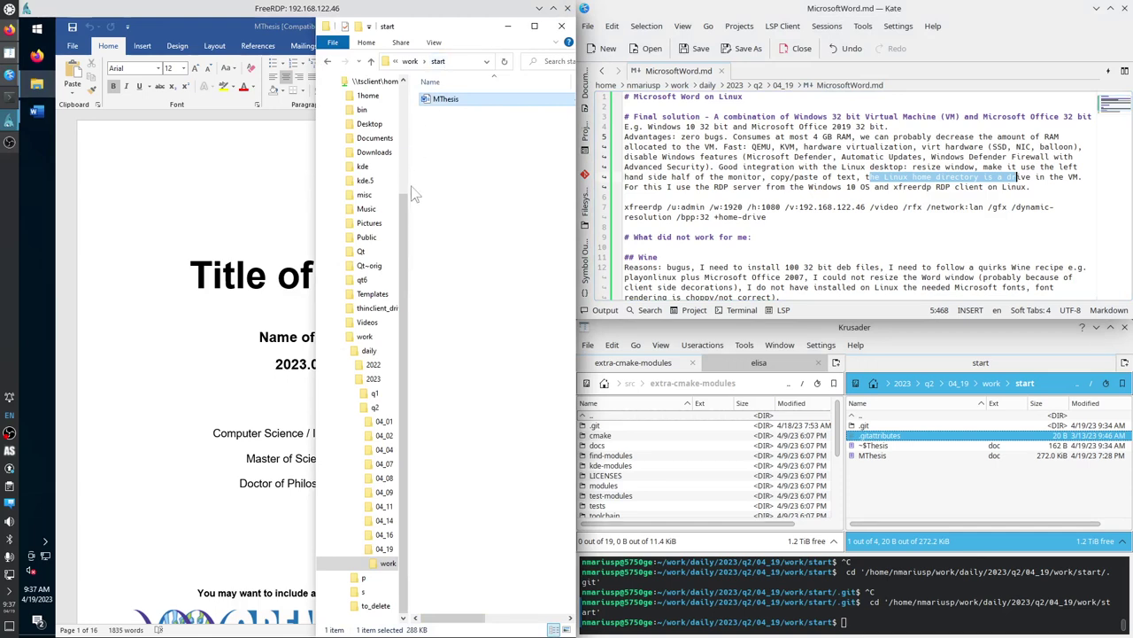
left_click_drag(406, 255, 403, 153)
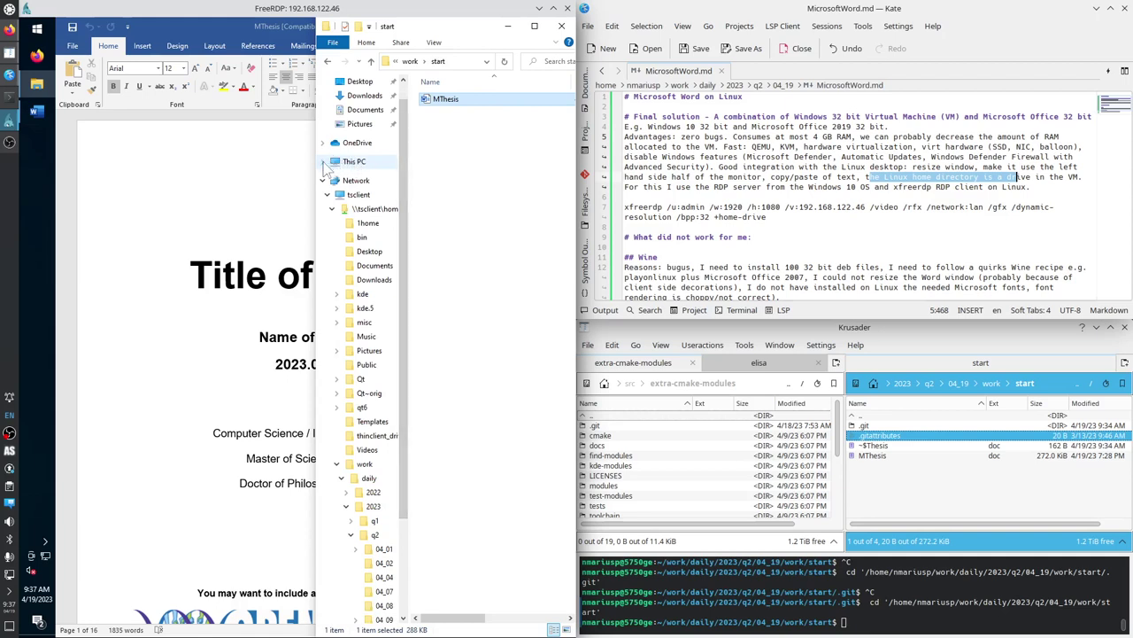
left_click(401, 43)
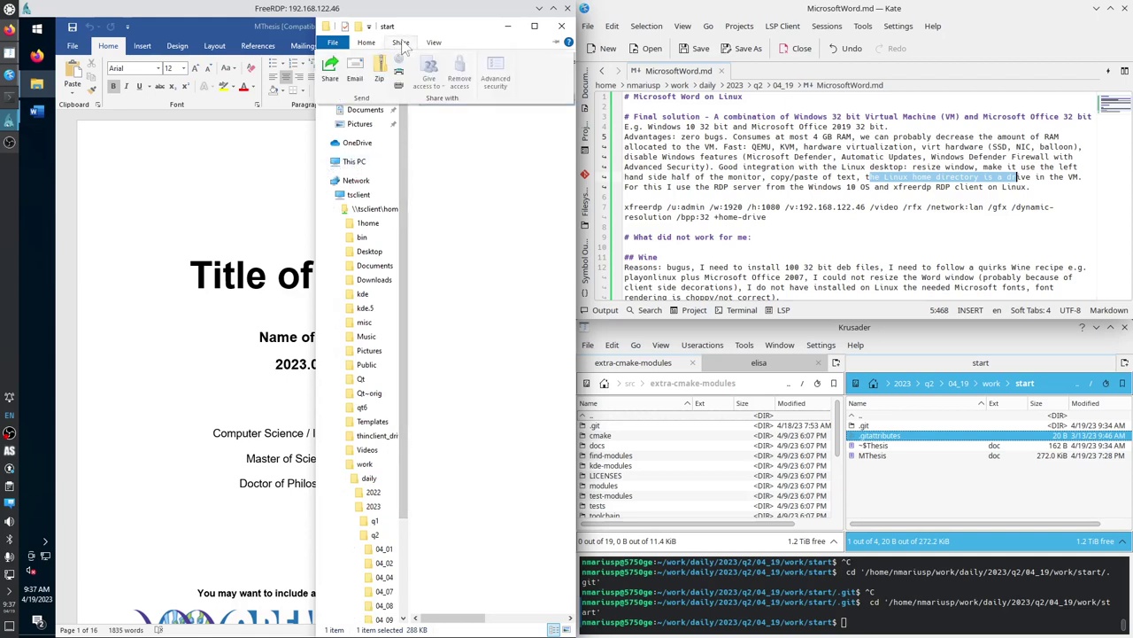
left_click(482, 228)
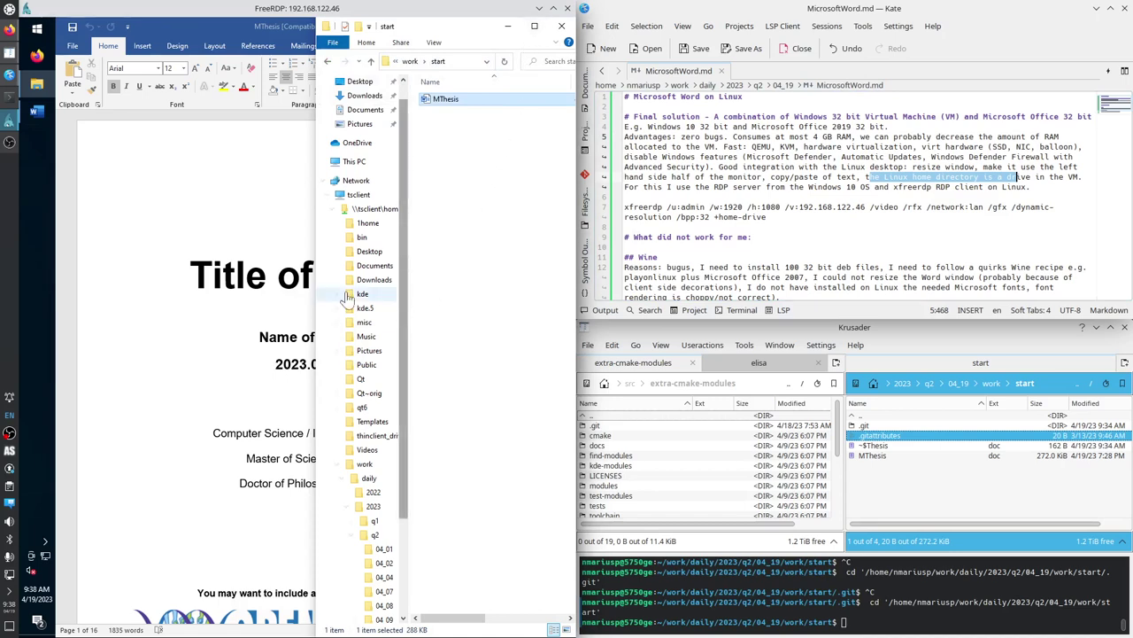
left_click(36, 34)
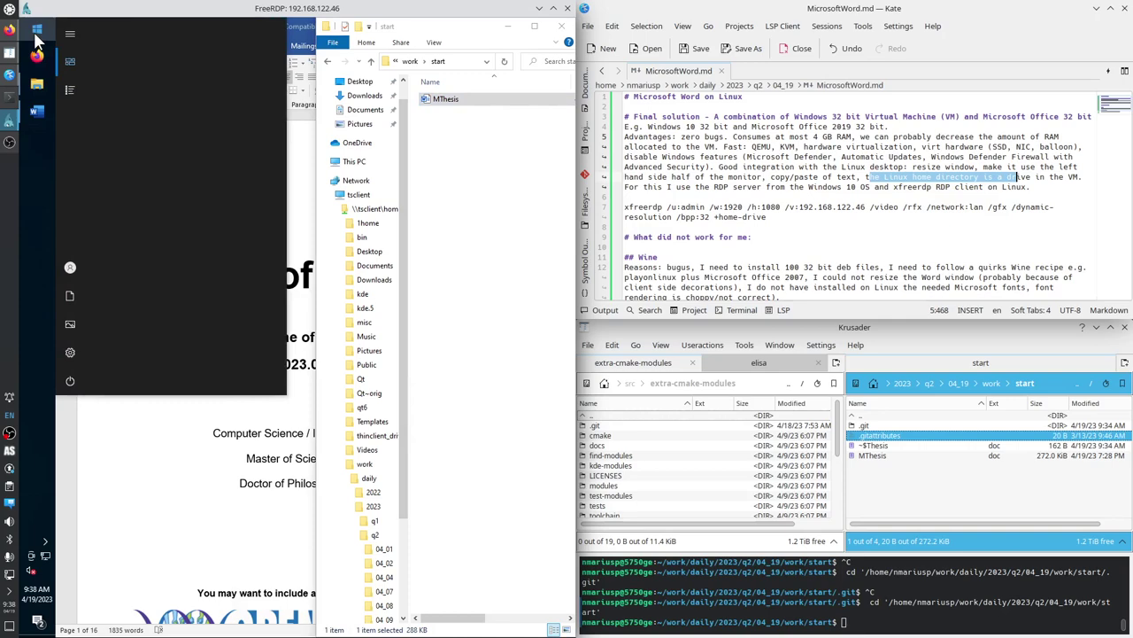
Launch Command Prompt from a 'cmd' search and run 'net use /?'.
type("cmd")
key("Return")
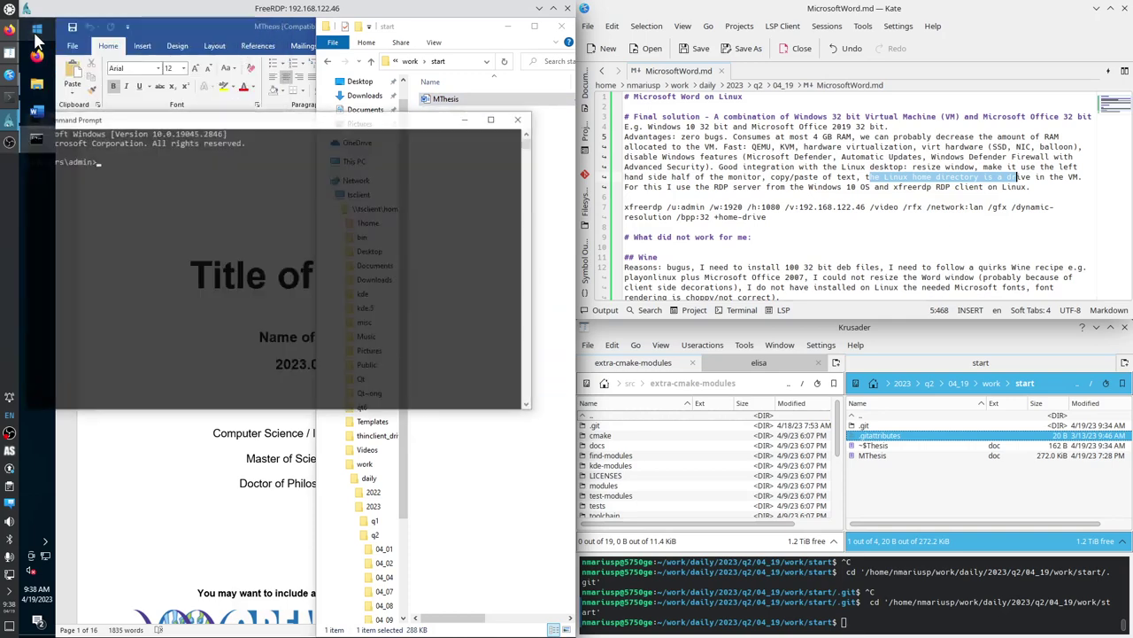
type("net us")
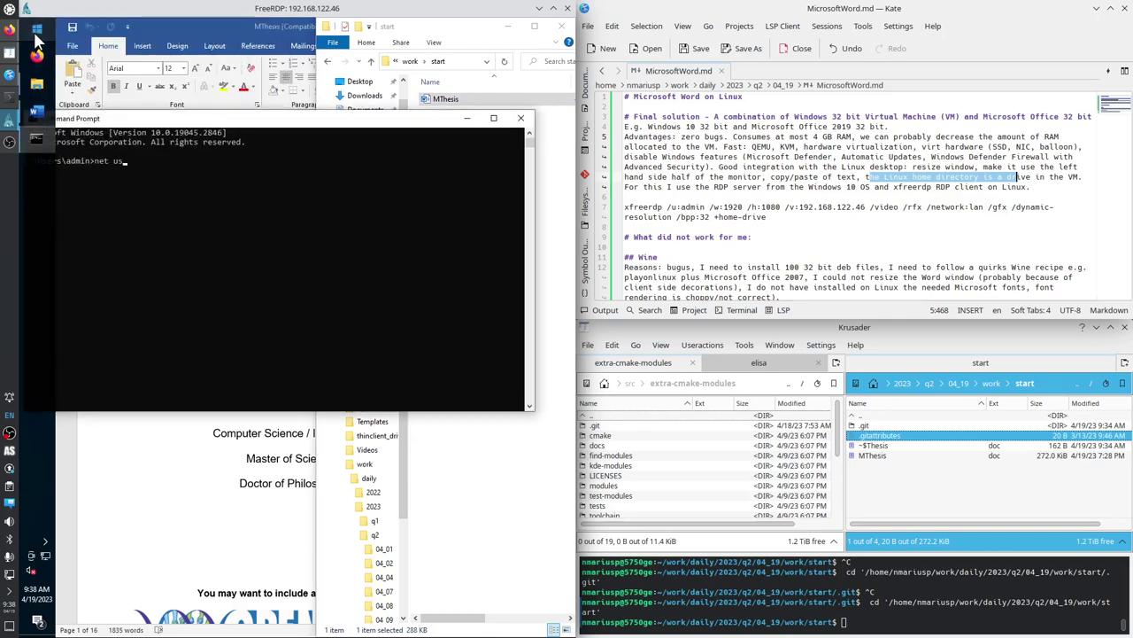
type("e /?")
key("Return")
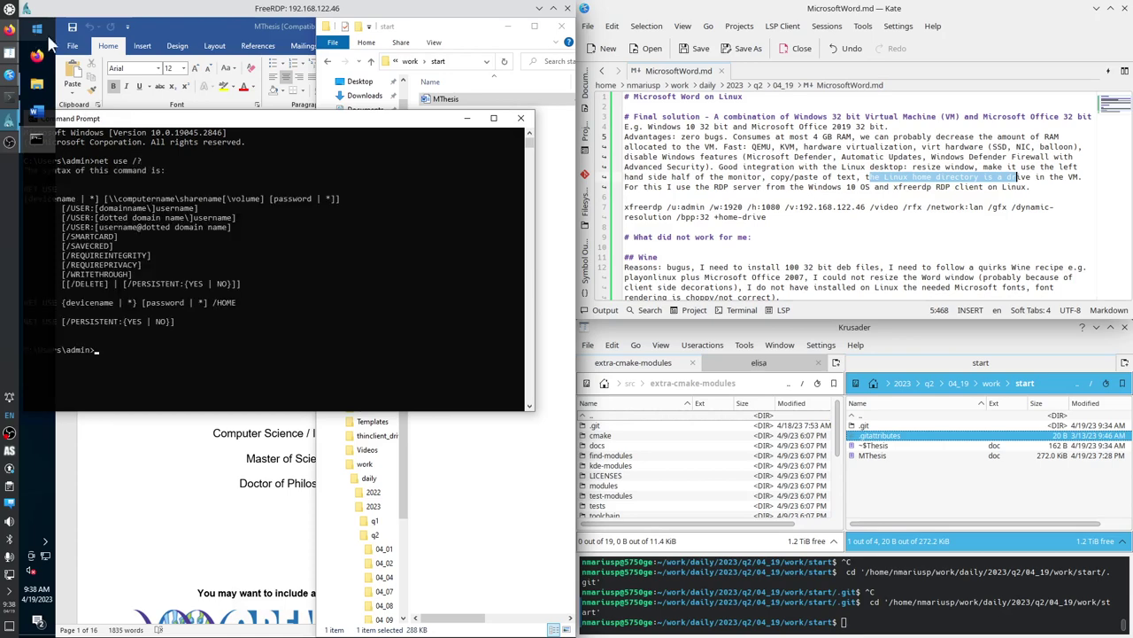
left_click_drag(253, 124, 288, 131)
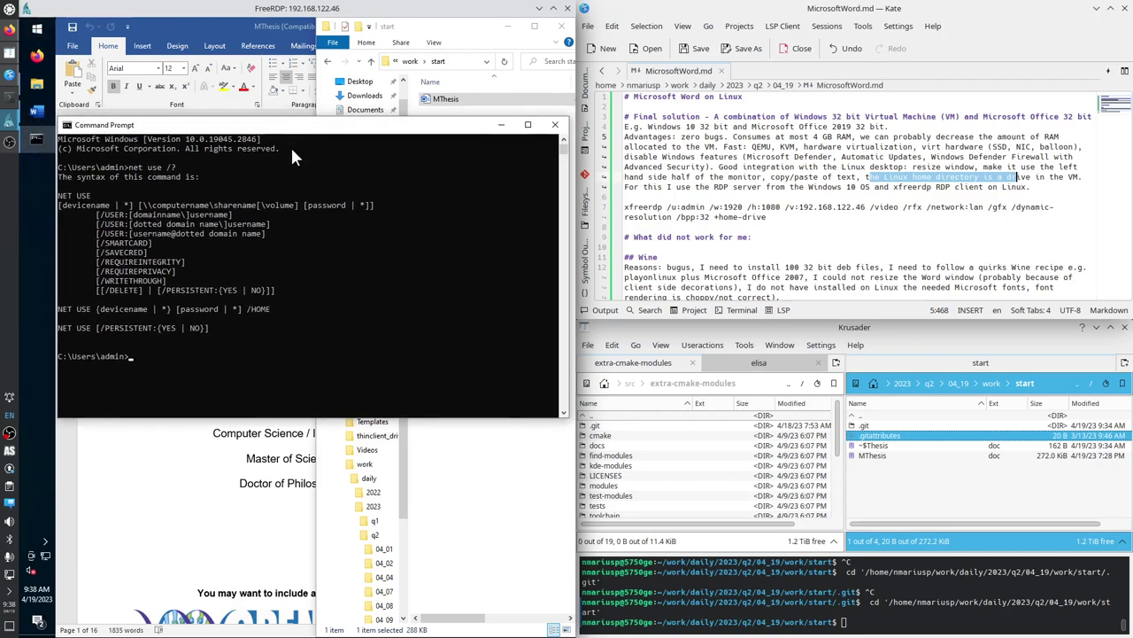
Map drive S: to \\tsclient\home\work\daily\2023\q2\04_19\work\start with net use.
type("net use")
type("S:")
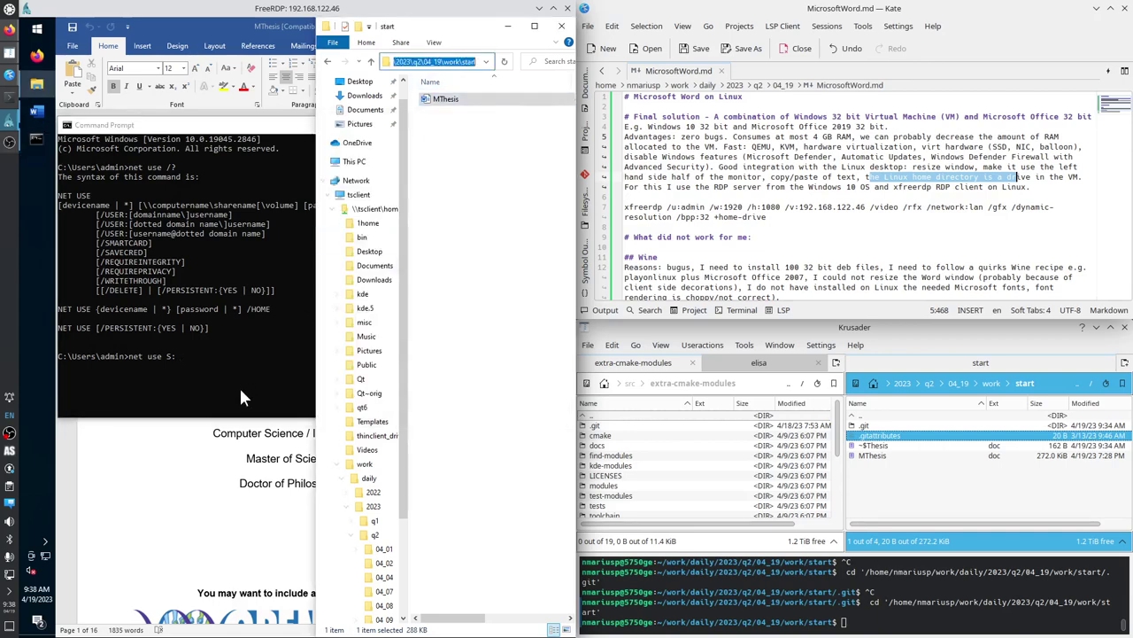
type("\\\\tsclient\\home\\work\\daily\\2023\\q2\\04_19\\work\\start")
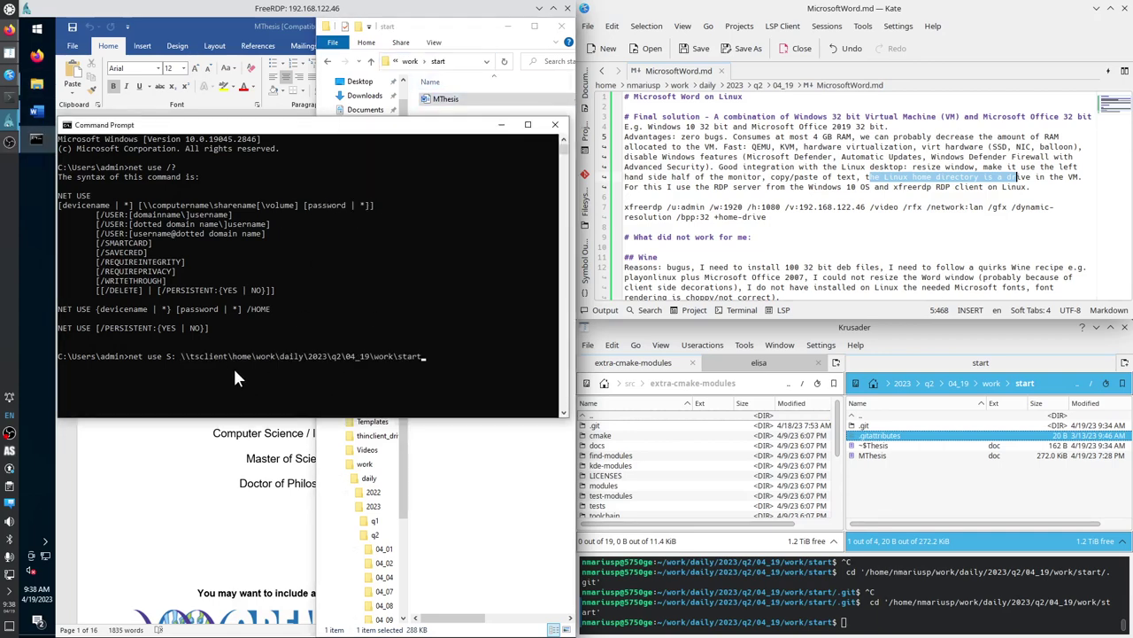
key("Return")
left_click(438, 28)
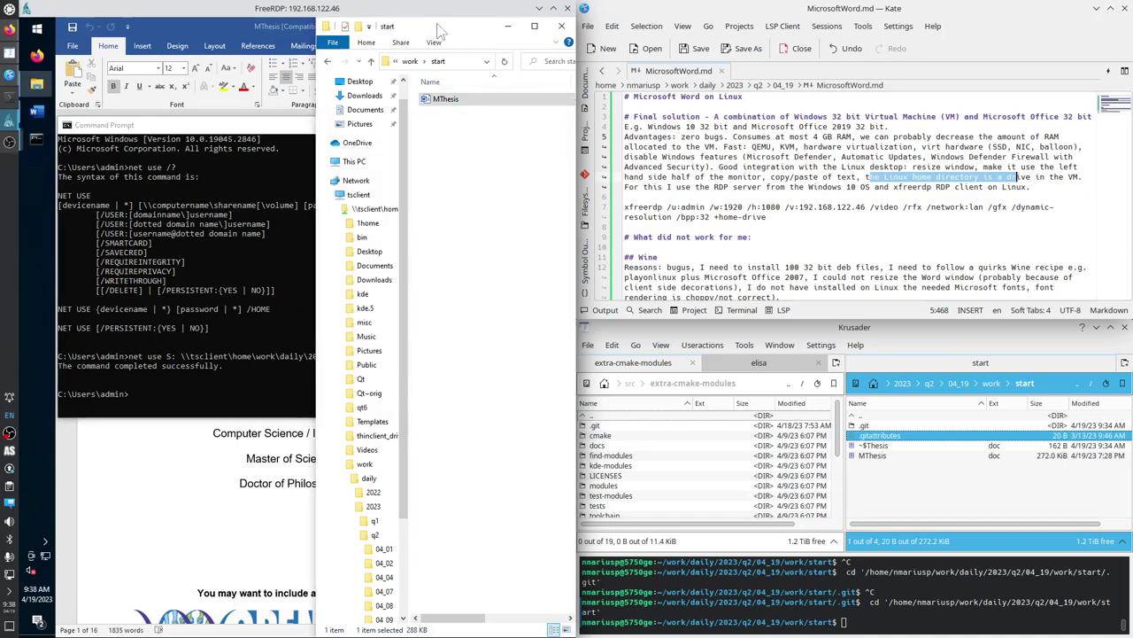
Expand This PC, open the home (\\TSCLIENT) (S:) drive, and maximize the Explorer window.
left_click(325, 181)
left_click(324, 187)
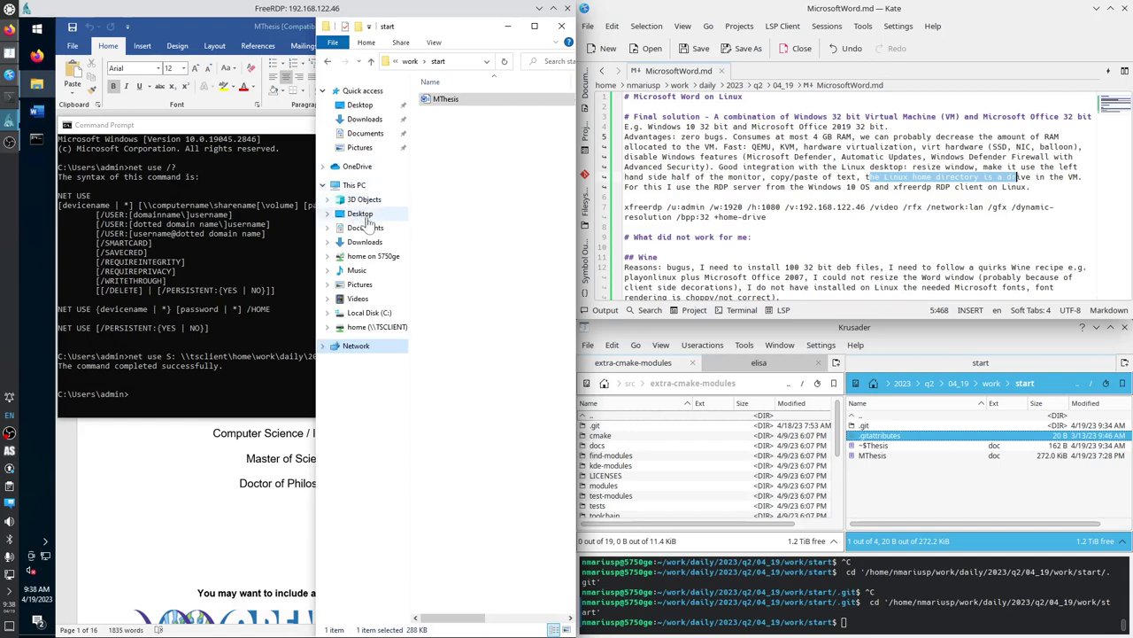
left_click(378, 328)
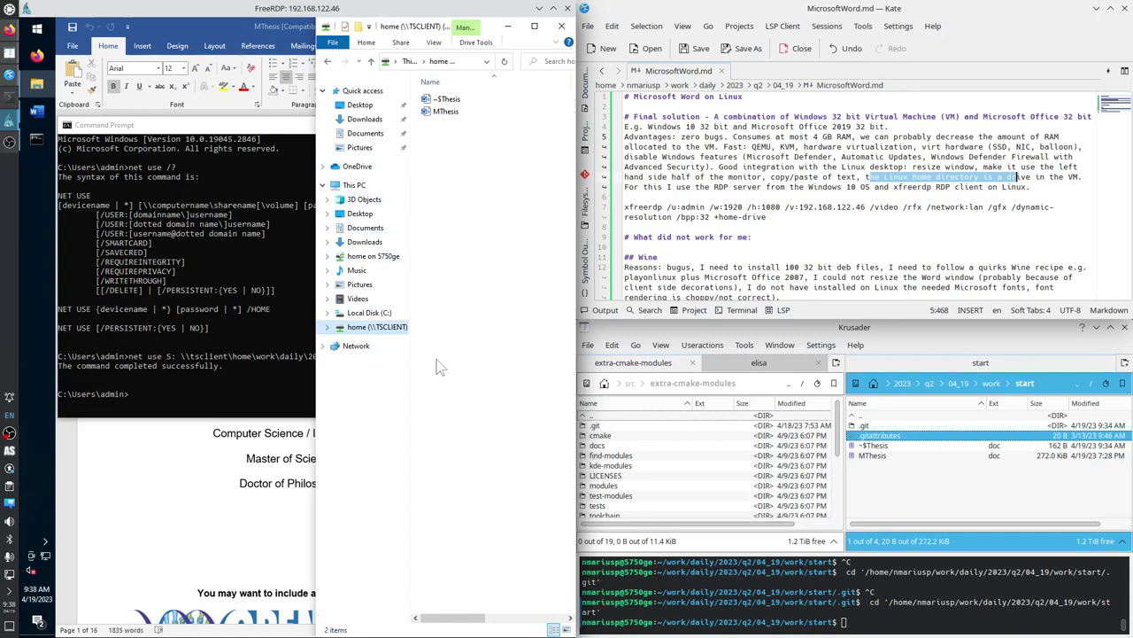
left_click(534, 26)
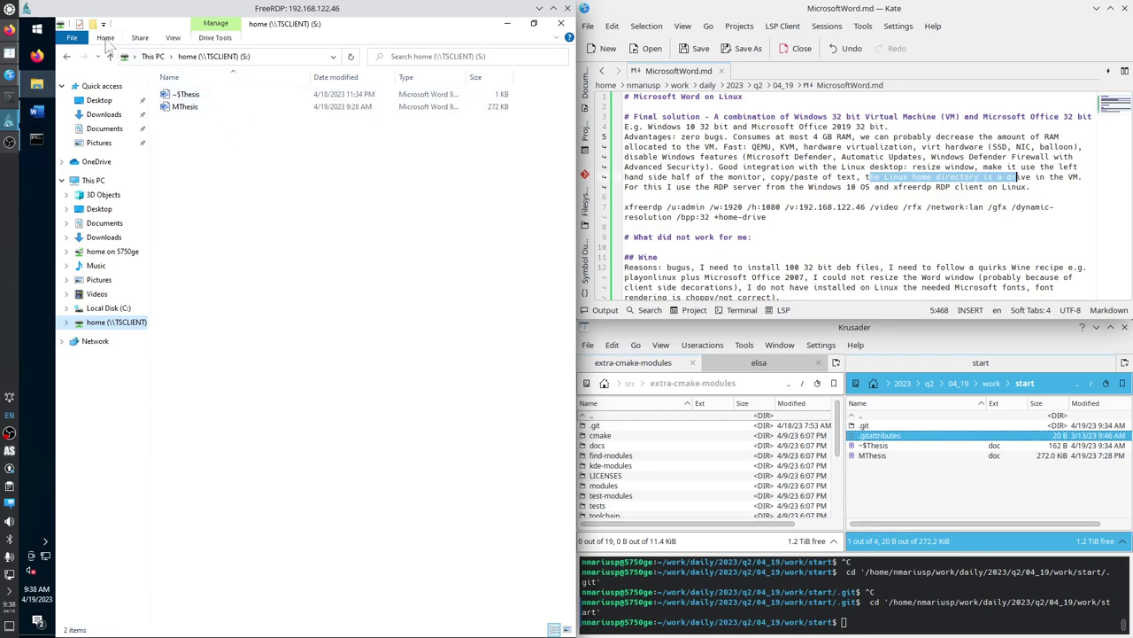
Make Explorer open to This PC, stop showing frequent folders in Quick access, and apply.
left_click(105, 39)
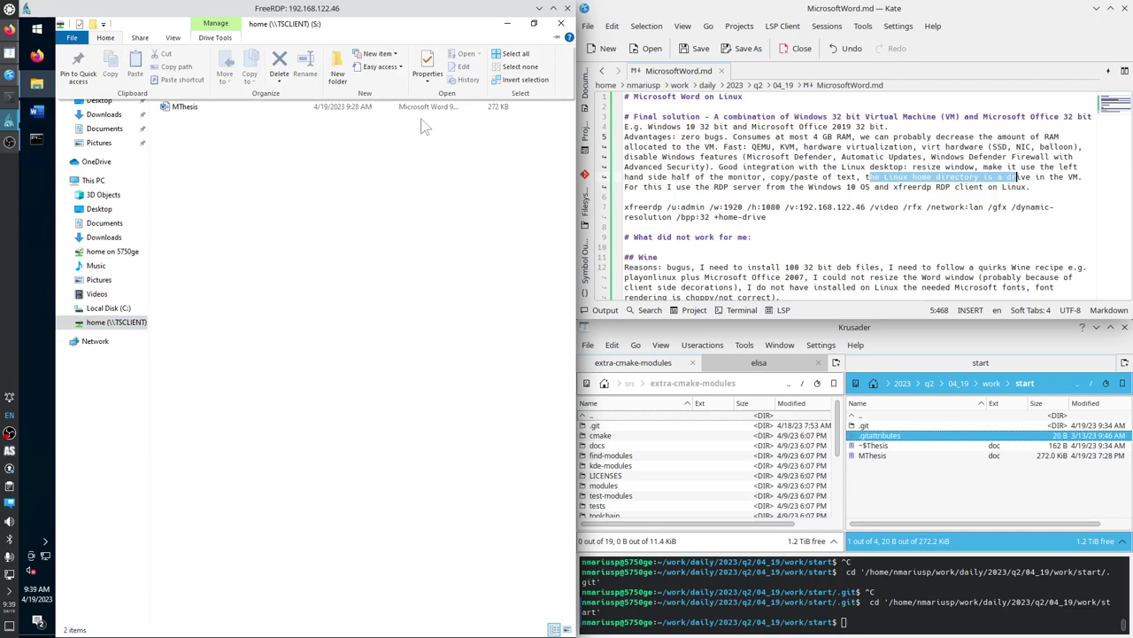
left_click(172, 39)
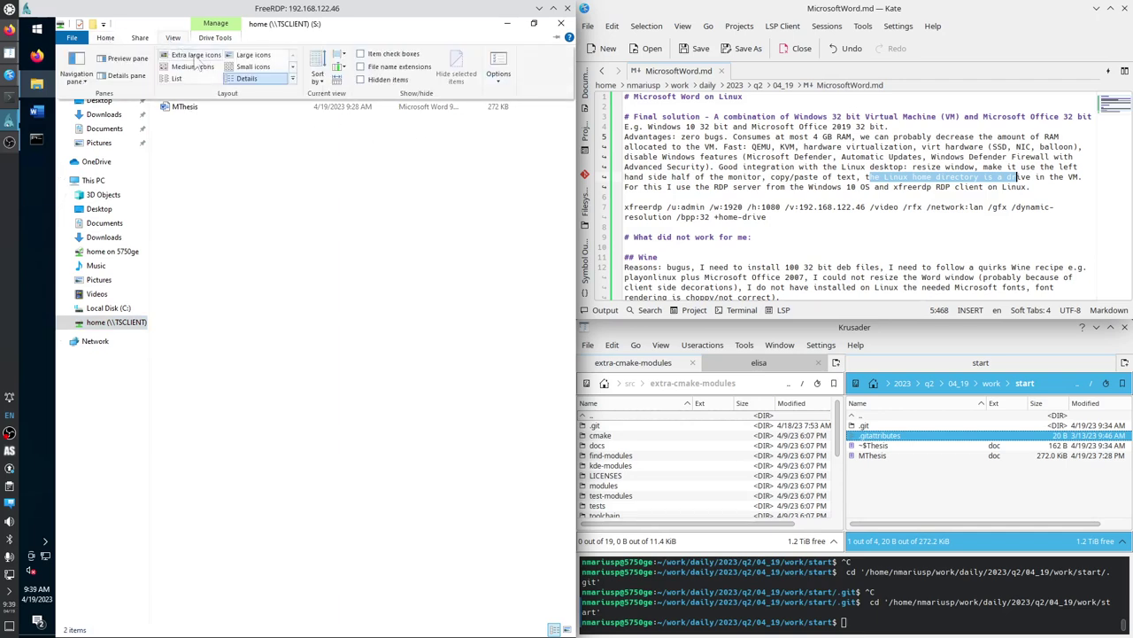
left_click(493, 78)
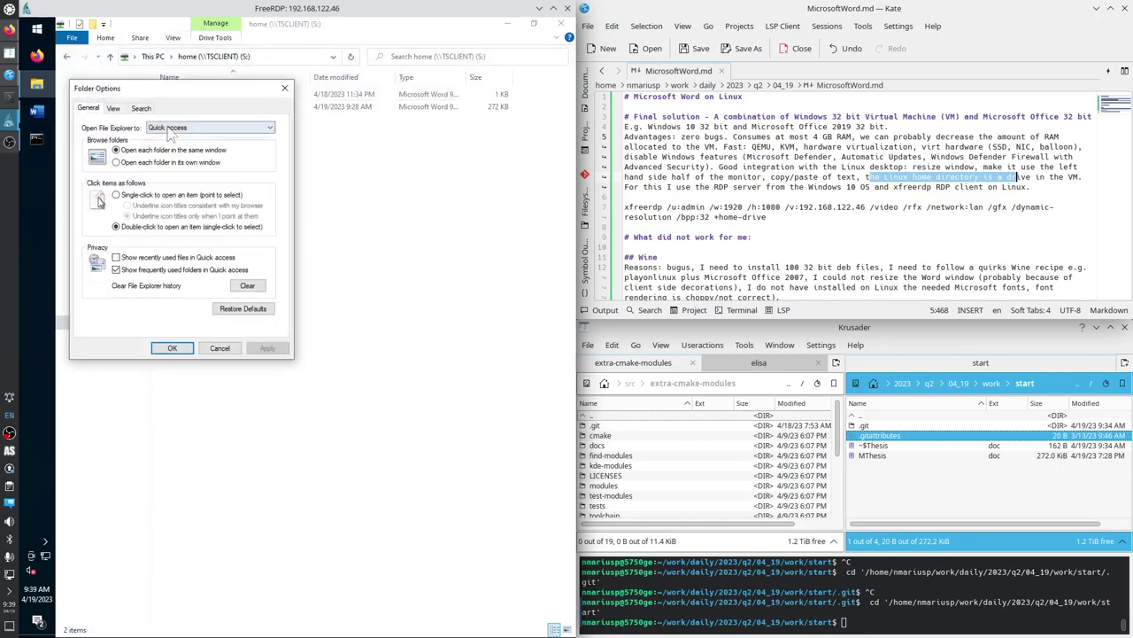
left_click(169, 131)
left_click(173, 146)
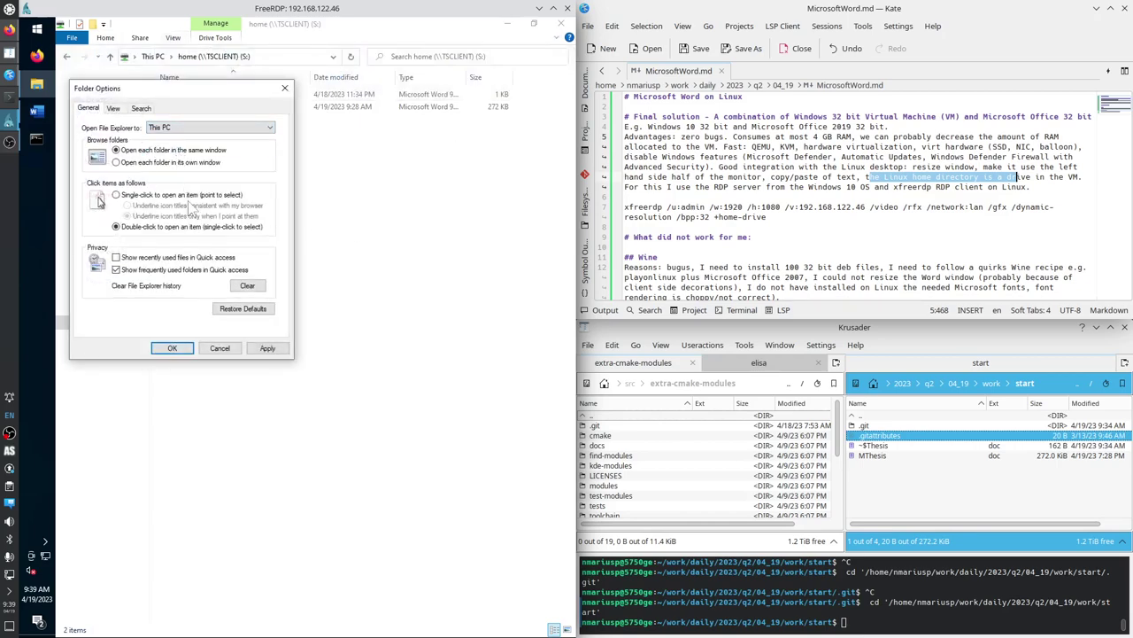
left_click(165, 270)
left_click(268, 348)
Show the full path, hidden files, empty drives, file extensions and protected system files.
left_click(113, 109)
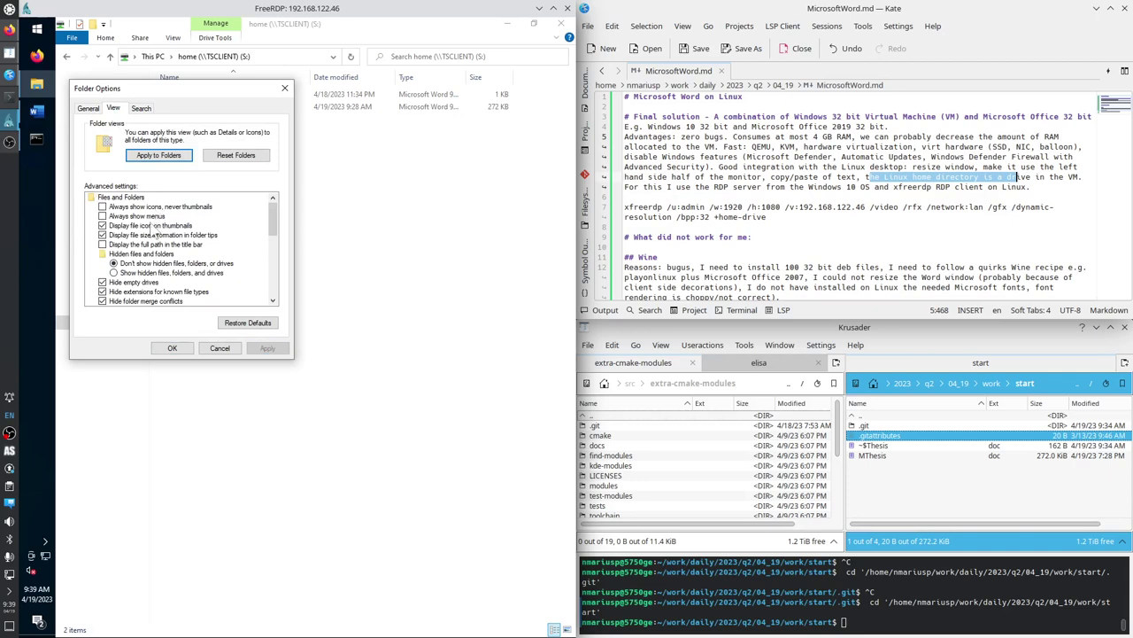
left_click(175, 245)
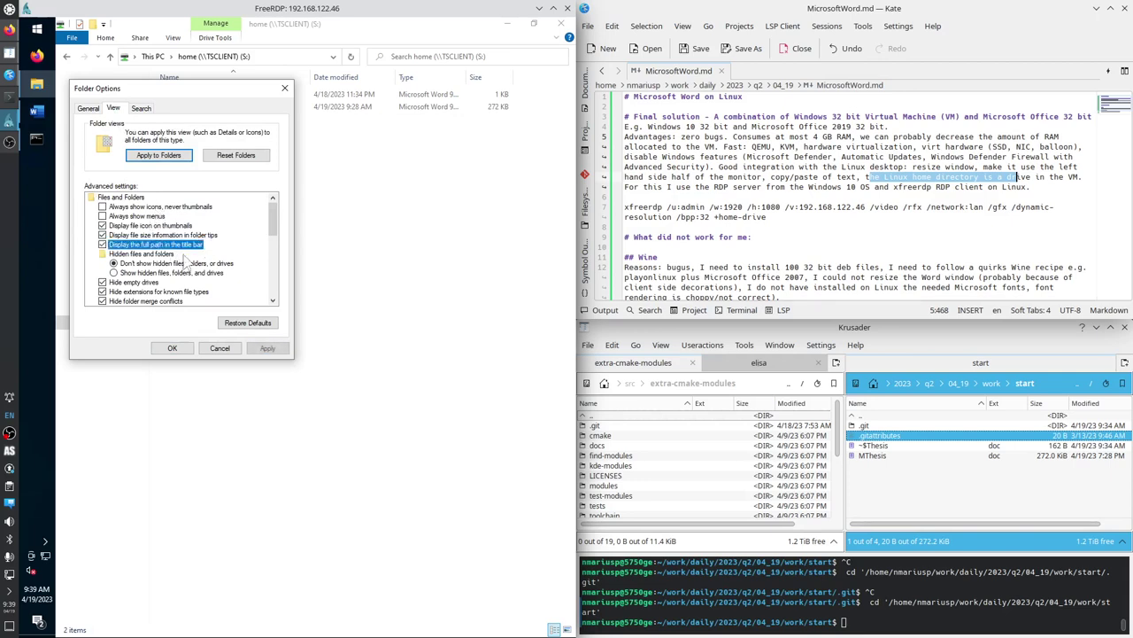
left_click(172, 274)
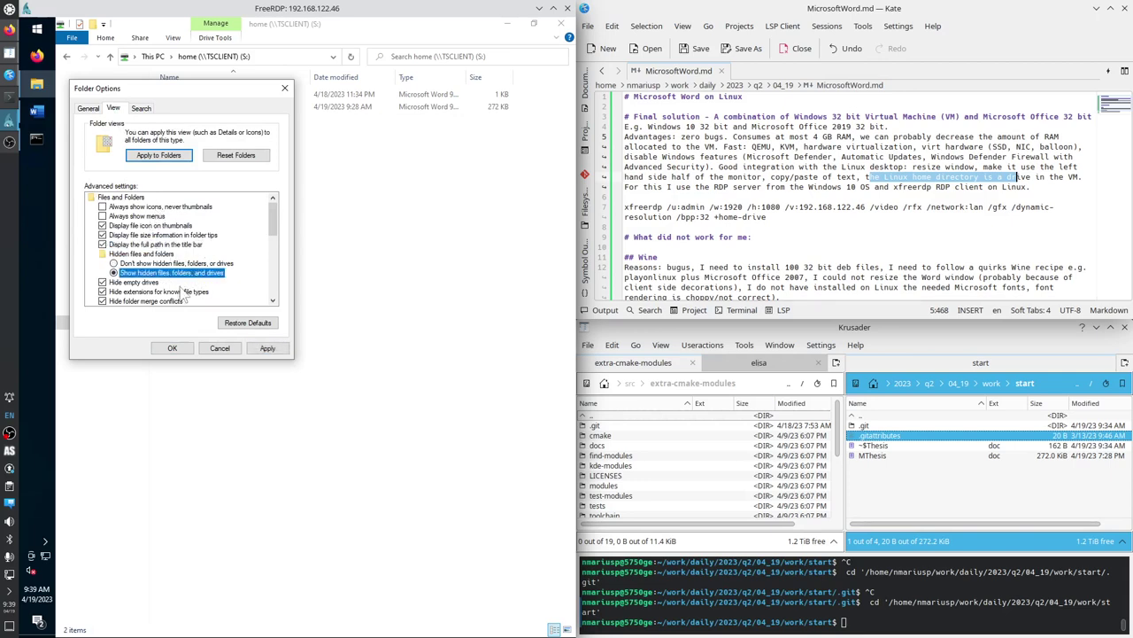
left_click(147, 283)
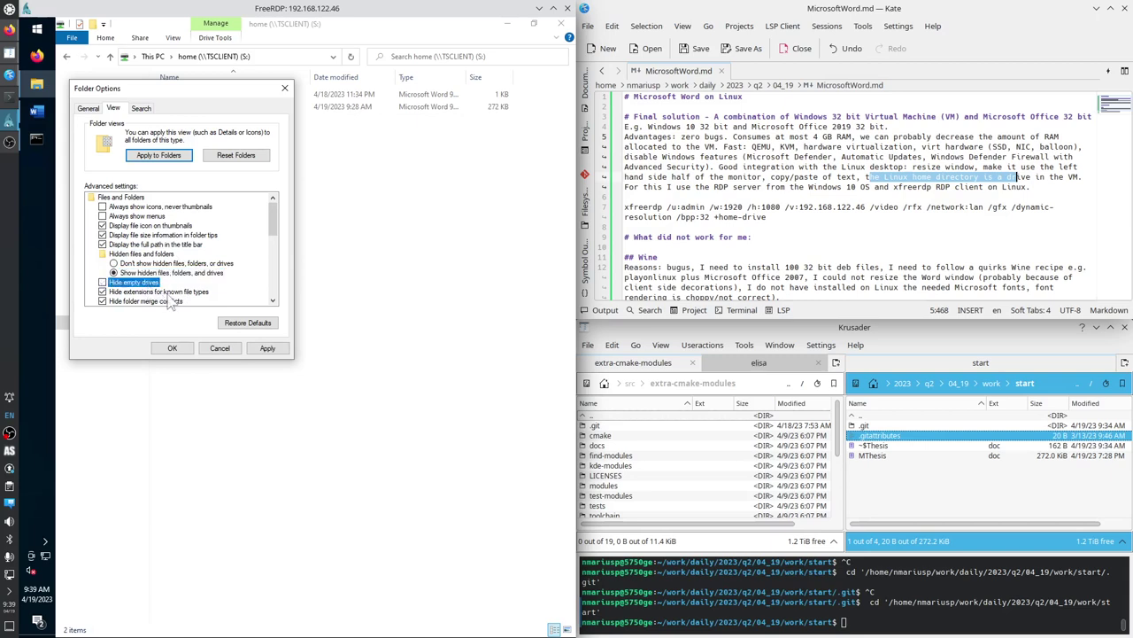
scroll(177, 299, "down", 1)
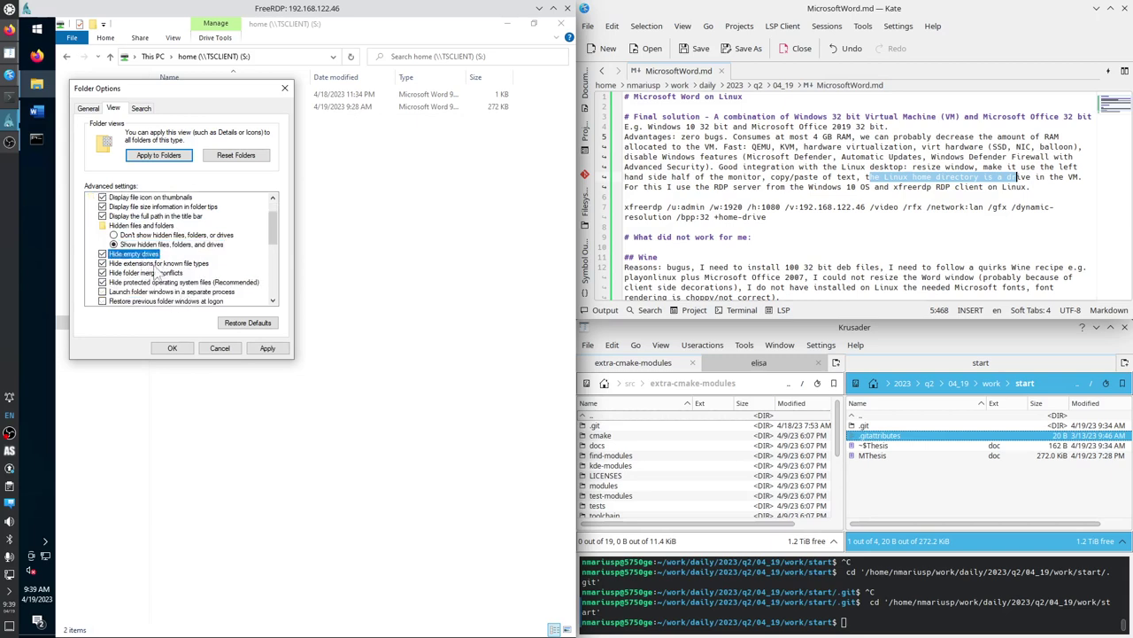
left_click(159, 264)
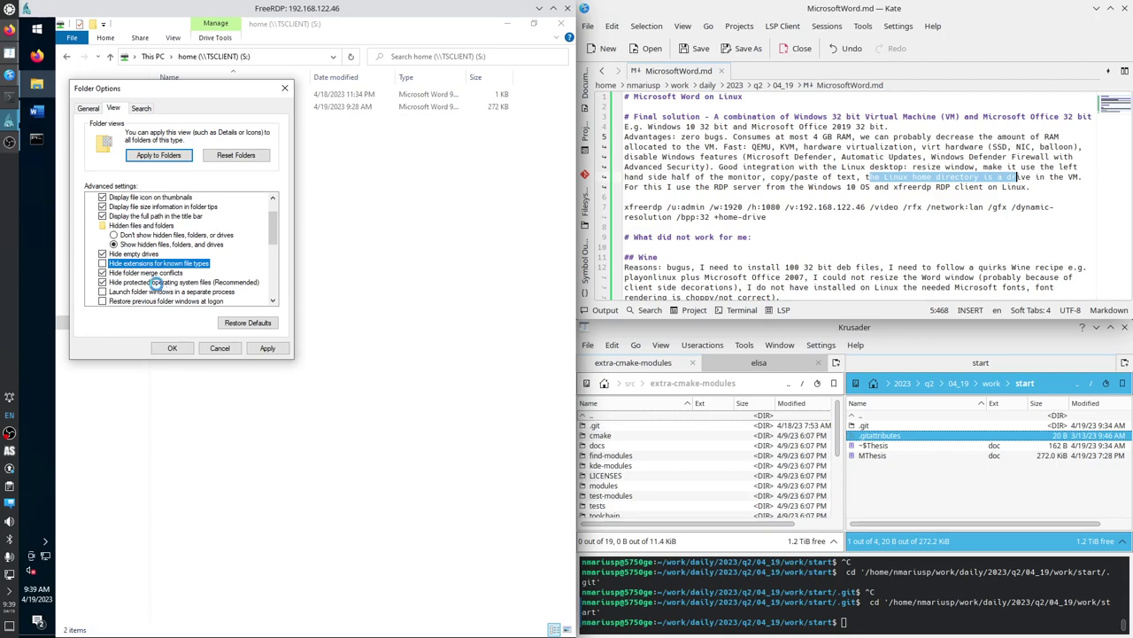
left_click(156, 282)
left_click(400, 352)
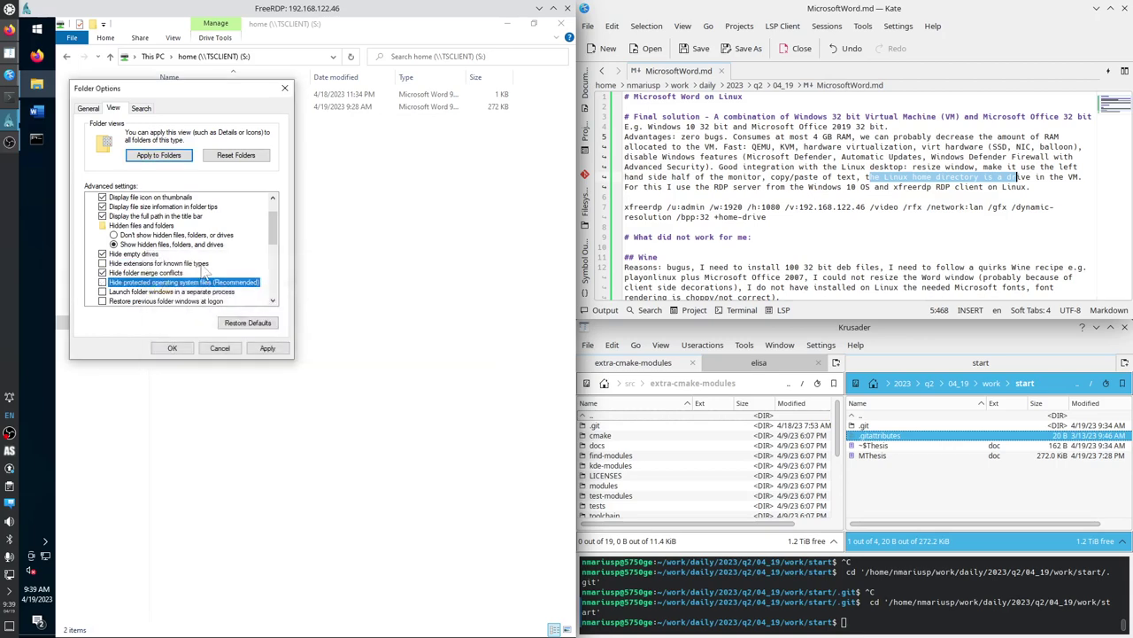
Apply the view settings, close Folder Options with OK, and close the S: drive window.
scroll(206, 288, "down", 1)
scroll(208, 290, "down", 1)
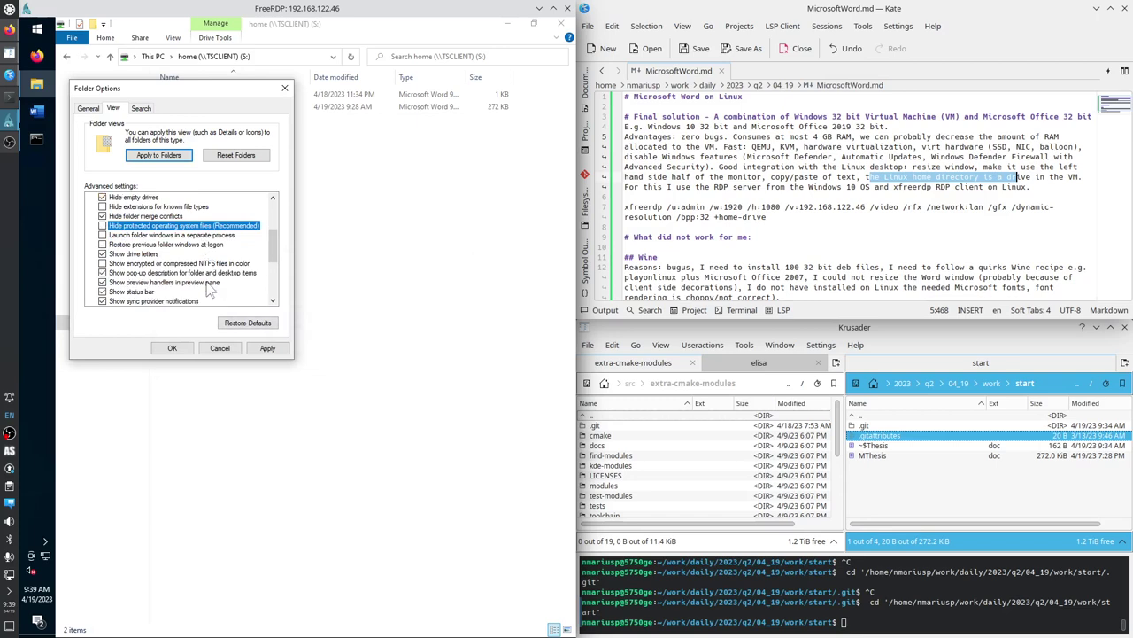
scroll(182, 282, "down", 1)
scroll(178, 281, "down", 2)
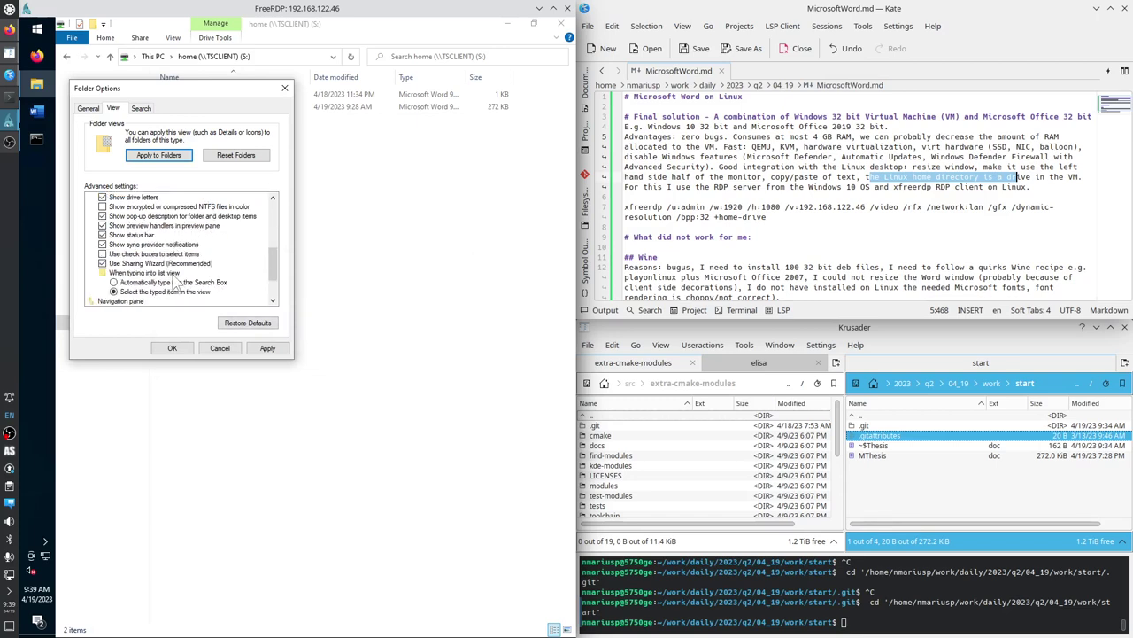
scroll(206, 295, "down", 1)
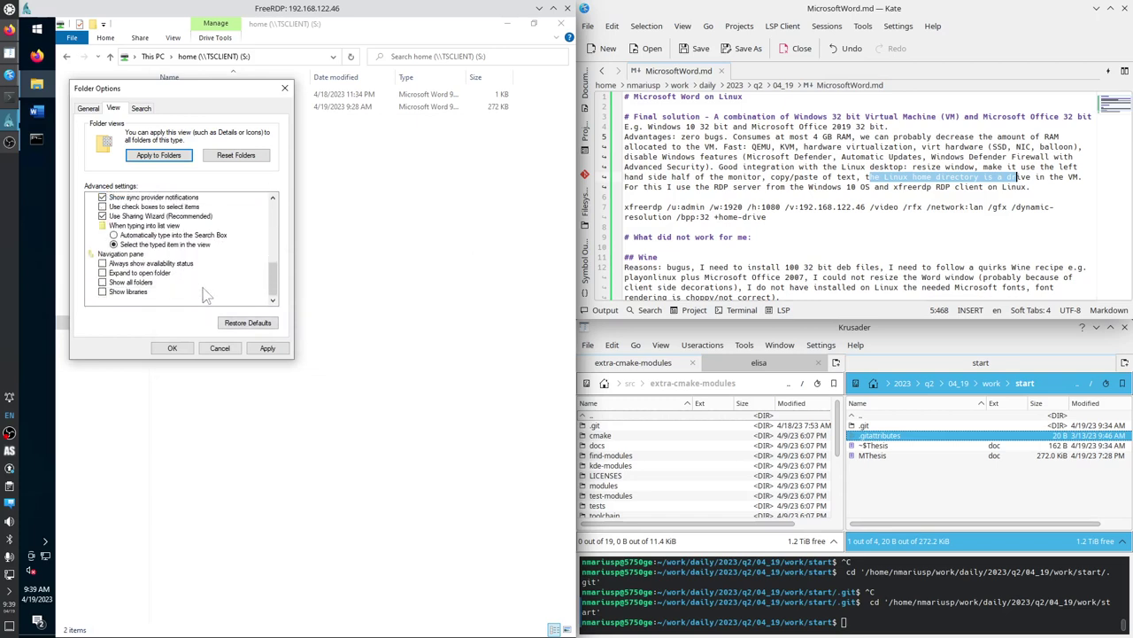
left_click(268, 348)
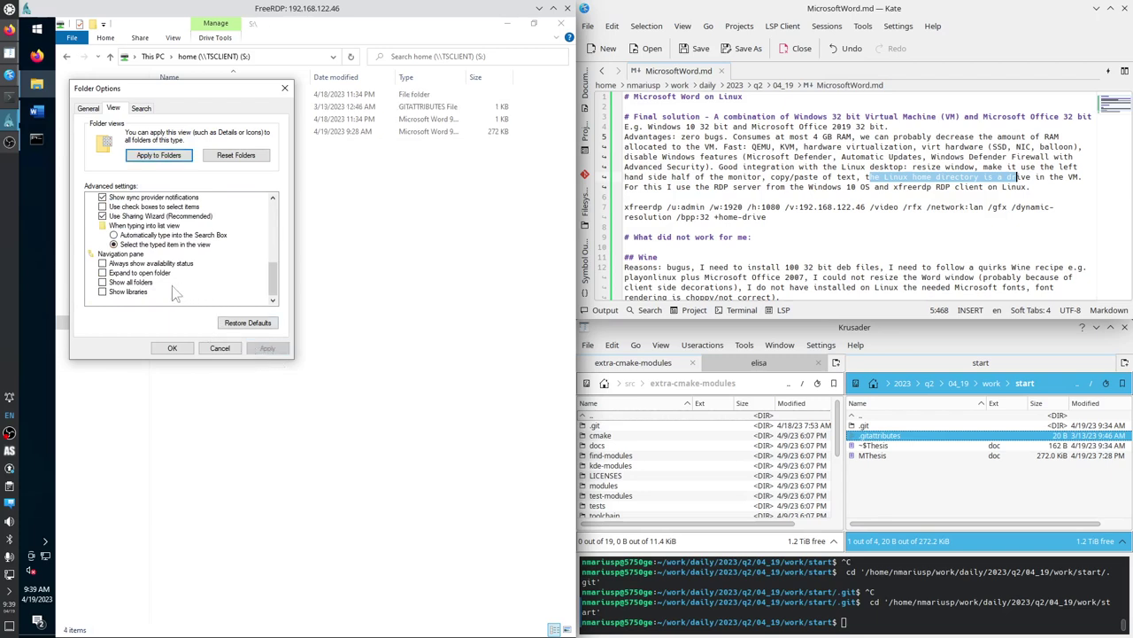
left_click(142, 108)
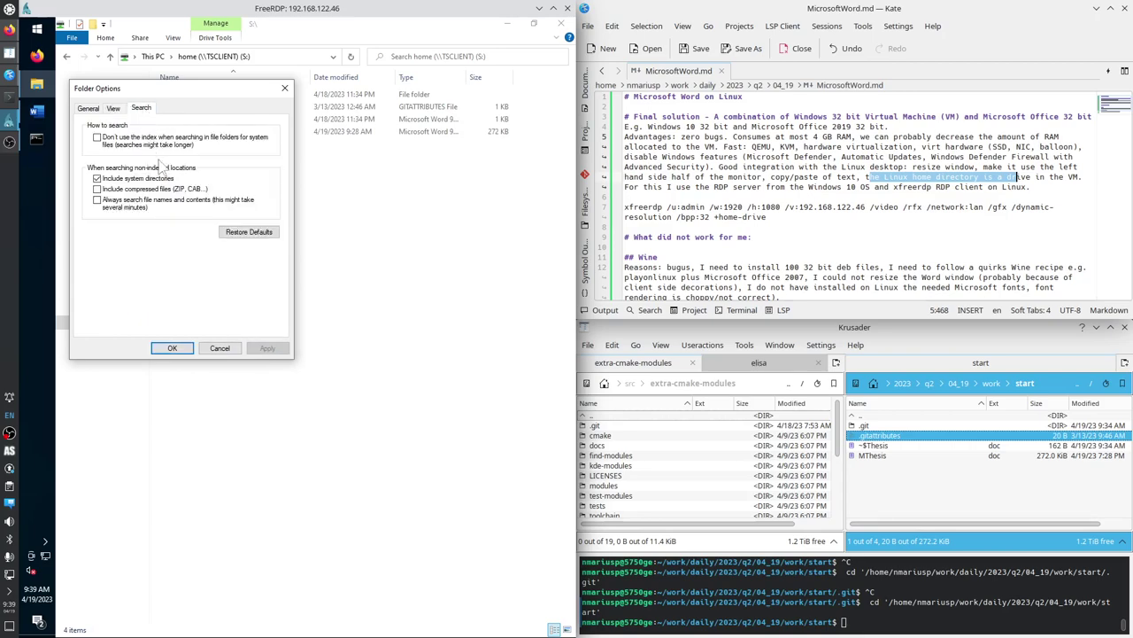
left_click(173, 347)
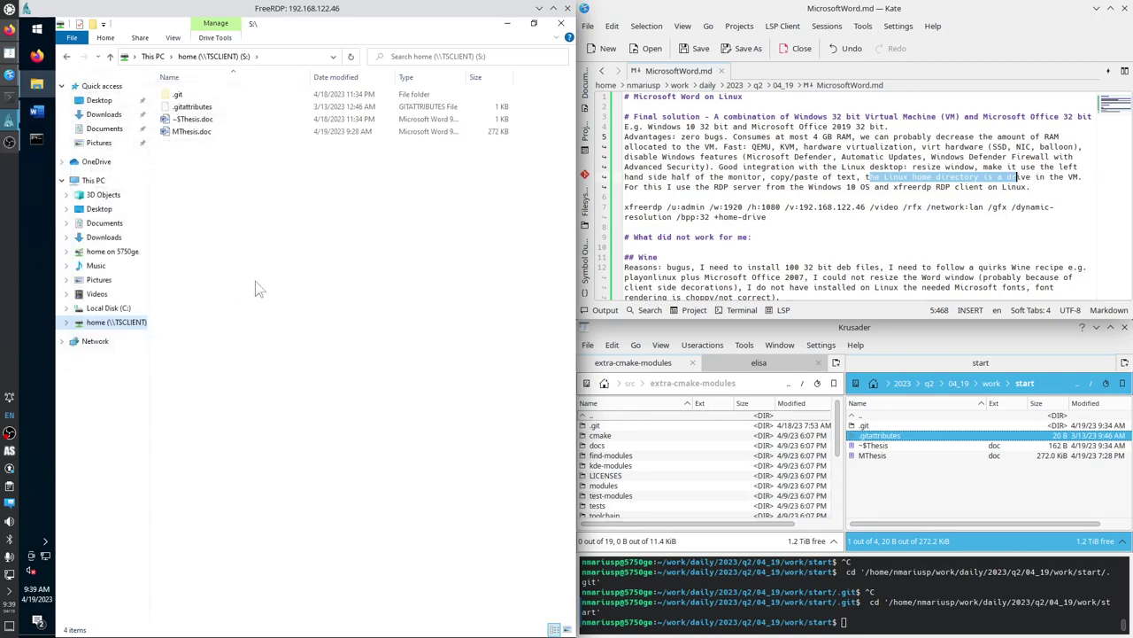
left_click(560, 23)
Open home (\\TSCLIENT) (S:) in a new Explorer window and close Word from the taskbar.
left_click(36, 85)
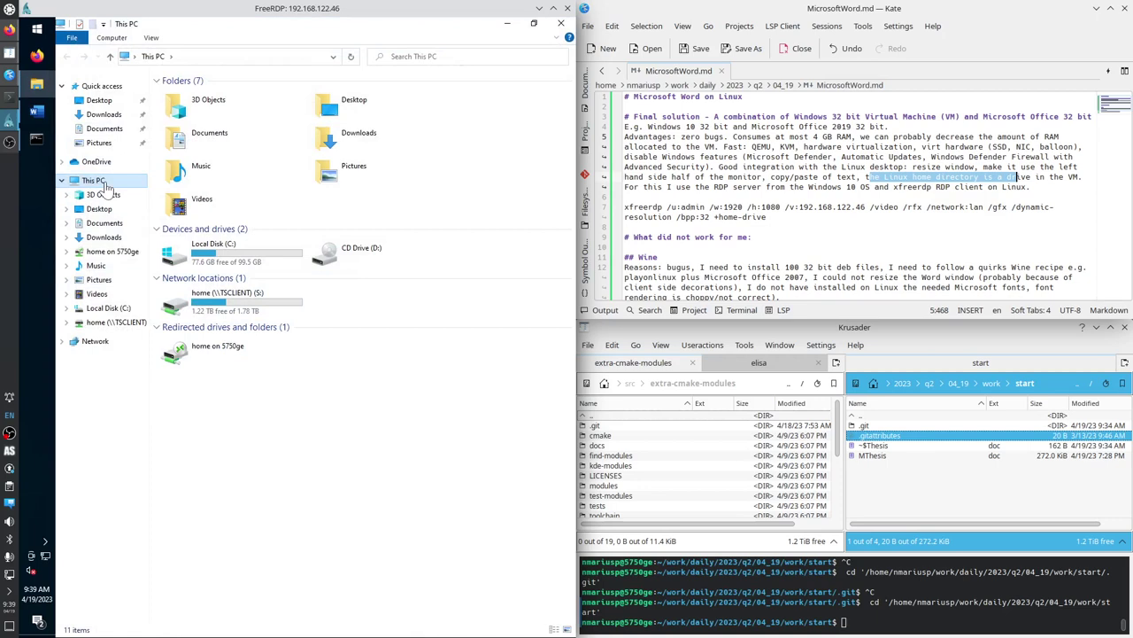
left_click(157, 80)
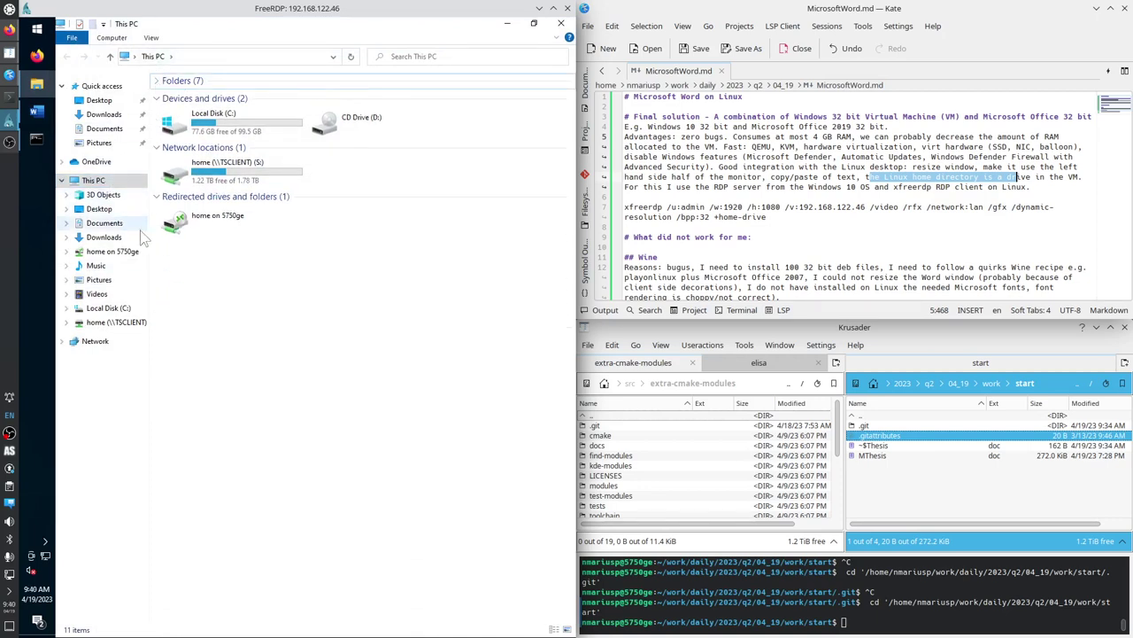
double_click(263, 171)
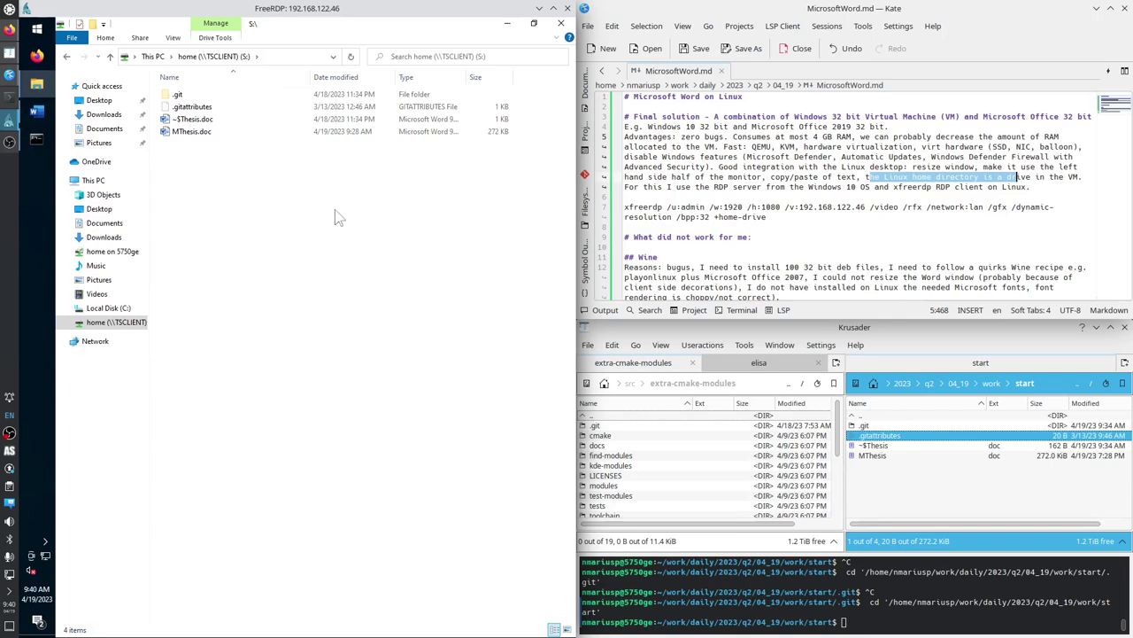
right_click(37, 111)
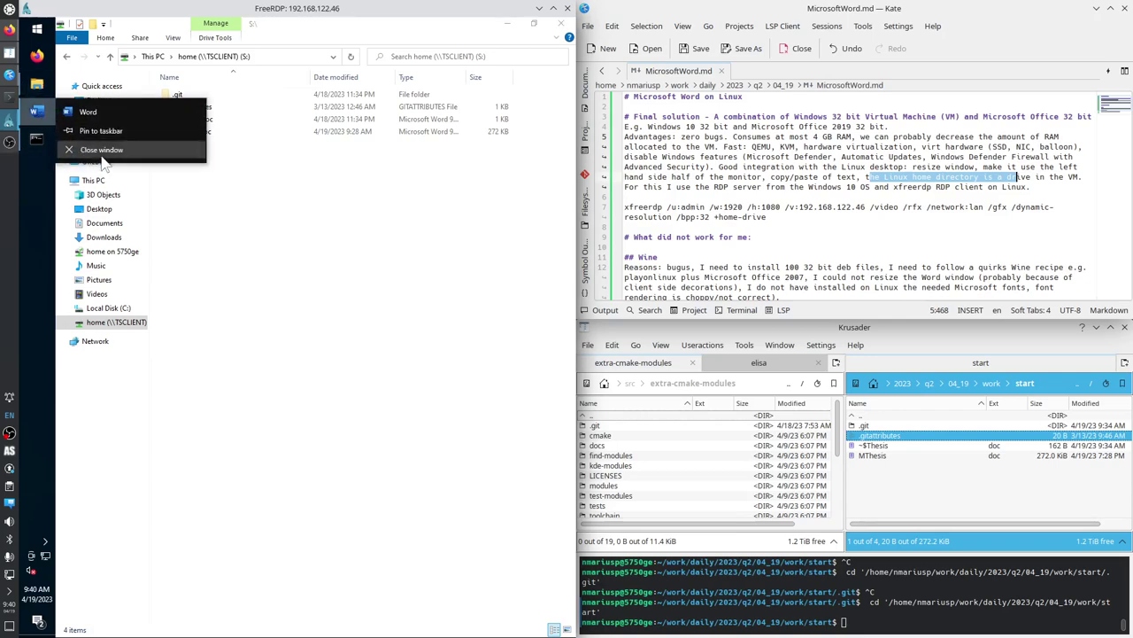
left_click(99, 151)
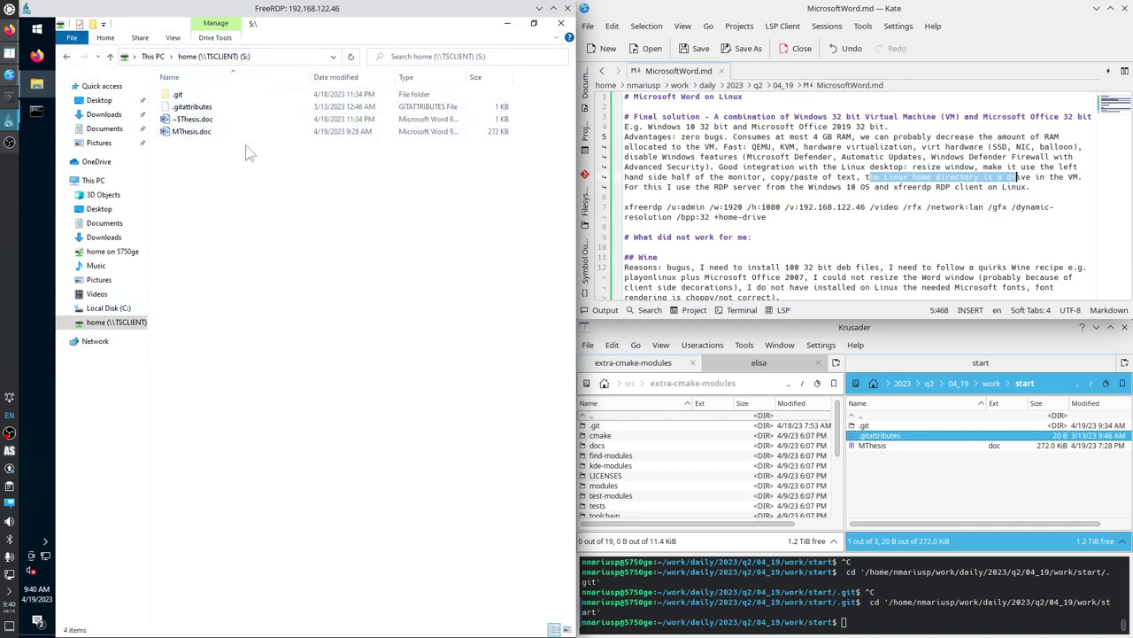
Open MThesis.doc from the S: drive in Word and scroll down to the signature page.
double_click(211, 134)
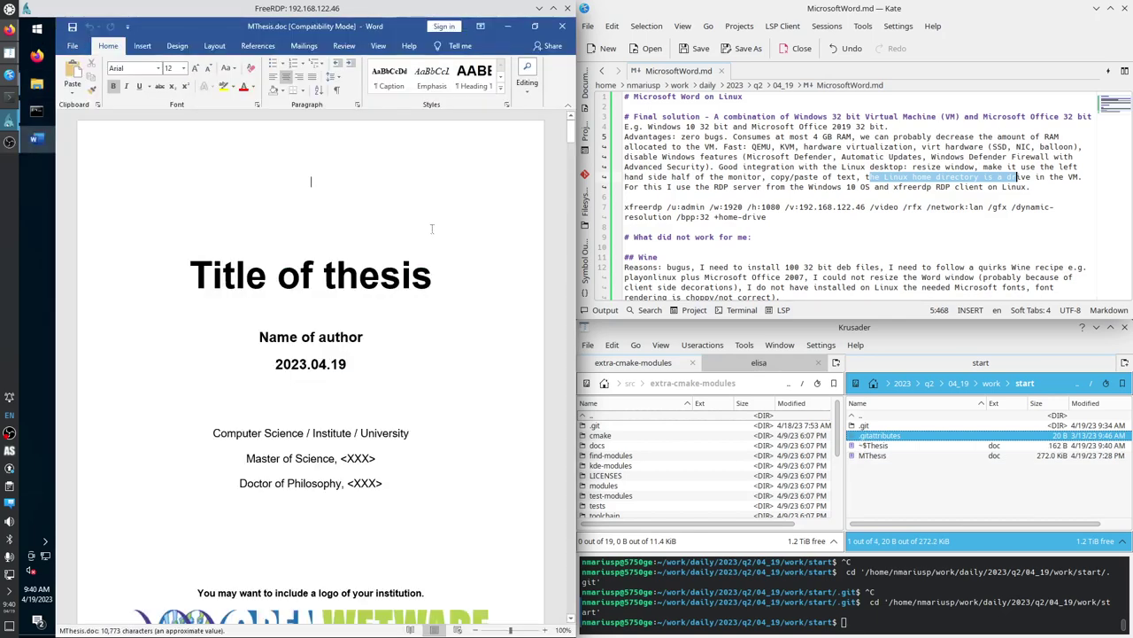
scroll(431, 229, "down", 5)
scroll(432, 229, "down", 6)
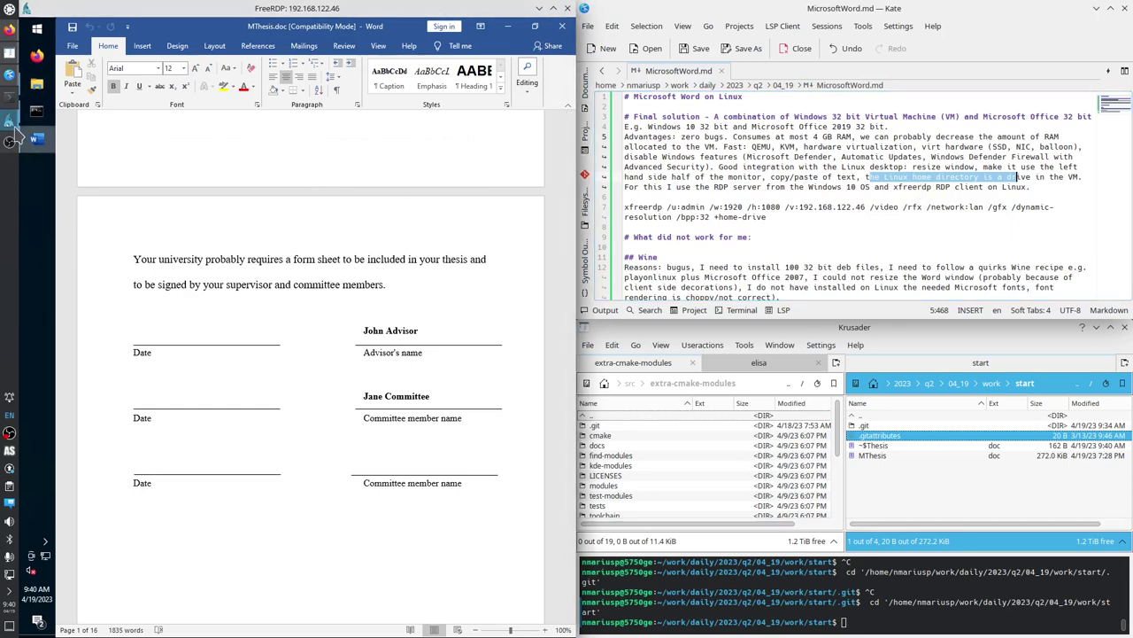
Rerun the previous apt install command with freerdp in place of antiword.
left_click(14, 101)
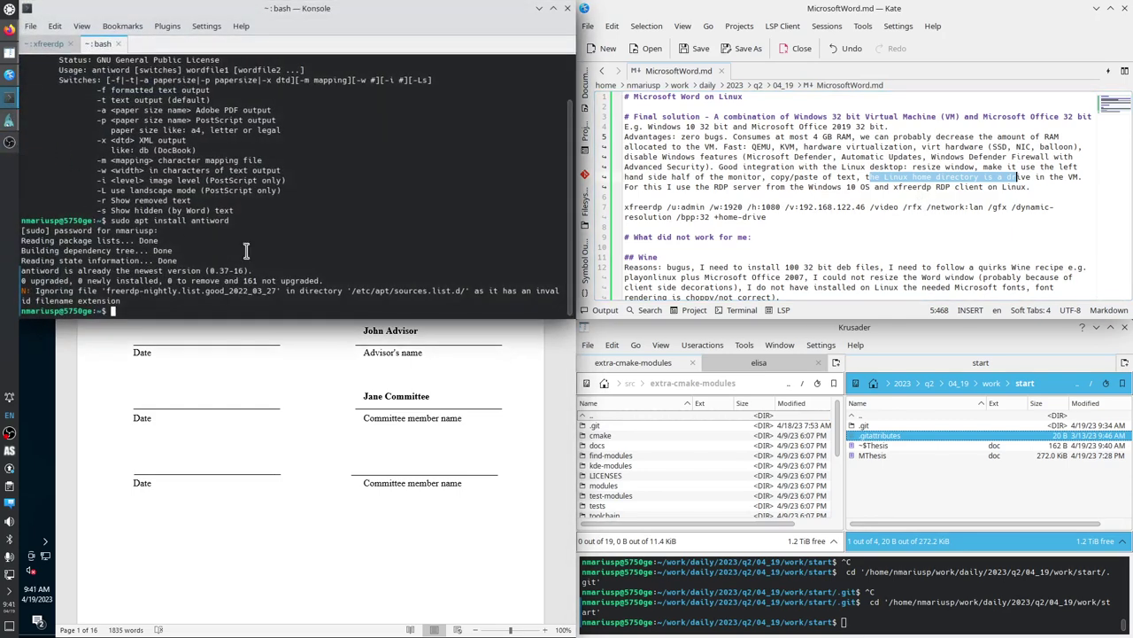
key("Up")
key("BackSpace")
key("BackSpace")
key("BackSpace")
key("BackSpace")
key("BackSpace")
key("BackSpace")
key("BackSpace")
key("BackSpace")
type("freerdp")
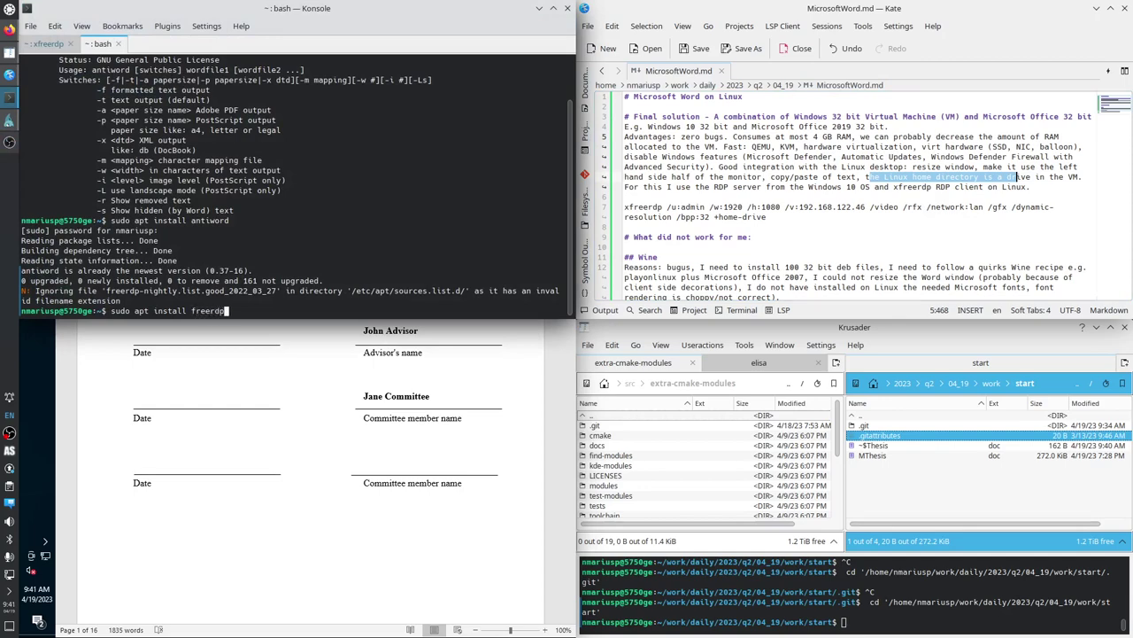
key("Return")
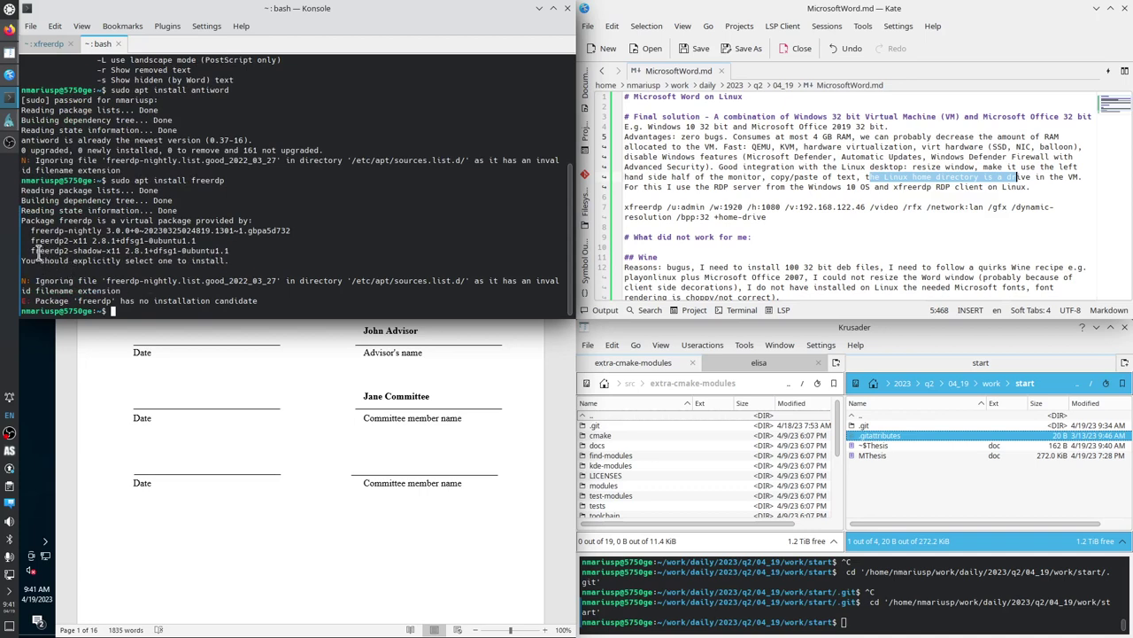
Select the suggested freerdp2-x11 package name, switch to the xfreerdp tab, and minimize Konsole.
left_click_drag(31, 240, 86, 241)
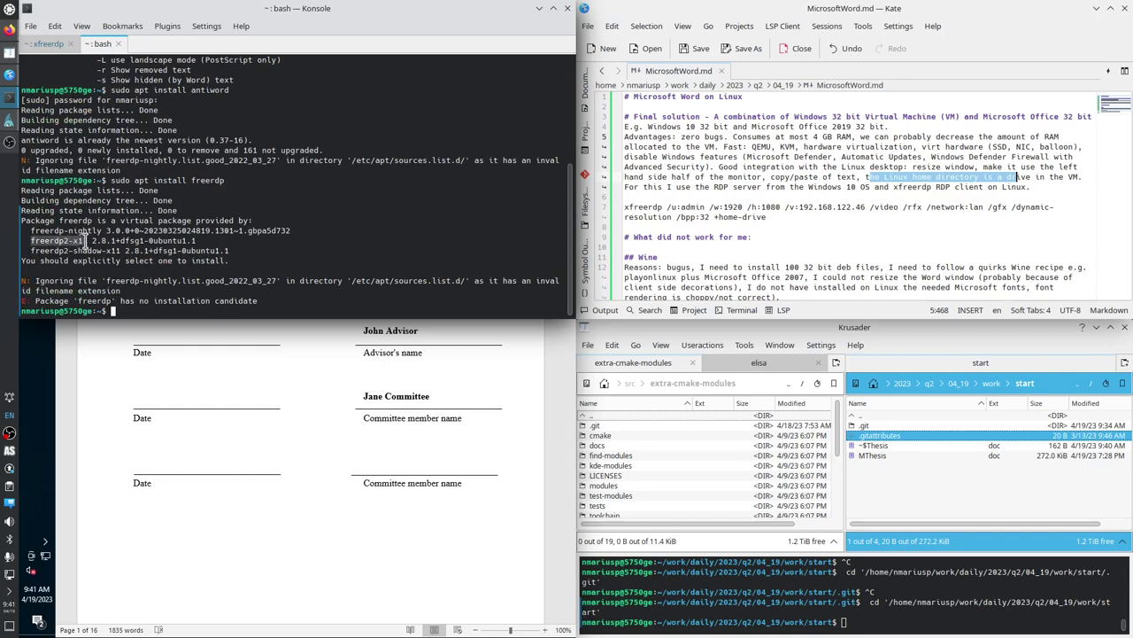
left_click_drag(86, 241, 89, 240)
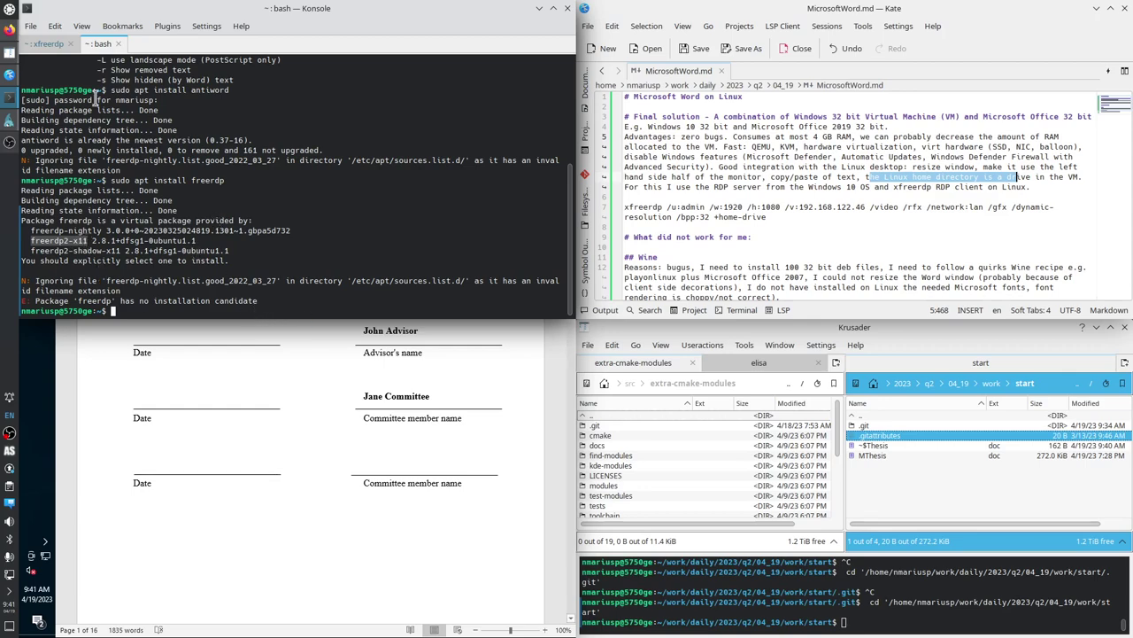
left_click(44, 44)
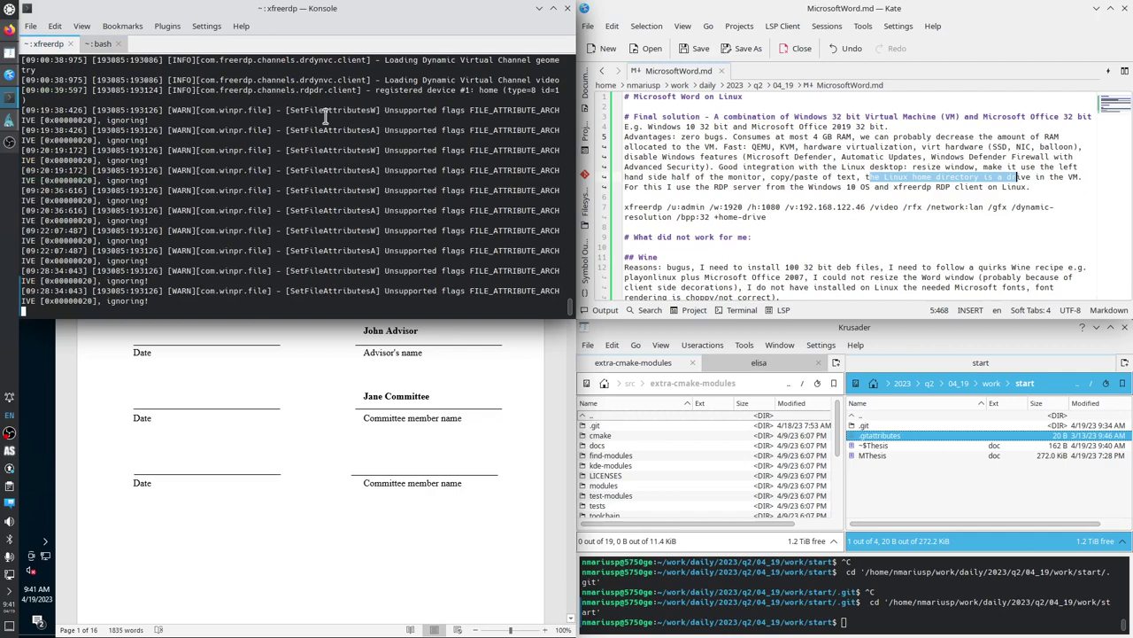
left_click(541, 10)
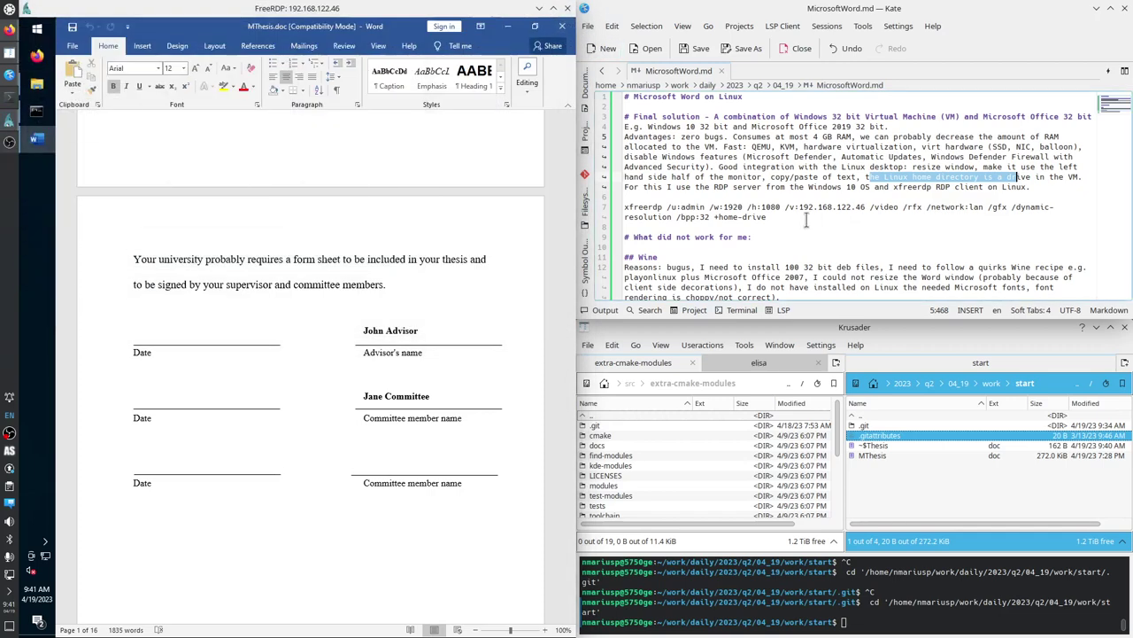
Select and copy the full xfreerdp command on line 7 of MicrosoftWord.md.
left_click_drag(781, 219, 609, 207)
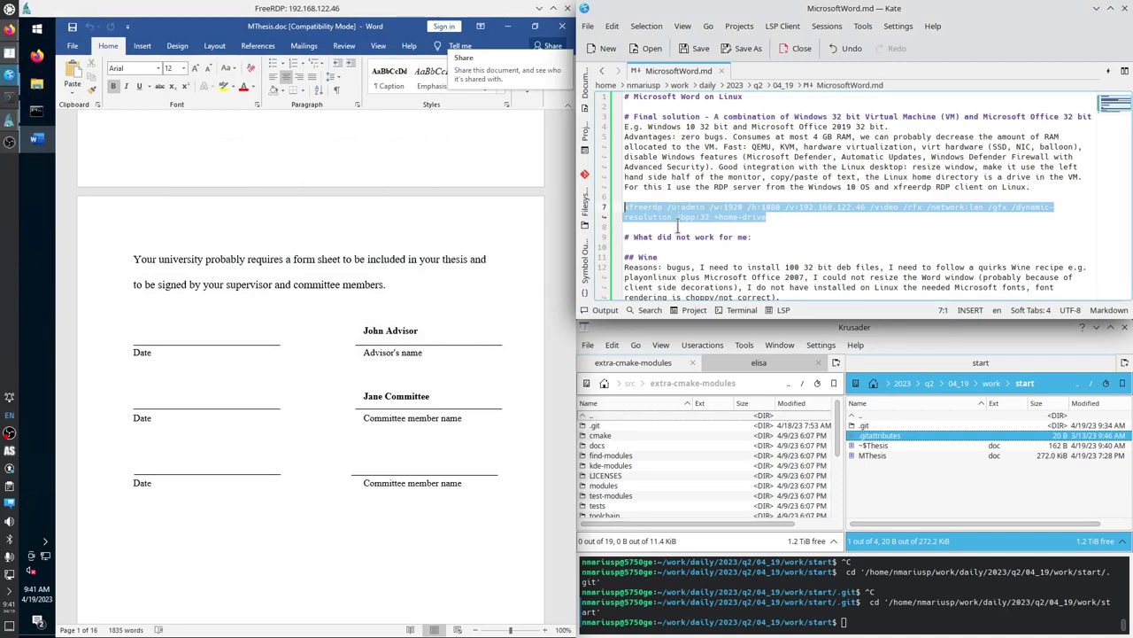
key("ctrl+c")
left_click(692, 267)
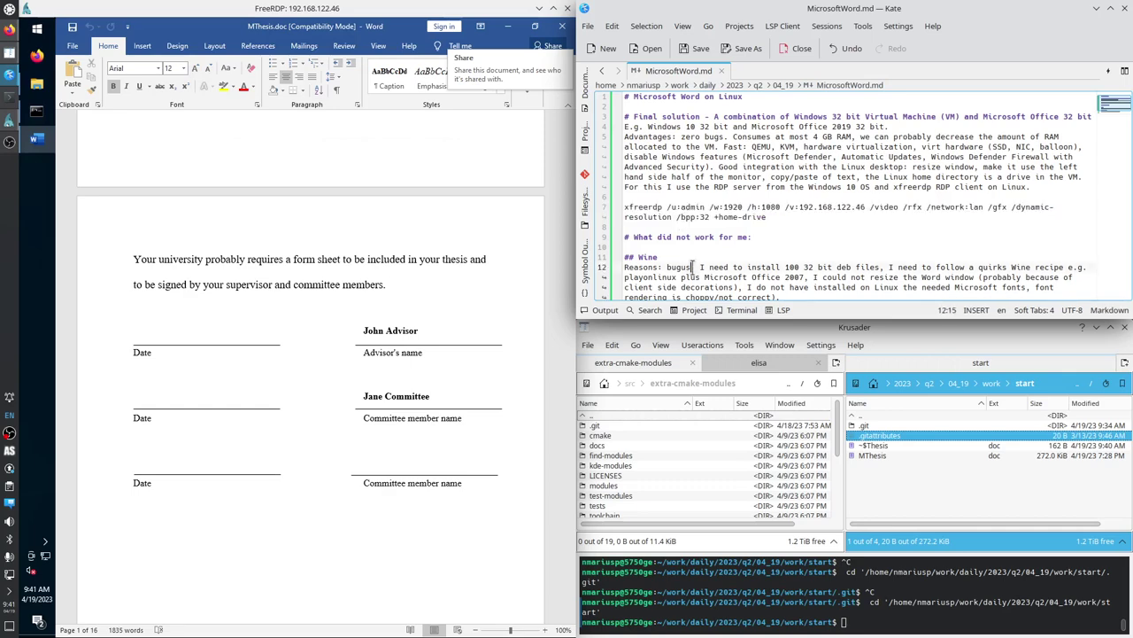
scroll(651, 243, "down", 1)
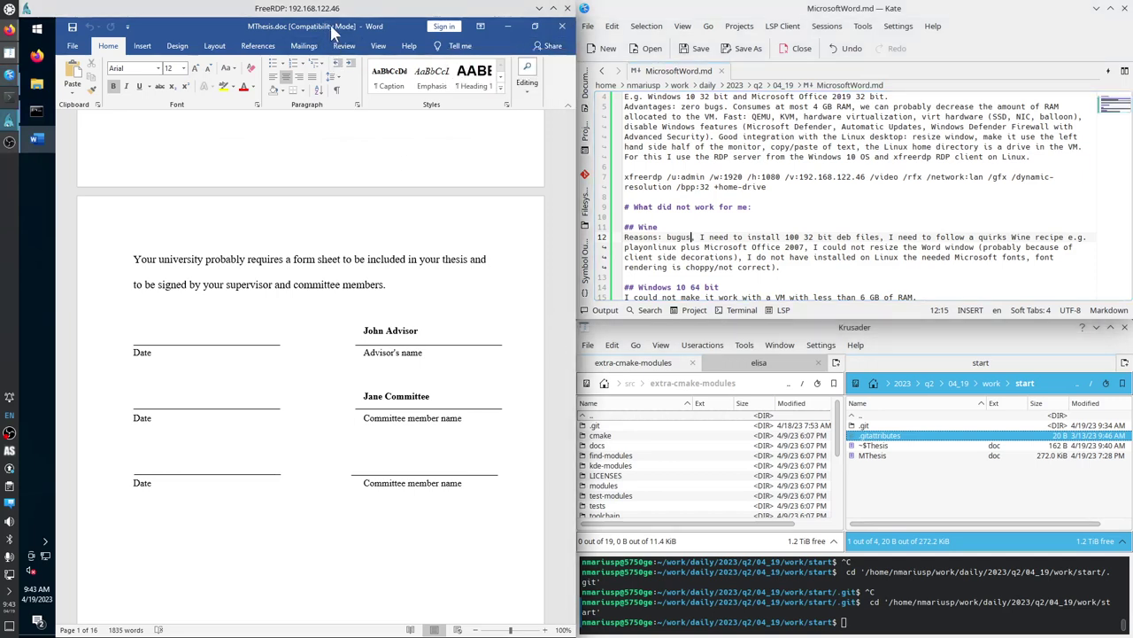
left_click_drag(335, 23, 345, 141)
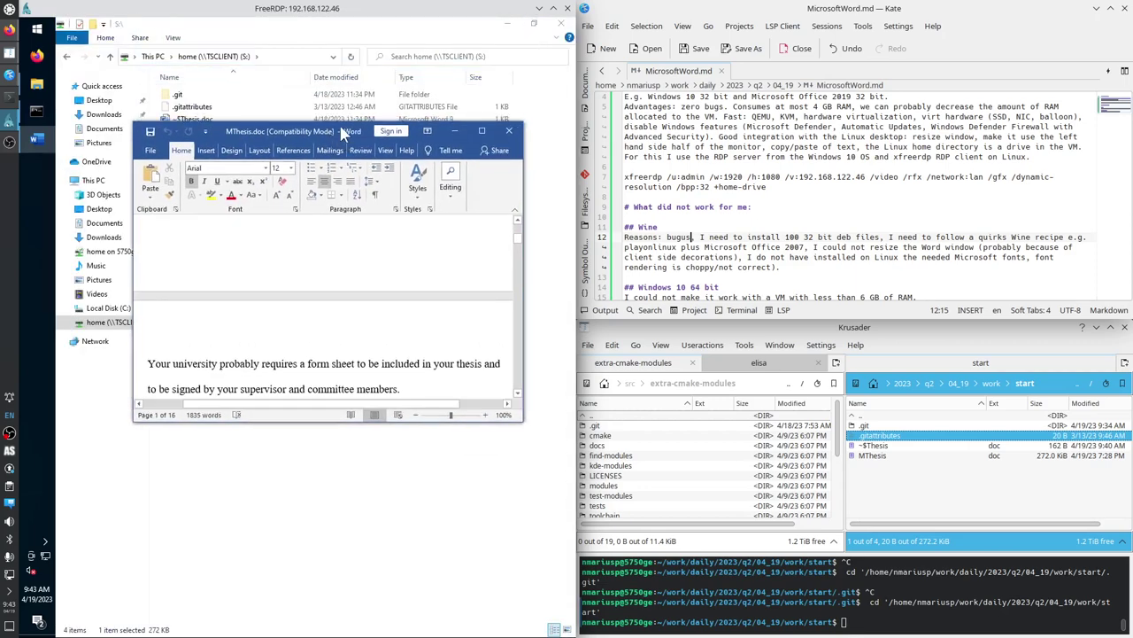
left_click(292, 115)
double_click(347, 24)
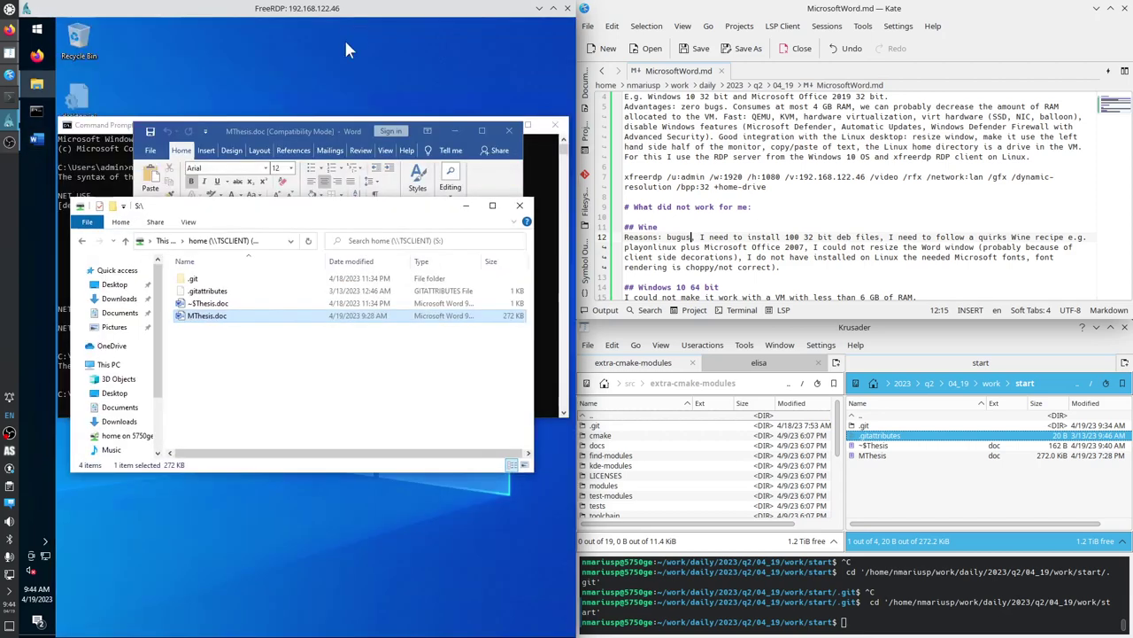
left_click_drag(299, 212, 319, 336)
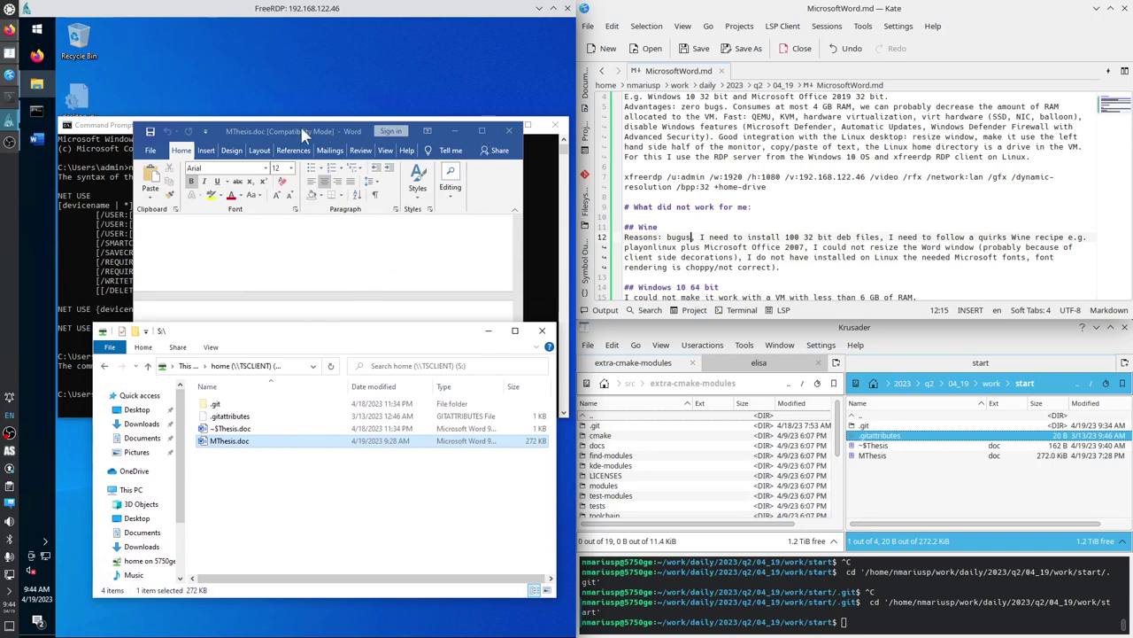
left_click_drag(300, 126, 57, 126)
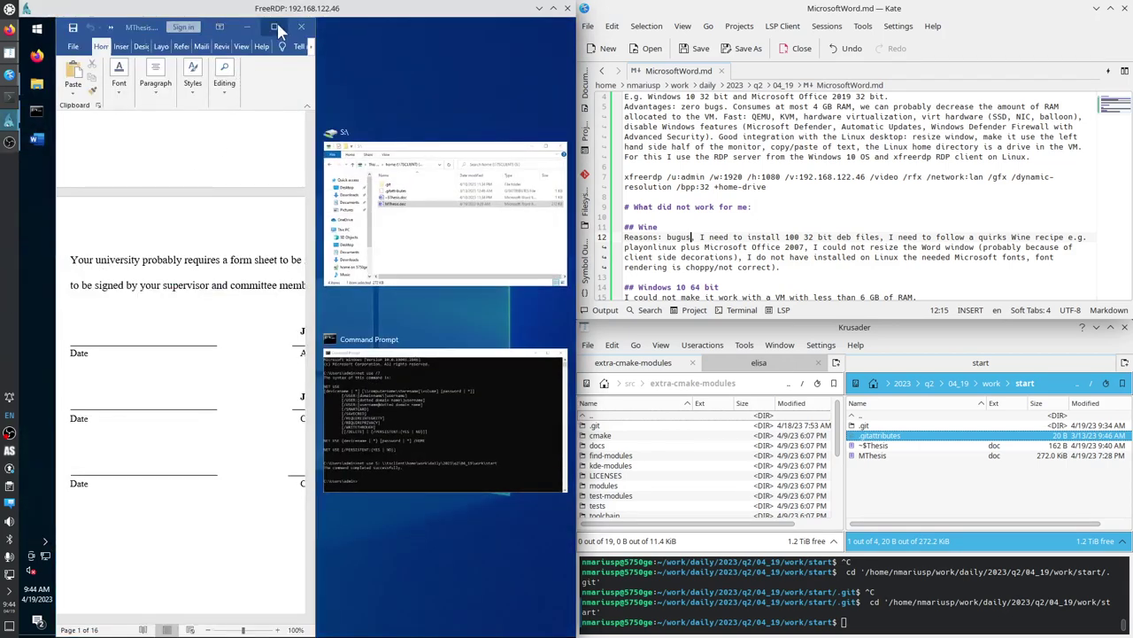
left_click(277, 29)
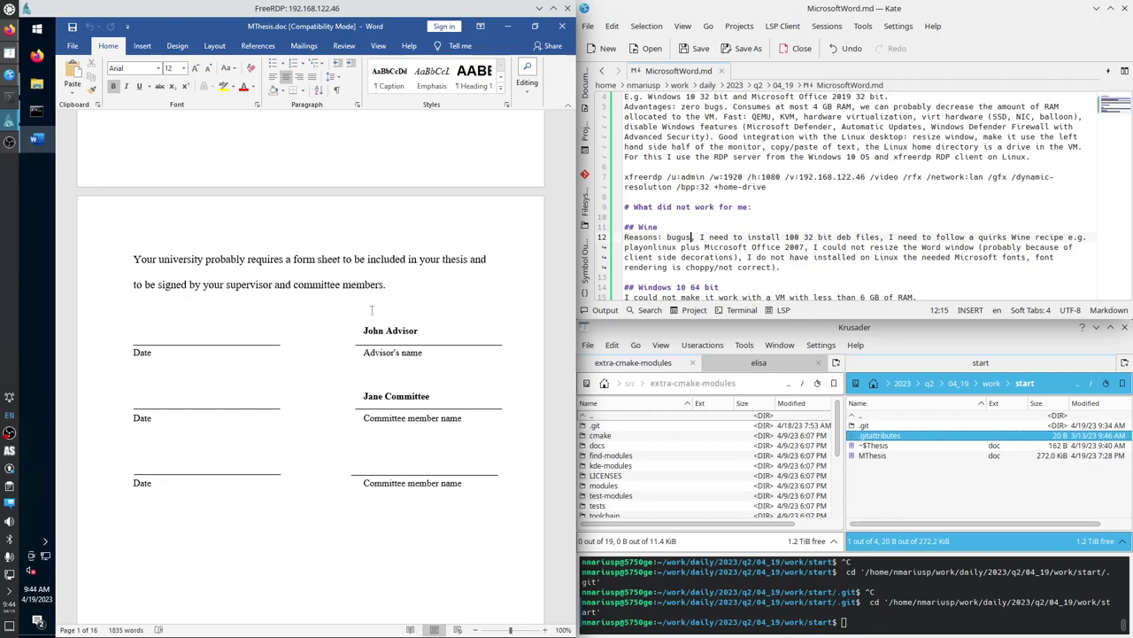
left_click(717, 267)
scroll(717, 274, "down", 1)
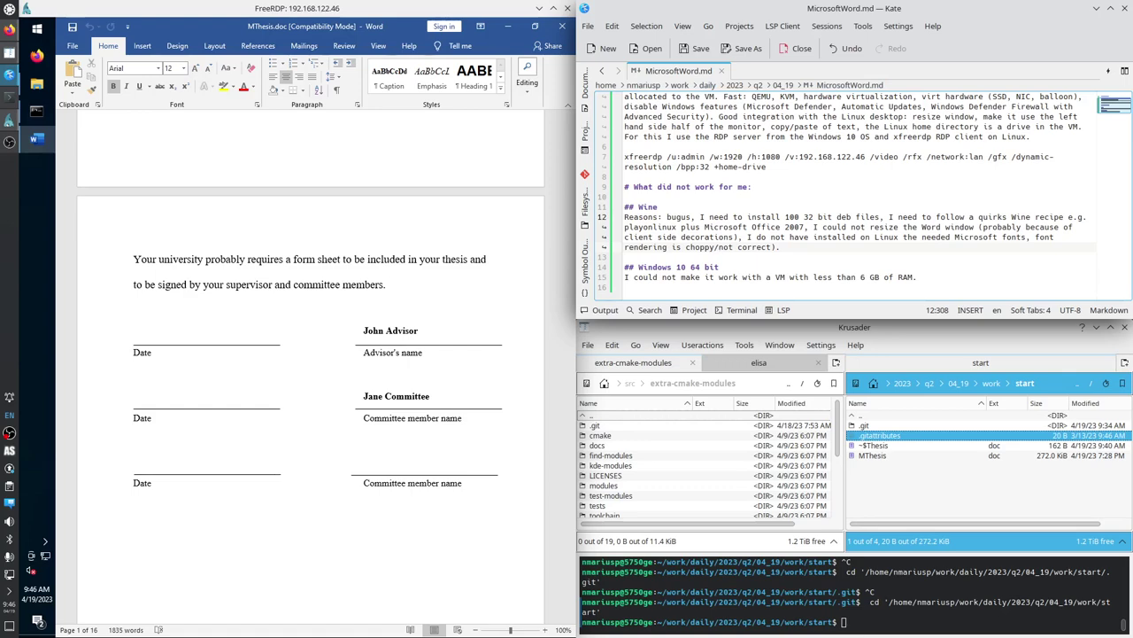
Open Task Manager's Details tab and sort processes by memory, with WINWORD.EXE at the top.
right_click(30, 220)
left_click(113, 479)
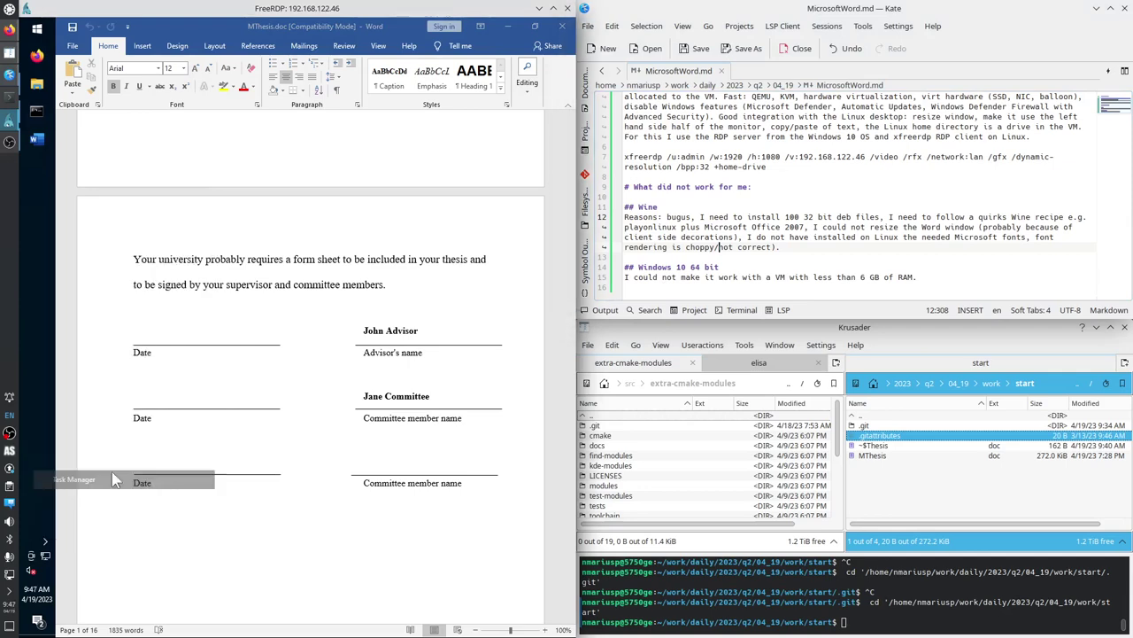
left_click(265, 102)
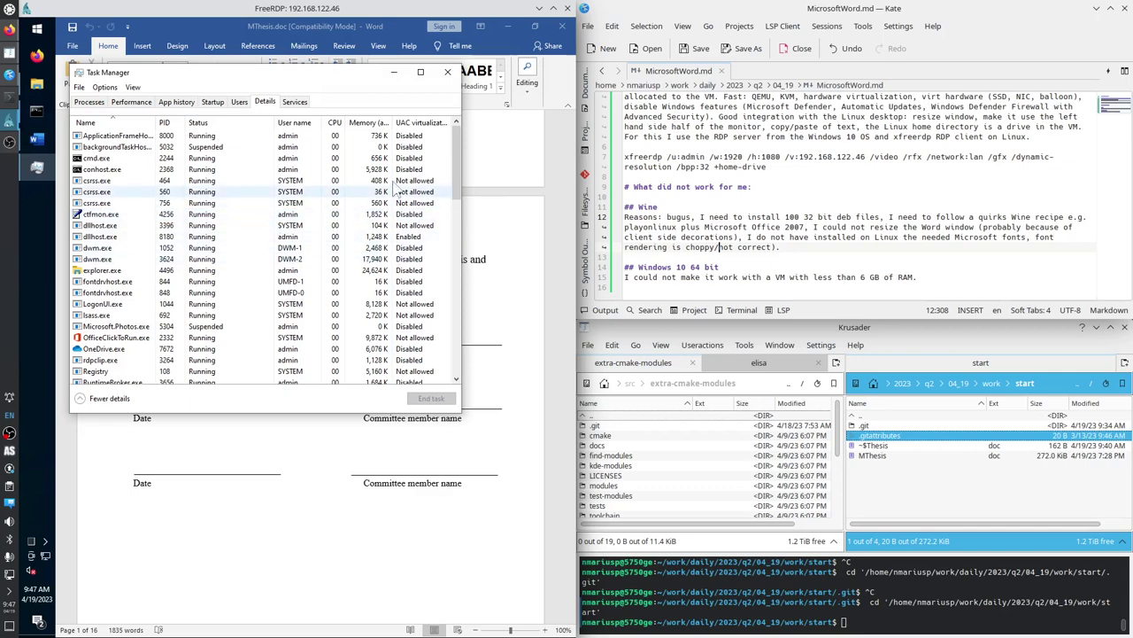
left_click(382, 124)
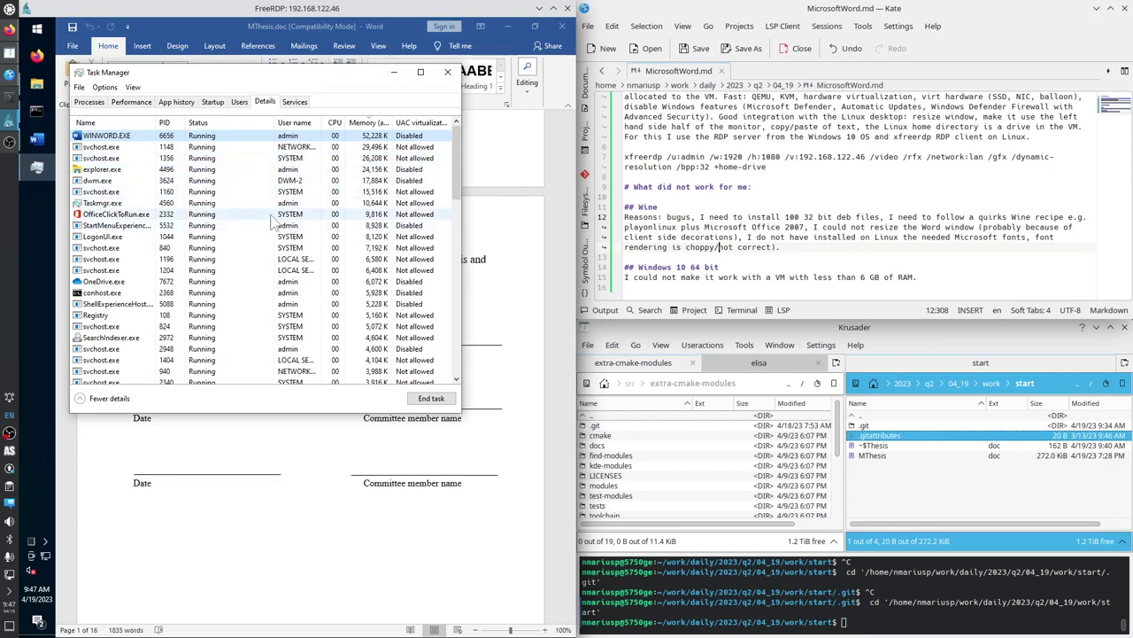
left_click(351, 213)
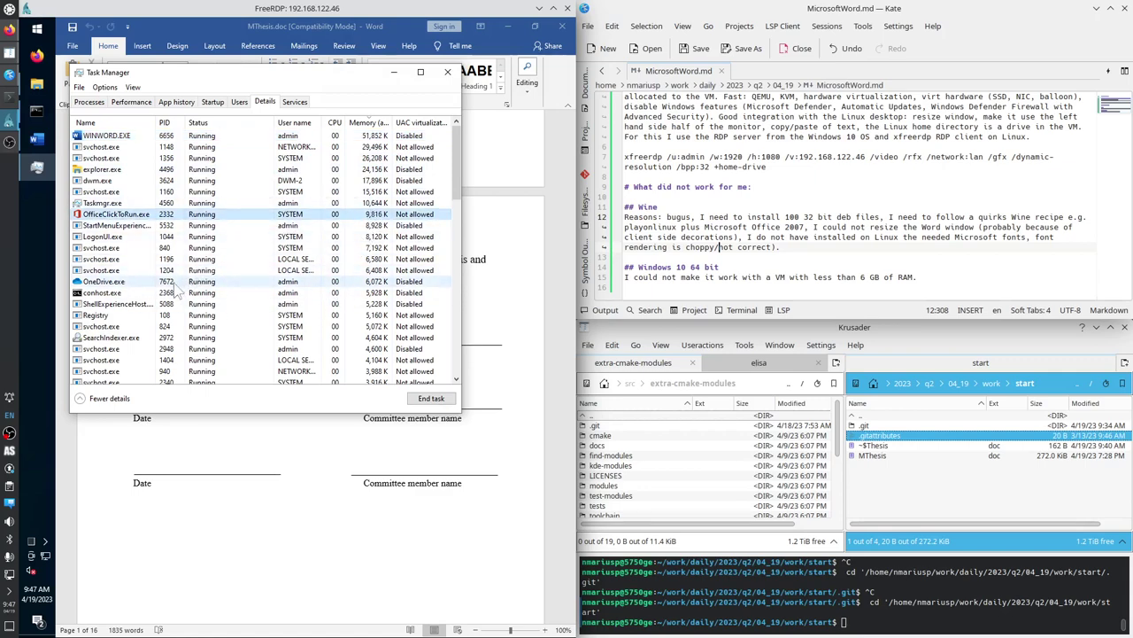
scroll(172, 263, "down", 4)
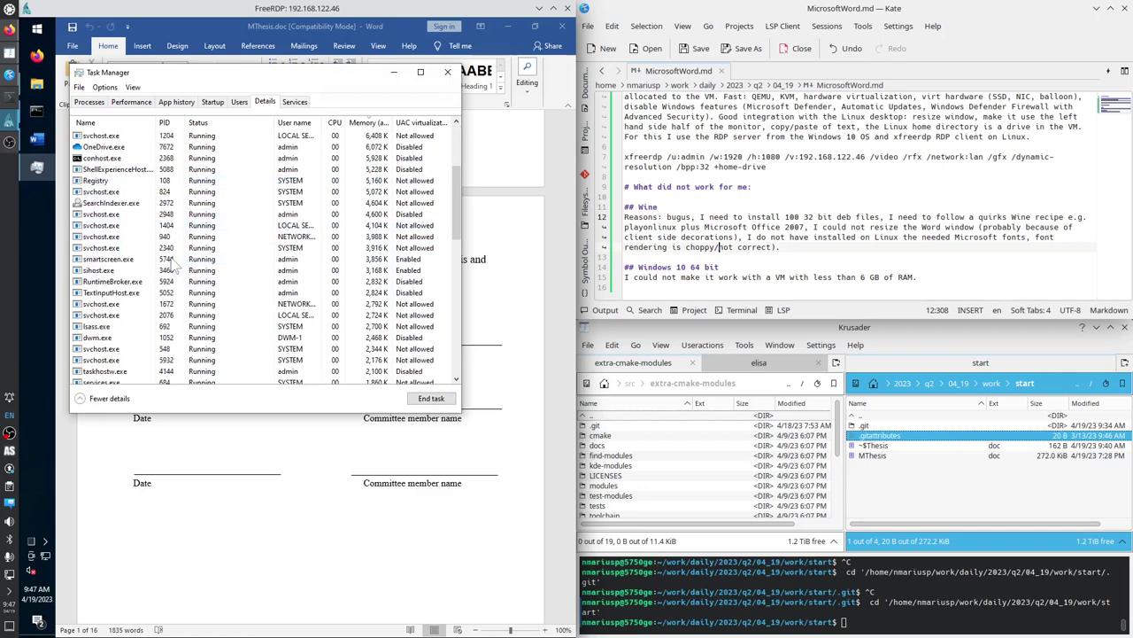
Show Task Manager's Performance memory graph: 1.2 of 2.0 GB in use, 842 MB available.
left_click(132, 103)
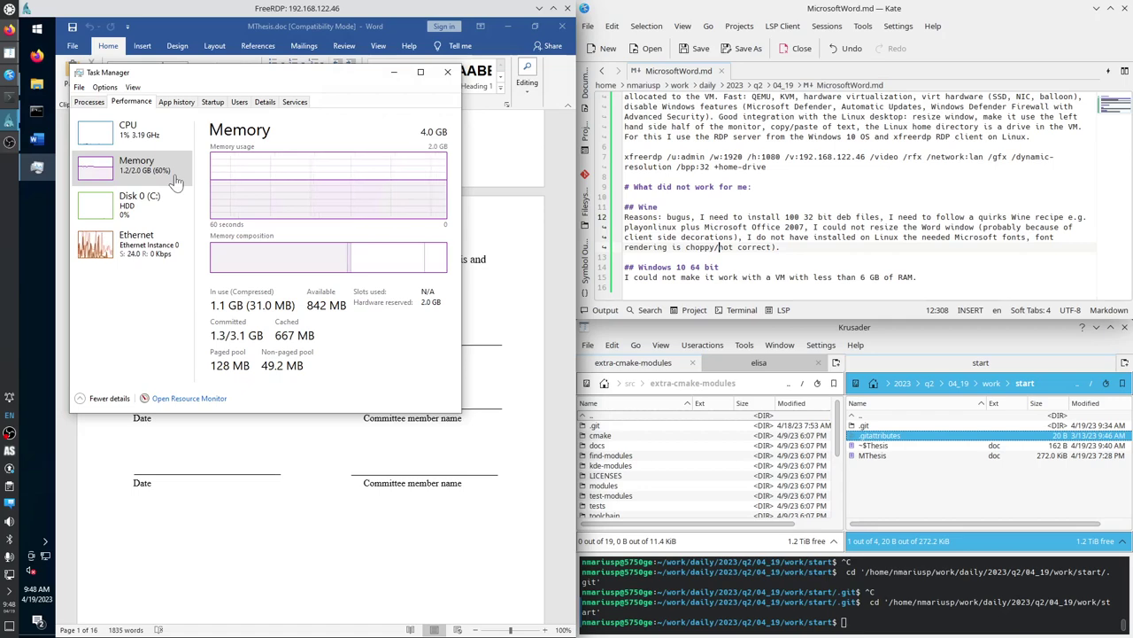
Open Resource Monitor's Disk view, widen the Image column and enlarge the disk activity list.
left_click(176, 400)
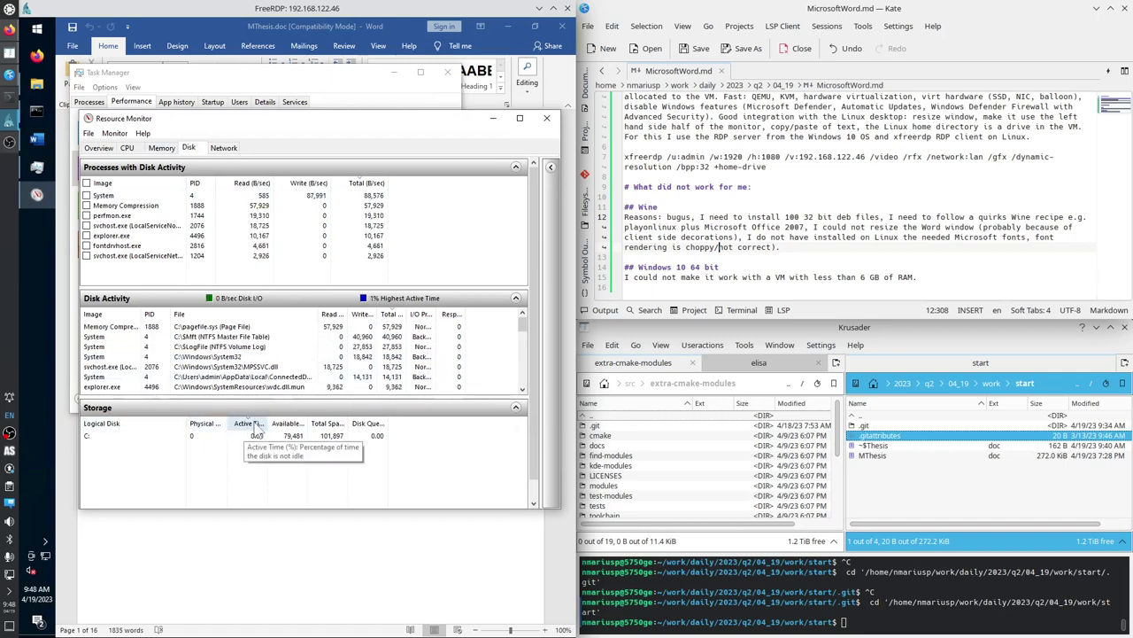
scroll(258, 429, "down", 1)
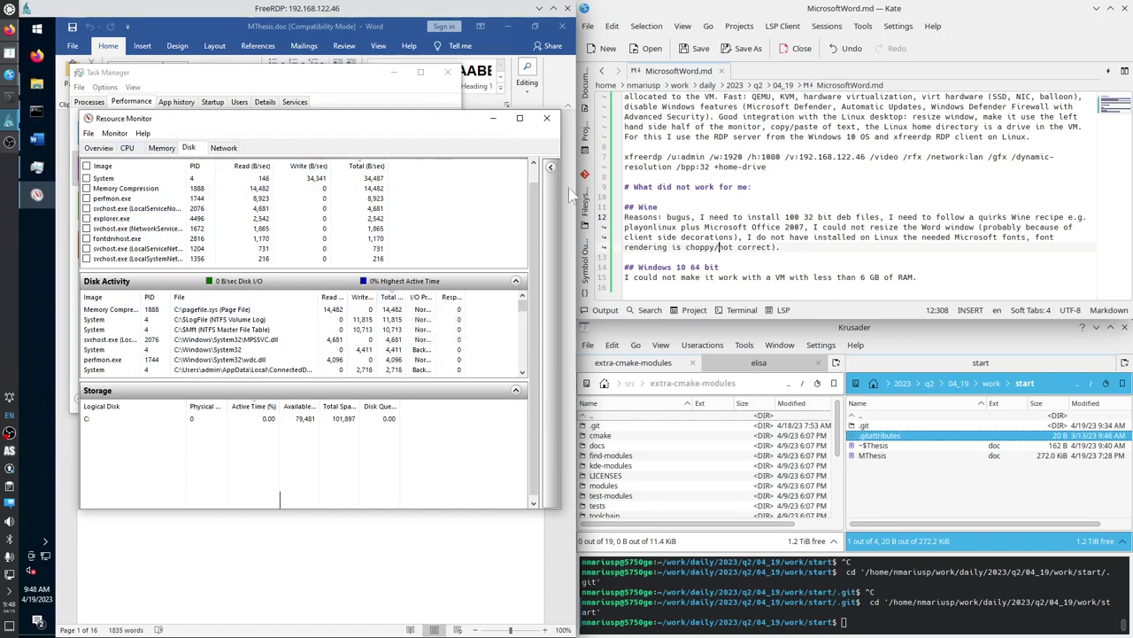
scroll(419, 188, "up", 1)
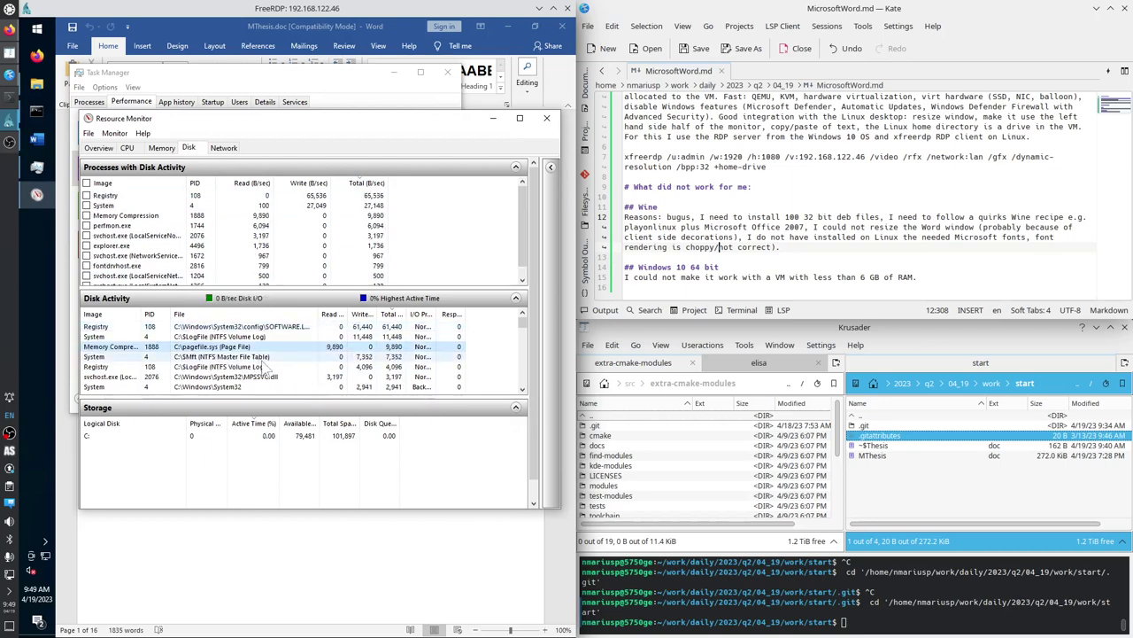
left_click_drag(140, 314, 157, 314)
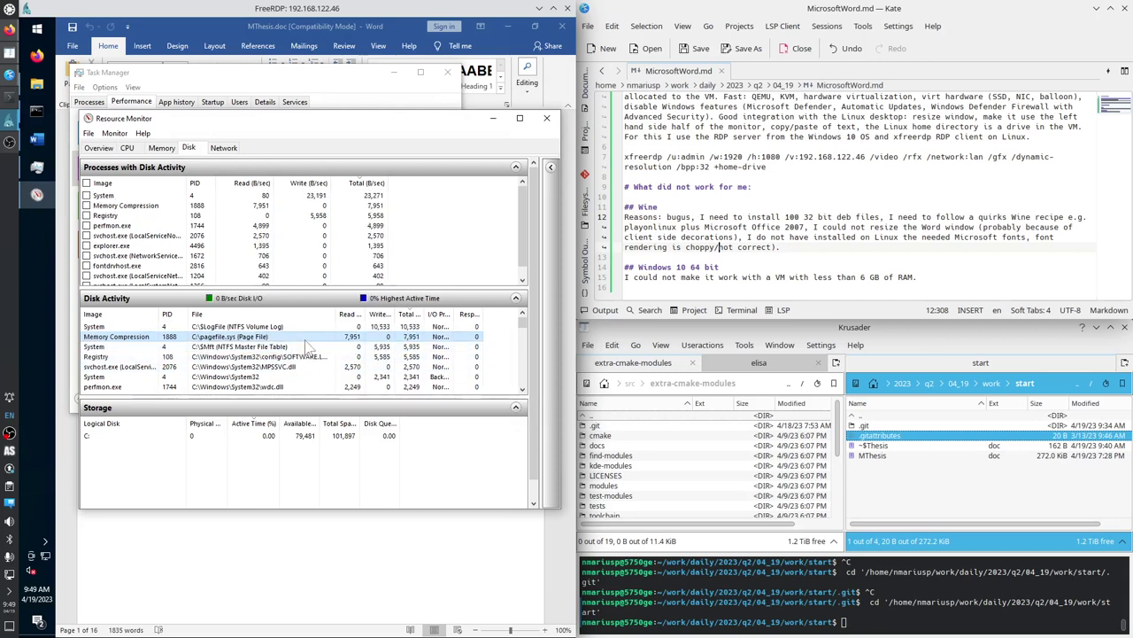
left_click_drag(302, 396, 302, 453)
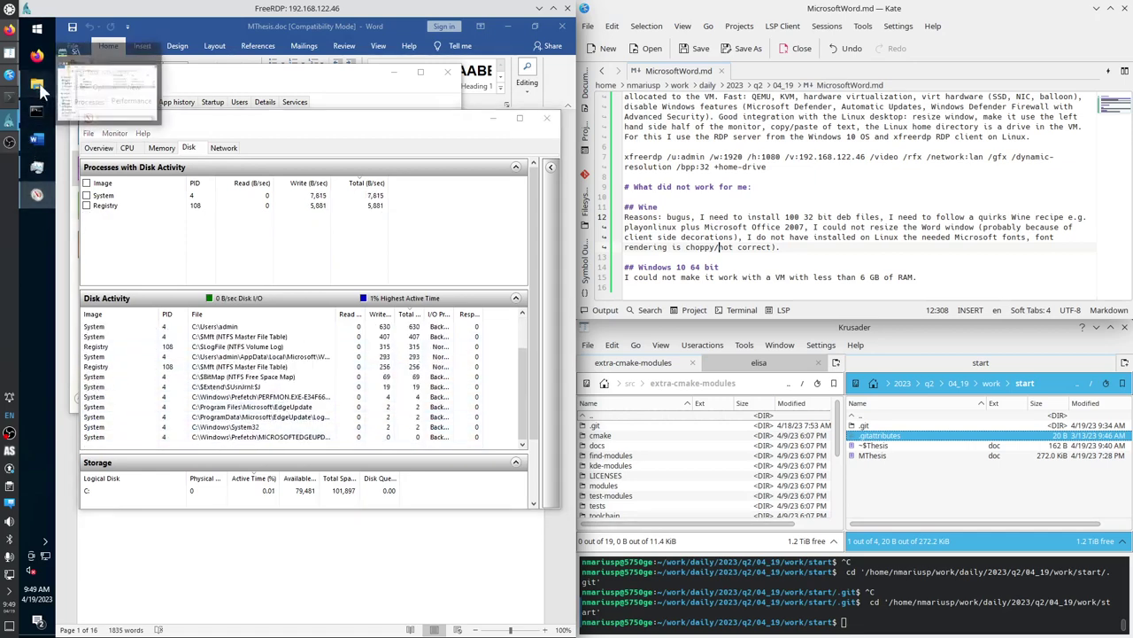
Browse to Local Disk (C:) in File Explorer and select pagefile.sys (1,179,648 KB).
left_click(37, 84)
scroll(160, 532, "down", 1)
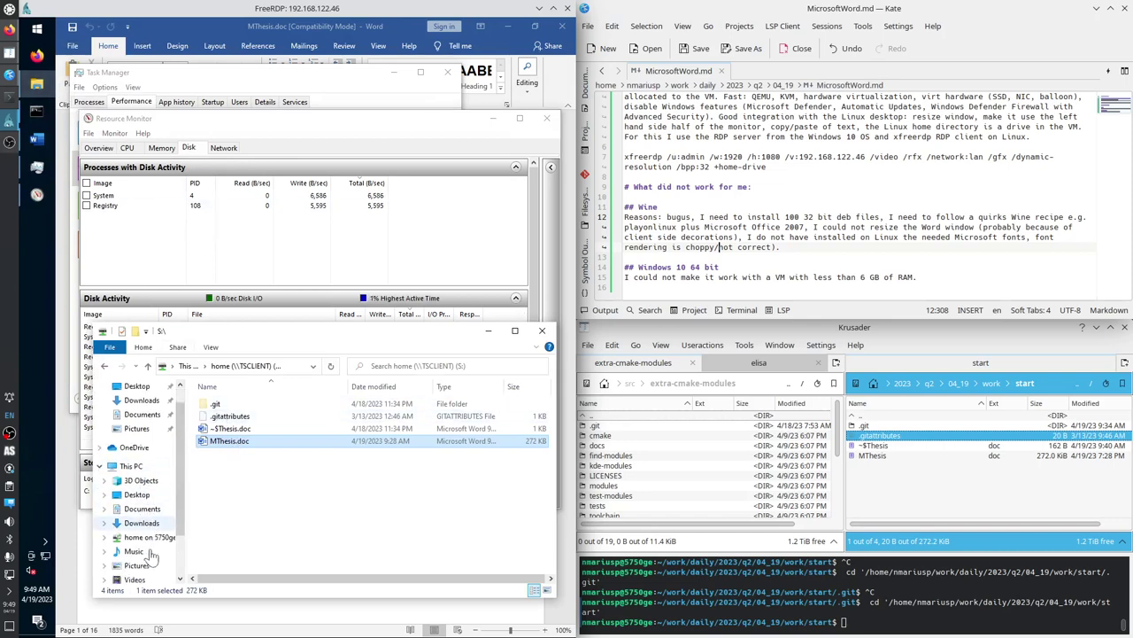
left_click(142, 577)
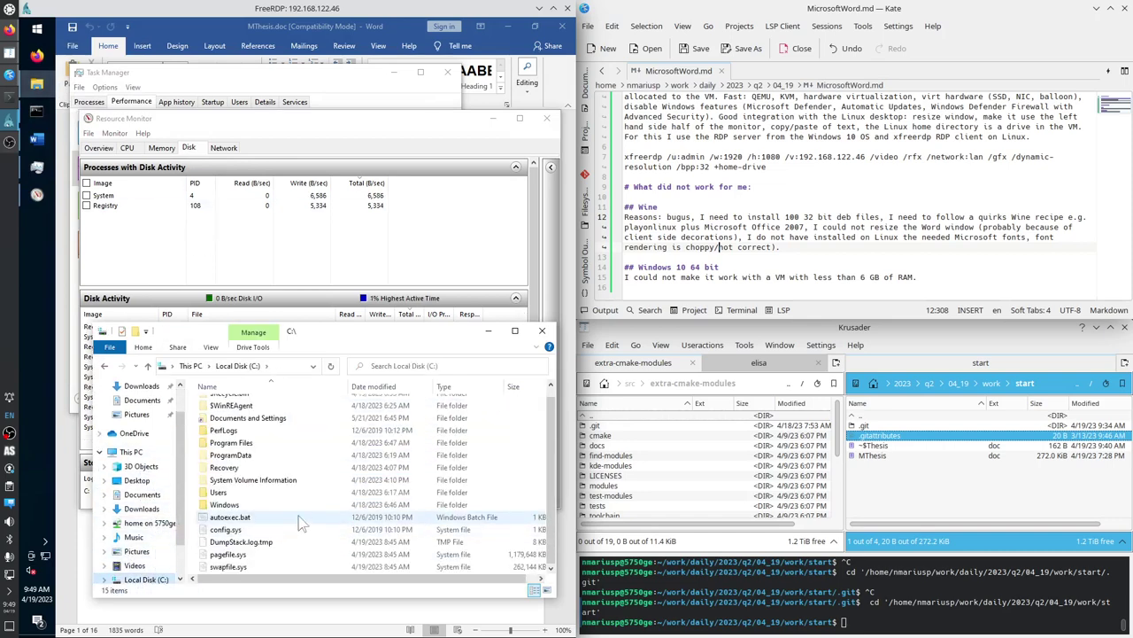
left_click(252, 558)
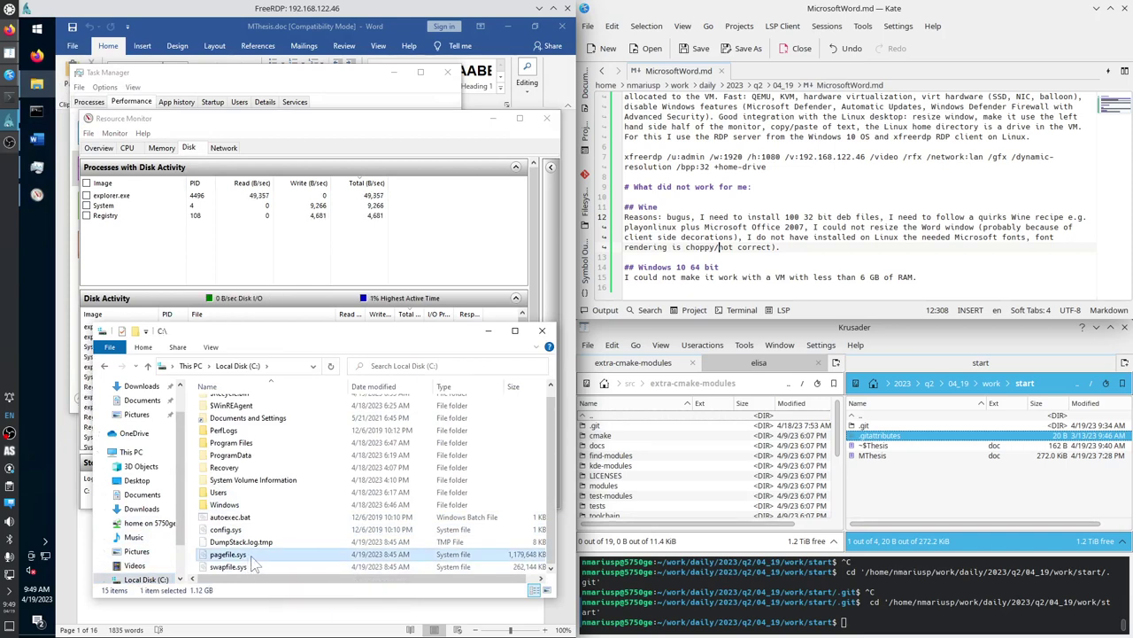
Close File Explorer, switch Resource Monitor to its CPU tab, move it aside and close it.
left_click(547, 333)
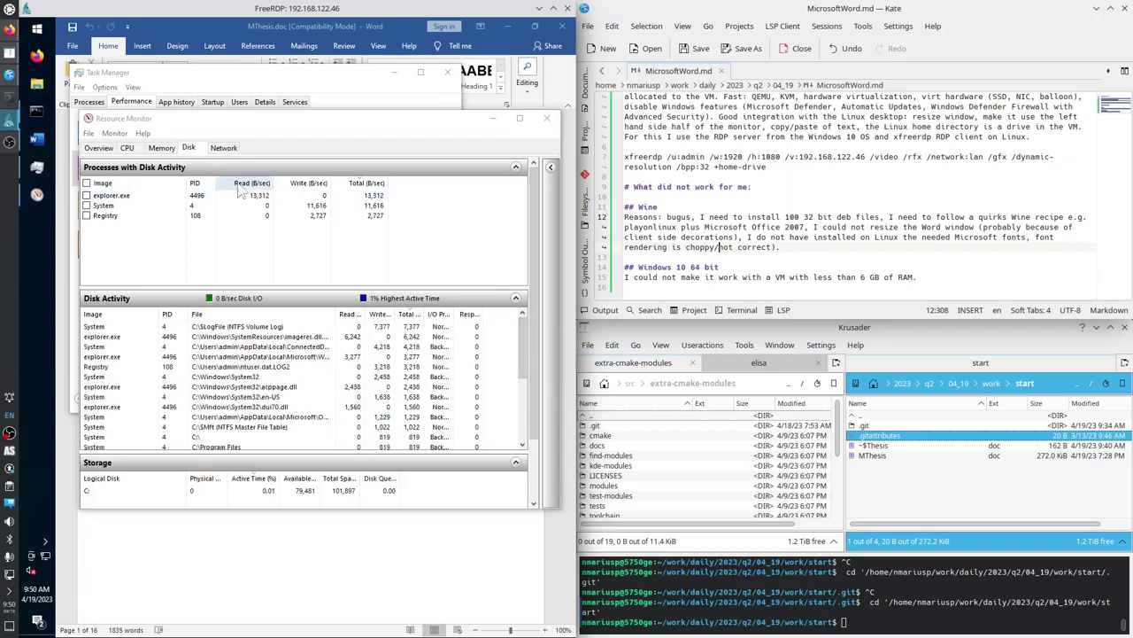
left_click(129, 148)
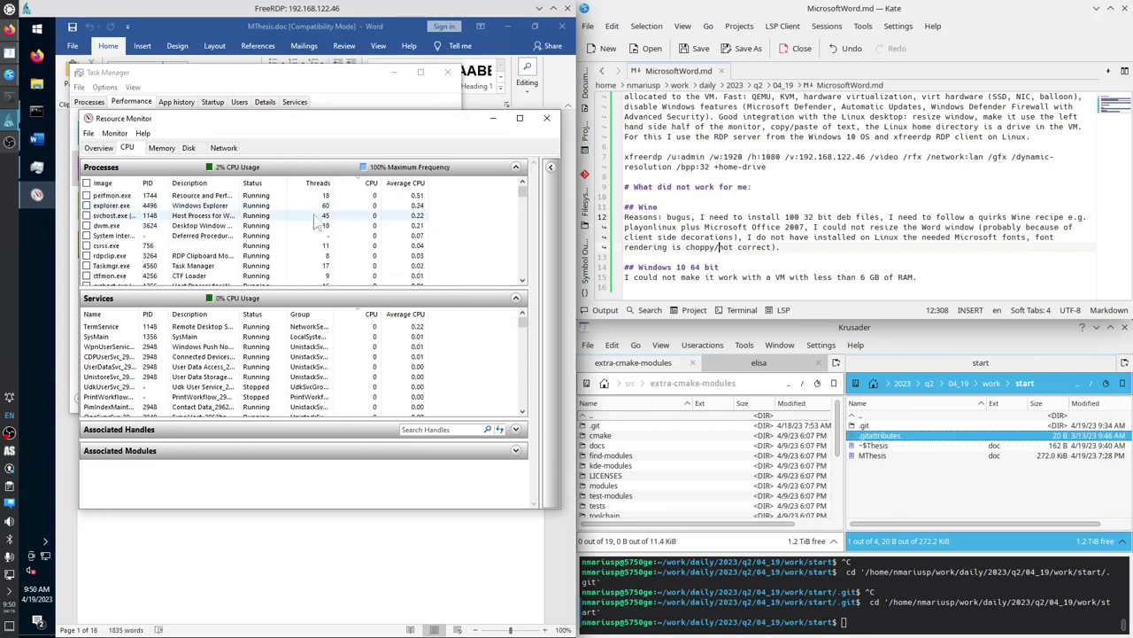
left_click_drag(269, 121, 284, 176)
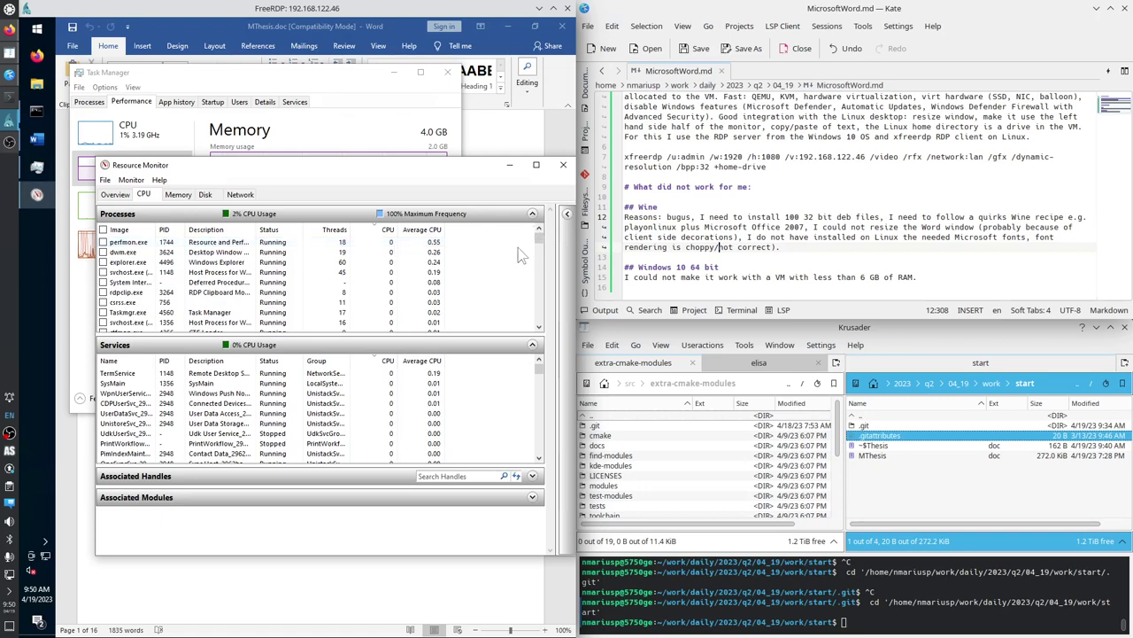
left_click(563, 165)
Close Task Manager and Word, then shut down Windows from the Start menu's Power options.
left_click(447, 72)
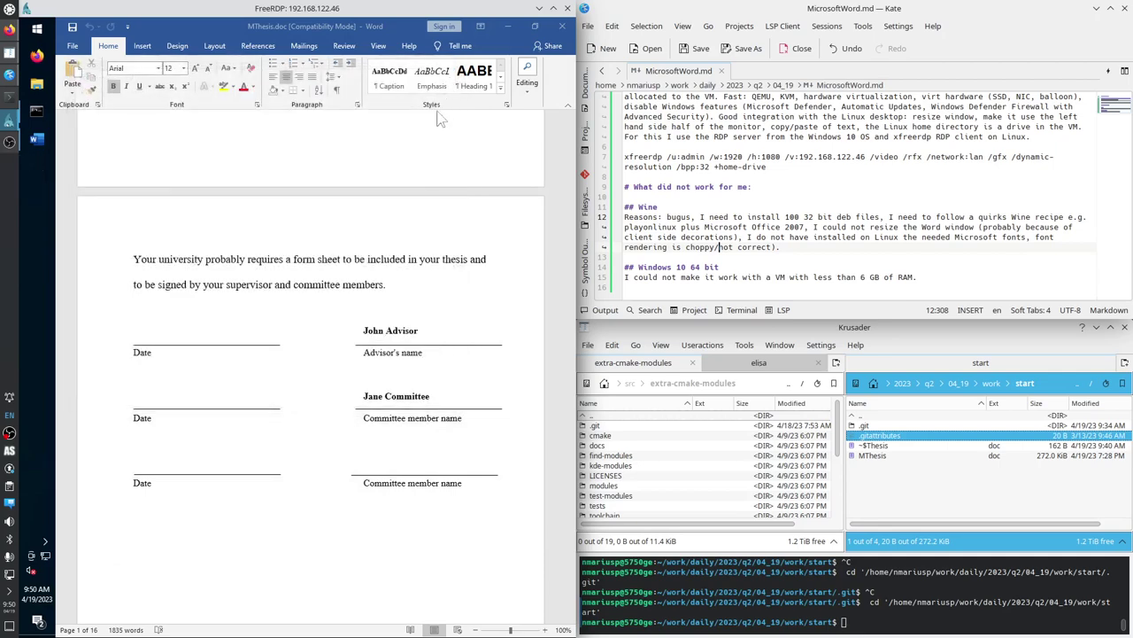
left_click(564, 26)
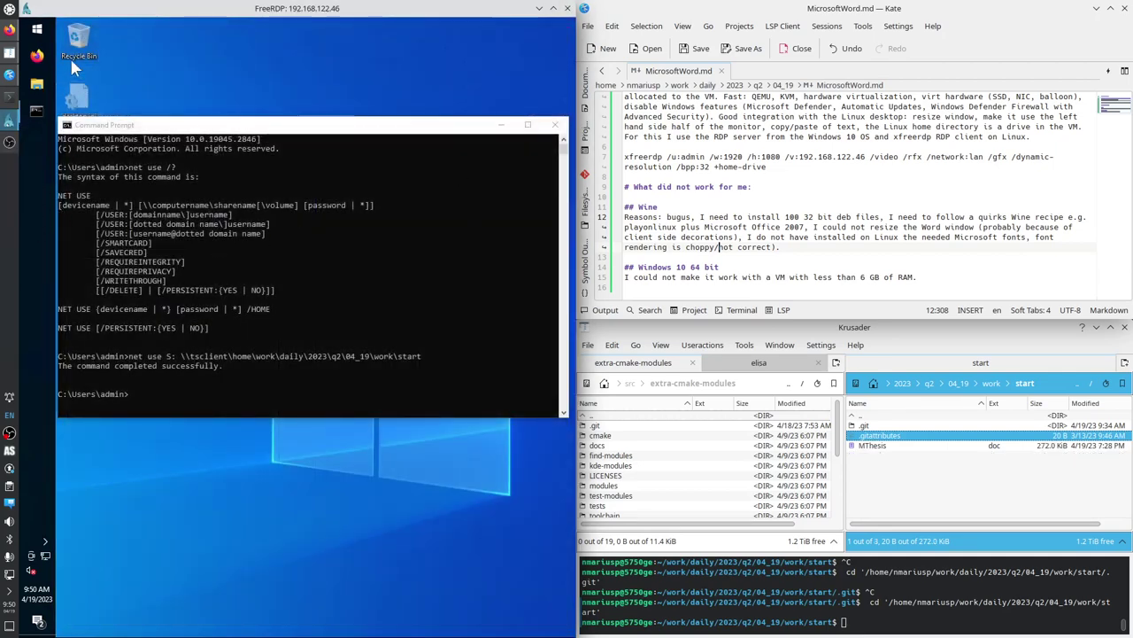
left_click(39, 30)
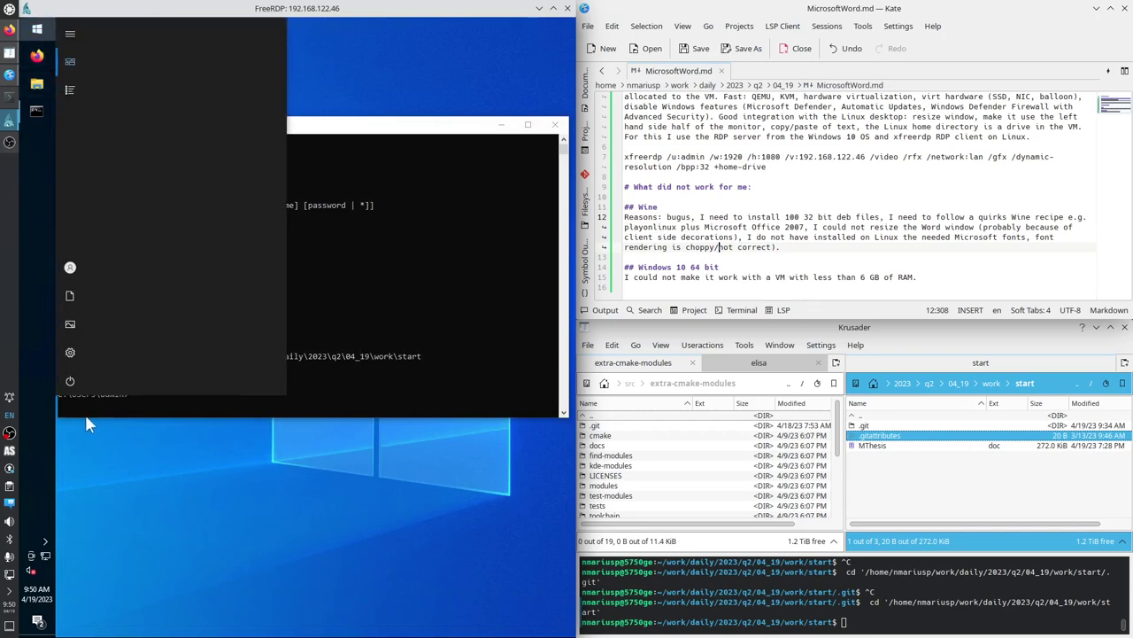
left_click(84, 381)
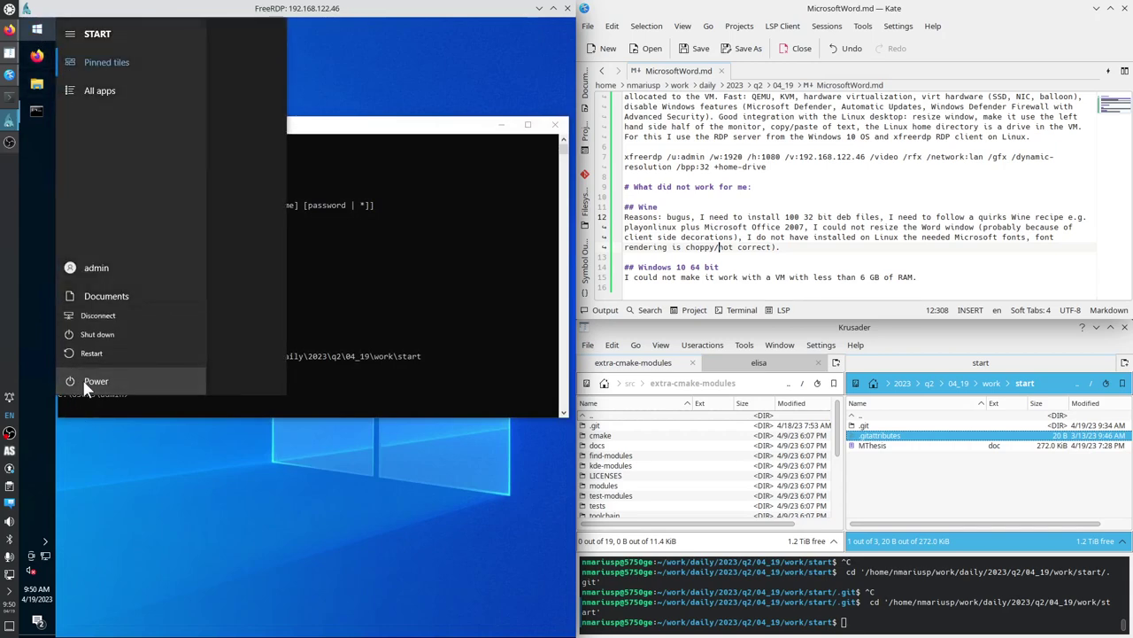
left_click(107, 329)
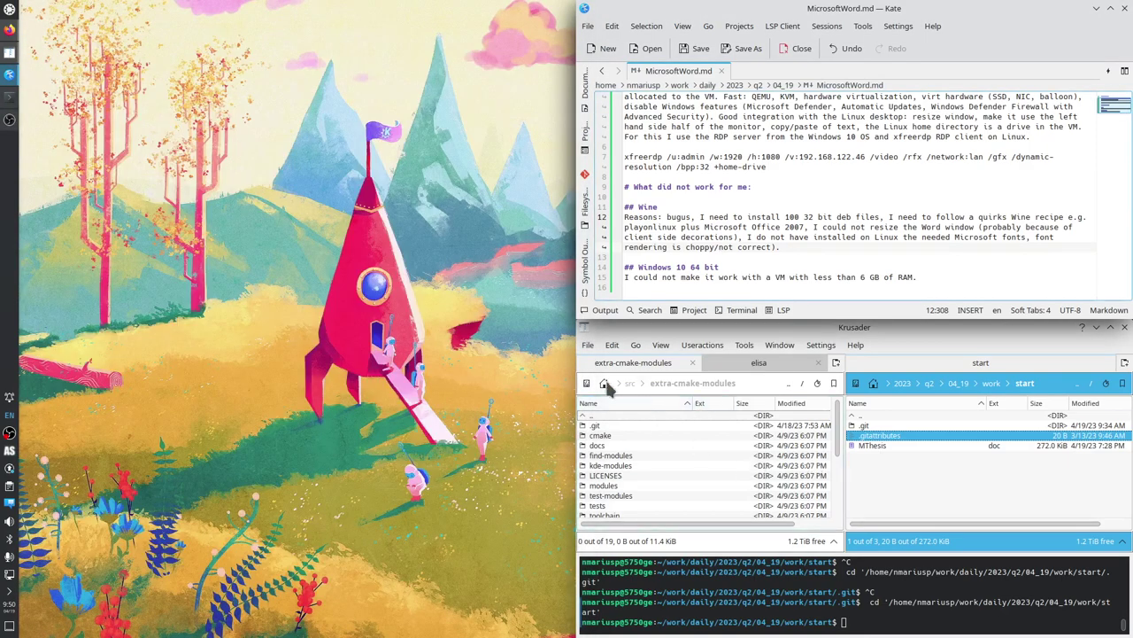
Launch Virtual Machine Manager from the applications menu and move its window aside.
left_click(9, 11)
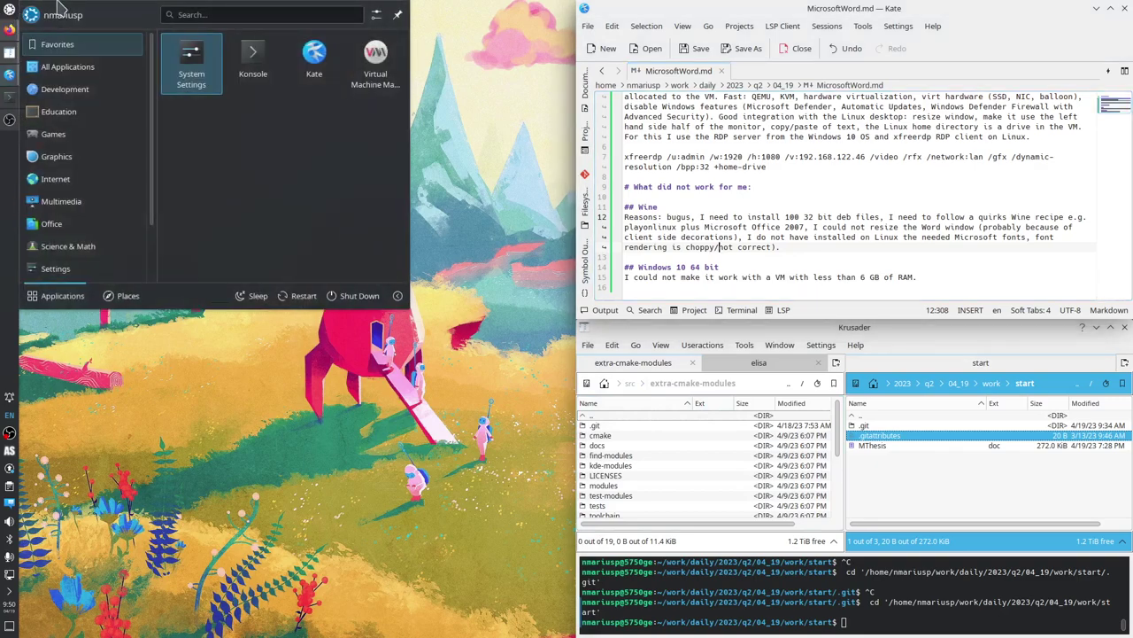
left_click(375, 60)
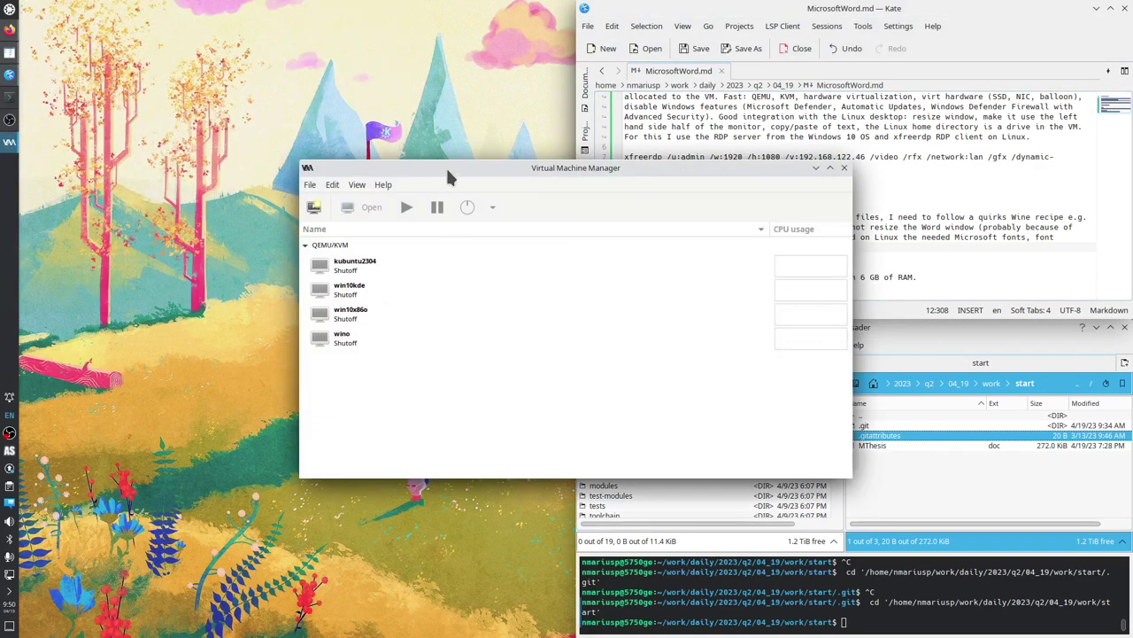
left_click_drag(446, 166, 33, 6)
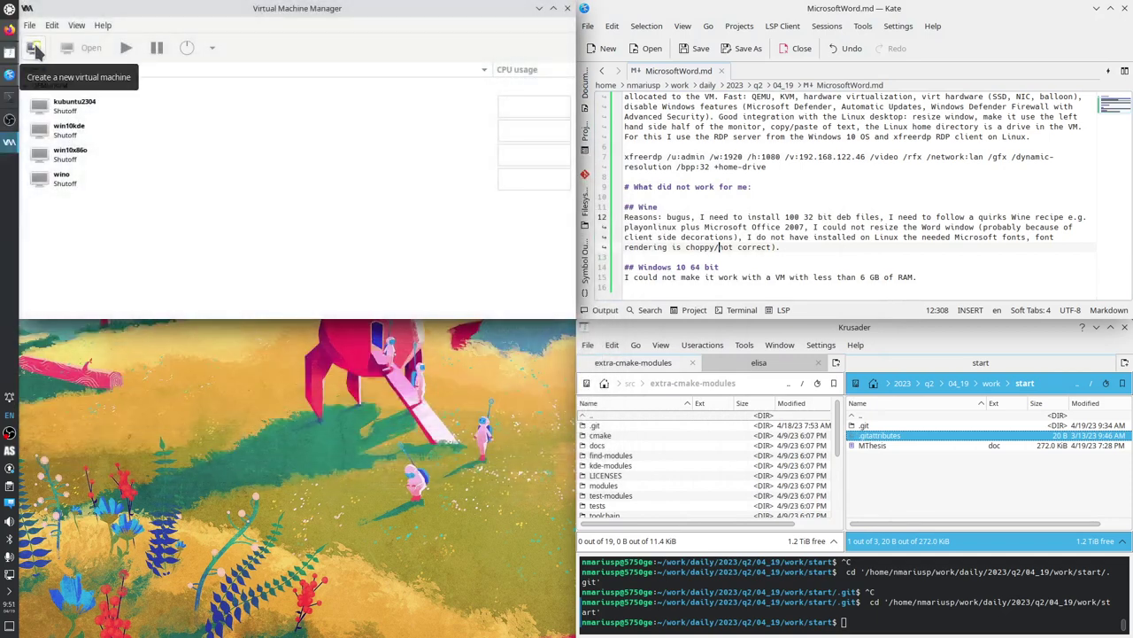
Start a new VM from local install media using win10x86o.iso from the second storage pool.
left_click(33, 51)
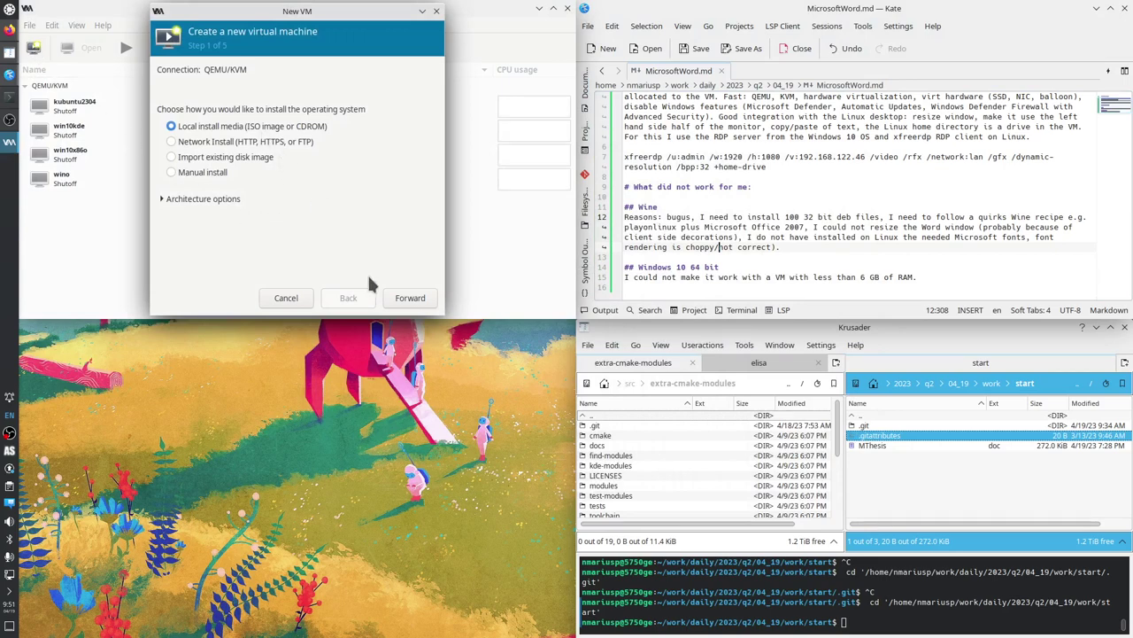
left_click(409, 301)
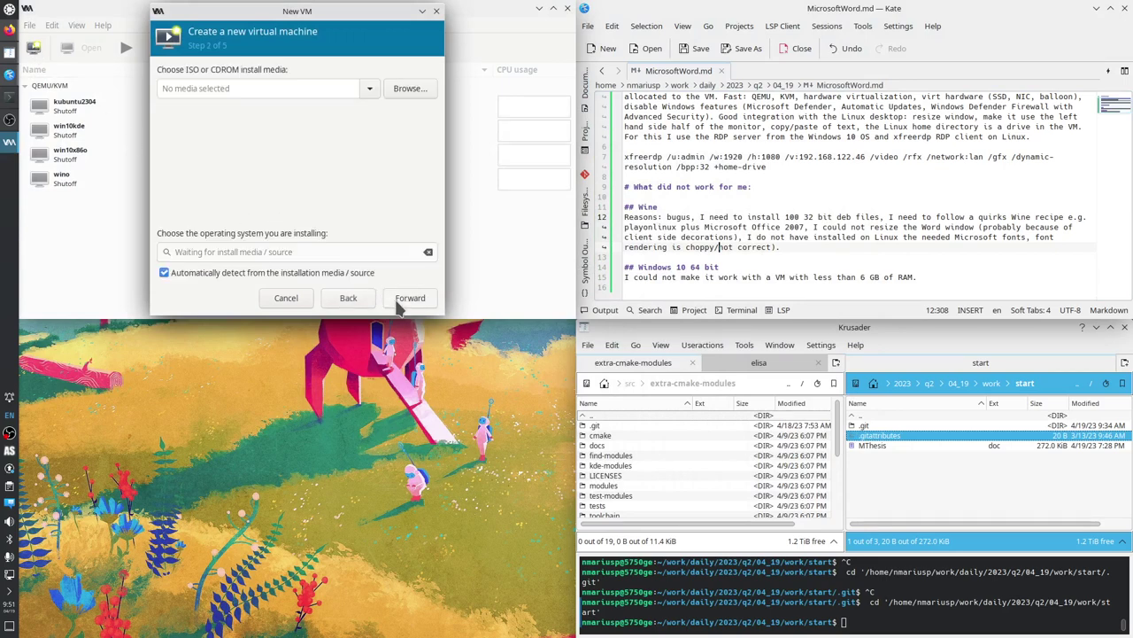
left_click(410, 88)
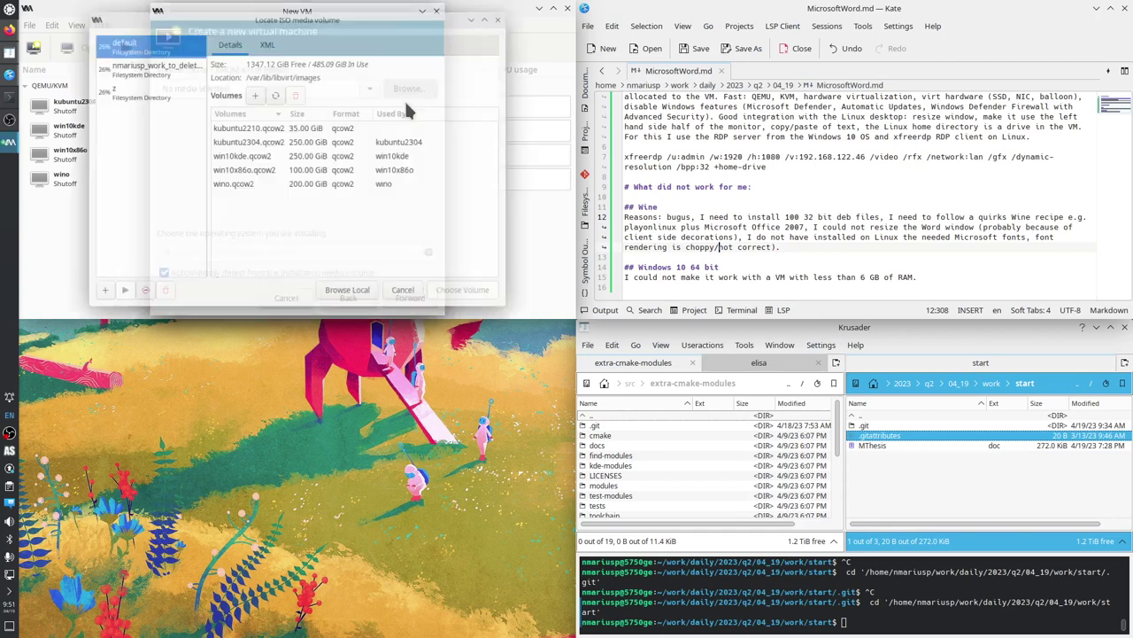
left_click(150, 62)
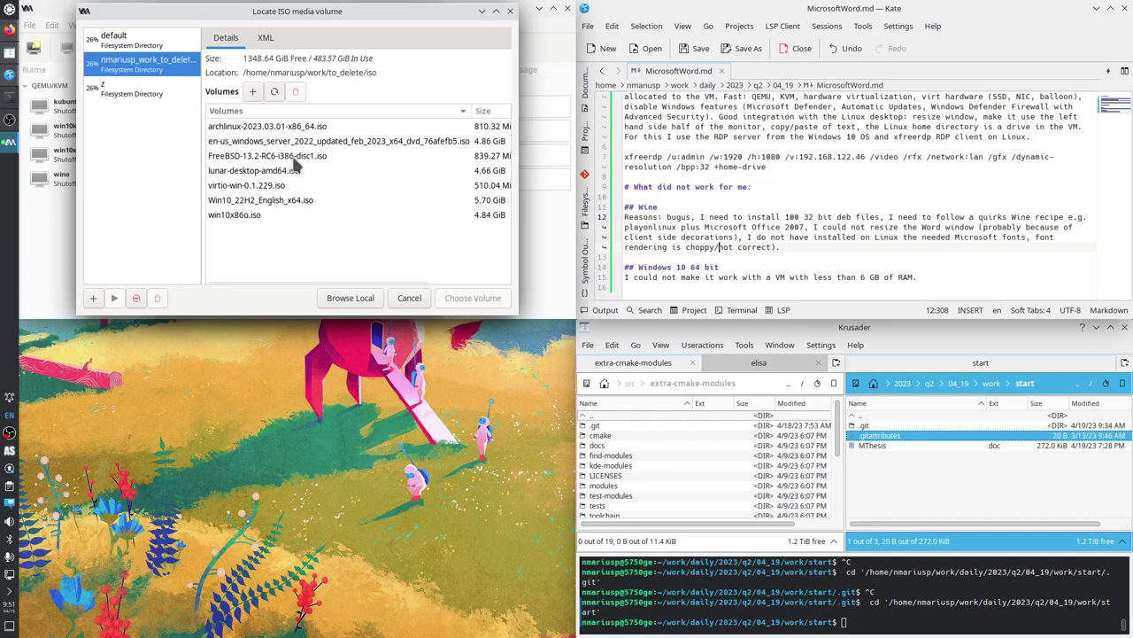
left_click(244, 213)
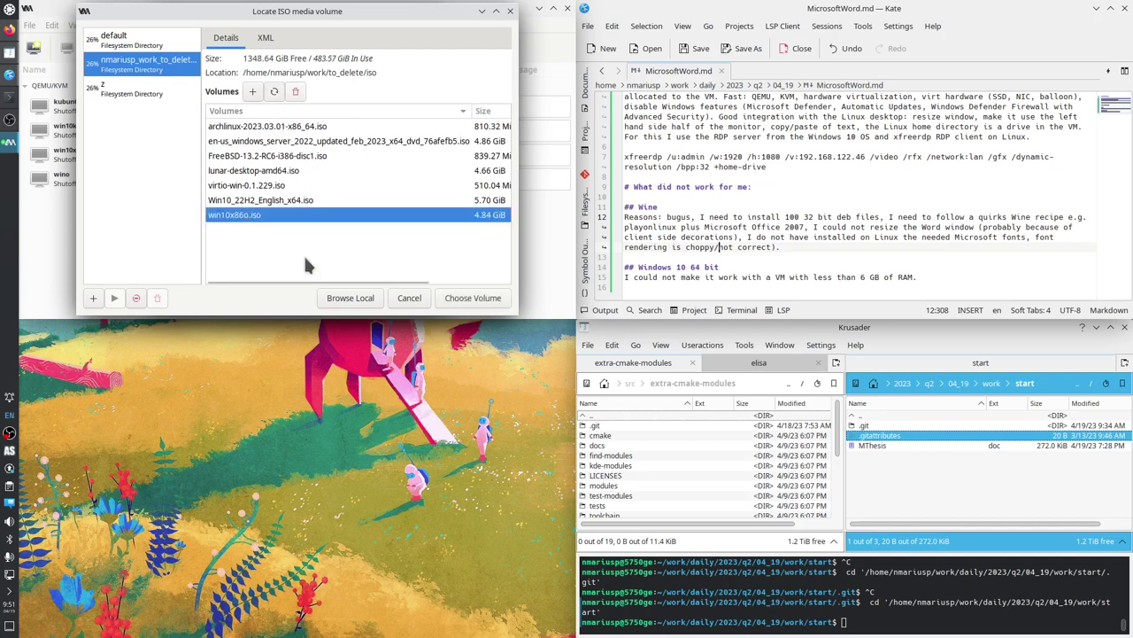
left_click(471, 300)
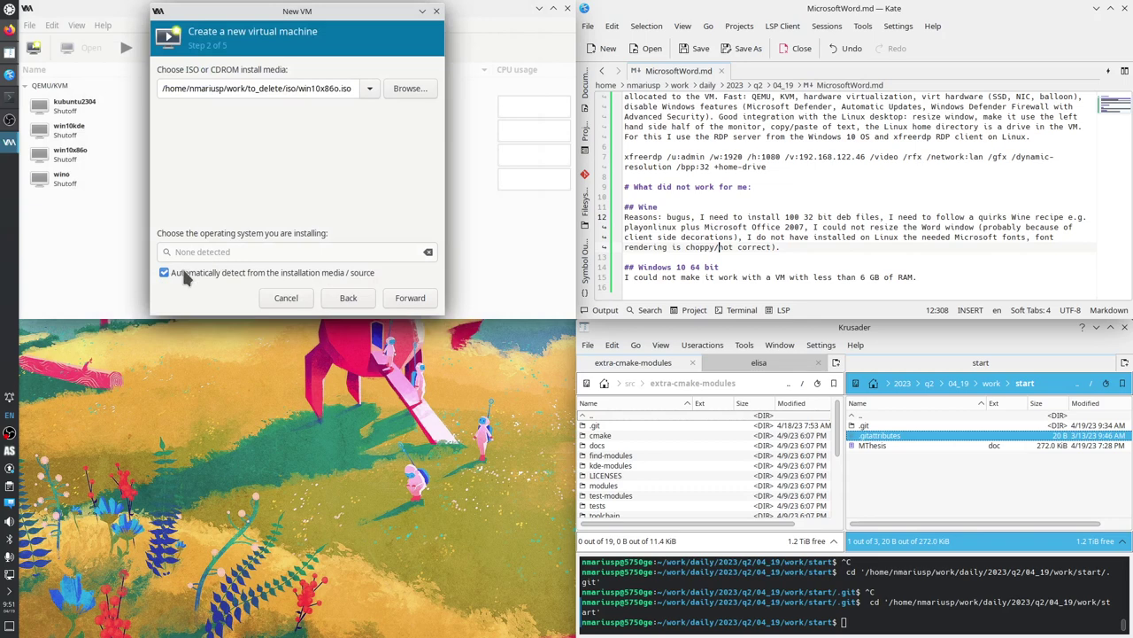
Disable OS auto-detection, pick Microsoft Windows 10 (win10) by searching 'Wind', and continue.
left_click(163, 272)
left_click(162, 272)
left_click(164, 273)
left_click(193, 252)
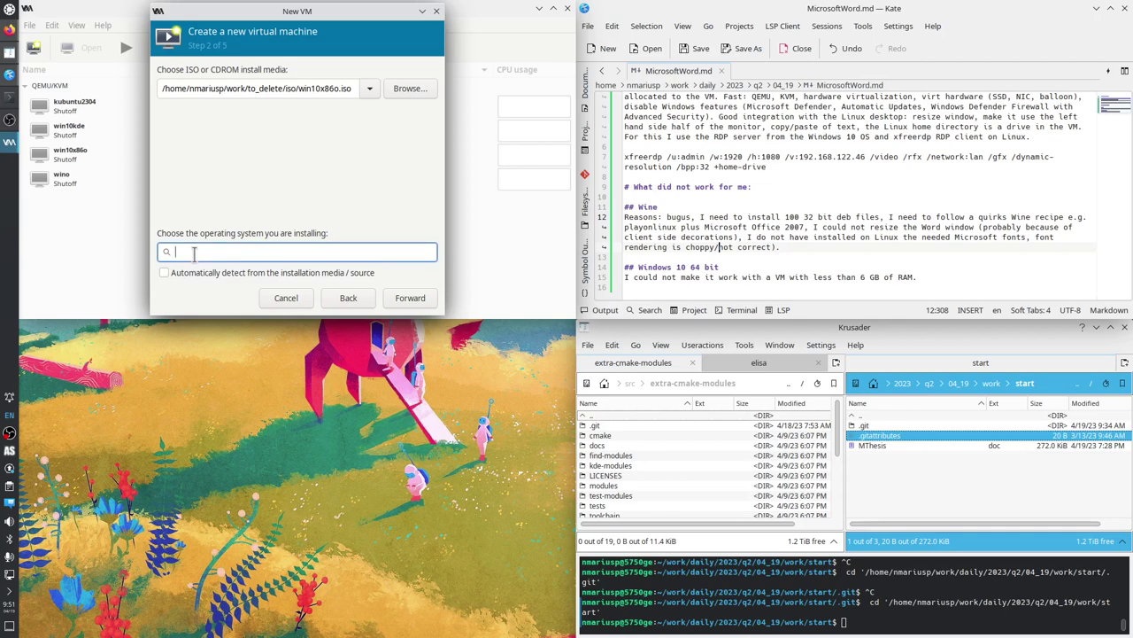
type("Wind")
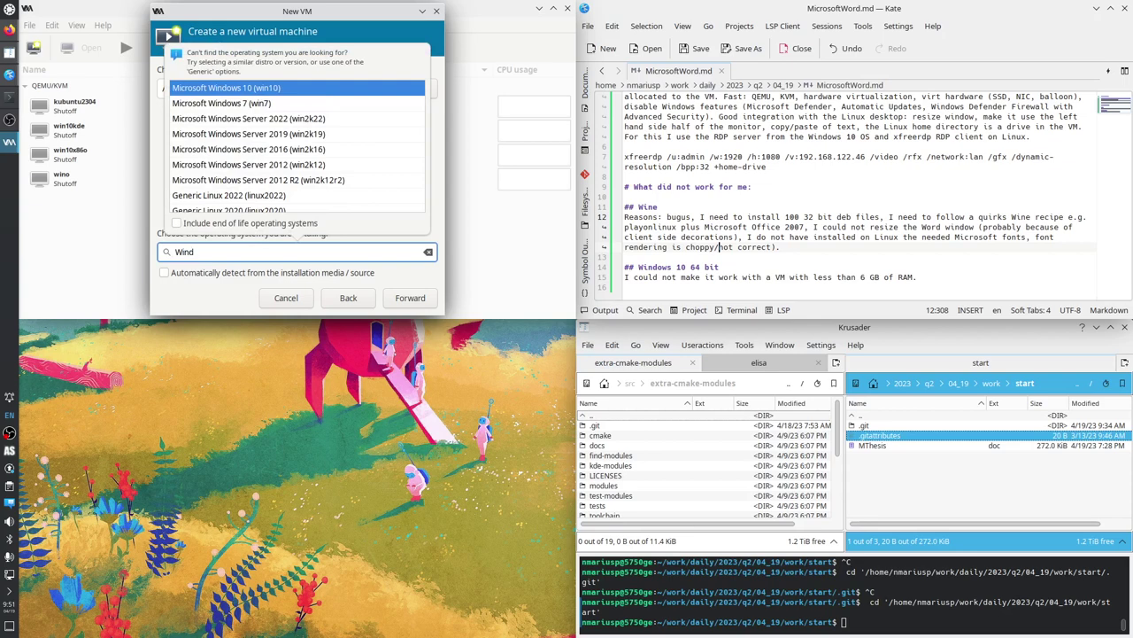
key("Return")
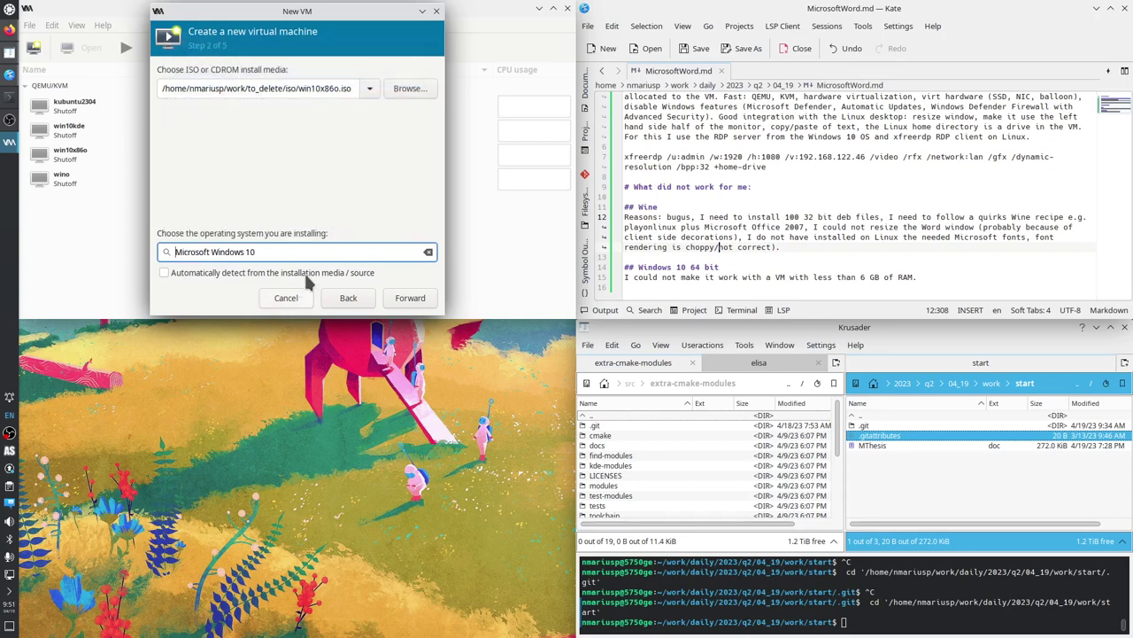
left_click(410, 298)
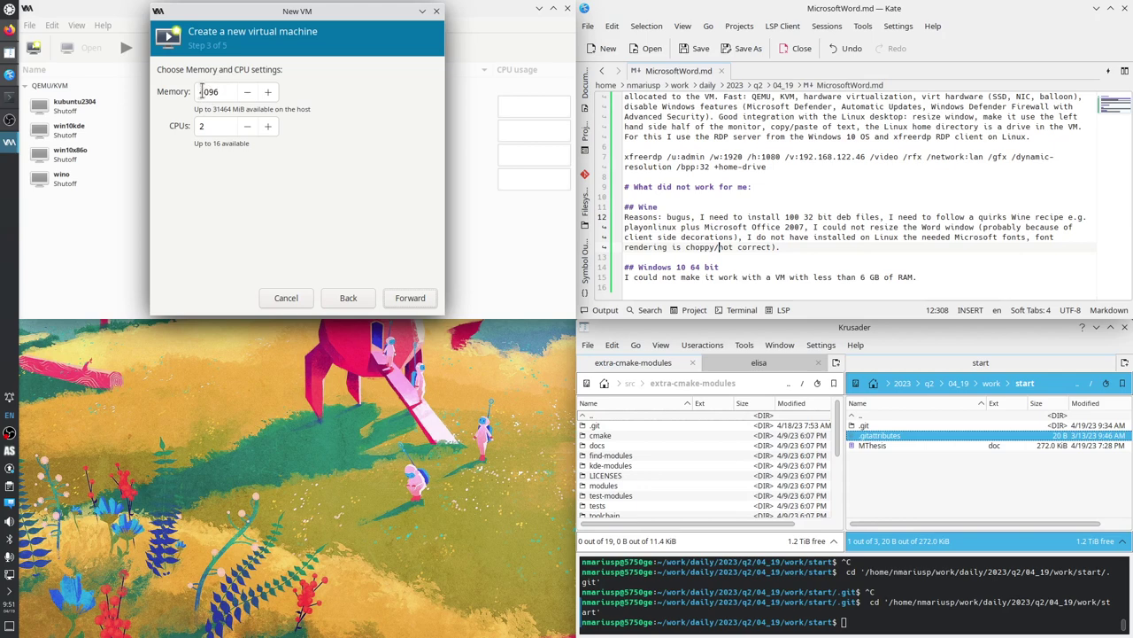
Set memory to 3096 MiB and CPUs to 6.
left_click(202, 91)
left_click_drag(203, 91, 196, 92)
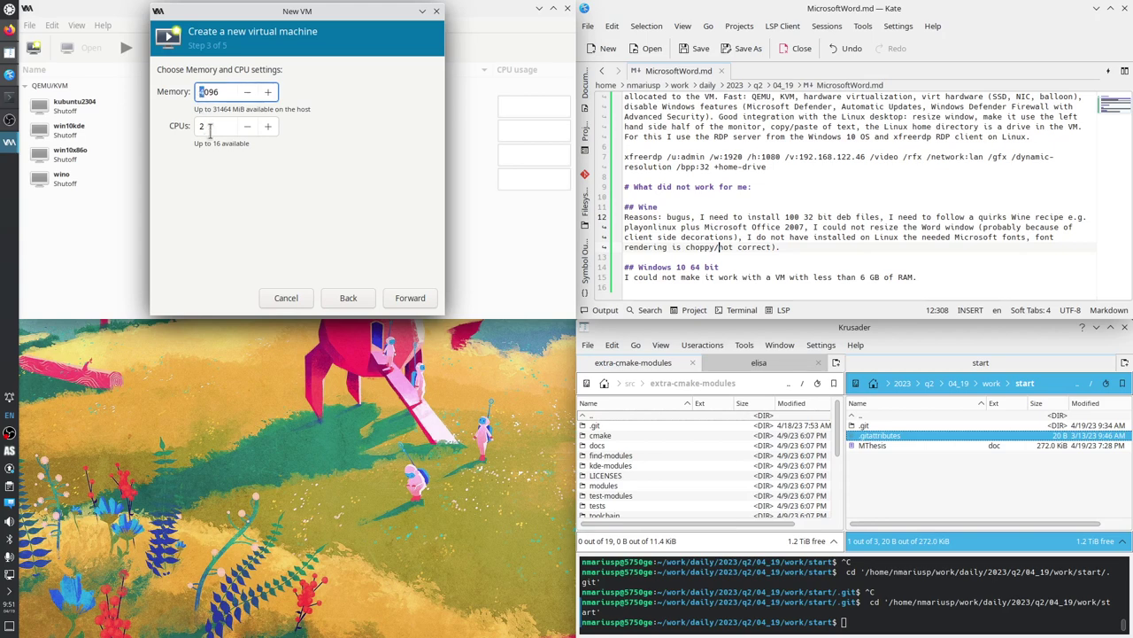
type("3")
left_click(210, 126)
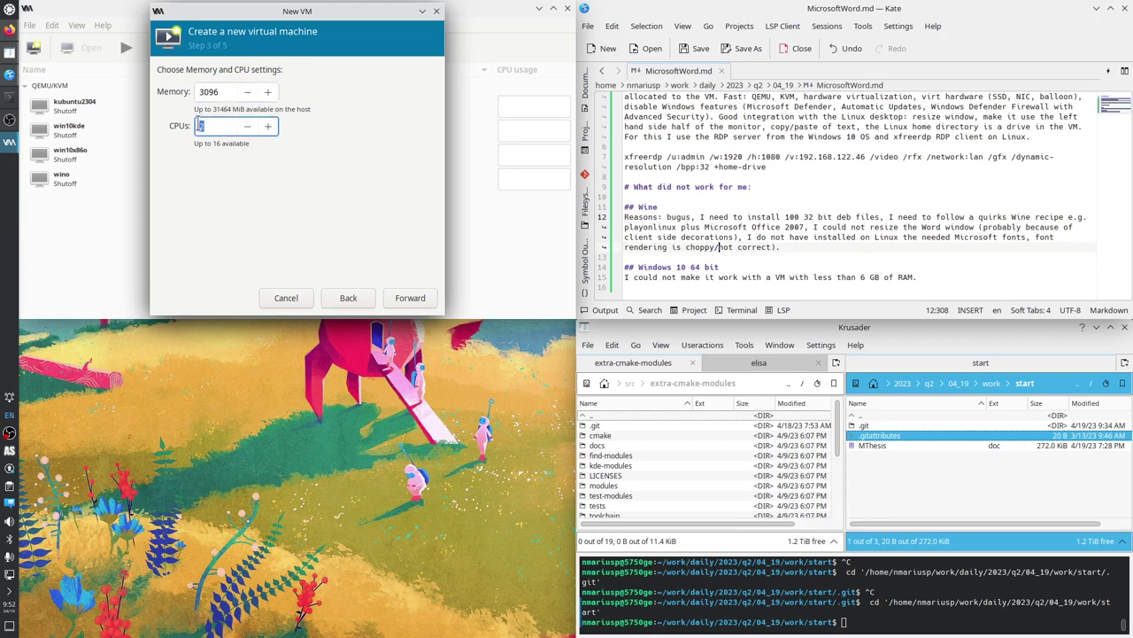
double_click(210, 126)
left_click(406, 301)
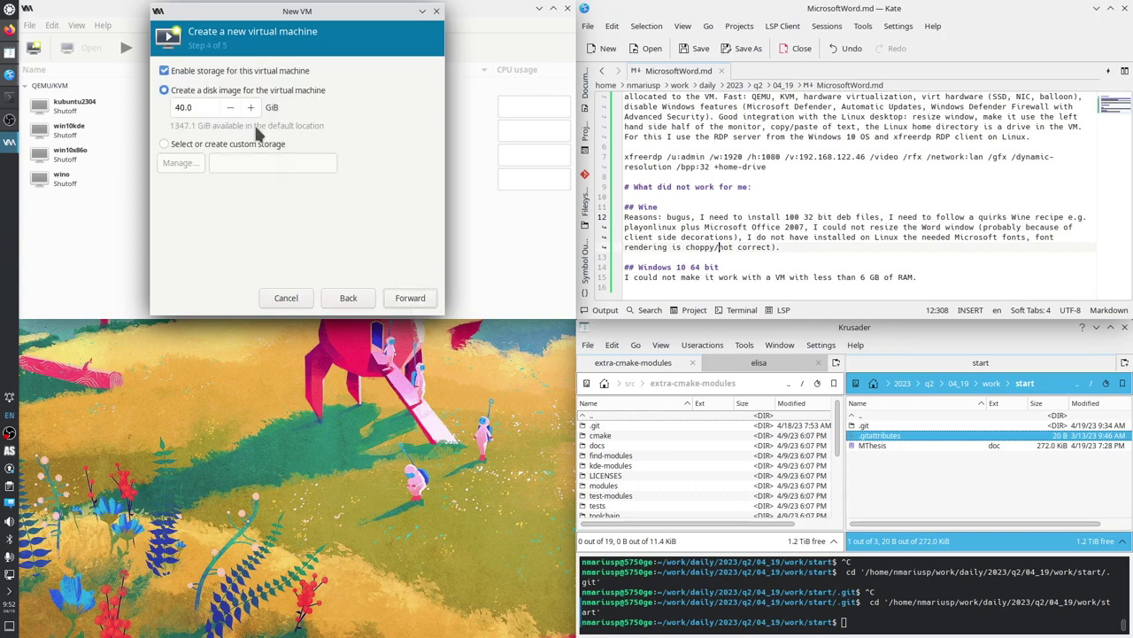
Set the virtual disk size to 100 GiB.
left_click_drag(188, 107, 172, 107)
type("100")
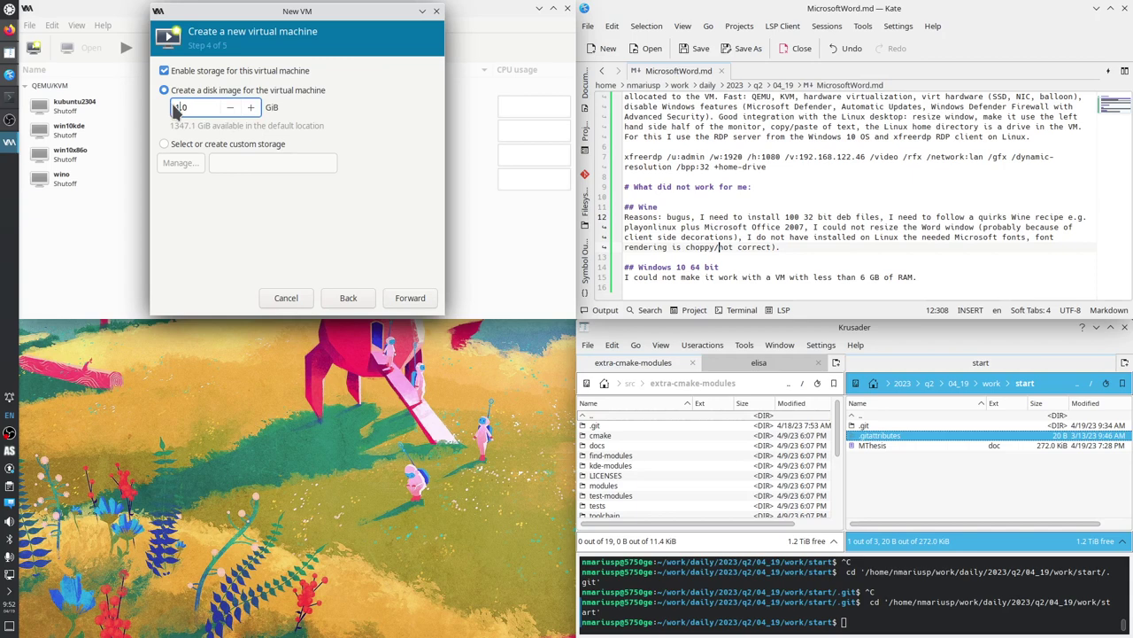
key("BackSpace")
type("0")
left_click(412, 299)
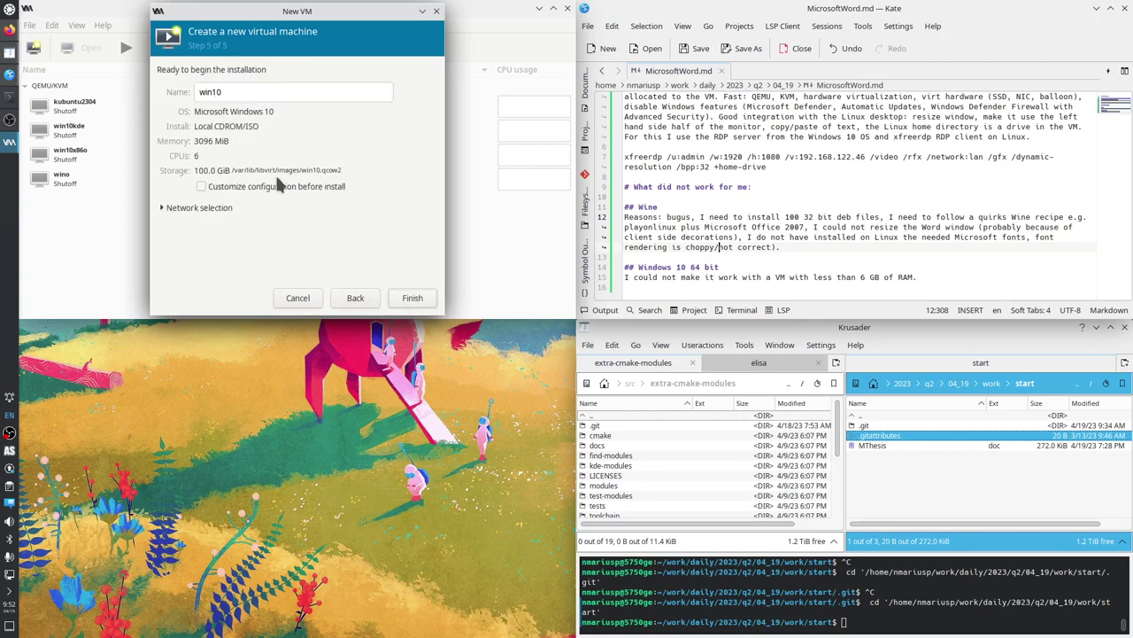
Name the VM win100419 and enable Customize configuration before install.
left_click(236, 92)
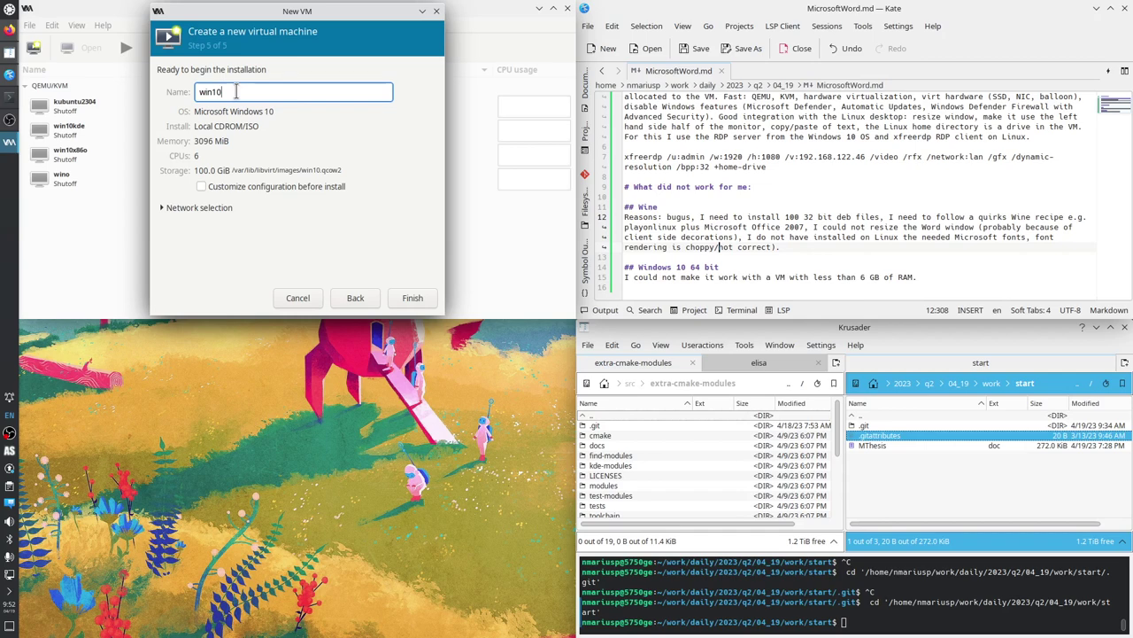
type("0419")
left_click(247, 186)
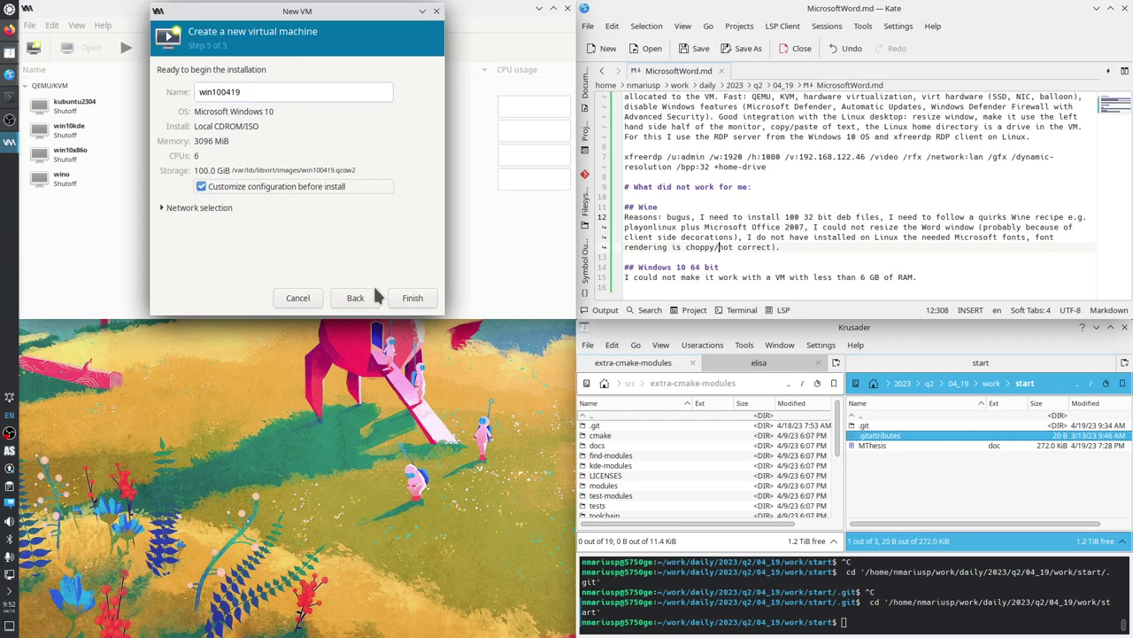
Finish the wizard and keep BIOS as the firmware.
left_click(413, 297)
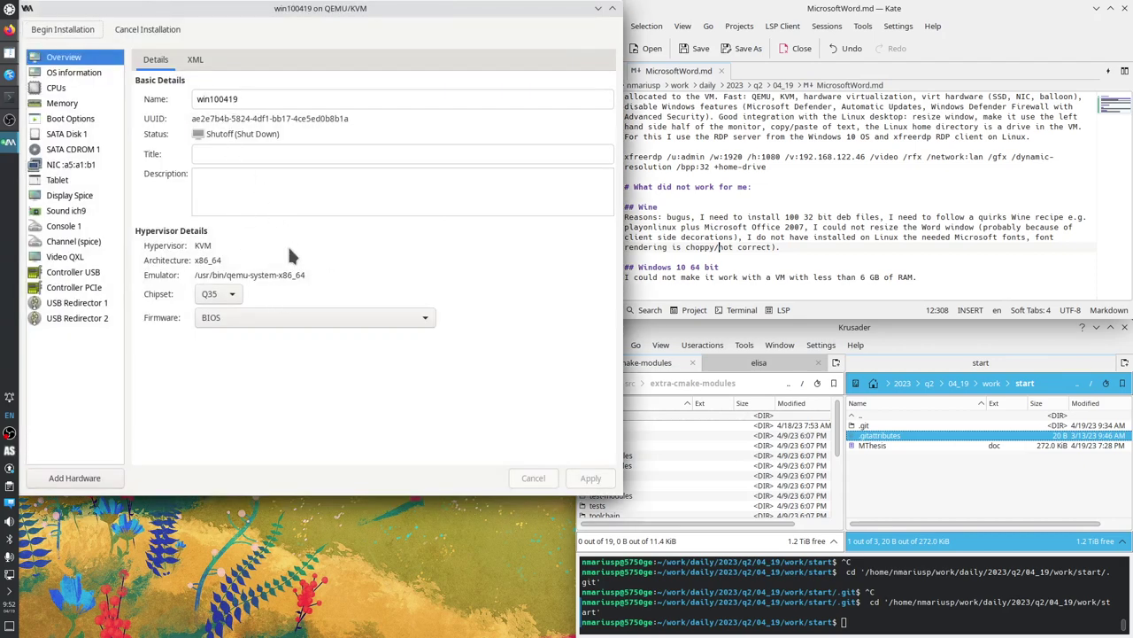
left_click(349, 322)
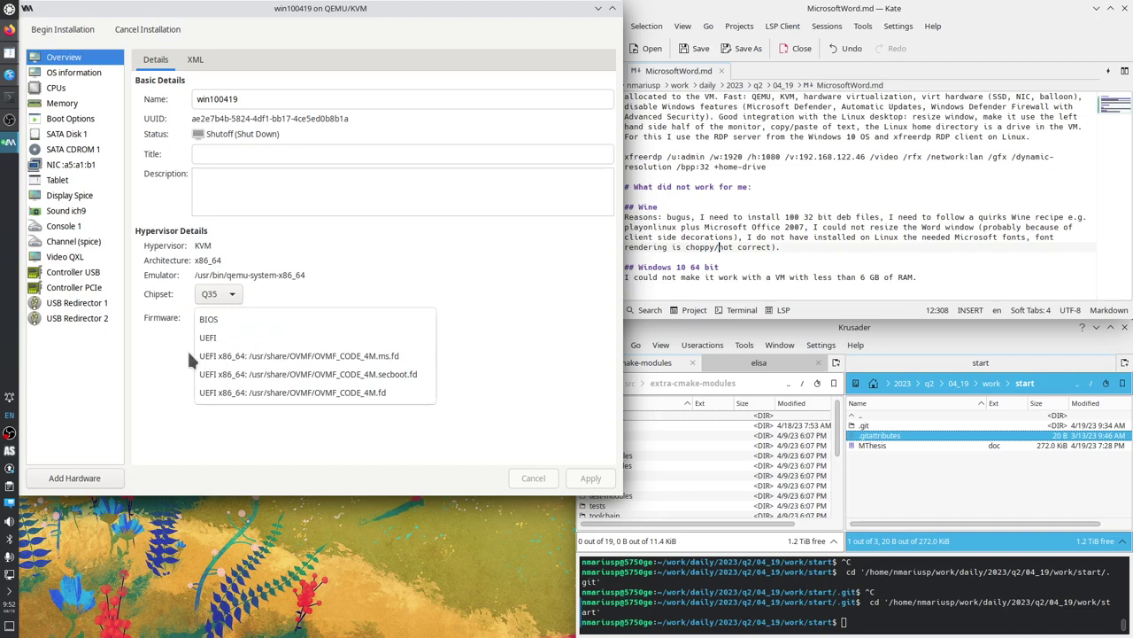
left_click(166, 332)
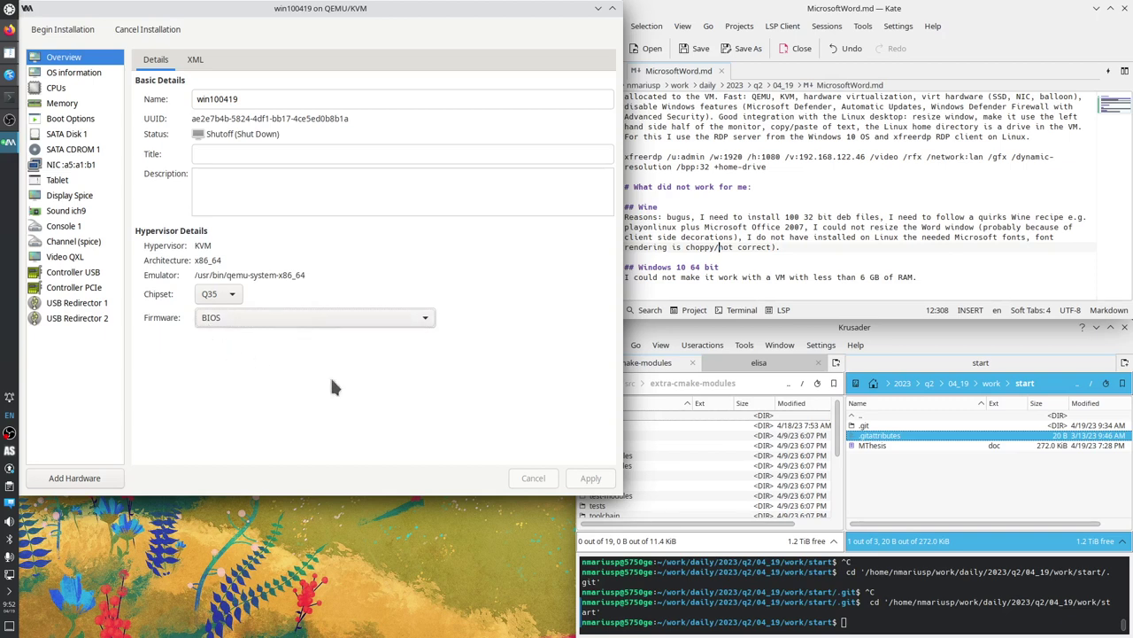
Minimize the OBS Studio window.
left_click(11, 434)
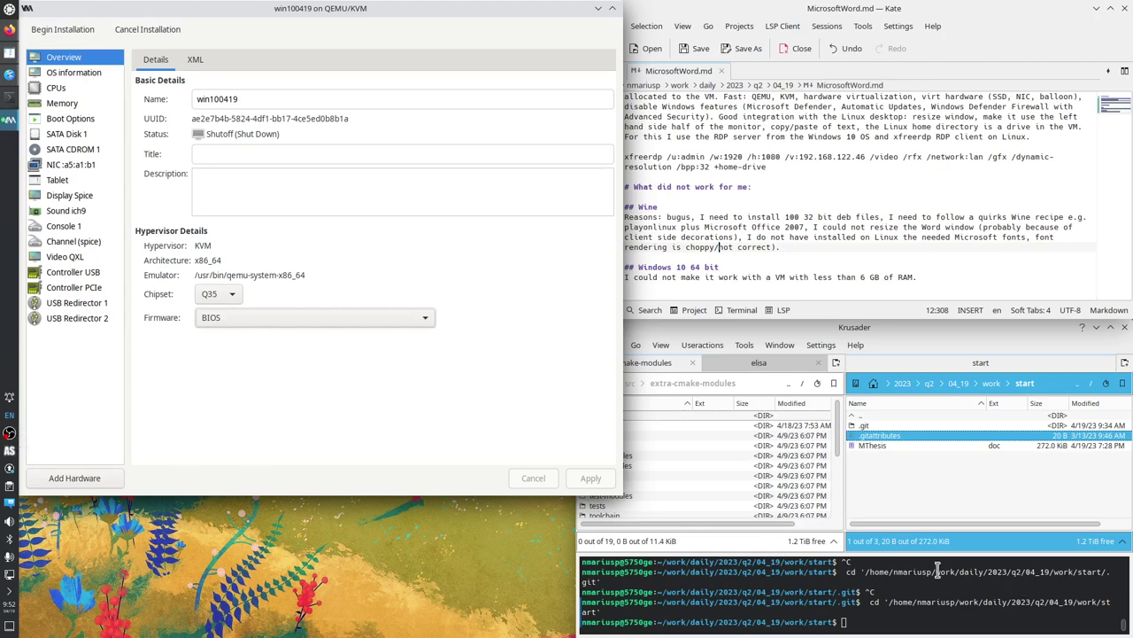
left_click(10, 432)
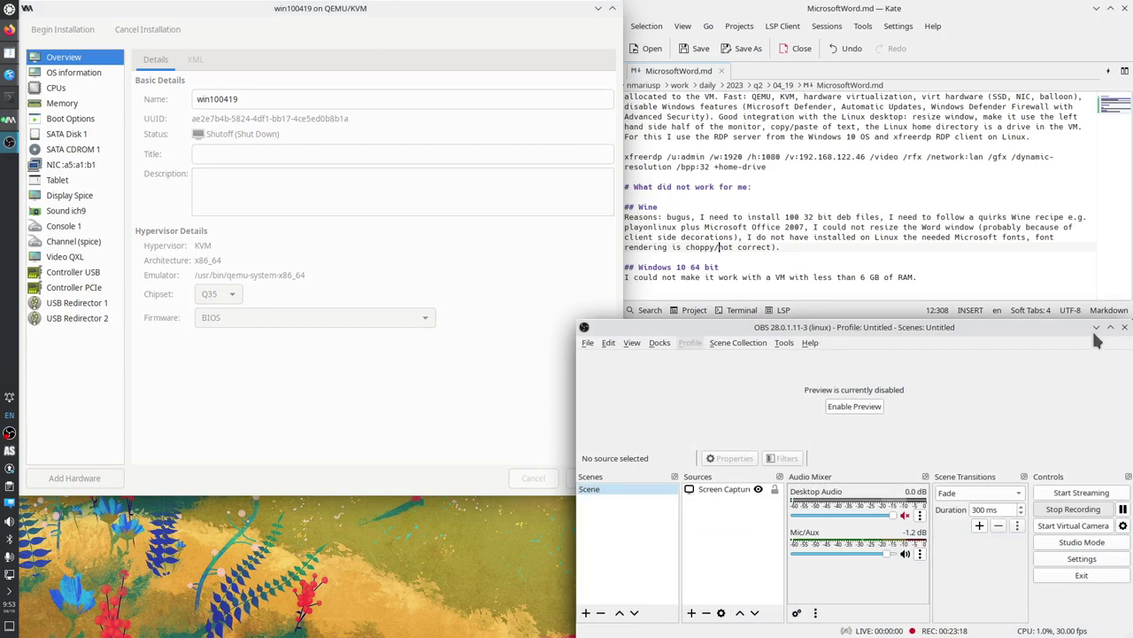
left_click(1097, 327)
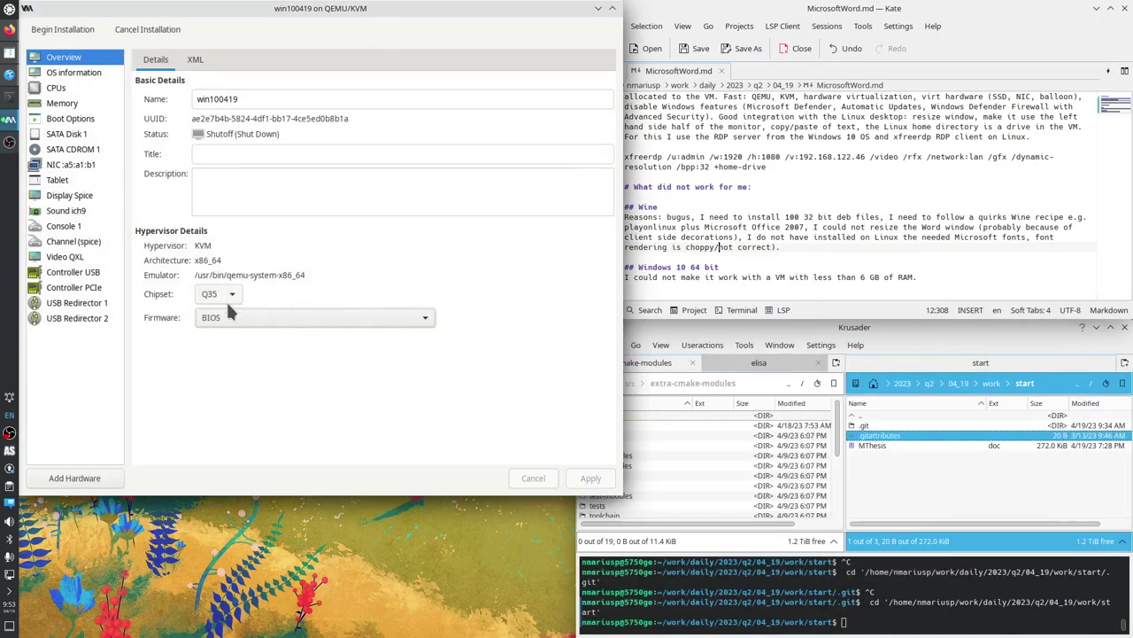
Set a manual CPU topology of 1 socket and 6 cores and apply it.
left_click(76, 74)
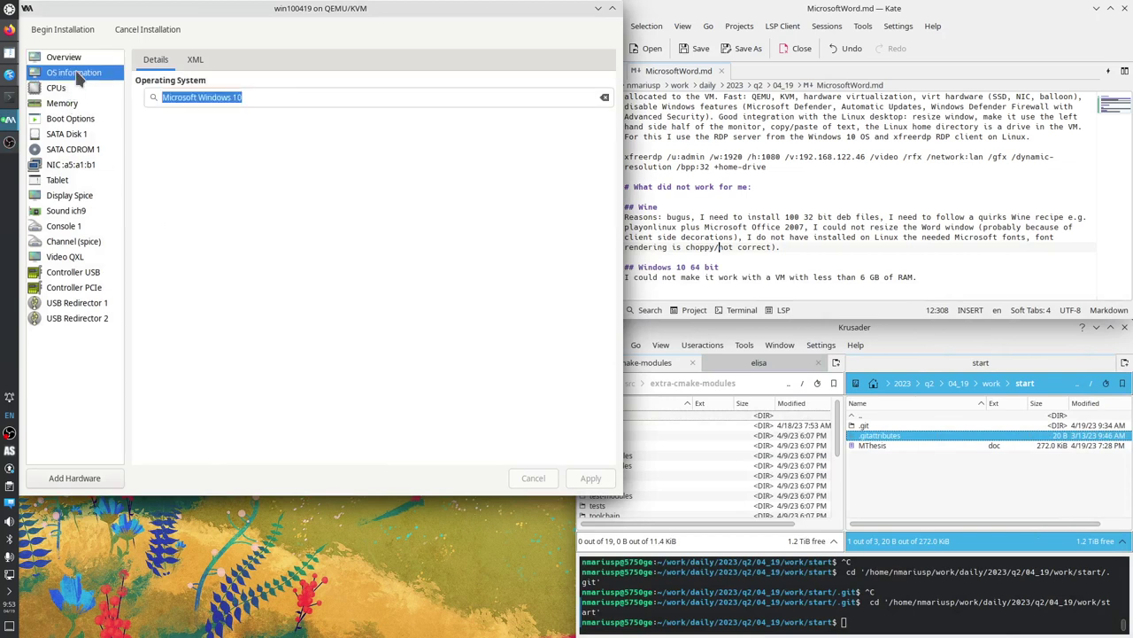
left_click(62, 87)
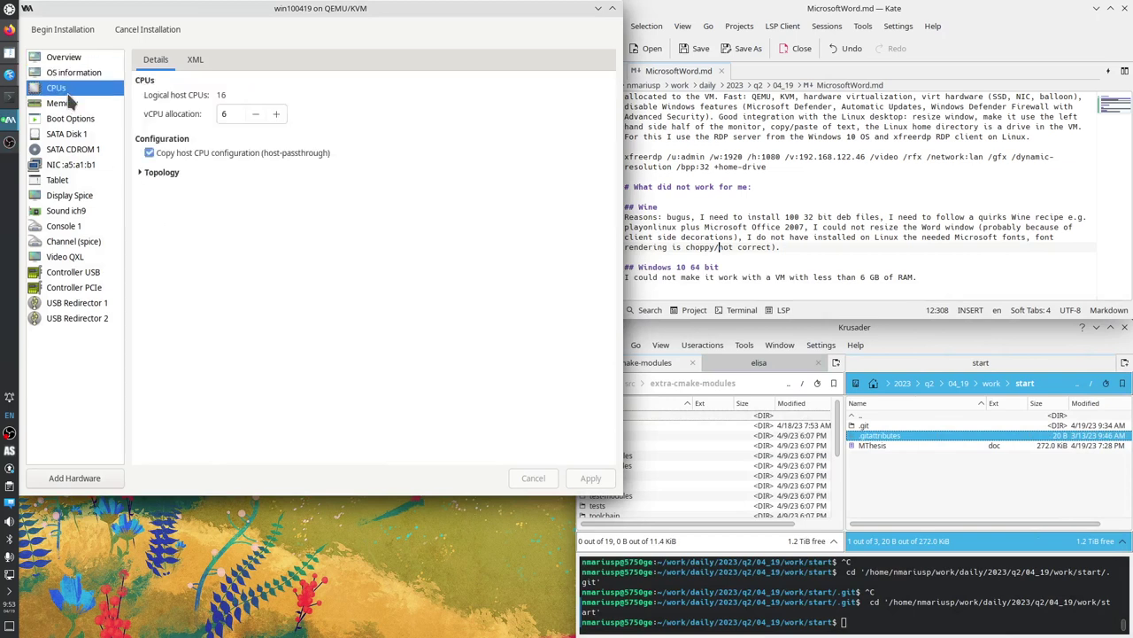
left_click(151, 173)
left_click(174, 187)
double_click(196, 205)
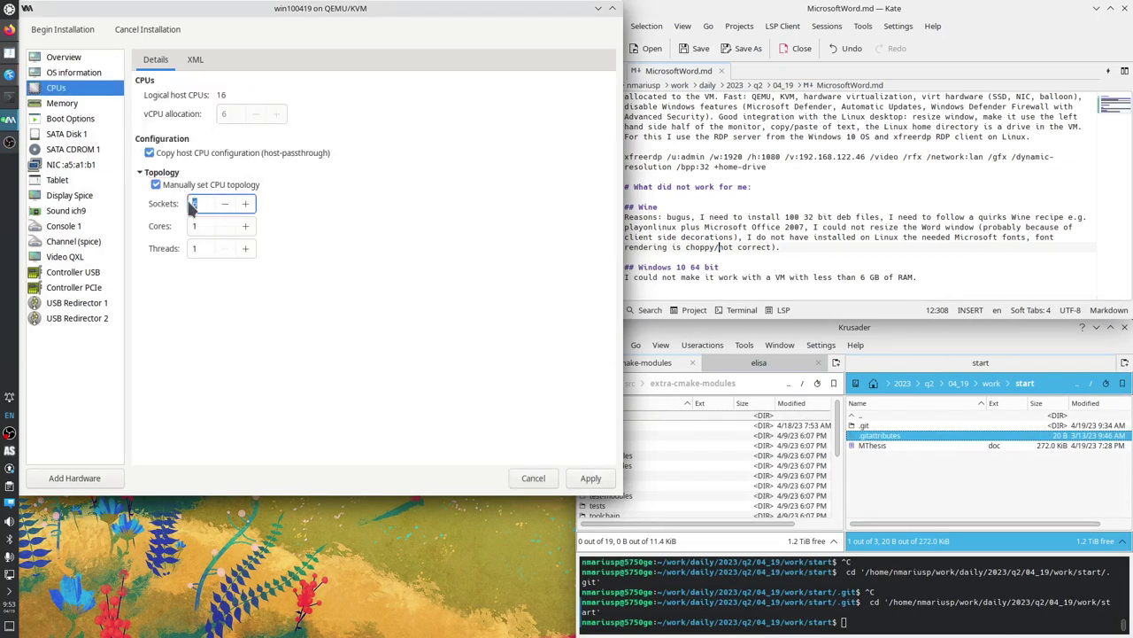
type("12")
key("BackSpace")
key("Tab")
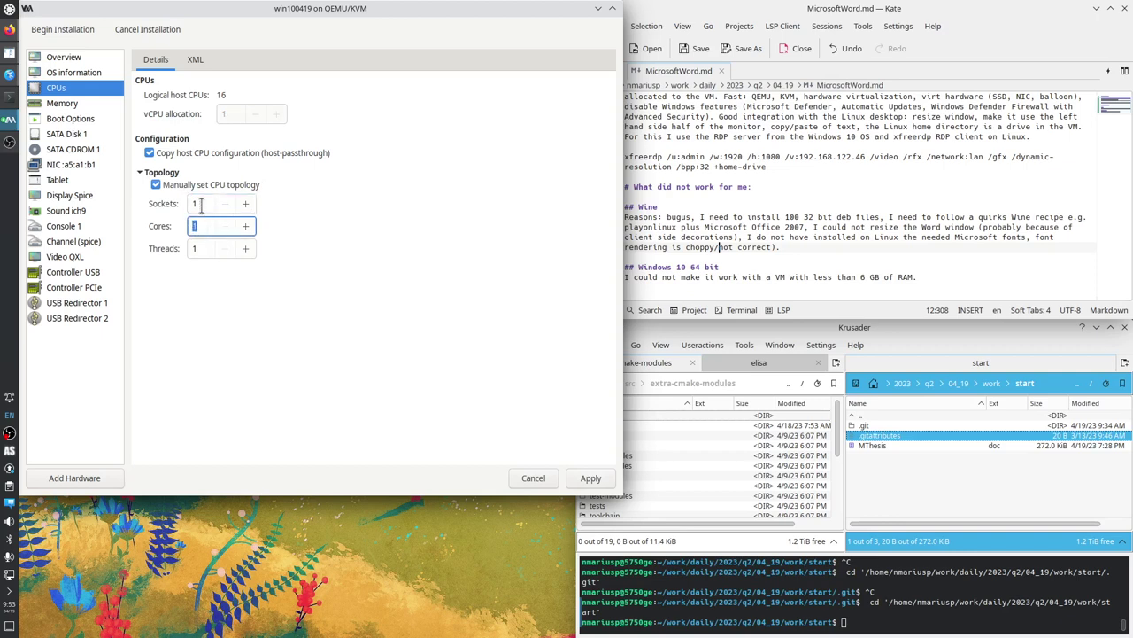
type("6")
left_click(590, 478)
Review memory and boot options, then switch SATA Disk 1 to the VirtIO bus and apply.
left_click(71, 104)
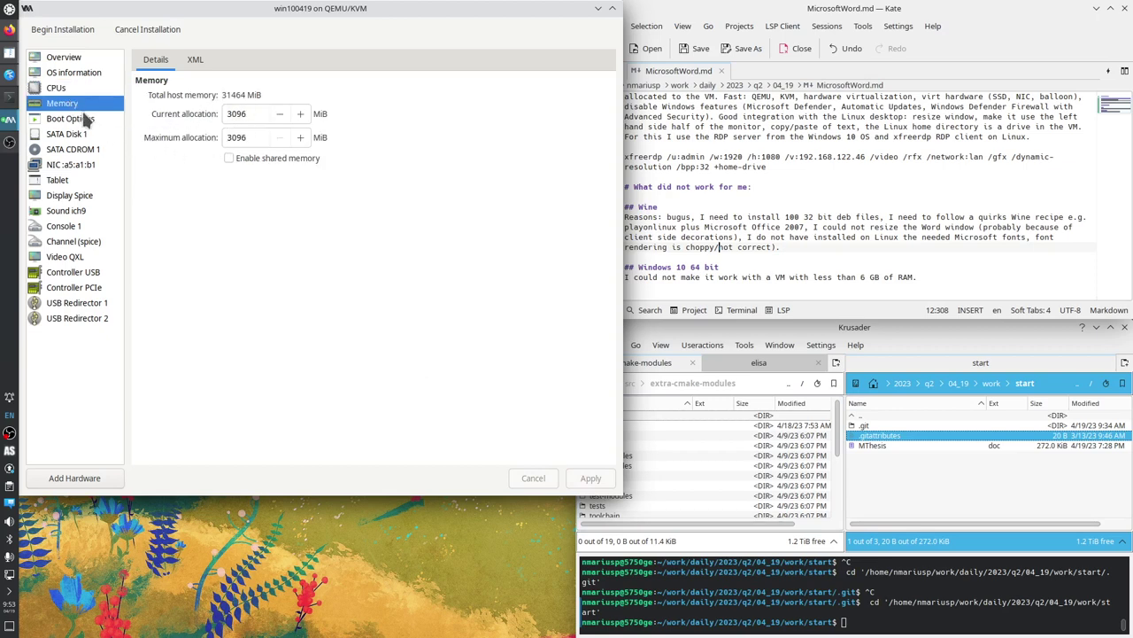
left_click(78, 122)
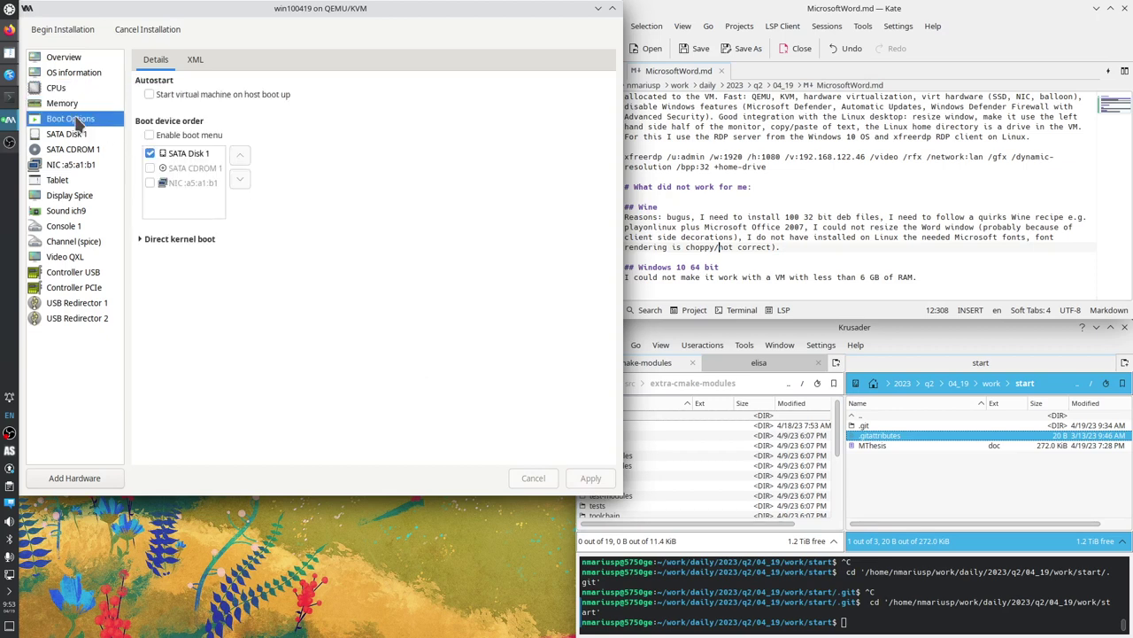
left_click(80, 135)
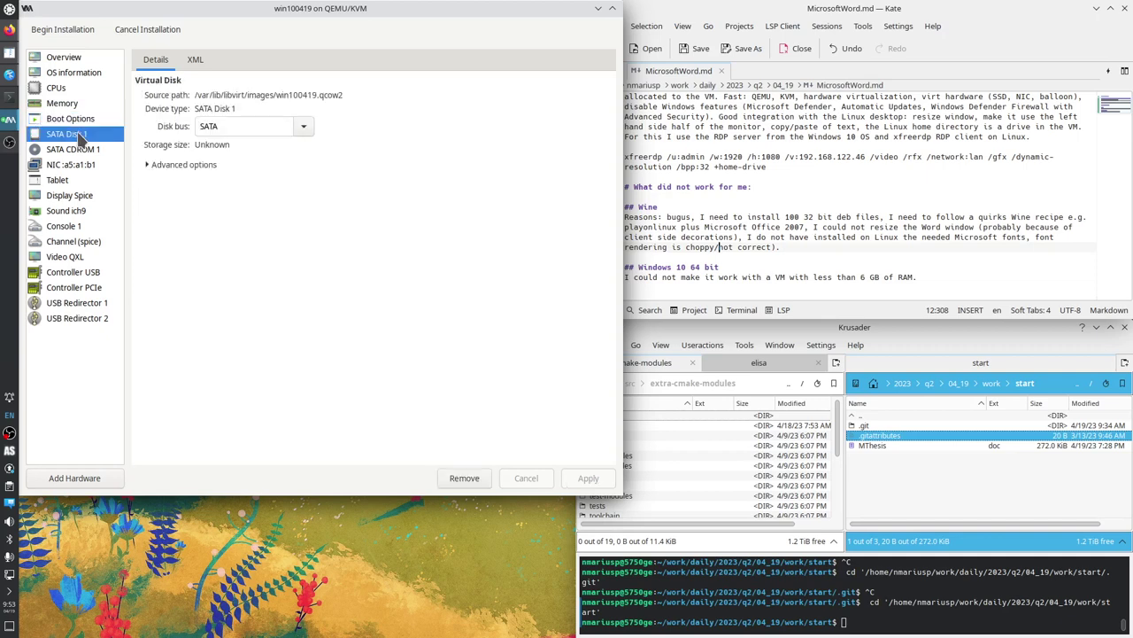
left_click(301, 127)
left_click(238, 203)
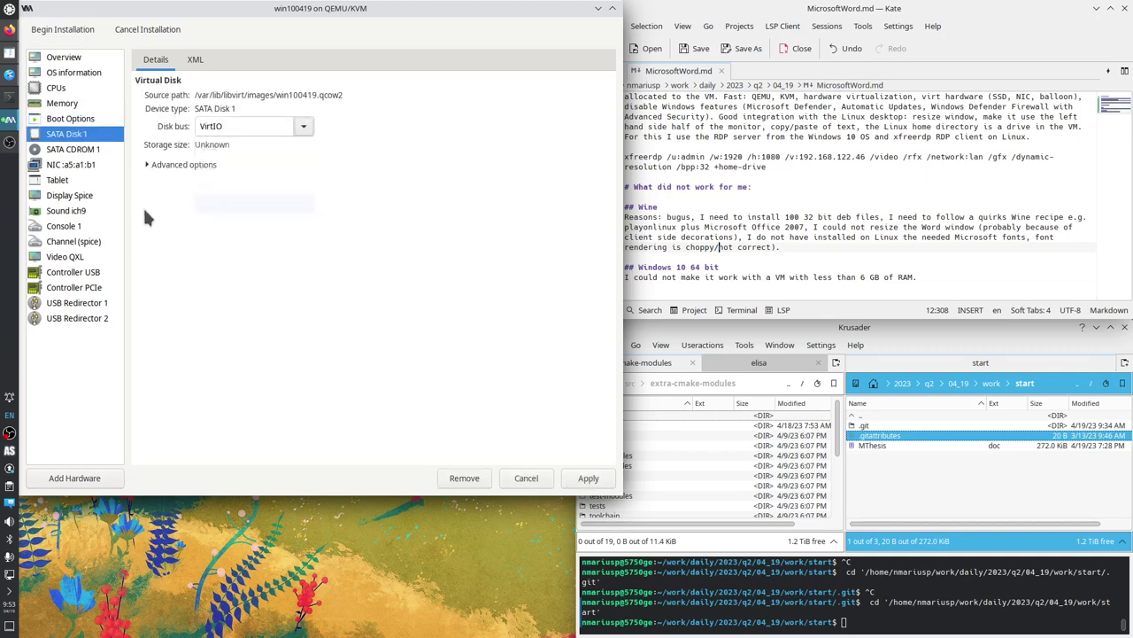
left_click(80, 150)
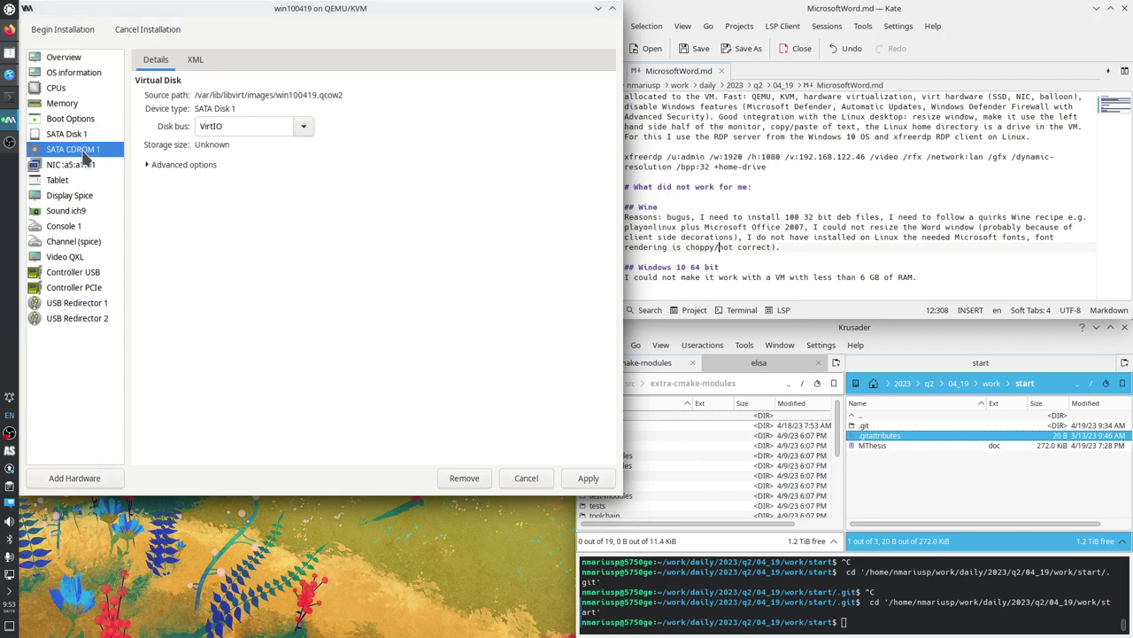
left_click(392, 309)
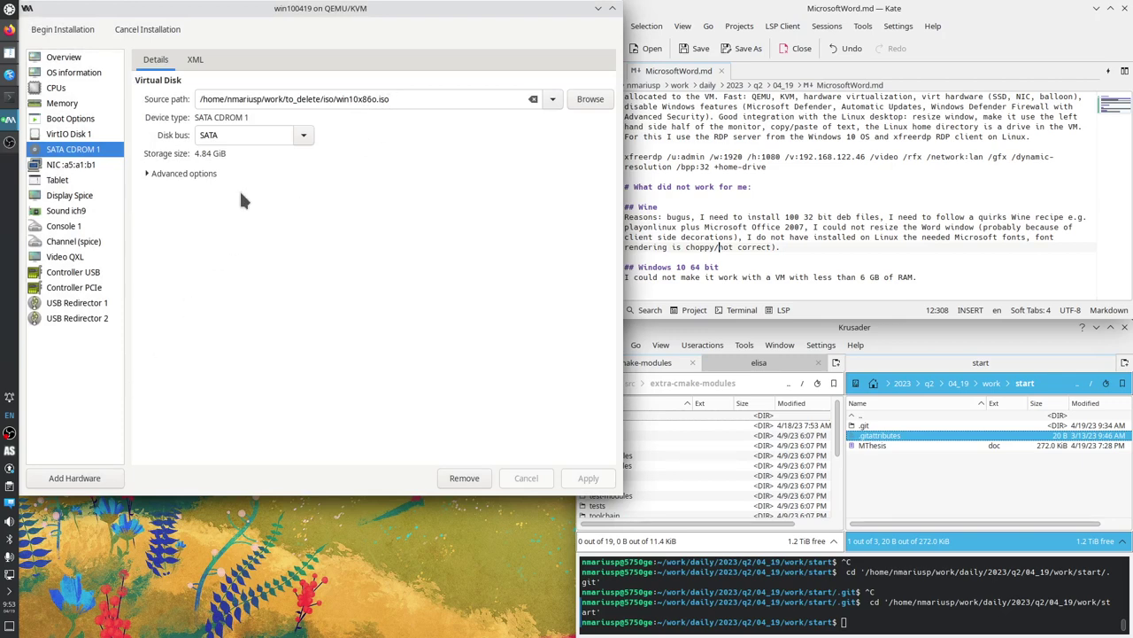
left_click(74, 477)
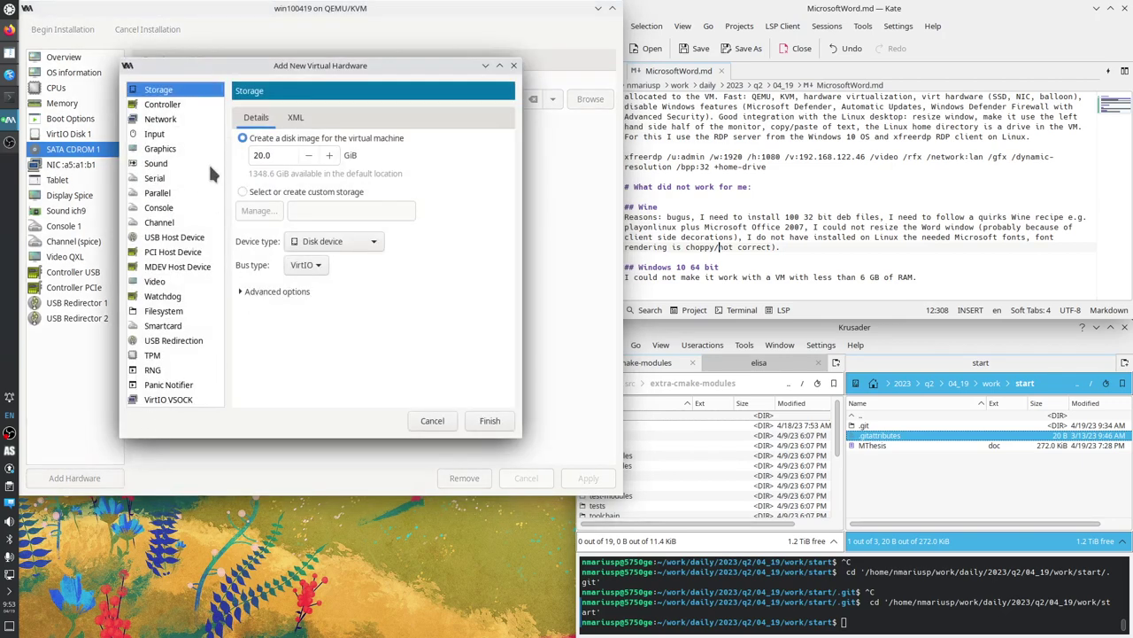
Add a CDROM storage device using virtio-win-0.1.229.iso from the work folder pool.
left_click(306, 246)
left_click(325, 262)
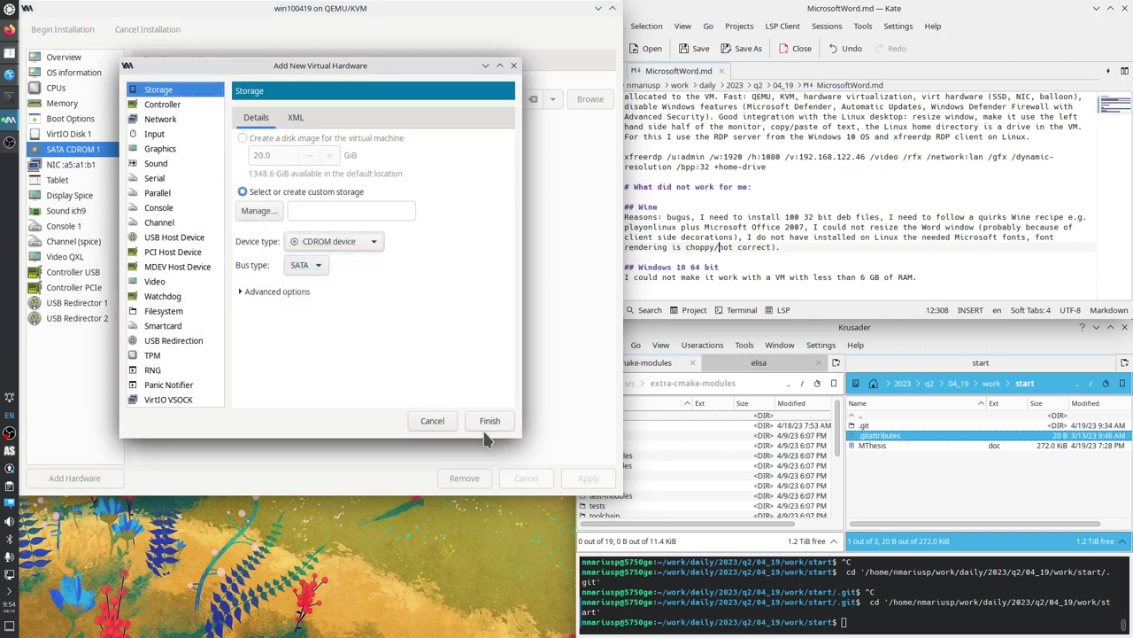
left_click(259, 210)
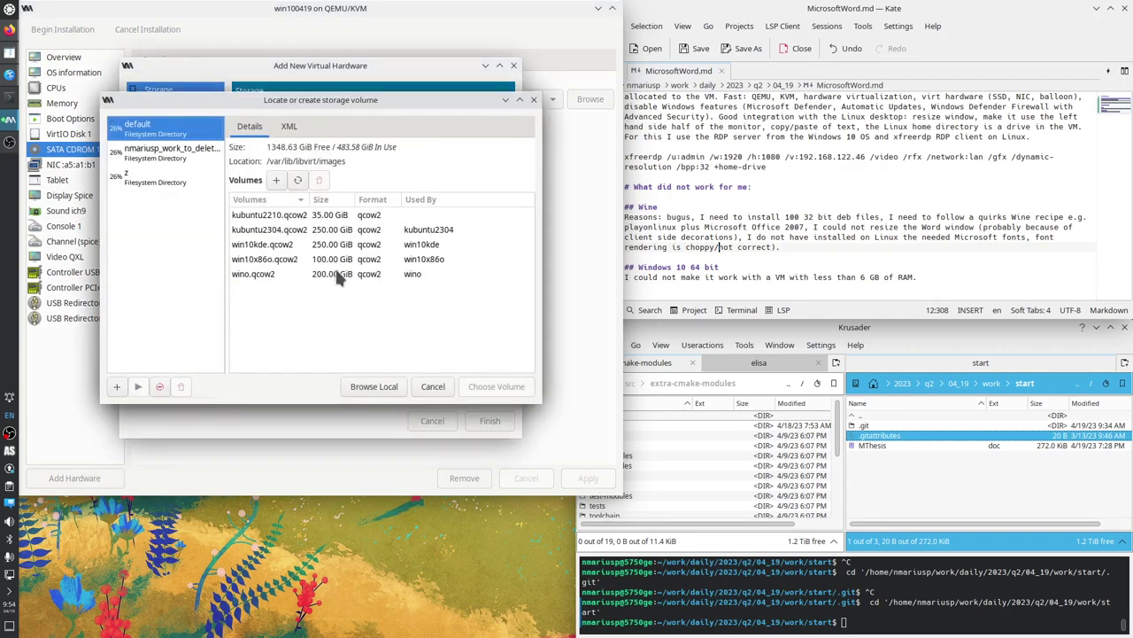
left_click(197, 156)
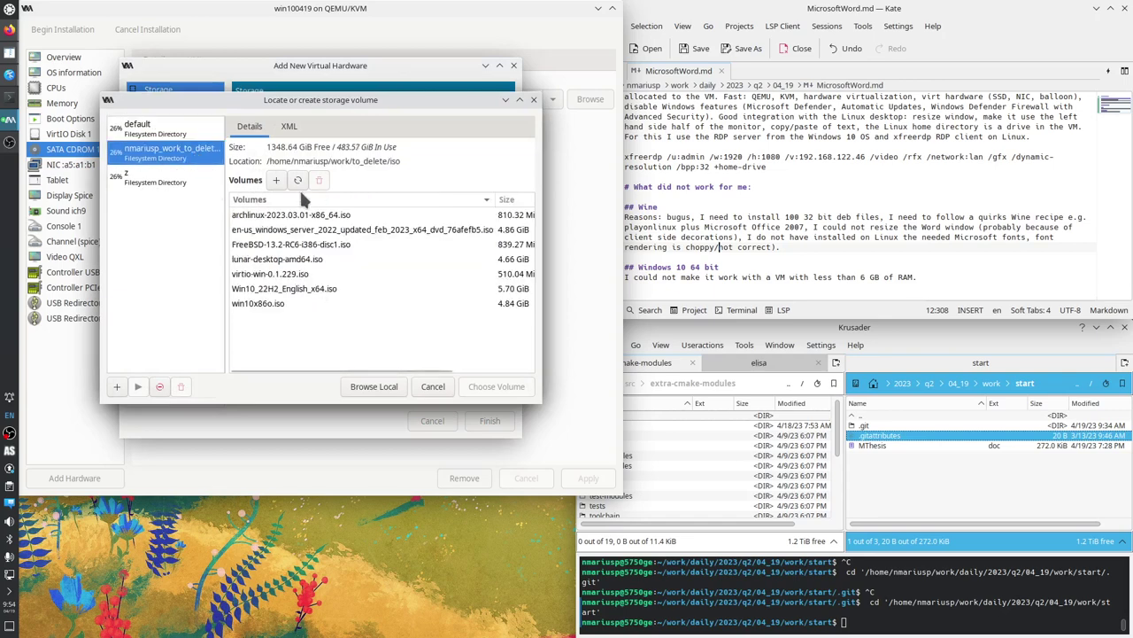
left_click(275, 275)
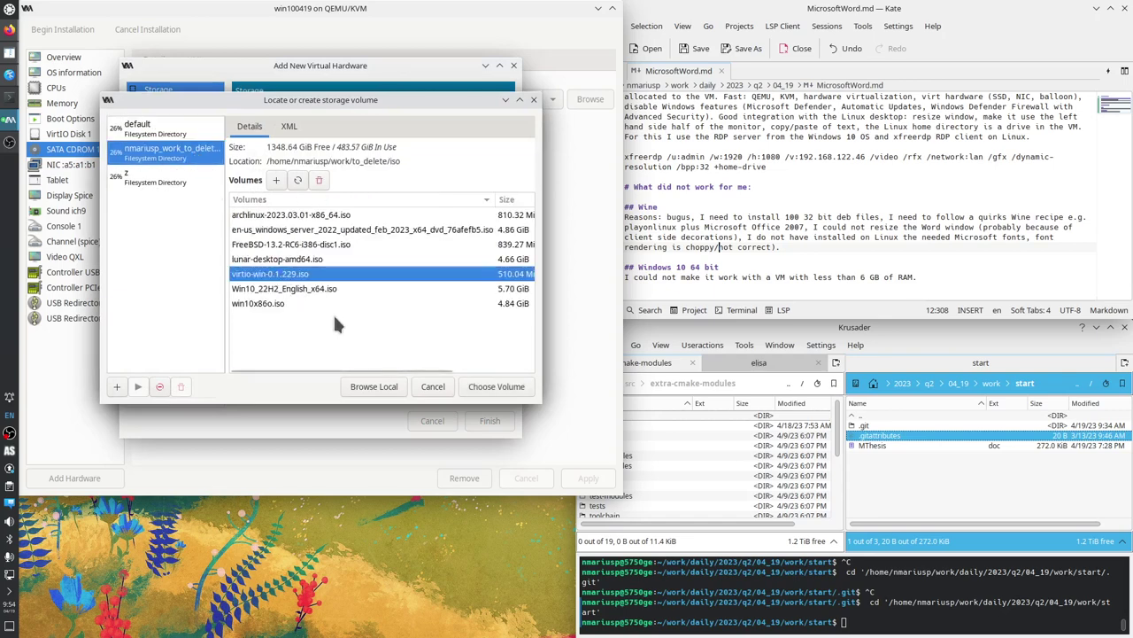
left_click(485, 391)
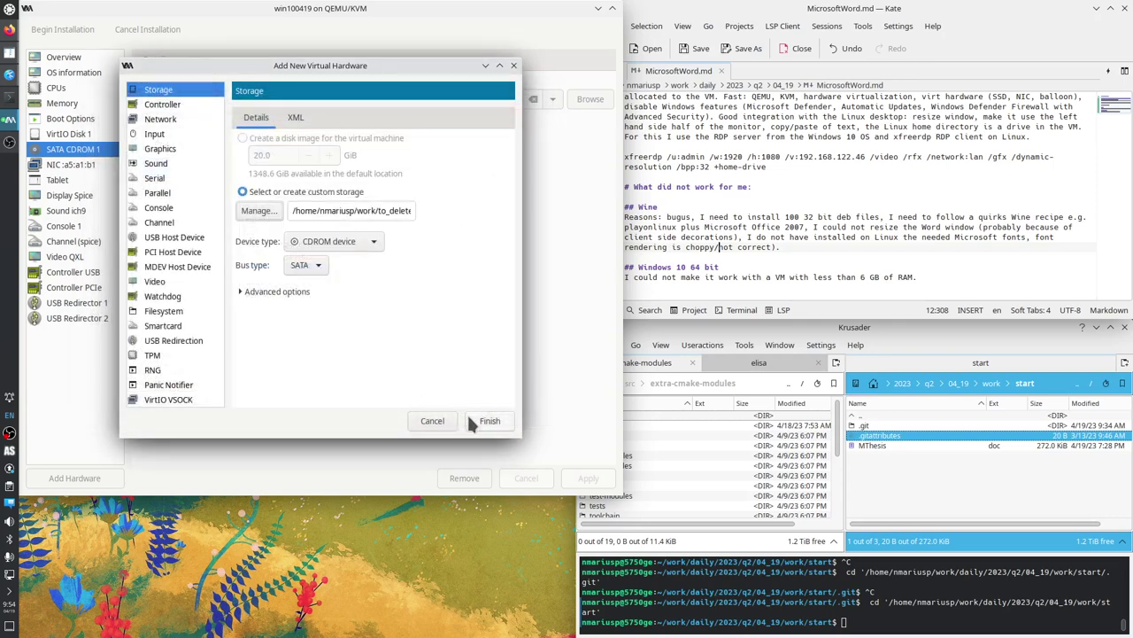
left_click(487, 422)
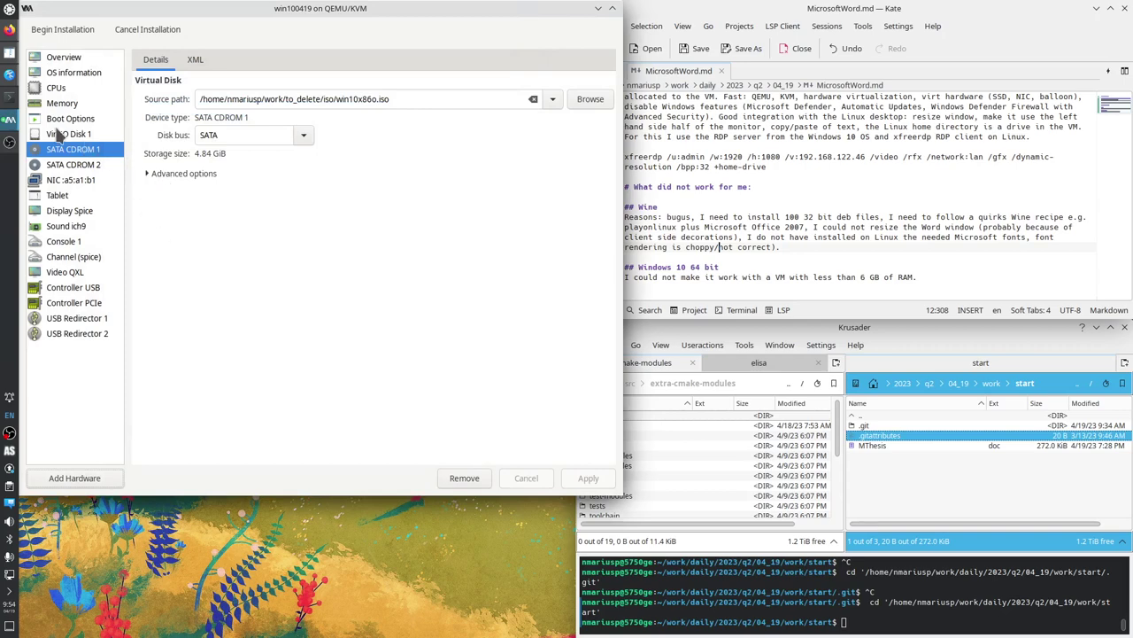
Search the web in Firefox for 'virtio win fedora people'.
left_click(9, 29)
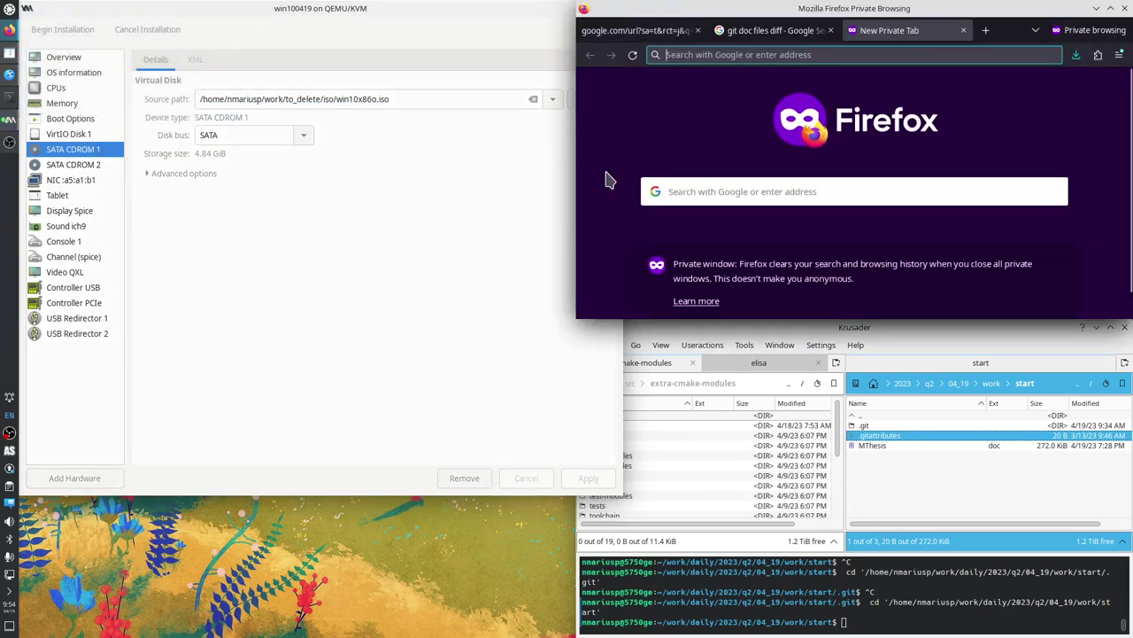
type("virtio")
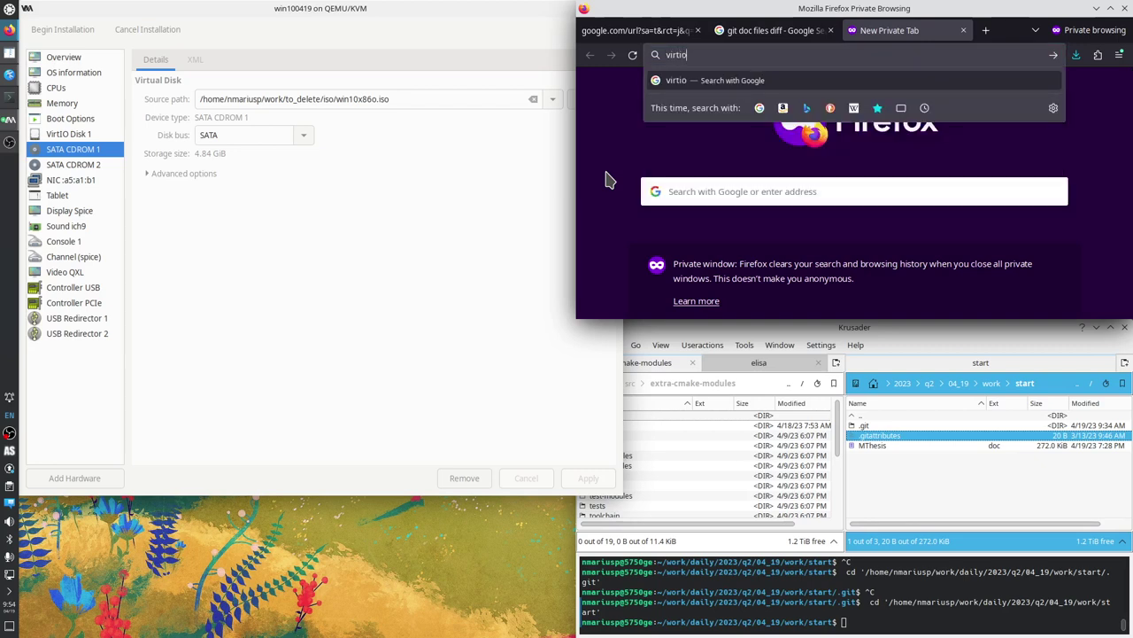
type(" win fedora ")
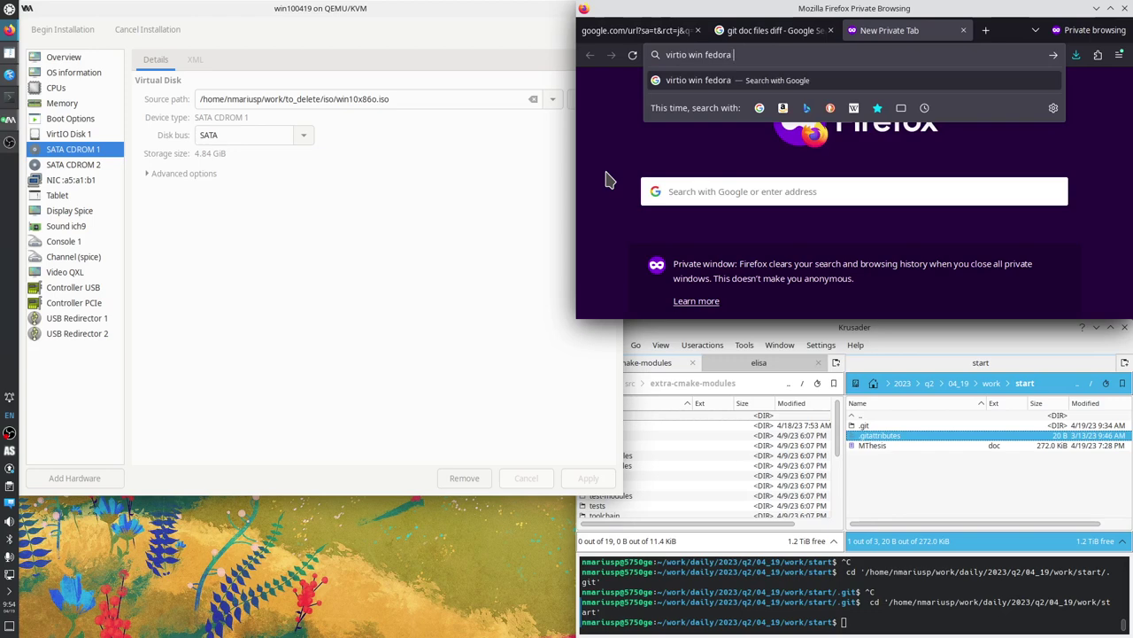
type("people")
key("Return")
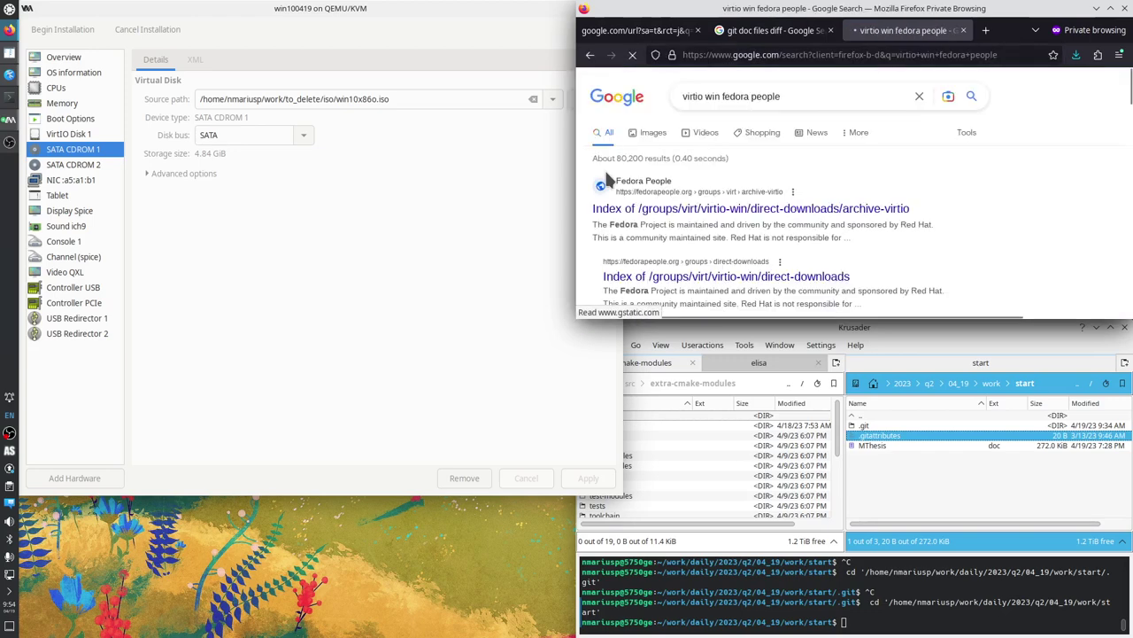
Open the Fedora People result in a new tab and browse into the virtio-win-0.1.229-1 folder.
right_click(721, 213)
left_click(726, 220)
left_click(912, 32)
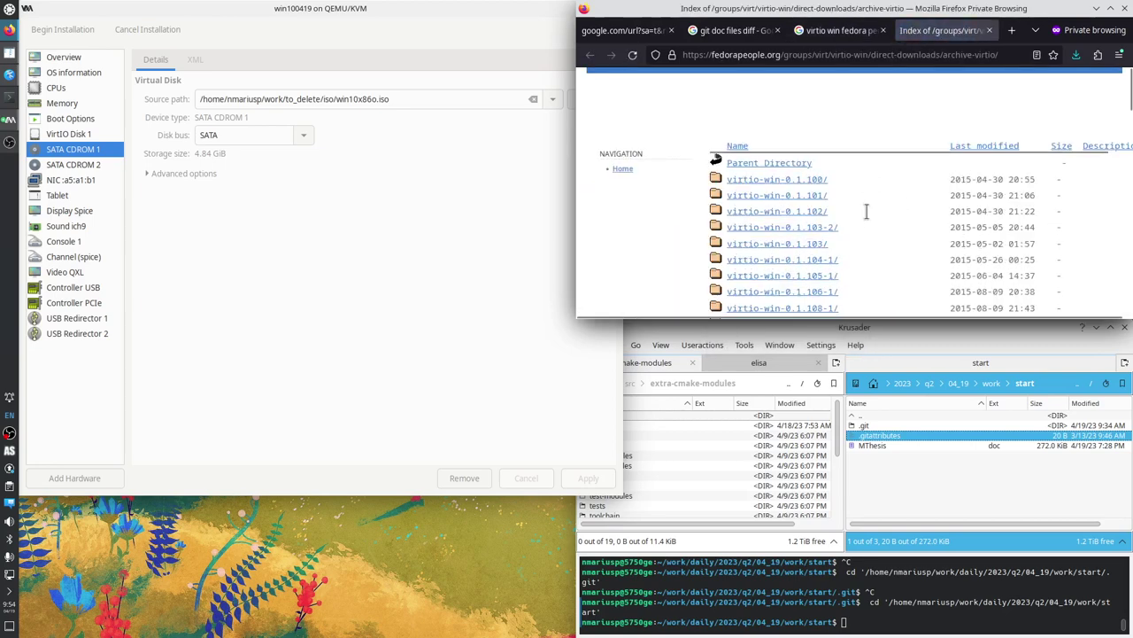
scroll(866, 211, "down", 15)
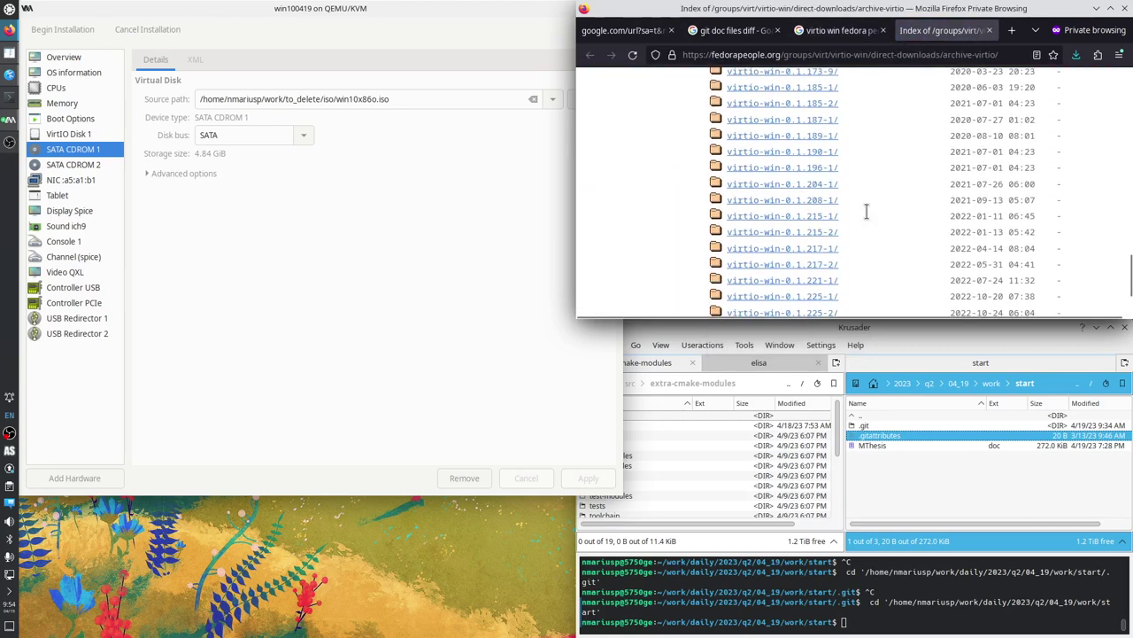
scroll(867, 210, "down", 3)
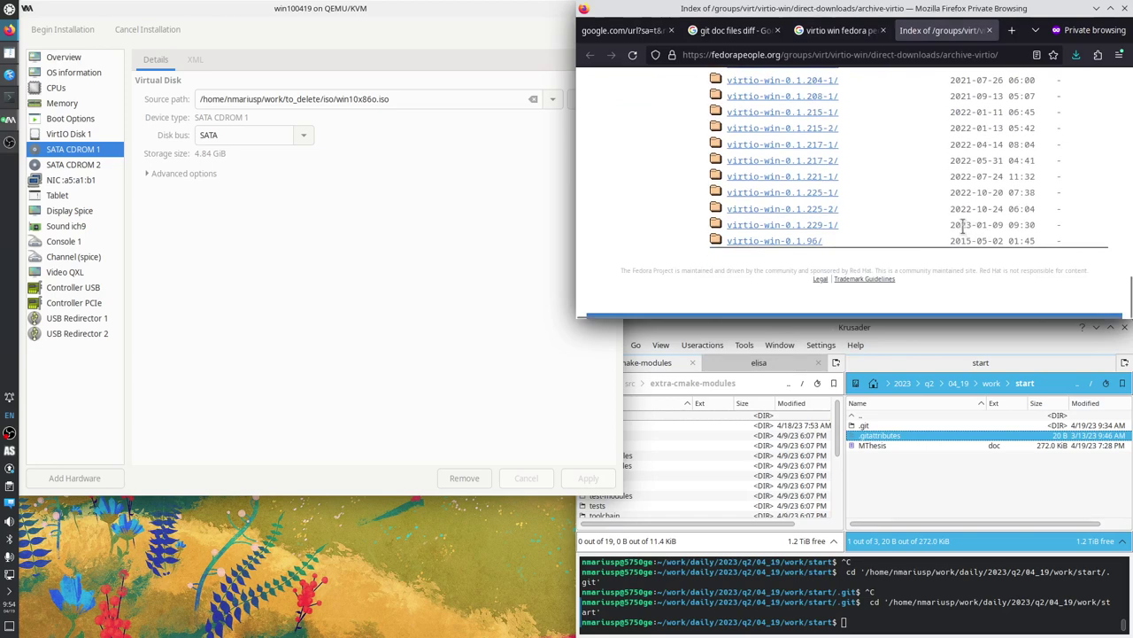
left_click(813, 227)
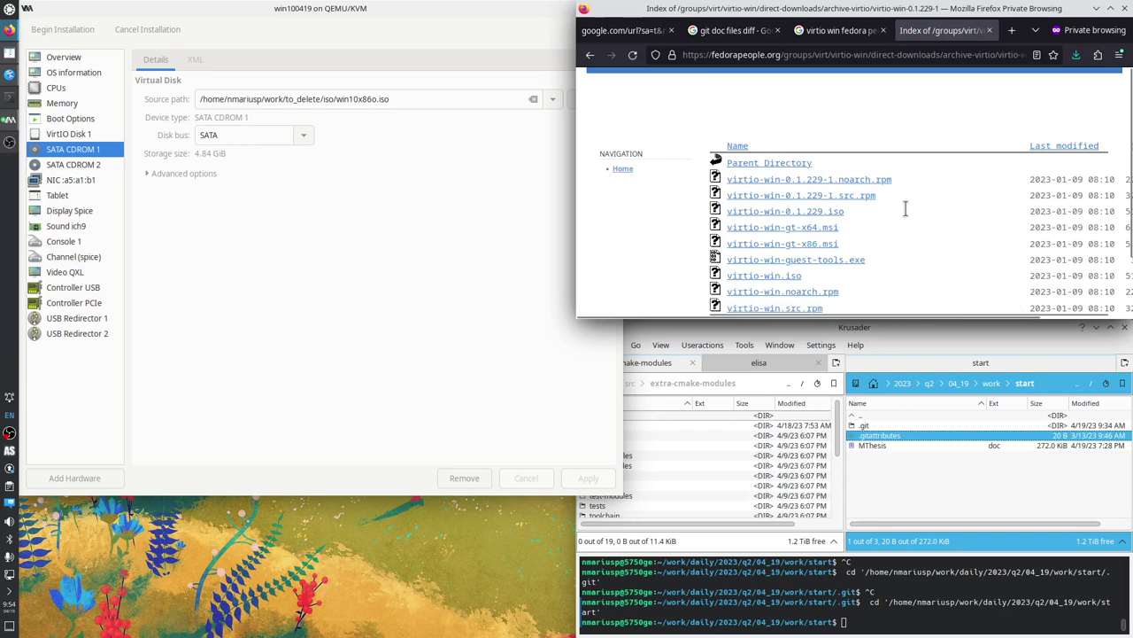
scroll(905, 209, "down", 2)
scroll(838, 177, "down", 2)
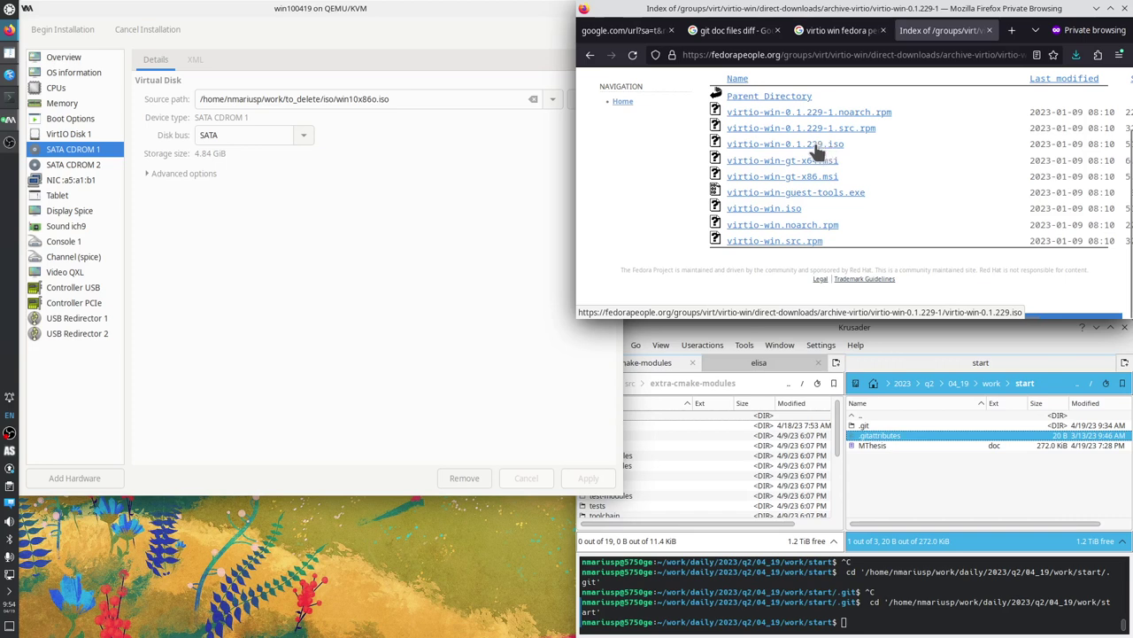
left_click(370, 235)
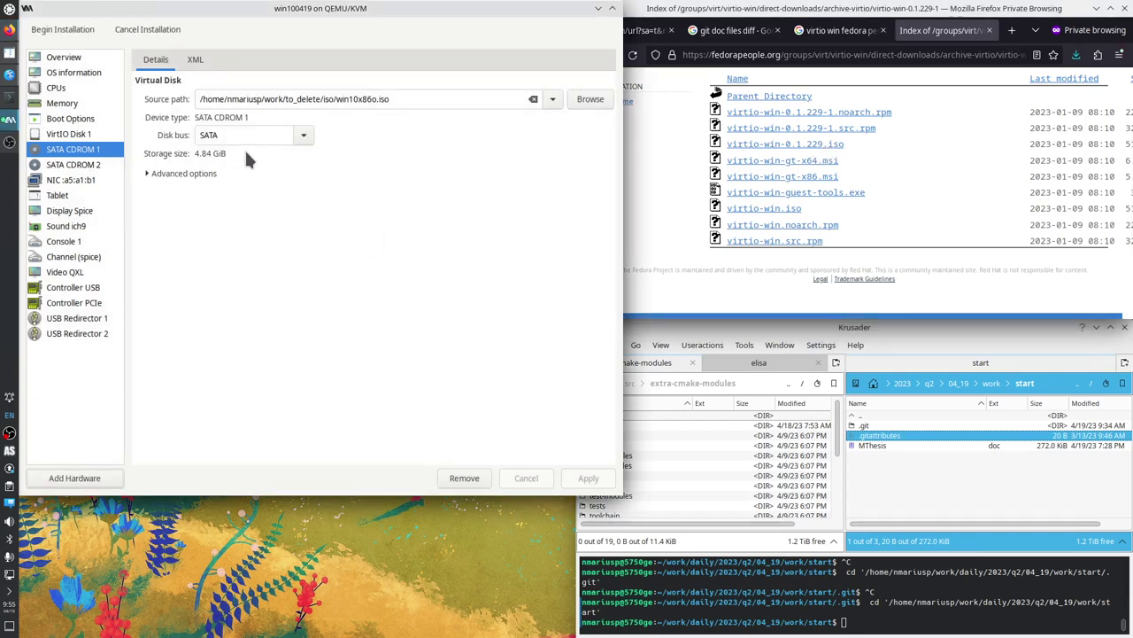
Review the ISO images attached to both SATA CD-ROM drives.
left_click(99, 165)
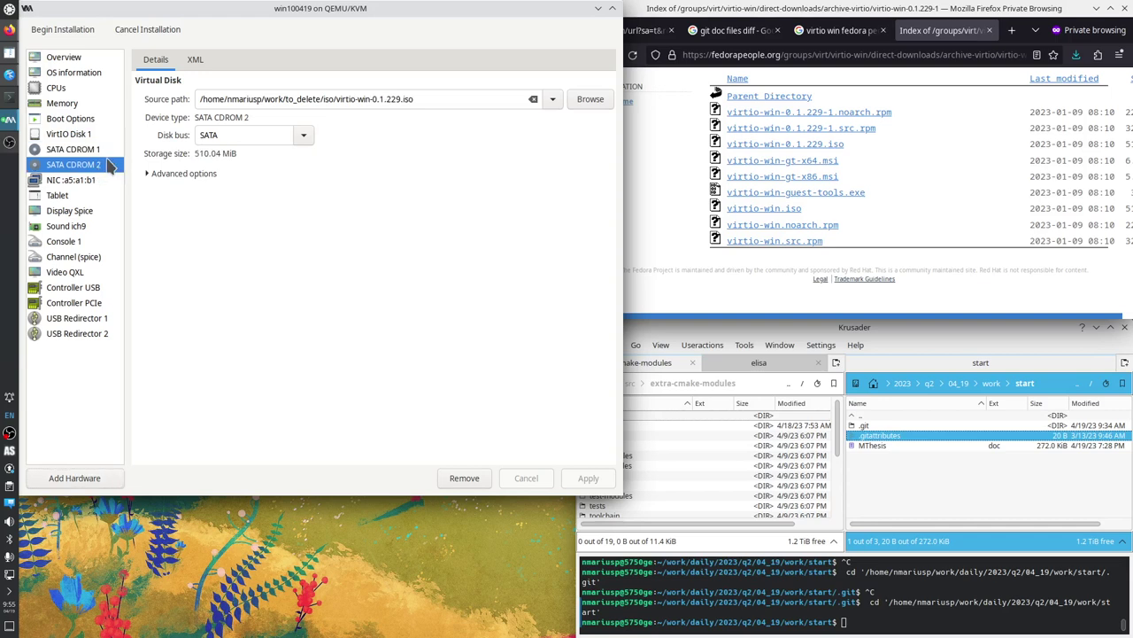
left_click(95, 152)
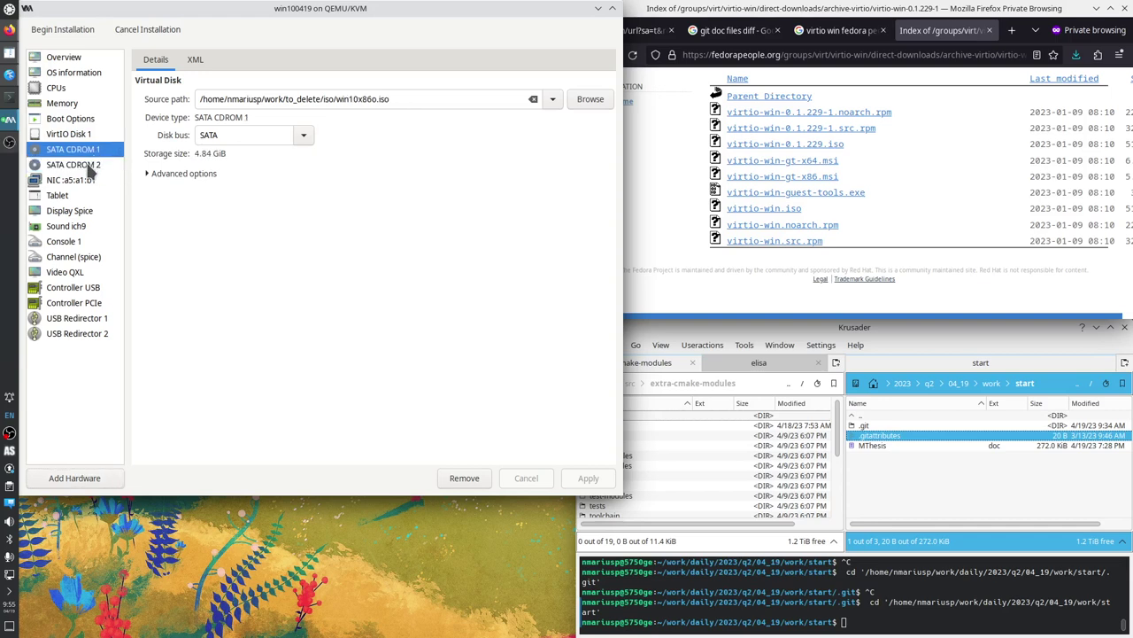
left_click(87, 166)
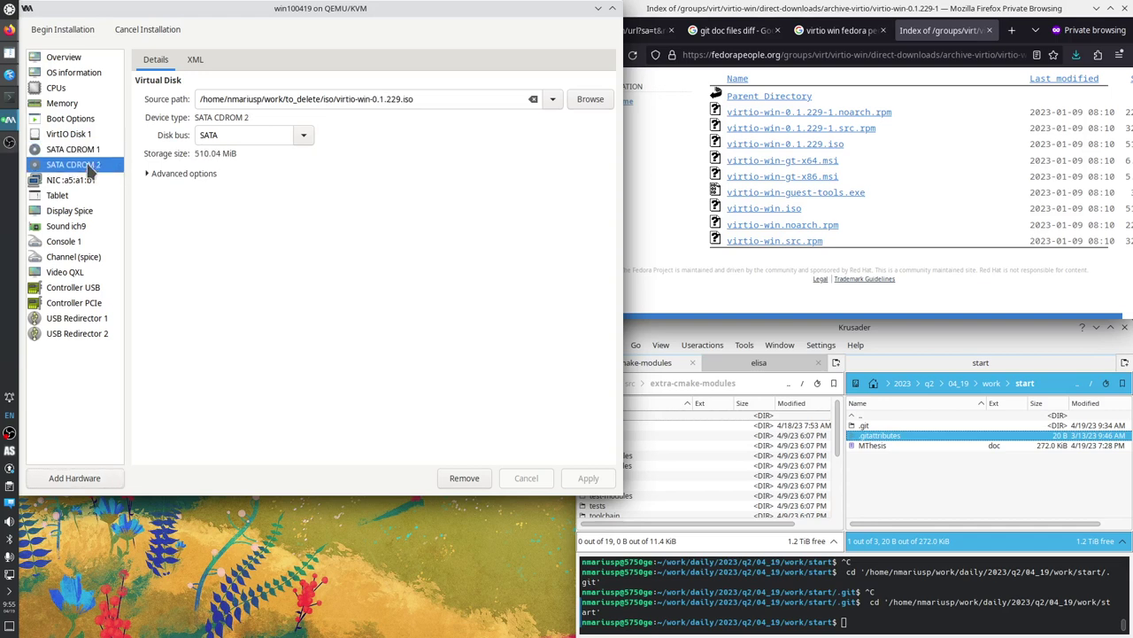
left_click(88, 151)
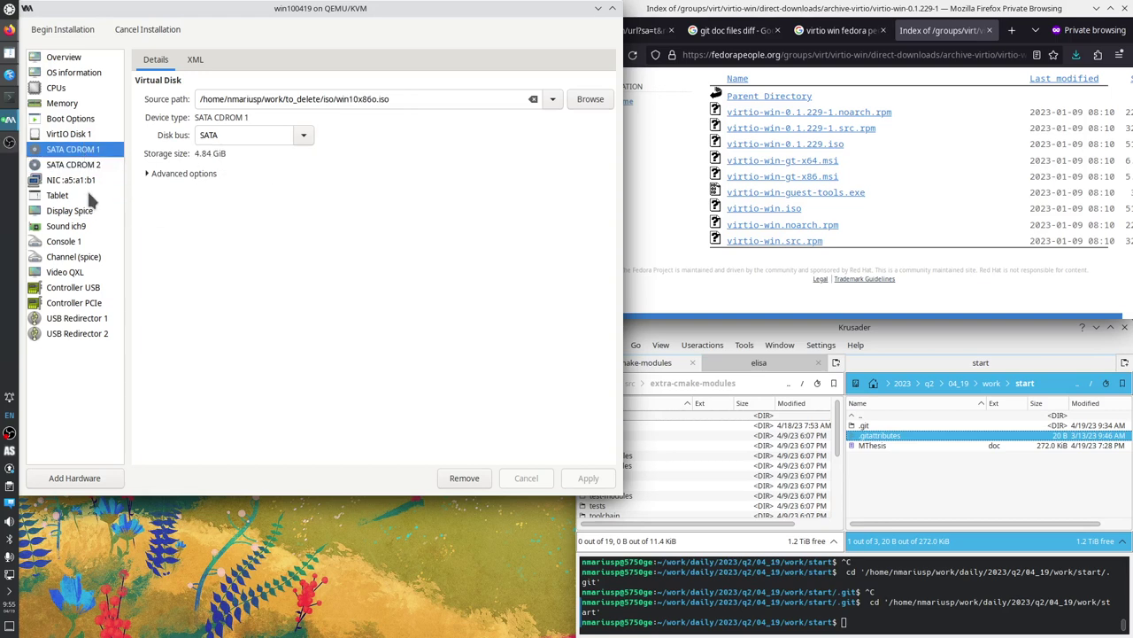
Set the network card's device model to virtio, apply it, and begin the installation.
left_click(80, 180)
left_click(314, 121)
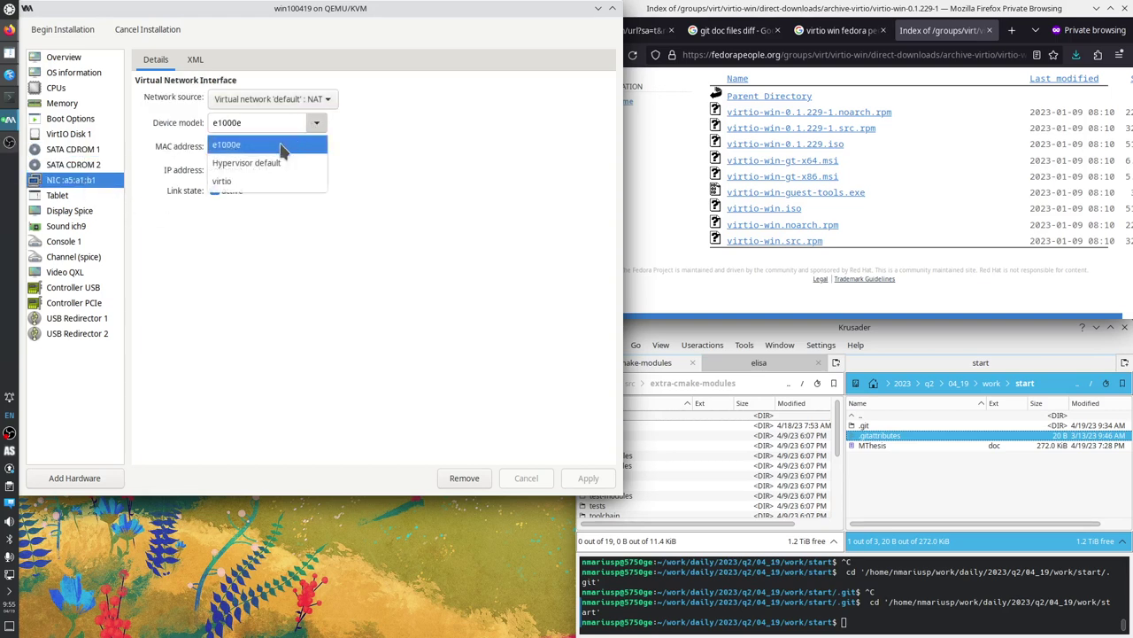
left_click(241, 182)
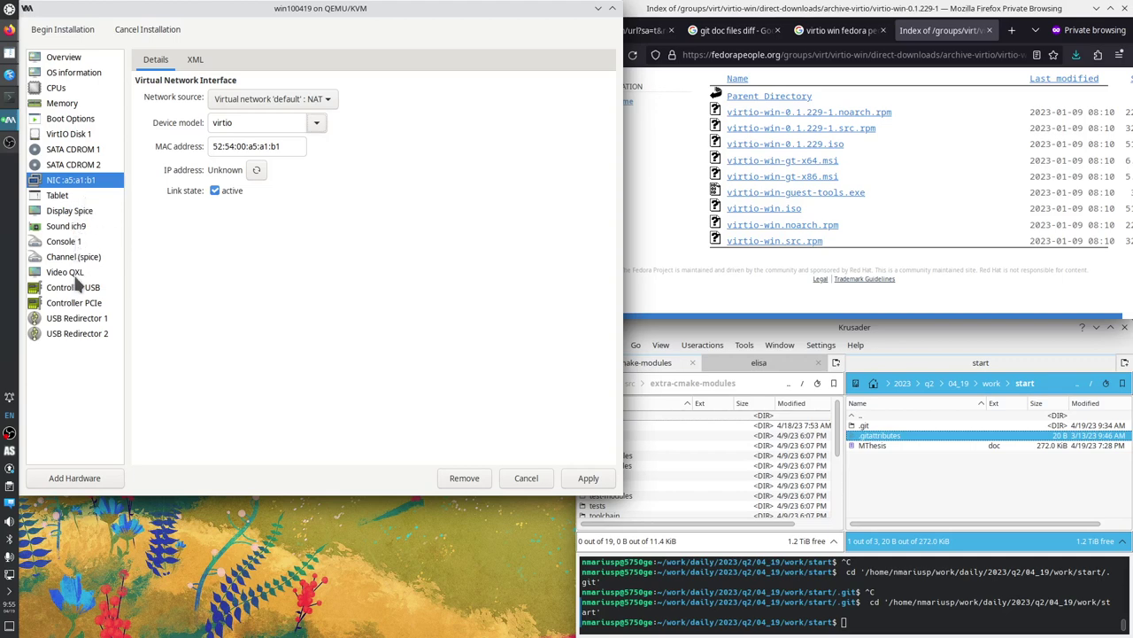
left_click(588, 478)
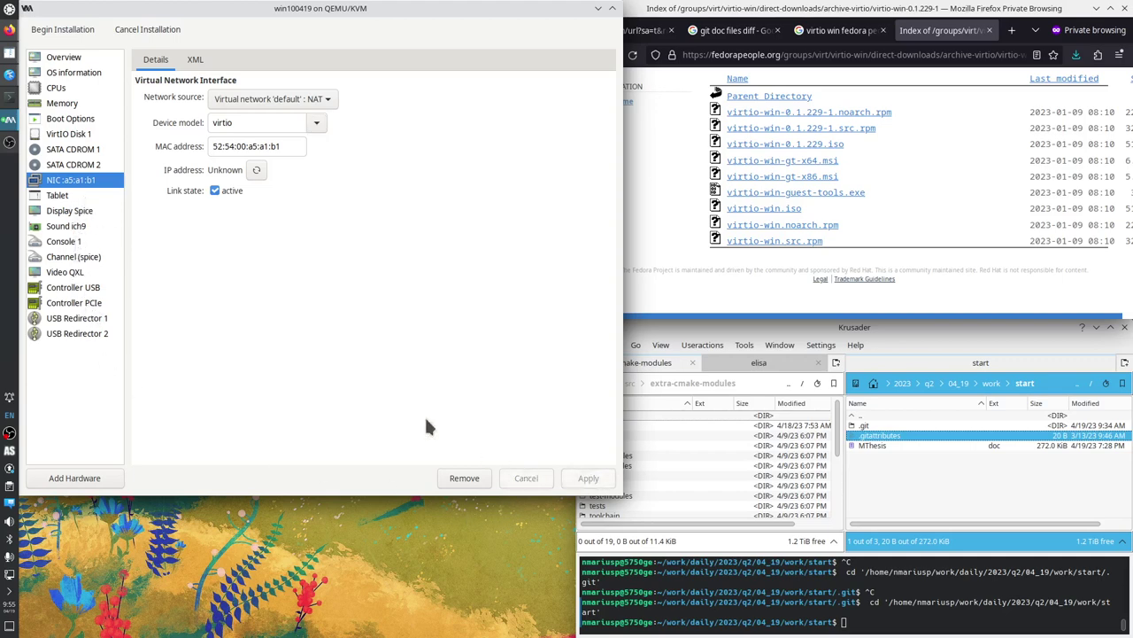
left_click(63, 29)
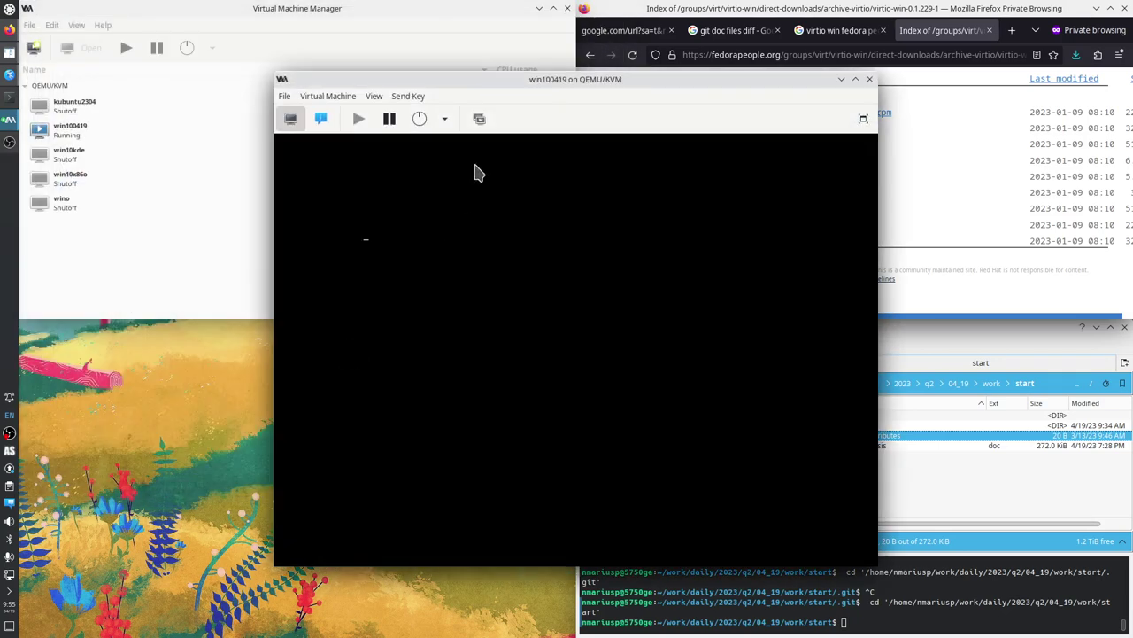
Shift the VM console left, keep the default language and keyboard, and choose Install now.
left_click_drag(485, 87, 300, 97)
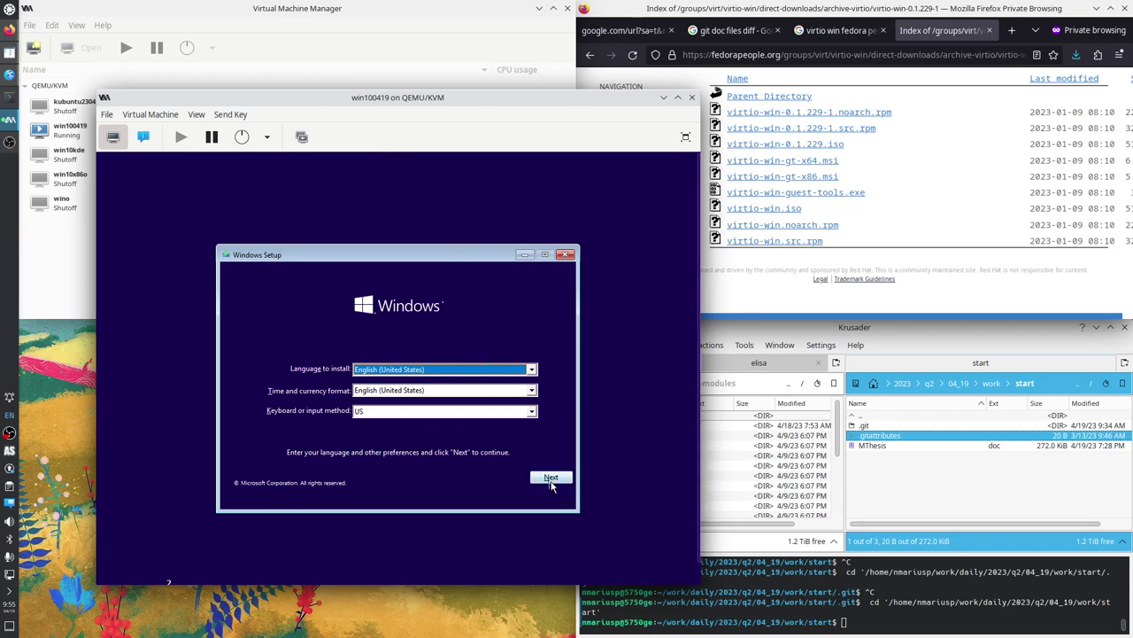
left_click(551, 481)
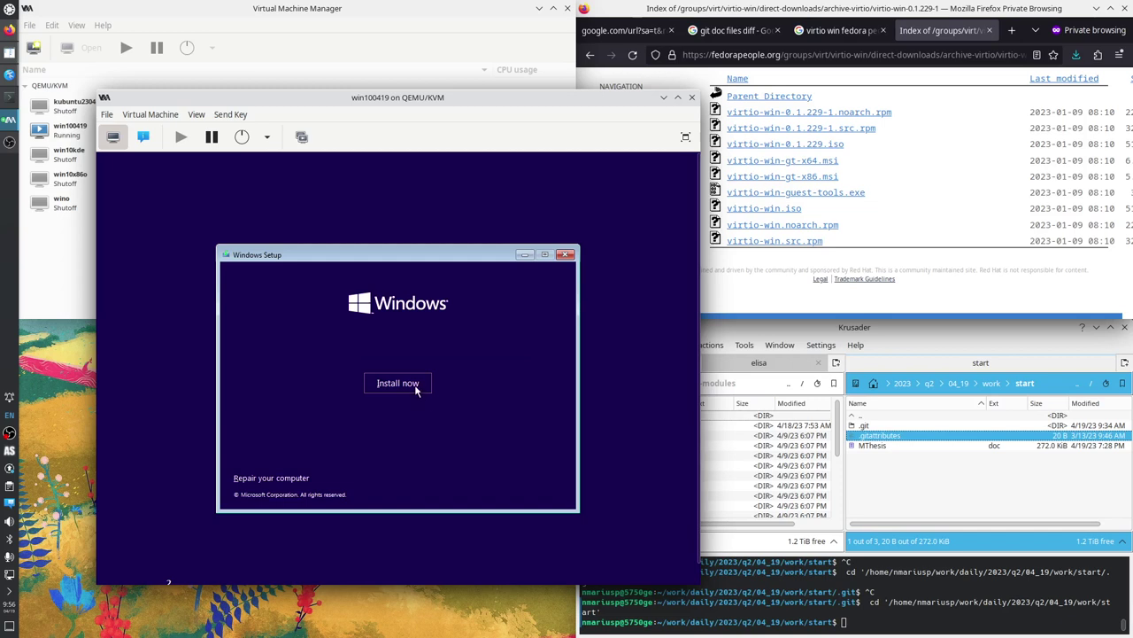
left_click(415, 387)
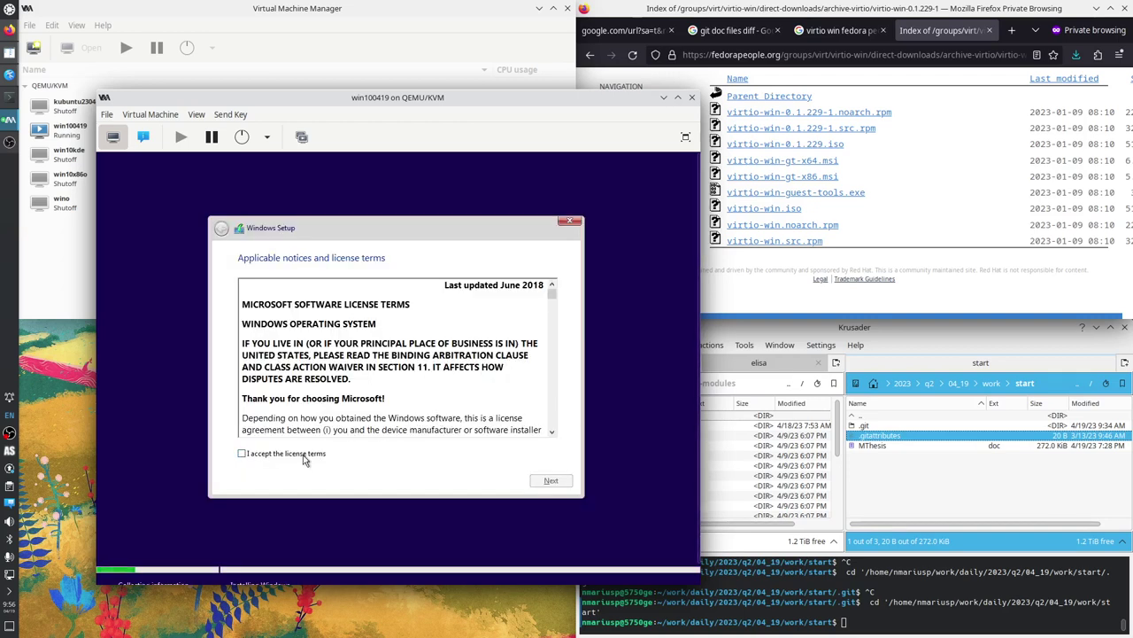
Accept the license terms, pick 'Custom: Install Windows only (advanced)', and enlarge the viewer window.
left_click(304, 455)
left_click(549, 481)
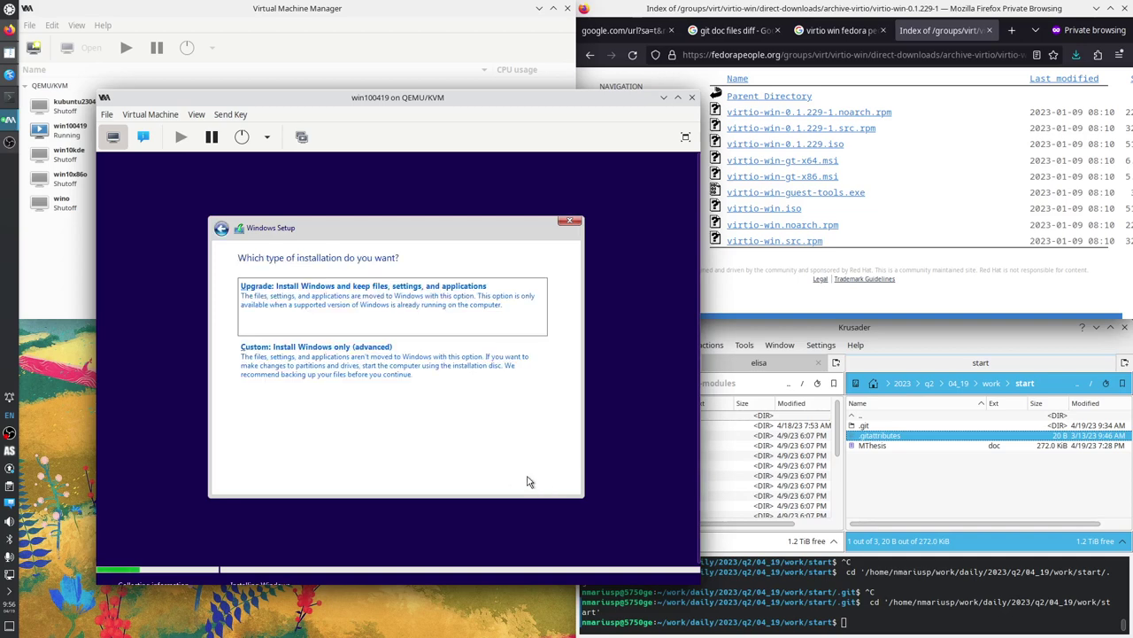
left_click(355, 367)
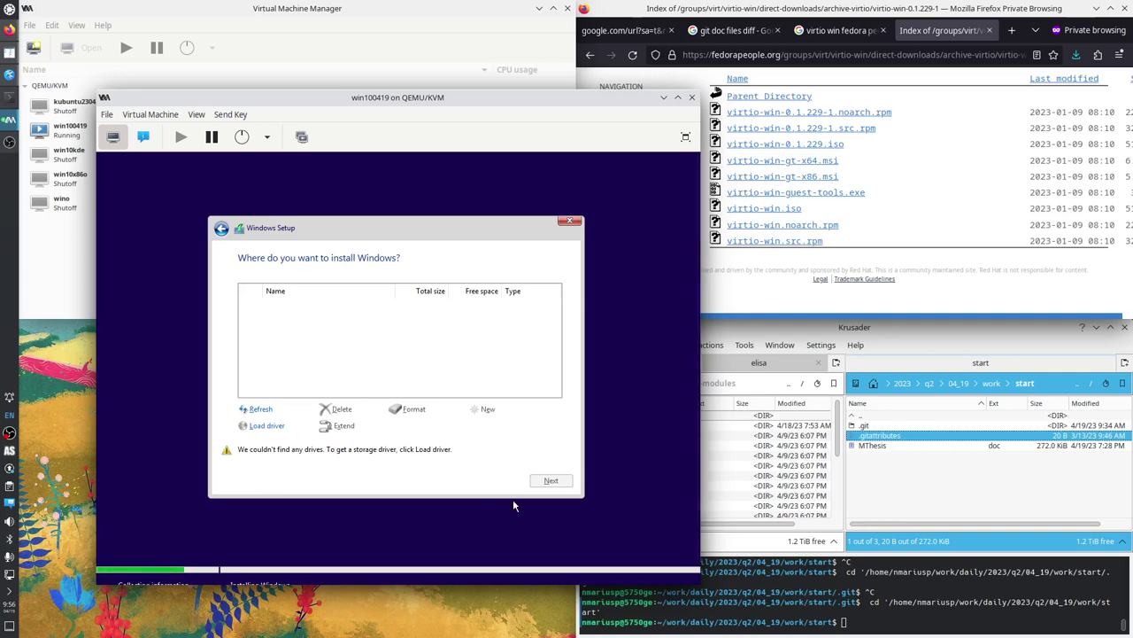
left_click_drag(697, 587, 748, 625)
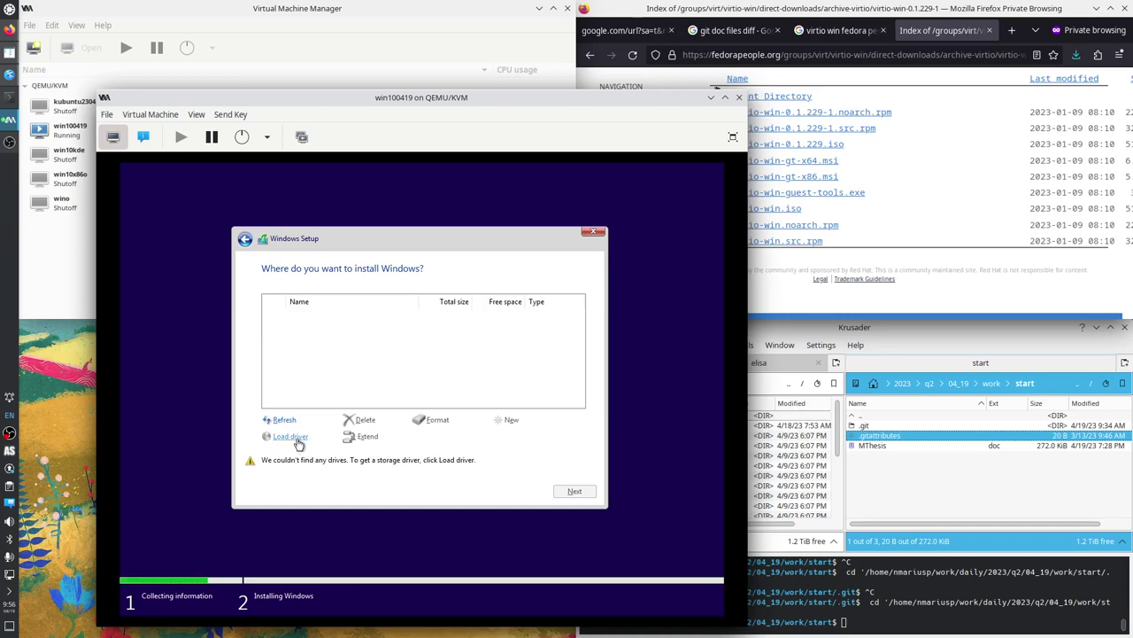
Load the Red Hat VirtIO SCSI driver from CD Drive (E:) virtio-win-0.1.229\i386\w10.
left_click(293, 436)
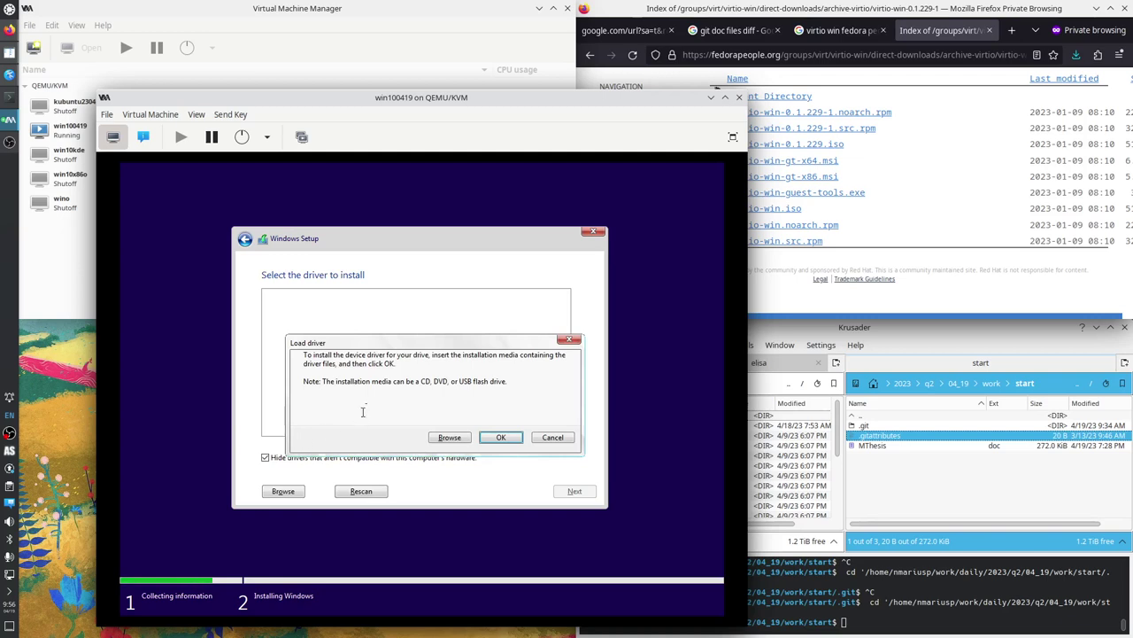
left_click(450, 439)
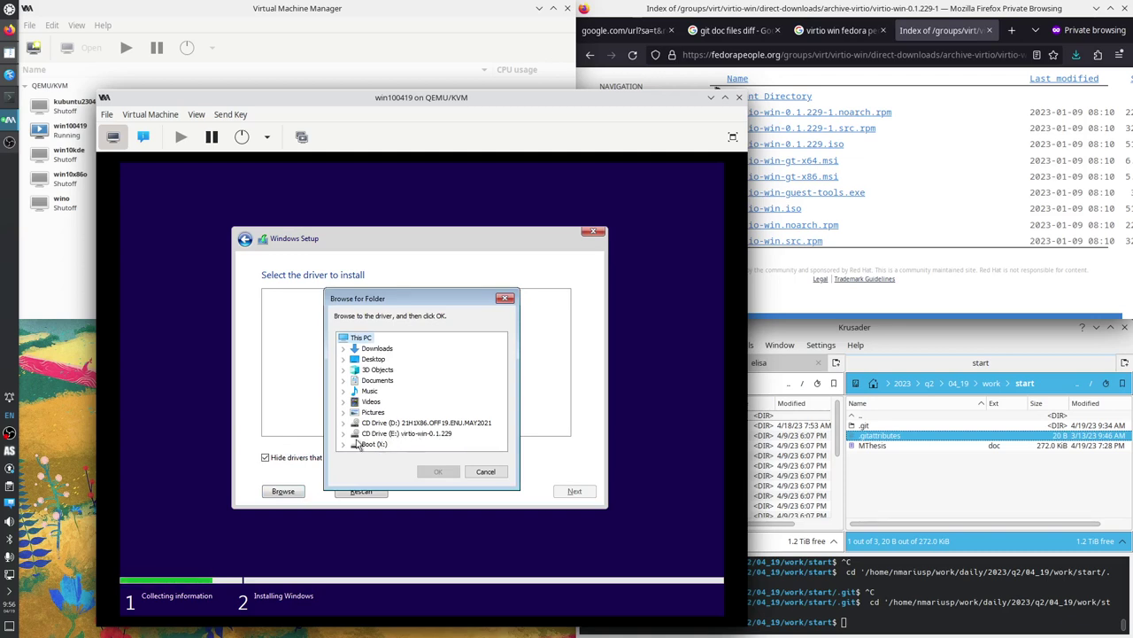
left_click(344, 433)
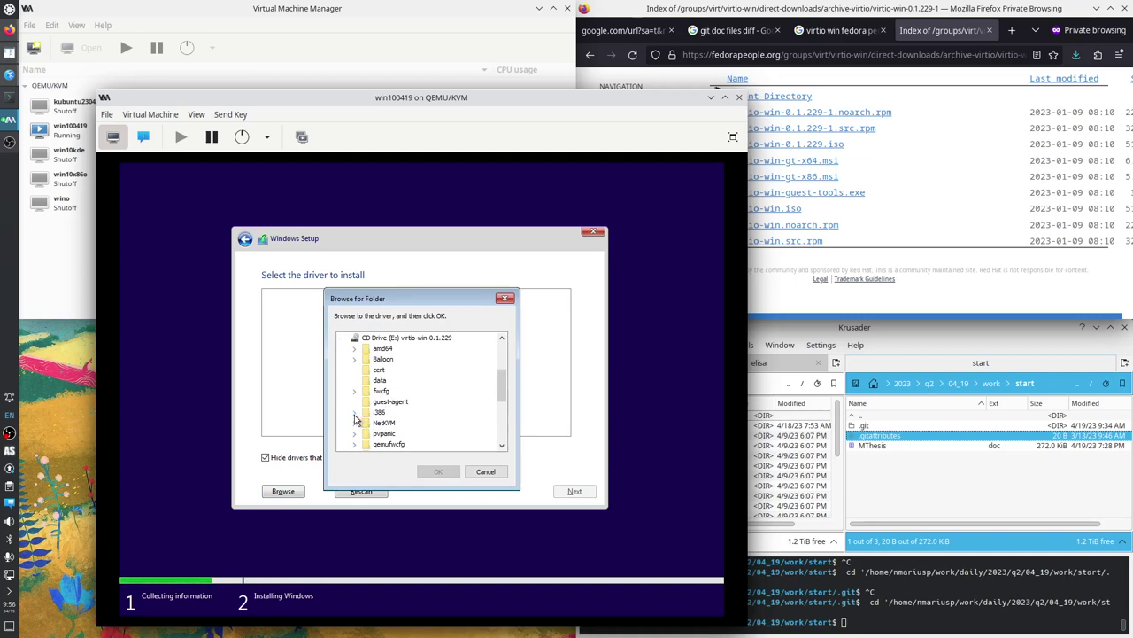
left_click(355, 414)
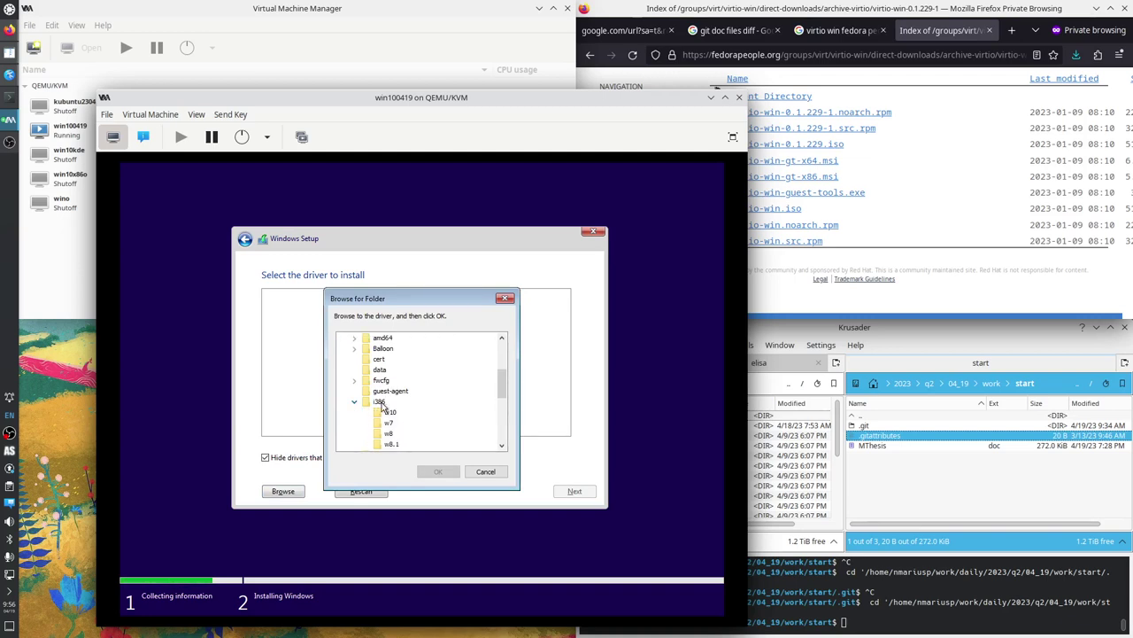
left_click(391, 412)
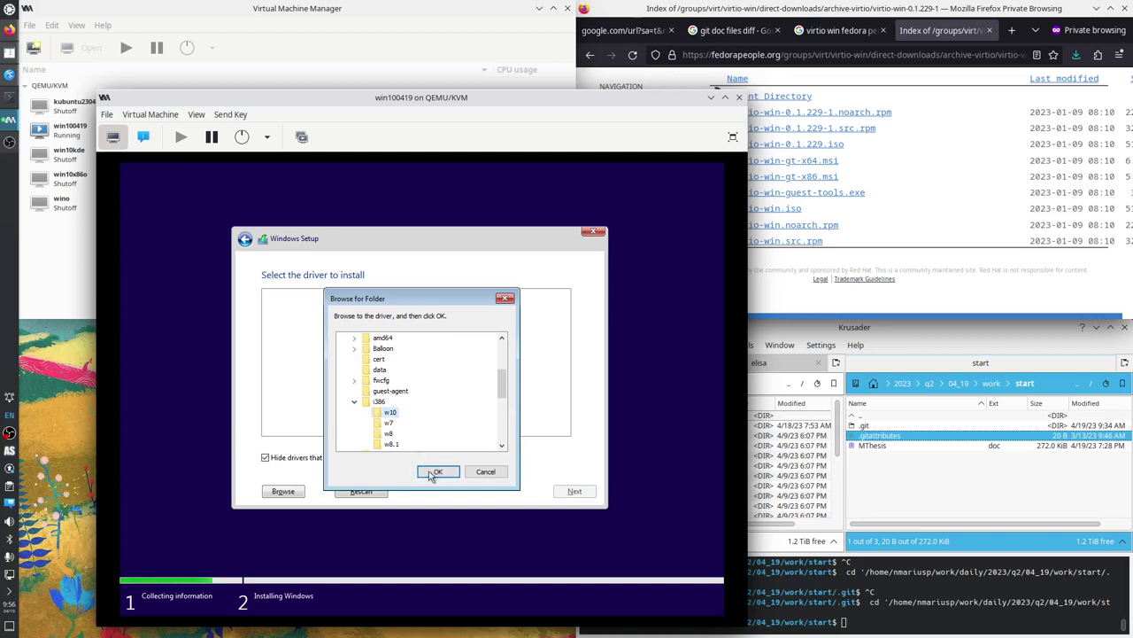
left_click(436, 471)
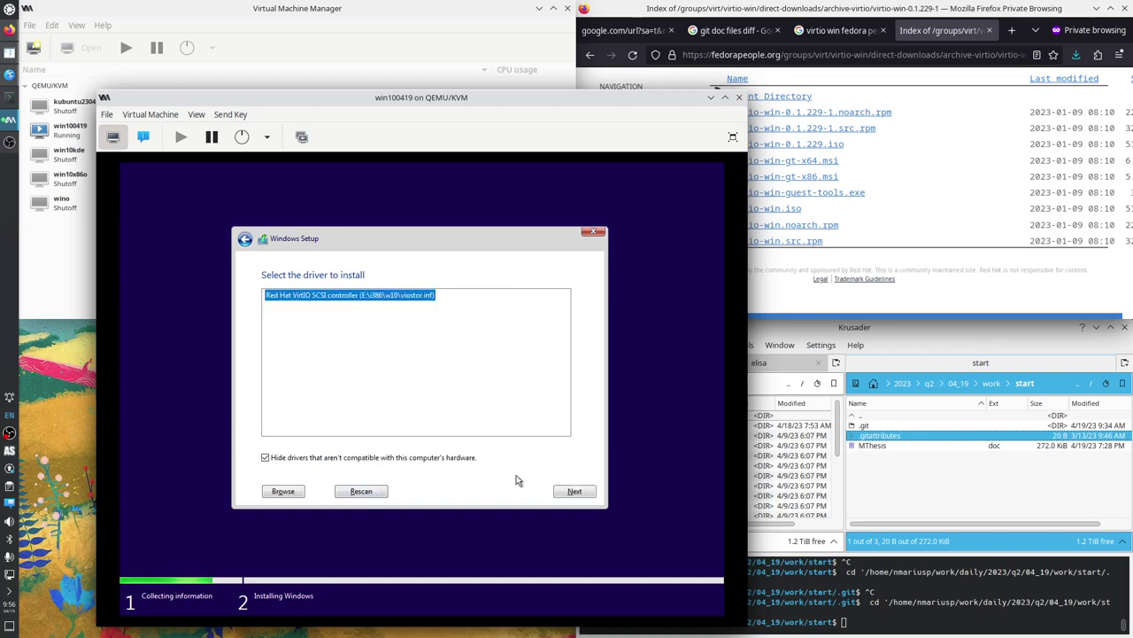
left_click(573, 492)
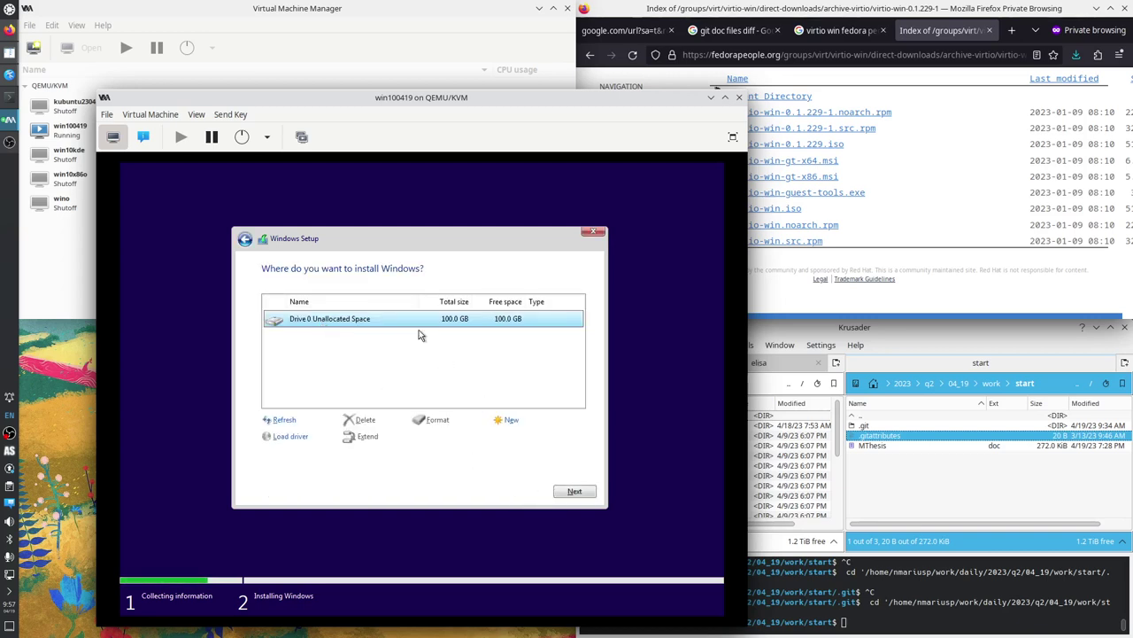
Install Windows onto Drive 0's 100 GB unallocated space, then bring up the recorder window.
left_click(570, 492)
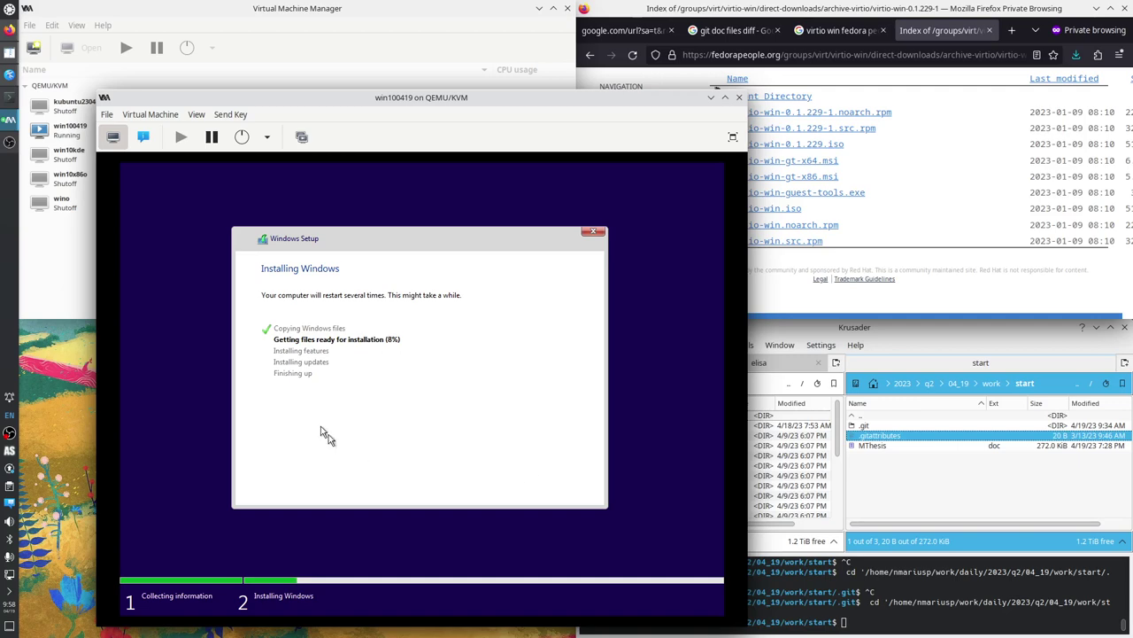
left_click(11, 144)
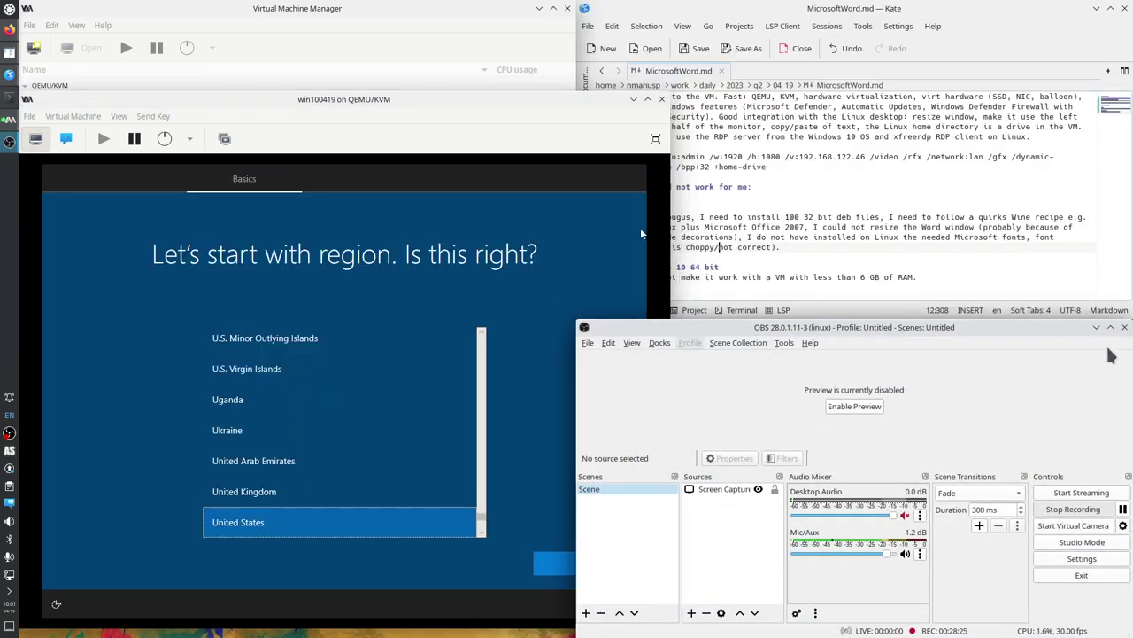
Keep United States region and US keyboard, skip a second layout, and continue offline with limited setup.
left_click(1096, 328)
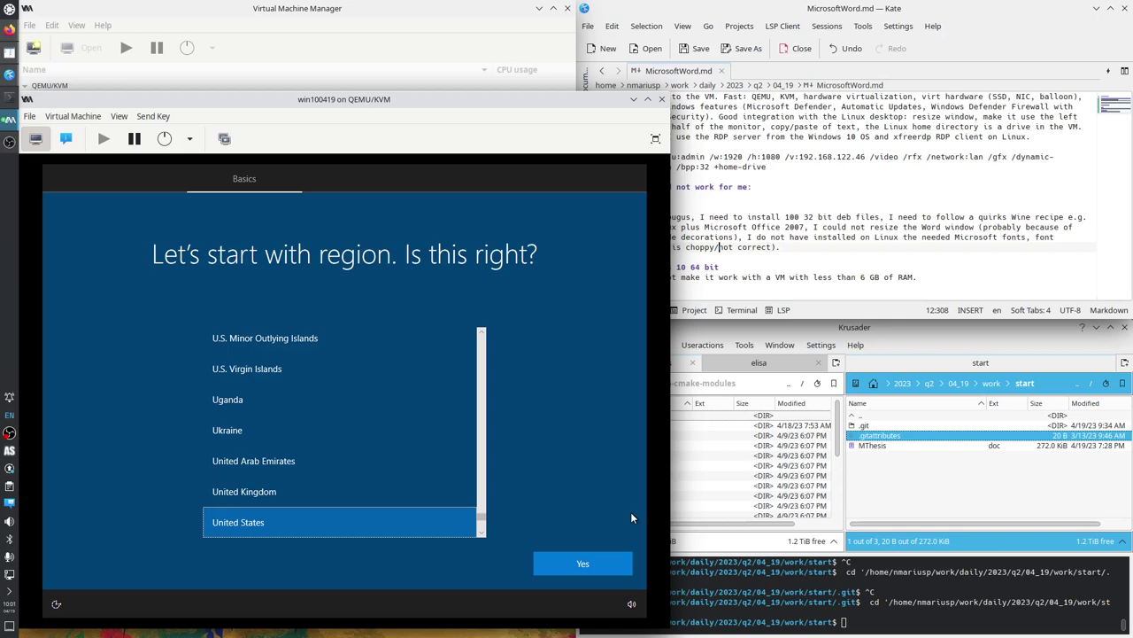
left_click(584, 565)
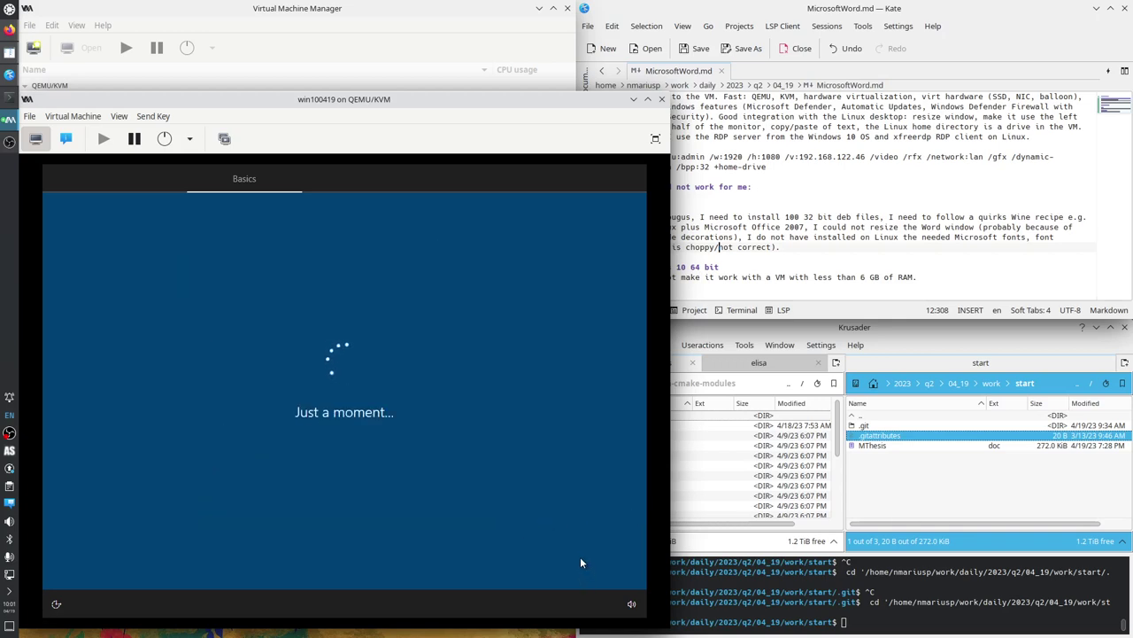
left_click(580, 560)
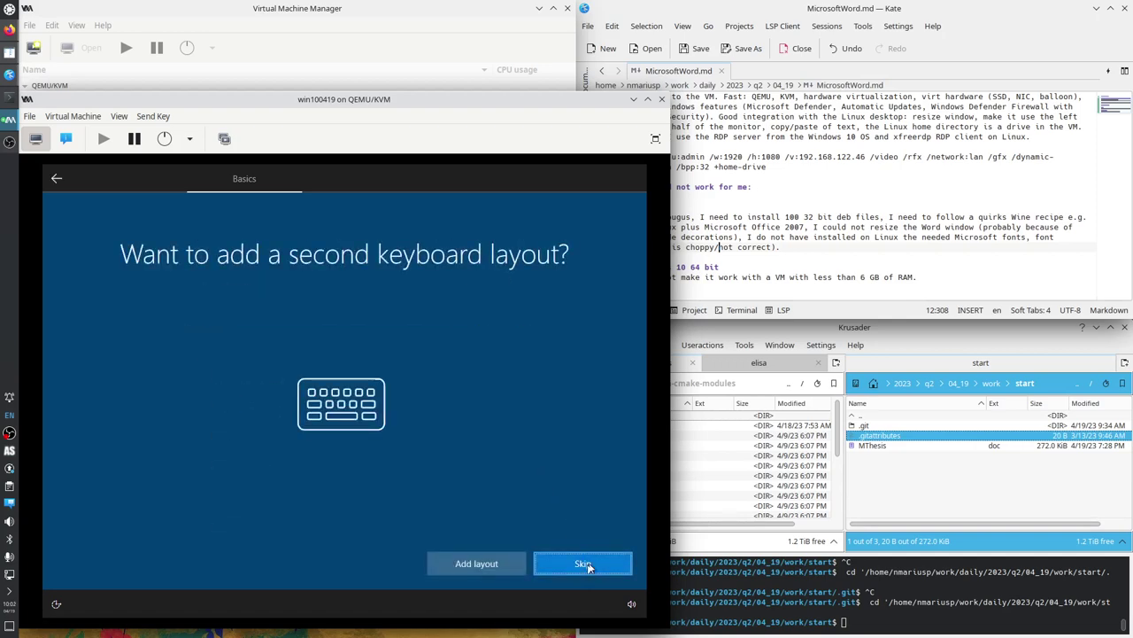
left_click(578, 565)
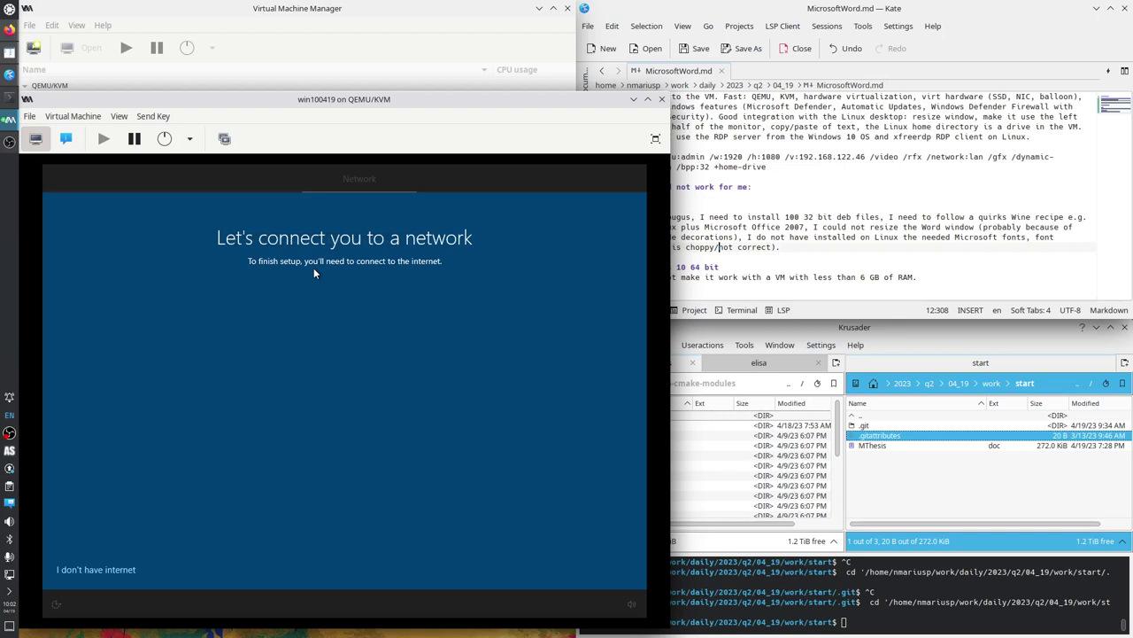
left_click(116, 572)
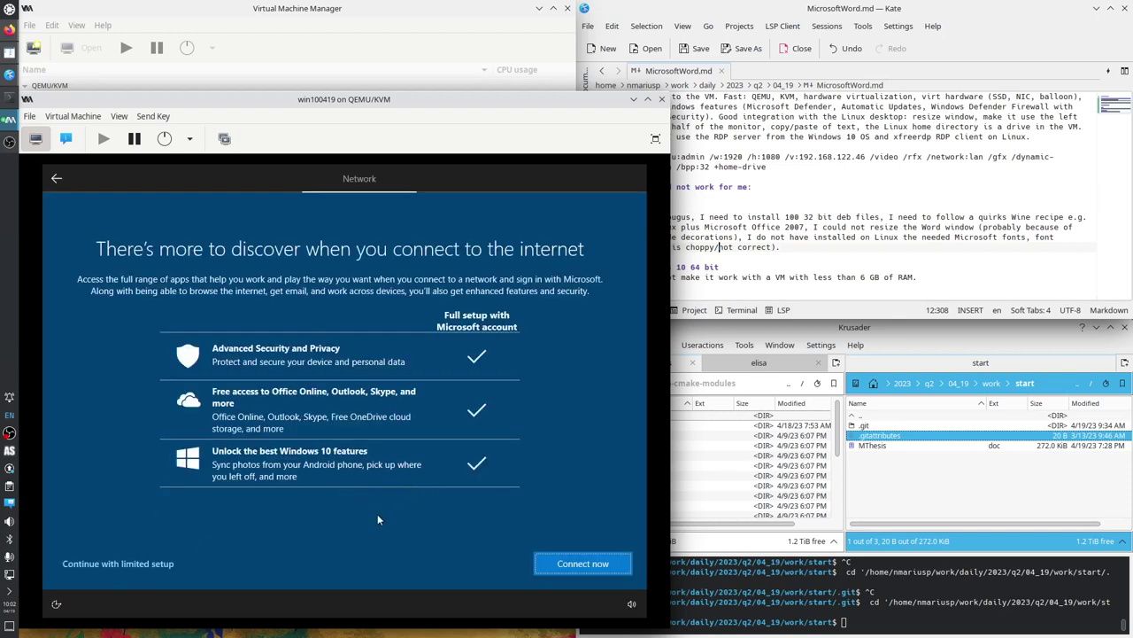
left_click(150, 565)
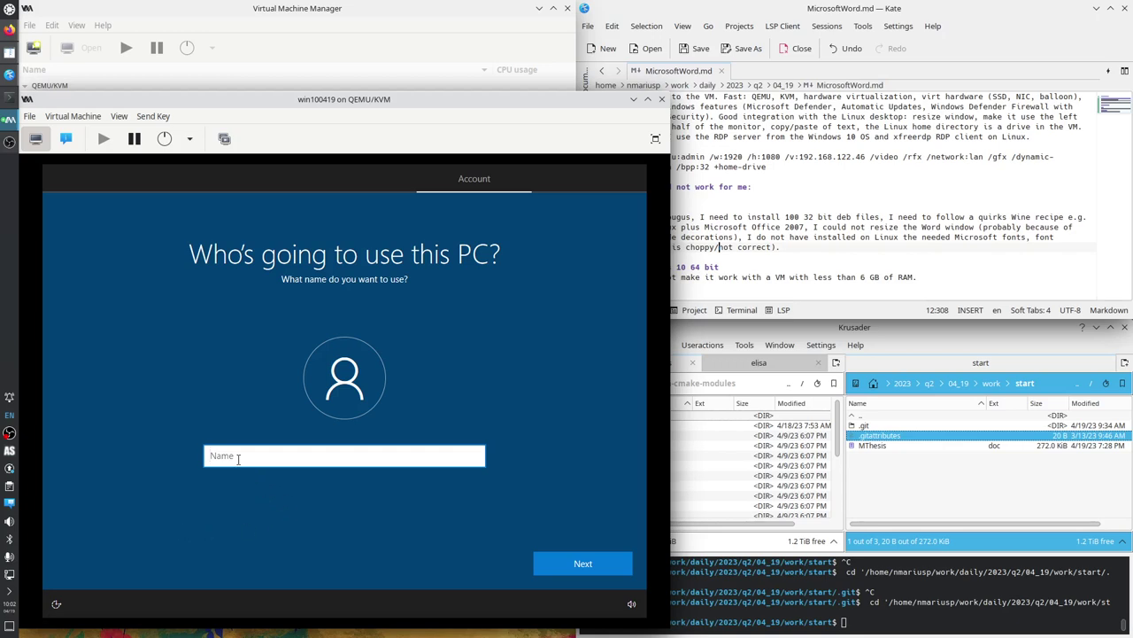
Name the local account 'admin' and enter and confirm its password.
type("admin")
left_click(599, 566)
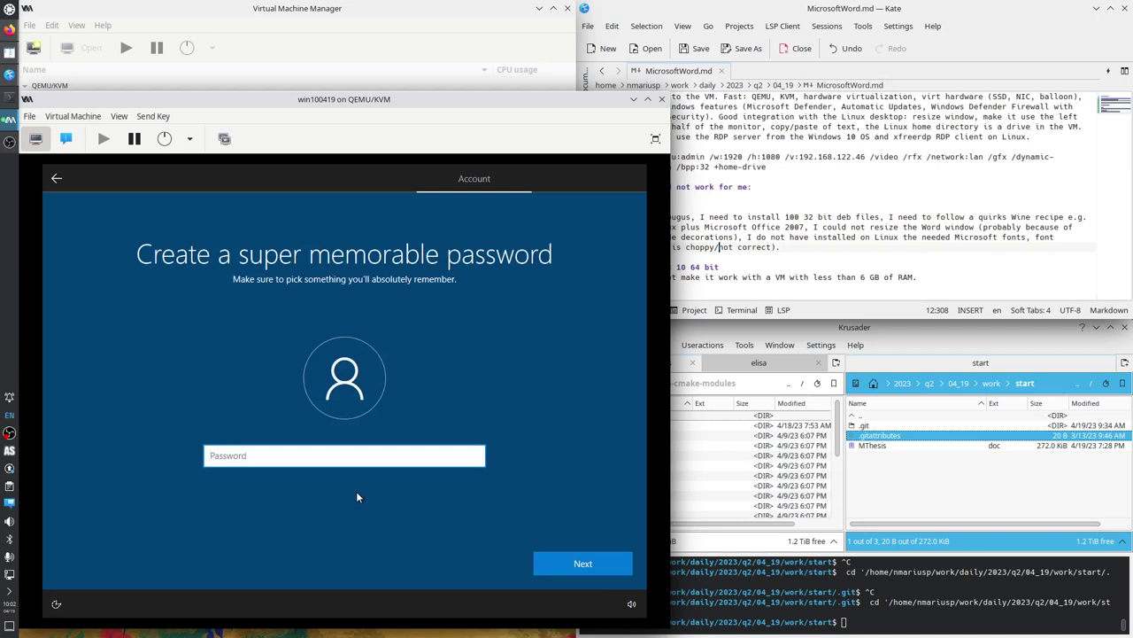
type("••••")
left_click(541, 561)
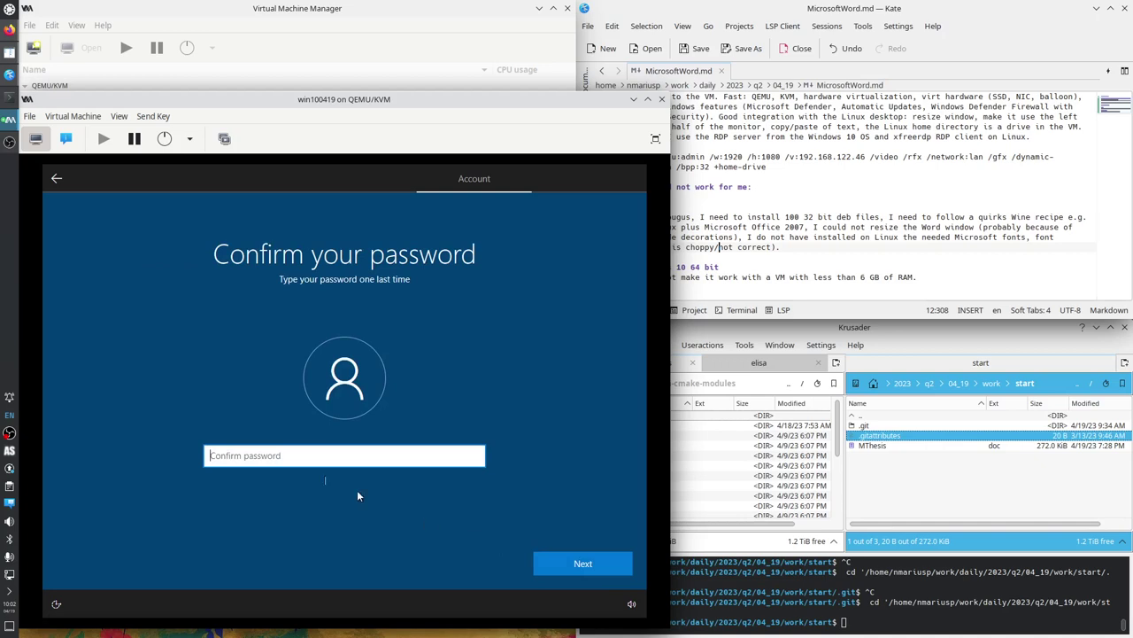
type("****")
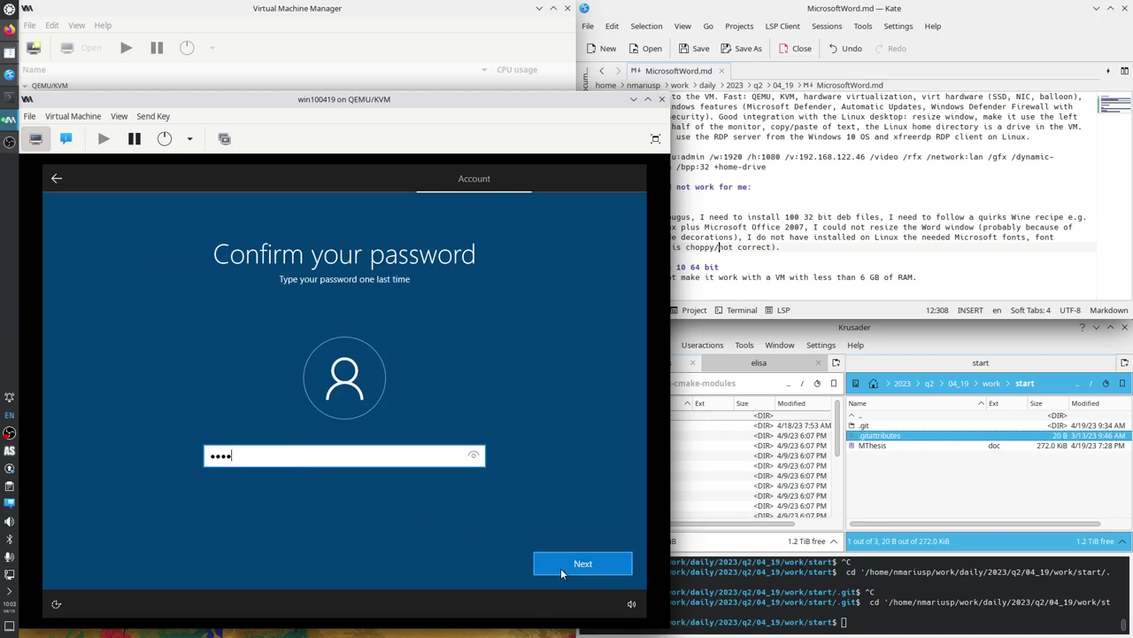
left_click(563, 563)
Answer the first security question about the city where you were born.
left_click(293, 471)
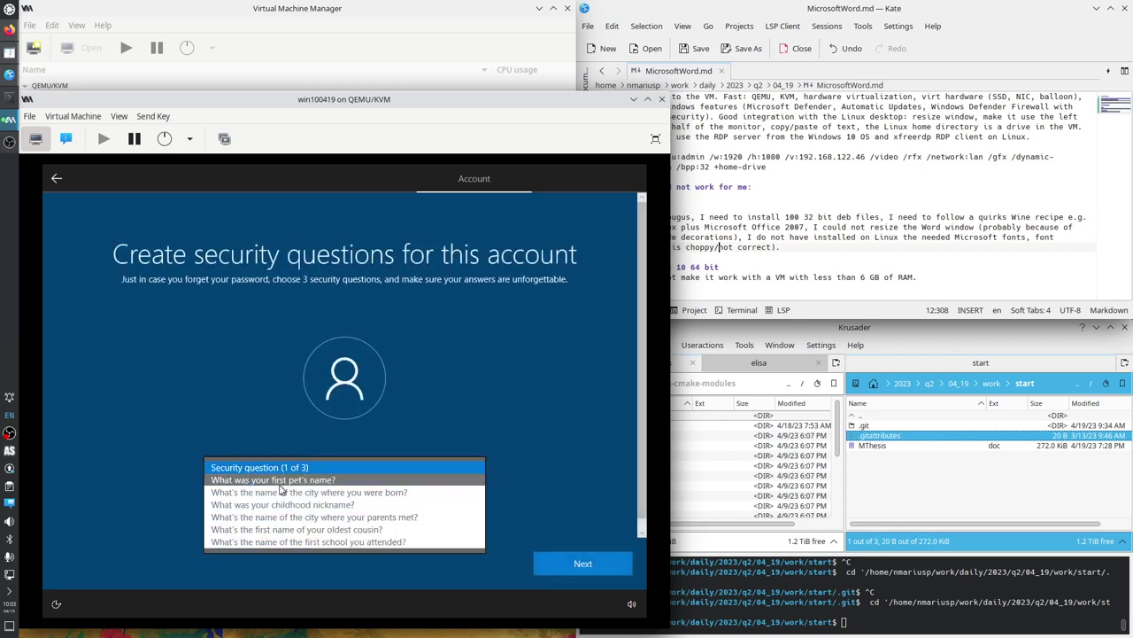
left_click(266, 426)
left_click(285, 511)
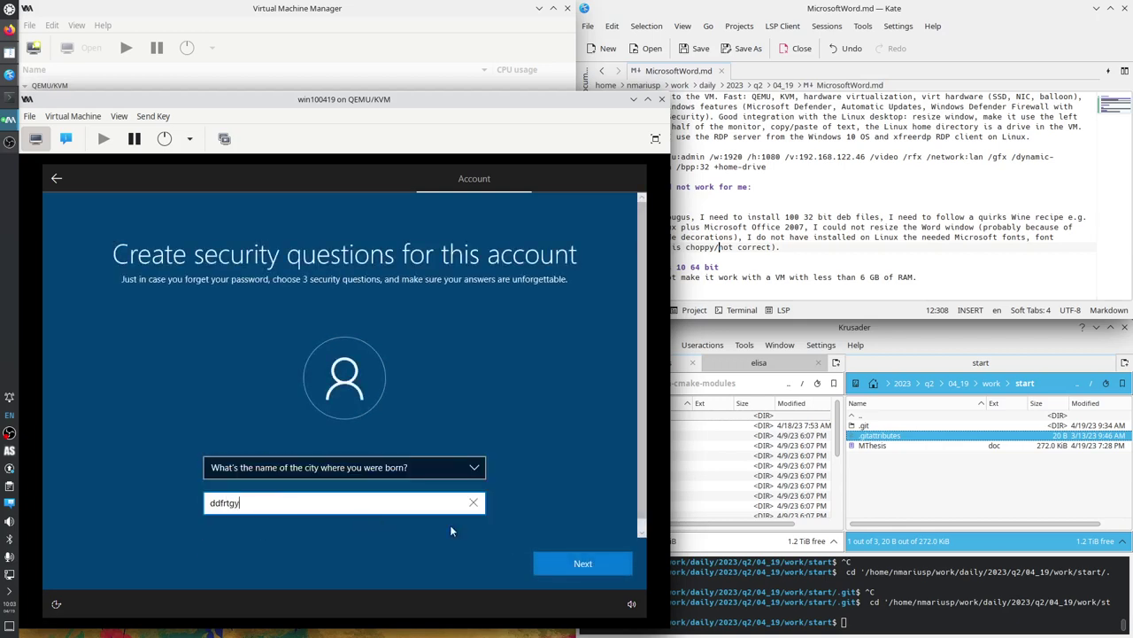
left_click(595, 564)
Answer the second security question about your childhood nickname.
left_click(302, 469)
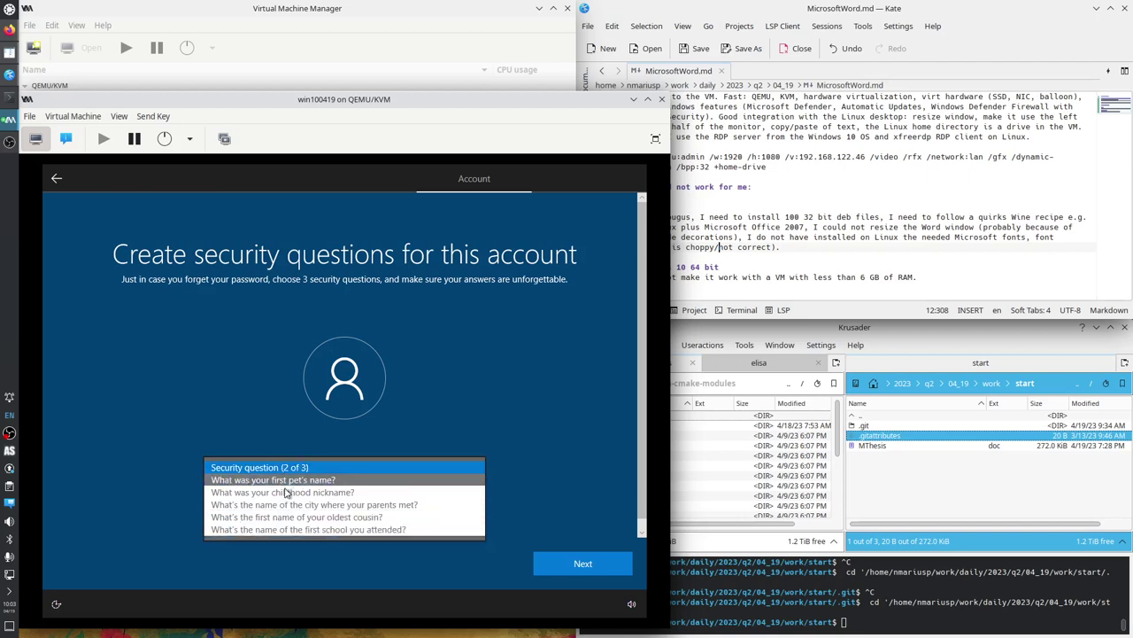
left_click(292, 496)
left_click(314, 511)
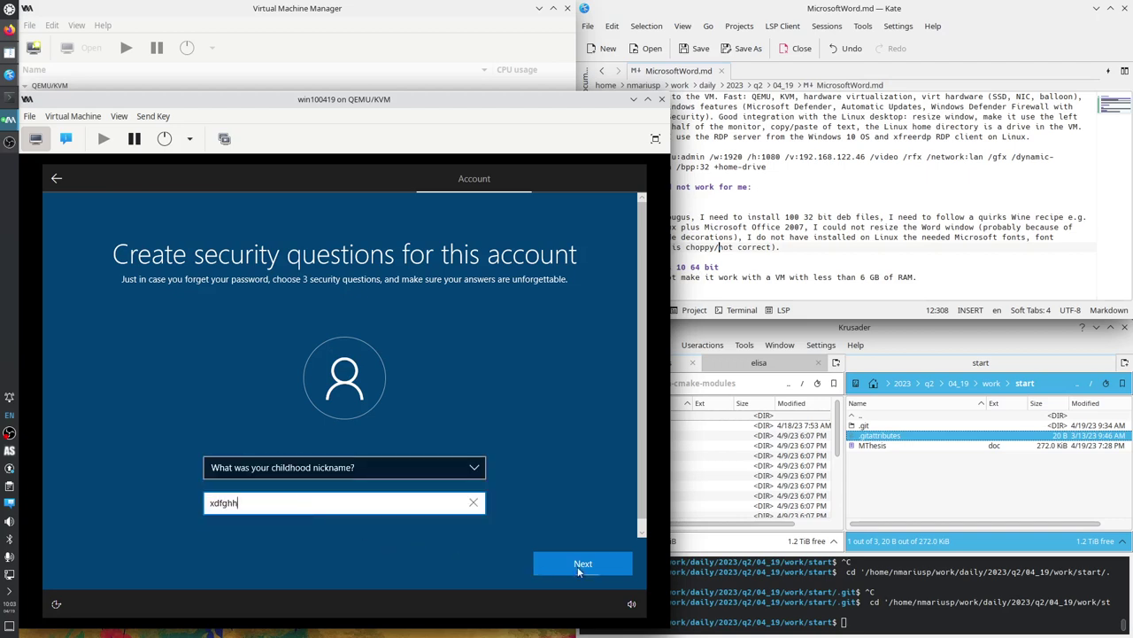
left_click(600, 564)
Answer the third security question about your oldest cousin.
left_click(328, 473)
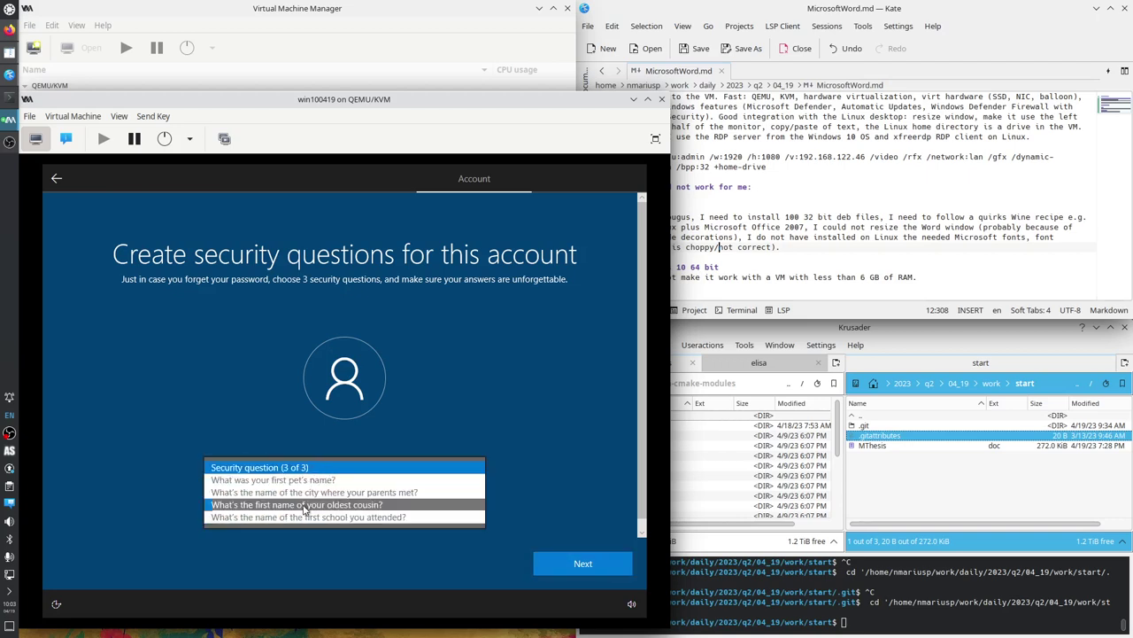
left_click(319, 431)
left_click(389, 503)
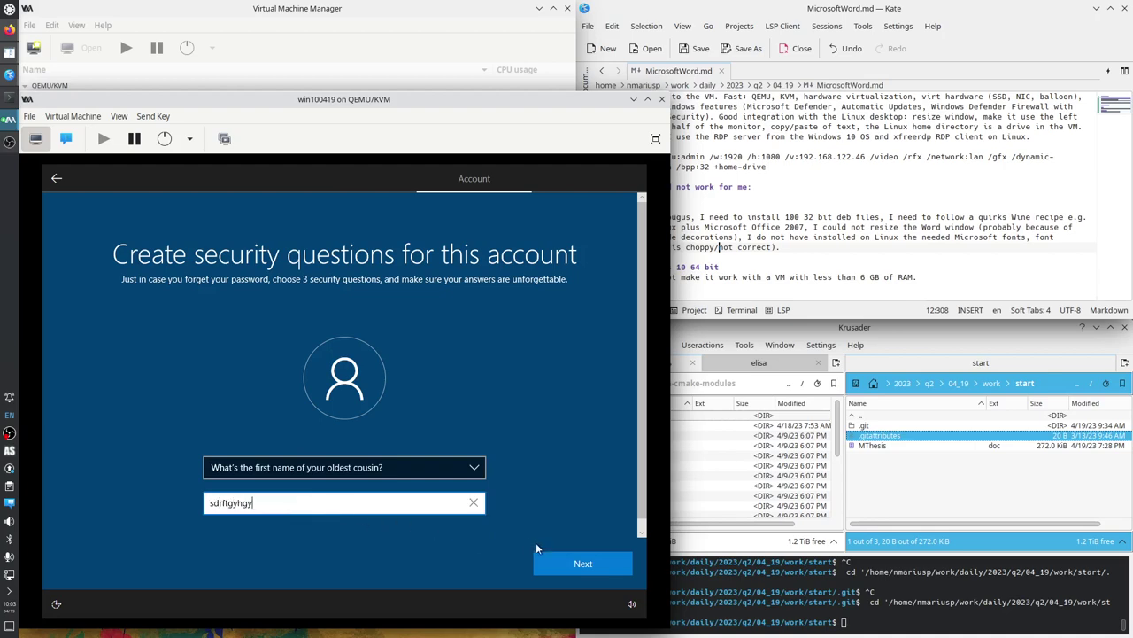
left_click(542, 558)
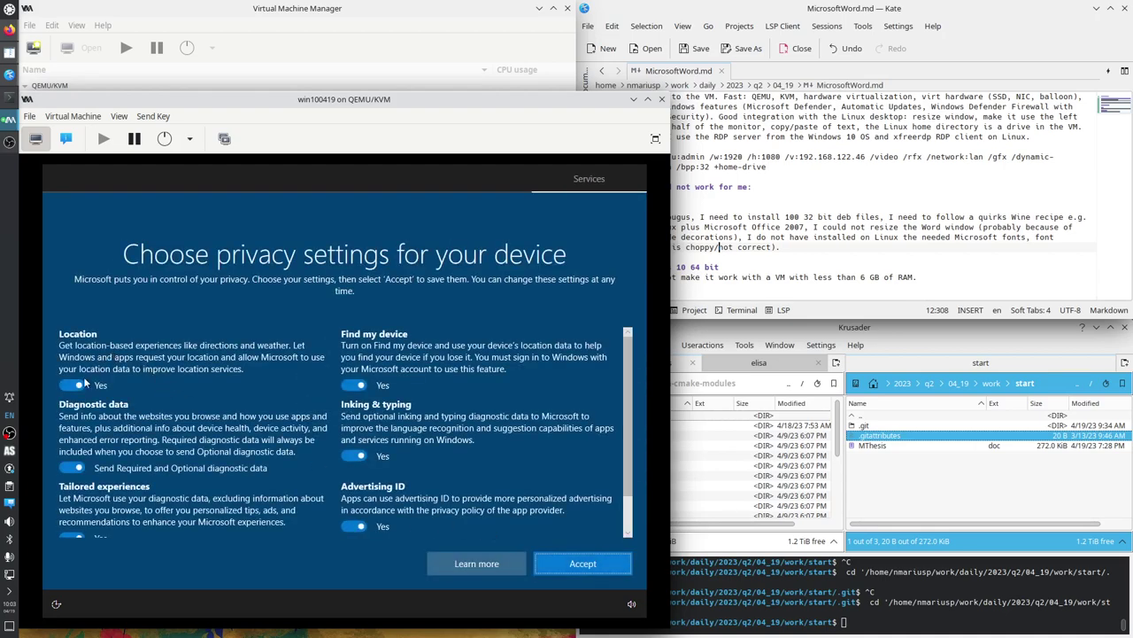
Turn off optional privacy settings with required-only diagnostics, accept them, and skip Cortana.
left_click(71, 385)
left_click(74, 468)
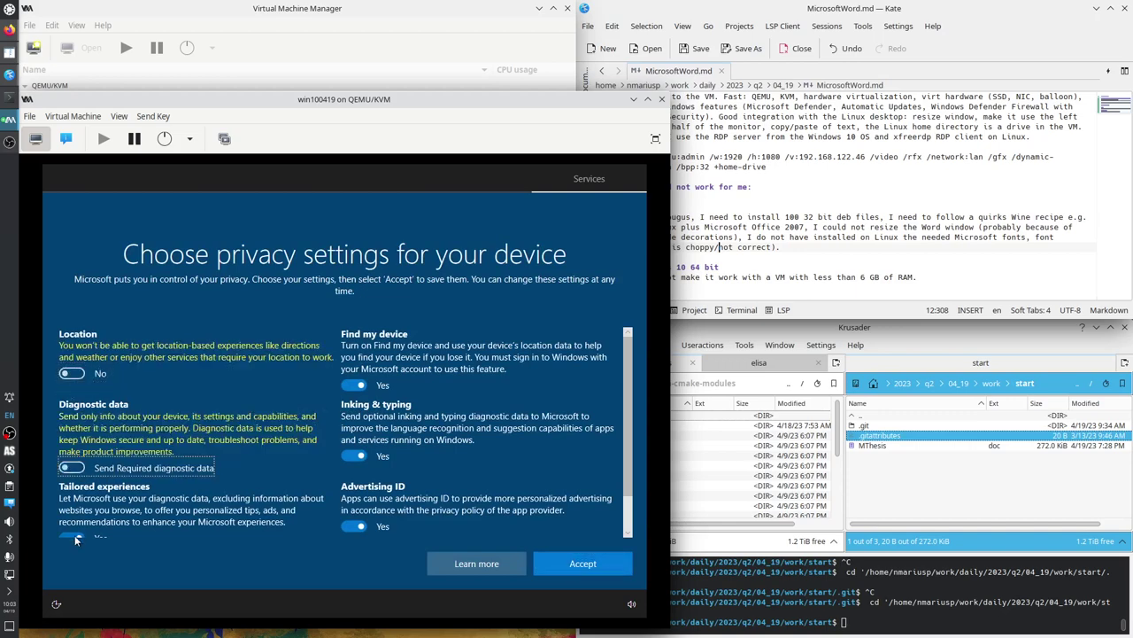
left_click(77, 535)
left_click(353, 384)
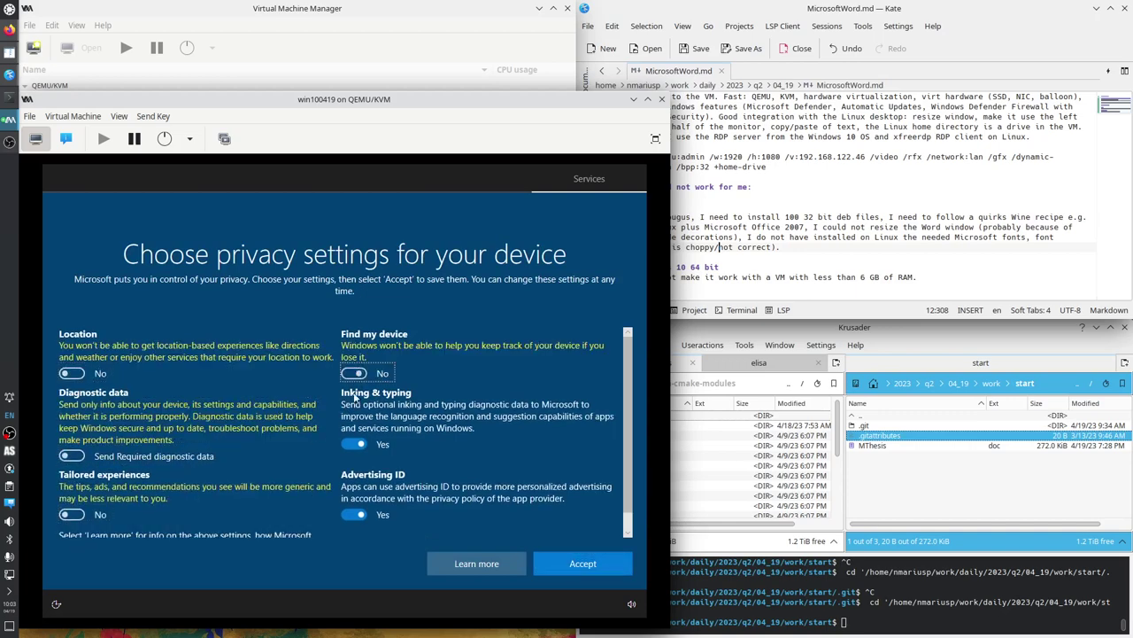
left_click(354, 445)
left_click(352, 515)
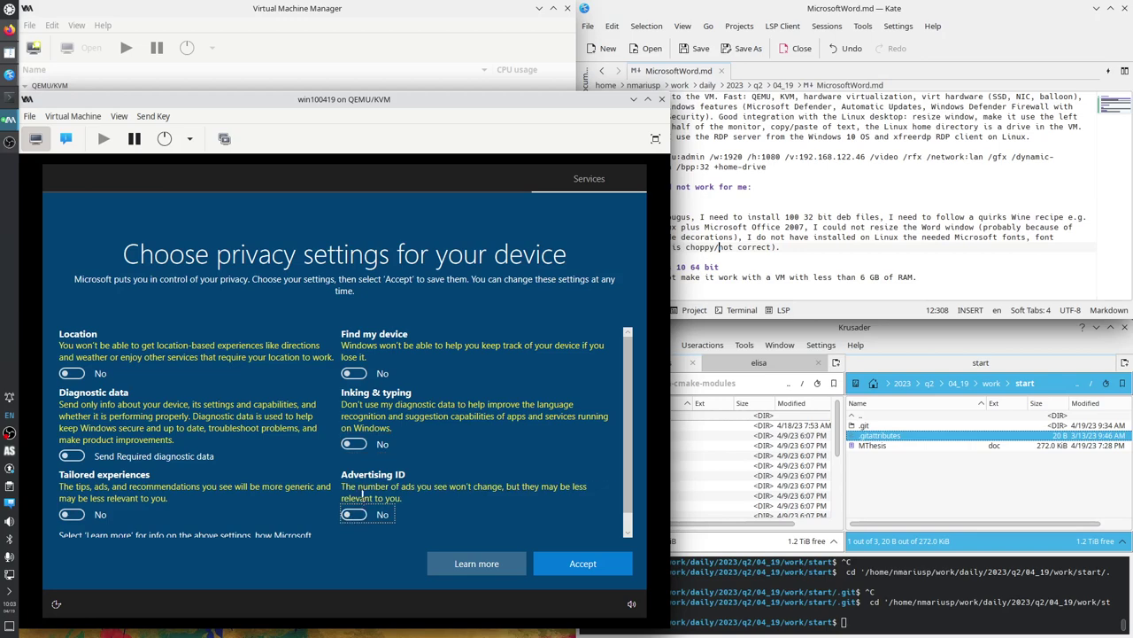
scroll(435, 531, "down", 1)
left_click(564, 559)
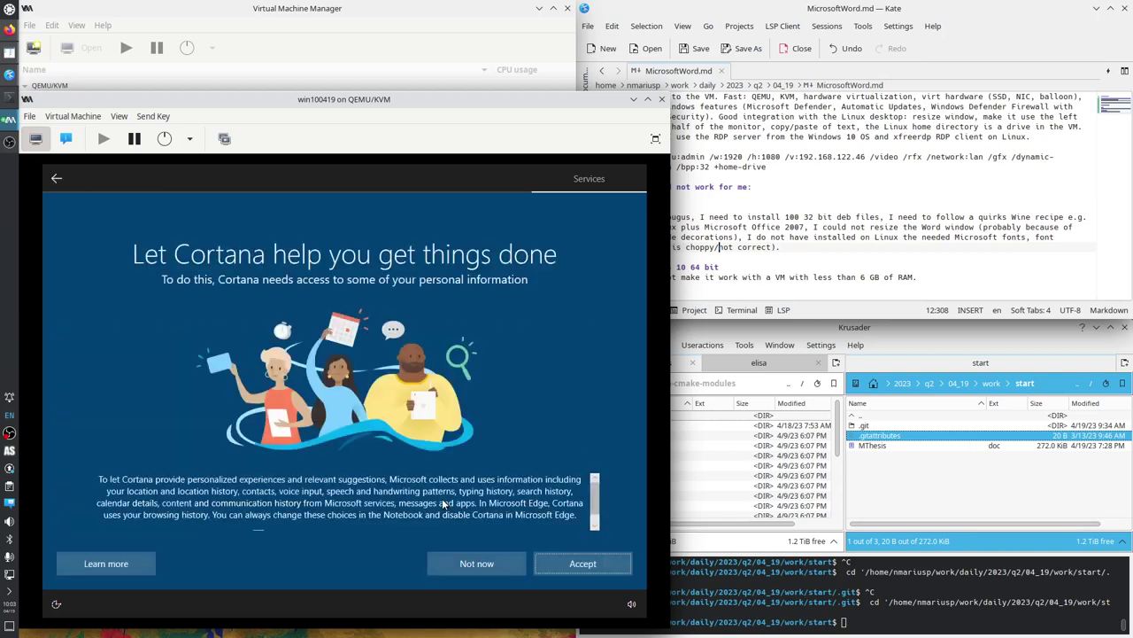
left_click(477, 564)
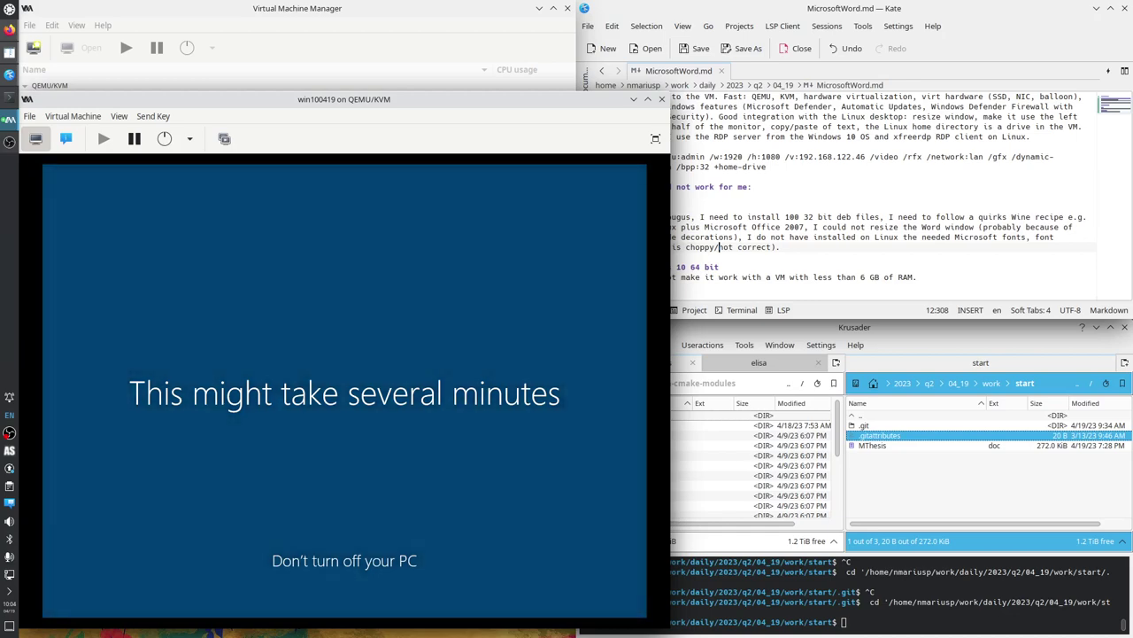
Bring the OBS recorder forward and minimize it while the desktop loads.
left_click(9, 142)
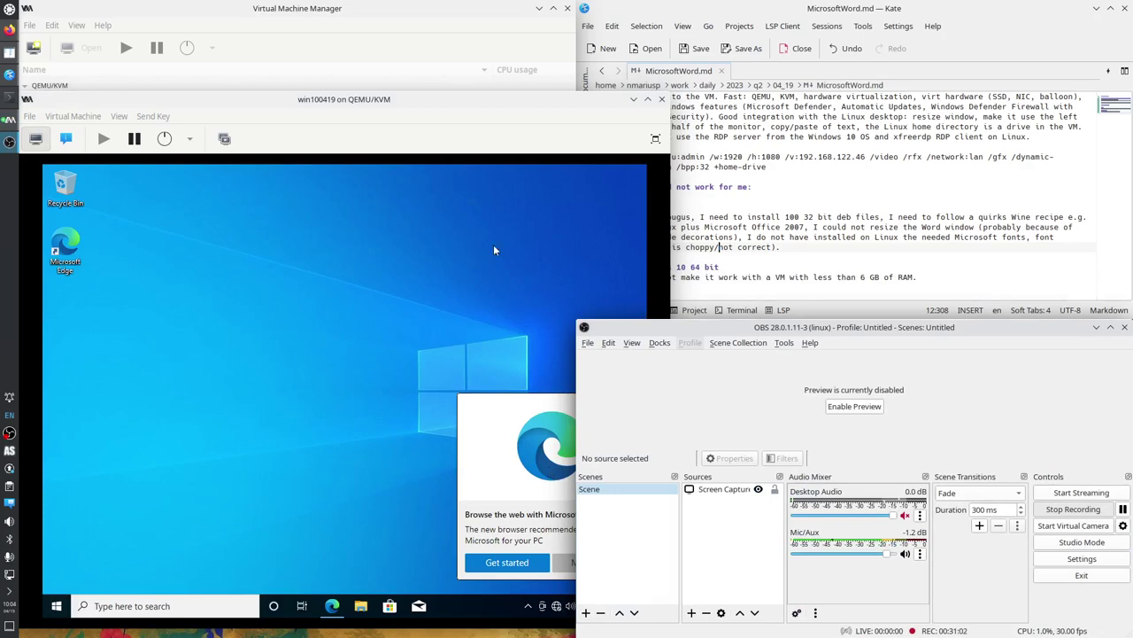
left_click(1097, 327)
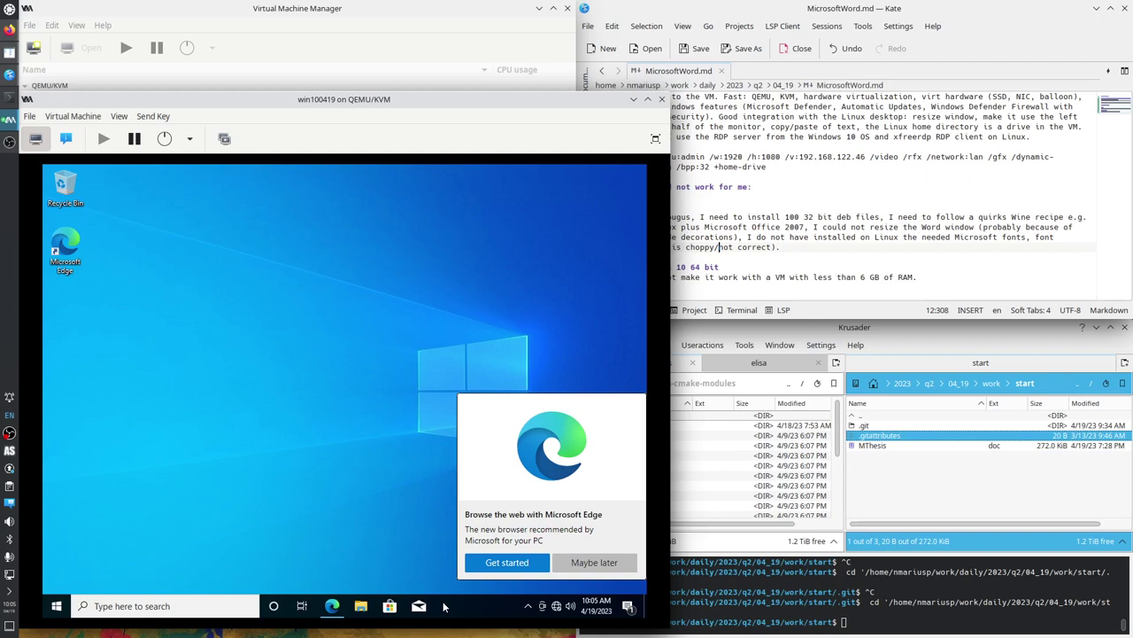
Launch Device Manager from the Start button's context menu and dismiss the Edge prompt.
right_click(56, 605)
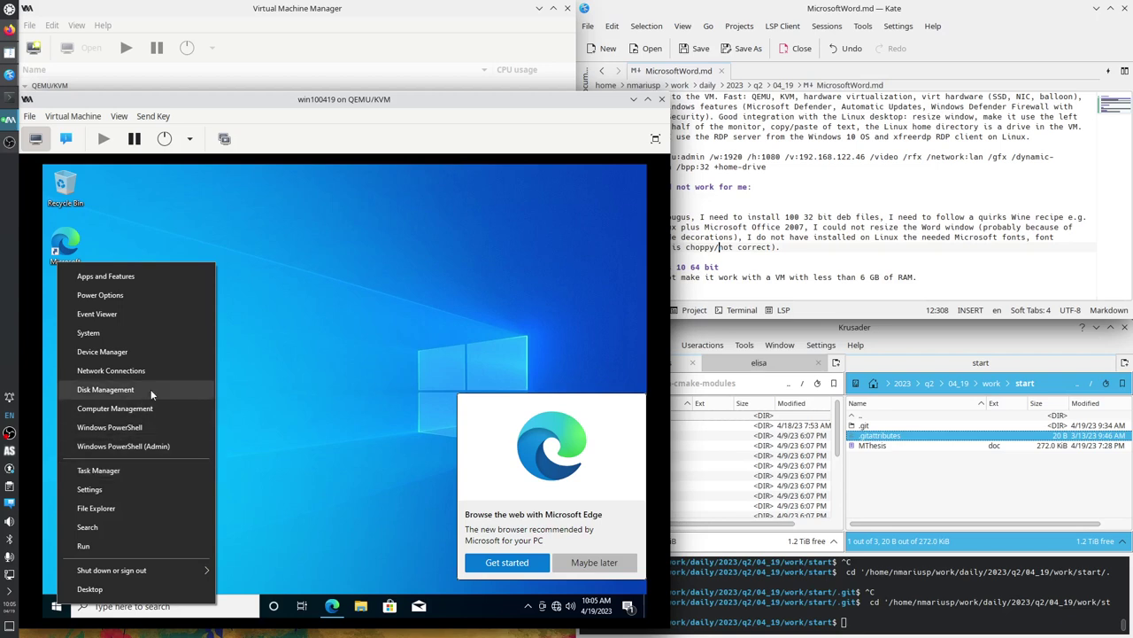
left_click(135, 352)
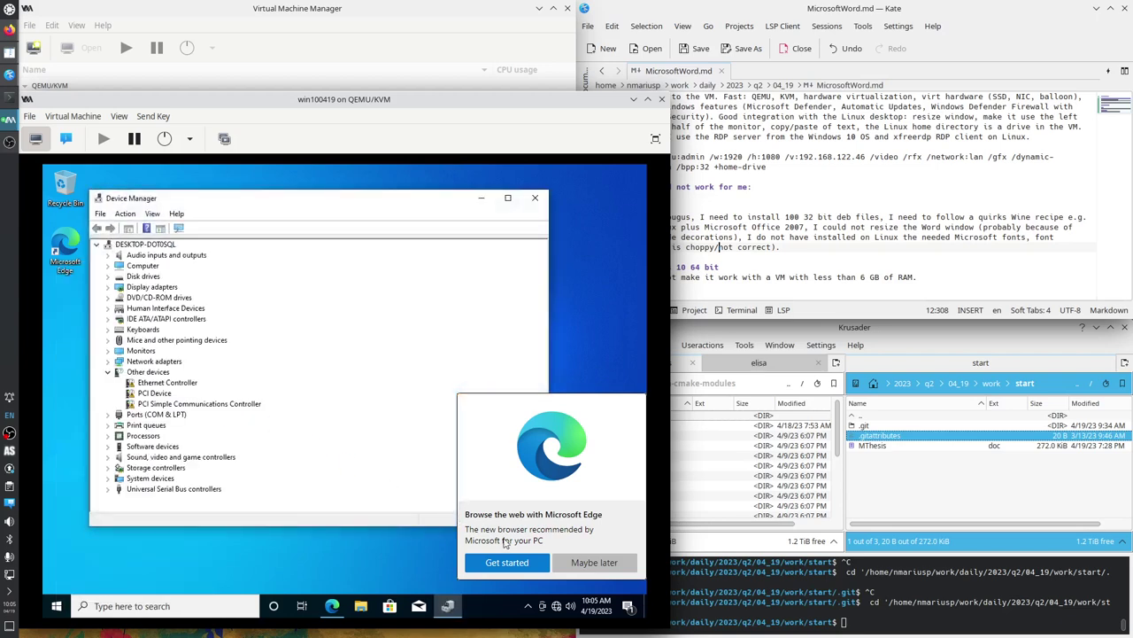
left_click(567, 563)
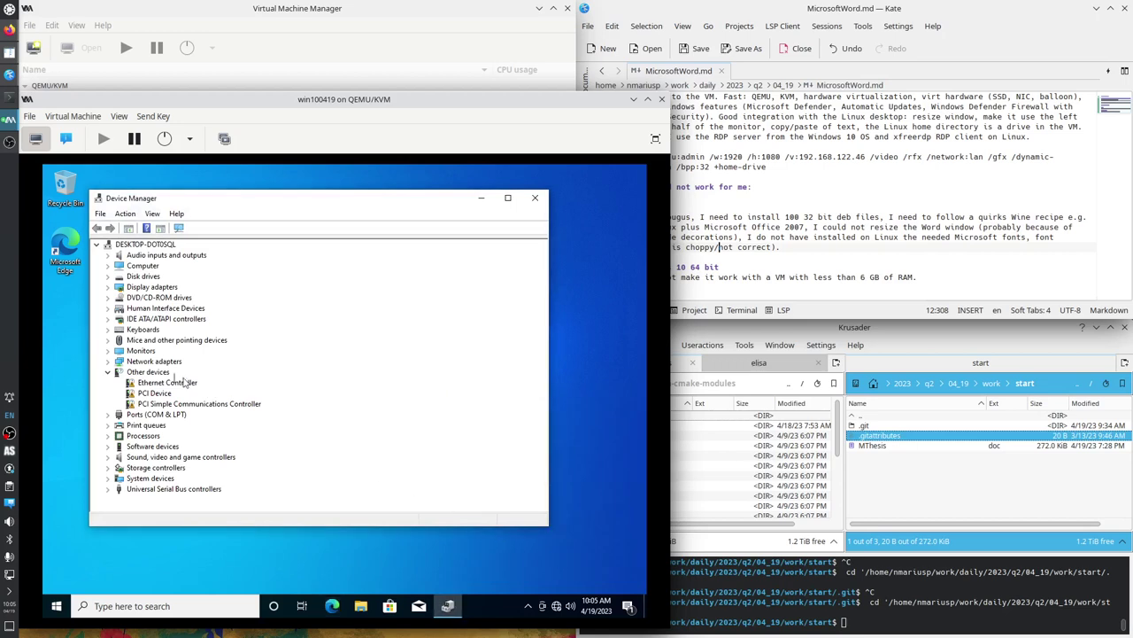
Inspect the driverless devices under Other devices and bring up Ethernet Controller's Update driver menu.
left_click(147, 372)
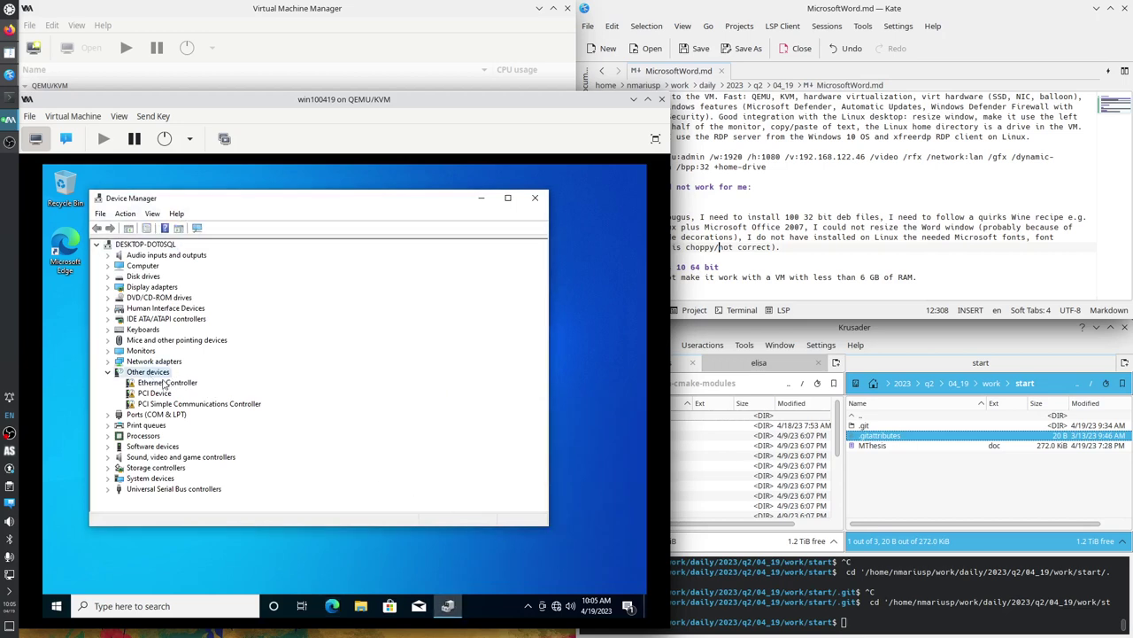
left_click(166, 382)
left_click(159, 394)
left_click(163, 404)
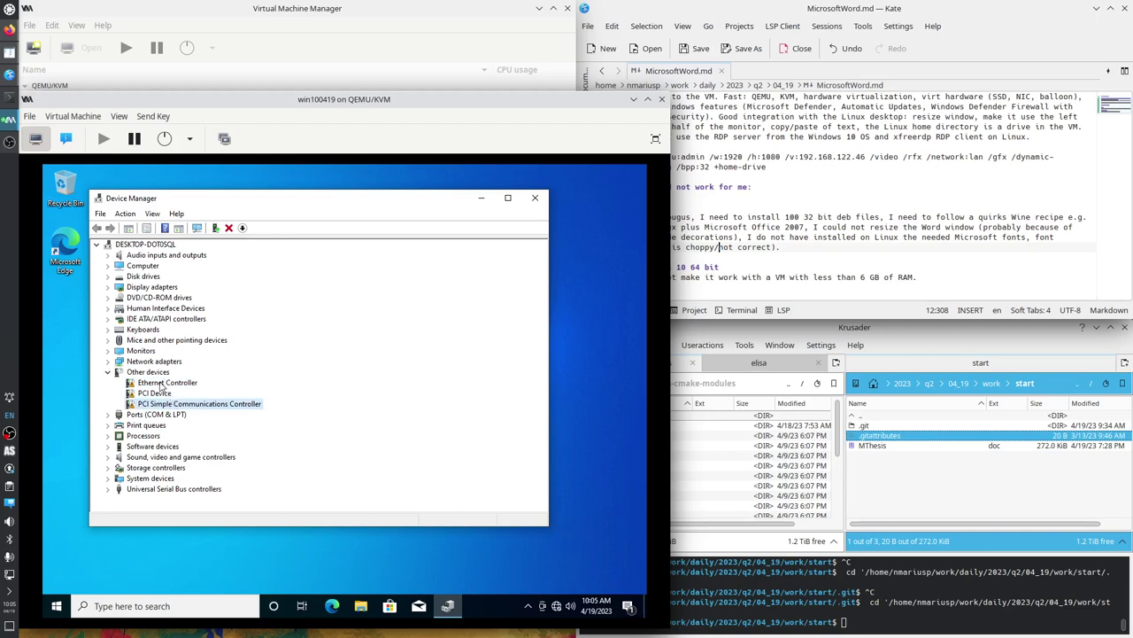
right_click(163, 384)
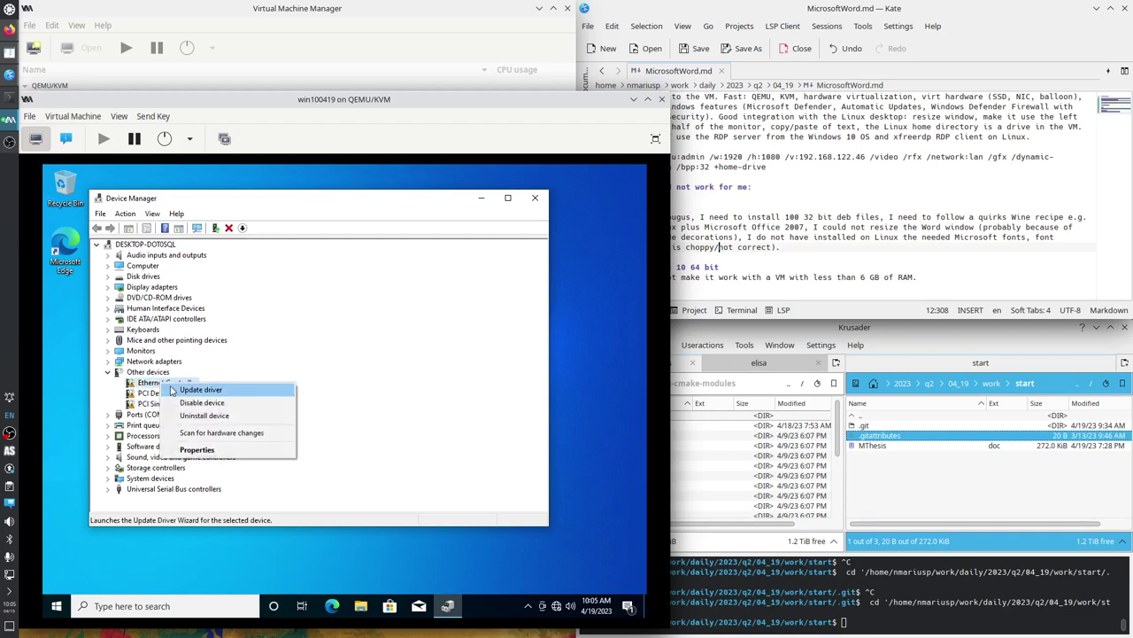
left_click(180, 389)
left_click(490, 247)
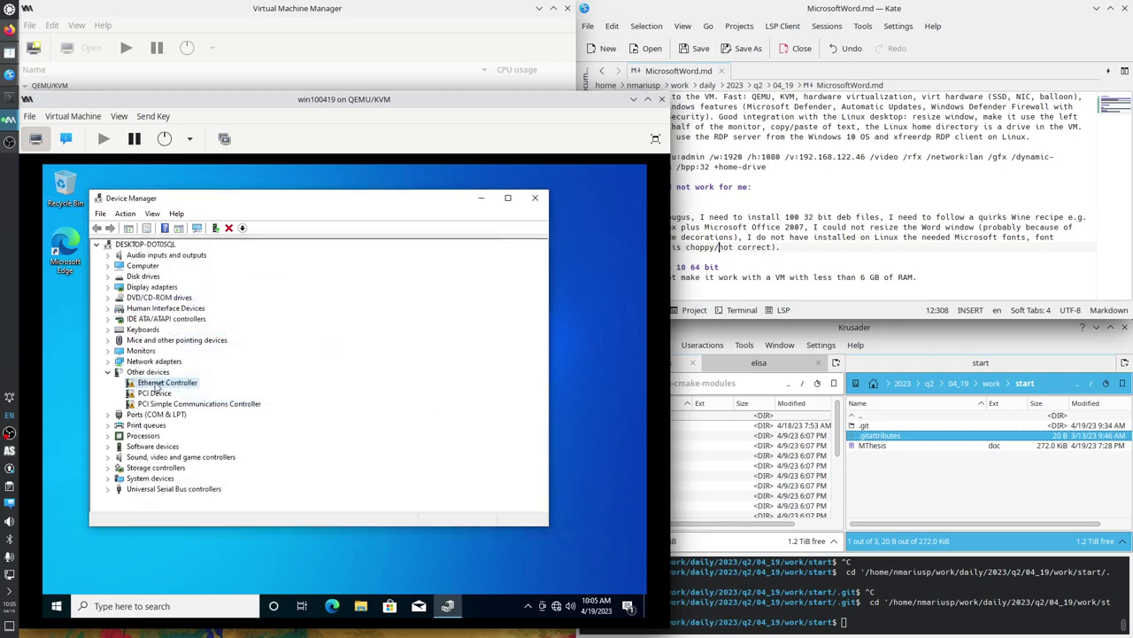
right_click(156, 384)
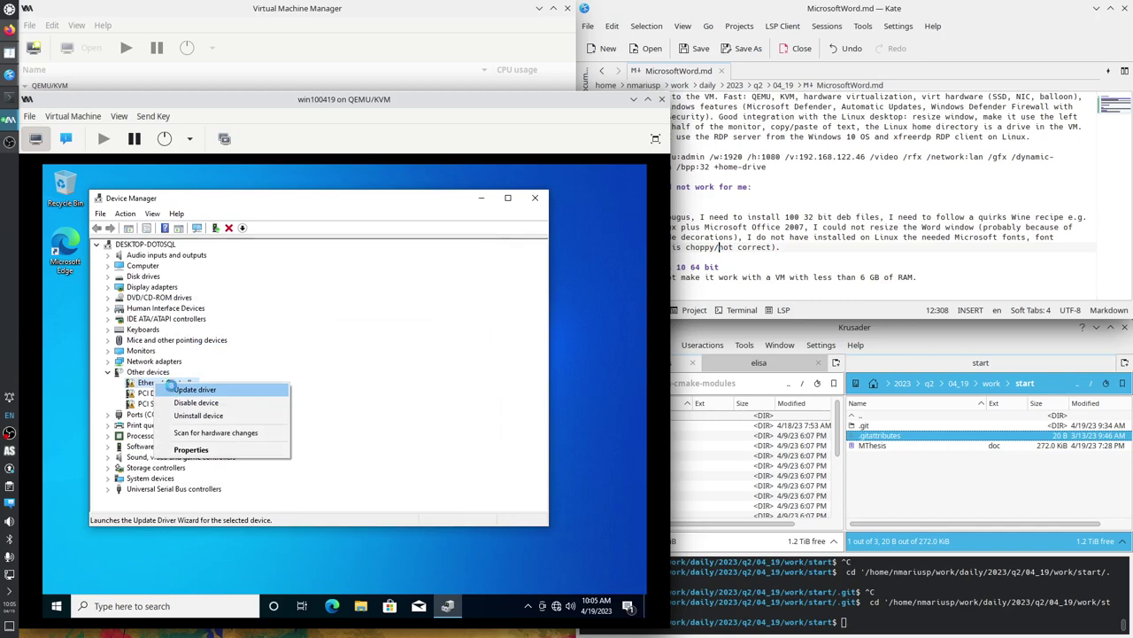
Install the Ethernet Controller driver from the virtio-win CD Drive (E:), then allow the PC to be discoverable on the network.
left_click(173, 390)
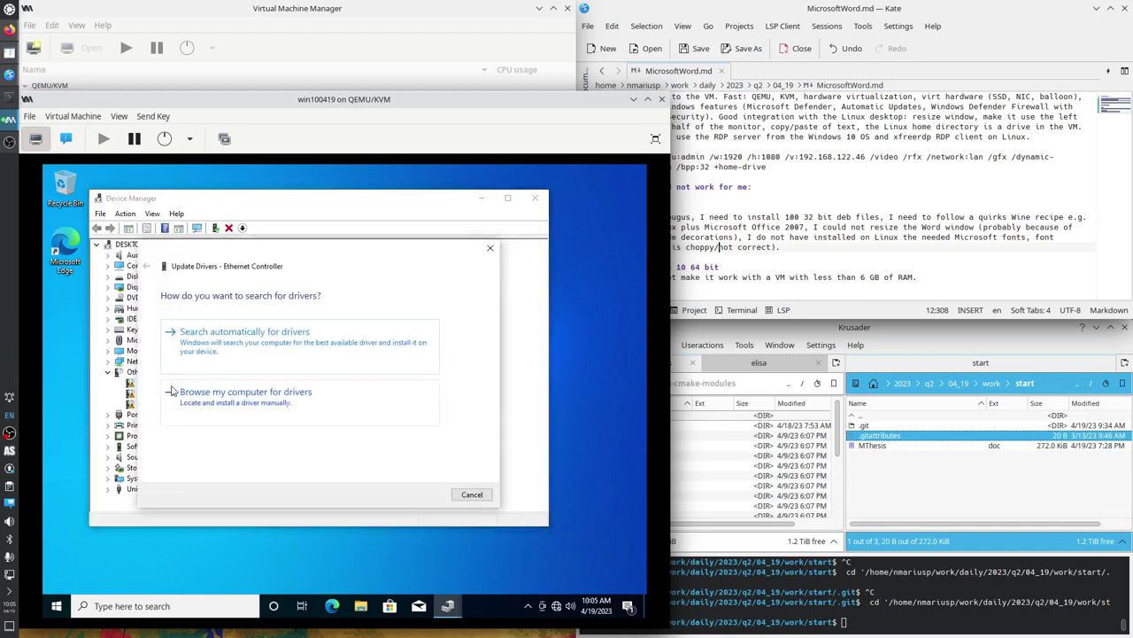
left_click(221, 401)
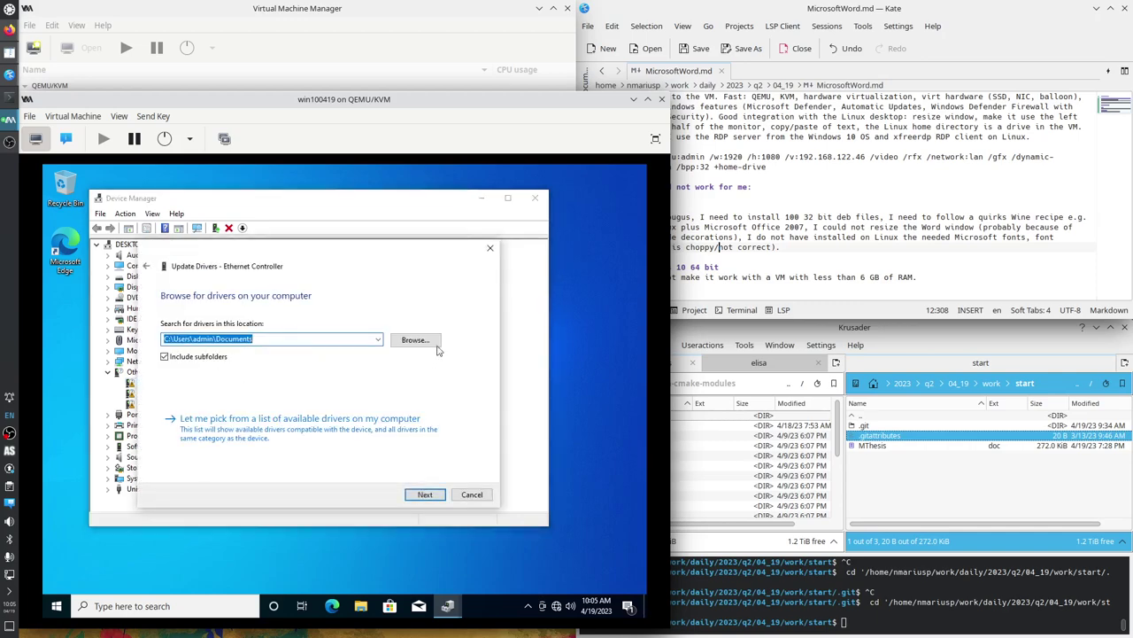
left_click(426, 341)
scroll(328, 387, "down", 3)
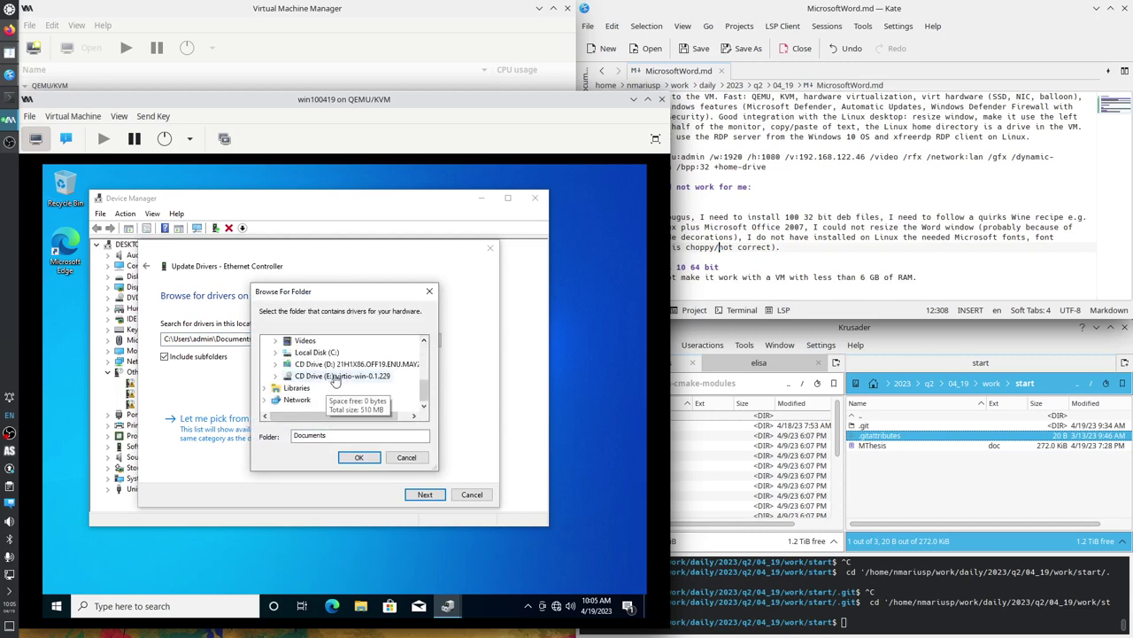
left_click(336, 377)
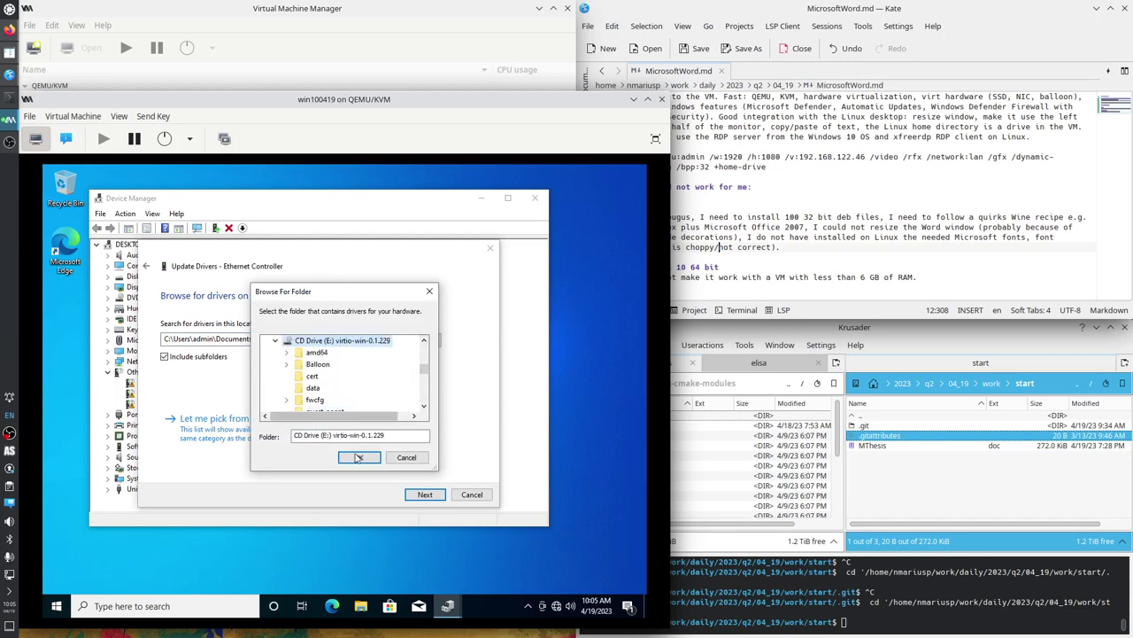
left_click(358, 457)
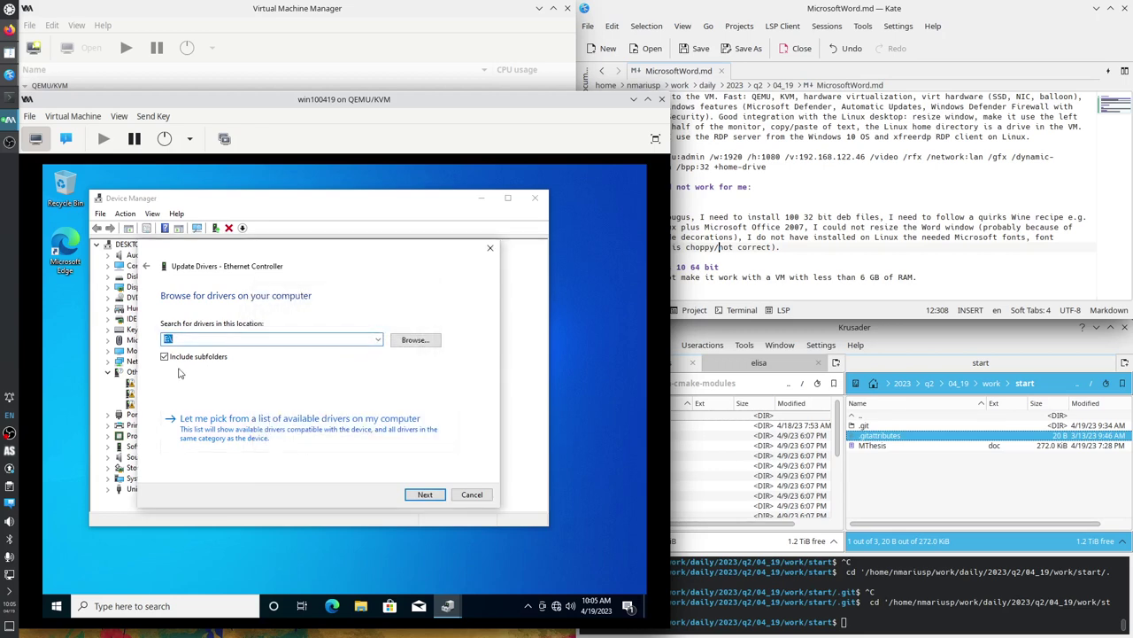
left_click(424, 495)
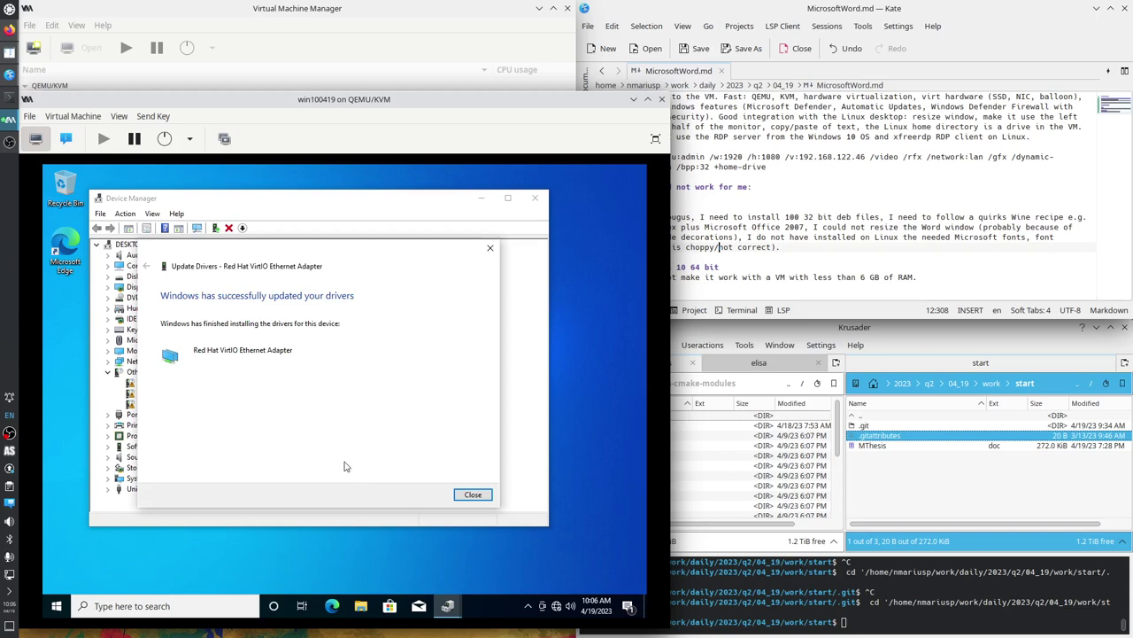
left_click(469, 495)
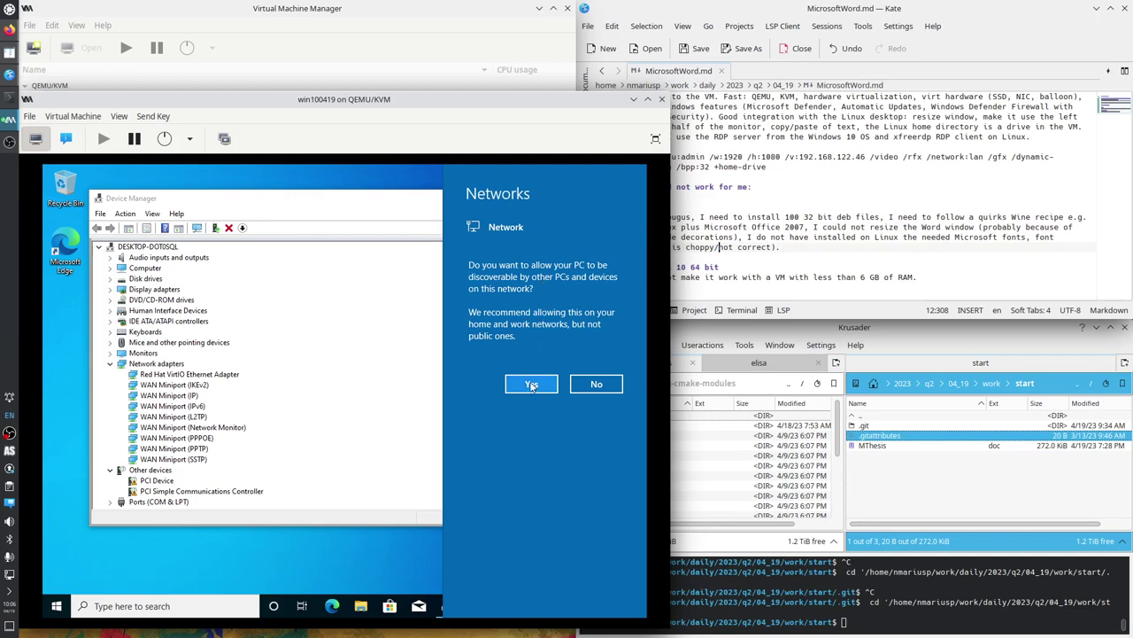
left_click(511, 387)
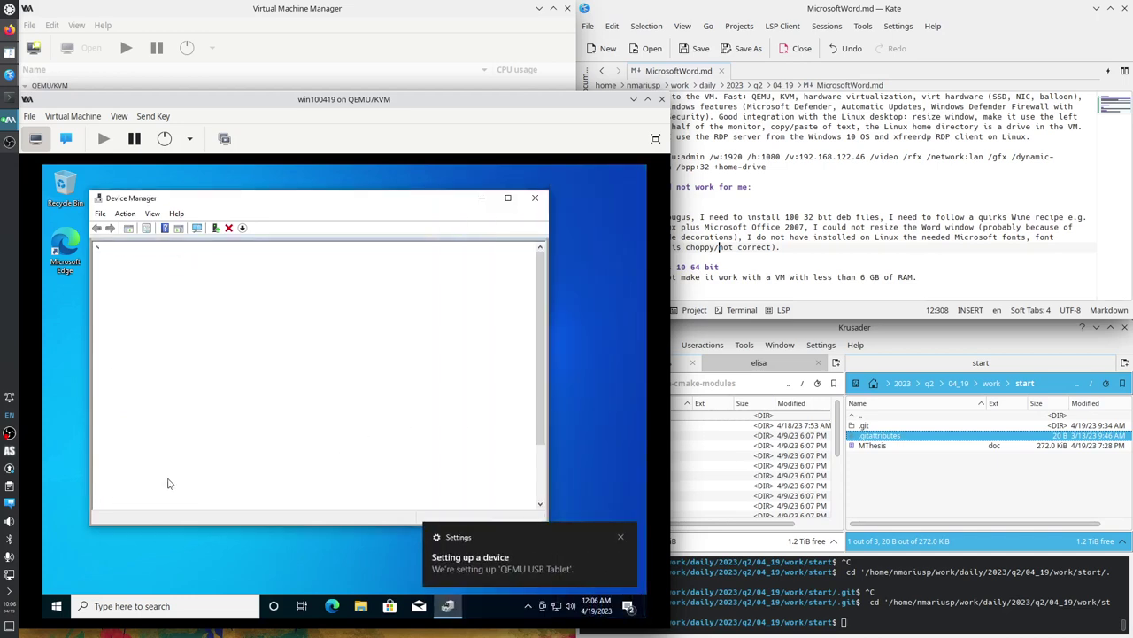
Install the PCI Device driver from the virtio-win disc at E:\.
right_click(161, 485)
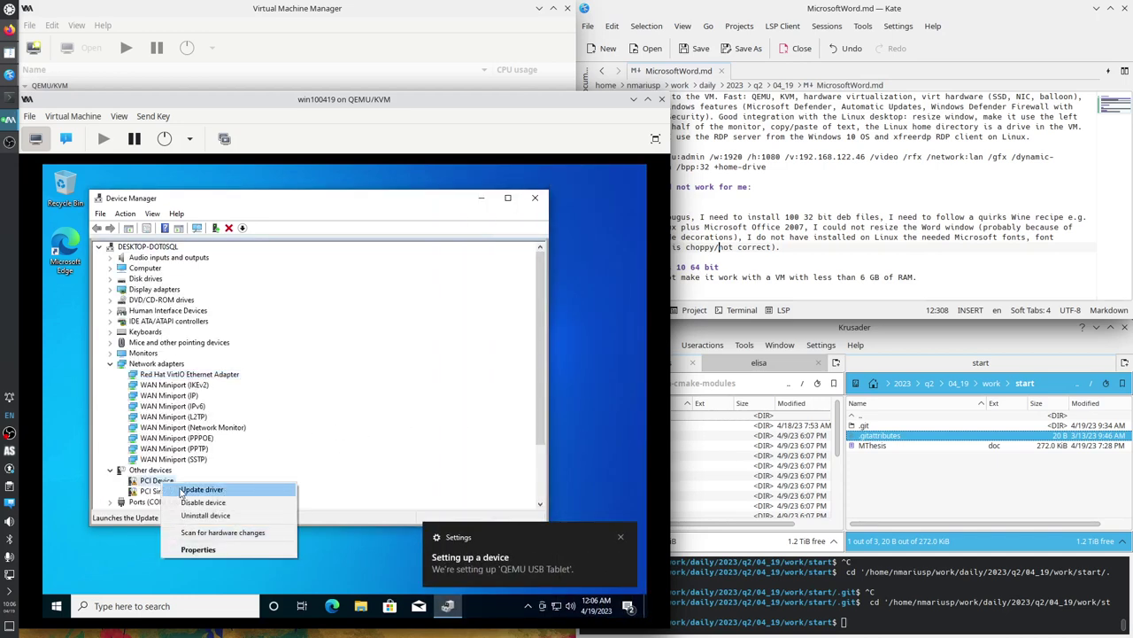
left_click(197, 491)
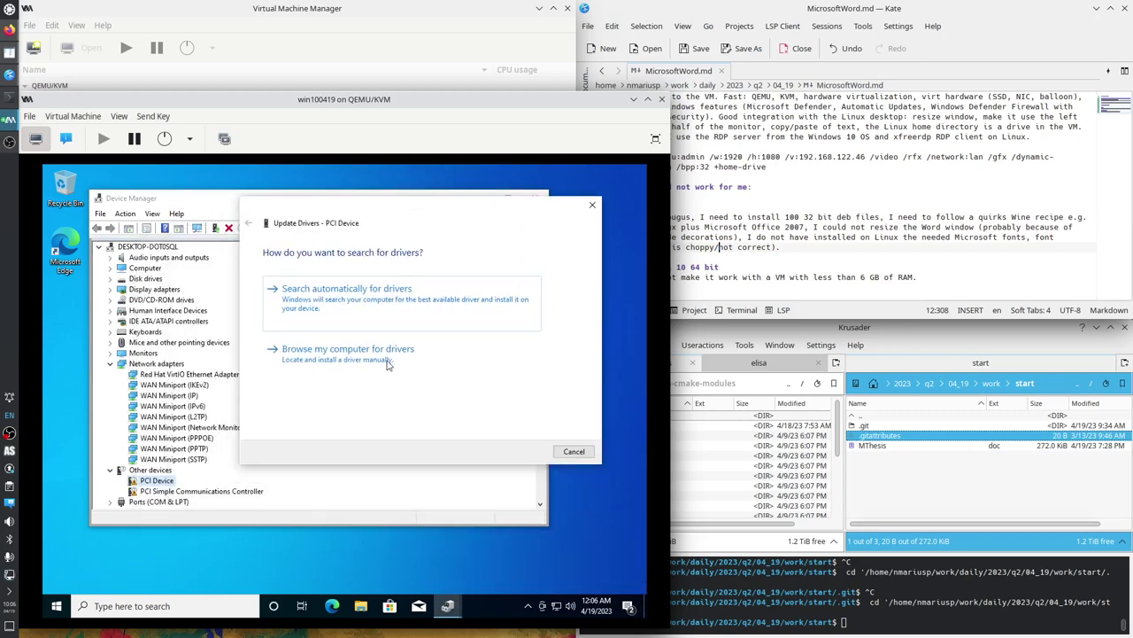
left_click(310, 361)
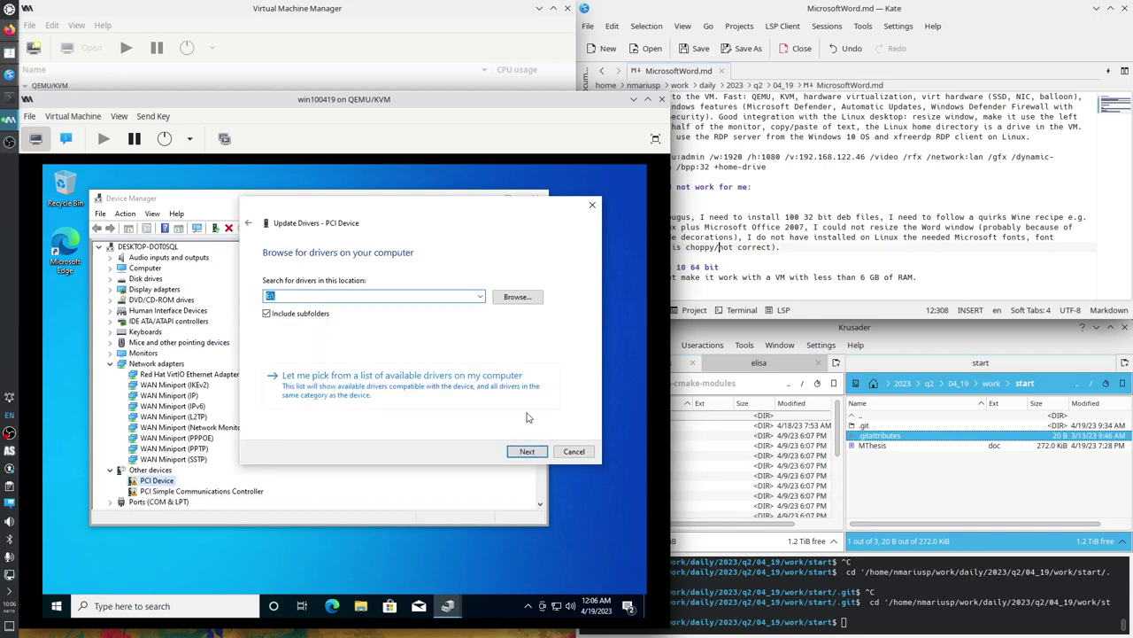
left_click(523, 455)
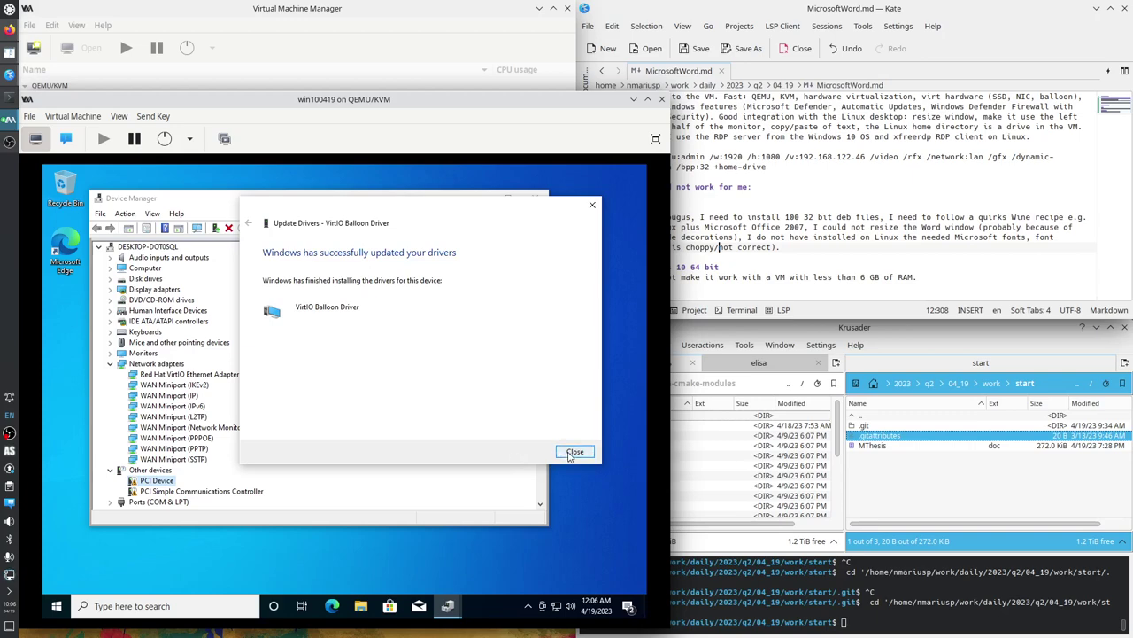
left_click(575, 452)
Install the VirtIO Serial Driver for the PCI Simple Communications Controller from E:\.
scroll(357, 458, "up", 5)
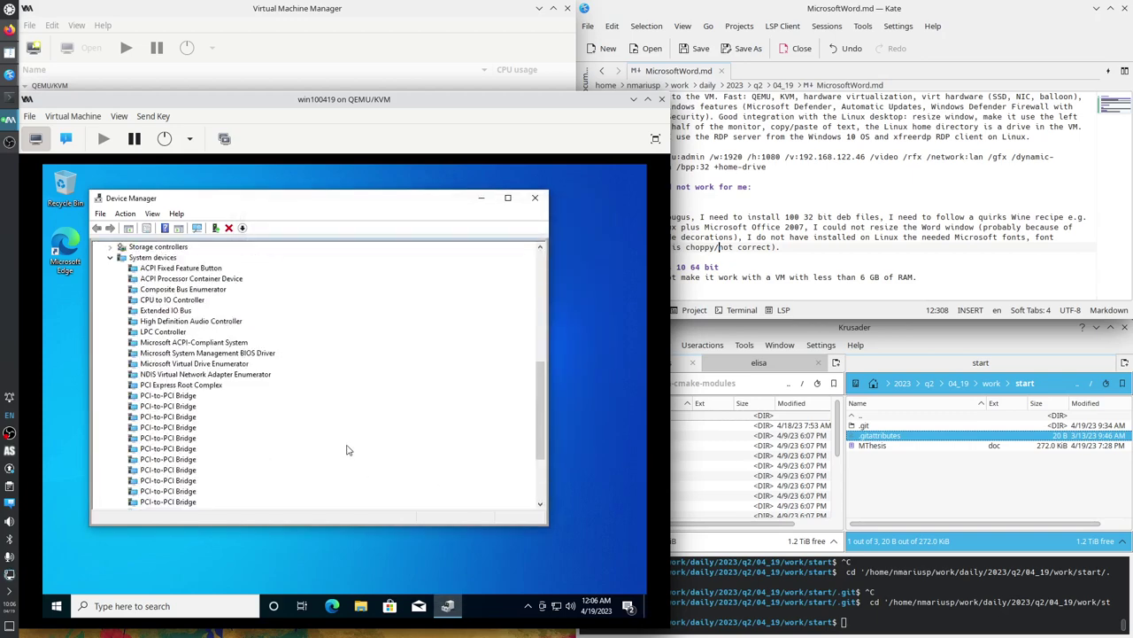
left_click(112, 387)
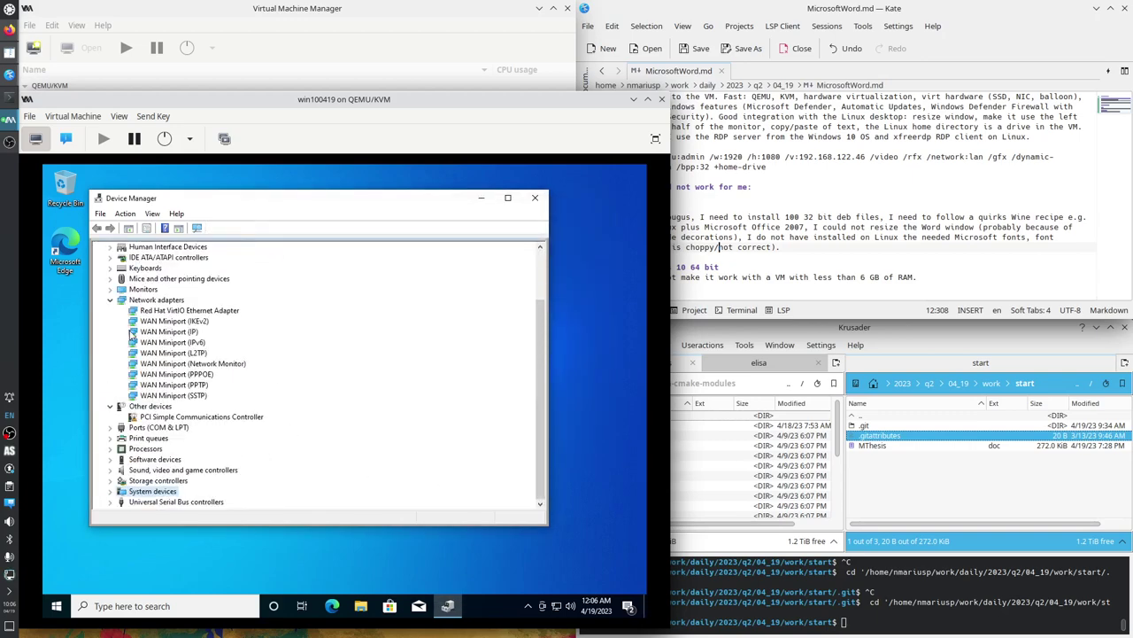
left_click(169, 422)
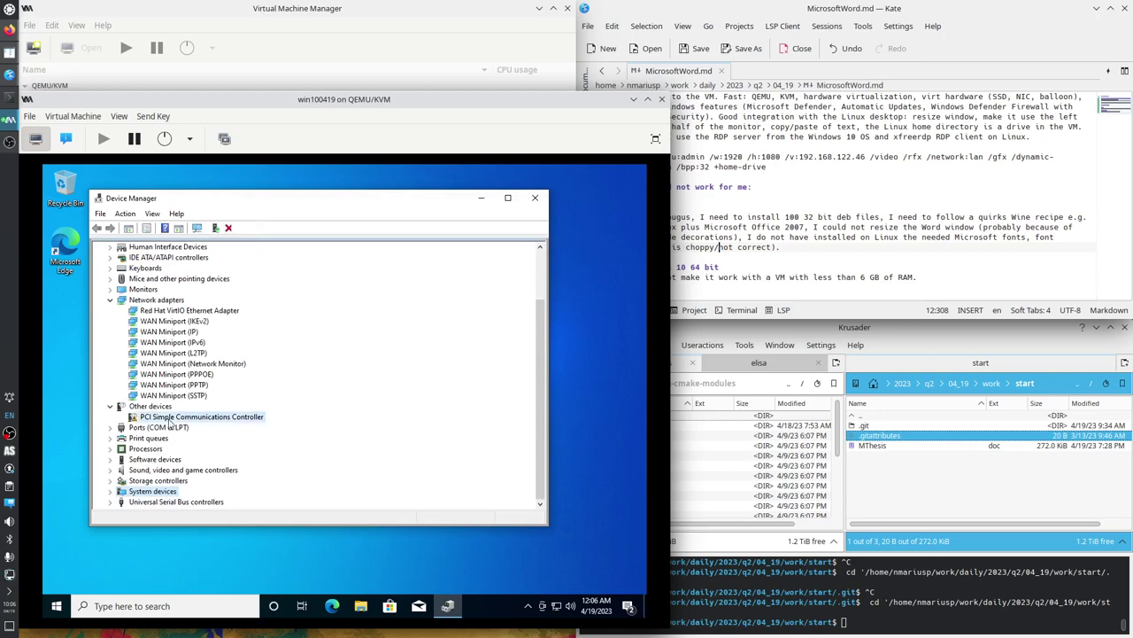
right_click(212, 420)
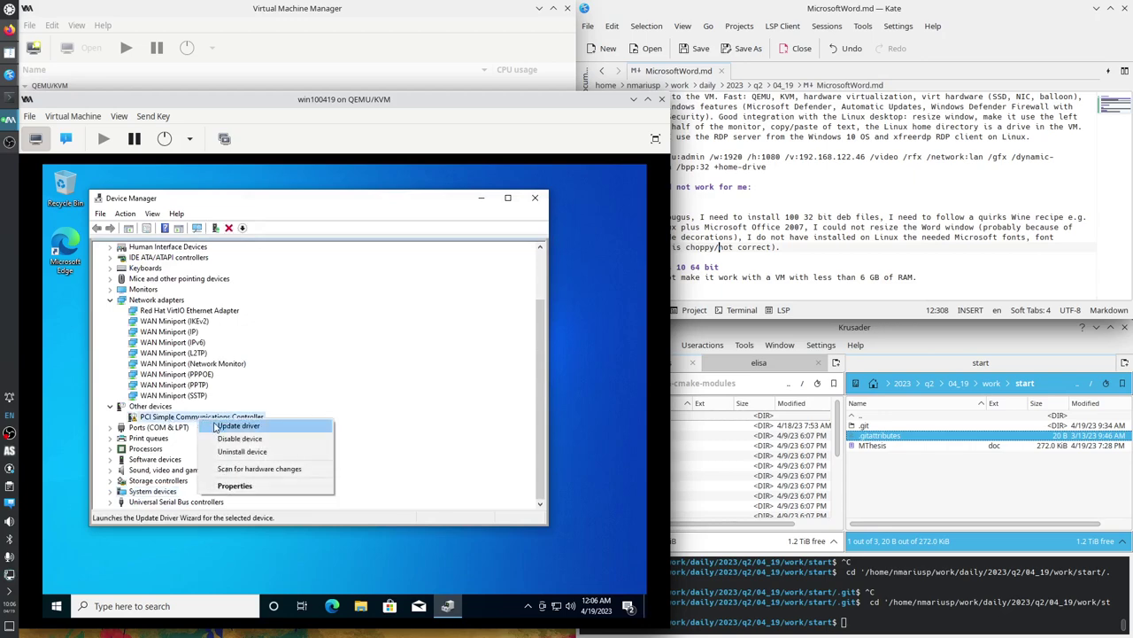
left_click(217, 426)
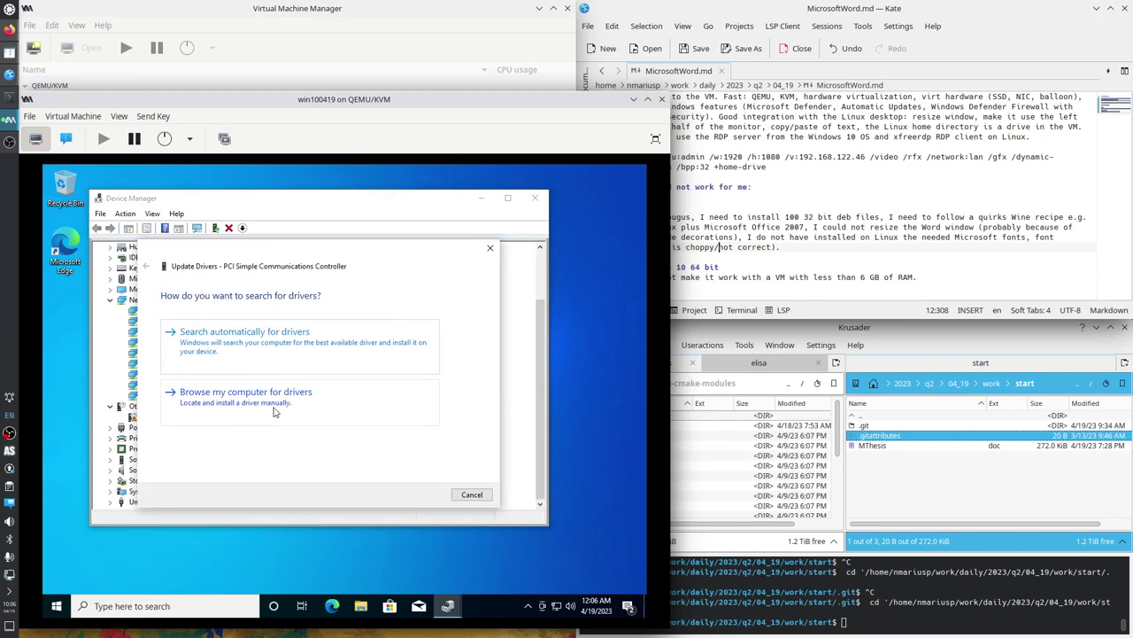
left_click(276, 408)
left_click(425, 494)
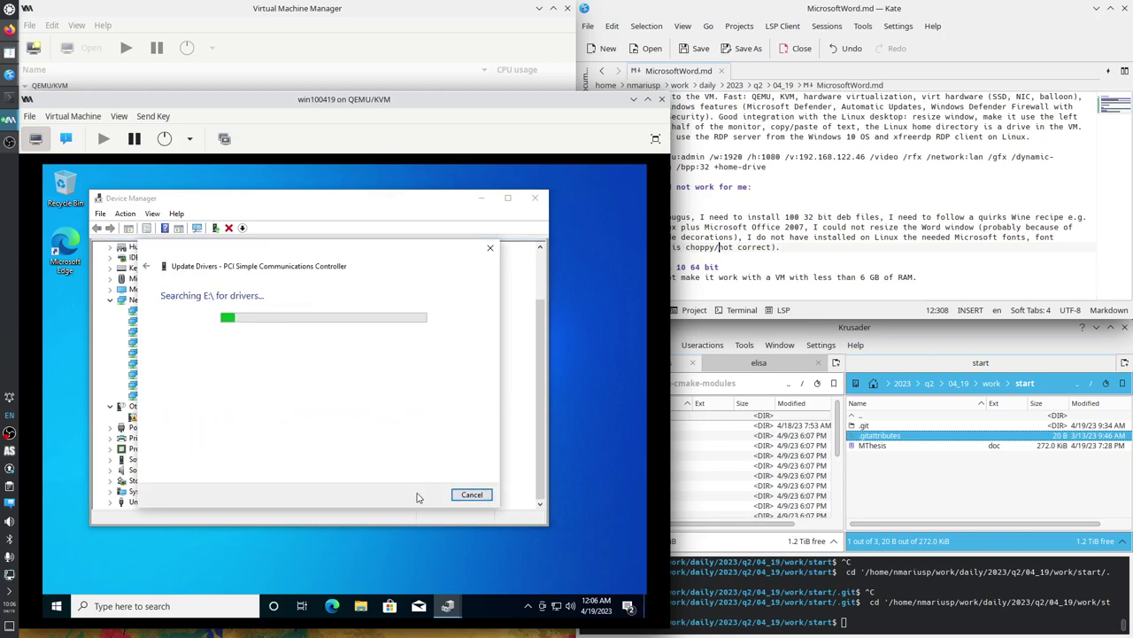
left_click(471, 494)
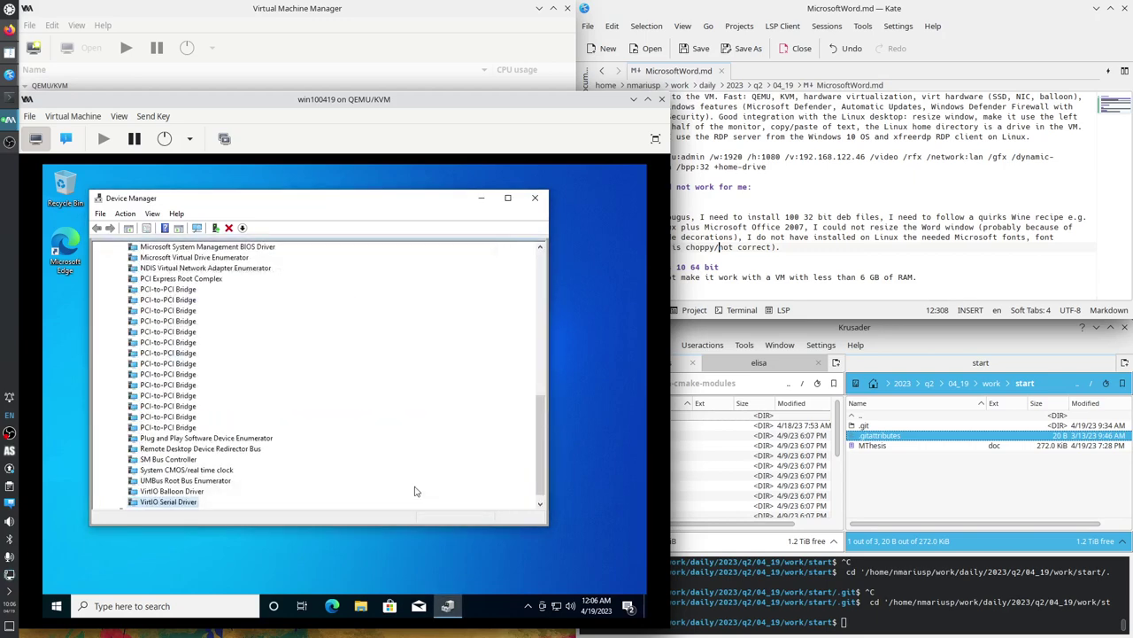
Collapse the System devices and Network adapters categories in Device Manager.
left_click_drag(541, 443, 543, 292)
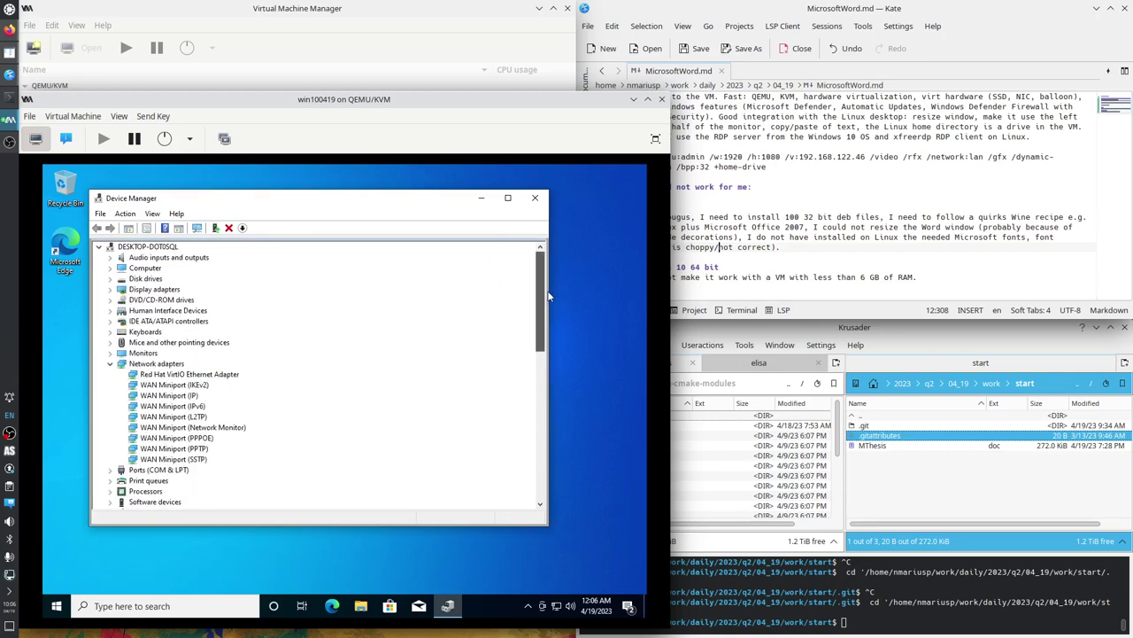
scroll(129, 489, "down", 2)
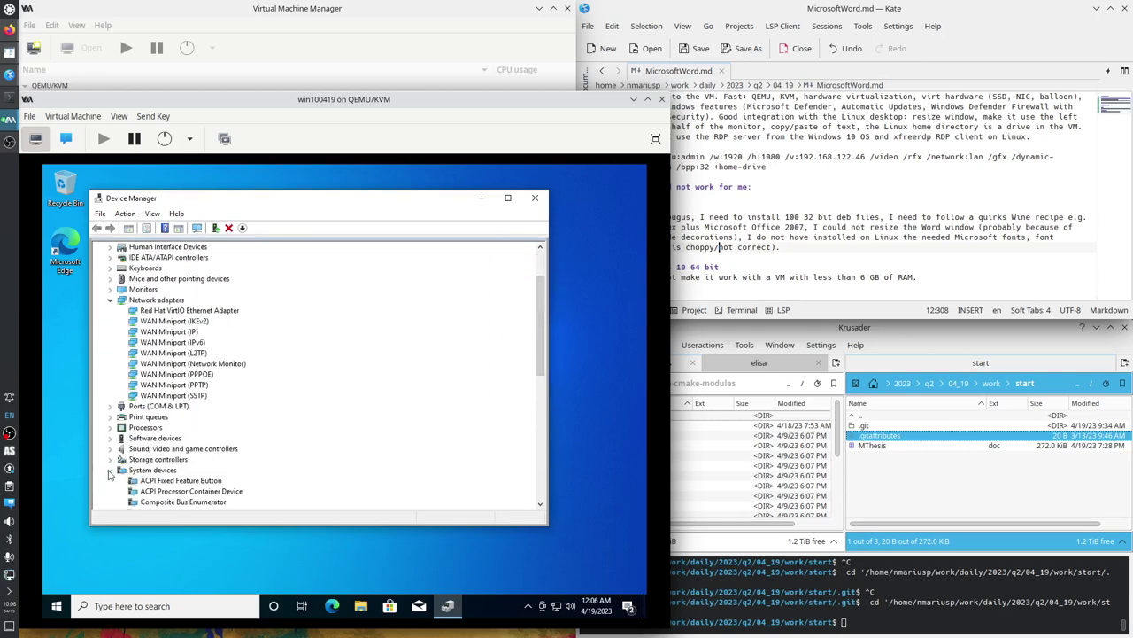
left_click(111, 471)
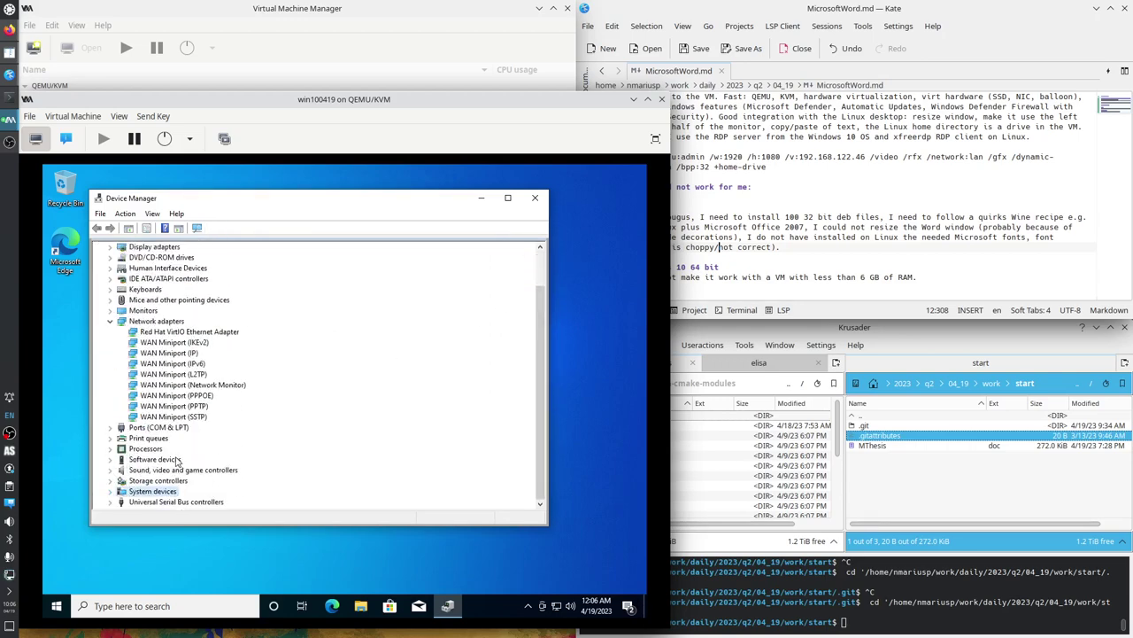
scroll(177, 461, "up", 1)
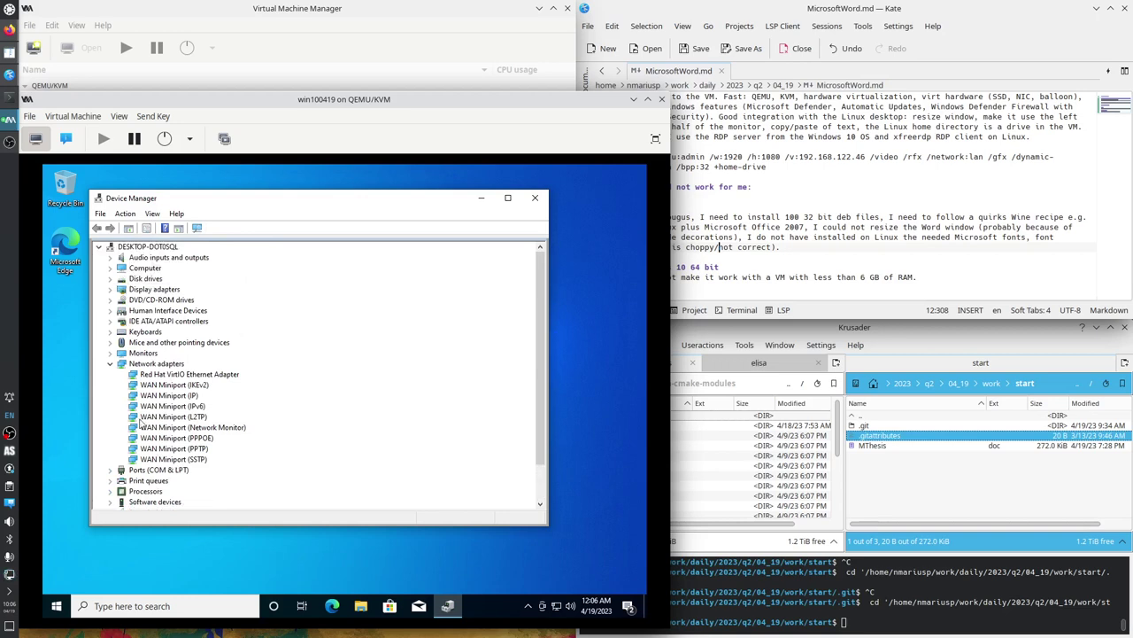
left_click(109, 364)
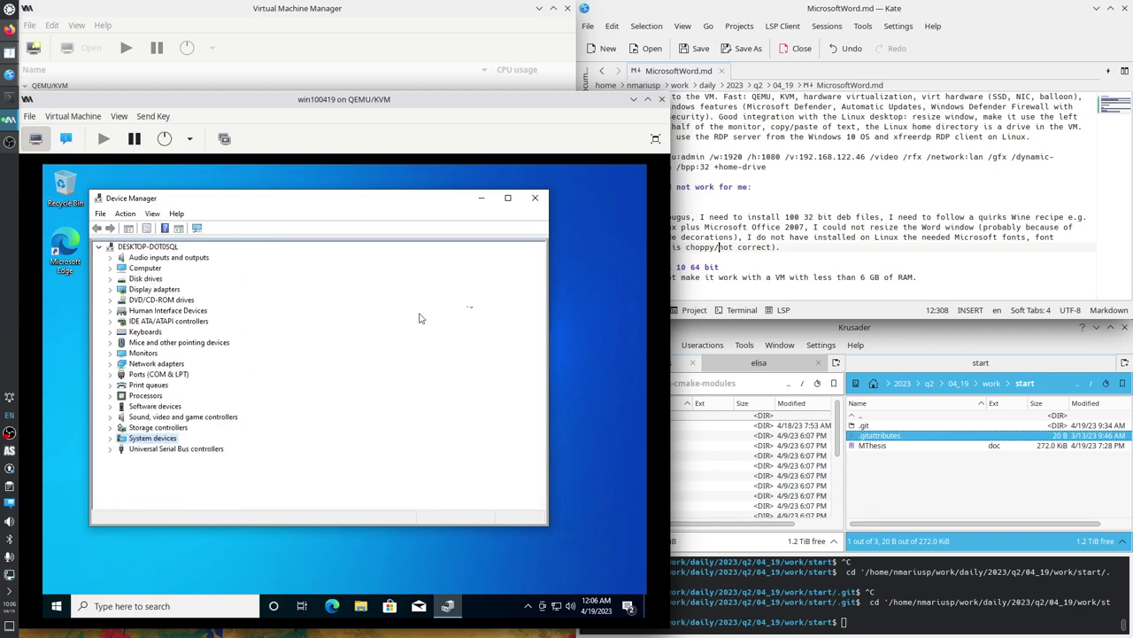
Close Device Manager, unlock the taskbar, and move it to the left edge.
left_click(536, 199)
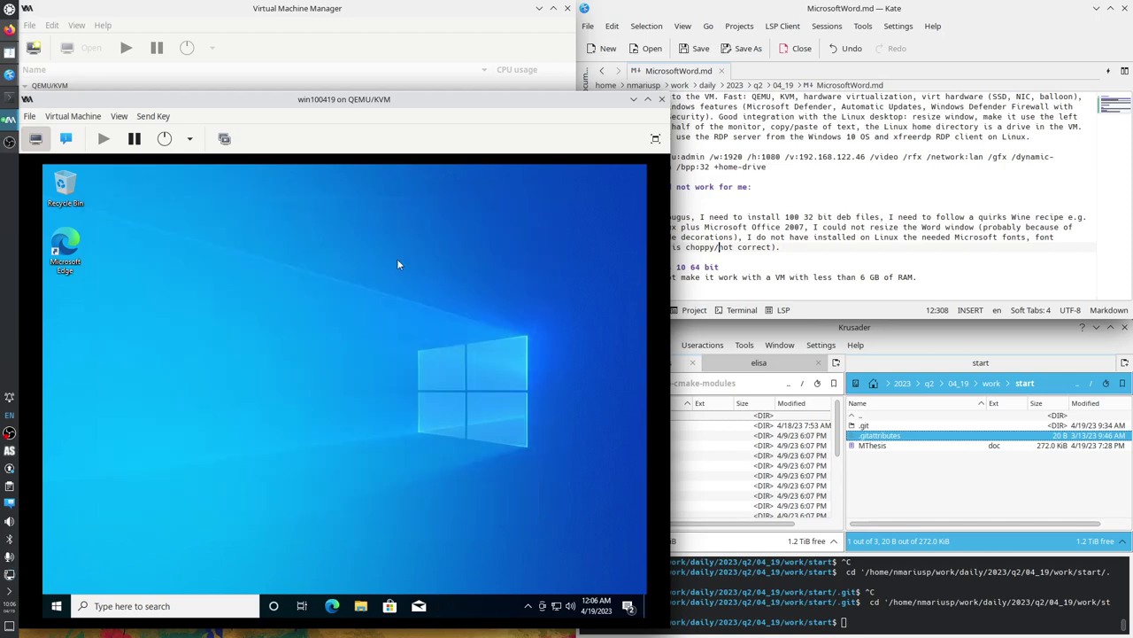
right_click(449, 611)
left_click(492, 572)
left_click_drag(471, 604, 71, 547)
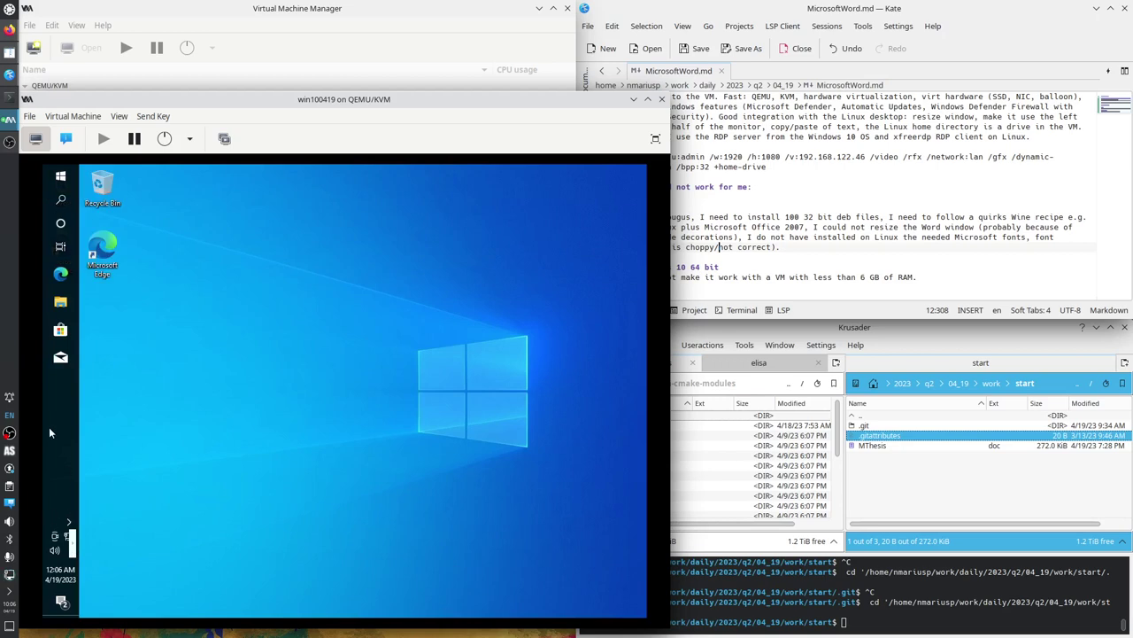
Hide Search, the Cortana button and the Task View button from the taskbar.
right_click(58, 420)
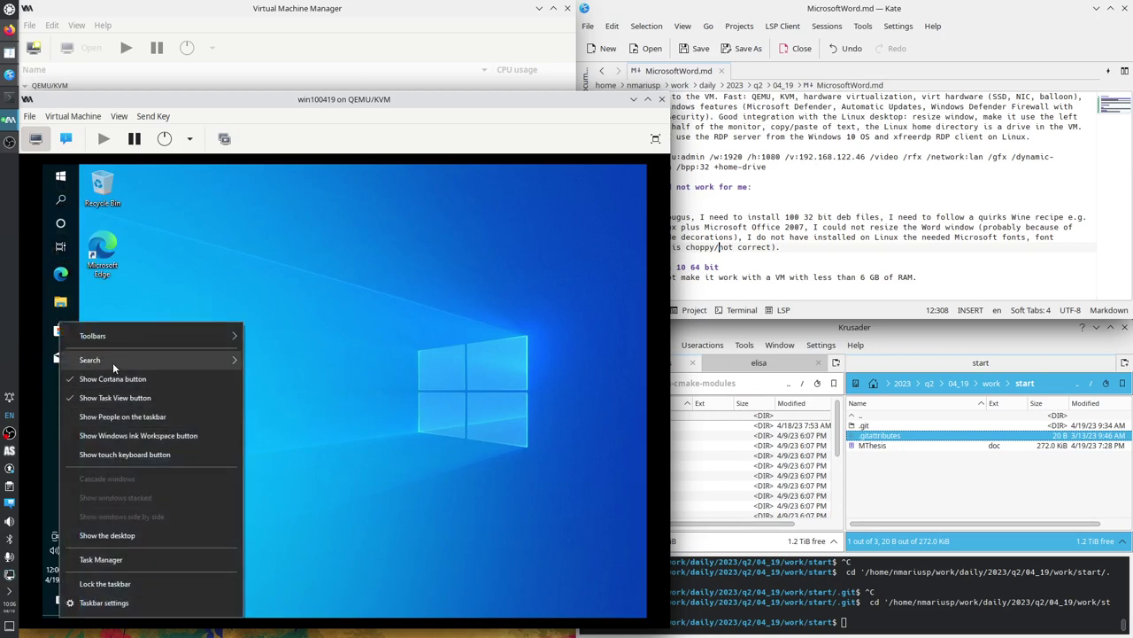
mouse_move(112, 362)
left_click(279, 364)
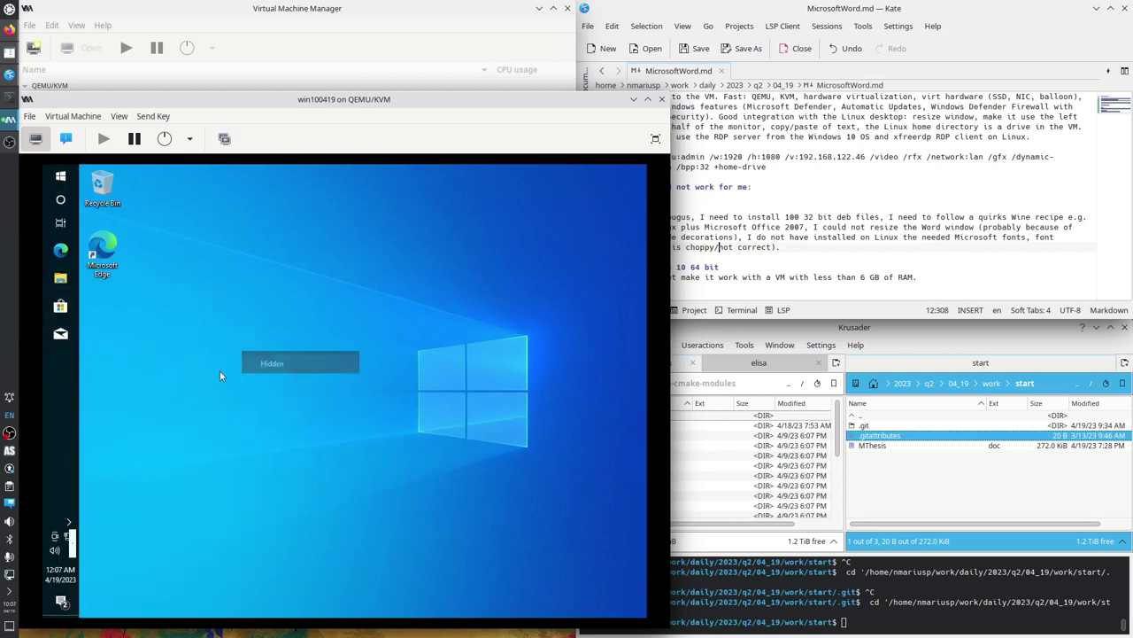
right_click(65, 369)
left_click(108, 381)
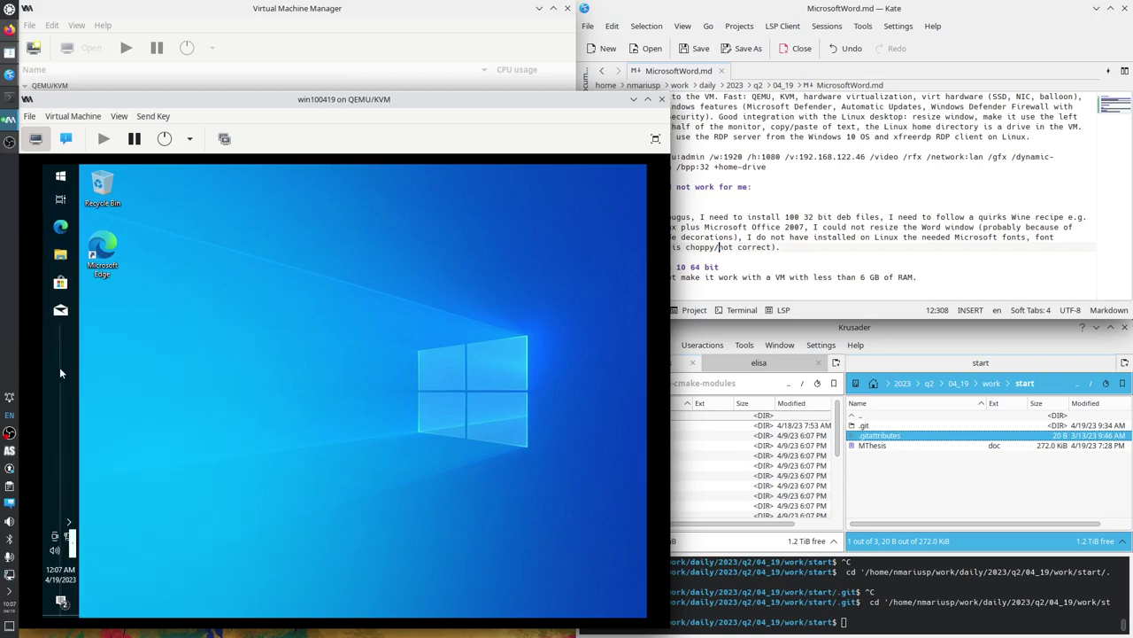
right_click(59, 368)
left_click(104, 398)
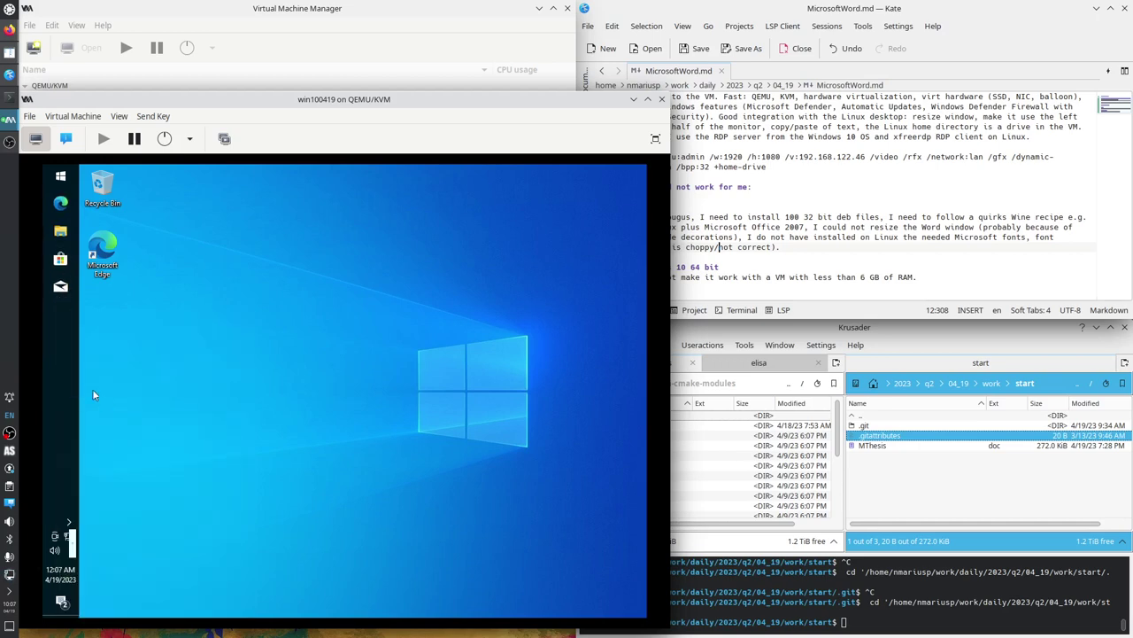
Unpin Mail, Microsoft Store and Edge from the taskbar.
right_click(62, 287)
left_click(124, 304)
right_click(61, 259)
left_click(113, 278)
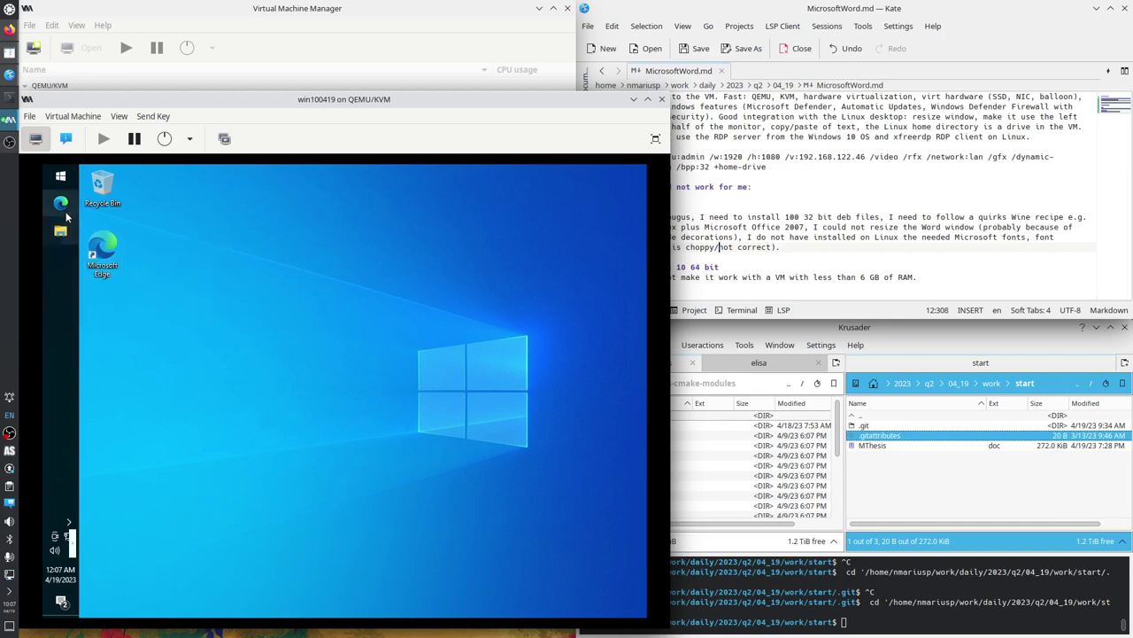
right_click(68, 207)
left_click(110, 225)
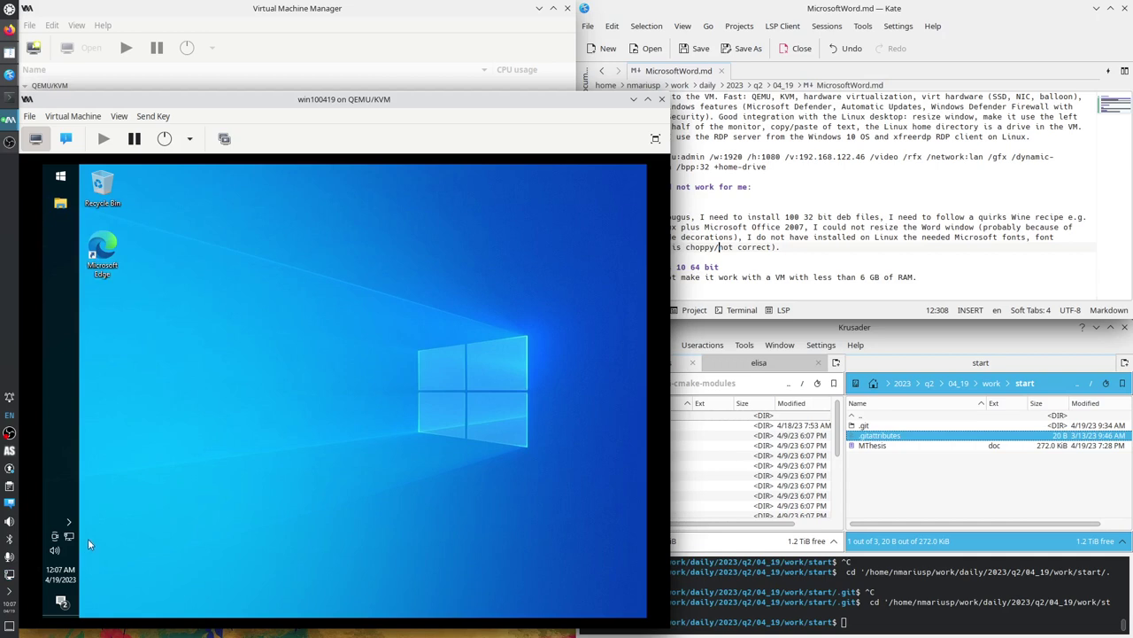
right_click(66, 177)
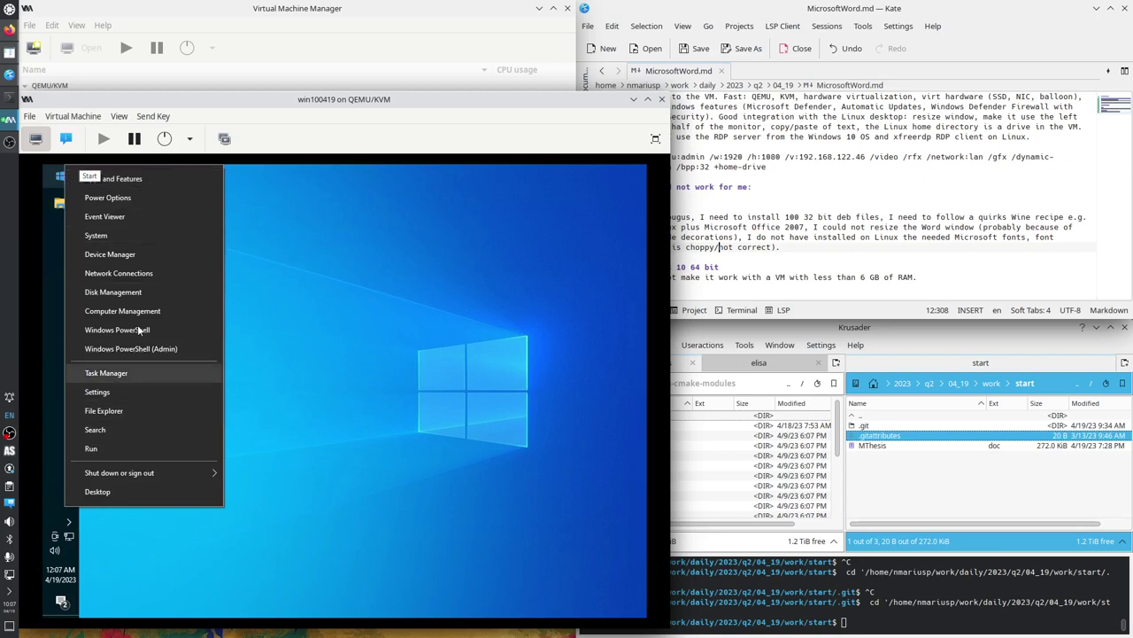
Rename the PC to win100419 in System settings and restart Windows now.
left_click(118, 237)
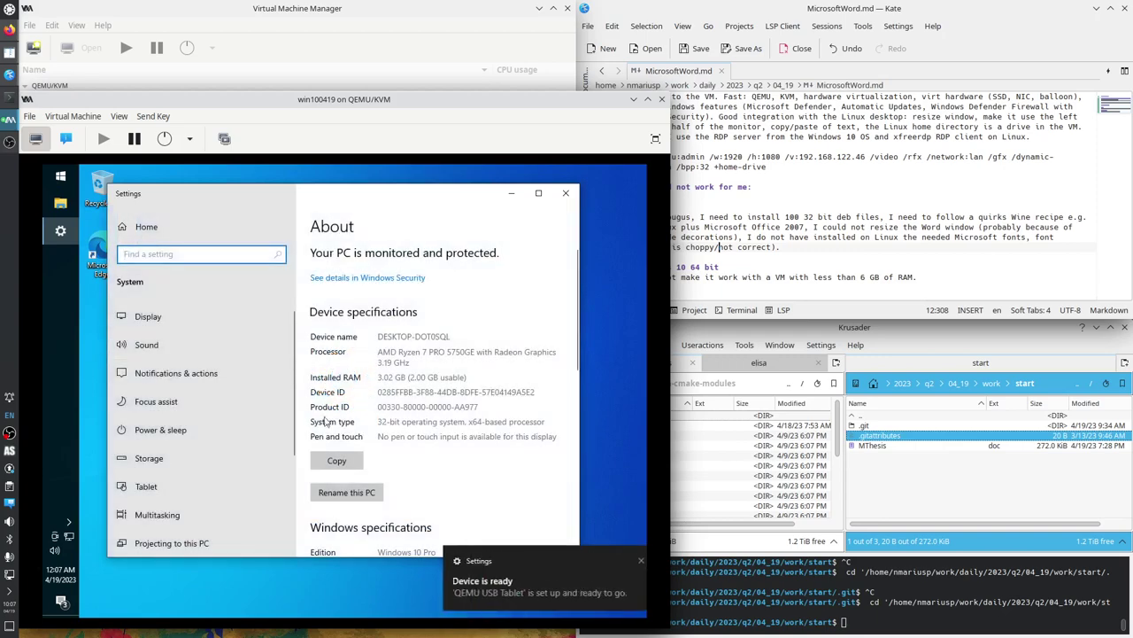
left_click(366, 497)
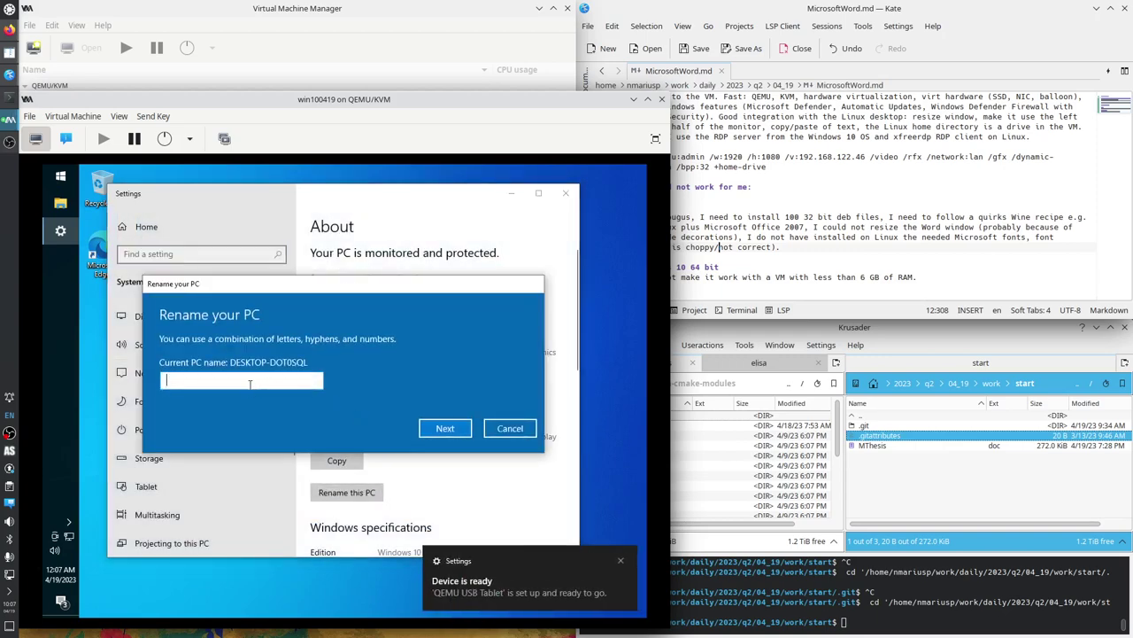
type("win")
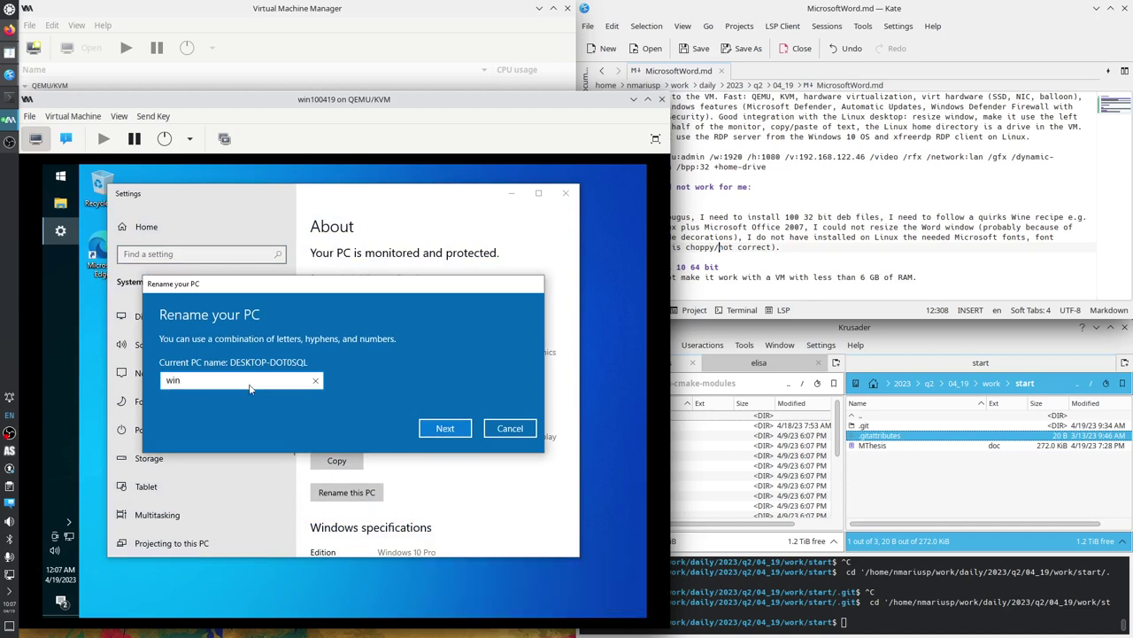
type("100419")
key("Return")
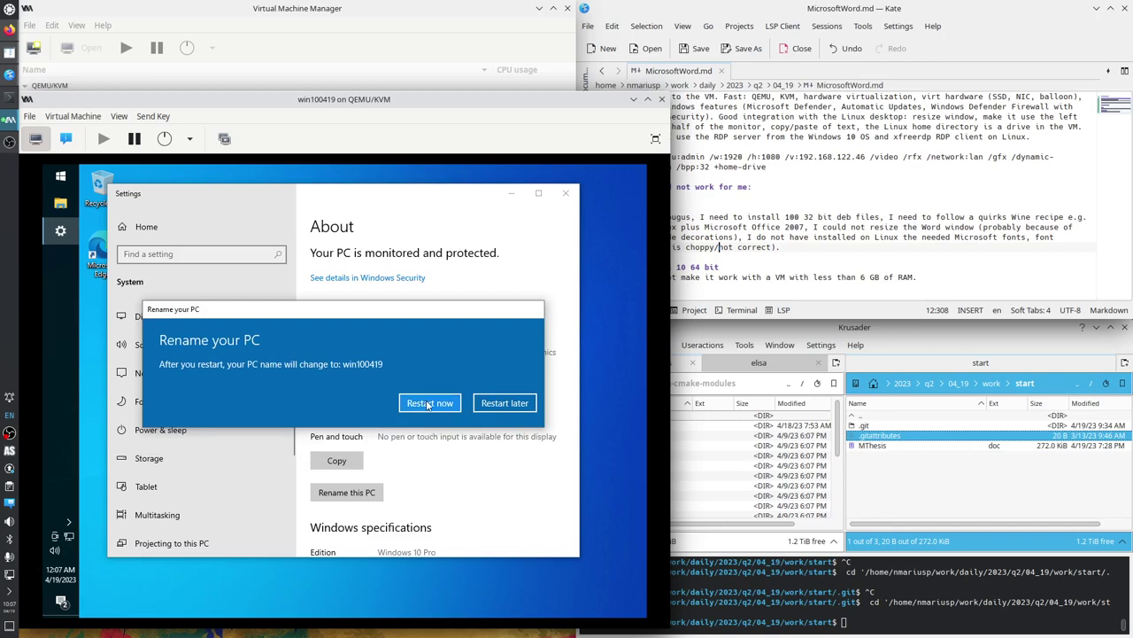
left_click(428, 404)
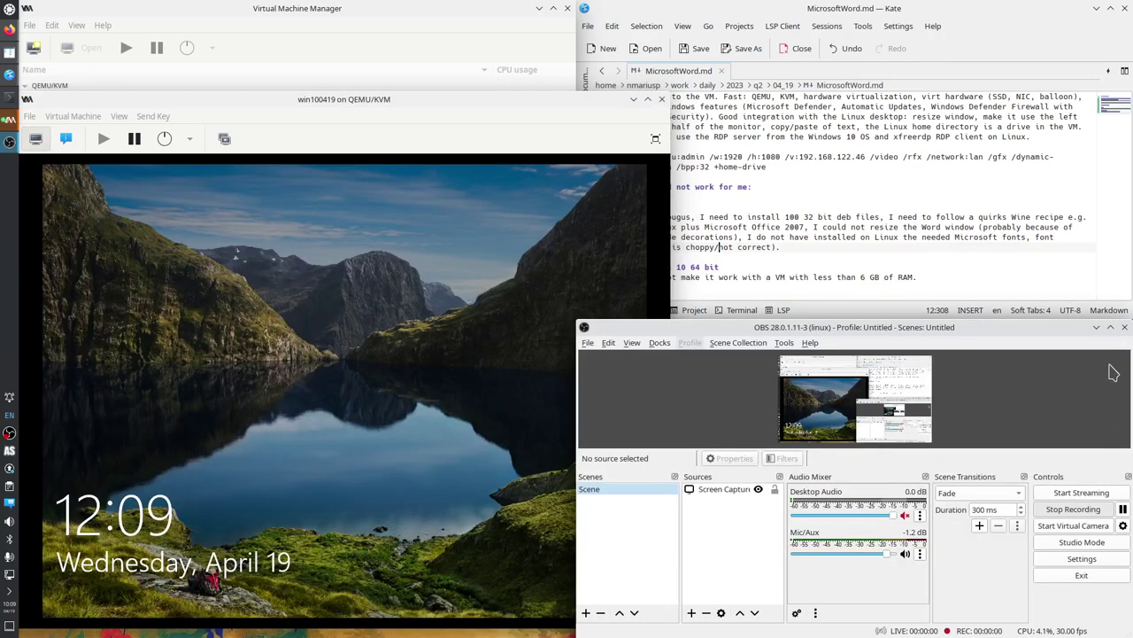
Bring the VM window forward and display its virtual hardware details.
left_click(1096, 327)
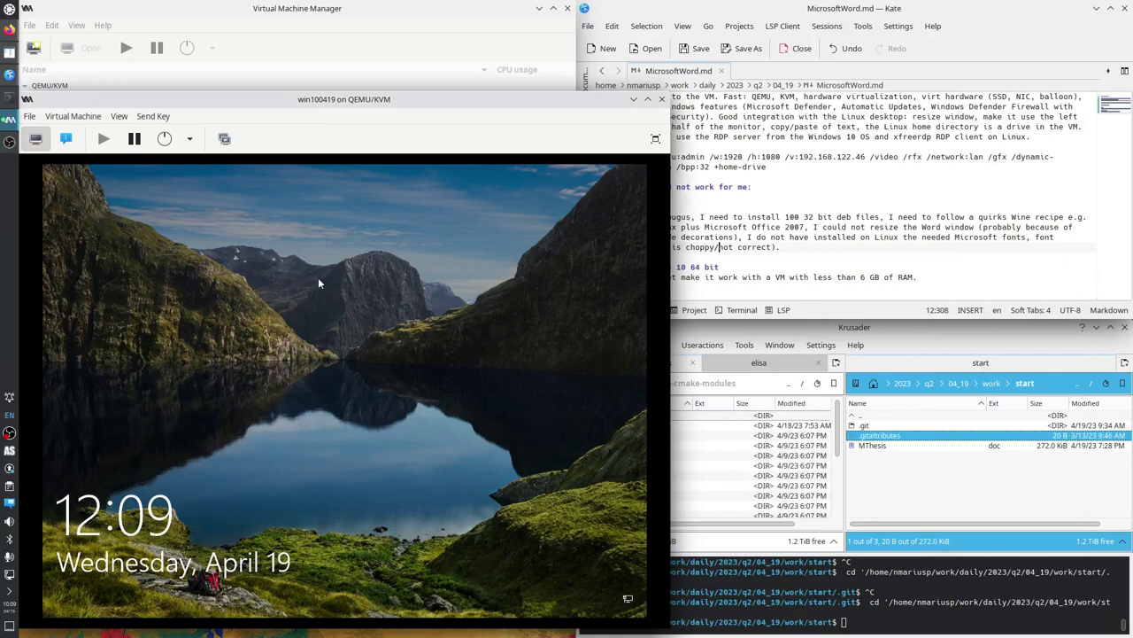
left_click(67, 139)
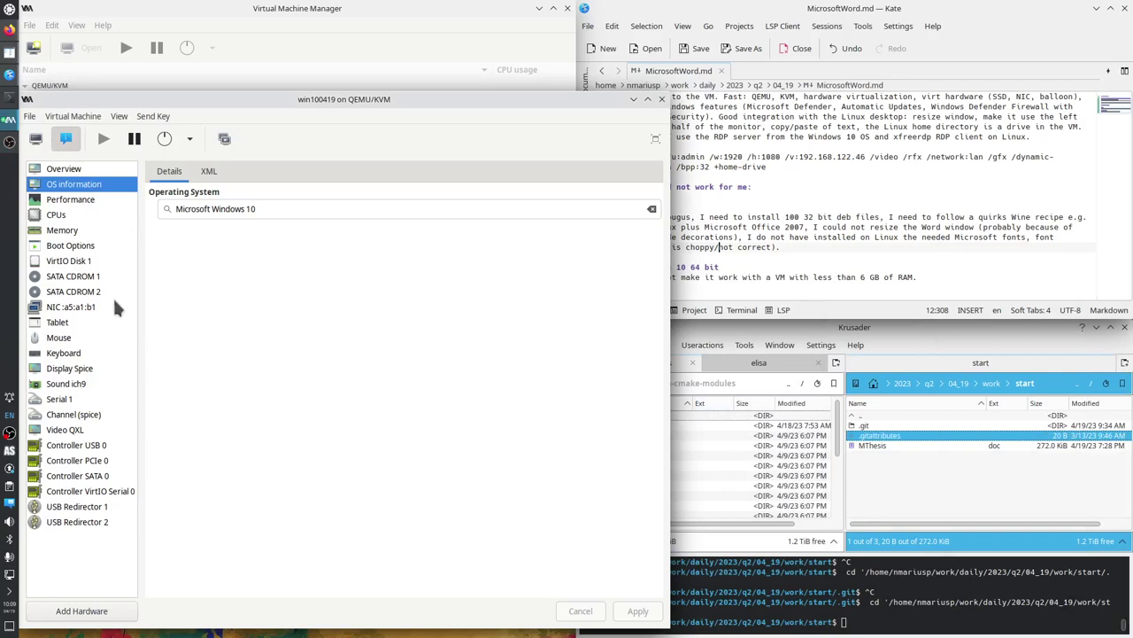
Refresh the NIC's reported IP address, then return to the graphical console.
left_click(82, 306)
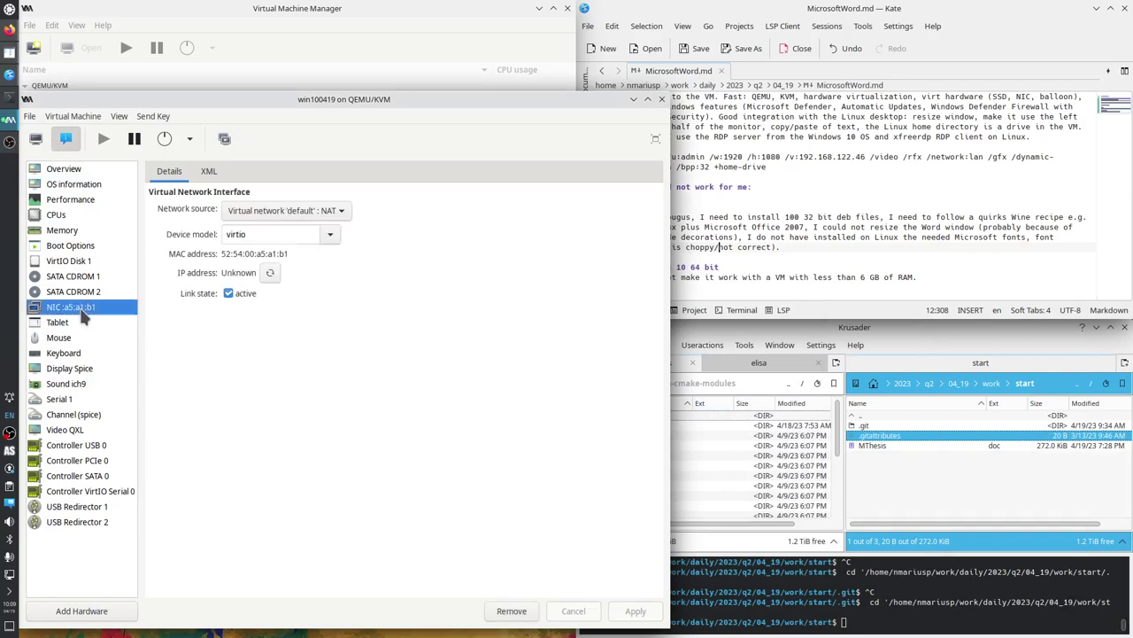
left_click(269, 274)
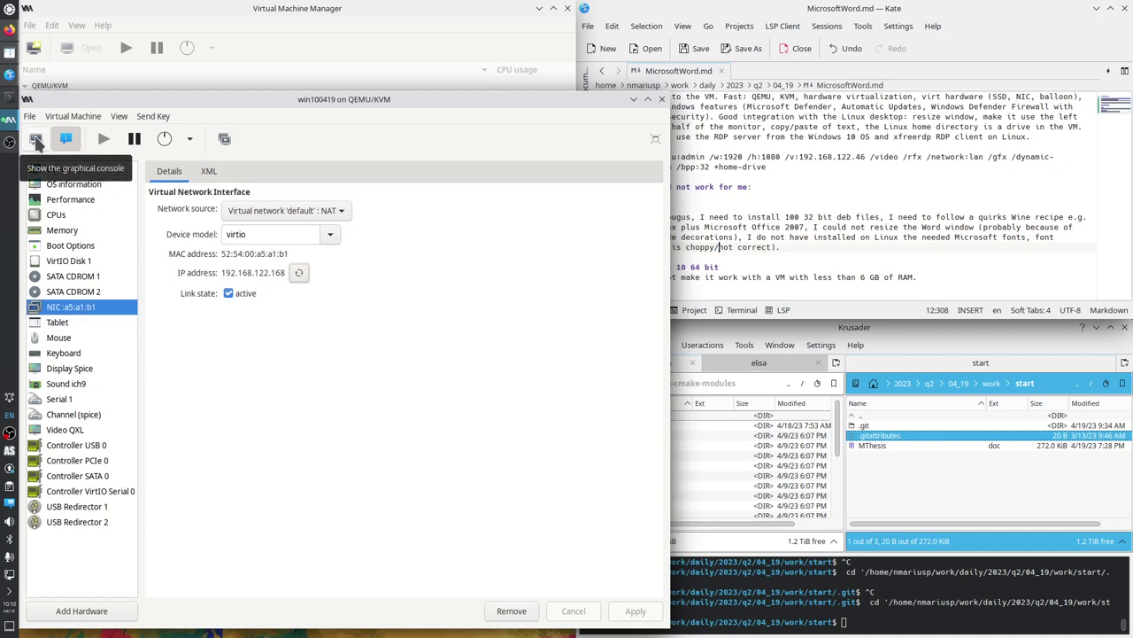
left_click(36, 140)
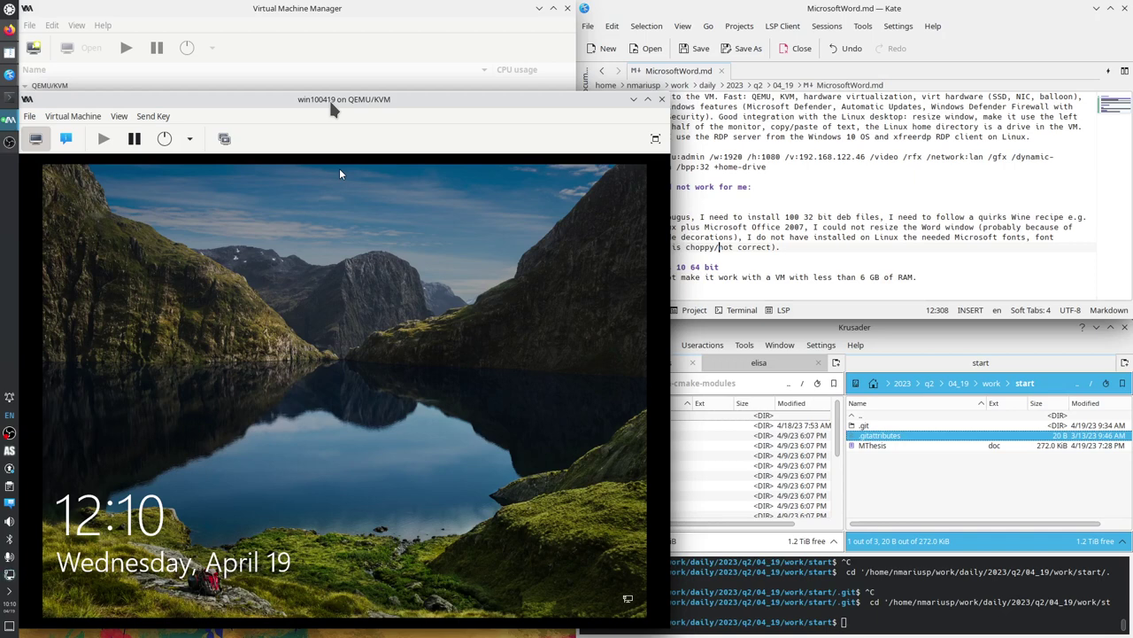
Sign in to the Windows guest with the account password.
left_click(327, 304)
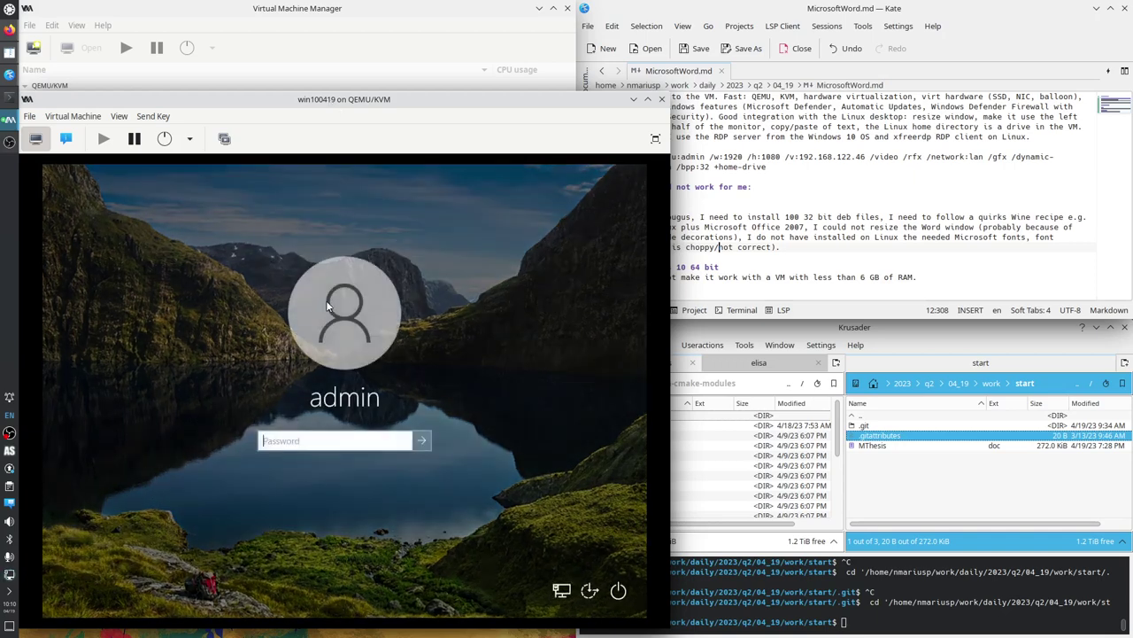
key("Return")
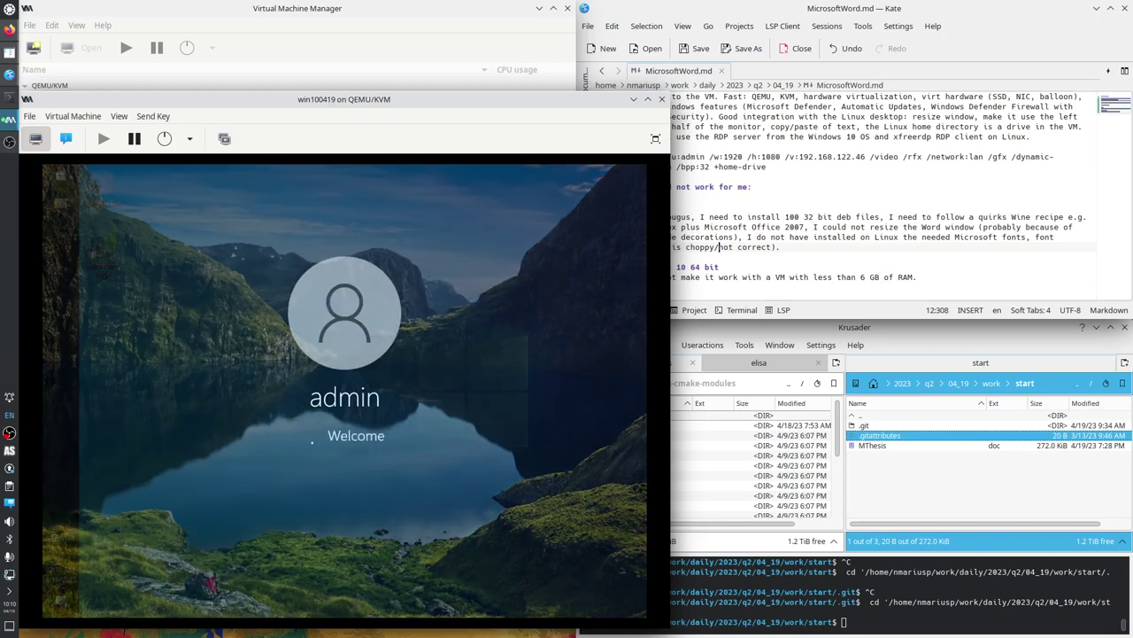
On System Properties' Remote tab, allow remote connections and uncheck Network Level Authentication.
right_click(50, 180)
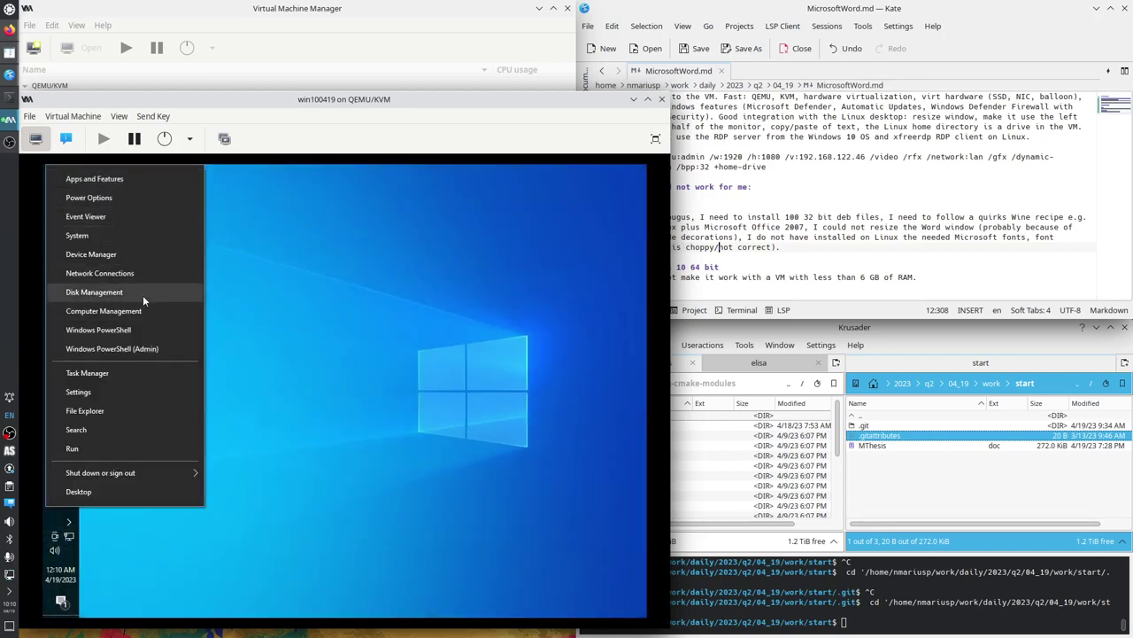
left_click(119, 234)
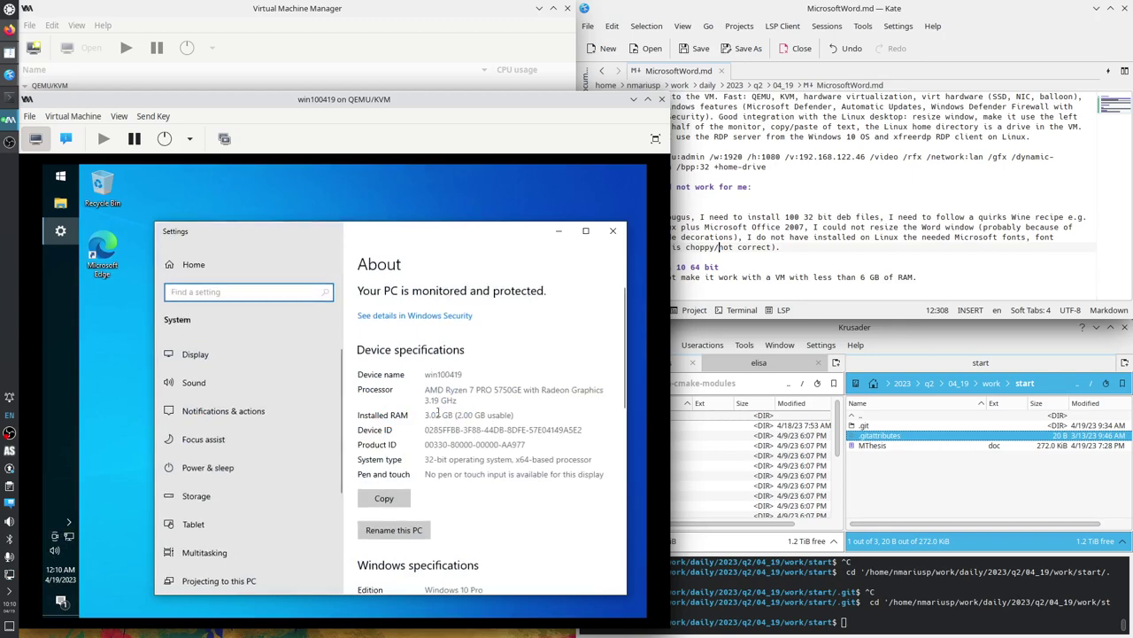
scroll(437, 413, "down", 6)
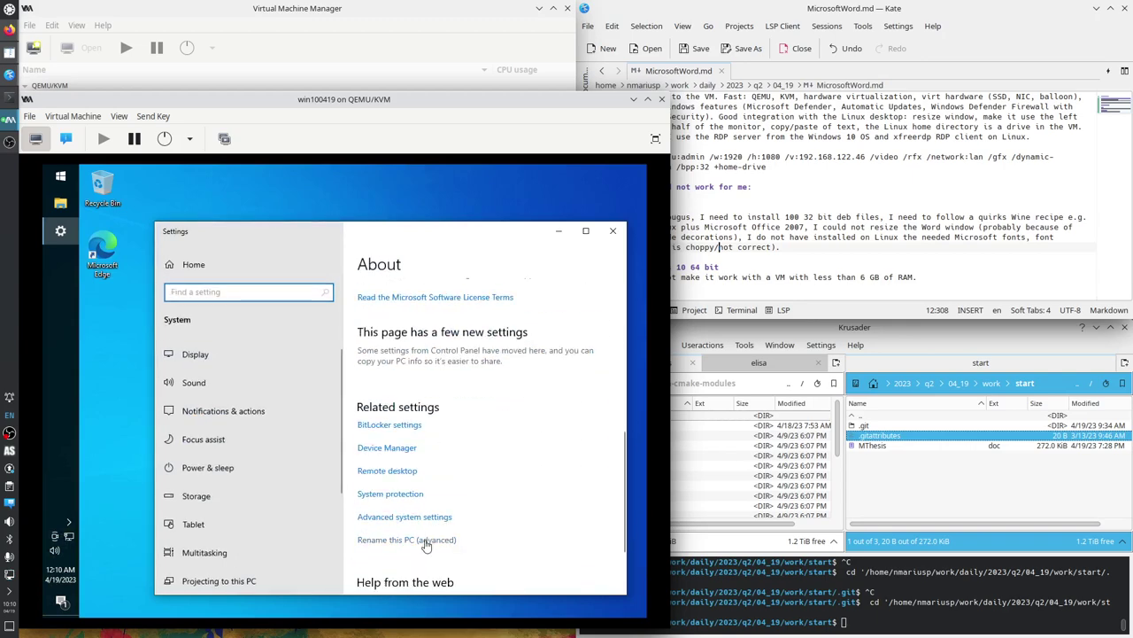
left_click(426, 542)
left_click(296, 212)
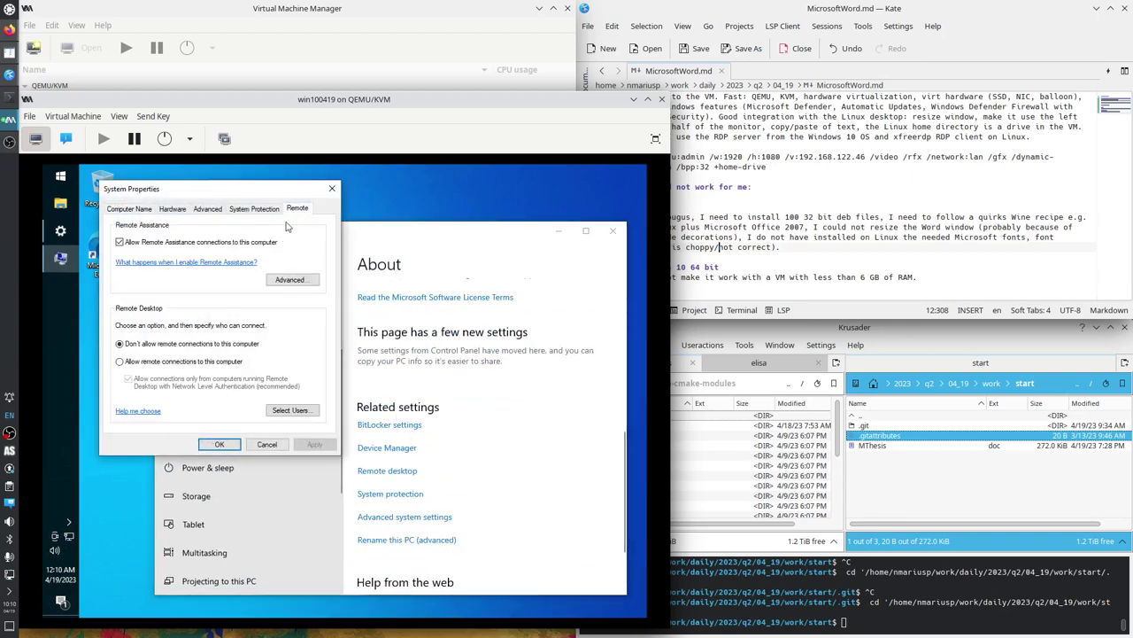
left_click(157, 361)
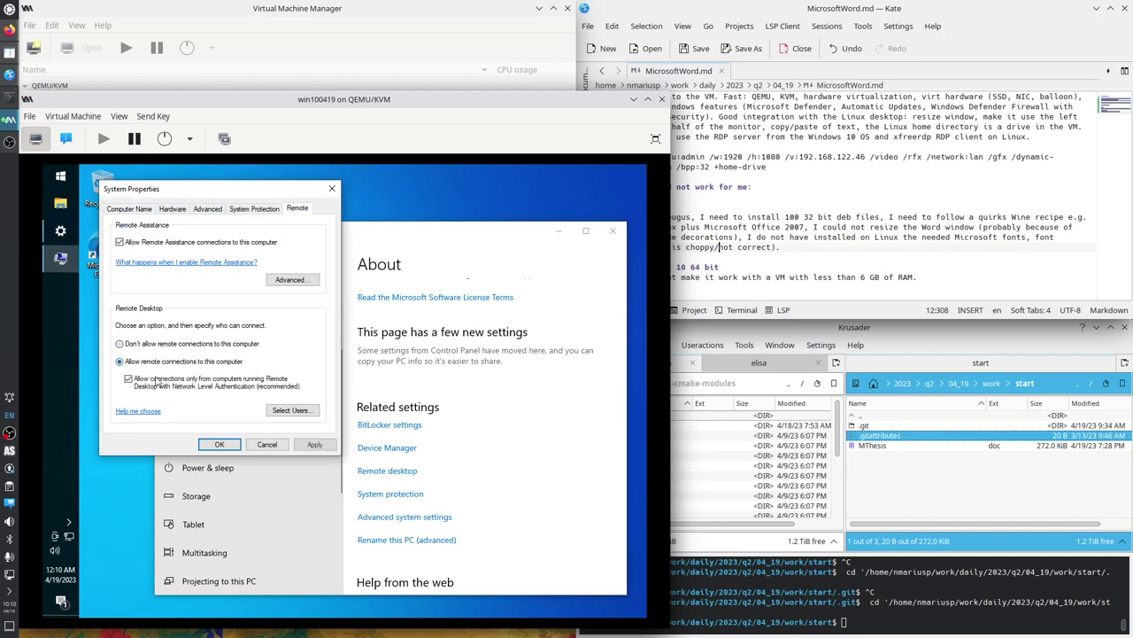
left_click(128, 379)
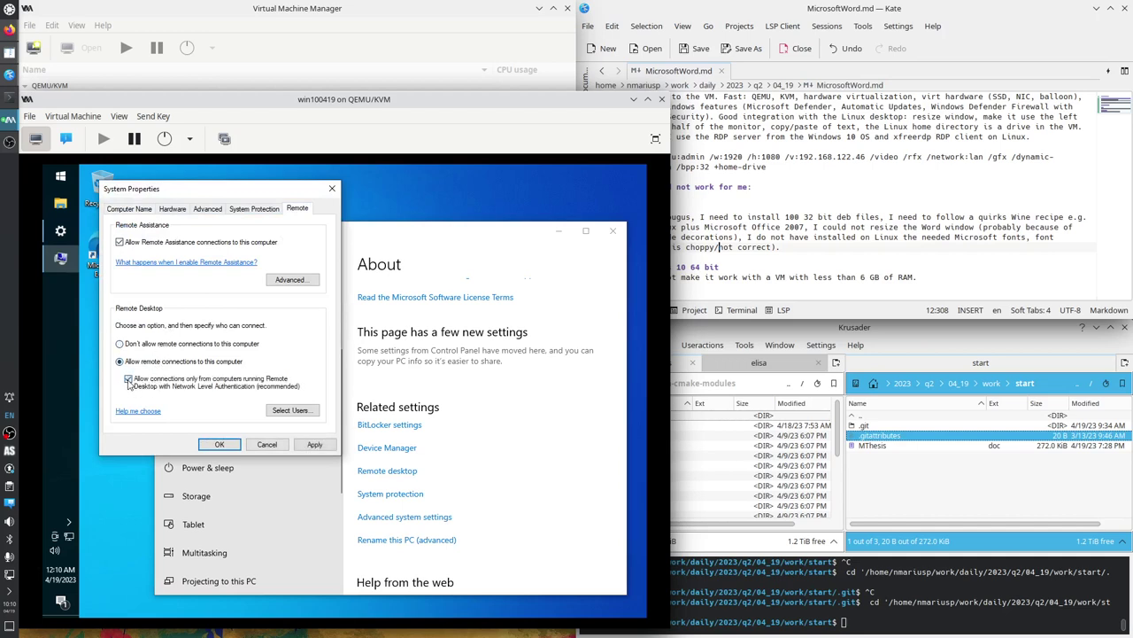
left_click(219, 445)
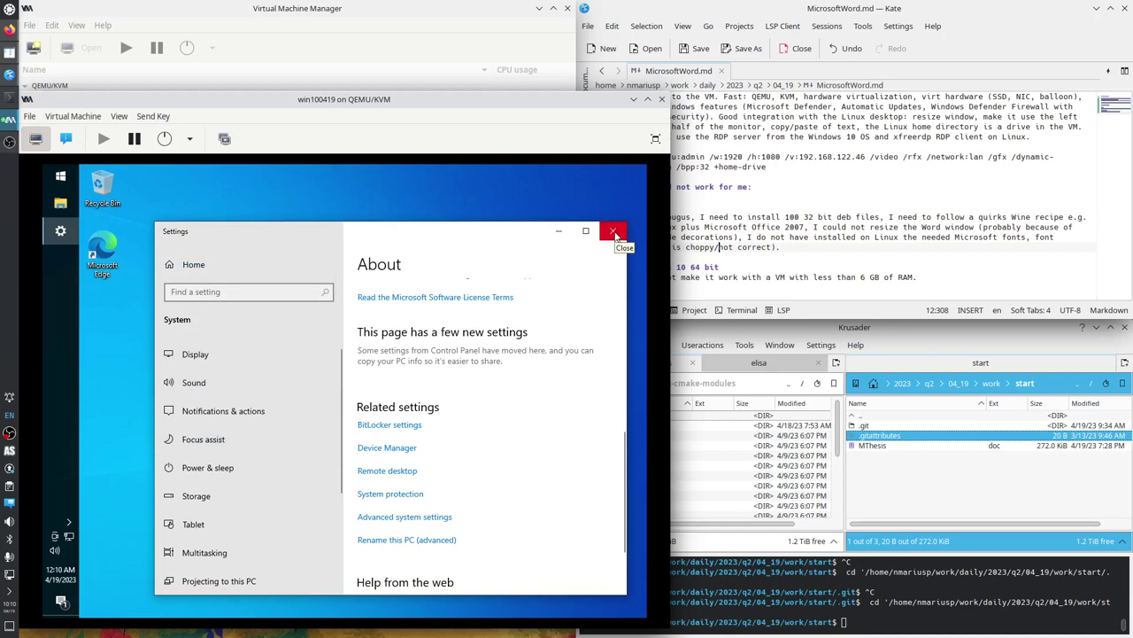
Close Settings, sign the admin out of Windows, and select the xfreerdp line in Kate.
left_click(614, 232)
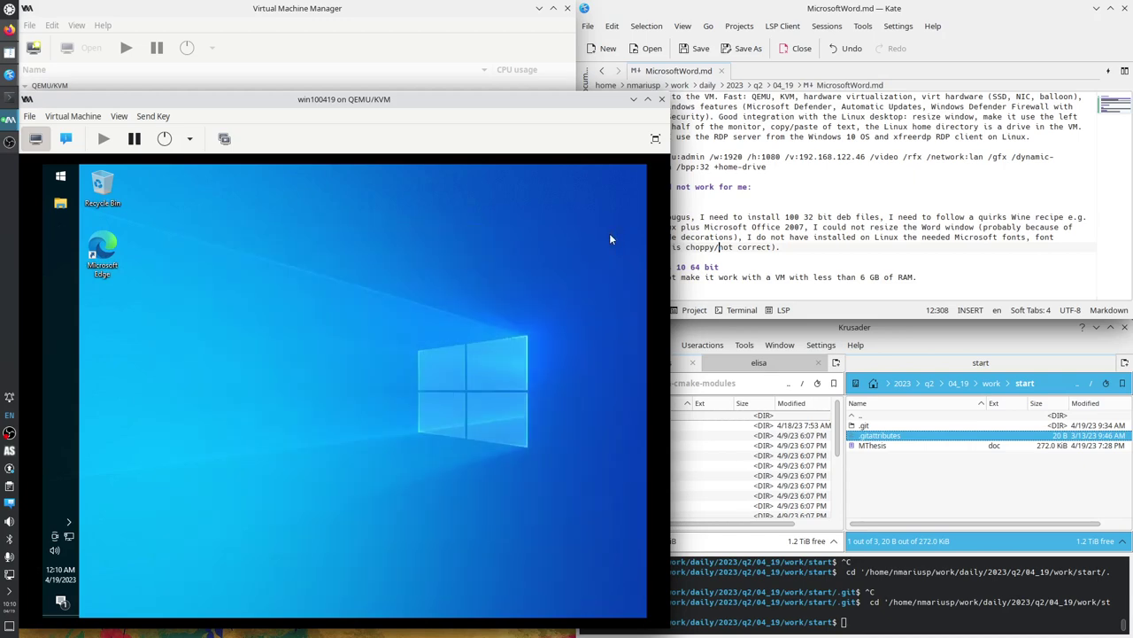
left_click(63, 177)
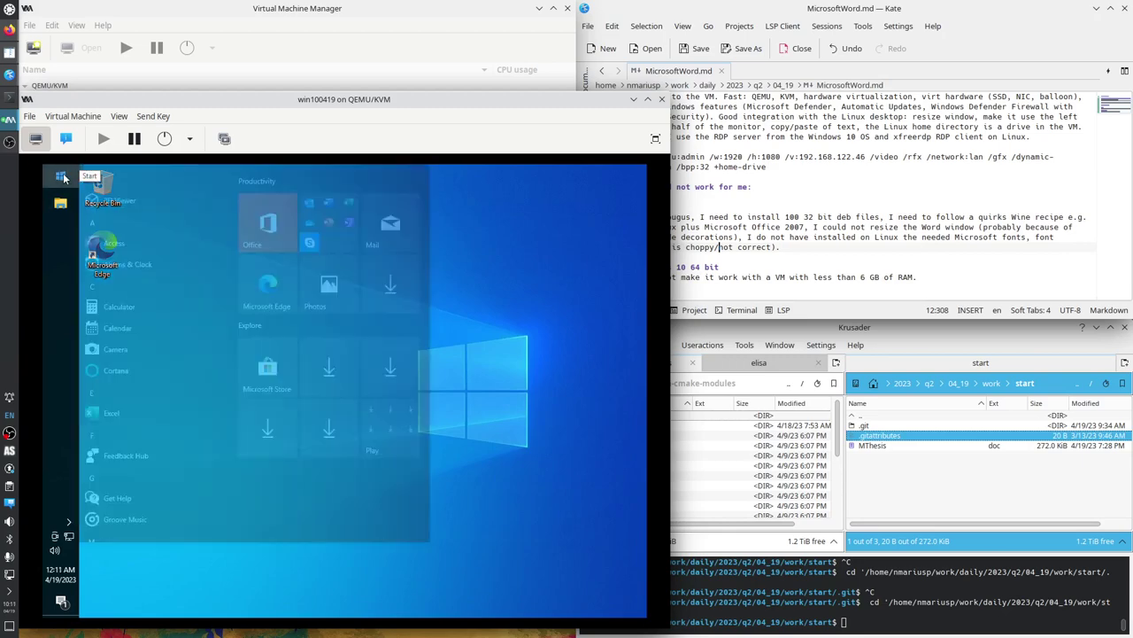
mouse_move(94, 526)
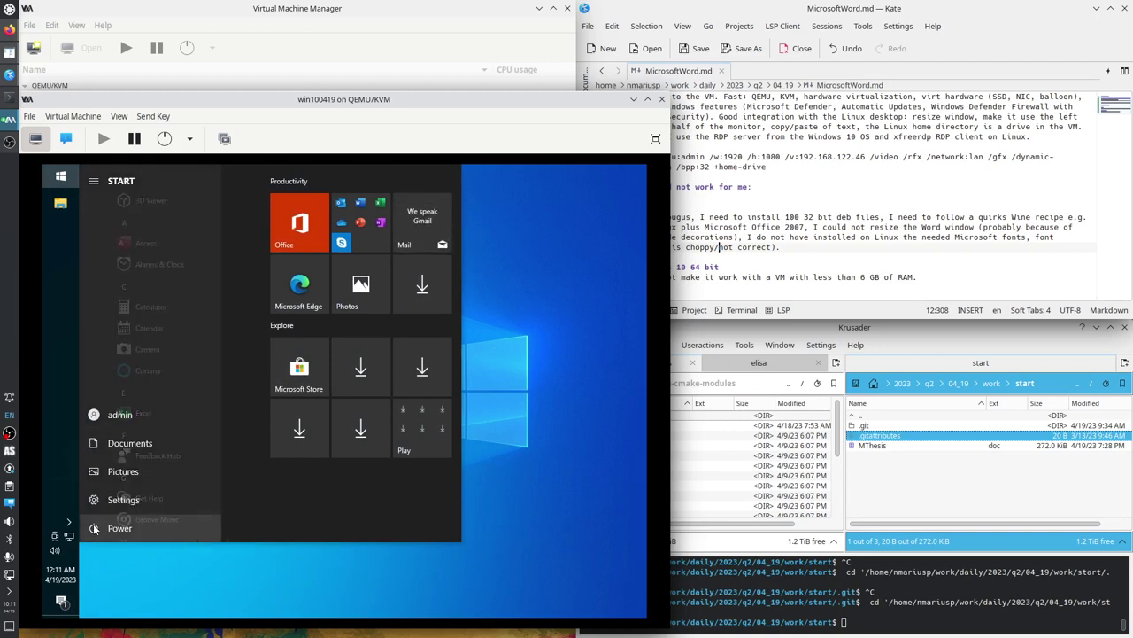
left_click(94, 420)
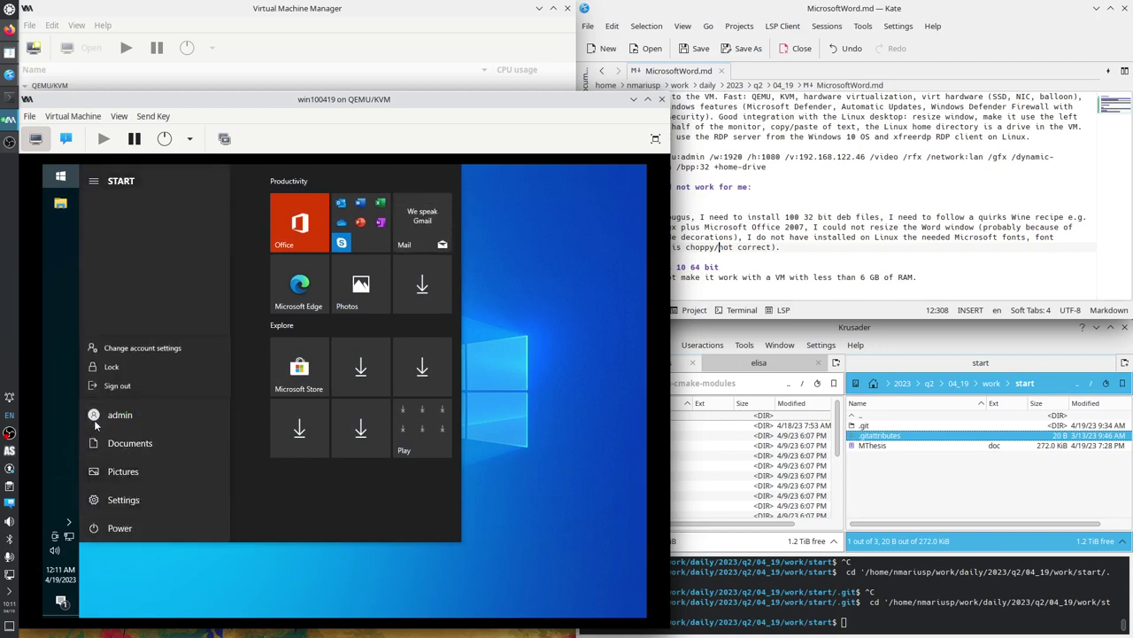
left_click(128, 385)
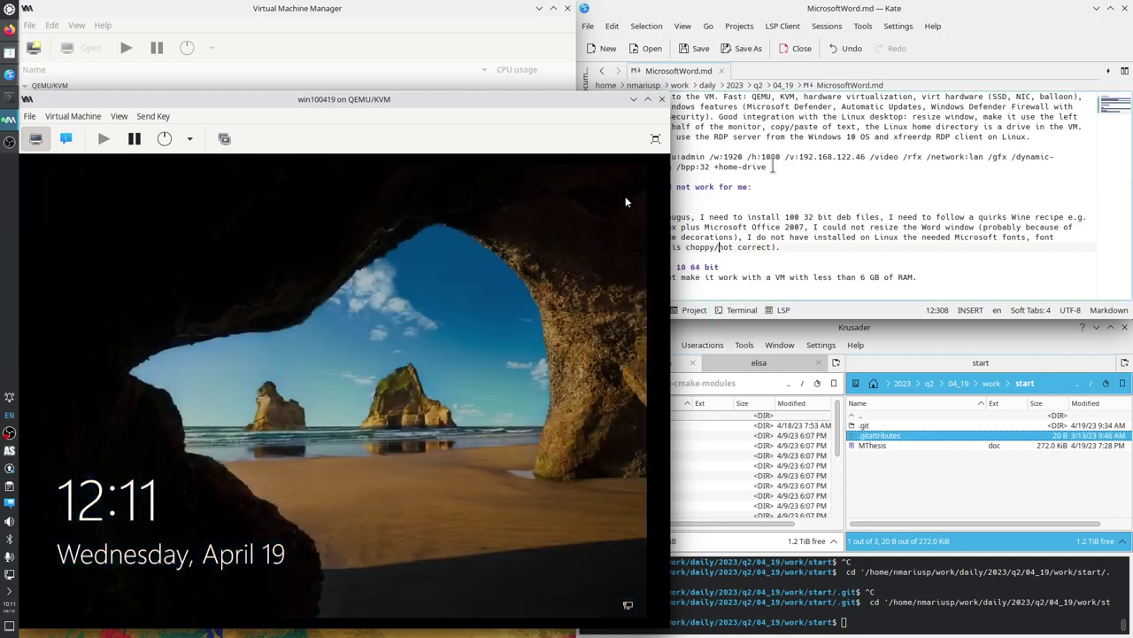
left_click(767, 177)
left_click_drag(767, 177, 620, 166)
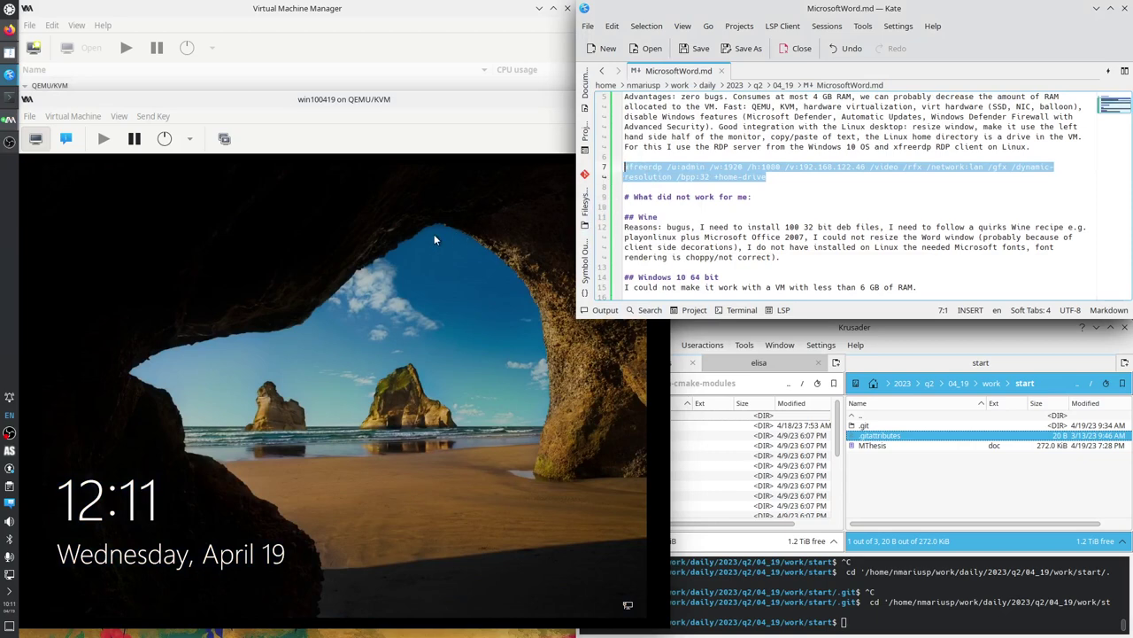
Copy the NIC's IP last octet 168 and paste it over 46 in the xfreerdp line.
left_click(67, 140)
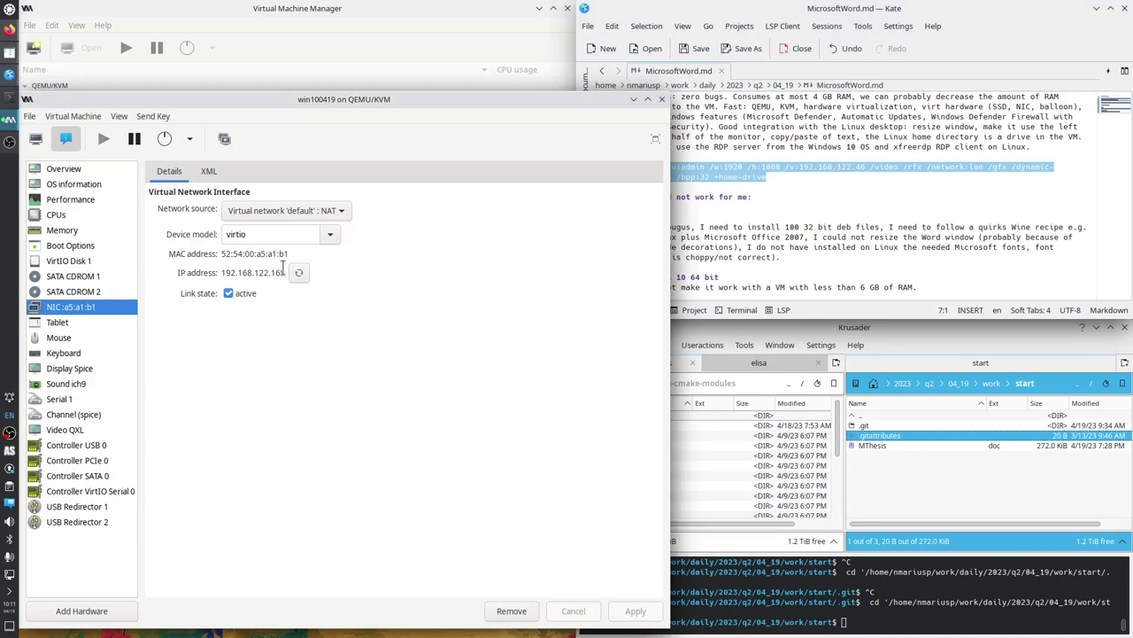
left_click_drag(284, 271, 267, 275)
key("ctrl+c")
left_click(816, 180)
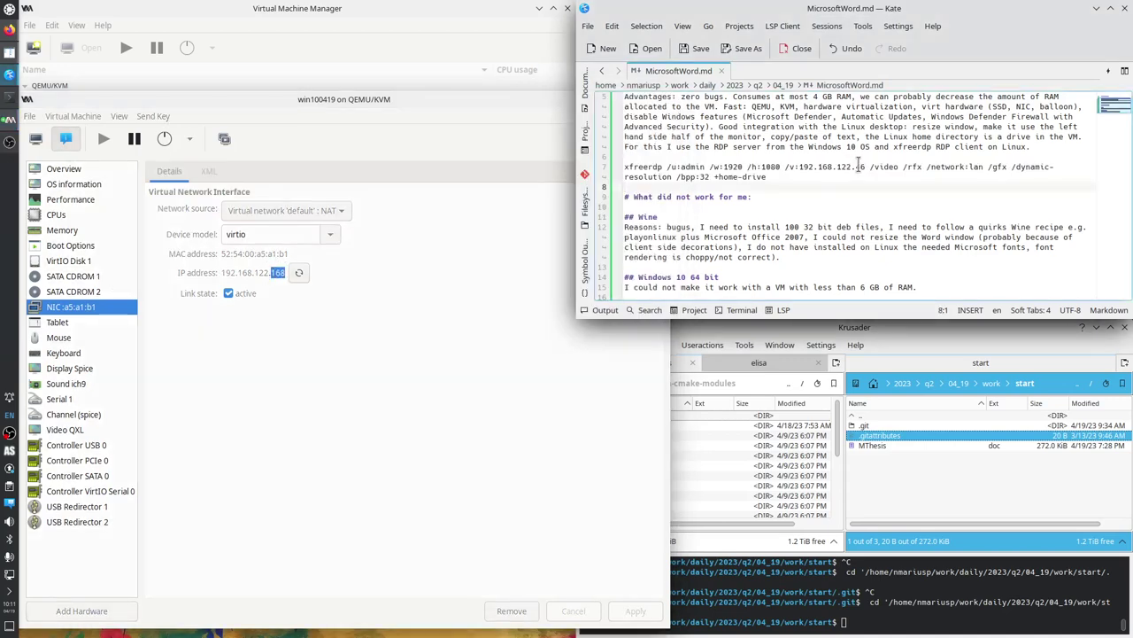
double_click(859, 166)
key("ctrl+v")
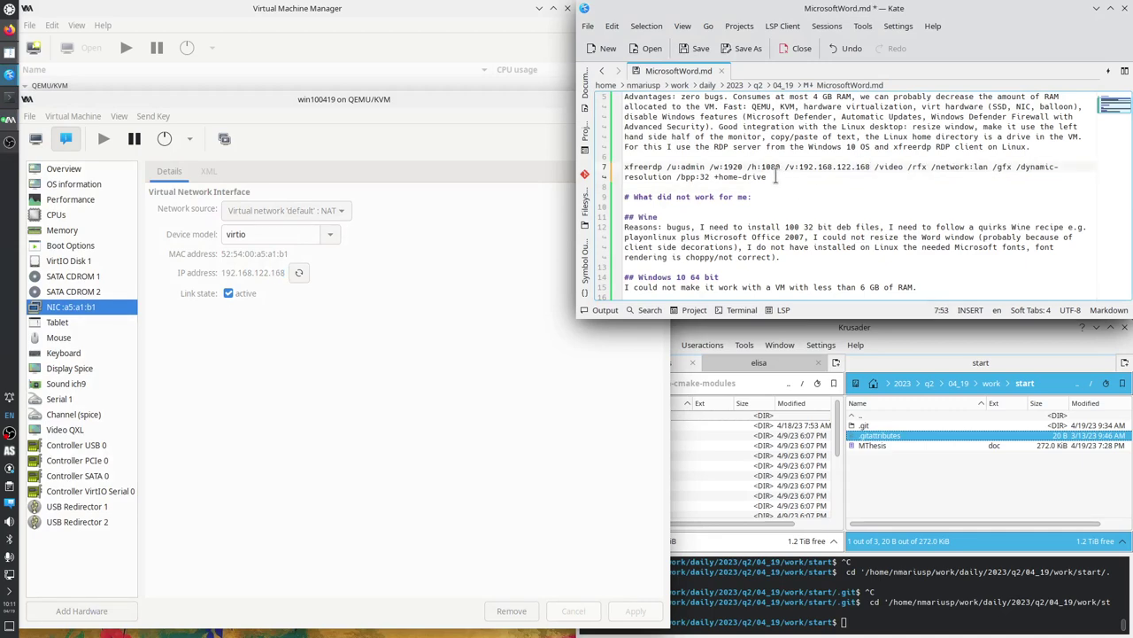
left_click_drag(767, 177, 624, 167)
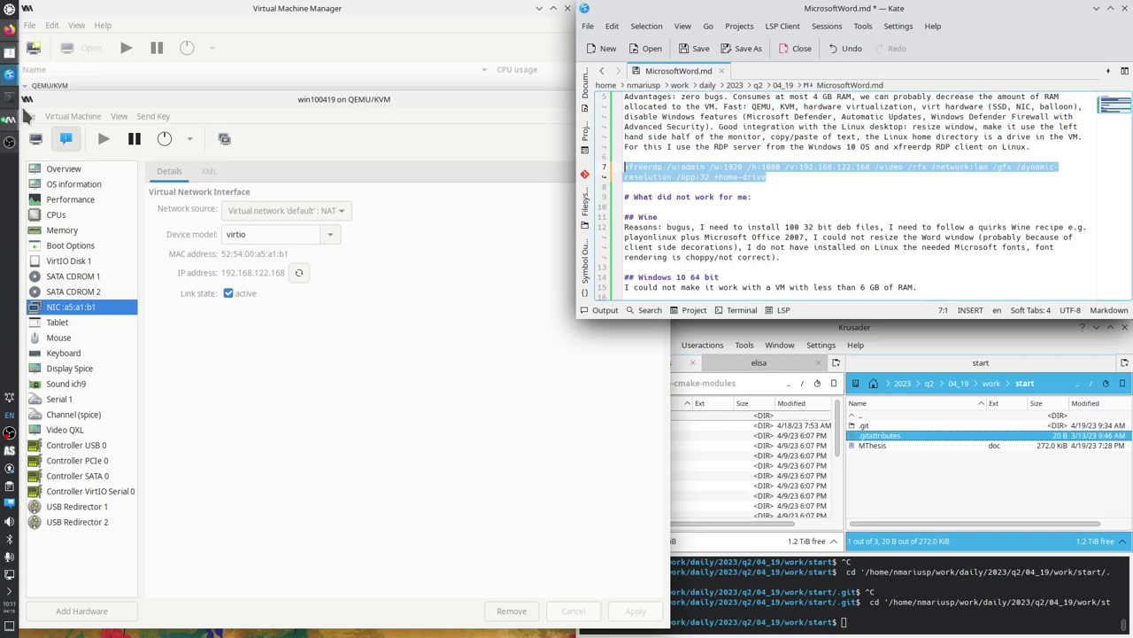
Clear Konsole and run the pasted xfreerdp command to 192.168.122.168.
left_click(11, 99)
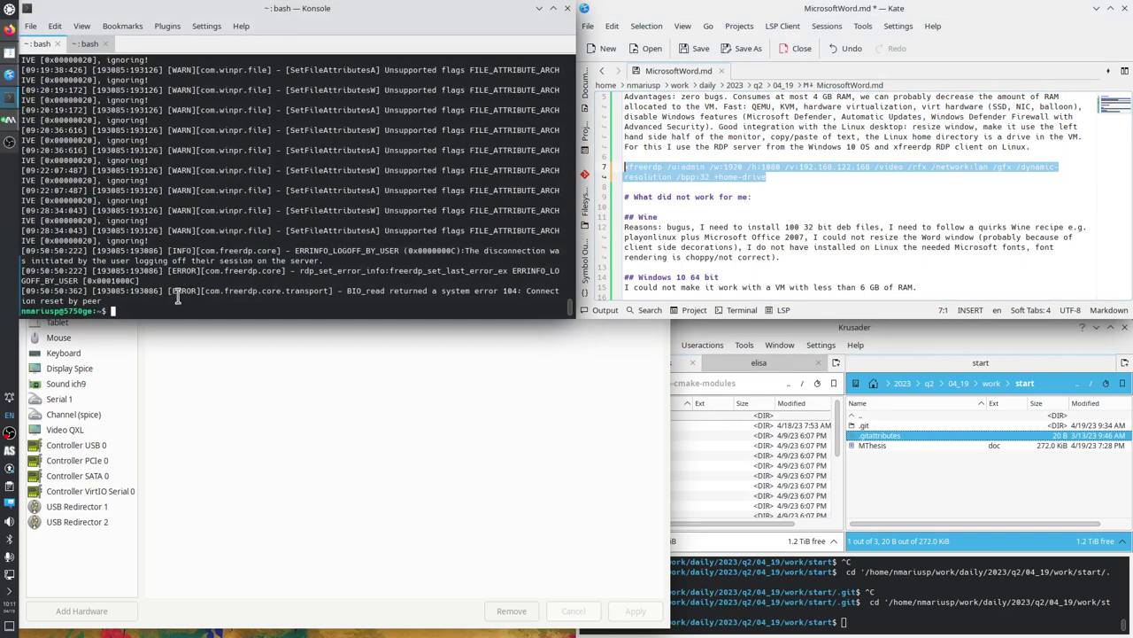
key("ctrl+l")
type("xfreerdp /u:admin /w:1920 /h:1080 /v:192.168.122.168 /video /rfx /network:lan /gfx /dynamic-resolution /bpp:32 +home-drive")
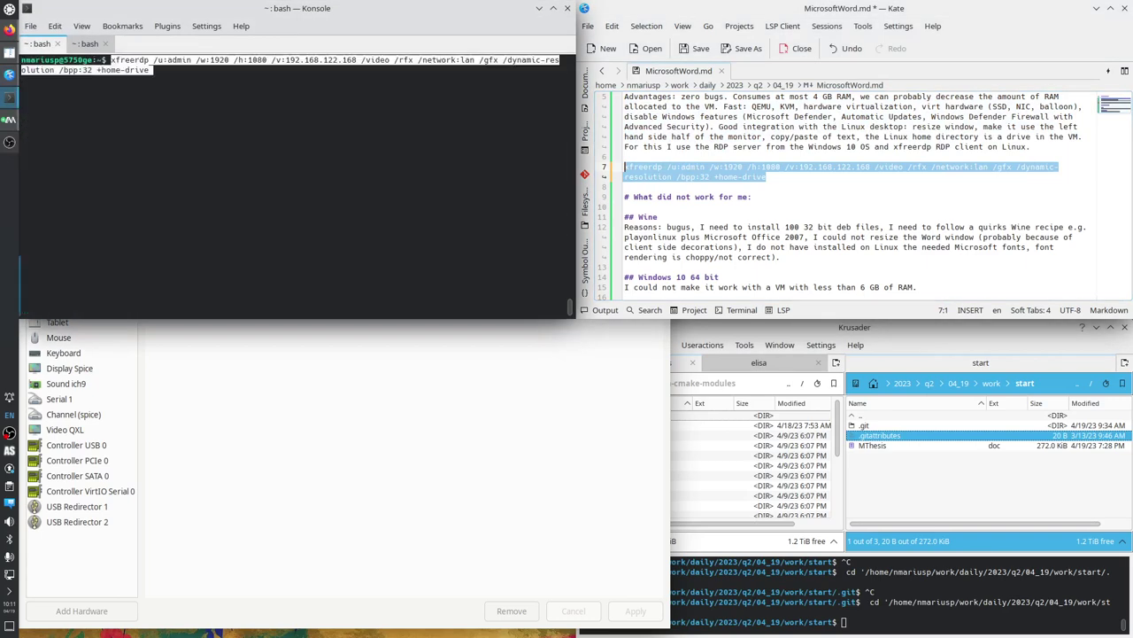
key("Return")
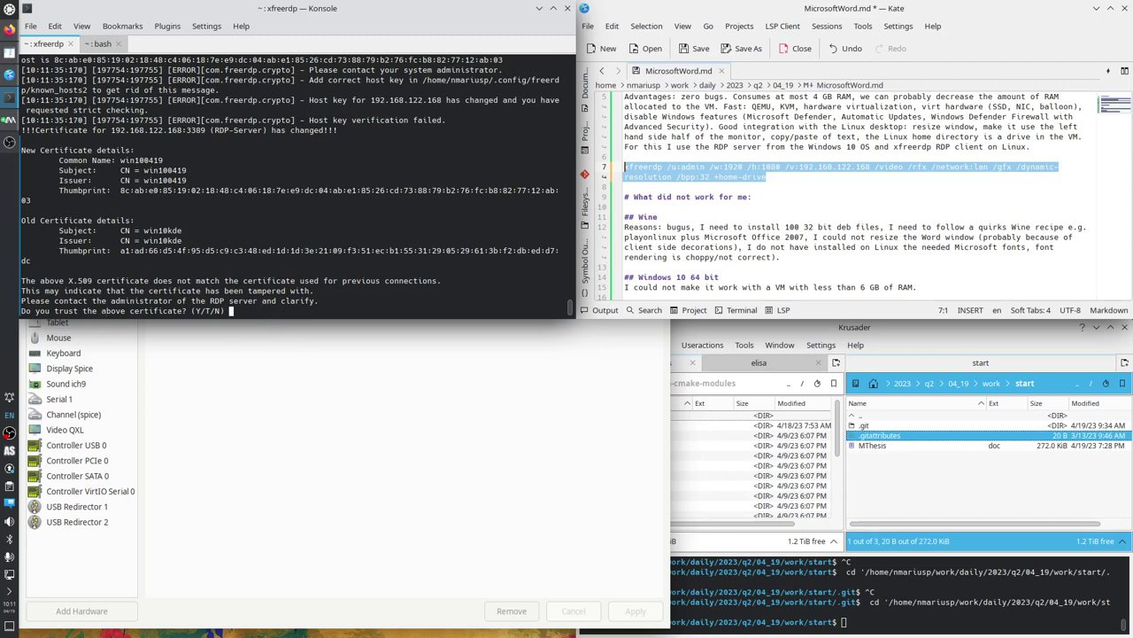
Trust the new certificate with Y and log in to the Windows desktop.
type("Y")
key("Return")
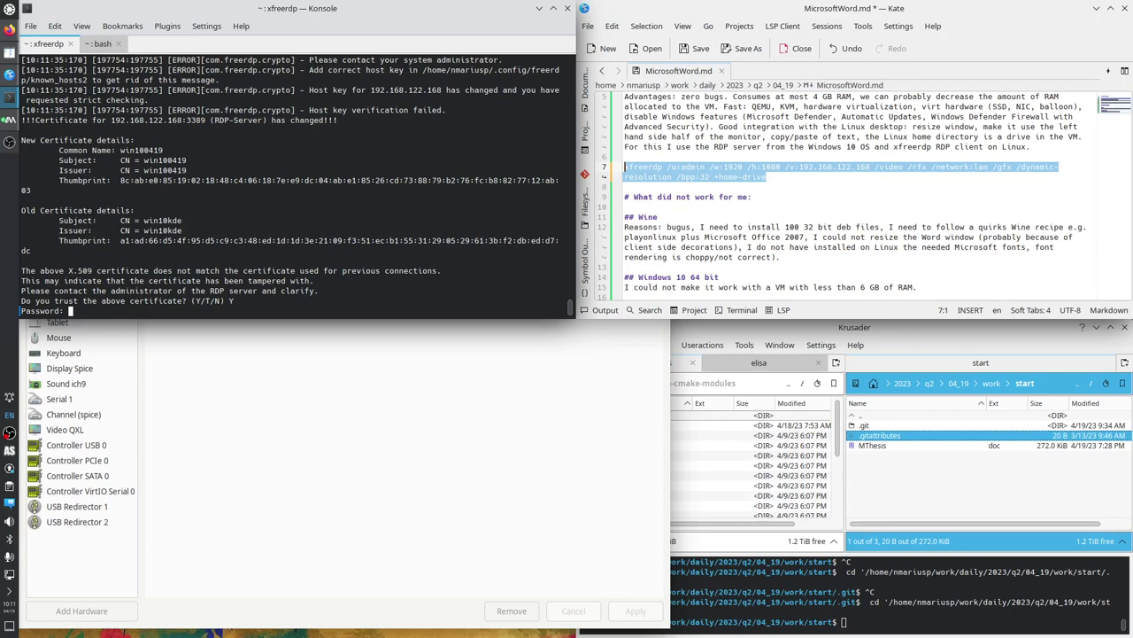
key("Return")
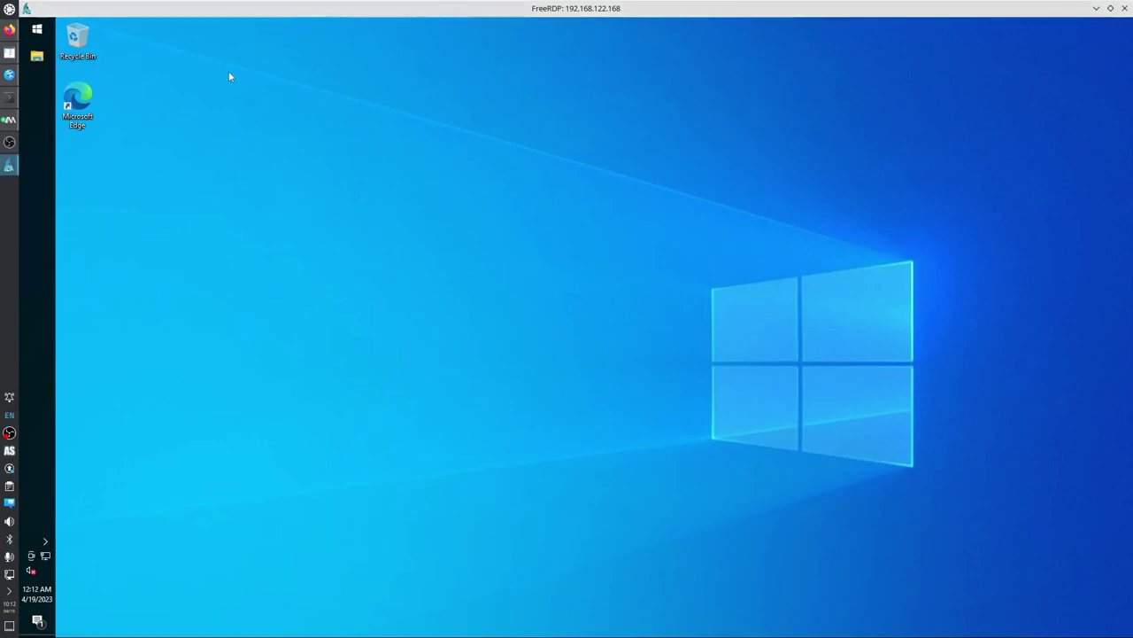
left_click(77, 104)
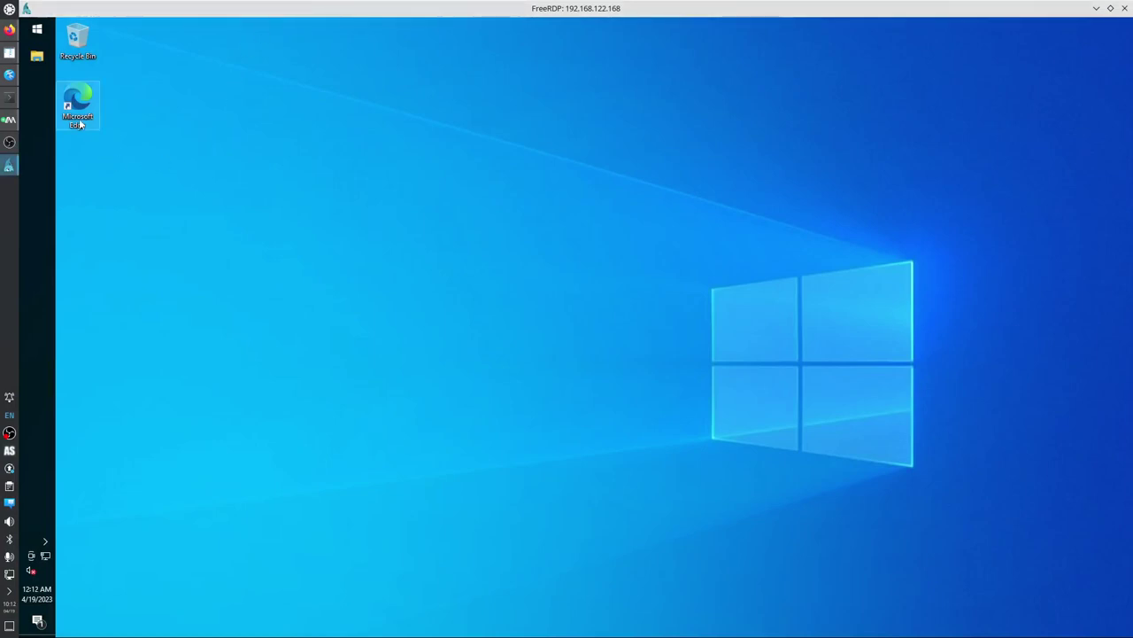
Delete the Edge desktop shortcut and unpin the Productivity and Explore tile groups from Start.
key("Delete")
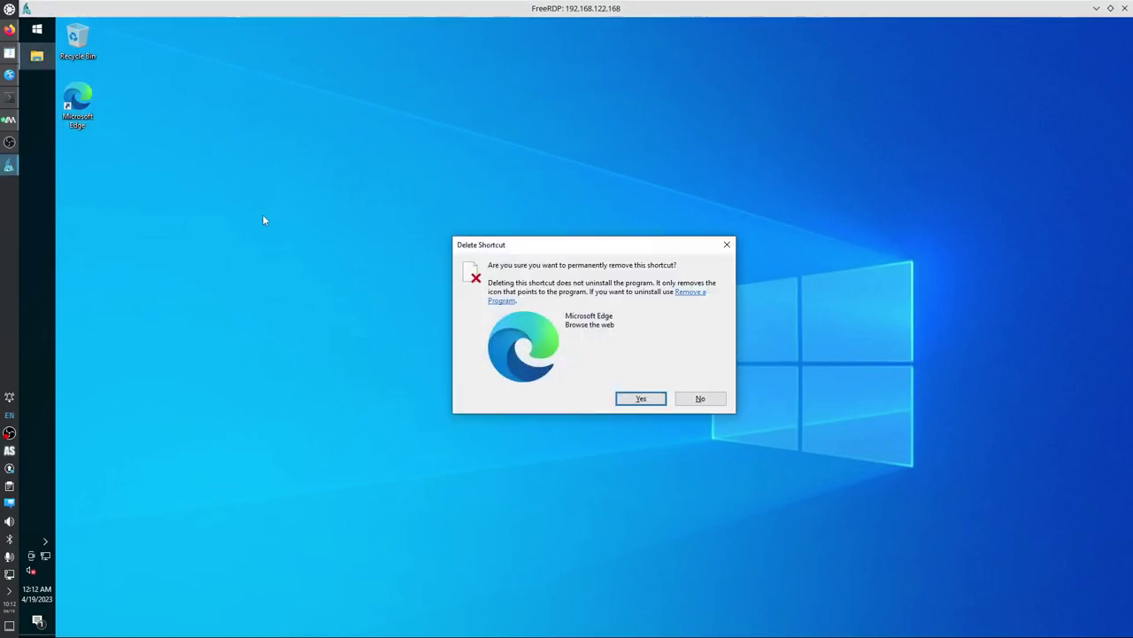
key("Return")
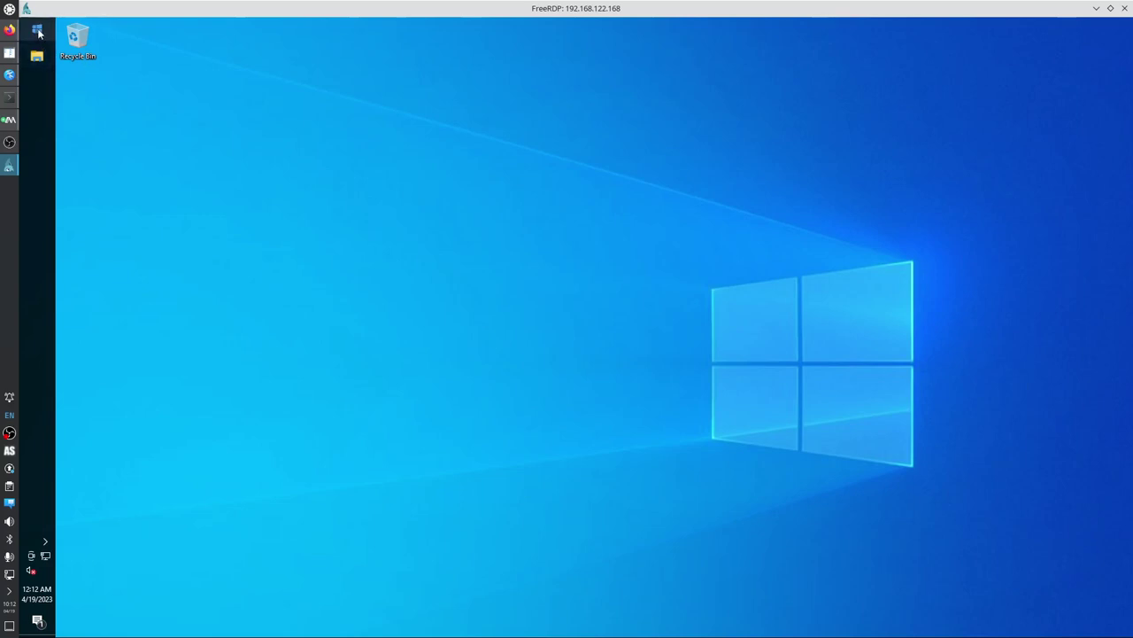
left_click(37, 30)
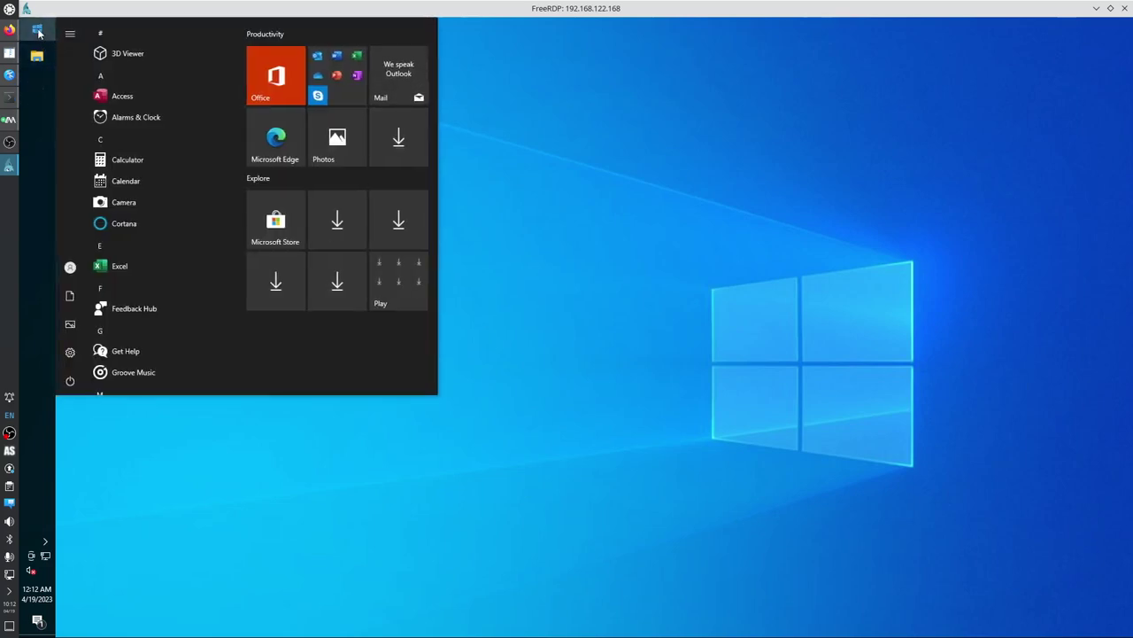
right_click(270, 37)
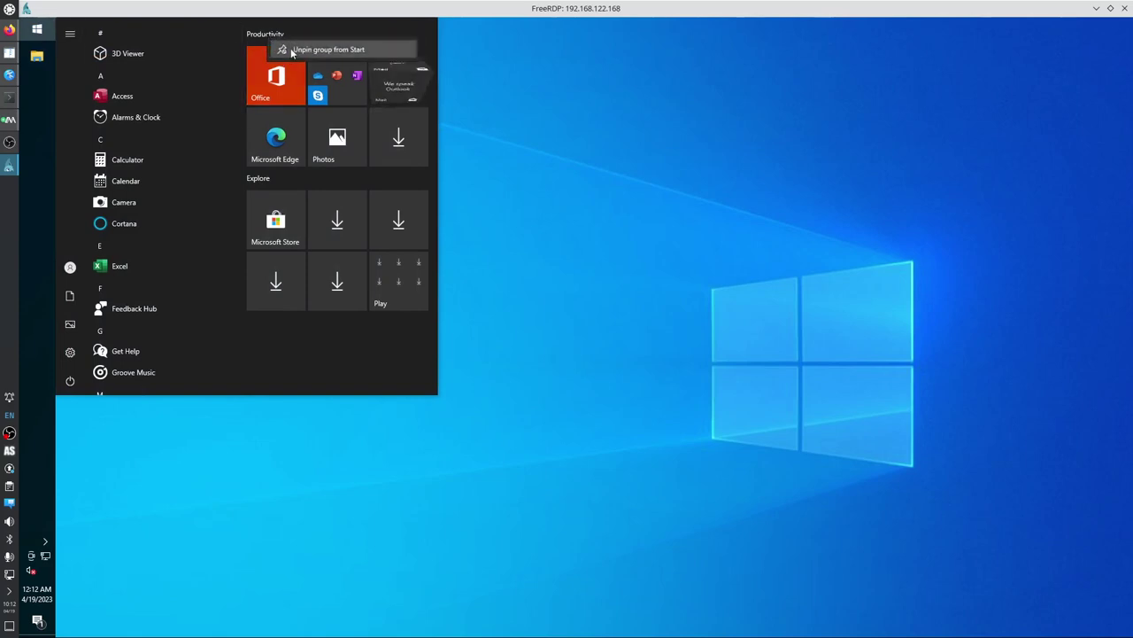
left_click(301, 50)
right_click(270, 39)
left_click(283, 52)
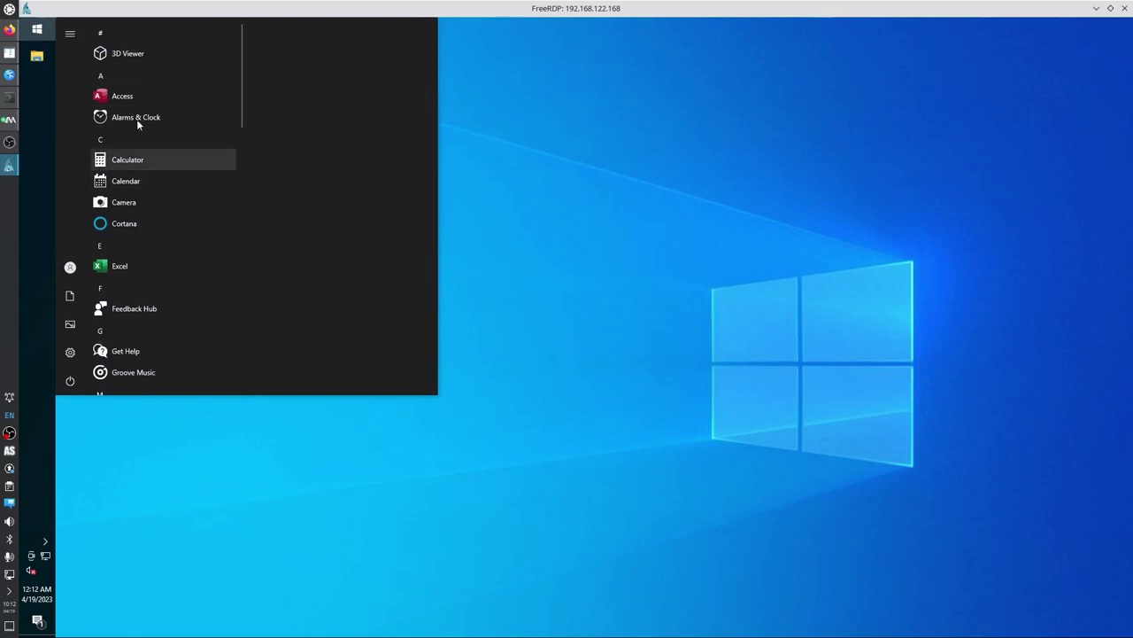
Uninstall 3D Viewer from the Start app list.
right_click(144, 53)
left_click(199, 108)
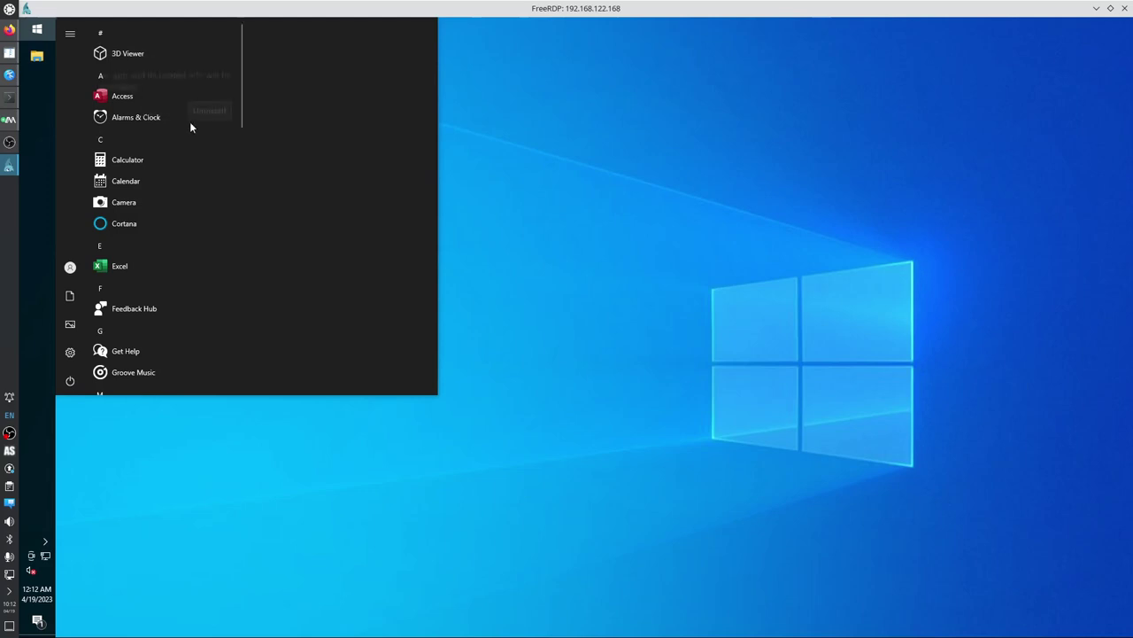
left_click(208, 115)
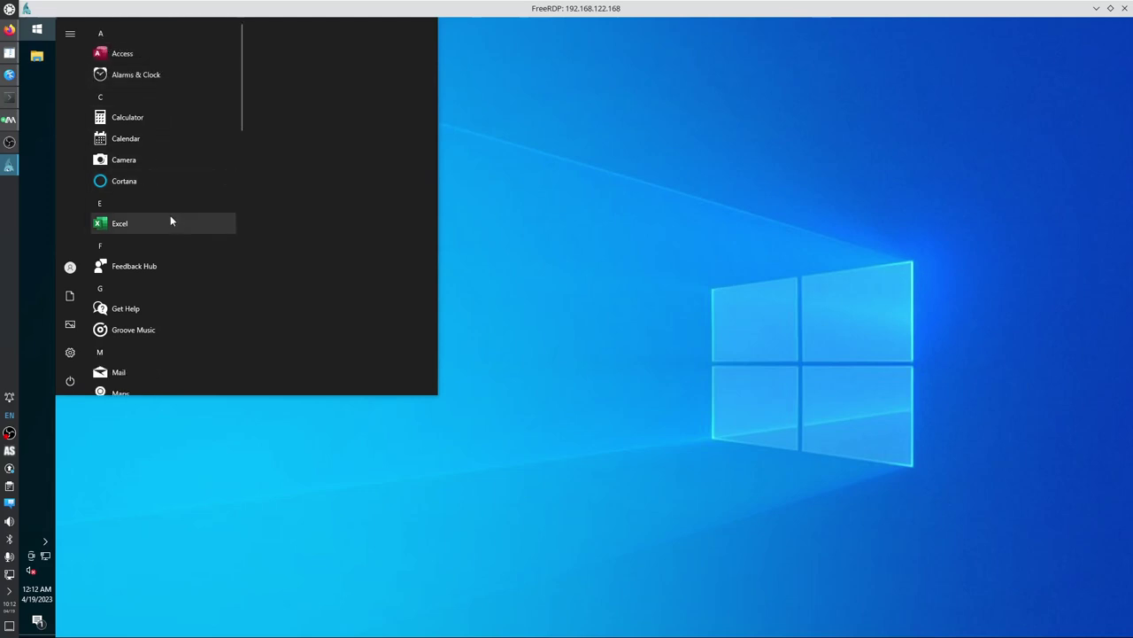
left_click(37, 31)
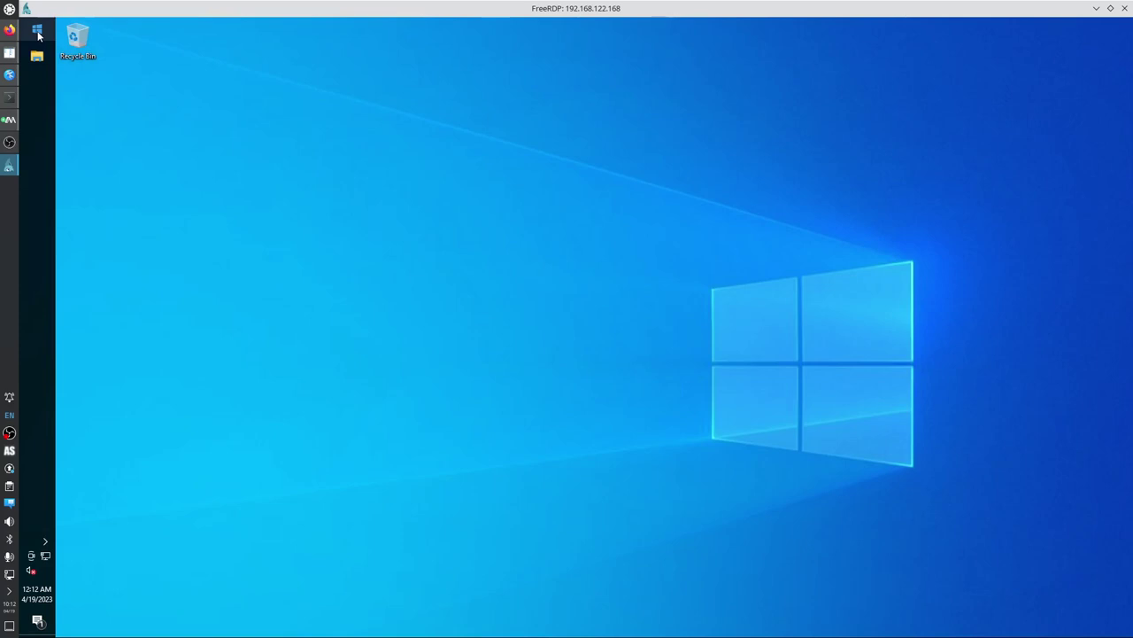
Search Start for 'adva' and launch Windows Defender Firewall with Advanced Security.
left_click(37, 31)
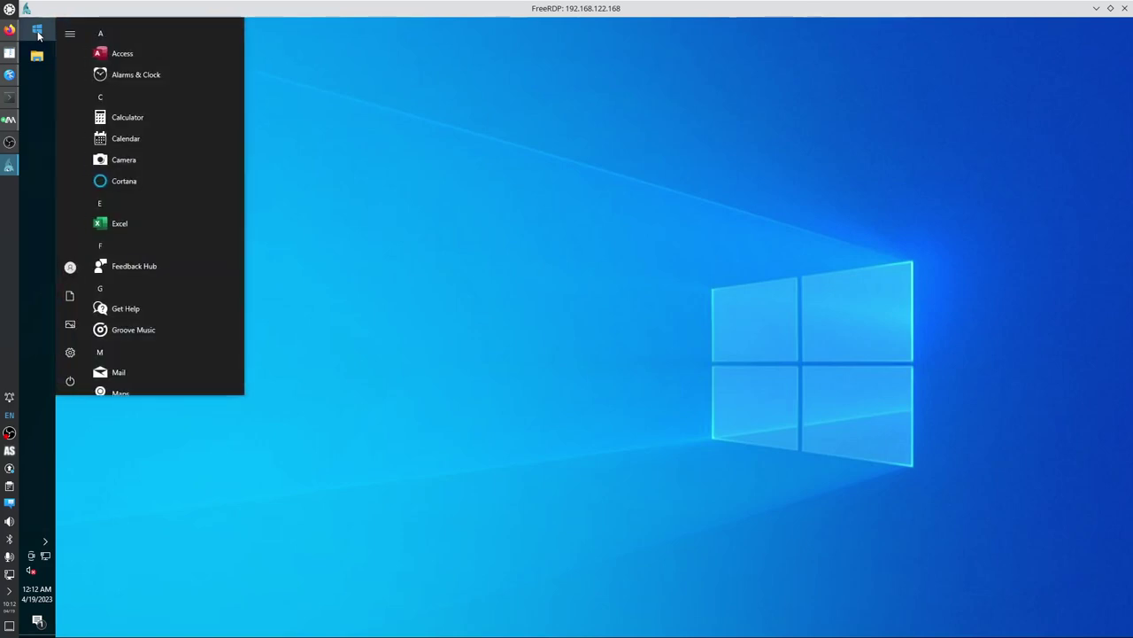
type("adva")
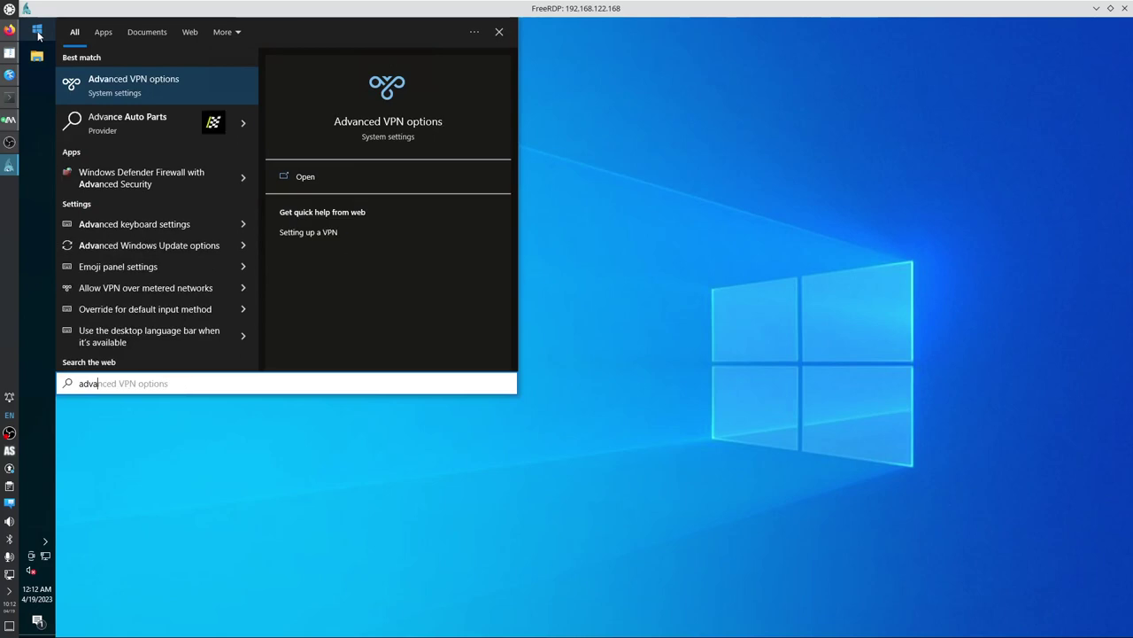
key("Down")
key("Down")
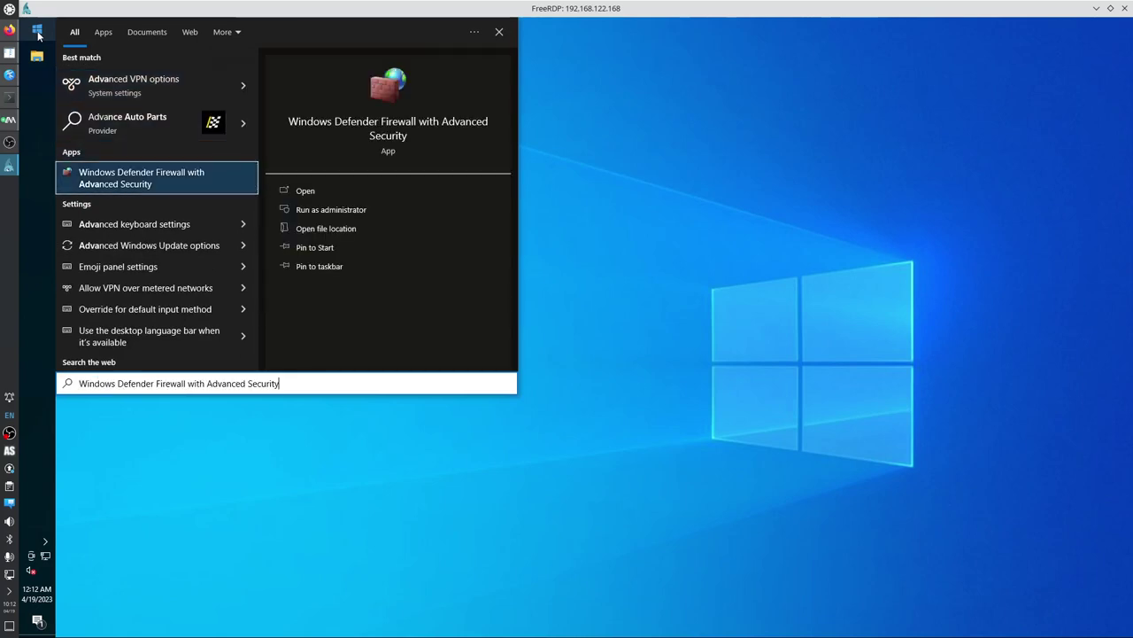
key("Return")
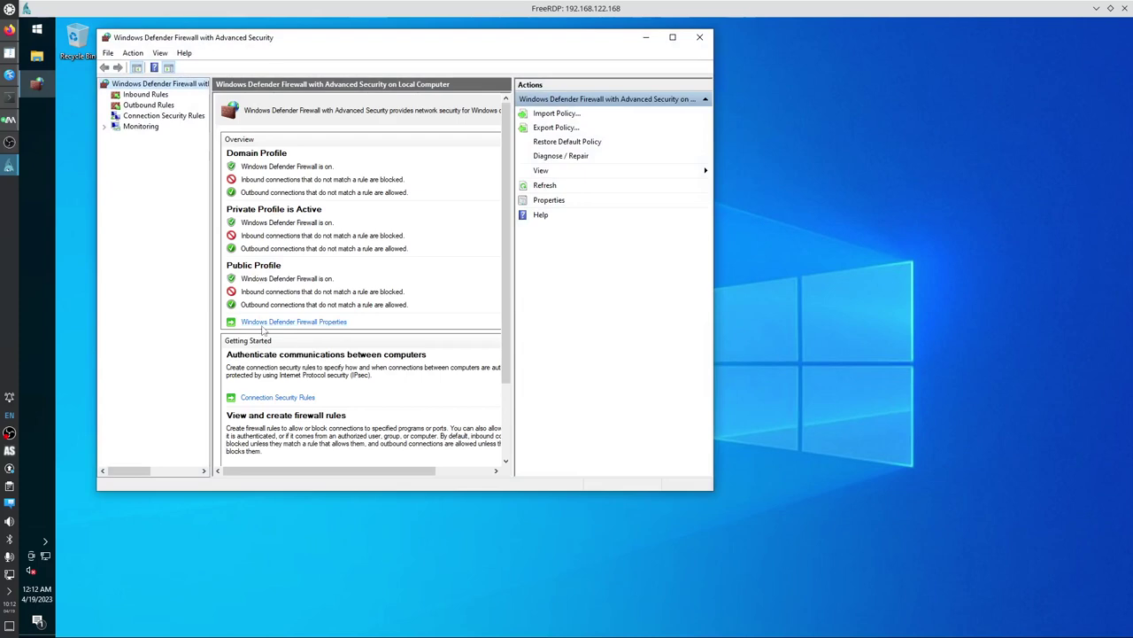
Set Firewall state to Off for the Domain, Private and Public profiles, apply, and close.
left_click(262, 323)
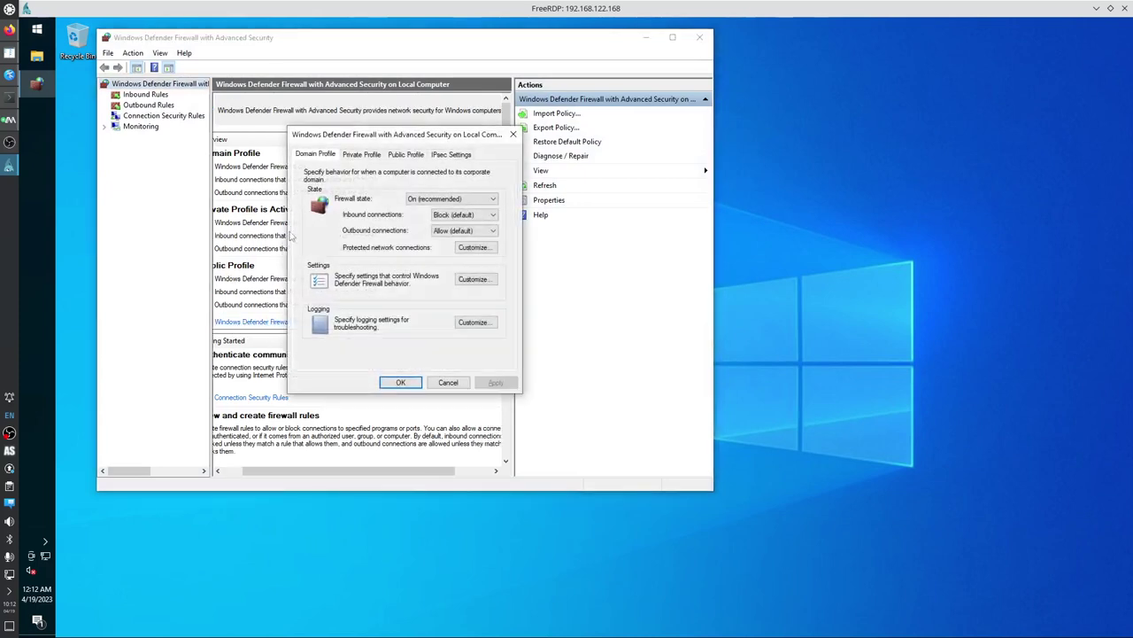
left_click(430, 217)
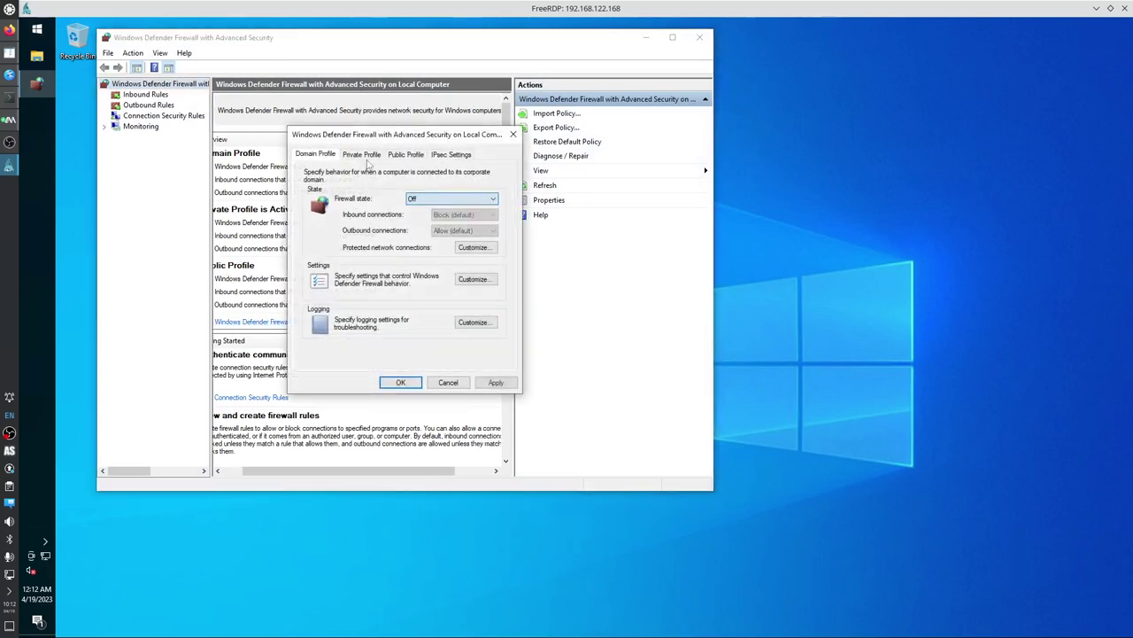
left_click(361, 154)
left_click(452, 198)
left_click(426, 217)
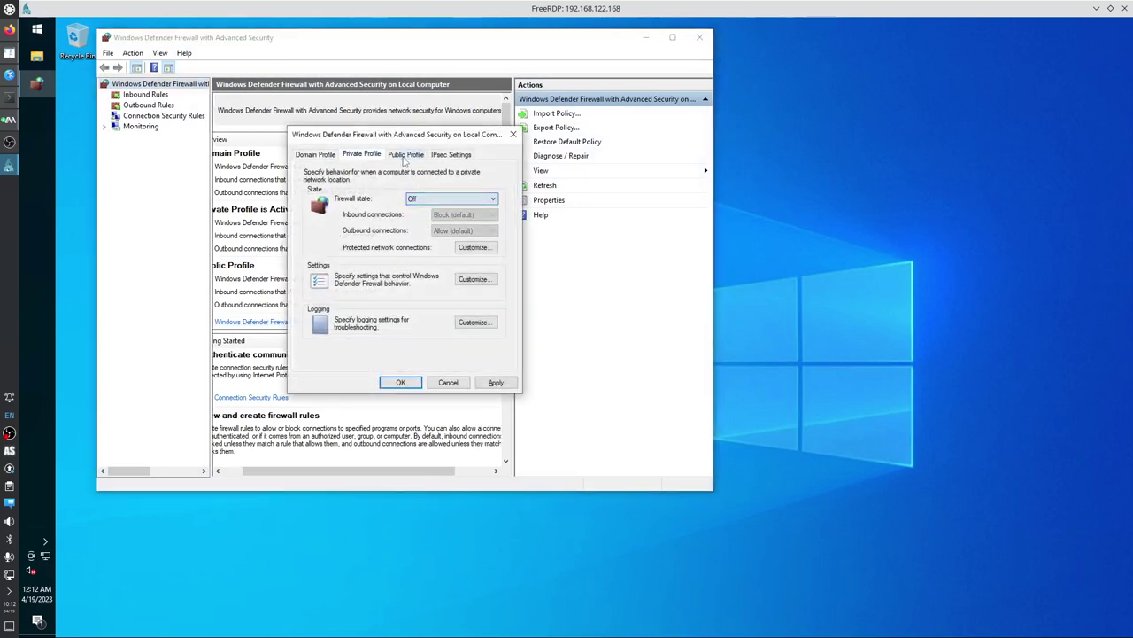
left_click(406, 154)
left_click(452, 198)
left_click(434, 217)
left_click(496, 381)
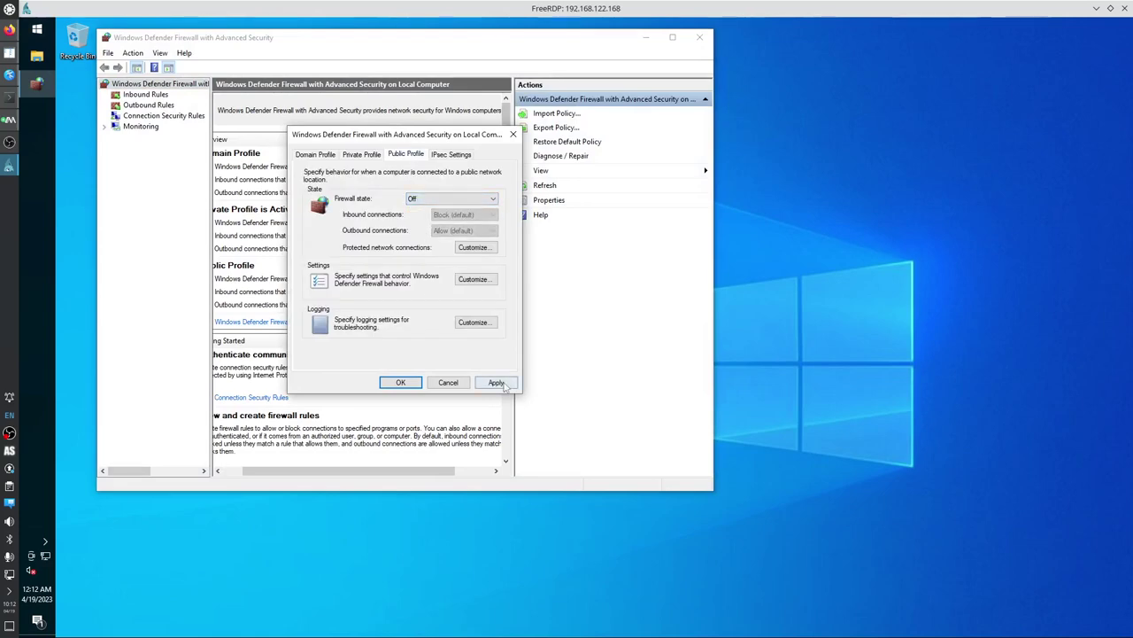
left_click(400, 382)
left_click(698, 38)
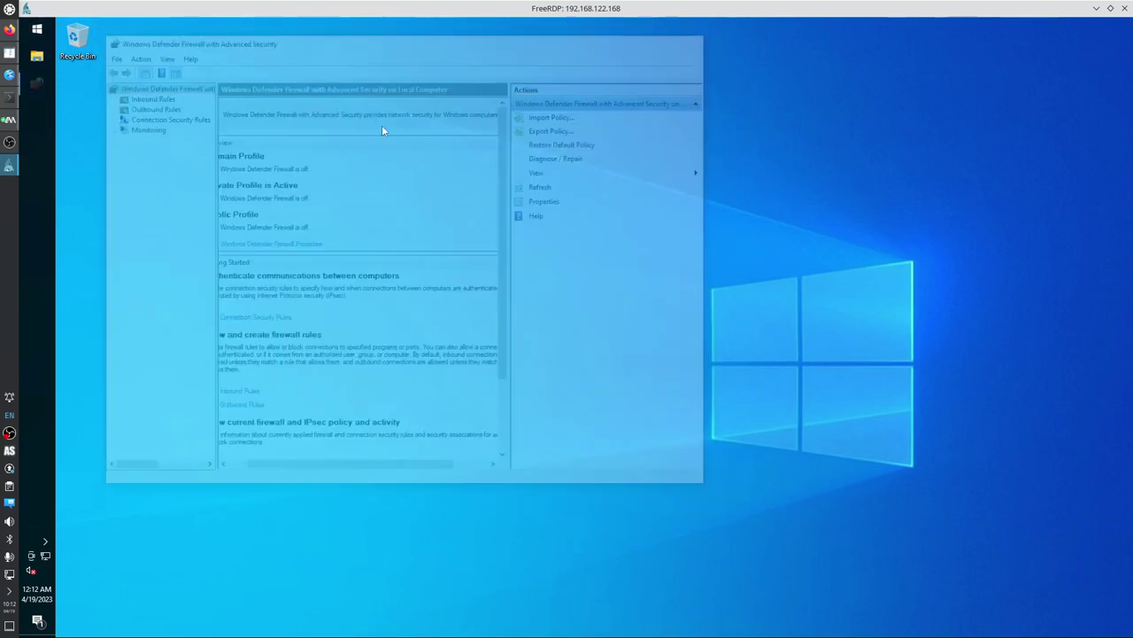
left_click(39, 32)
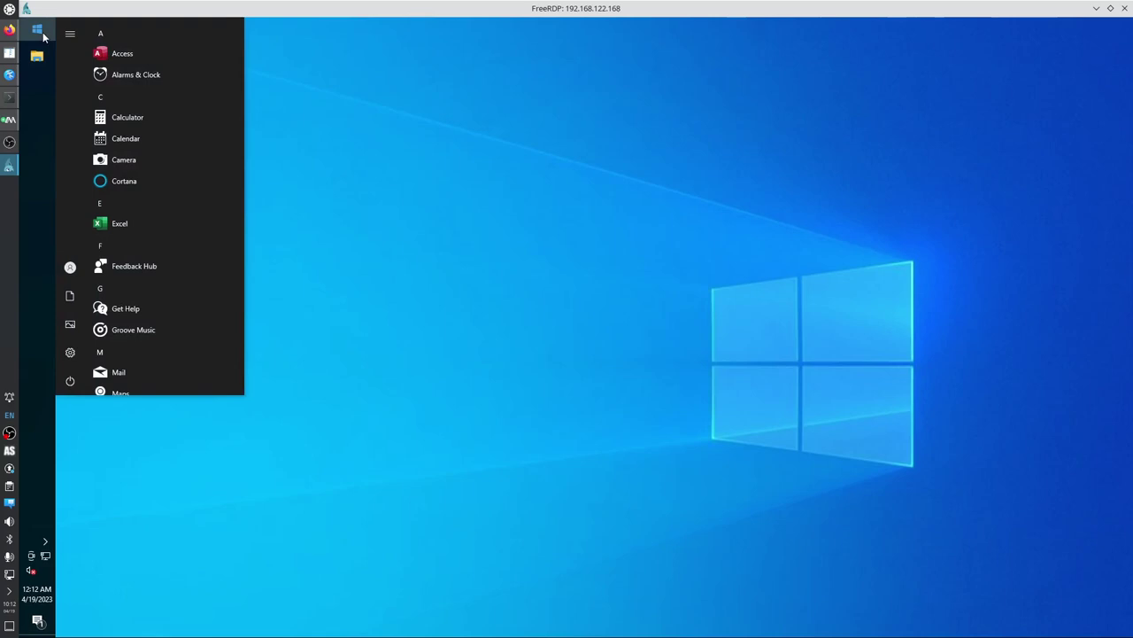
Launch Edit group policy and expand Administrative Templates and Windows Components.
type("gro")
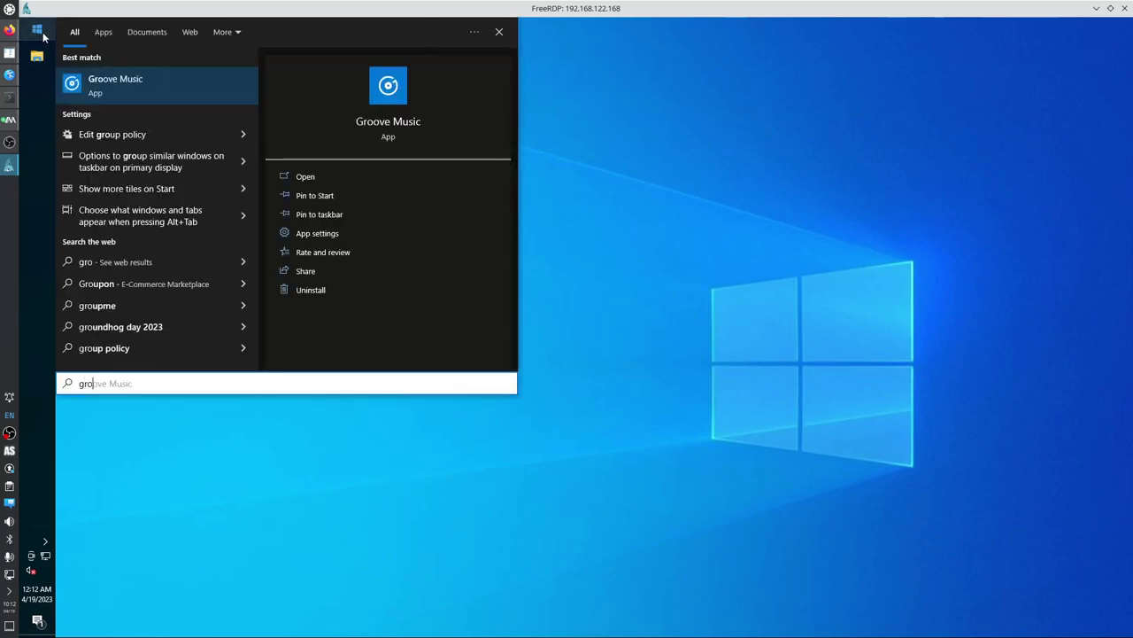
left_click(133, 136)
double_click(217, 205)
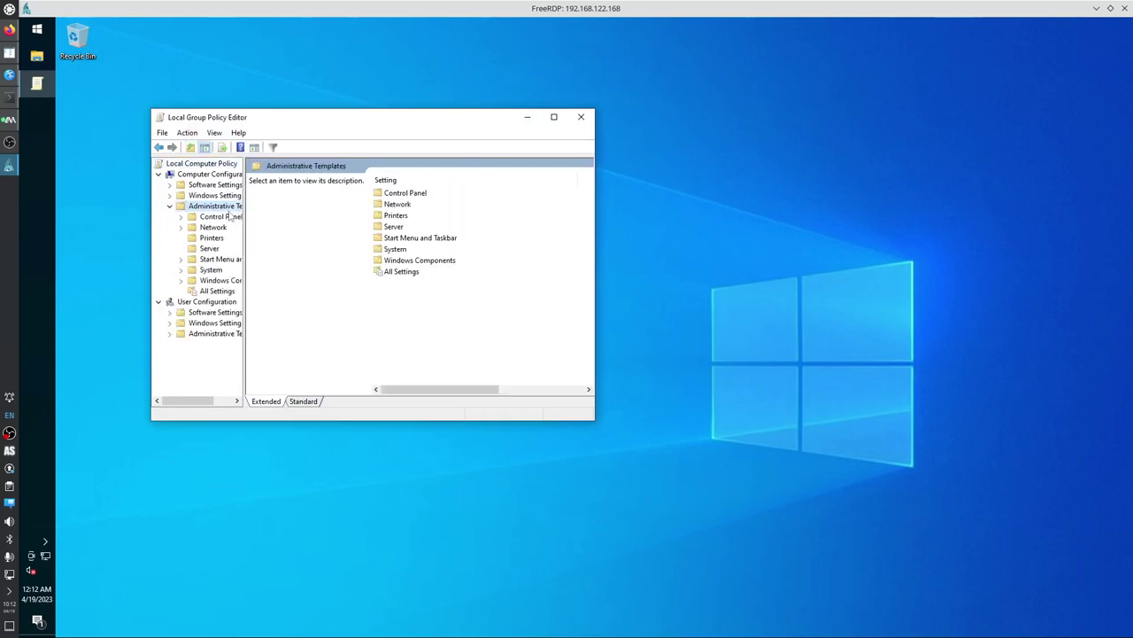
double_click(223, 282)
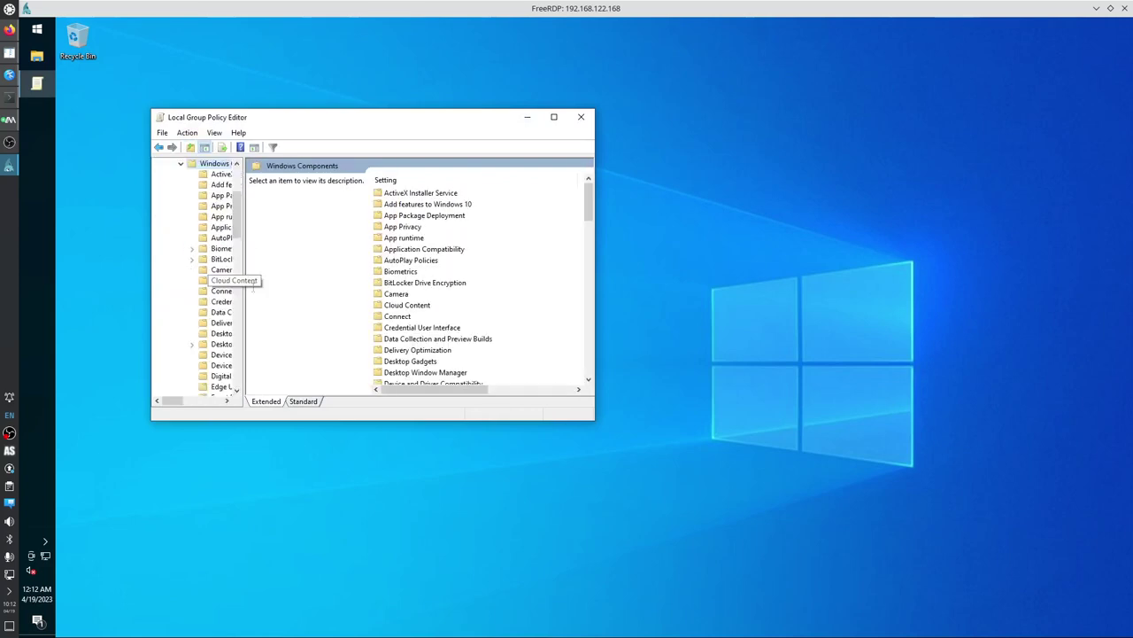
Open the Microsoft Defender Antivirus folder under Windows Components.
left_click(449, 339)
type("mi")
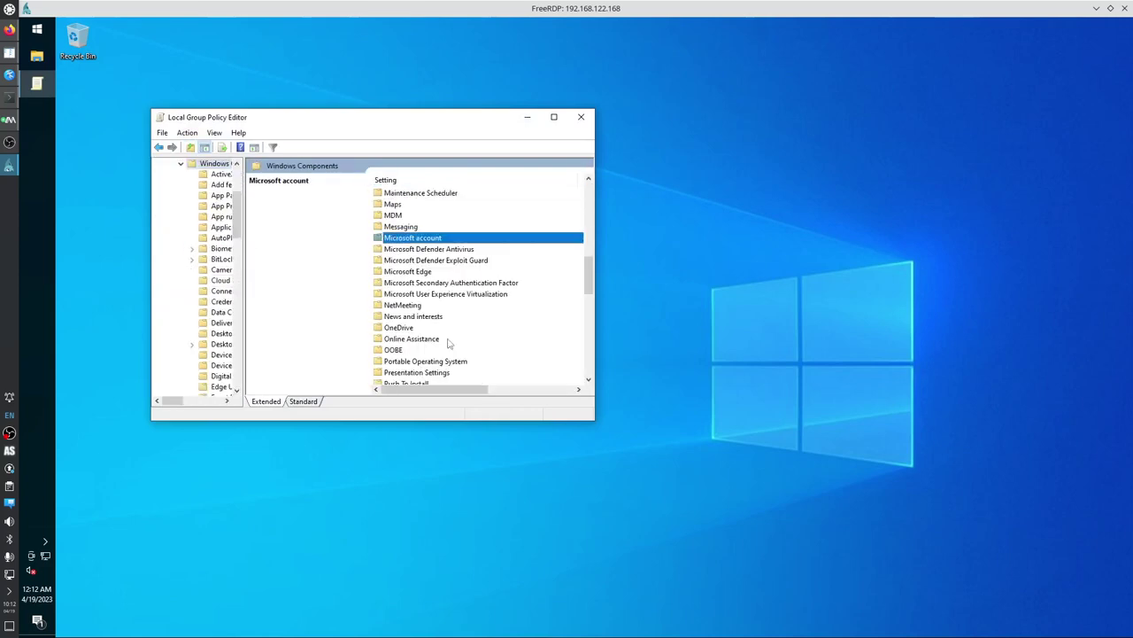
key("Down")
key("Return")
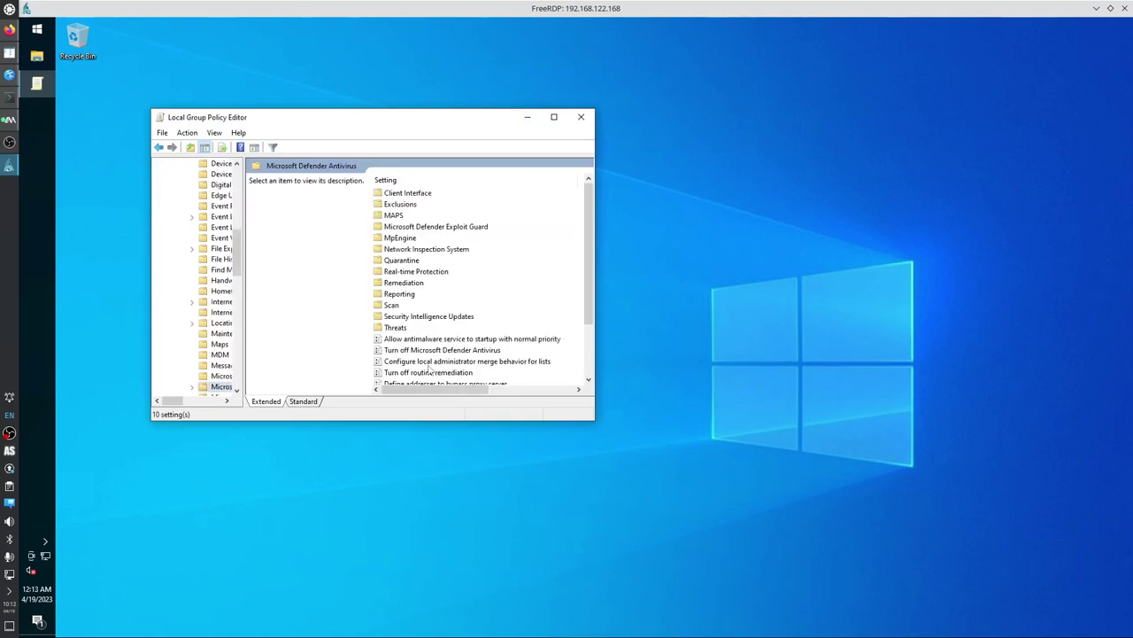
scroll(420, 378, "down", 1)
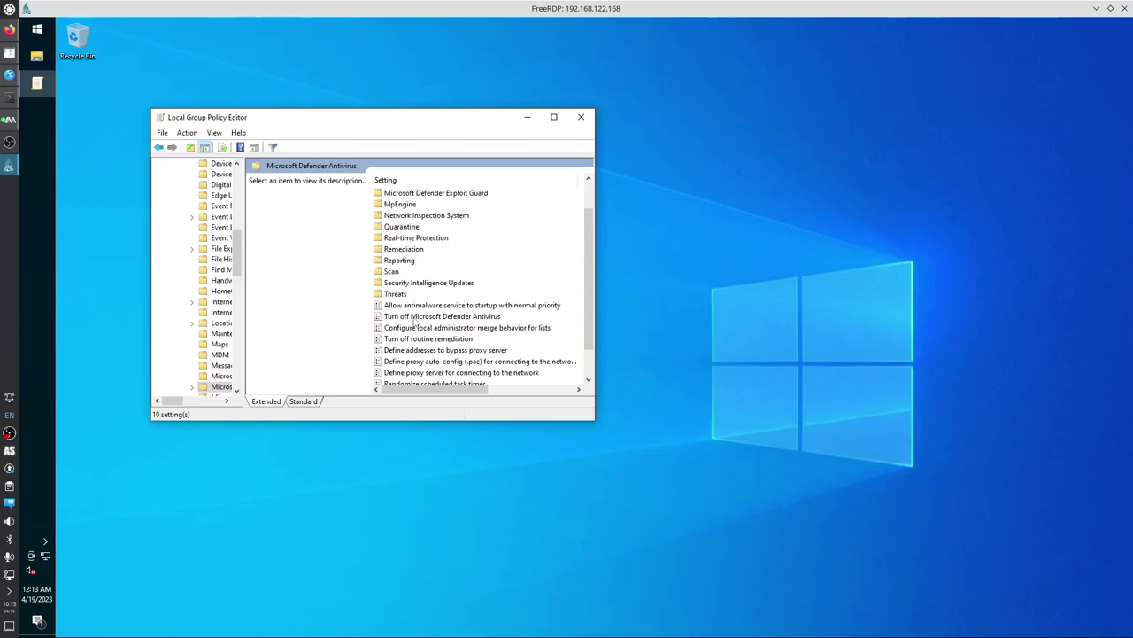
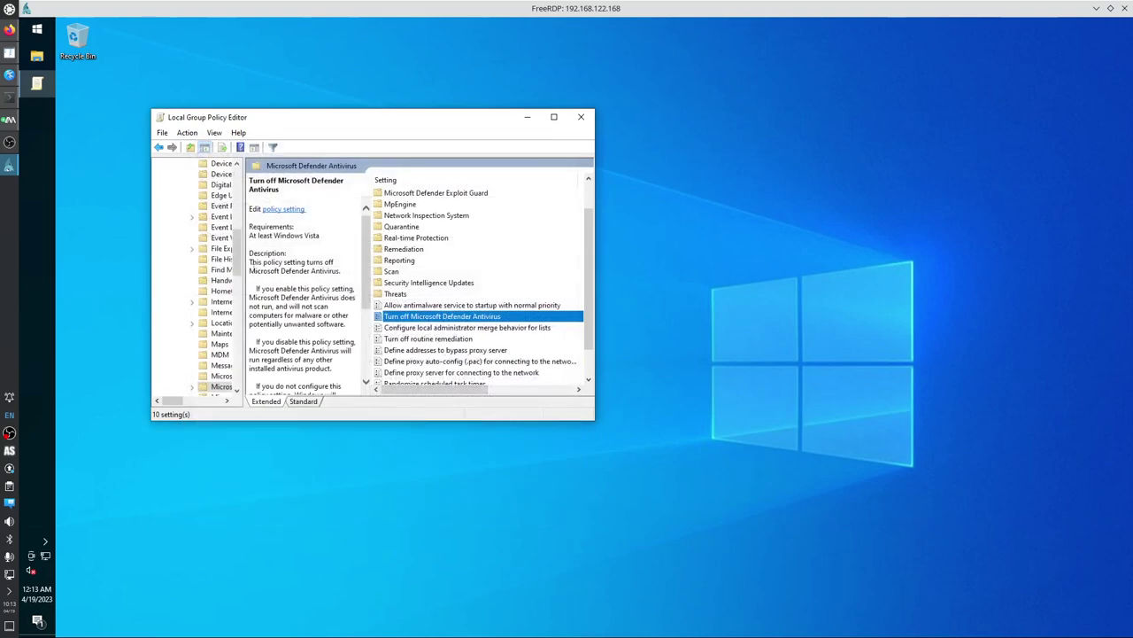
Widen the policy tree pane so Administrative Templates and Windows Components names show in full.
left_click_drag(248, 273, 326, 207)
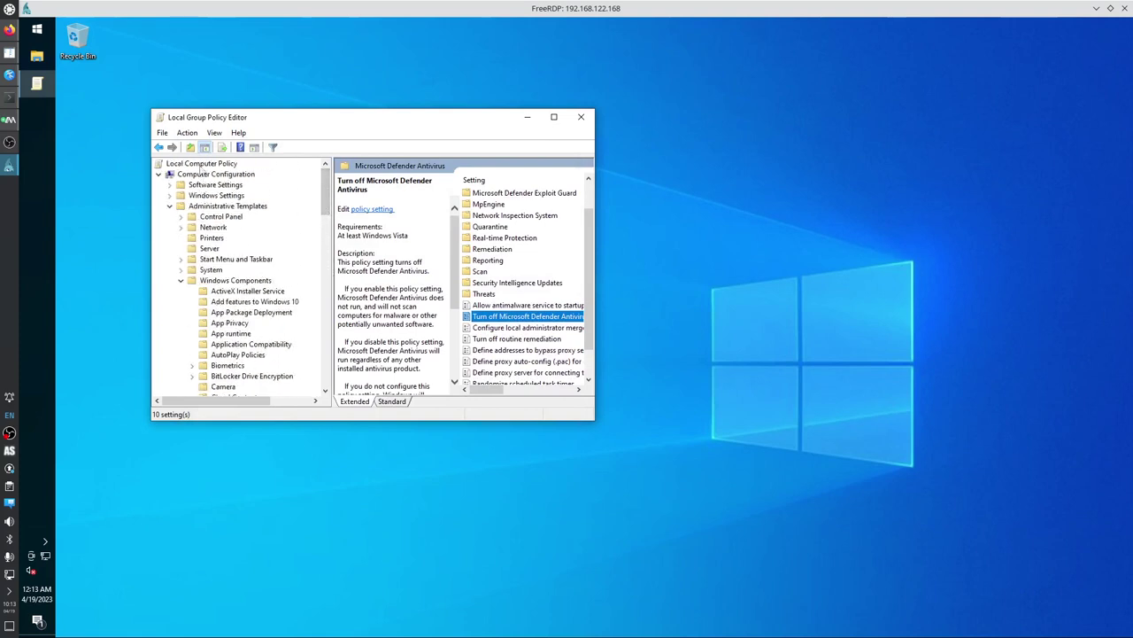
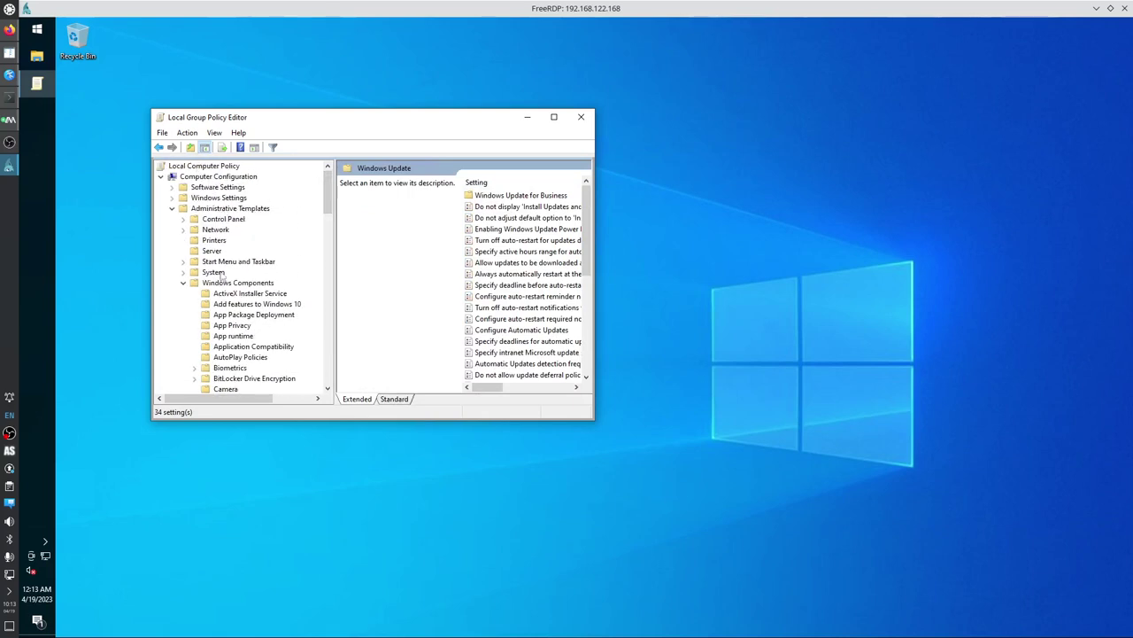
Set the Windows Update policy Configure Automatic Updates to Disabled and close Group Policy Editor.
left_click_drag(329, 204, 312, 373)
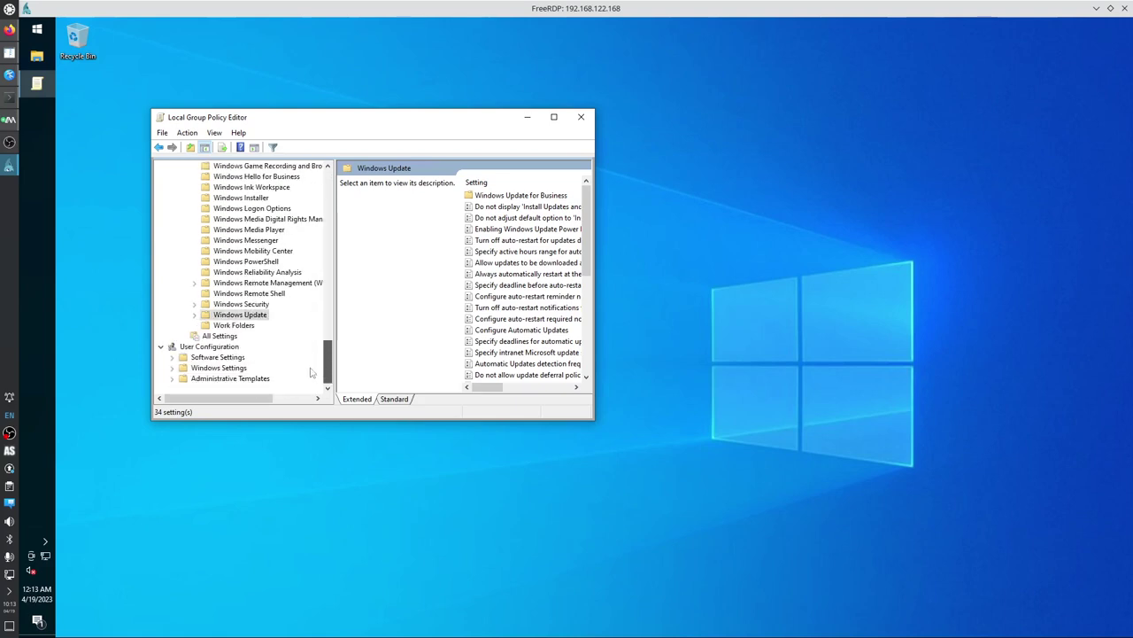
left_click(246, 316)
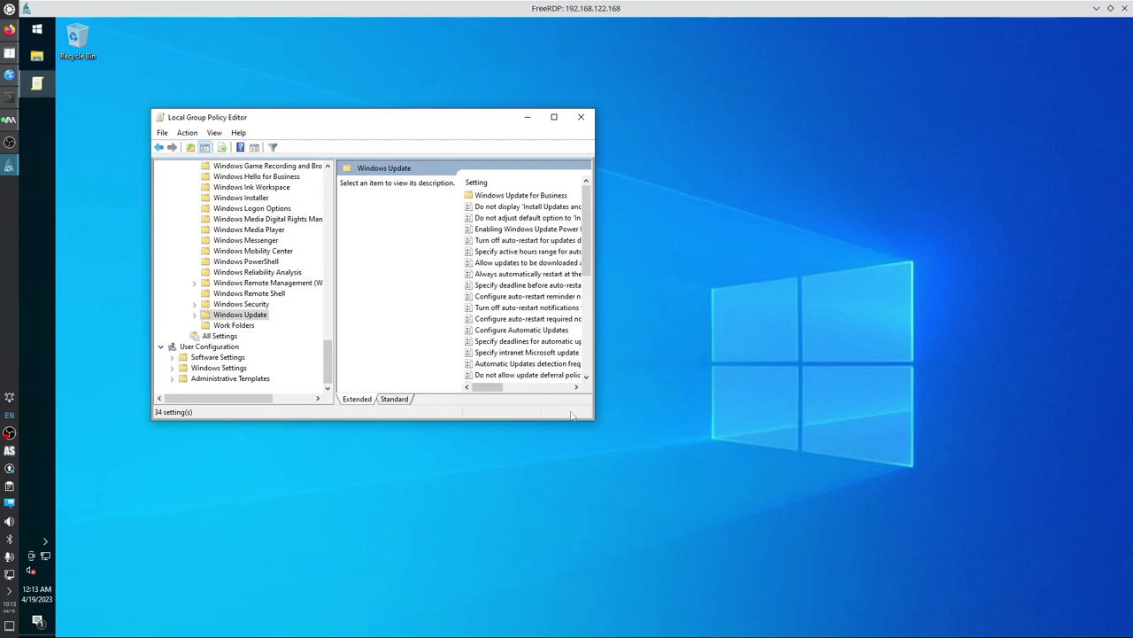
left_click_drag(594, 422, 787, 461)
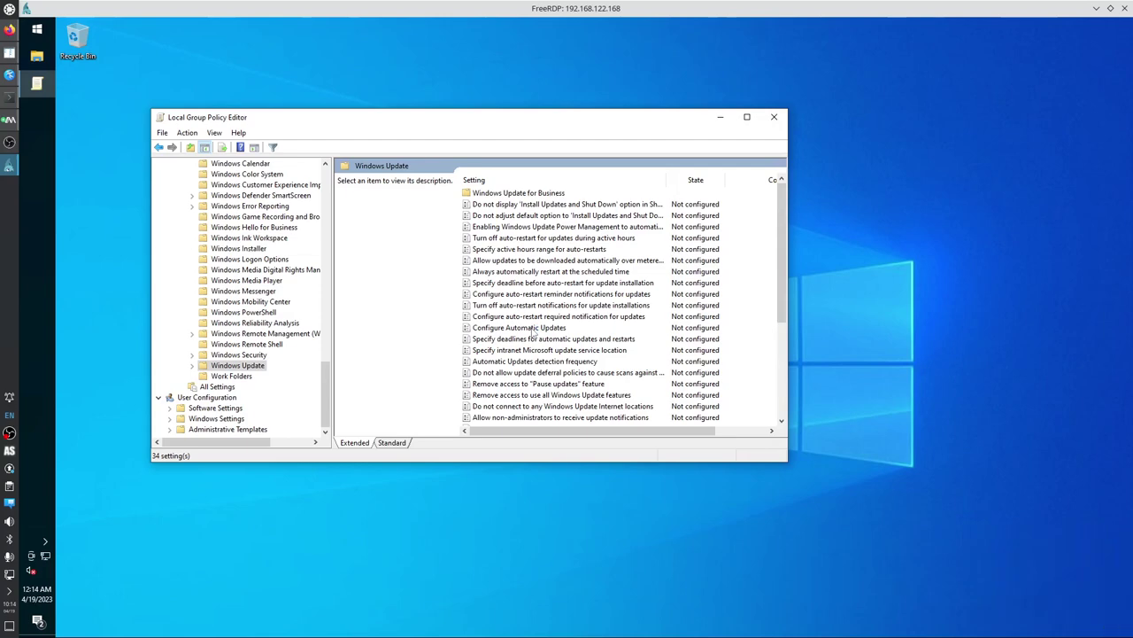
double_click(534, 332)
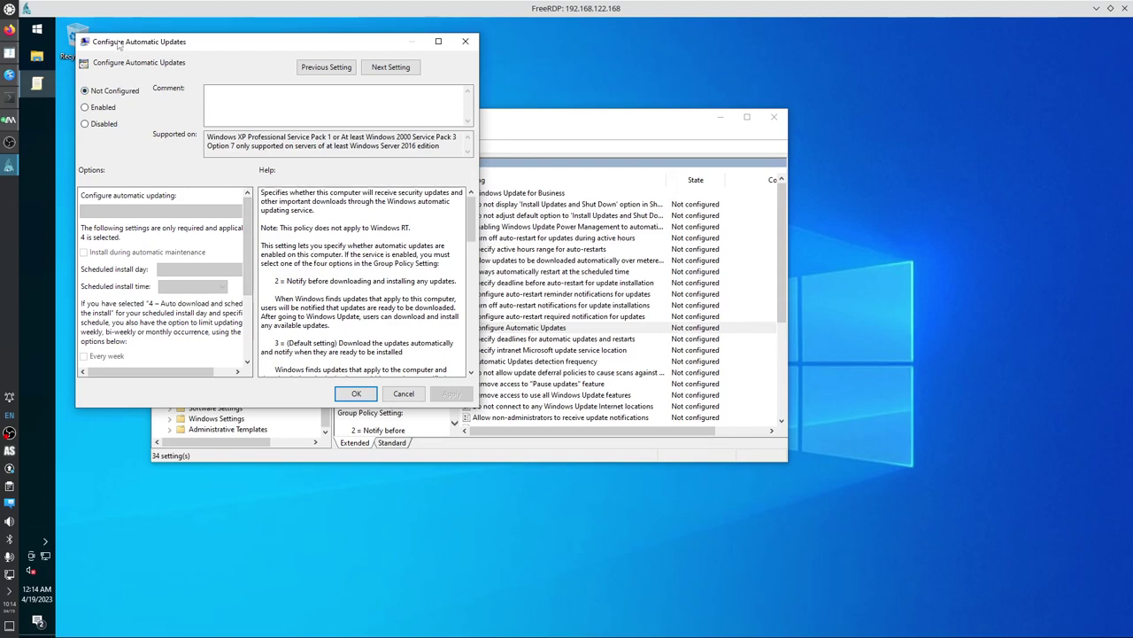
left_click(104, 125)
left_click(356, 394)
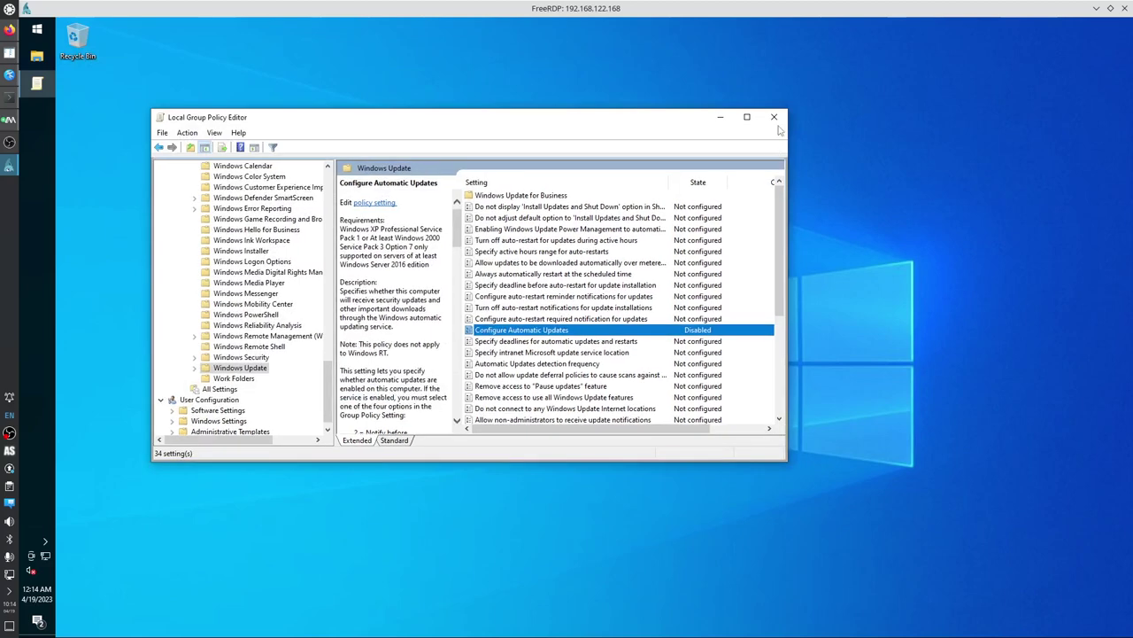
left_click(774, 117)
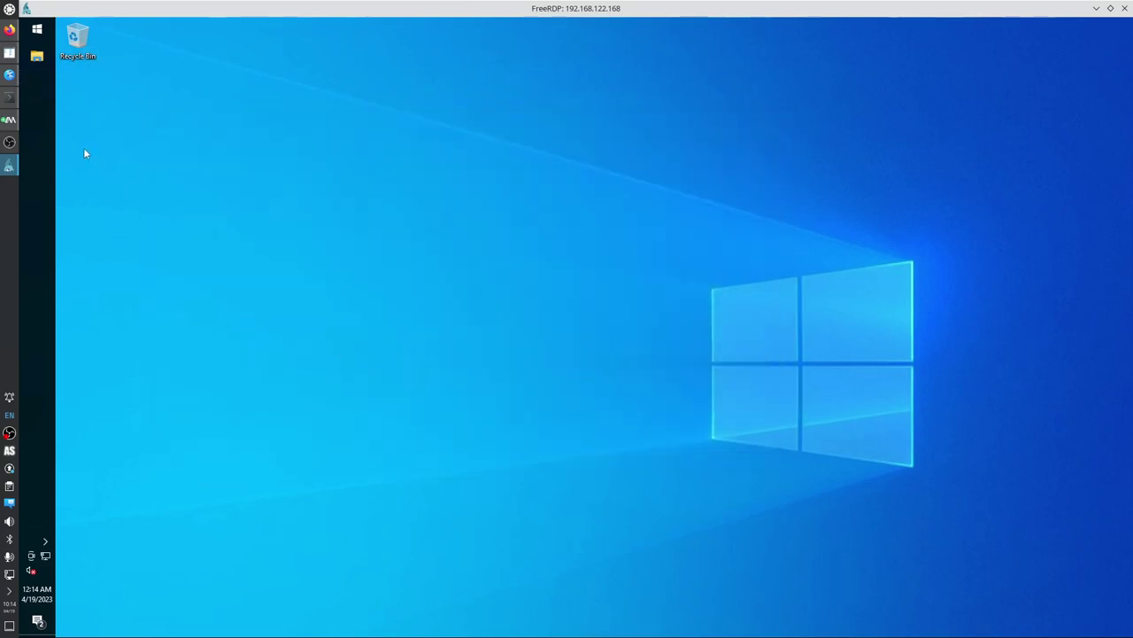
right_click(41, 119)
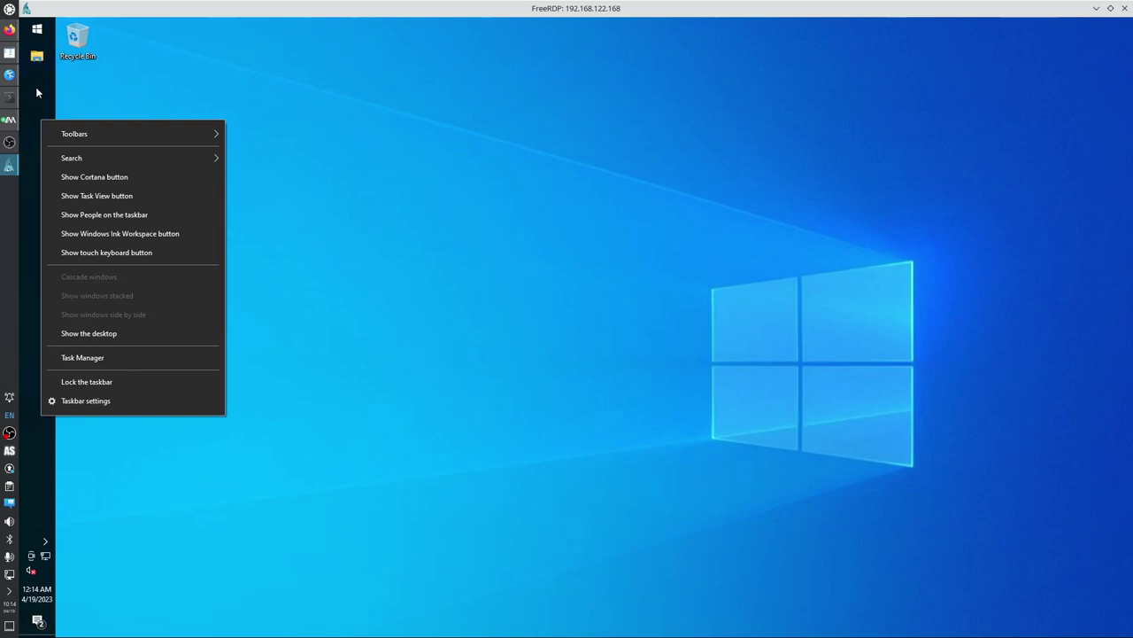
key("Escape")
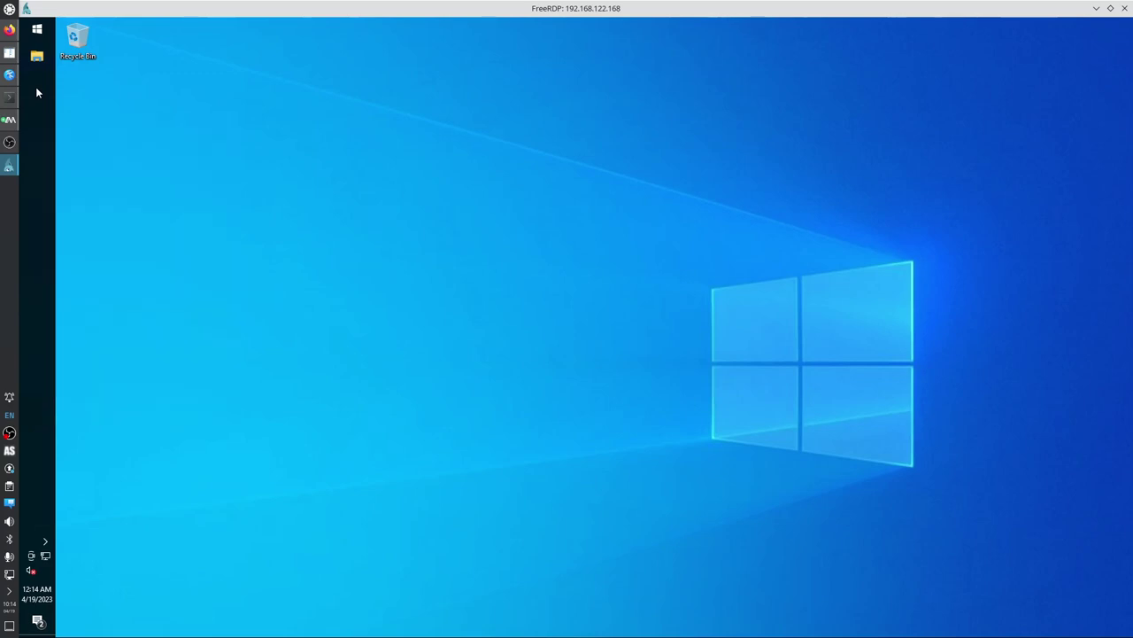
Open Network & Internet settings and go to the network adapter list.
right_click(46, 560)
left_click(123, 591)
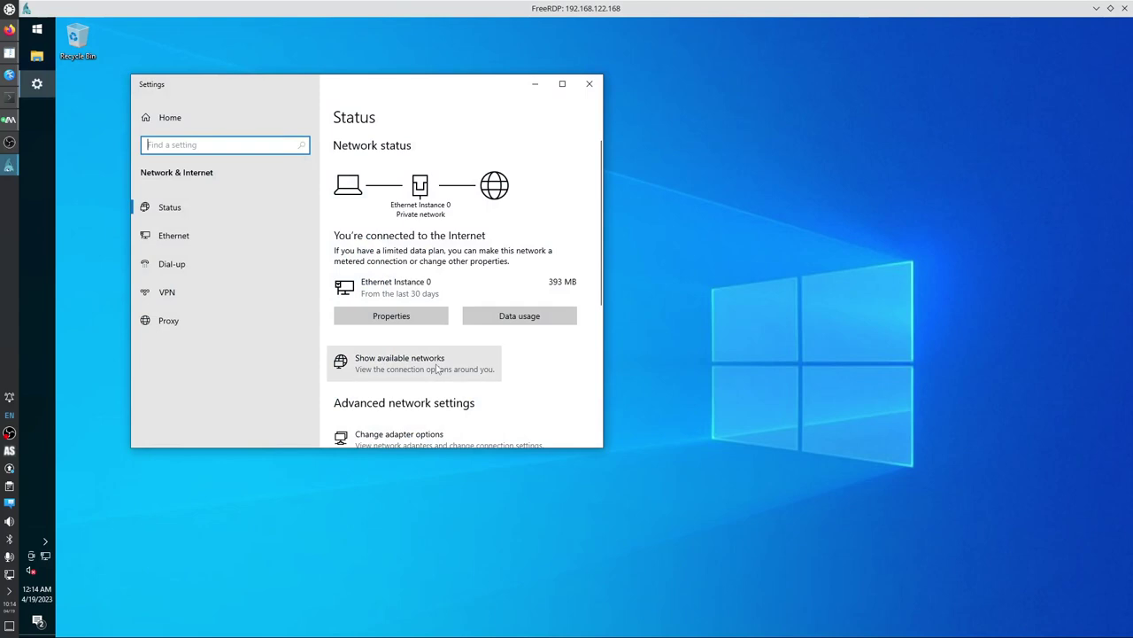
scroll(434, 366, "down", 3)
left_click(409, 335)
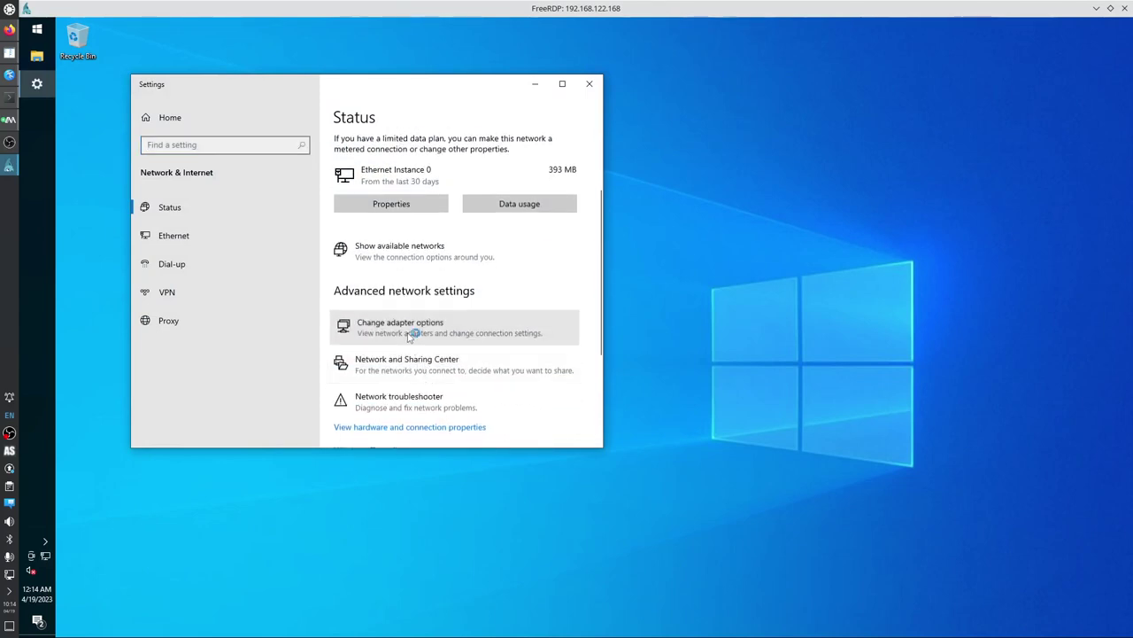
Uncheck TCP/IPv6 in Ethernet Instance 0 properties and close both network windows.
right_click(305, 229)
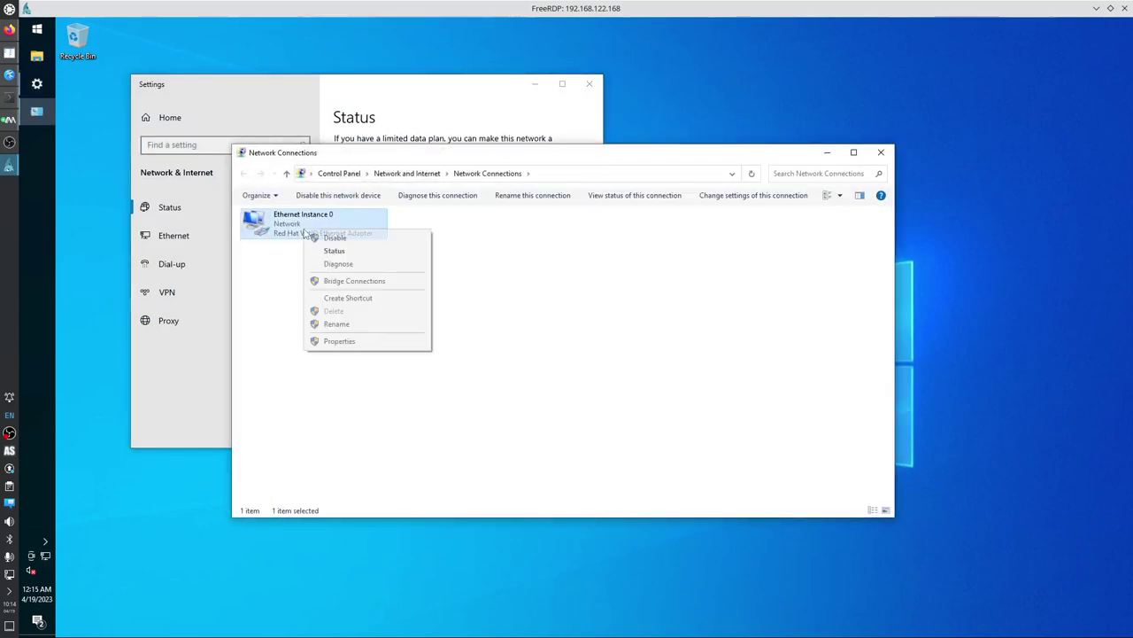
left_click(339, 340)
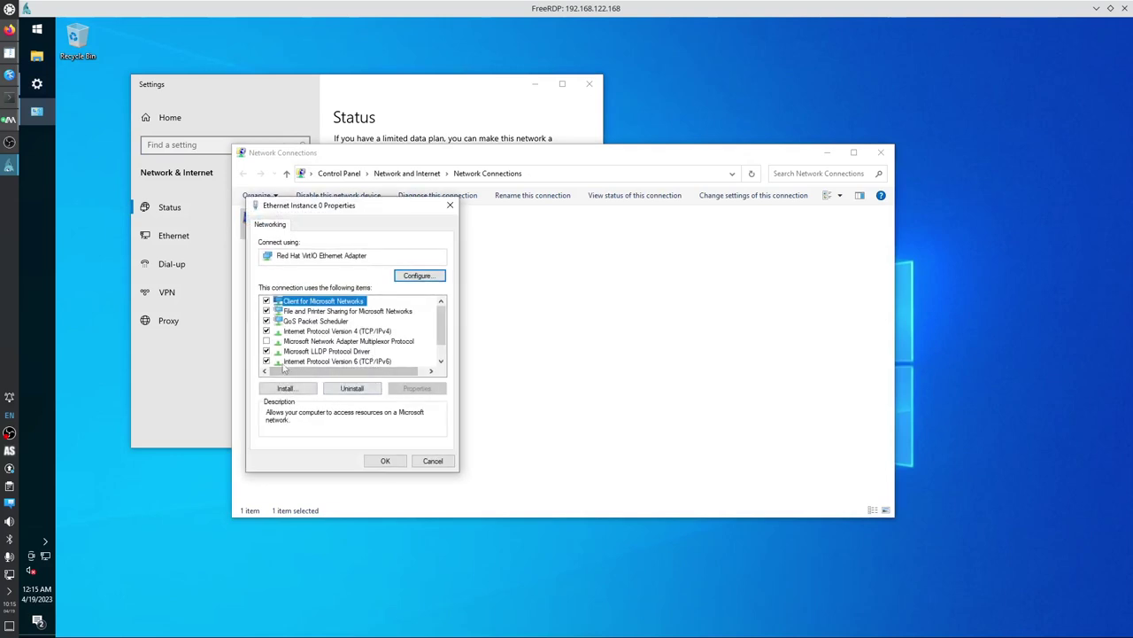
left_click(266, 362)
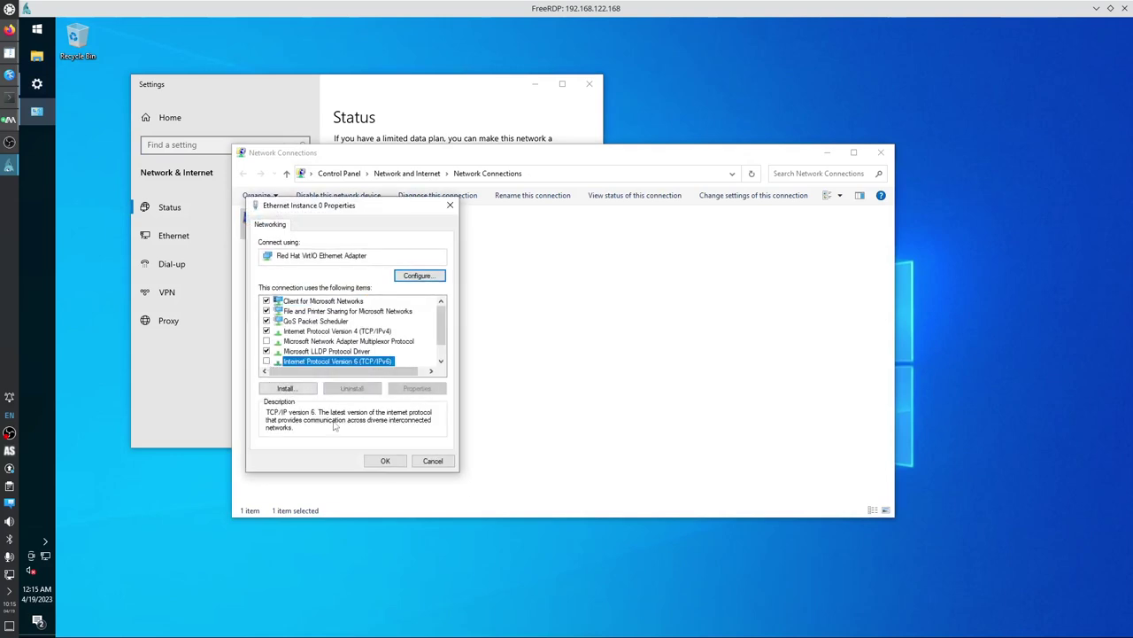
left_click(387, 462)
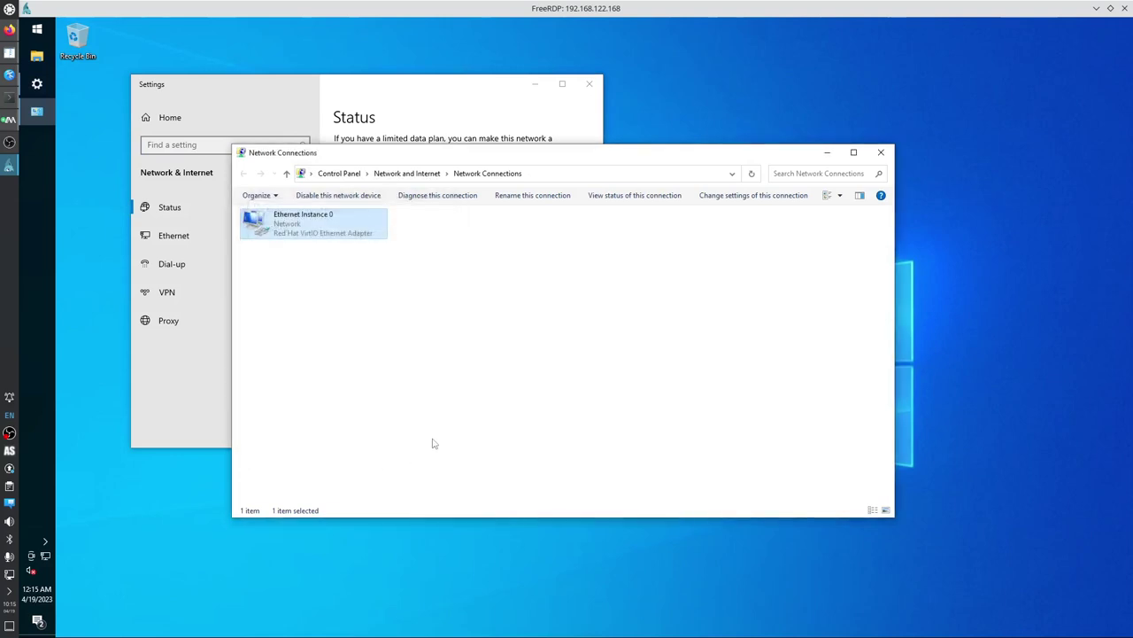
left_click(873, 158)
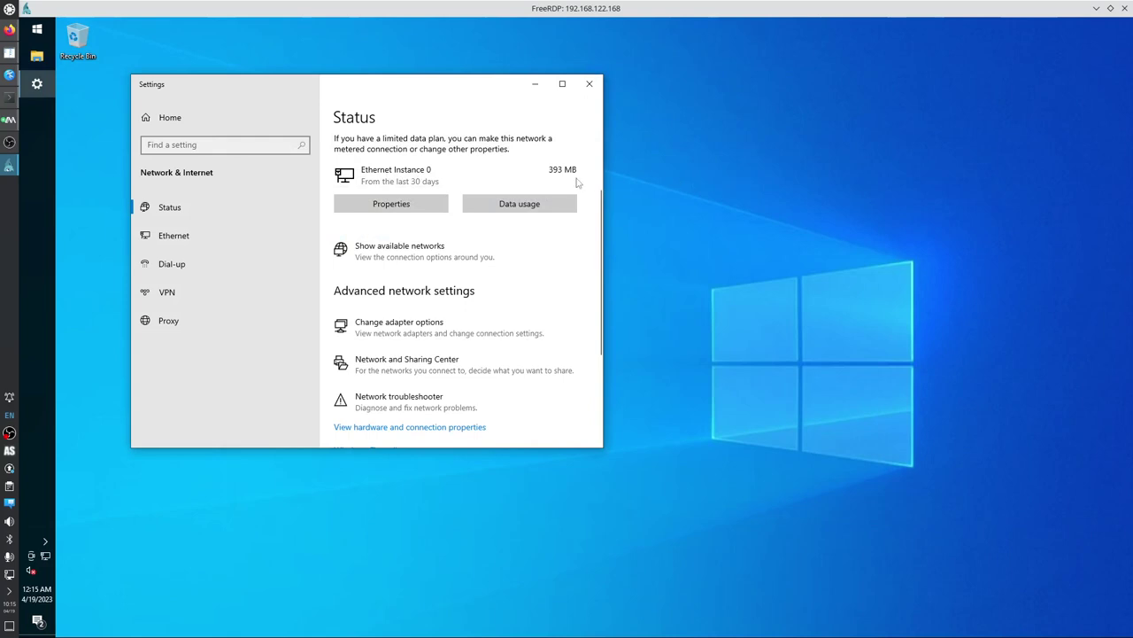
left_click(599, 87)
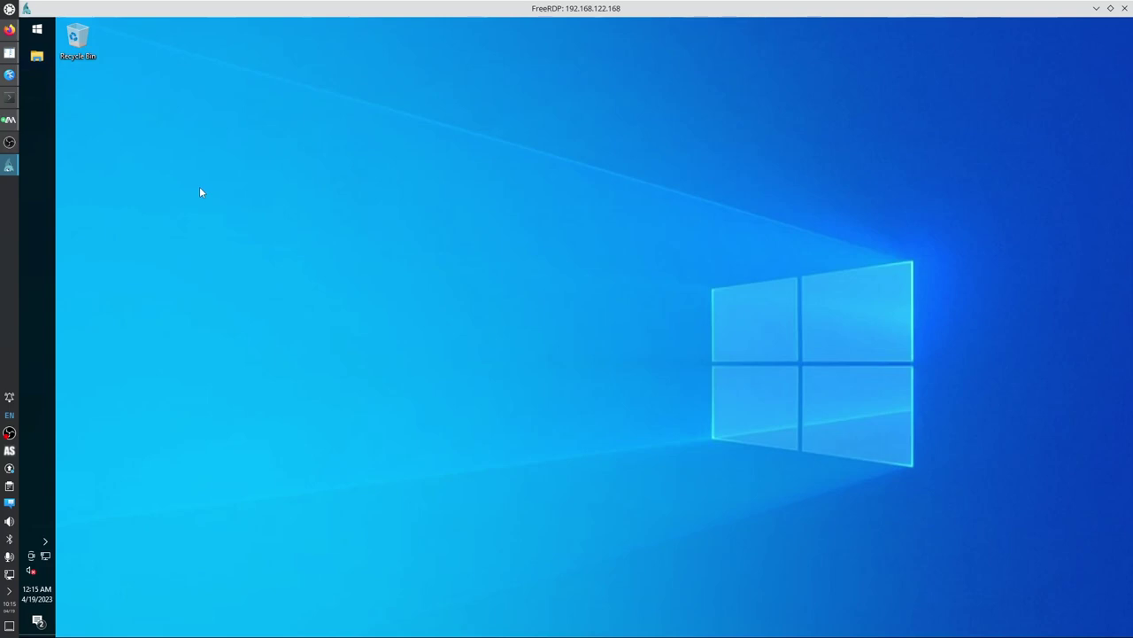
Tile the VM window on the left half and select the Windows-features-to-disable note in Kate.
left_click_drag(203, 8, 14, 215)
left_click(801, 186)
scroll(800, 181, "up", 1)
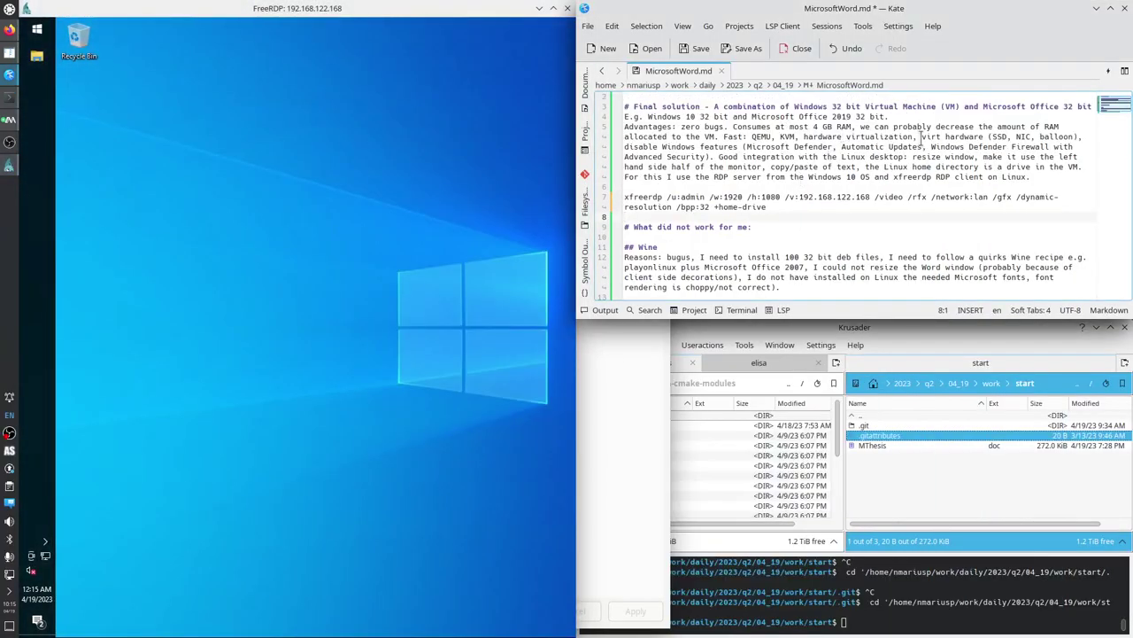
left_click_drag(943, 137, 1078, 134)
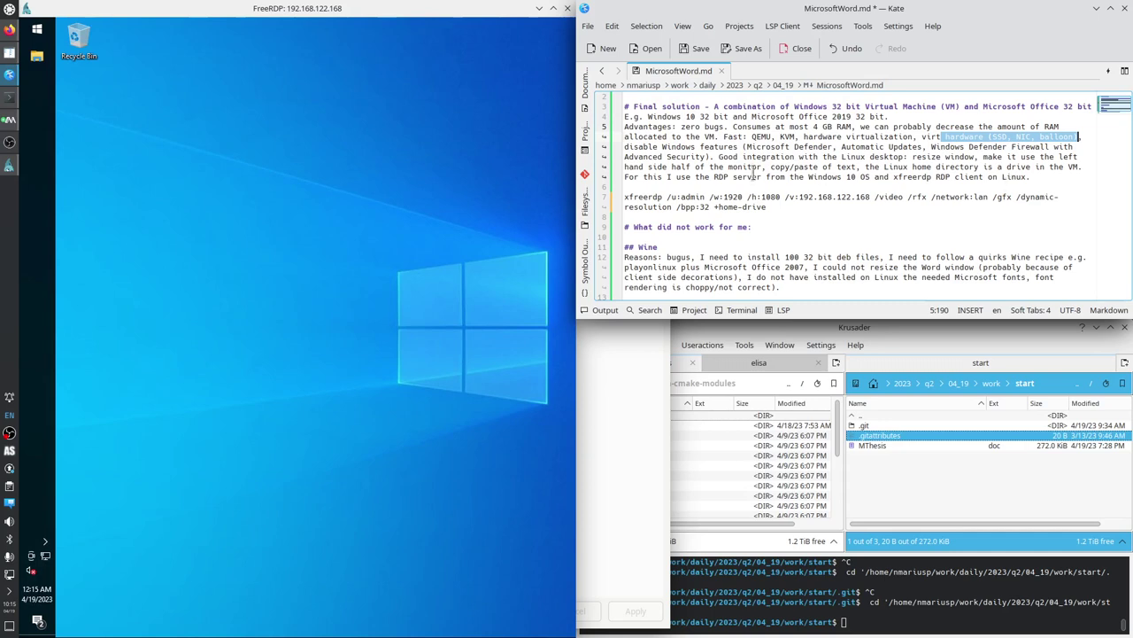
left_click_drag(671, 147, 708, 163)
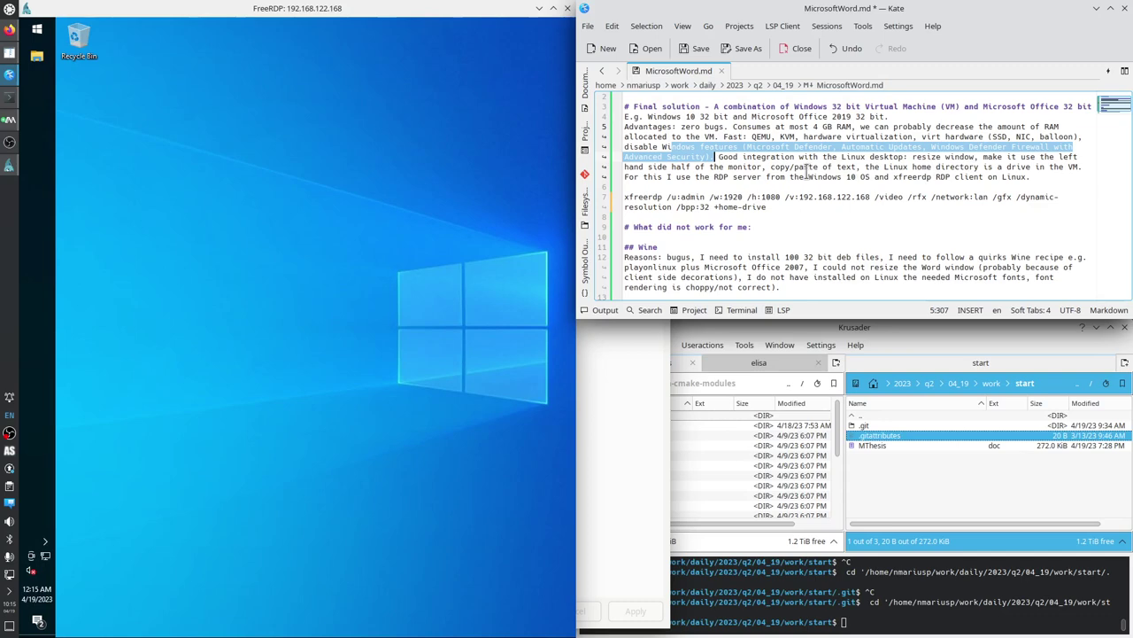
left_click(554, 8)
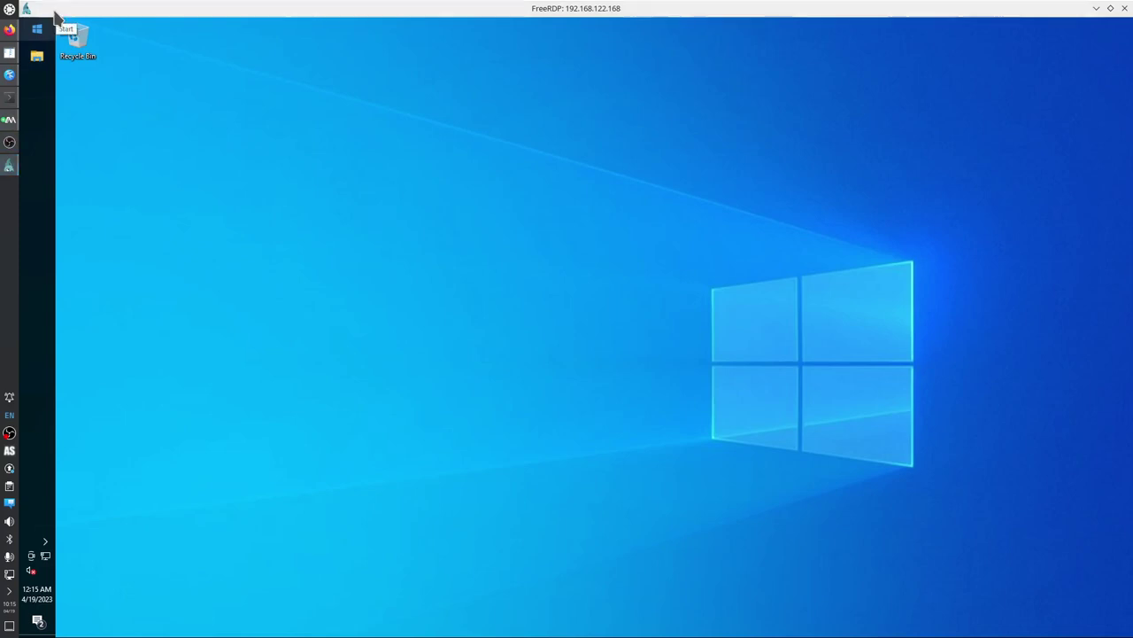
double_click(64, 11)
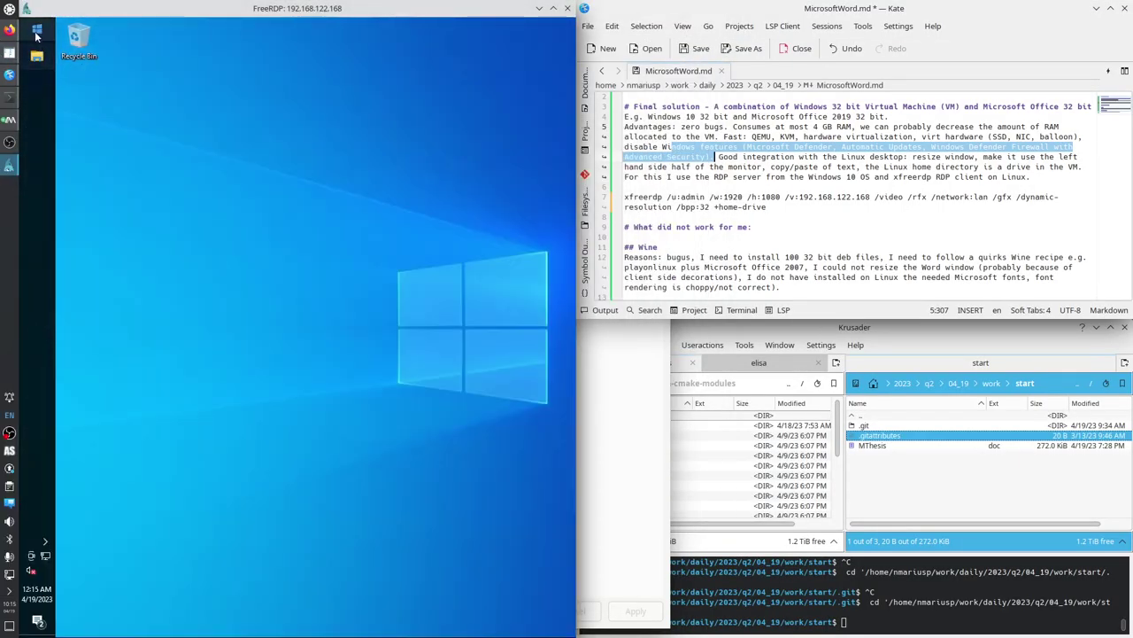
Search the Start menu for 'word', 'upda' and 'wo', dismissing each result list.
left_click(37, 31)
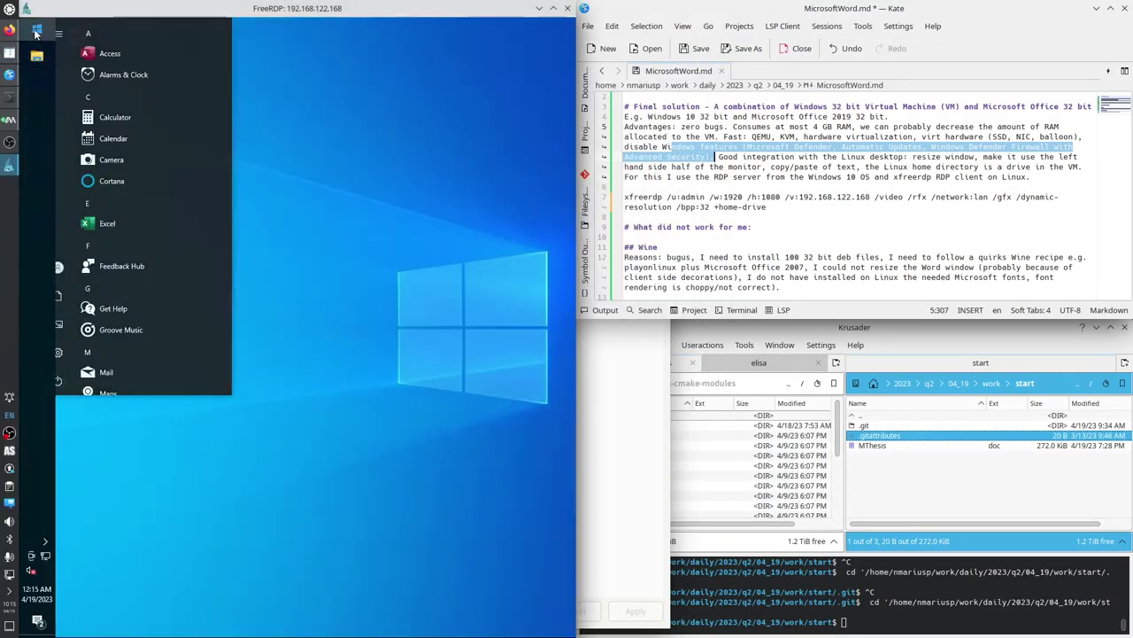
type("word")
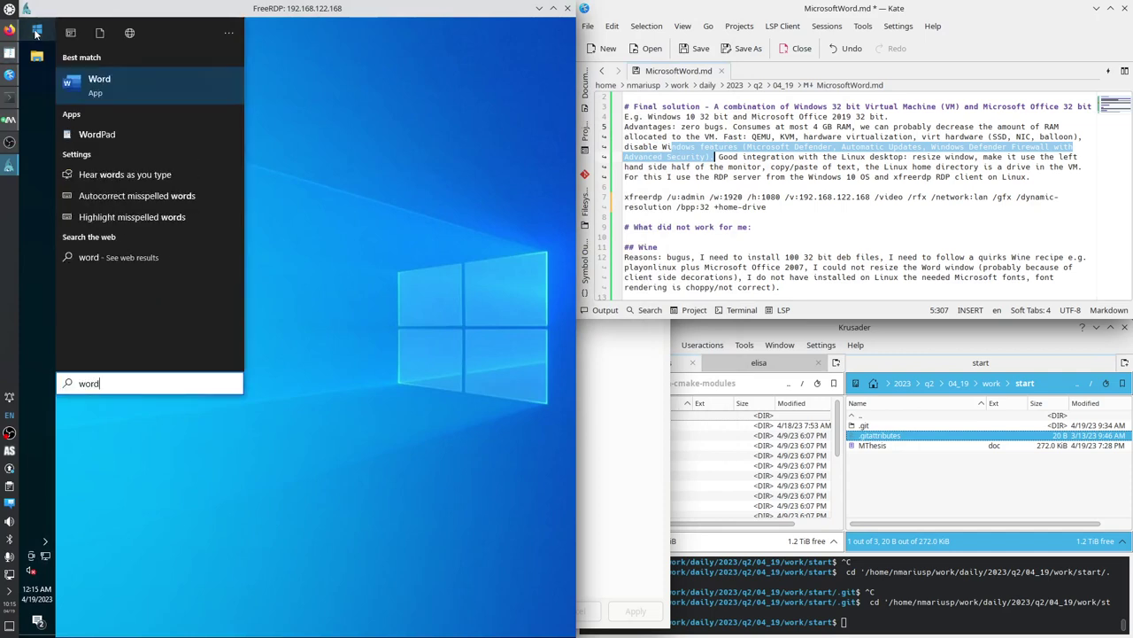
left_click(37, 33)
left_click(37, 32)
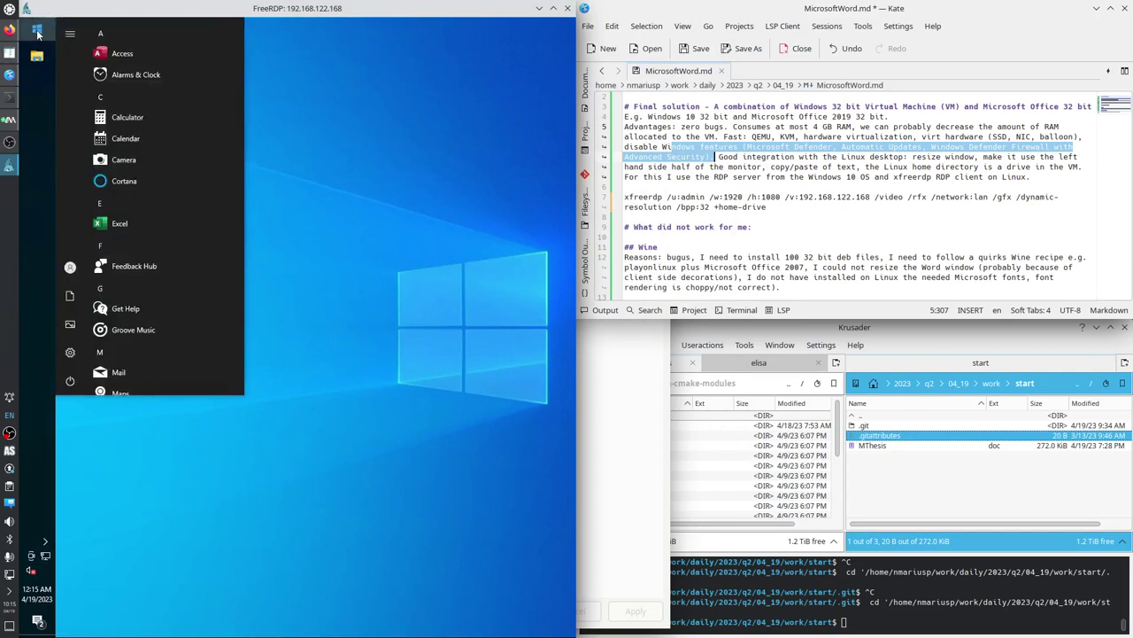
type("upda")
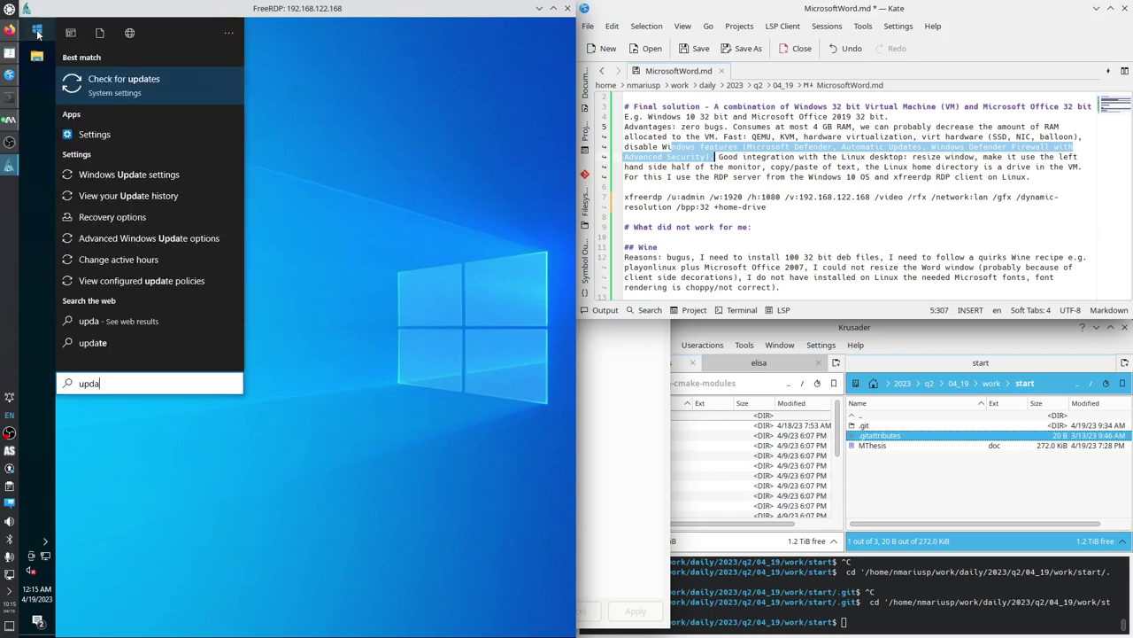
key("Return")
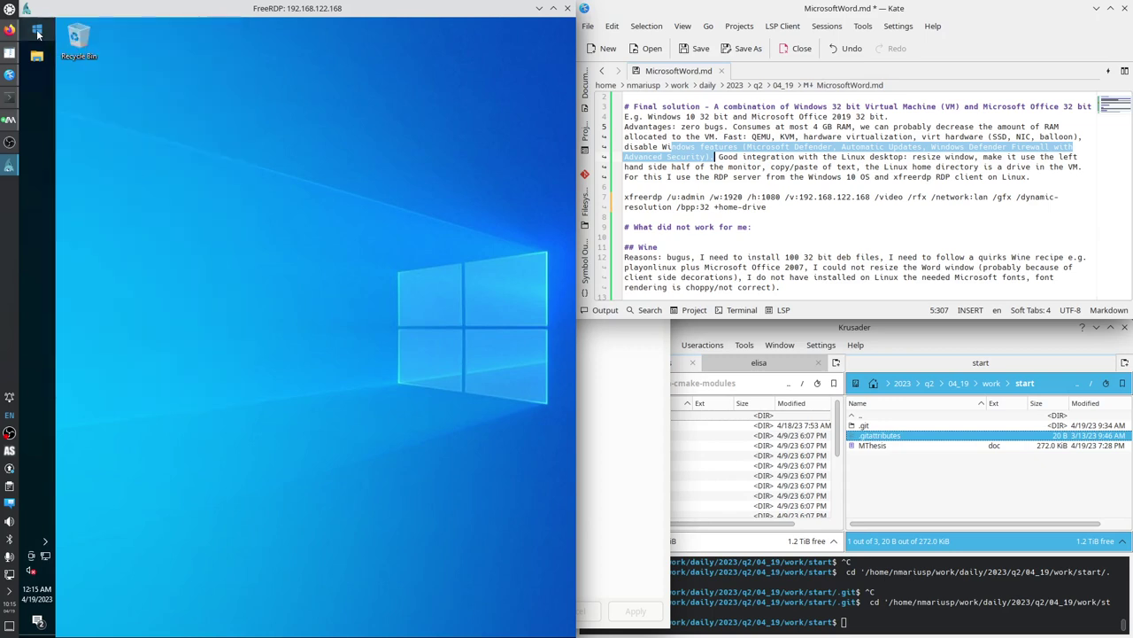
left_click(37, 33)
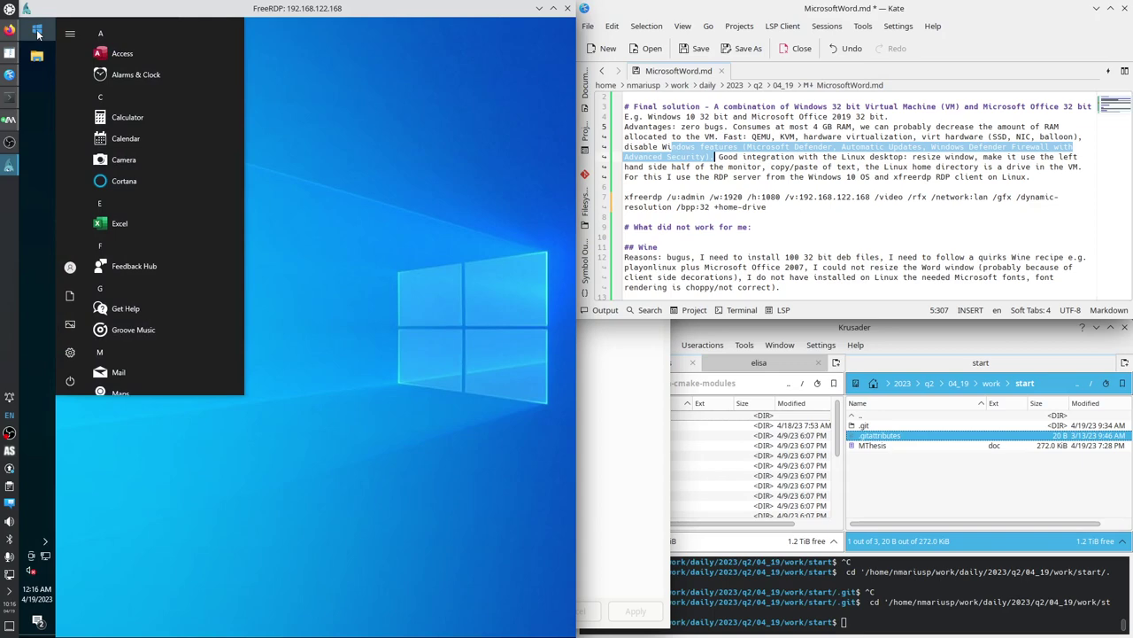
type("wo")
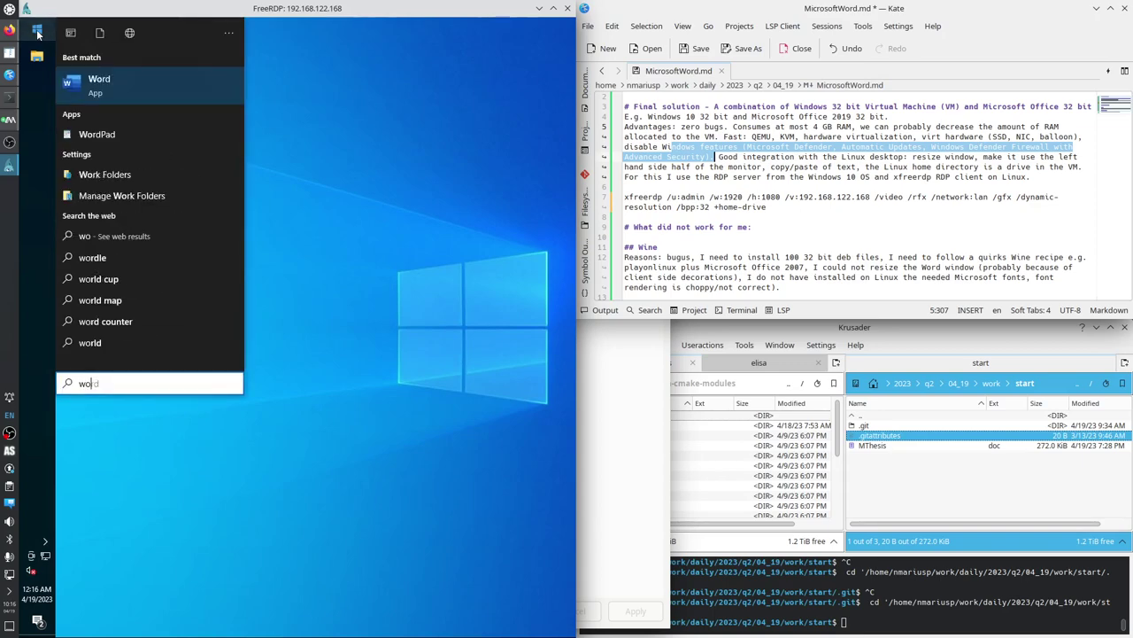
left_click(37, 32)
Open Apps & features and expand the Alarms & Clock and App Installer entries.
right_click(39, 32)
left_click(86, 32)
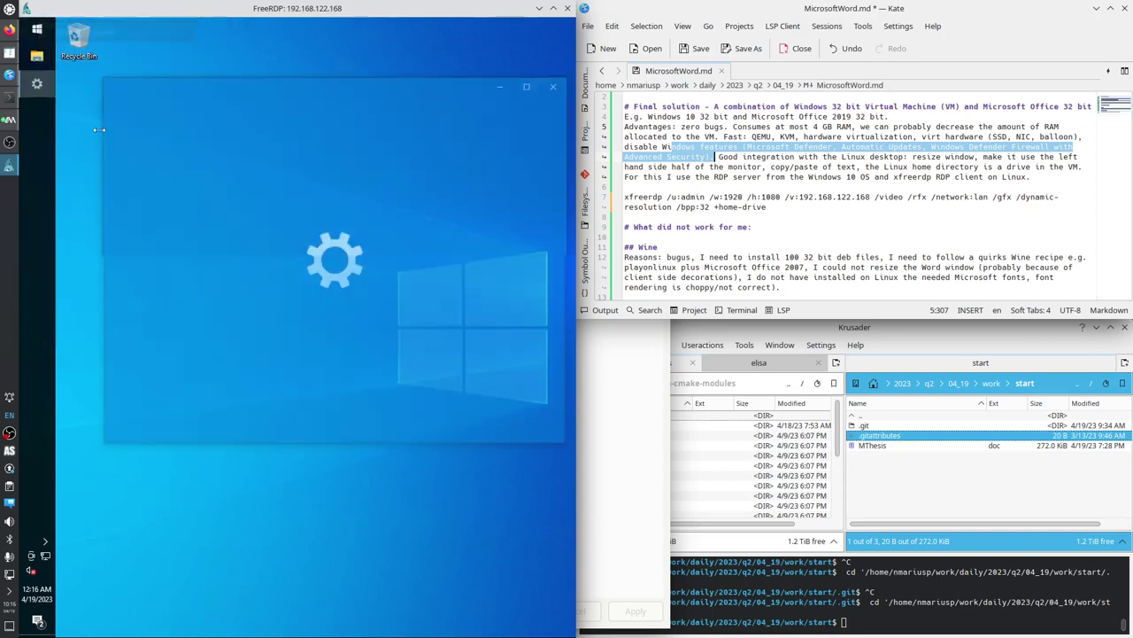
scroll(407, 328, "down", 2)
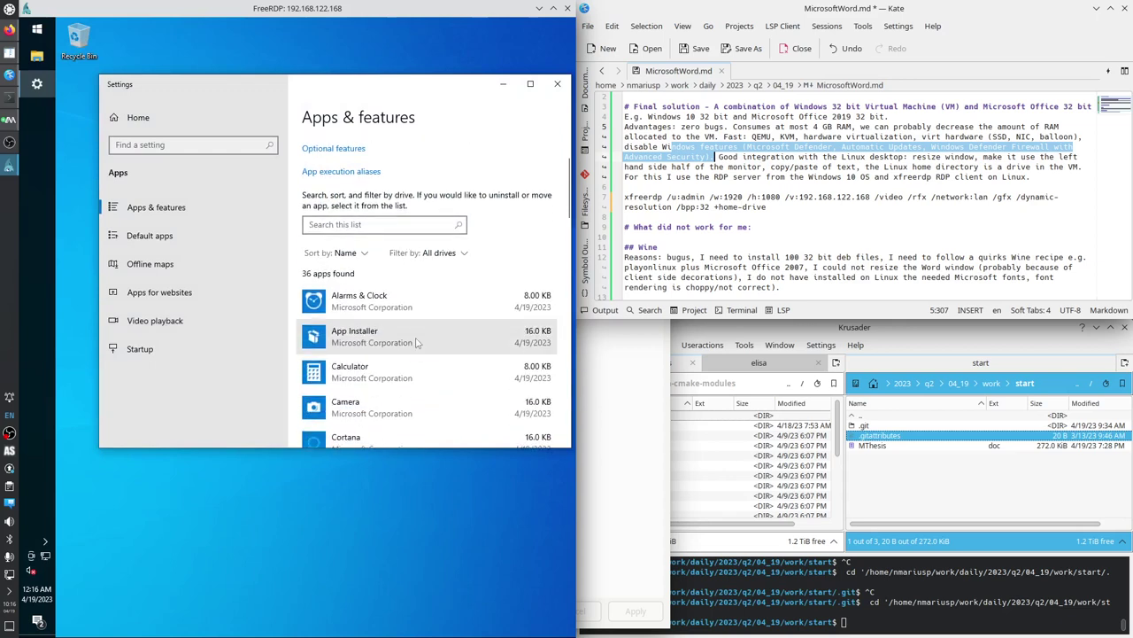
left_click(381, 303)
left_click(372, 376)
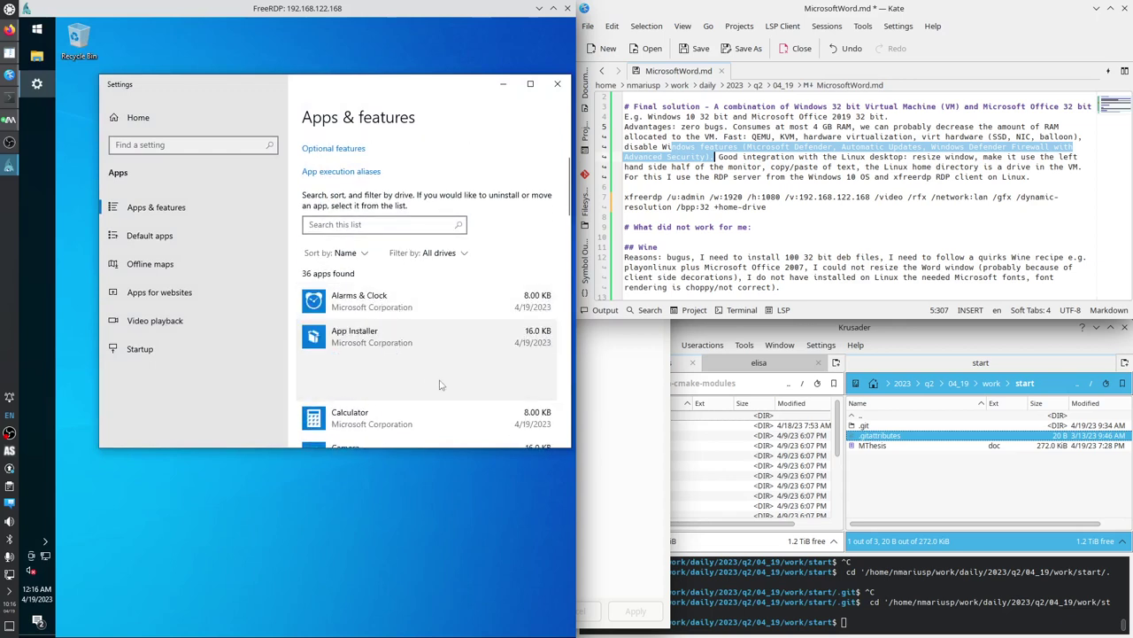
scroll(372, 376, "down", 2)
Expand Calculator, Camera and Cortana, then uninstall Feedback Hub and confirm.
left_click(369, 306)
left_click(379, 341)
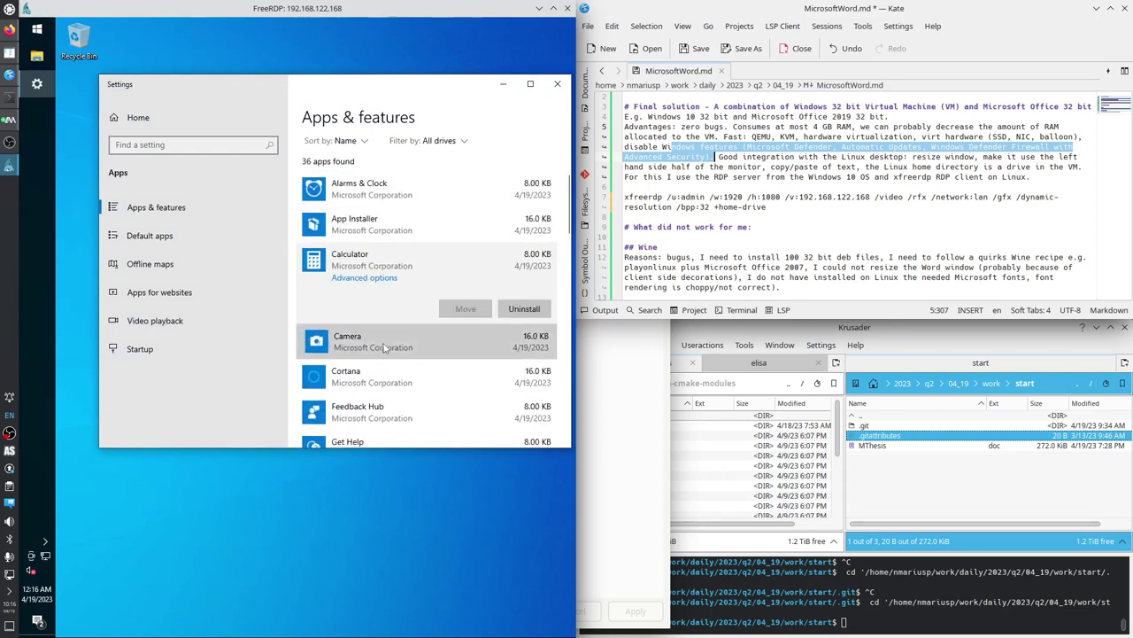
scroll(380, 336, "down", 2)
left_click(384, 280)
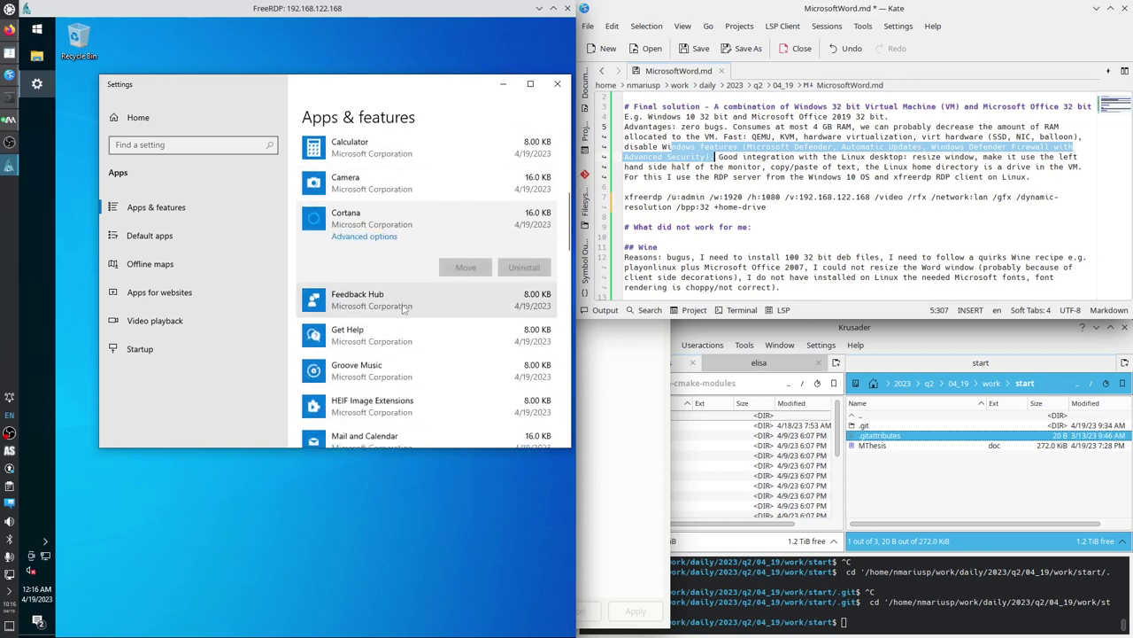
left_click(393, 301)
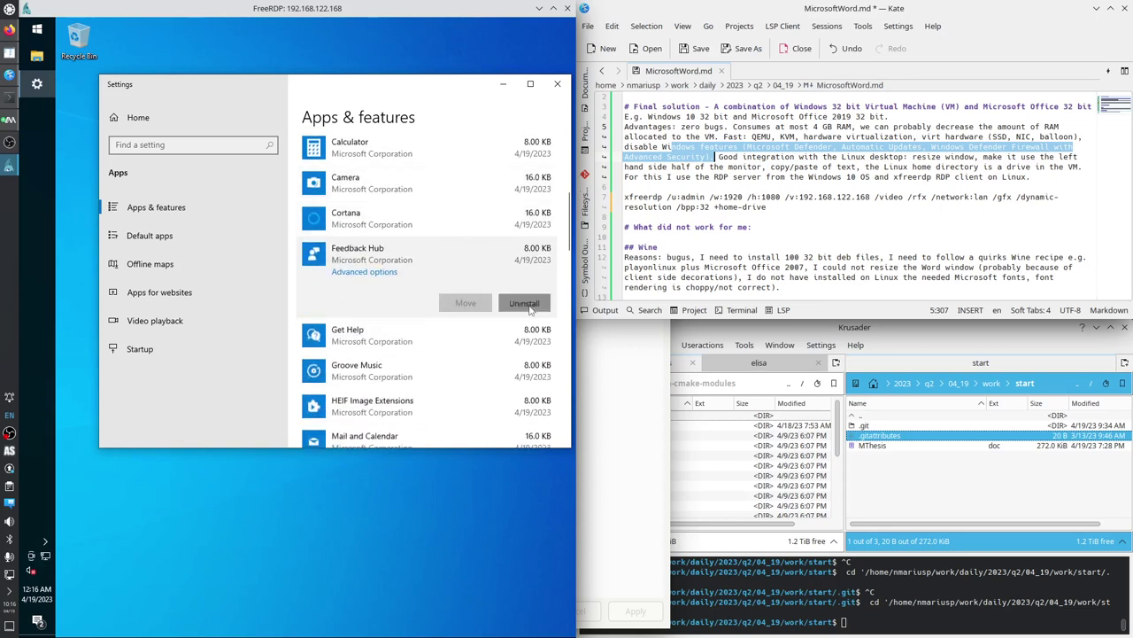
left_click(523, 302)
left_click(537, 273)
Review Groove Music, Solitaire Collection, OneNote, Paint 3D and Sticky Notes, then close Settings.
scroll(412, 314, "down", 2)
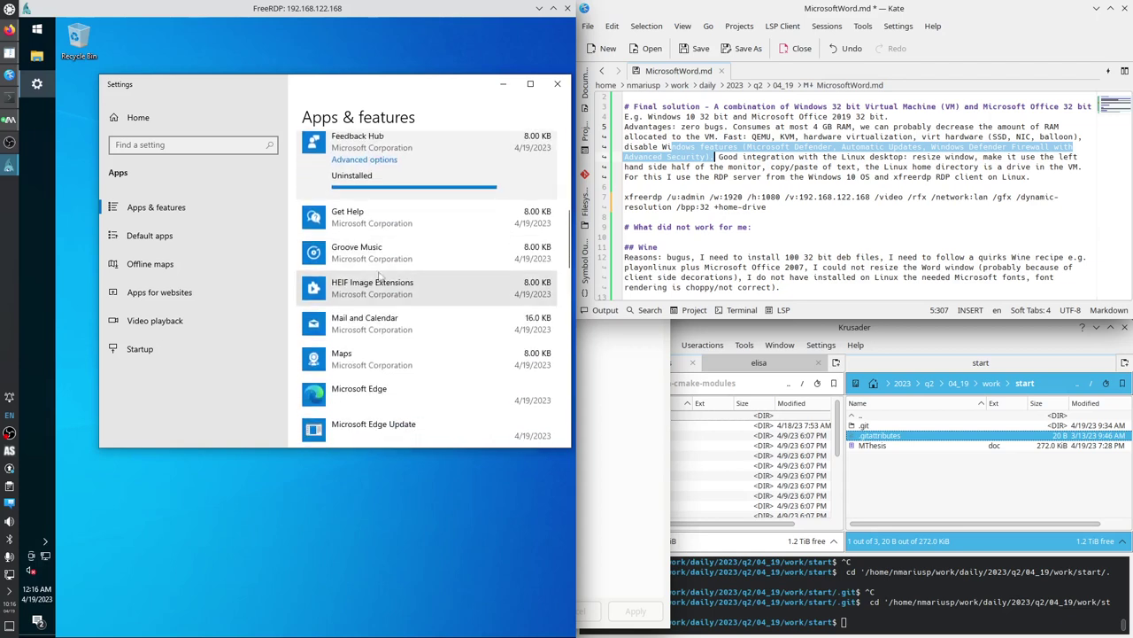
left_click(390, 253)
scroll(384, 326, "down", 5)
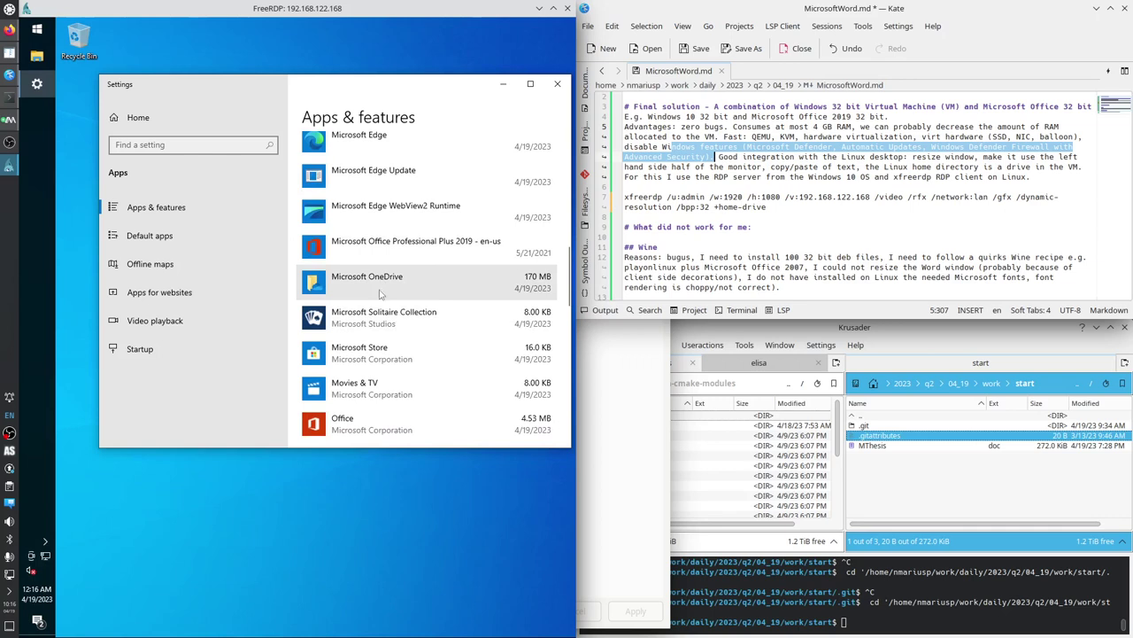
scroll(384, 291, "down", 1)
left_click(382, 293)
scroll(416, 301, "down", 4)
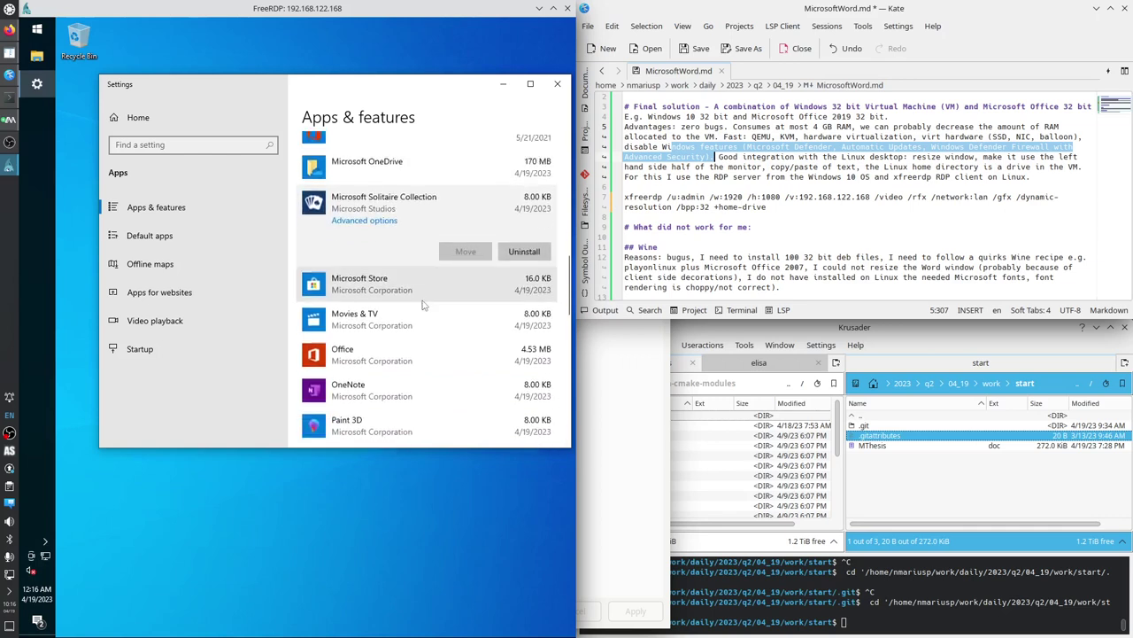
left_click(371, 245)
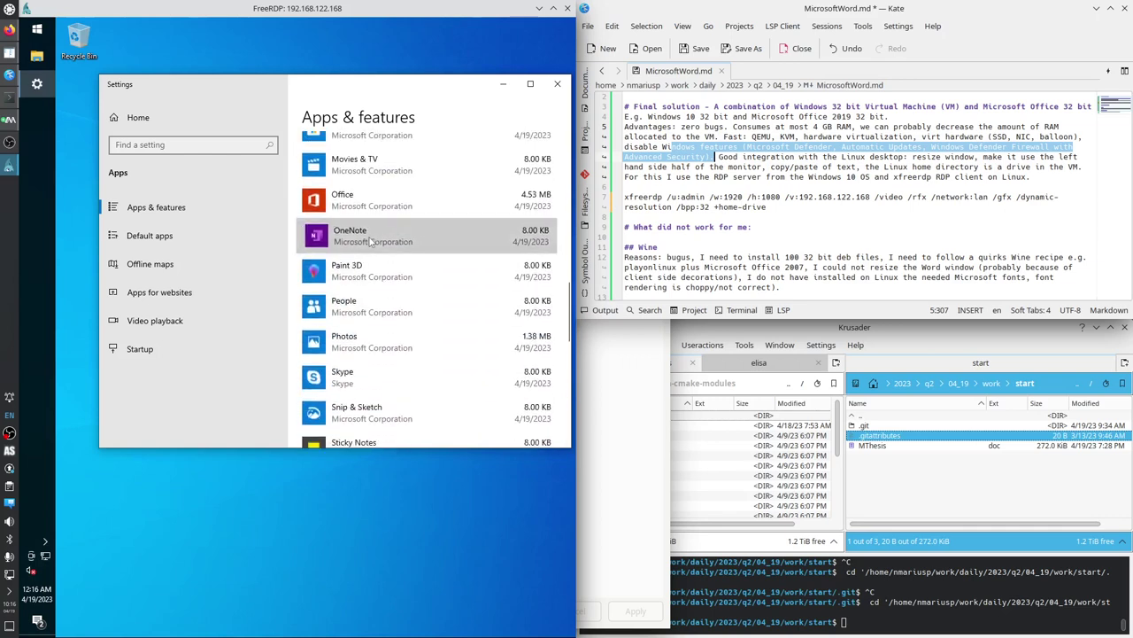
left_click(376, 274)
scroll(368, 372, "down", 1)
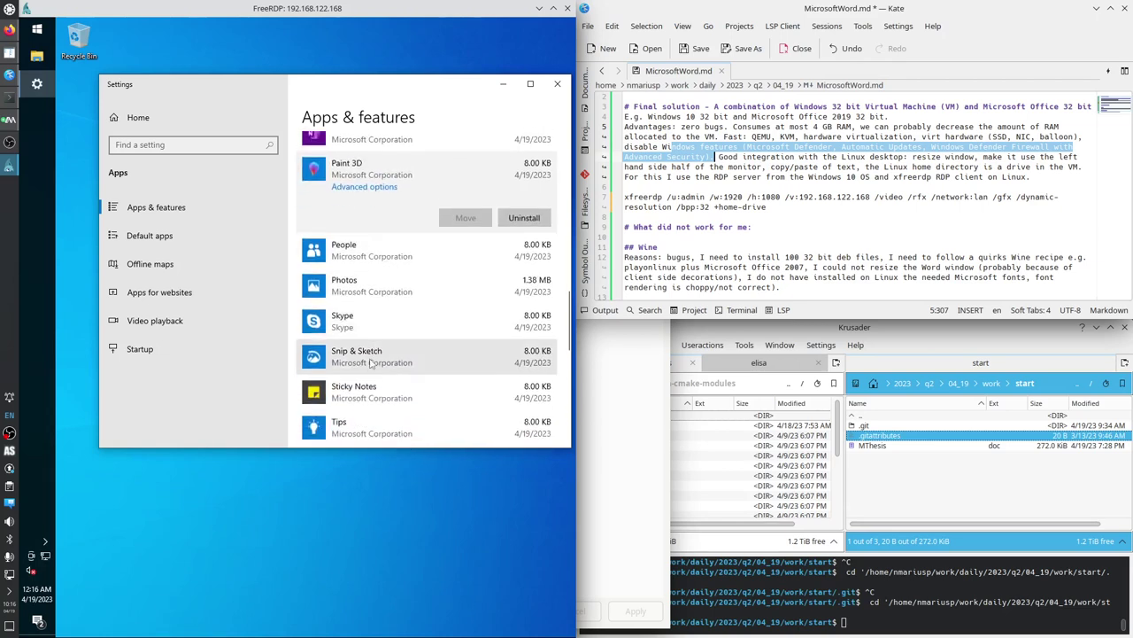
left_click(360, 395)
scroll(360, 395, "down", 5)
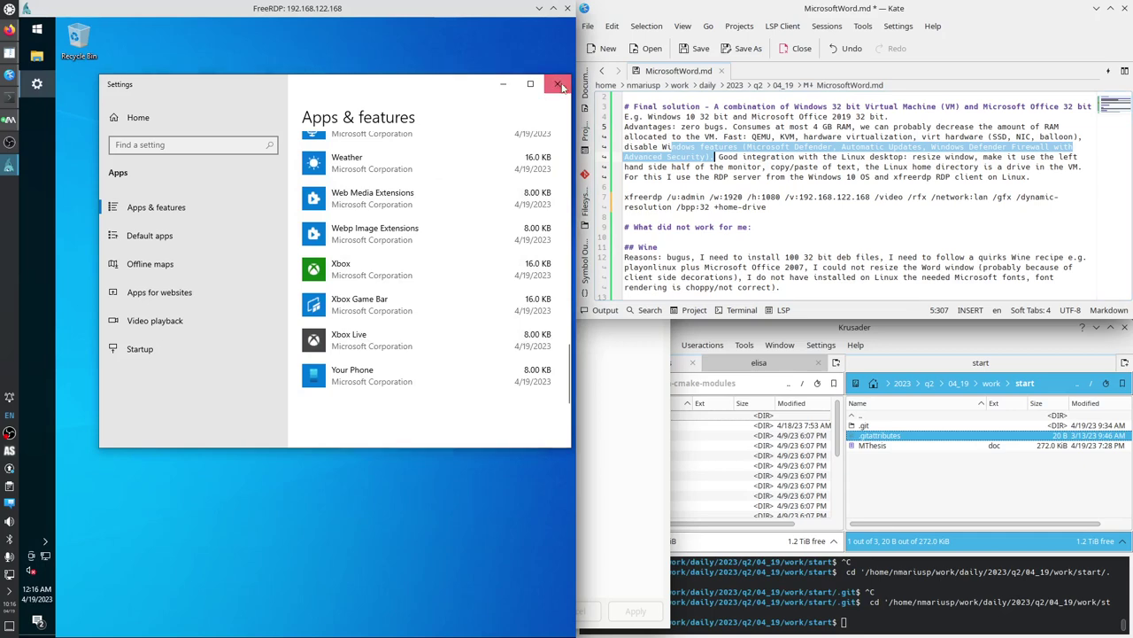
left_click(557, 83)
Launch Word from a Start search for 'w', accept the licence, close the privacy notice, and minimise.
left_click(37, 31)
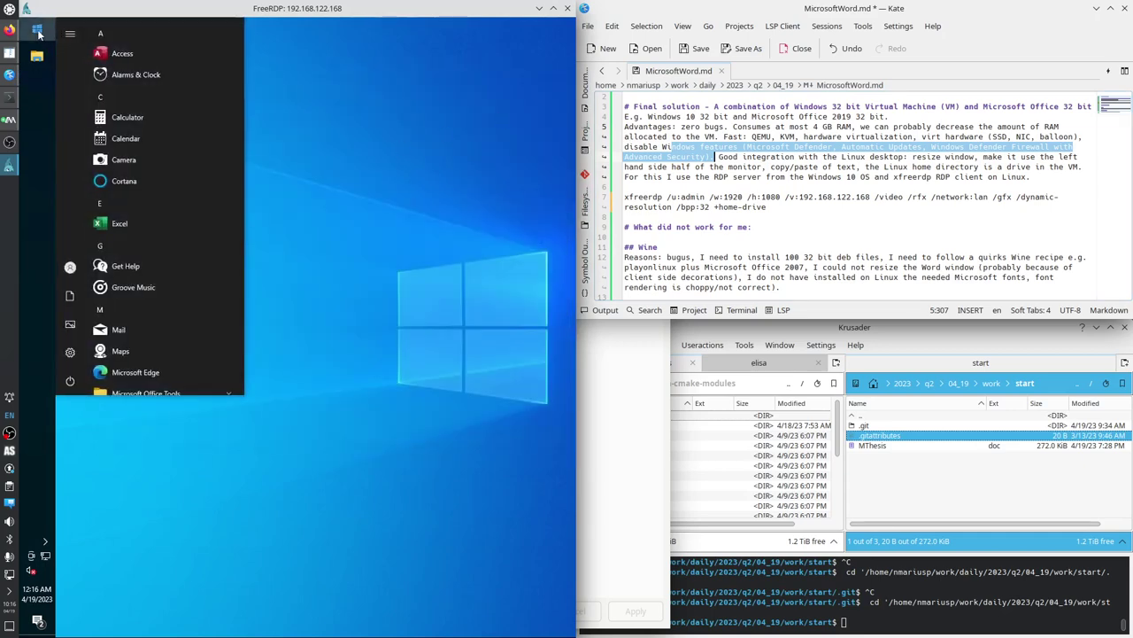
type("w")
left_click(38, 34)
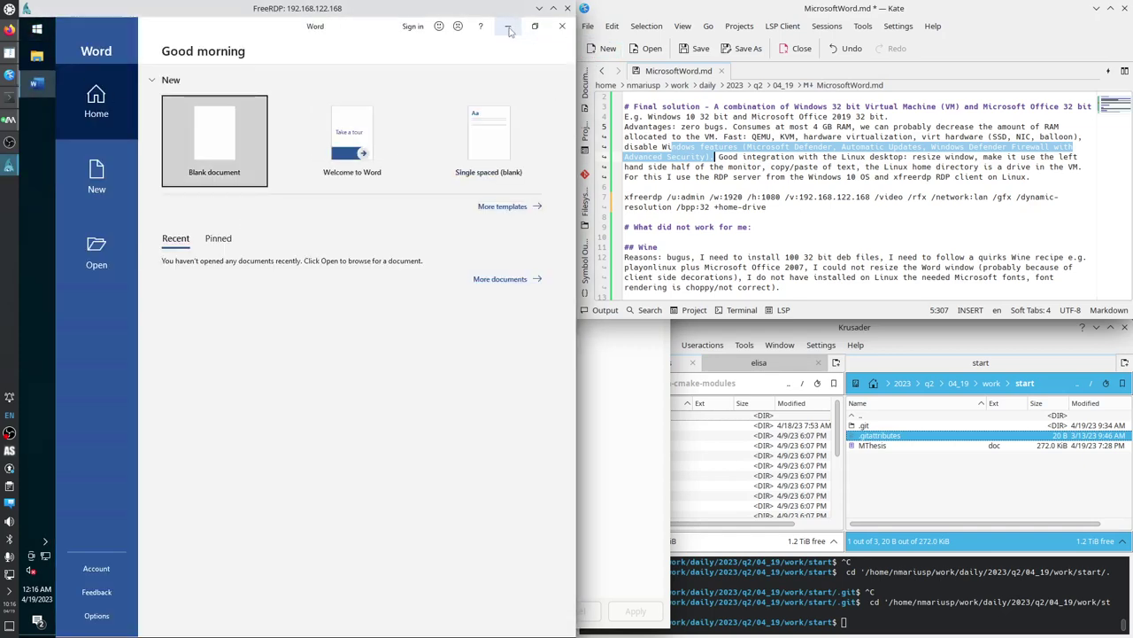
left_click(317, 434)
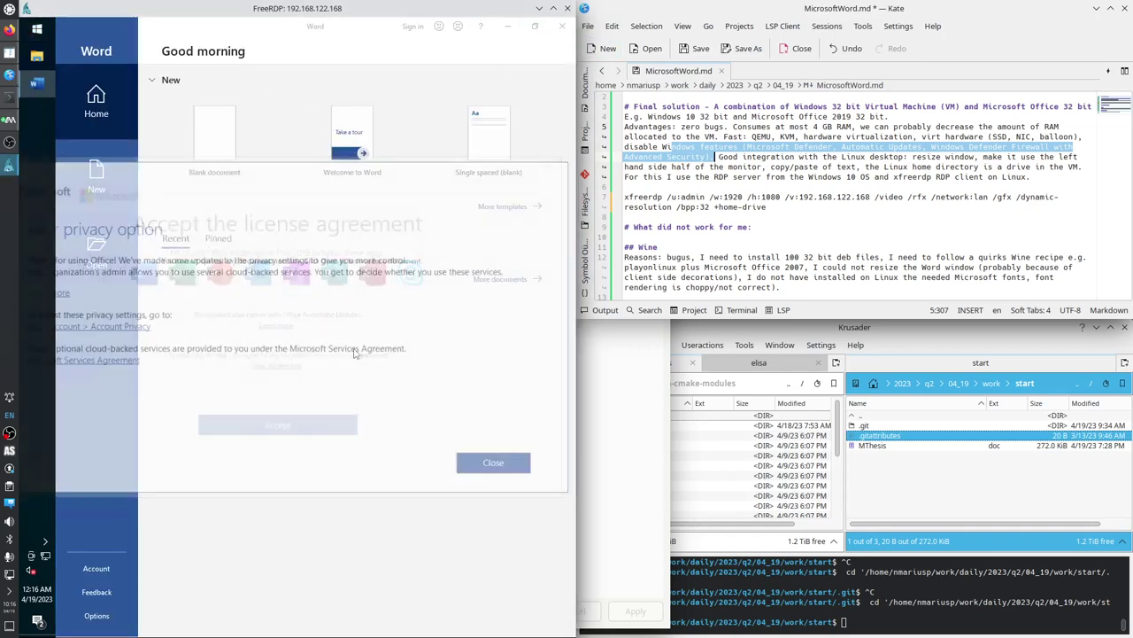
left_click(496, 465)
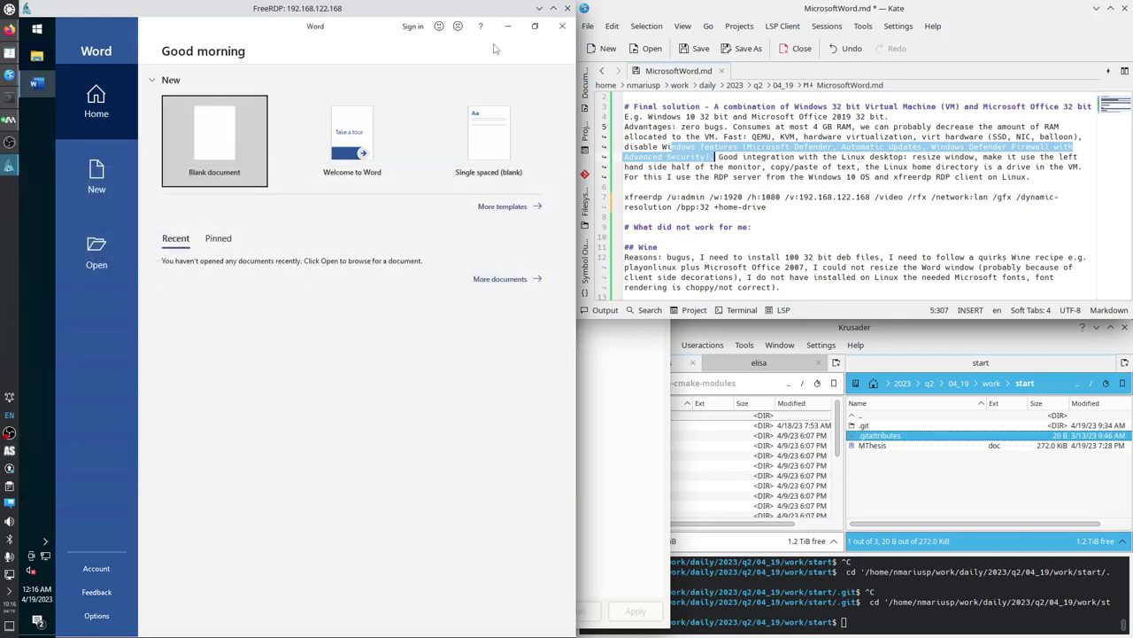
left_click(507, 26)
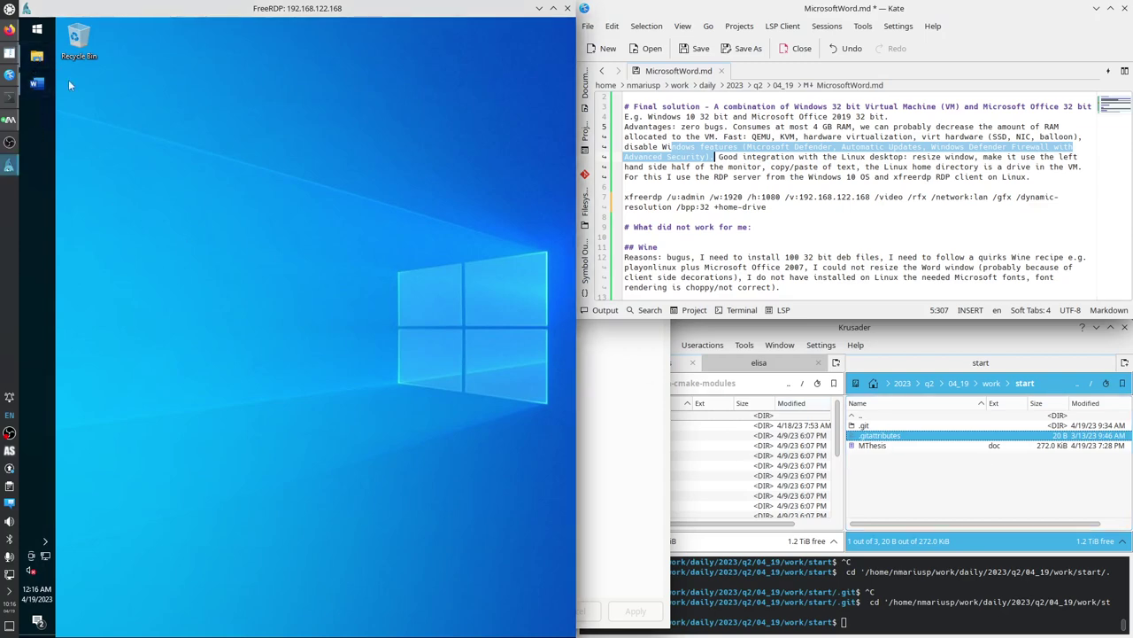
Open File Explorer and expand Network > tsclient > the shared home folder.
key("super+e")
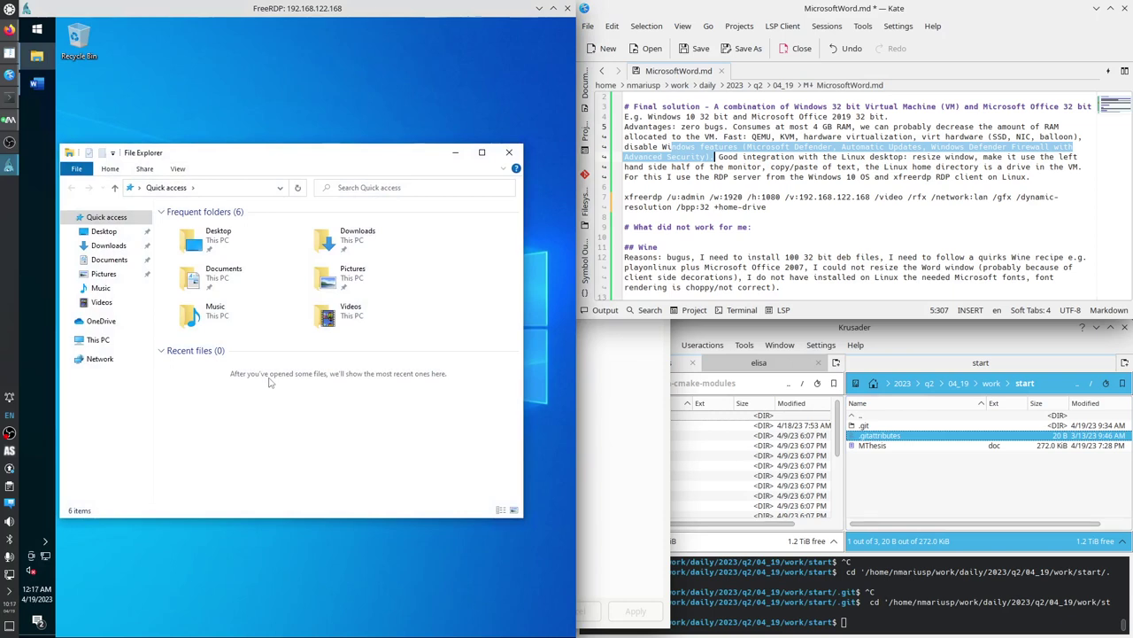
left_click(93, 361)
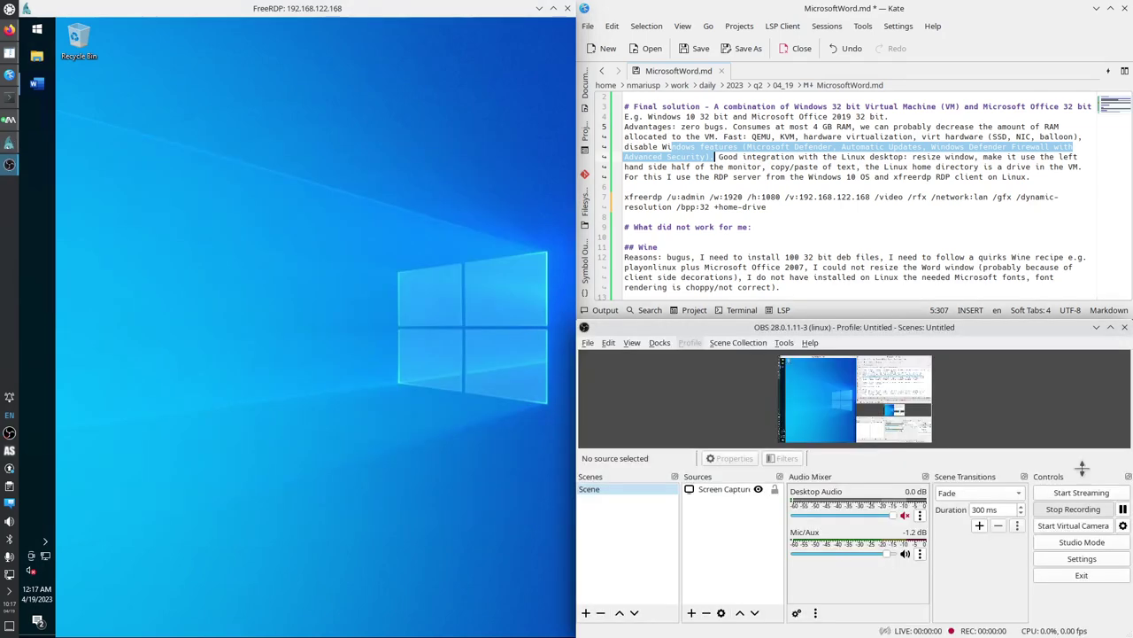
left_click(1096, 328)
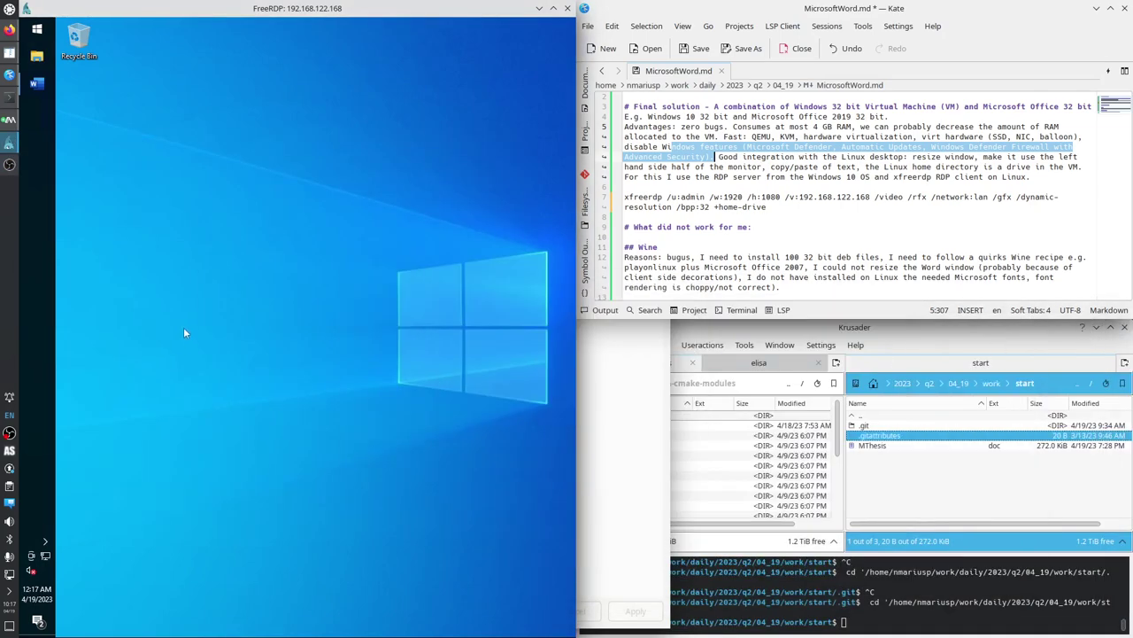
left_click(36, 56)
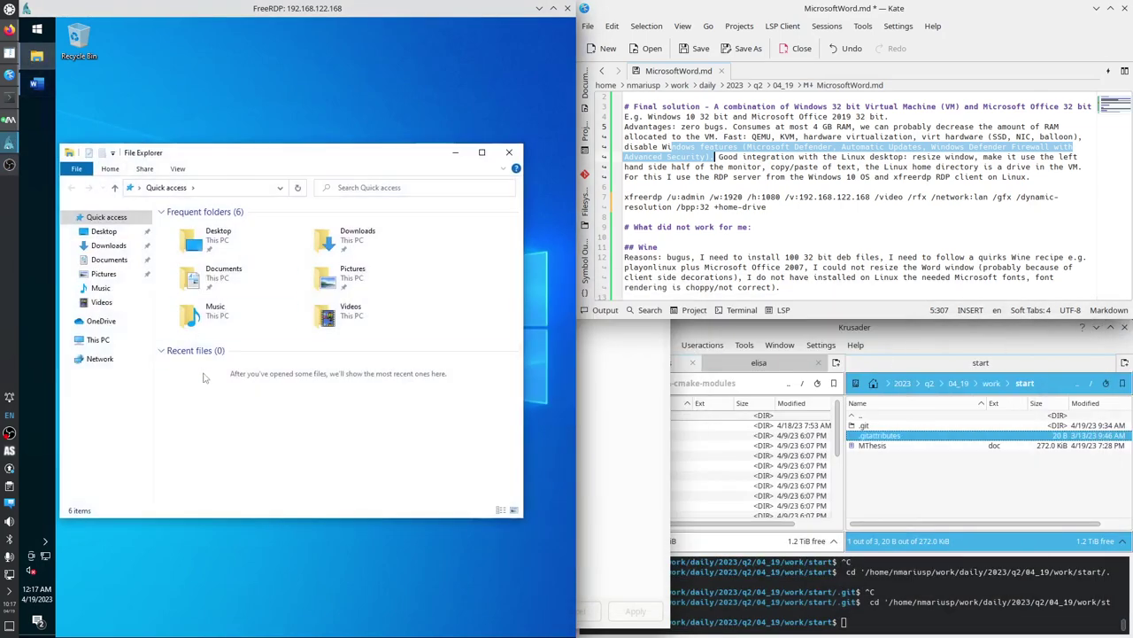
left_click(67, 359)
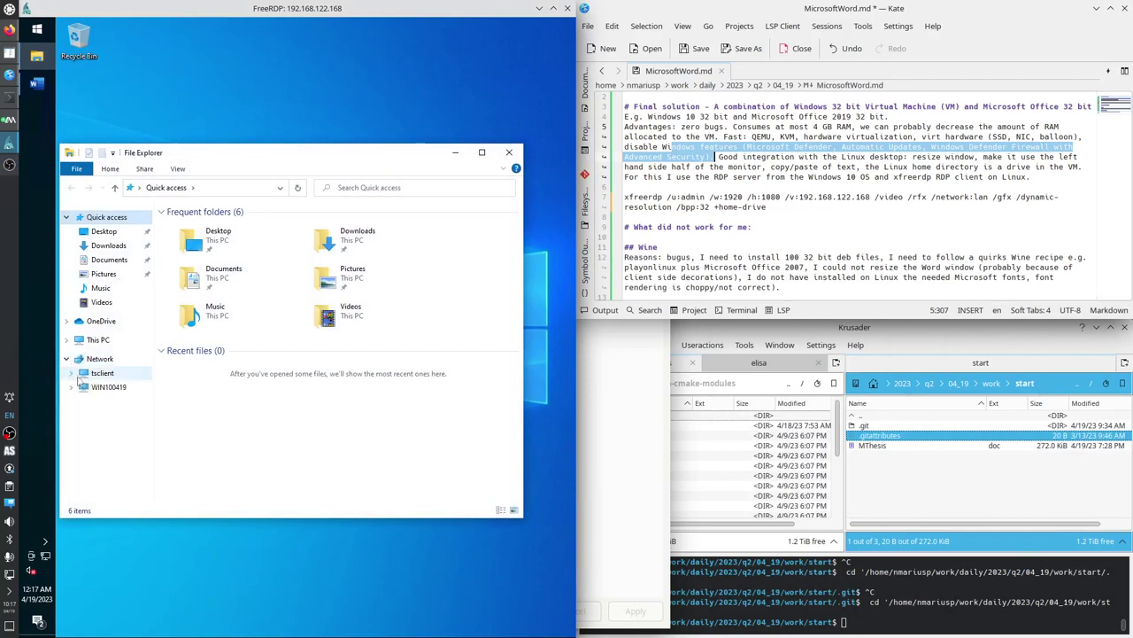
left_click(72, 373)
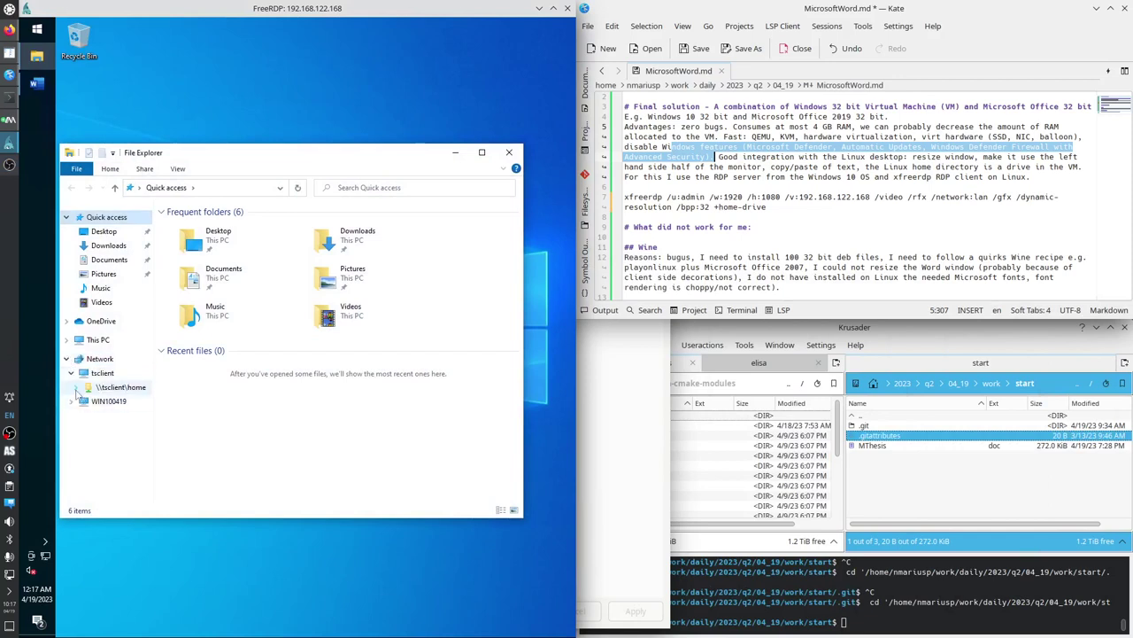
left_click(78, 387)
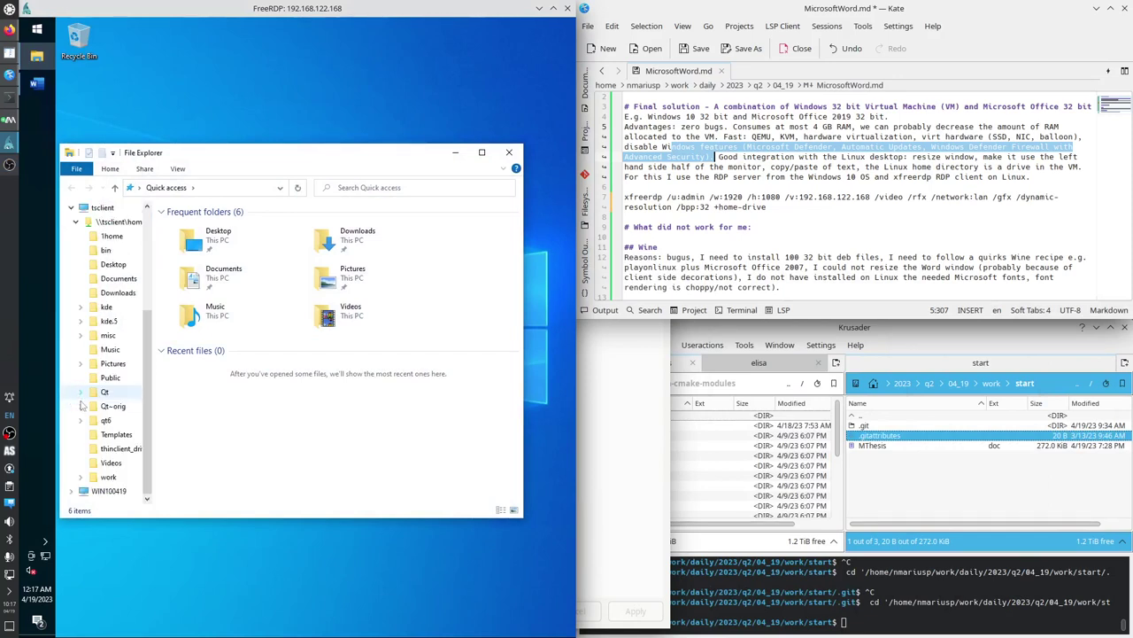
Expand daily > 2023 > q2 > 04_19 > work > start and open MThesis.
left_click(82, 478)
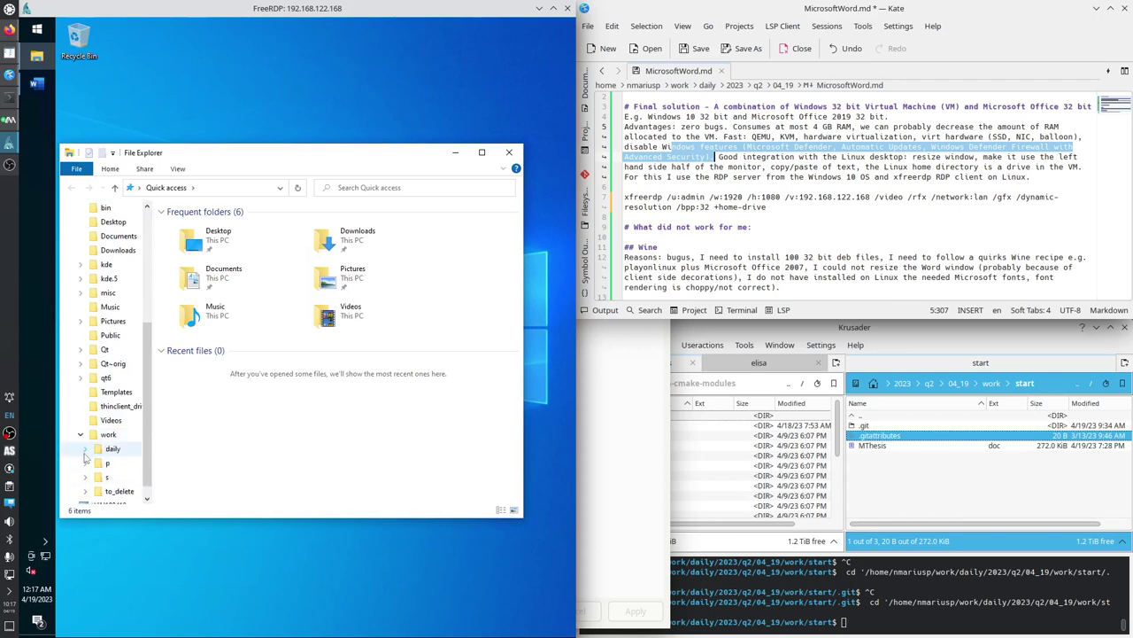
left_click(85, 449)
left_click(89, 477)
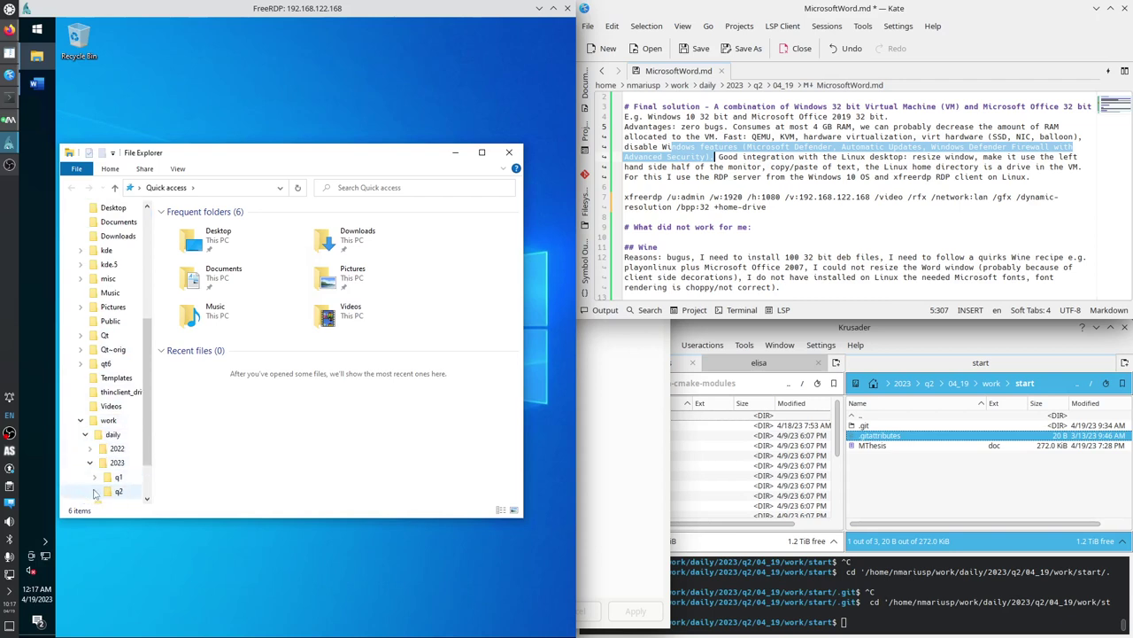
left_click(95, 491)
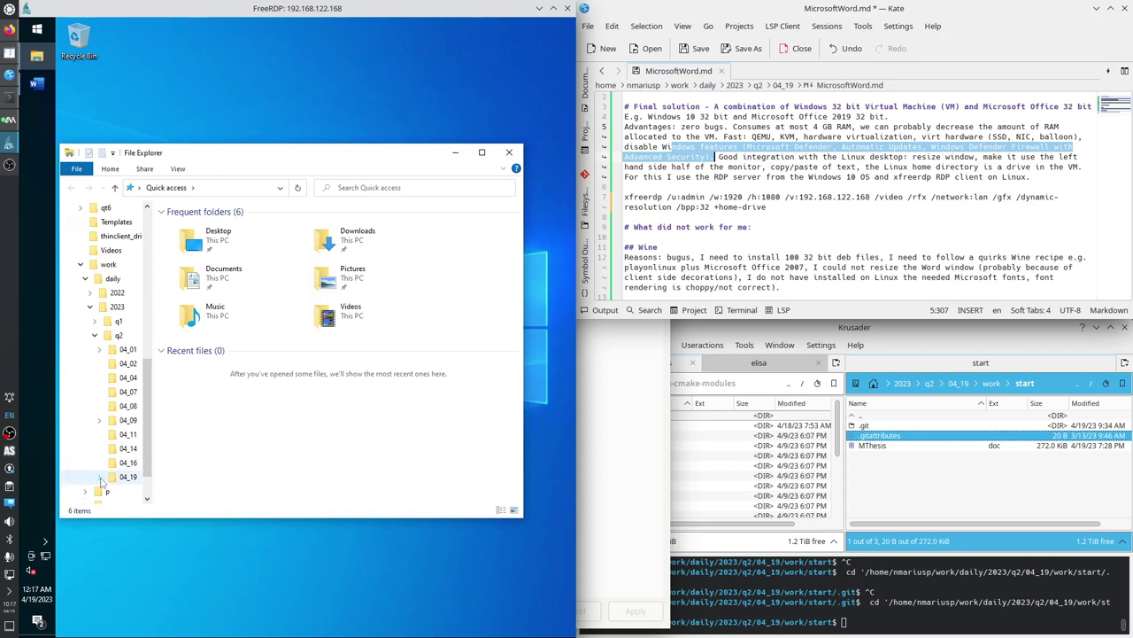
left_click(100, 477)
left_click(105, 493)
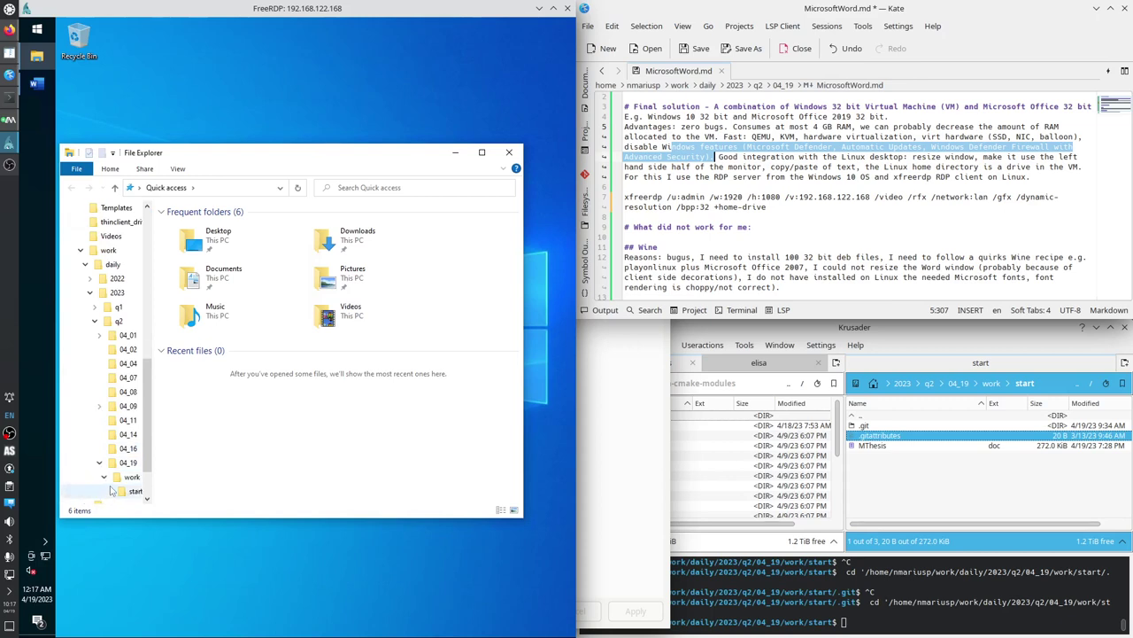
left_click(134, 462)
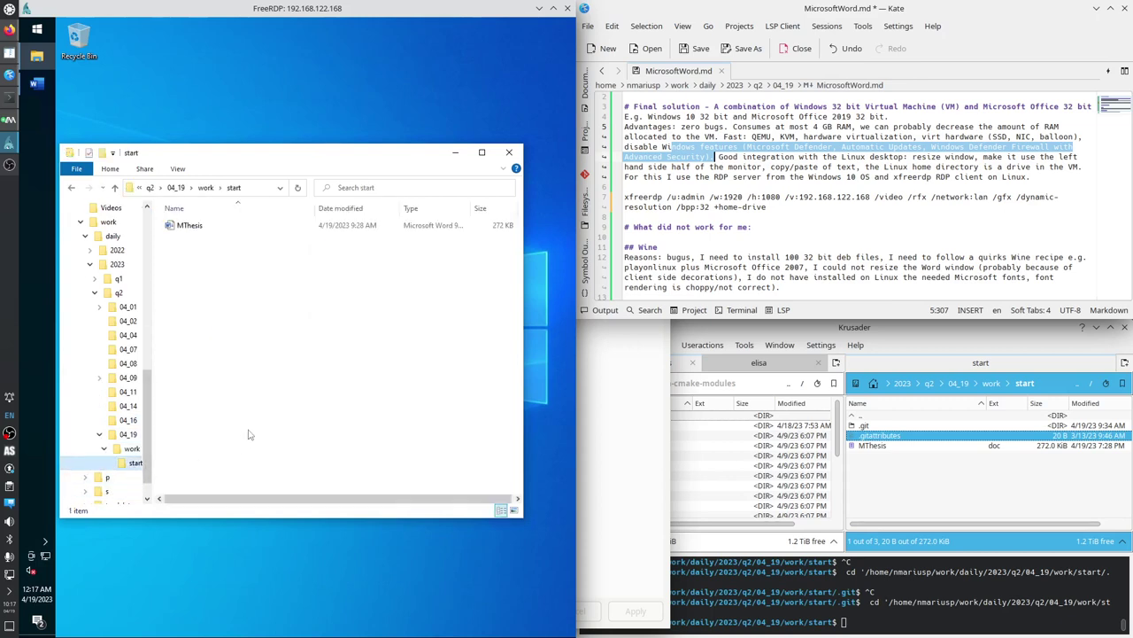
double_click(193, 226)
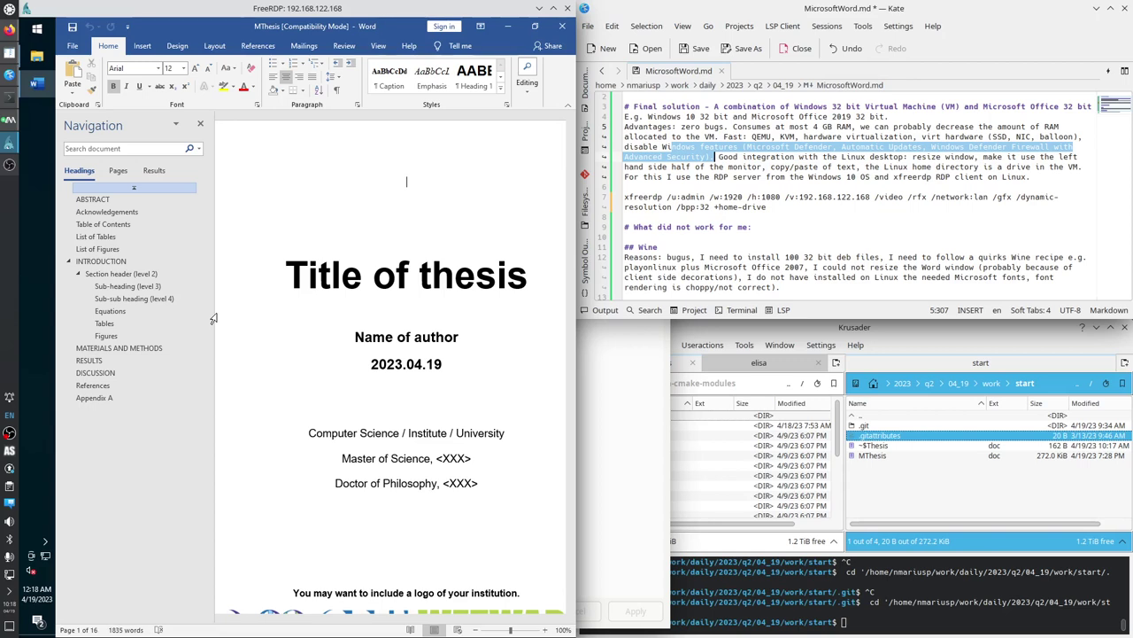
Focus the RDP session and open the Windows taskbar context menu.
left_click(266, 9)
right_click(40, 173)
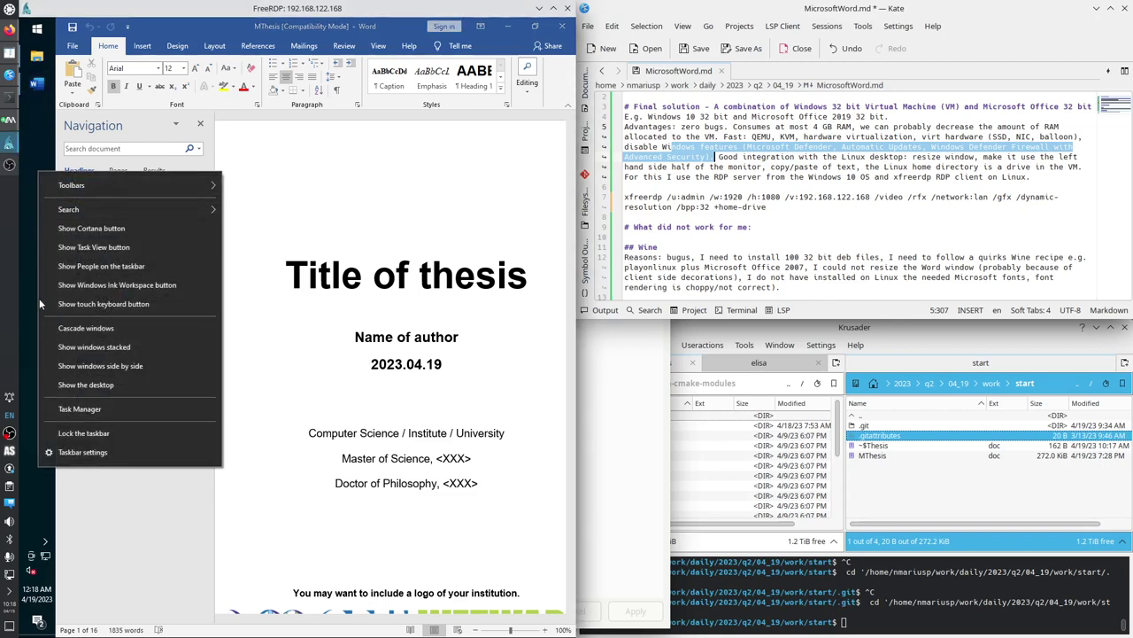
Open Task Manager's Details list, sort by memory (noting MsMpEng.exe) then CPU, and view Performance.
left_click(81, 410)
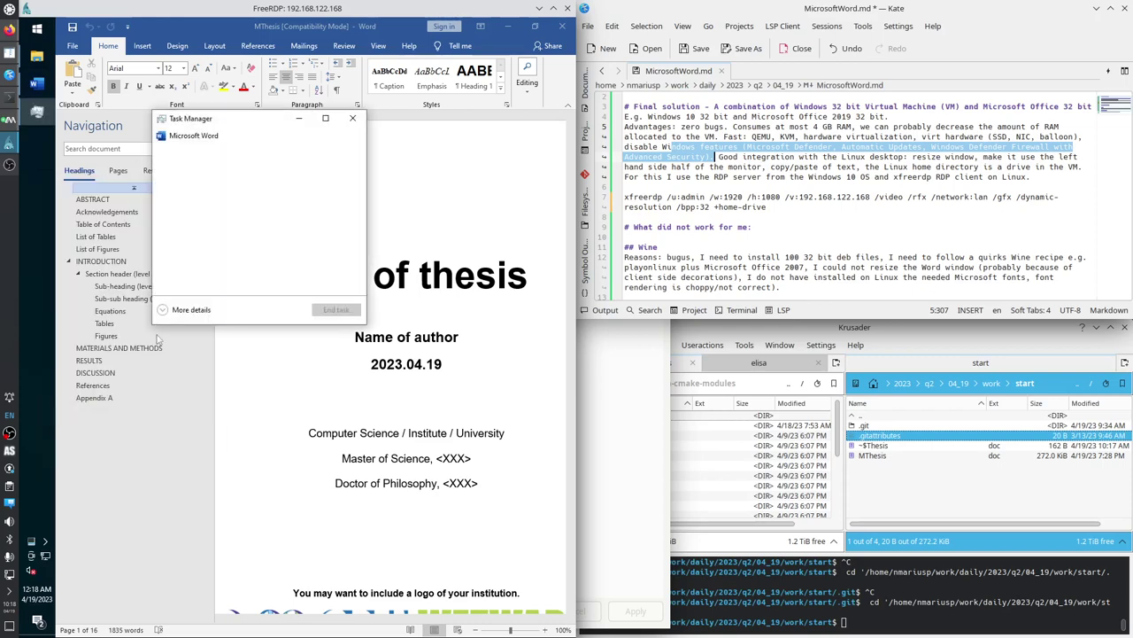
left_click(166, 314)
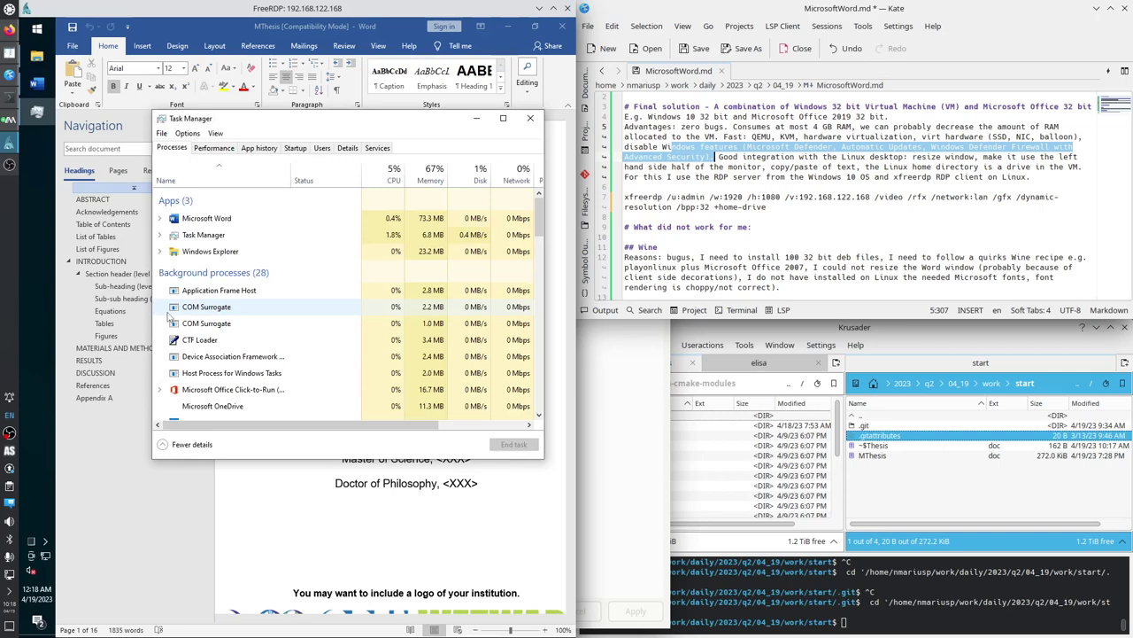
left_click(348, 148)
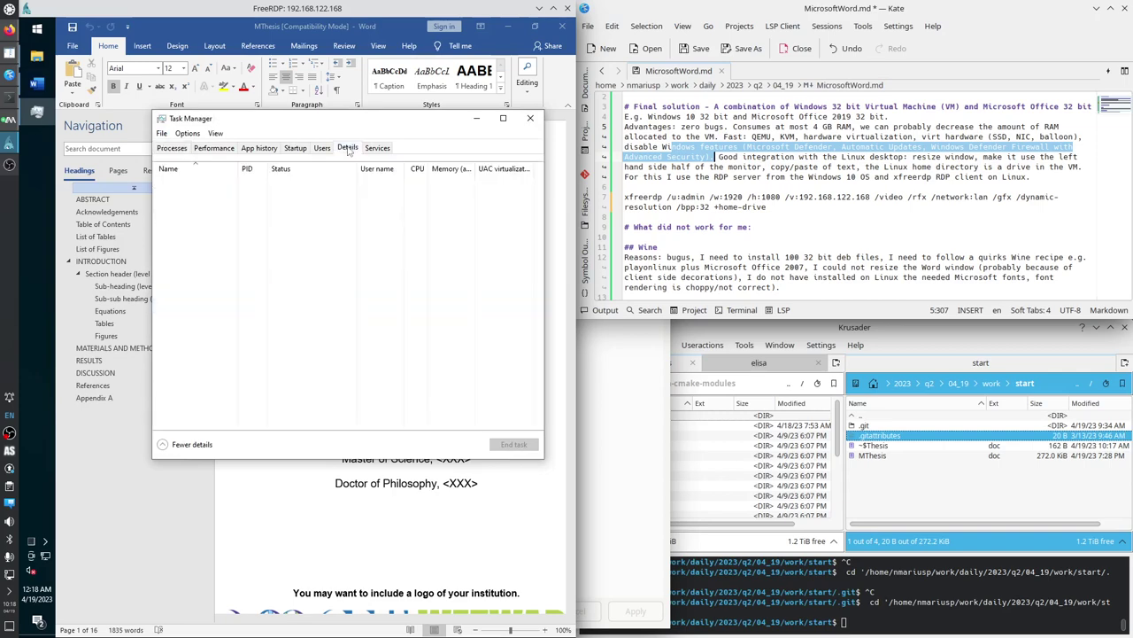
left_click(452, 168)
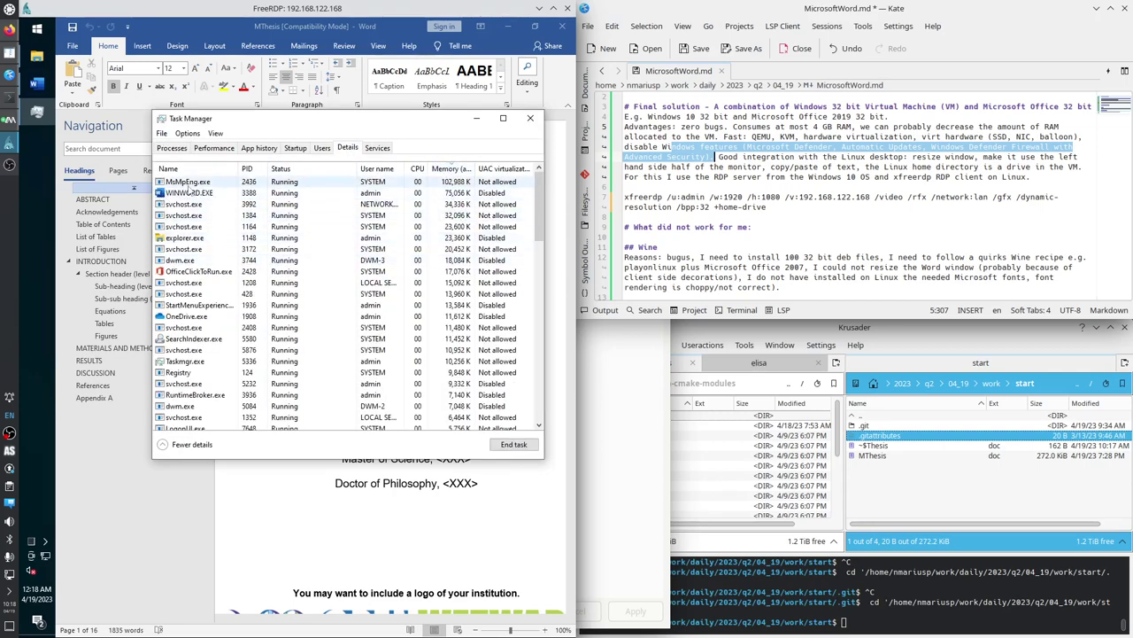
left_click(191, 183)
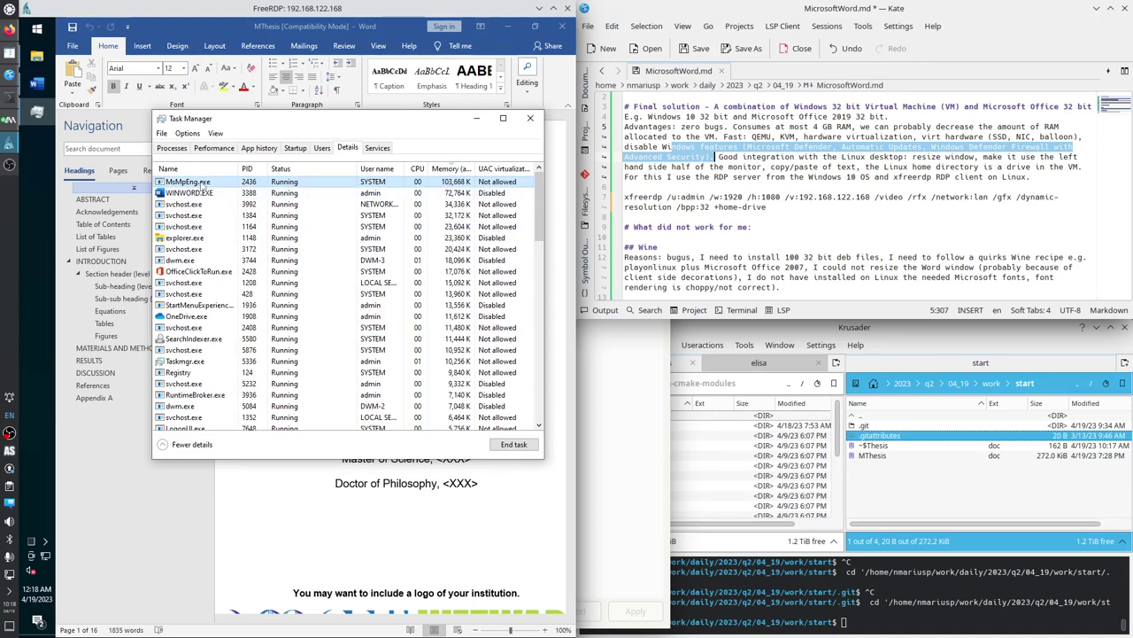
left_click(417, 168)
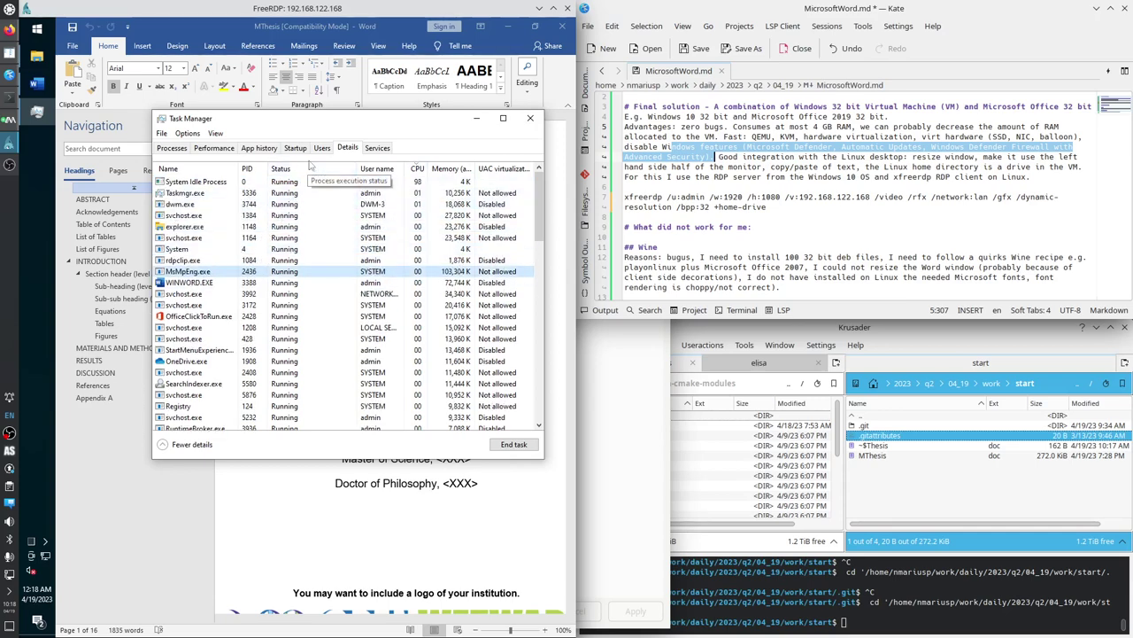
left_click(221, 148)
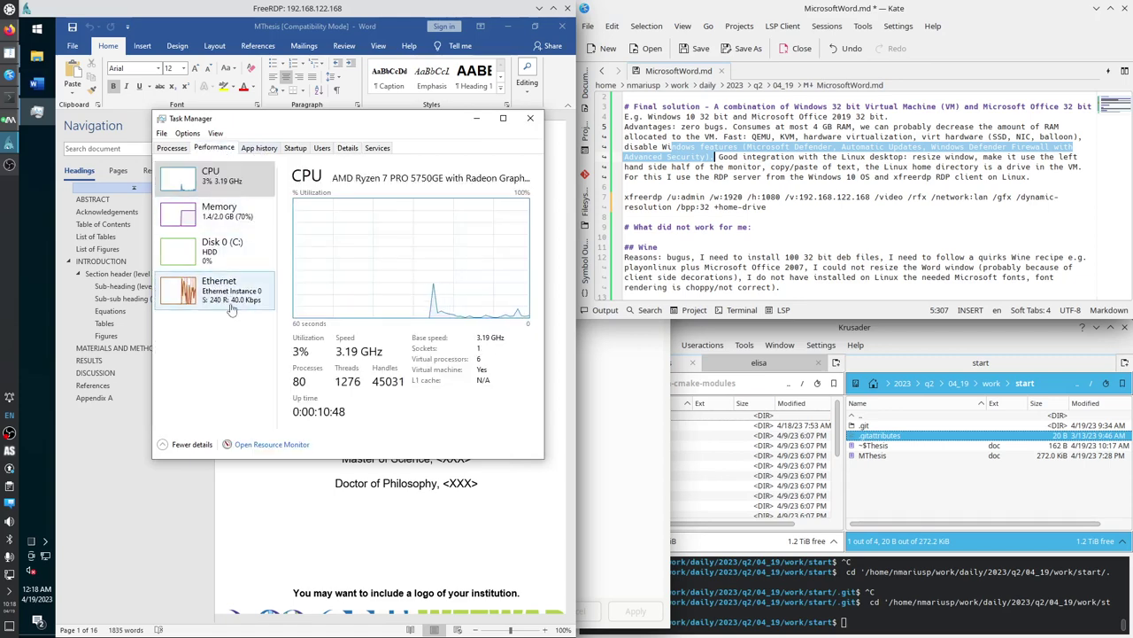
Check the Memory graph, then open Resource Monitor's Disk tab with C: and file tables expanded.
left_click(223, 223)
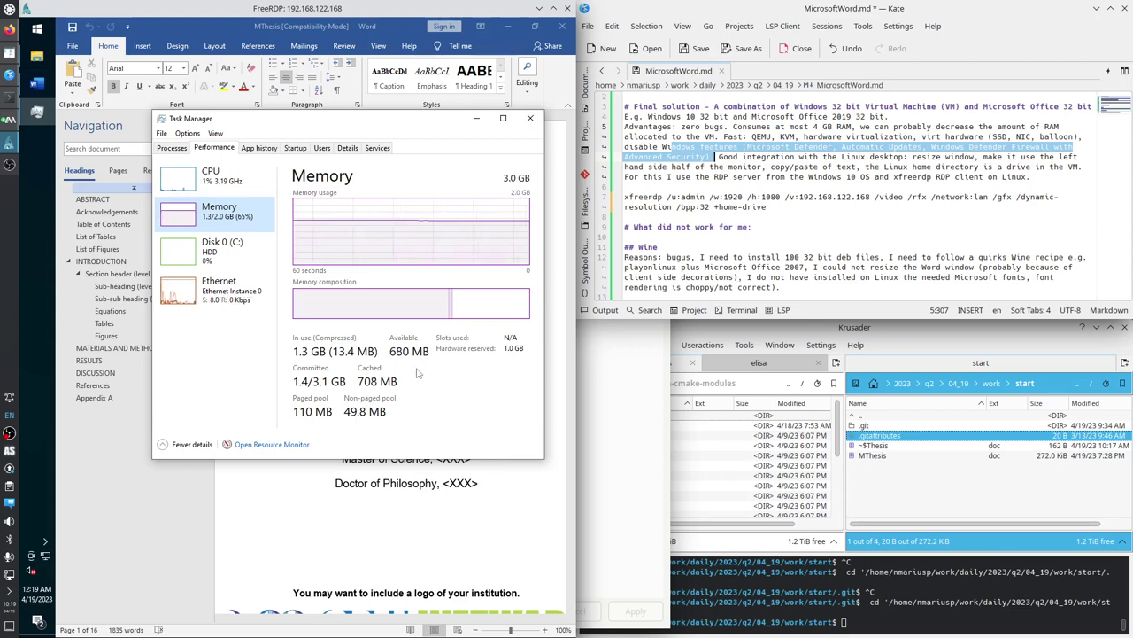
left_click(267, 448)
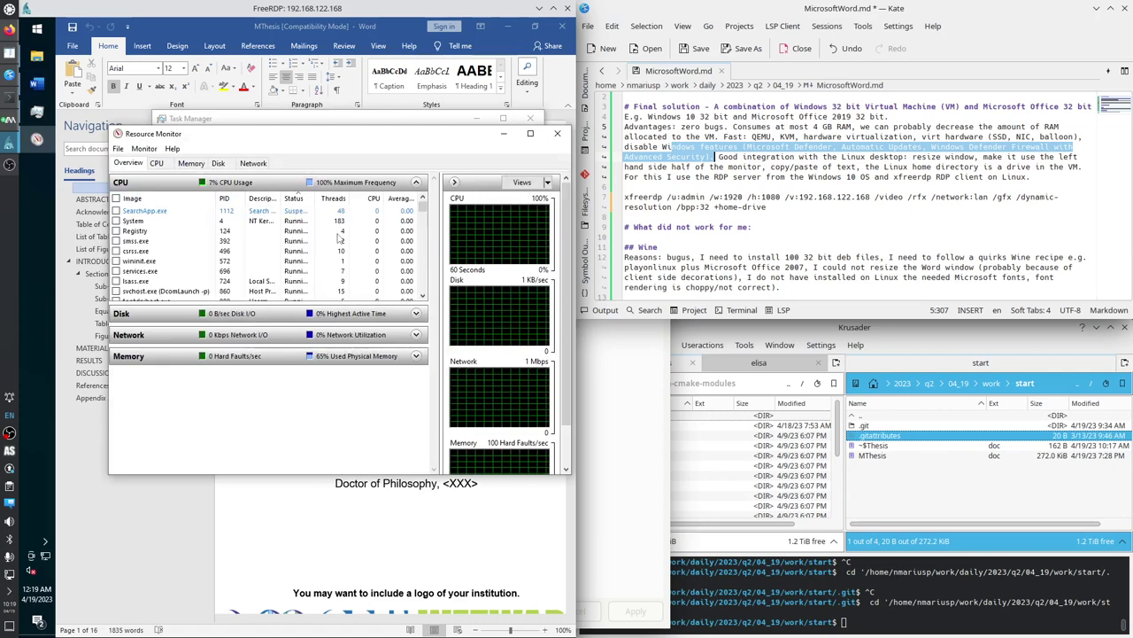
left_click(219, 165)
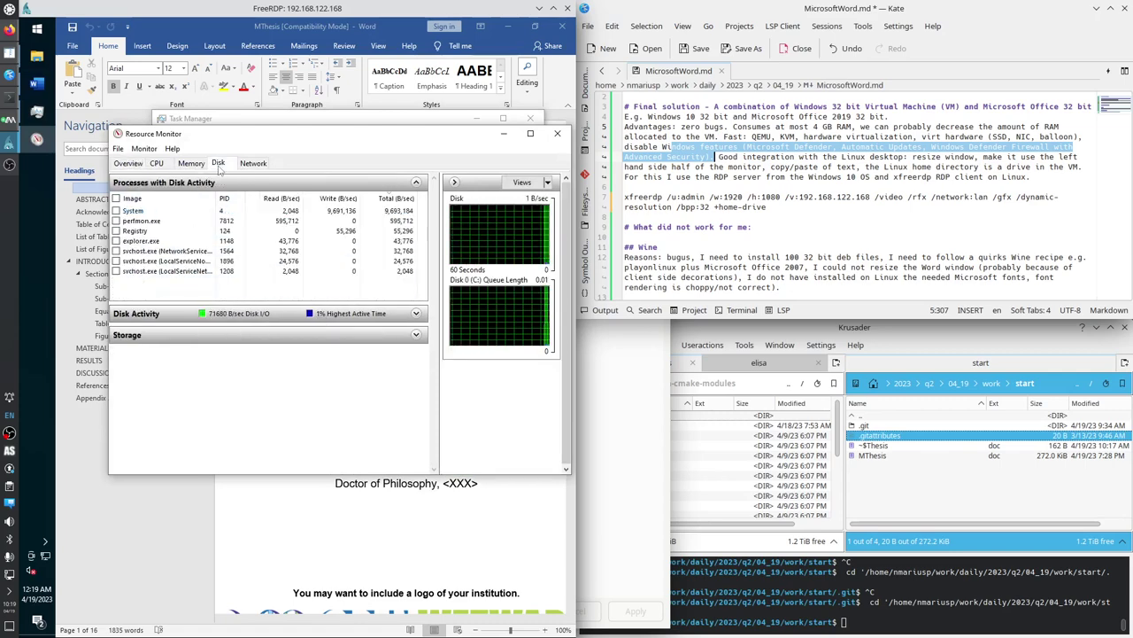
left_click(417, 334)
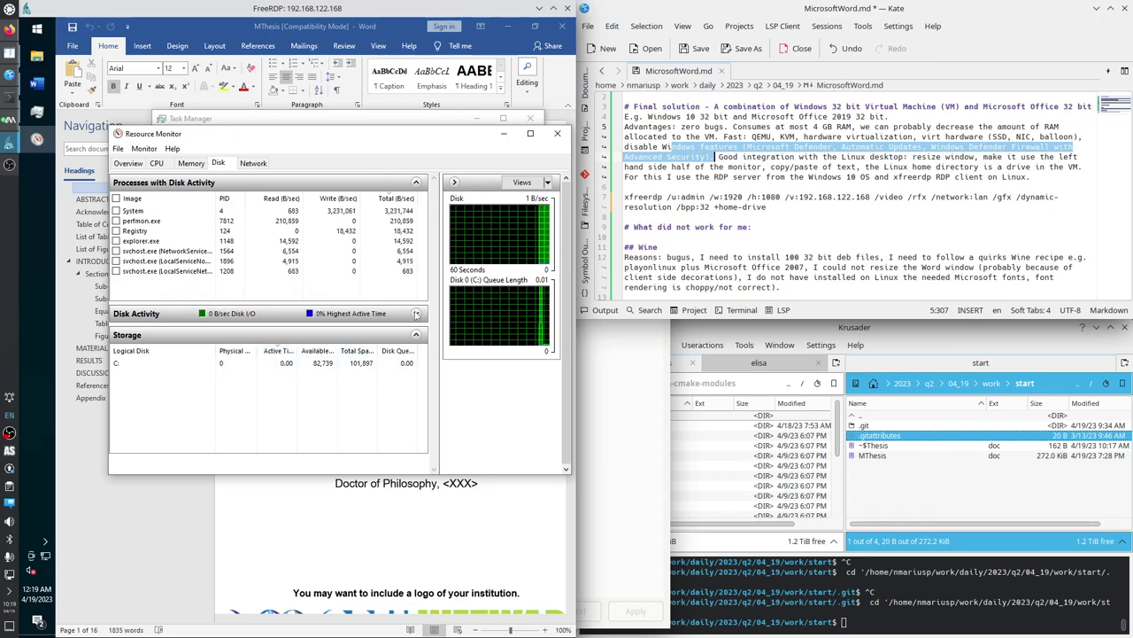
left_click(381, 315)
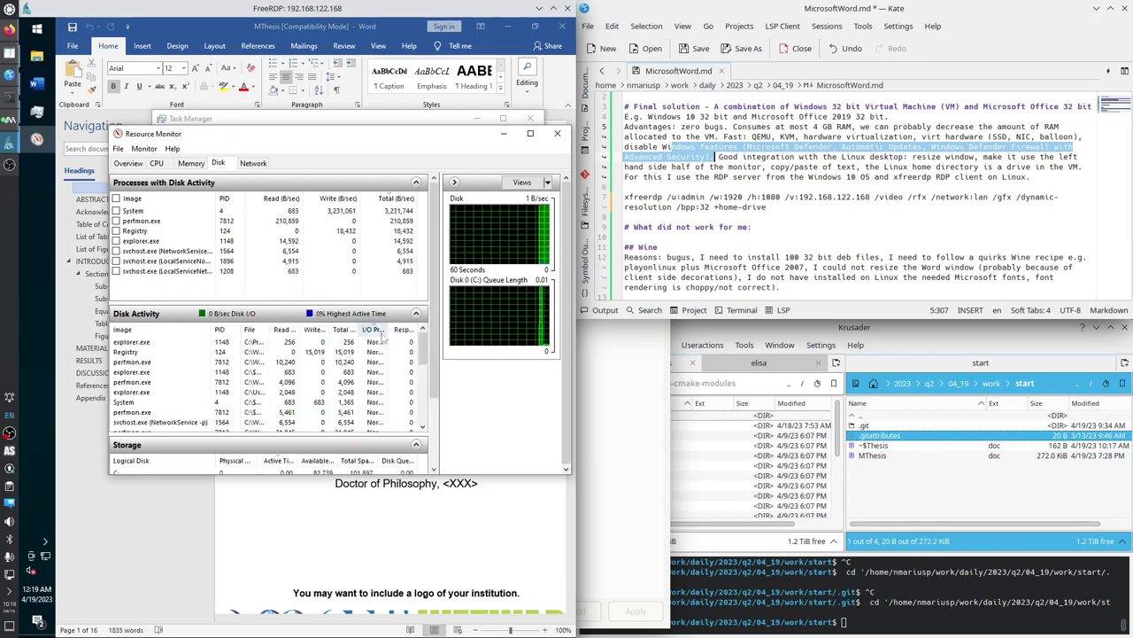
Hide graphs, enlarge the window, sort by total bytes/sec, resize columns, then view the Memory tab.
left_click(454, 183)
left_click_drag(461, 474, 460, 543)
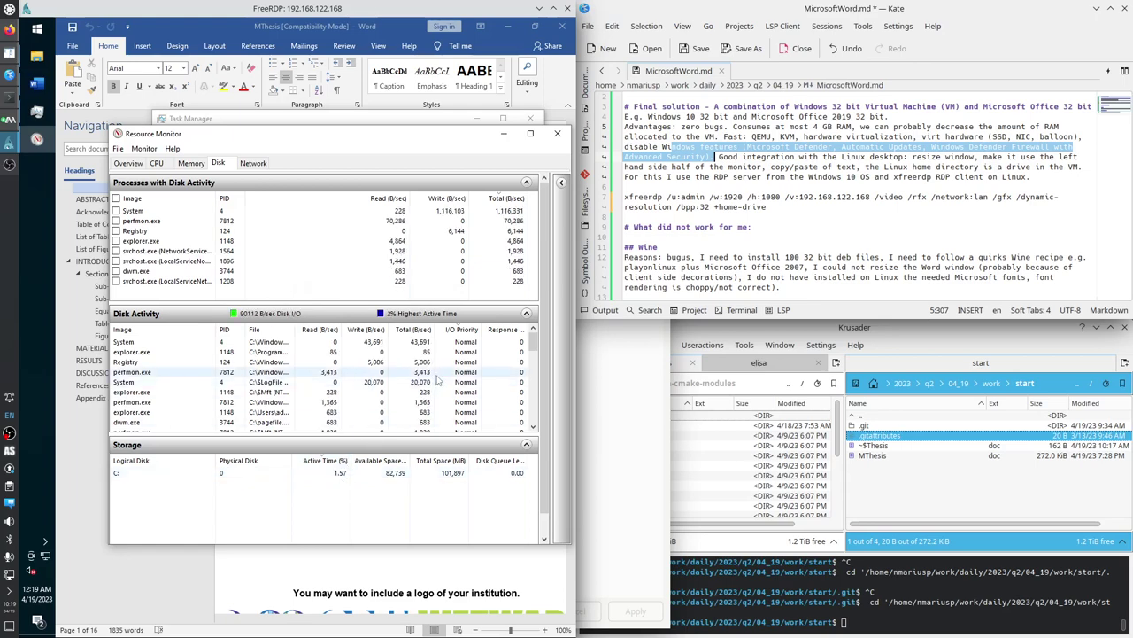
left_click(409, 332)
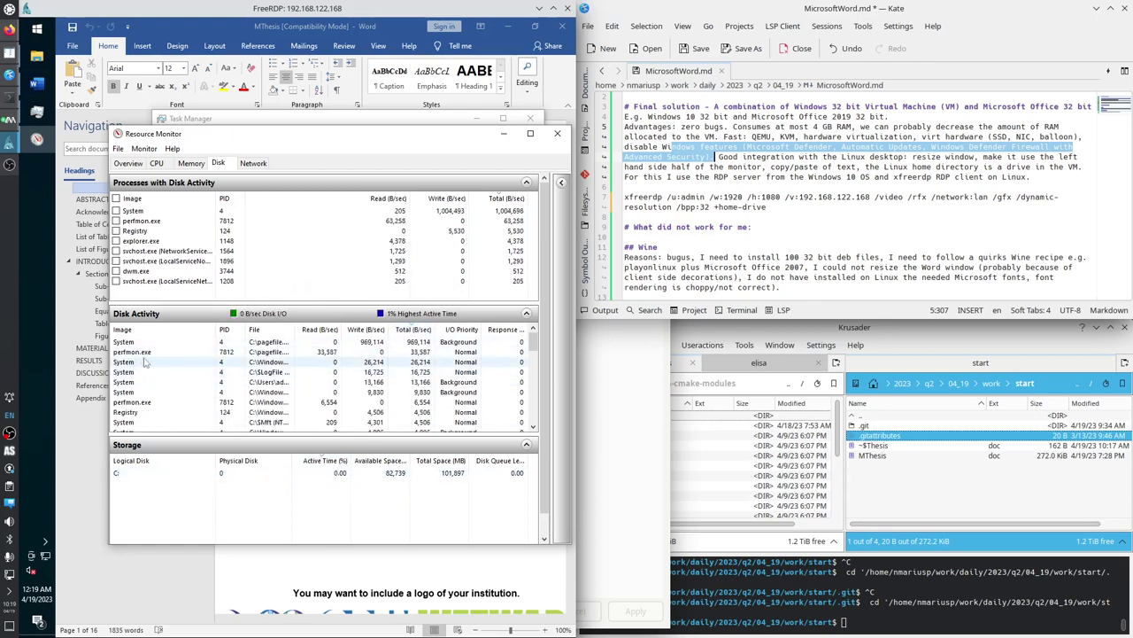
left_click_drag(293, 330, 363, 330)
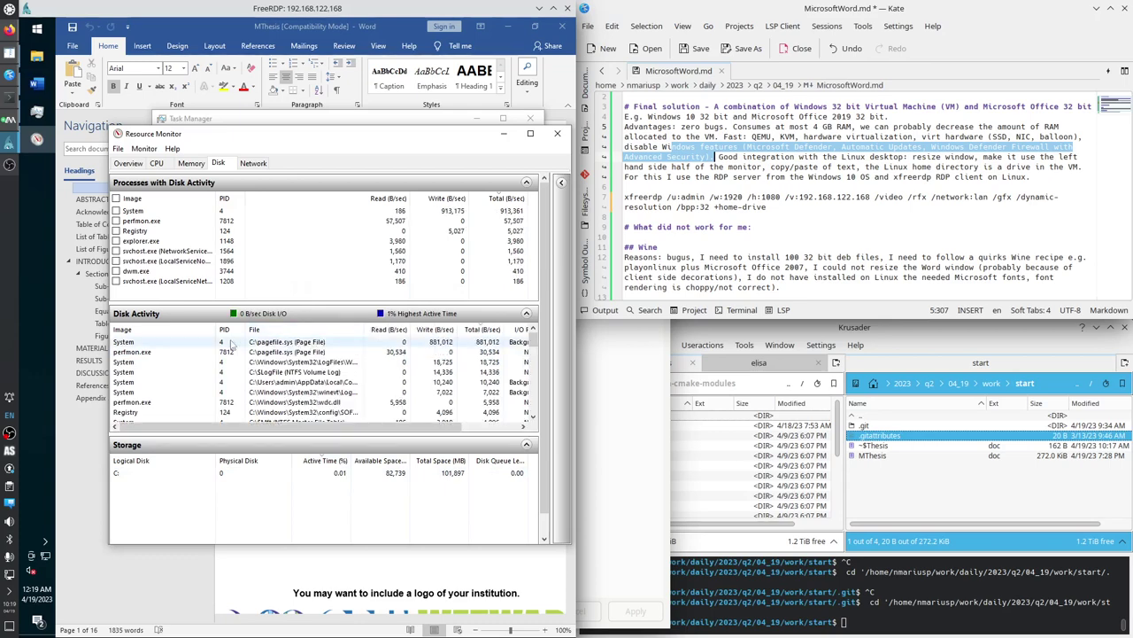
left_click_drag(181, 331, 182, 331)
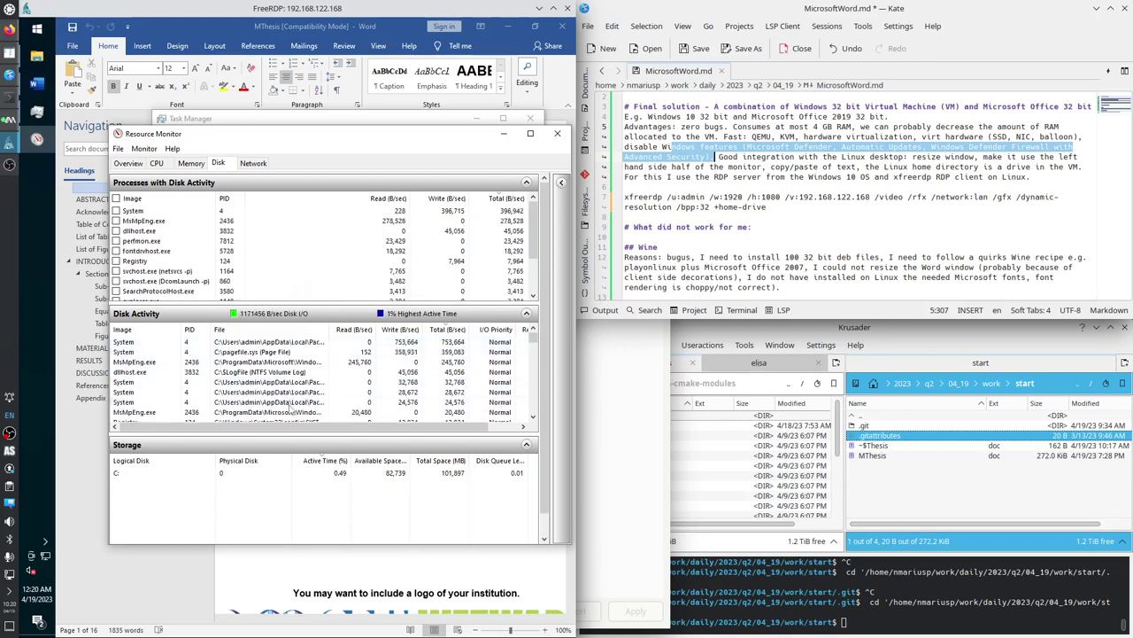
left_click(187, 166)
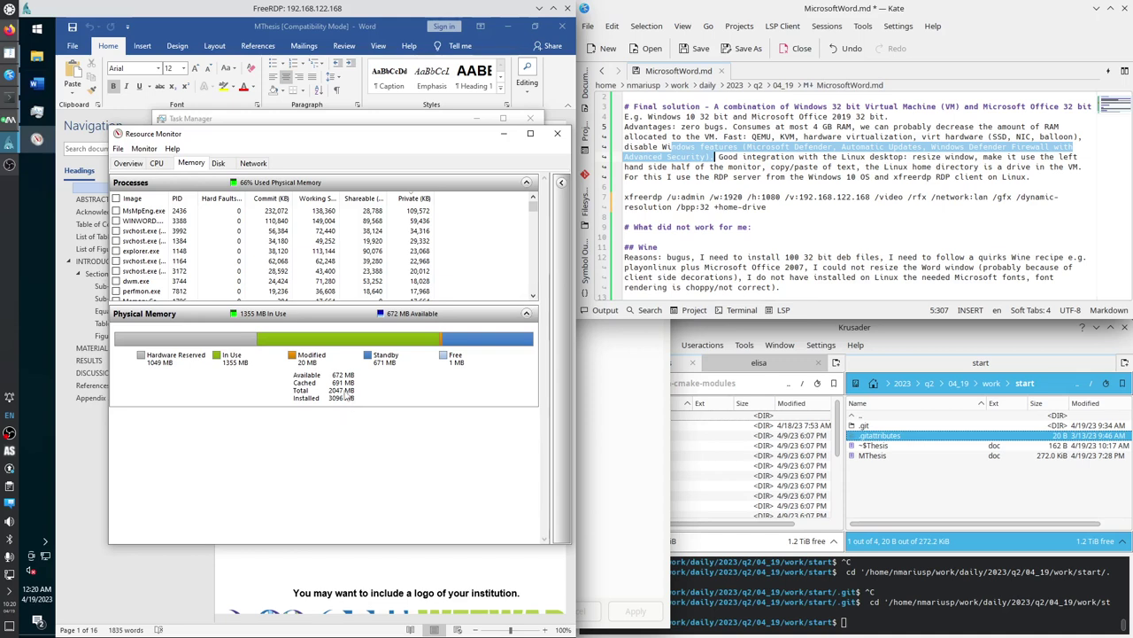
mouse_move(341, 398)
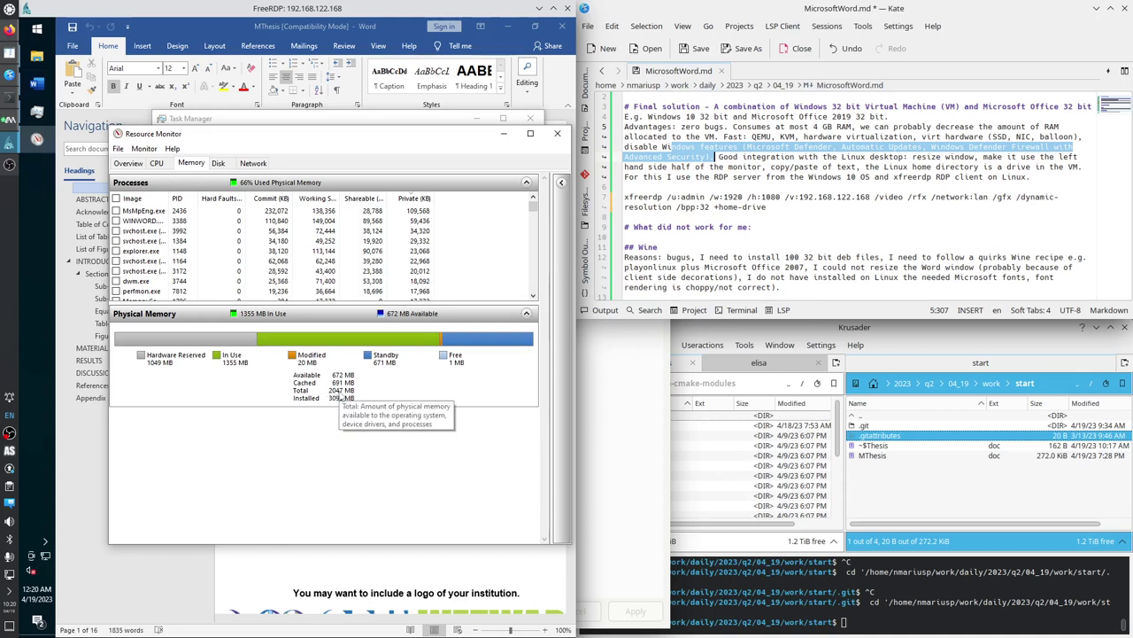
Pause and resume the OBS recording, minimise OBS, and view the VM's memory hardware details.
left_click(9, 168)
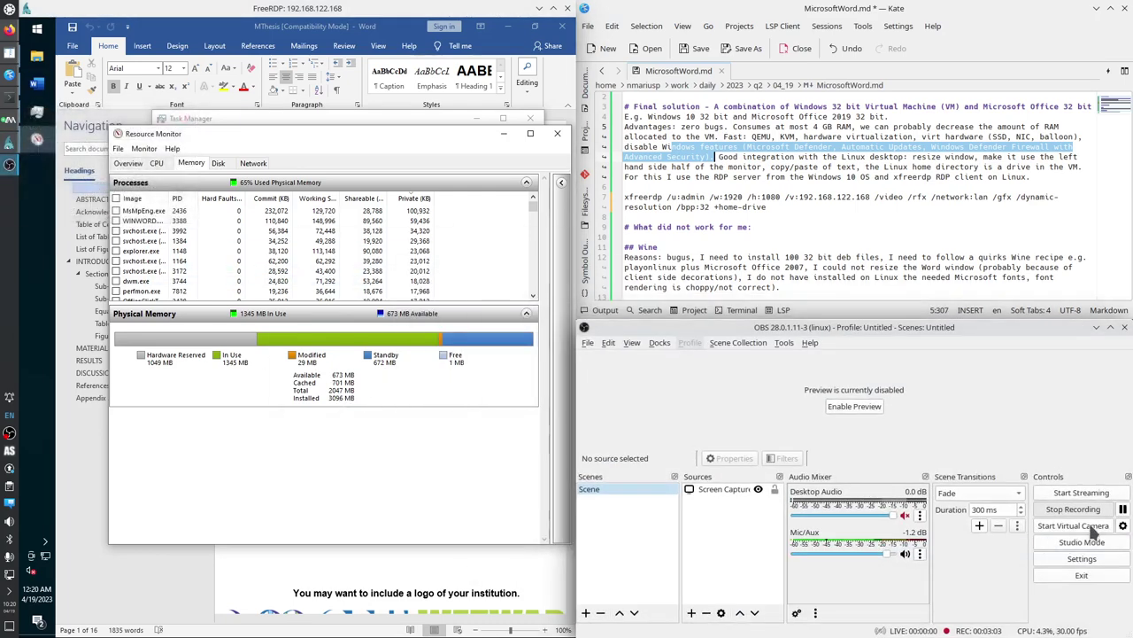
left_click(1123, 511)
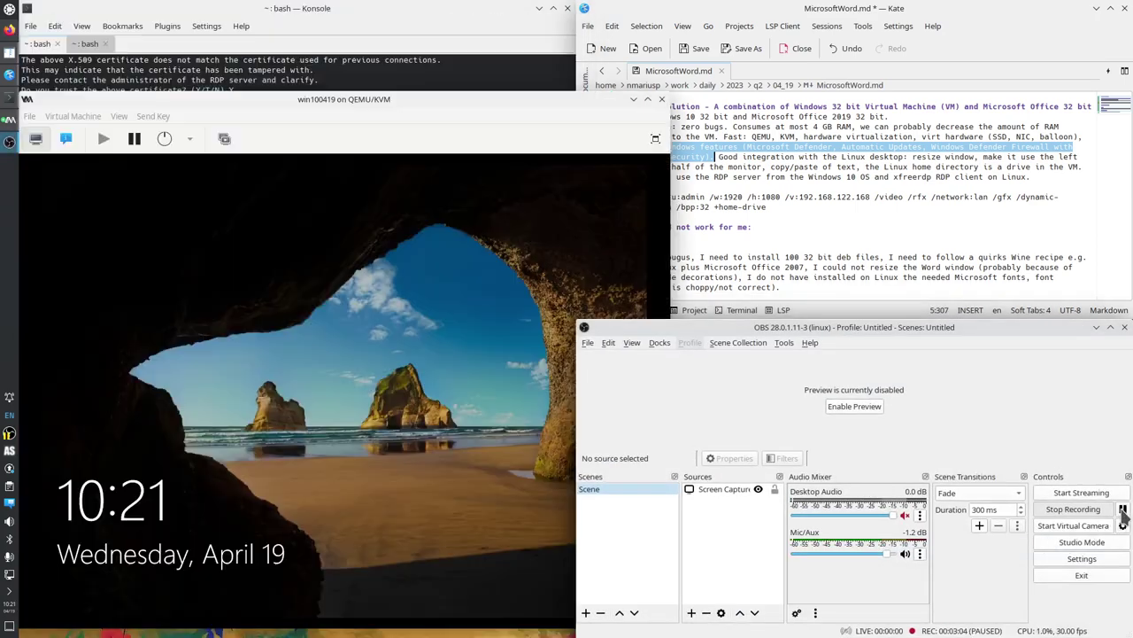
left_click(1123, 510)
left_click(1096, 327)
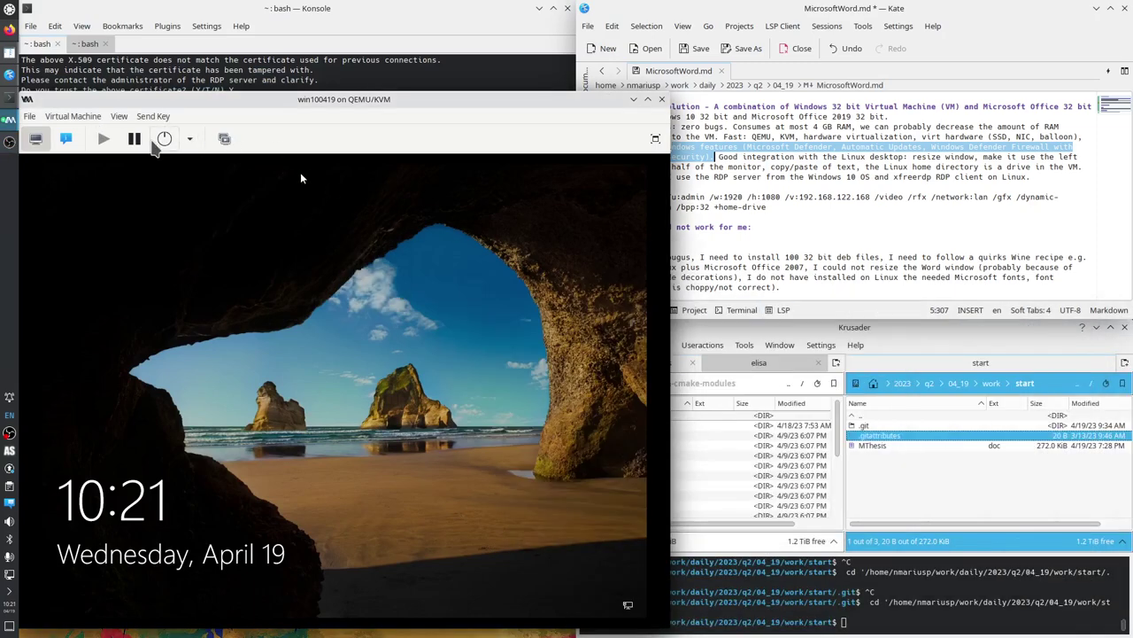
left_click(65, 139)
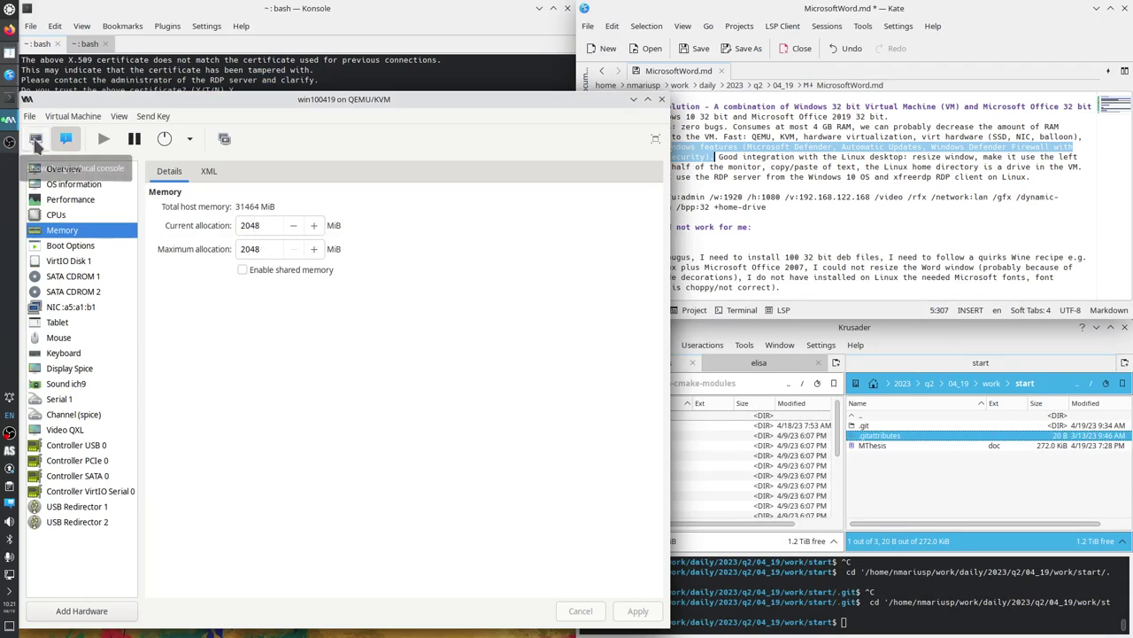
Rerun the previous xfreerdp command in Konsole and submit the password to reconnect to 192.168.122.168.
left_click(162, 69)
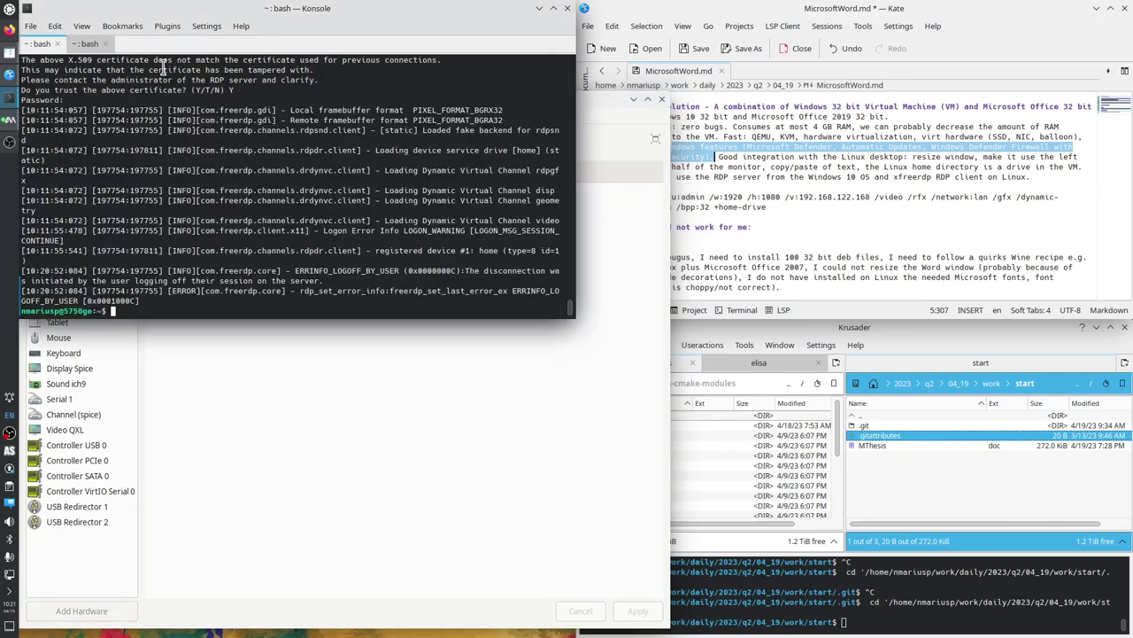
key("Up")
key("Return")
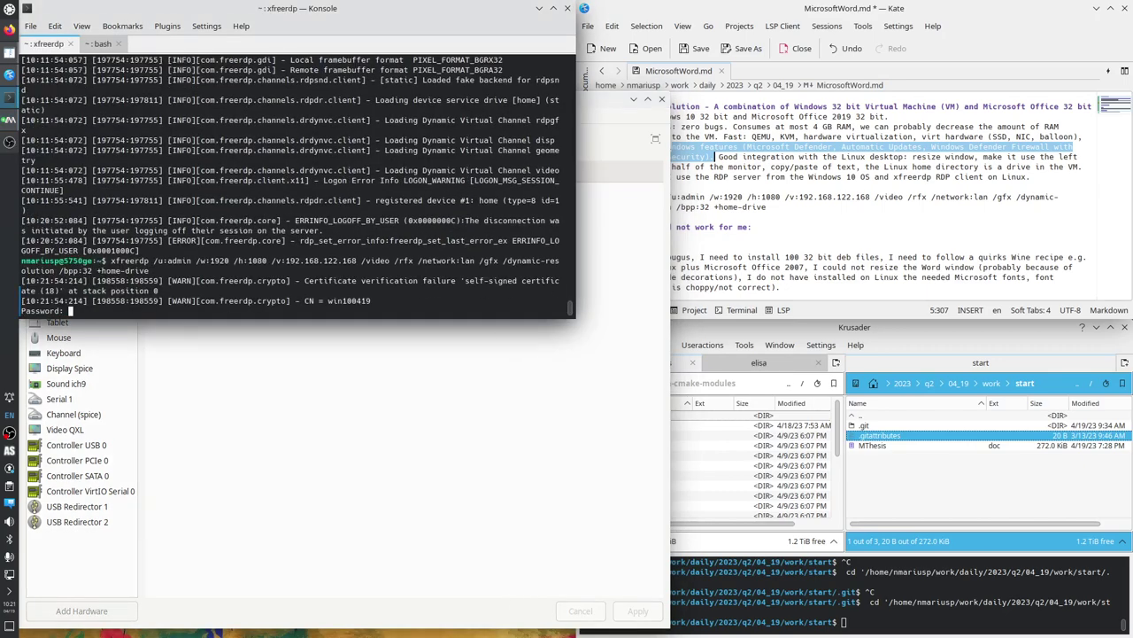
key("Return")
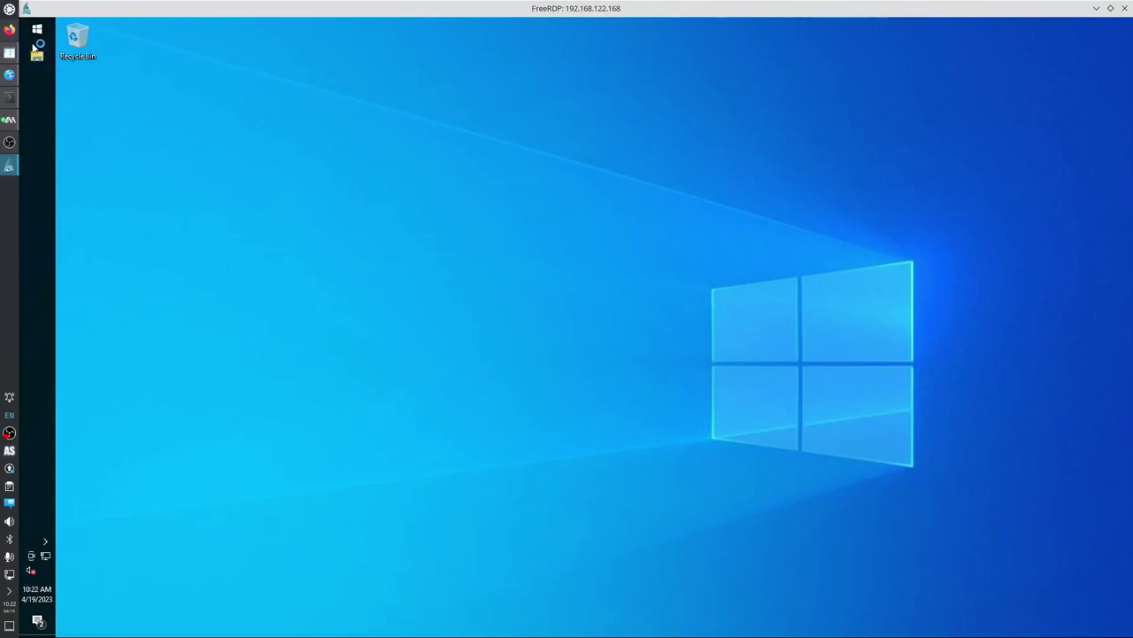
Launch Word from the Start search and reopen MThesis from its Recent list.
left_click(38, 57)
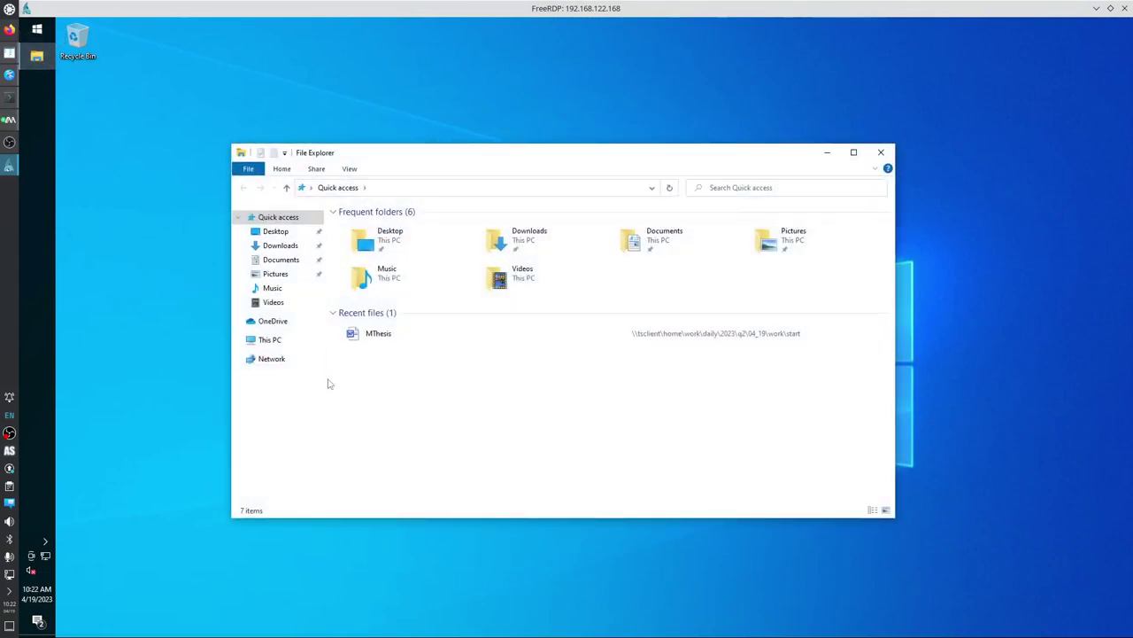
left_click(881, 153)
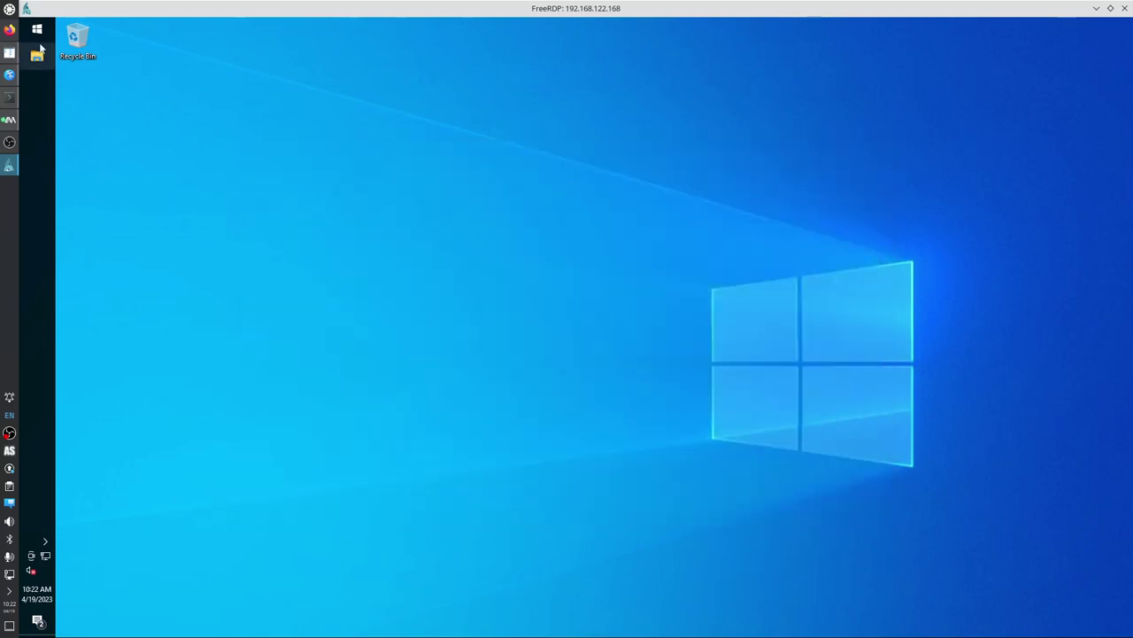
left_click(38, 31)
type("word")
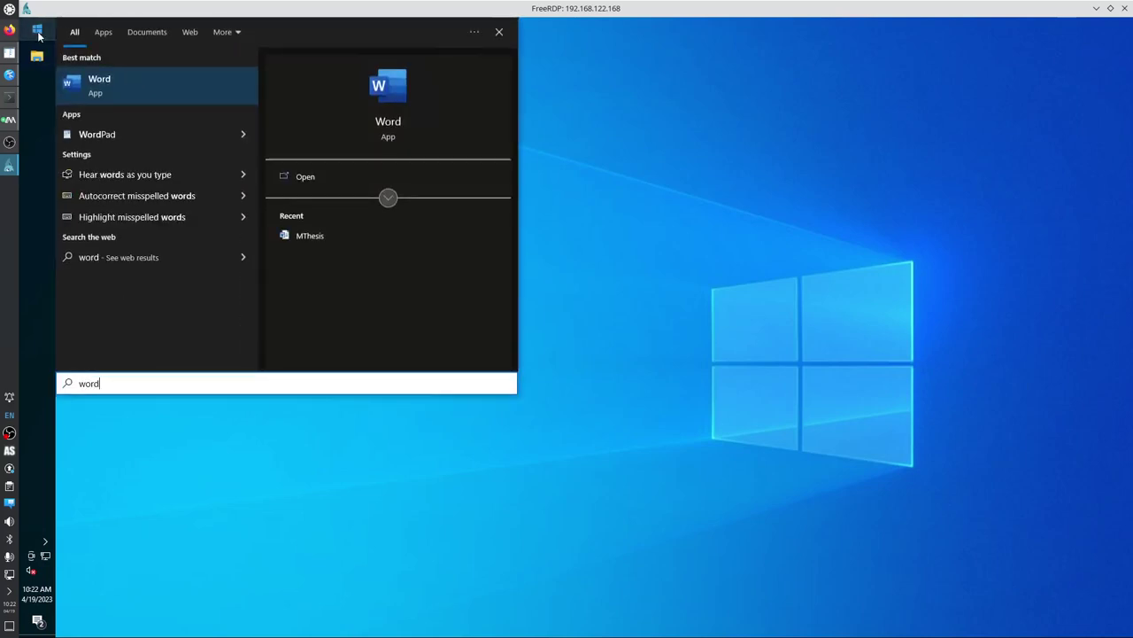
key("Return")
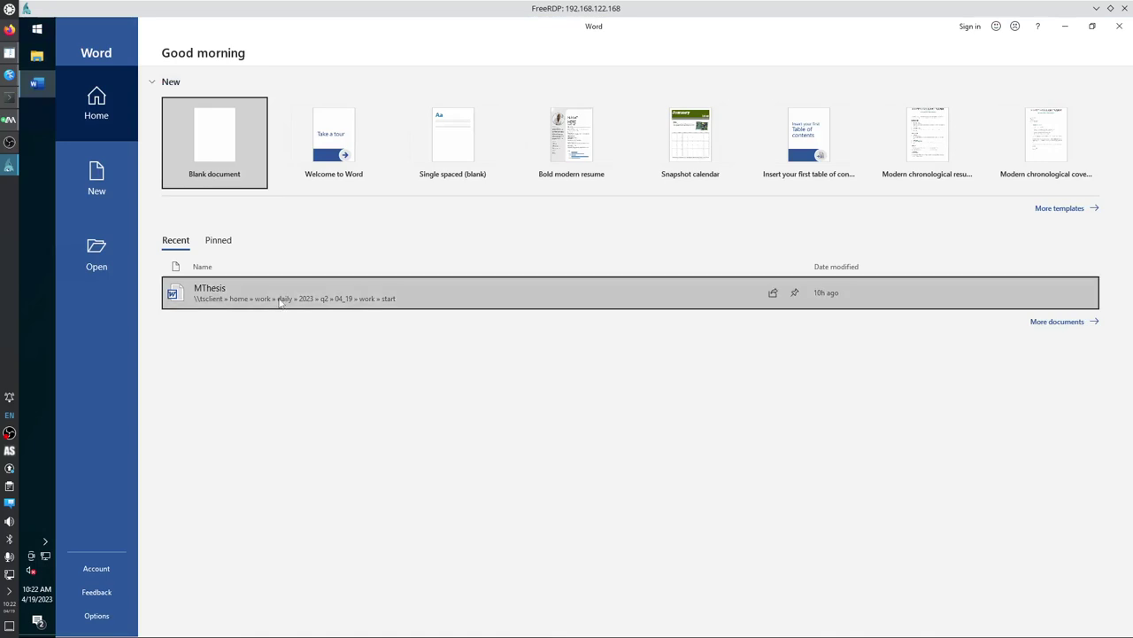
left_click(283, 305)
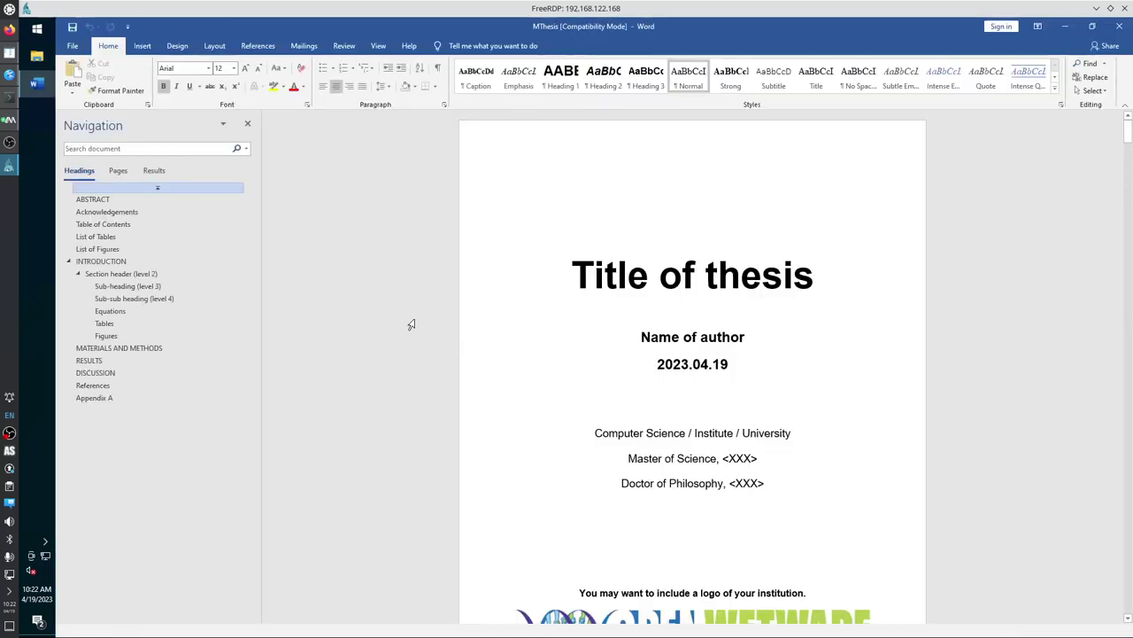
Open Task Manager from the taskbar, check WINWORD.EXE sorted by CPU, then view memory usage of 1.3/2.0 GB.
right_click(35, 159)
left_click(105, 399)
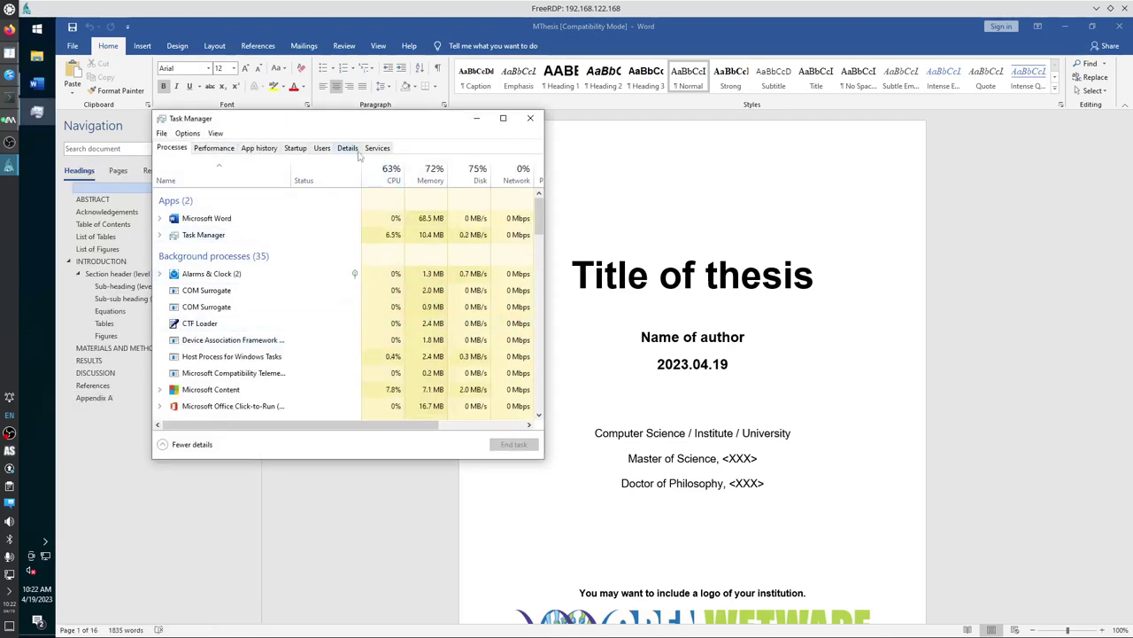
left_click(347, 148)
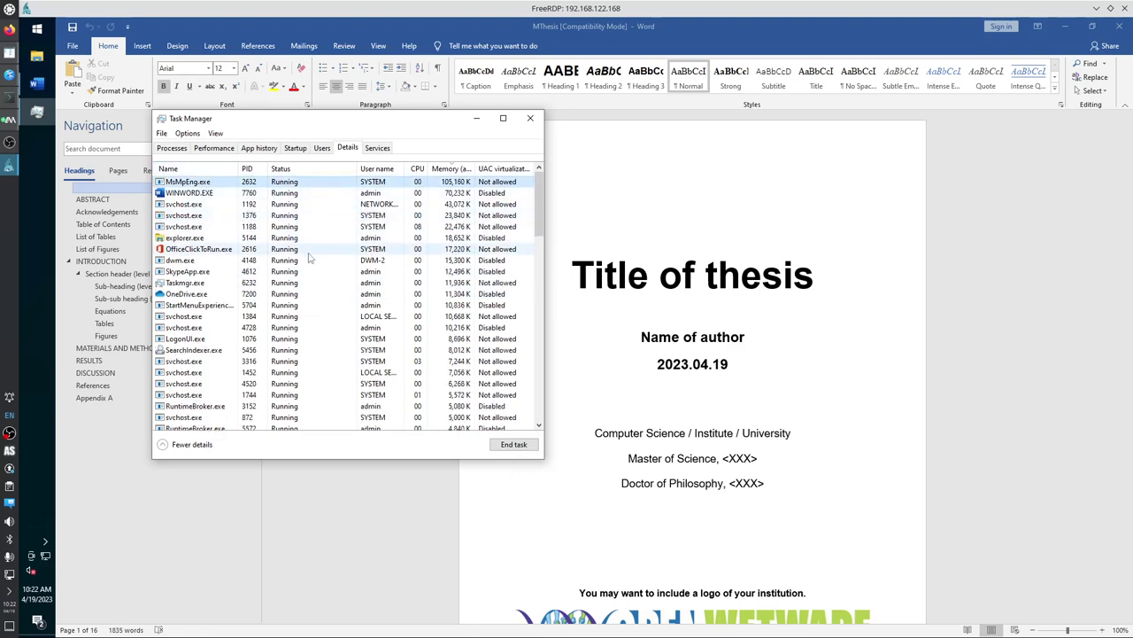
left_click(221, 193)
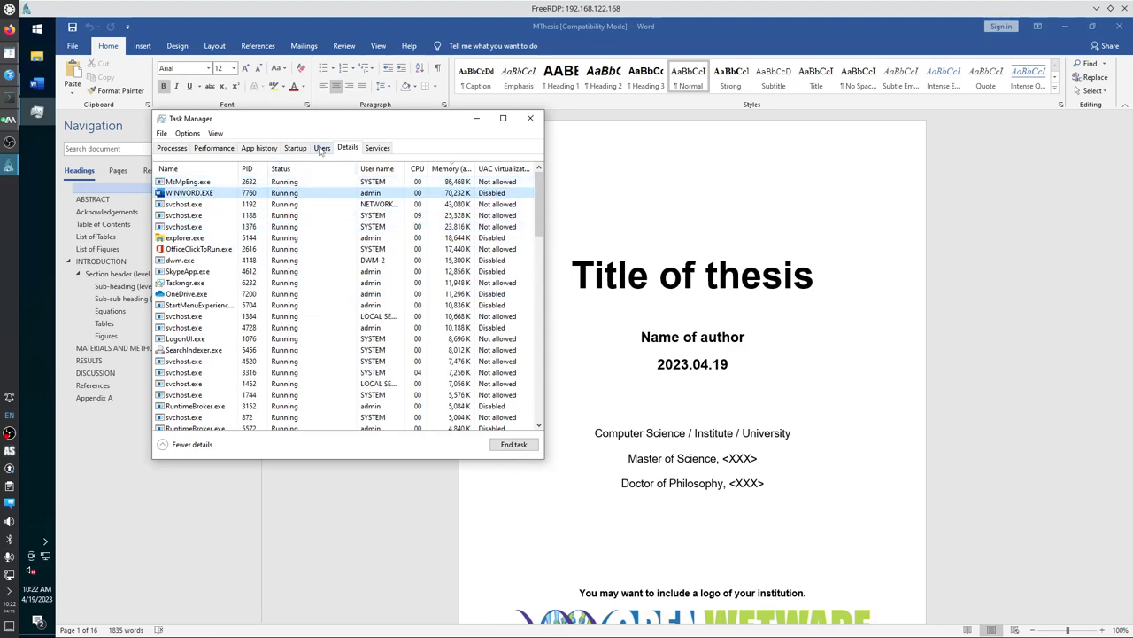
left_click(417, 169)
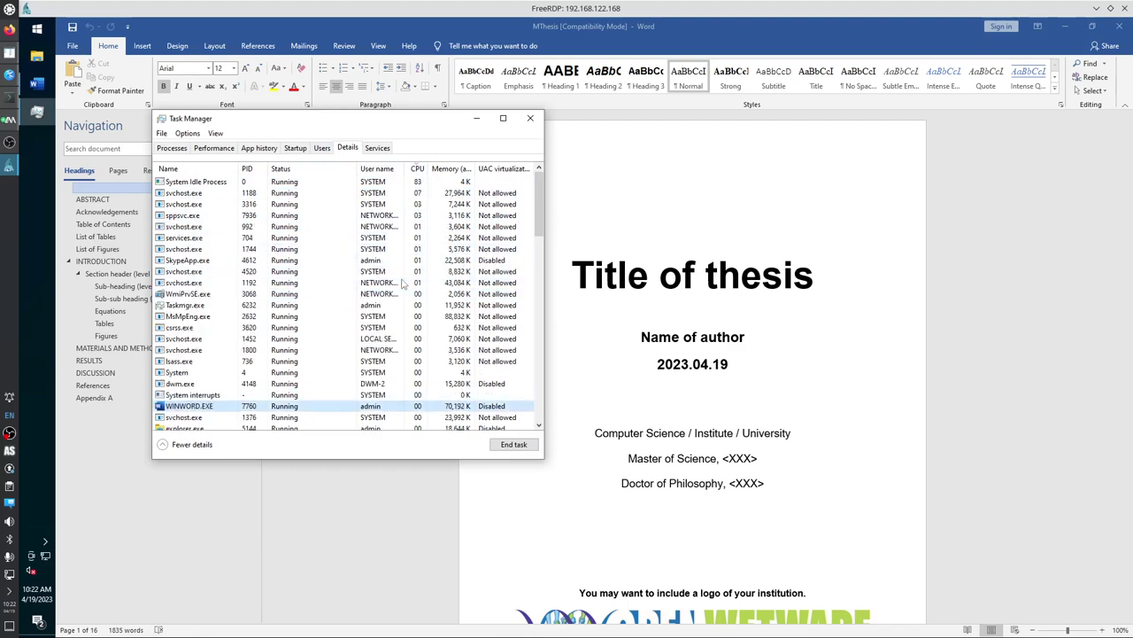
left_click(214, 148)
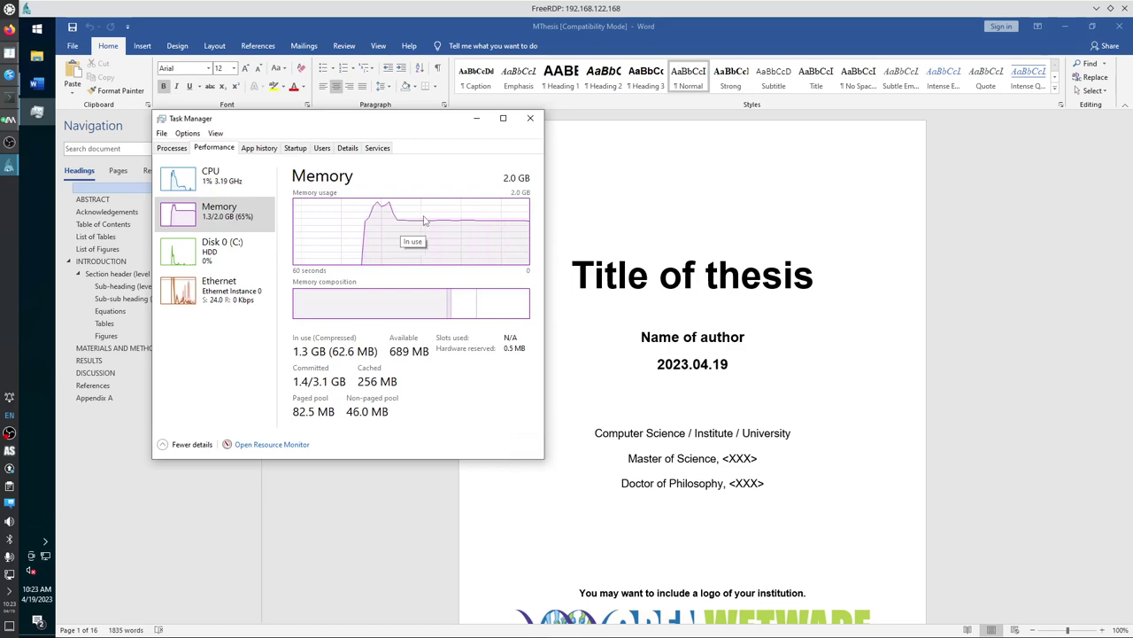
Open Resource Monitor's Disk view, widen the File column, and select the System page file row.
left_click(284, 444)
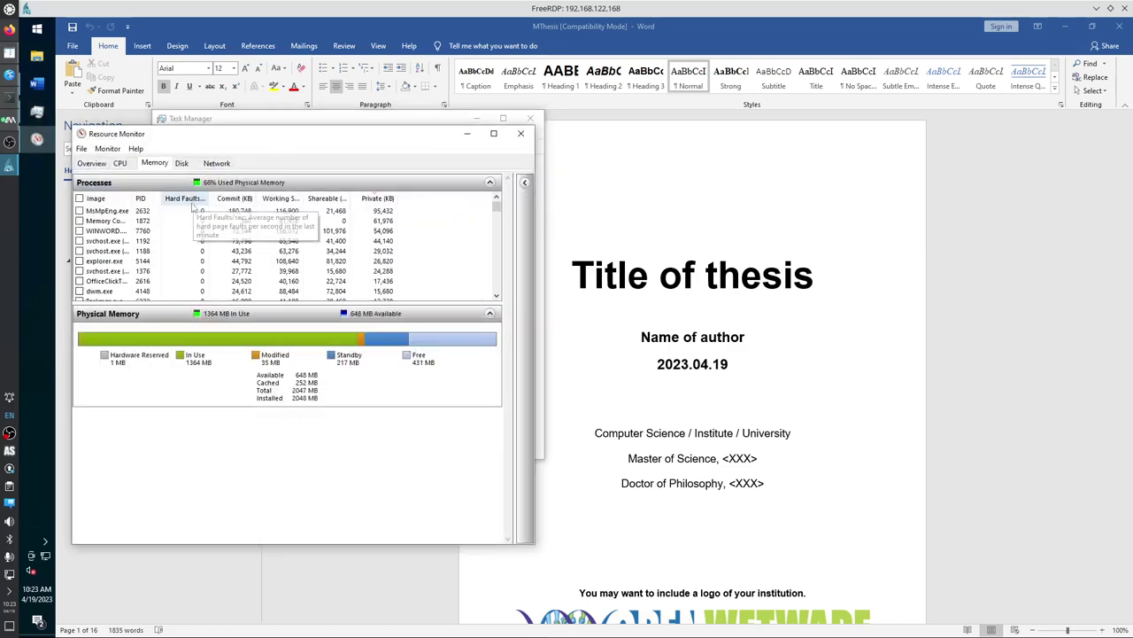
left_click(182, 163)
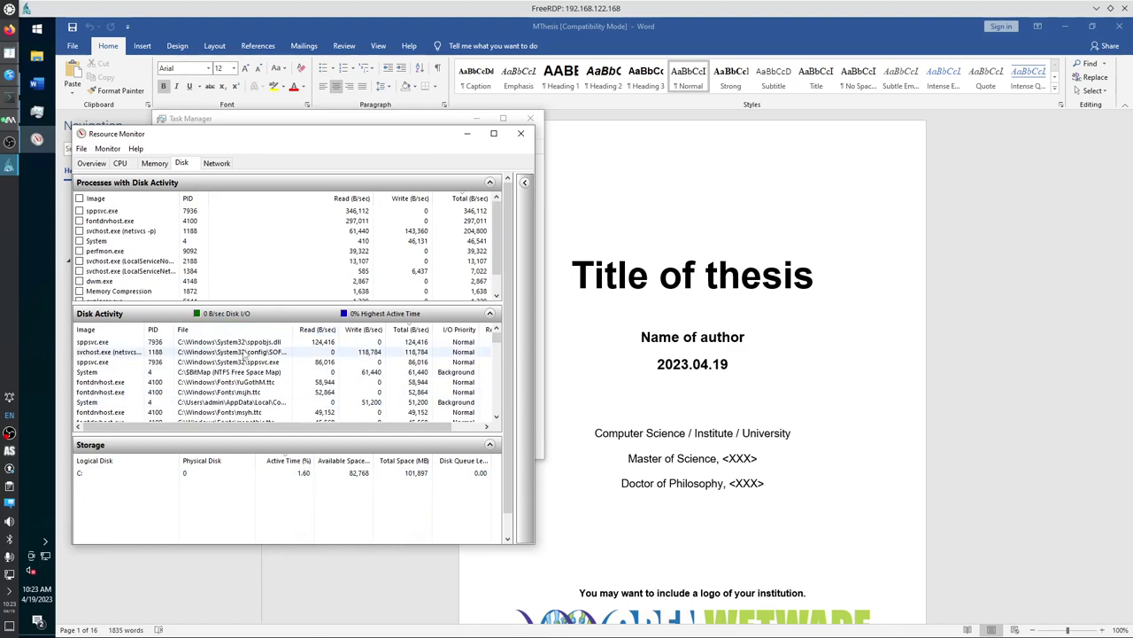
left_click_drag(289, 332, 308, 332)
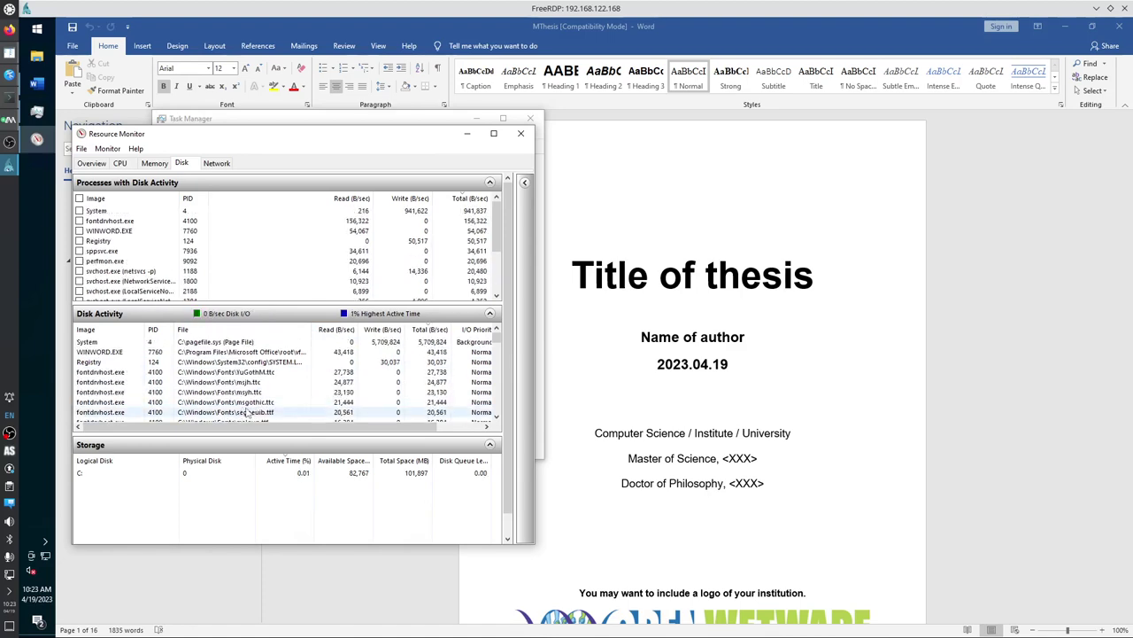
left_click(223, 343)
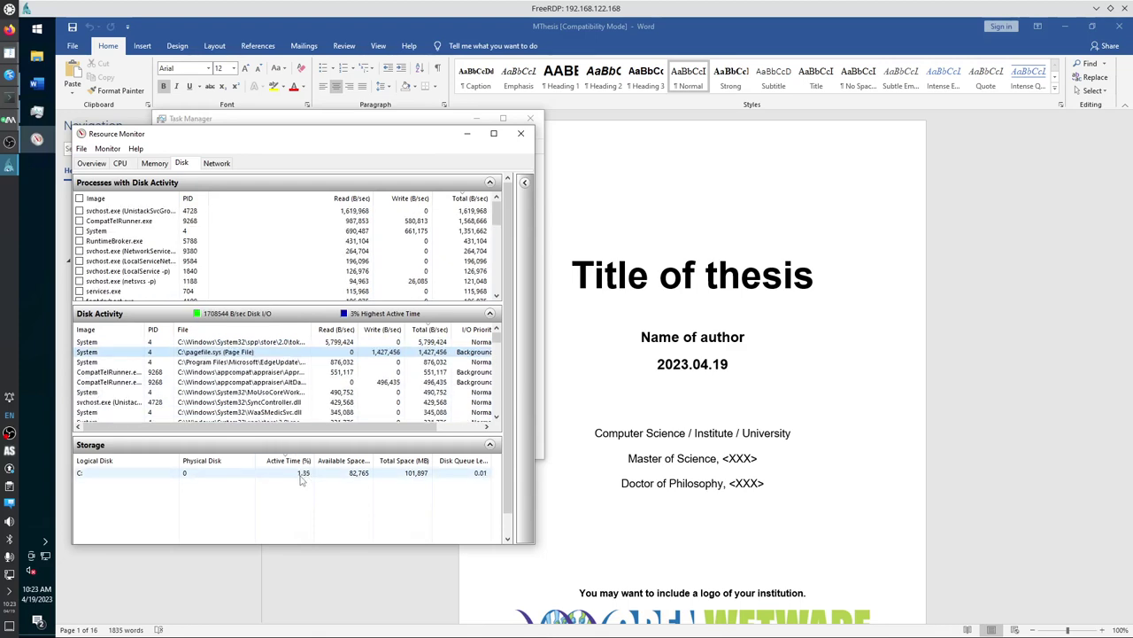
scroll(301, 478, "down", 1)
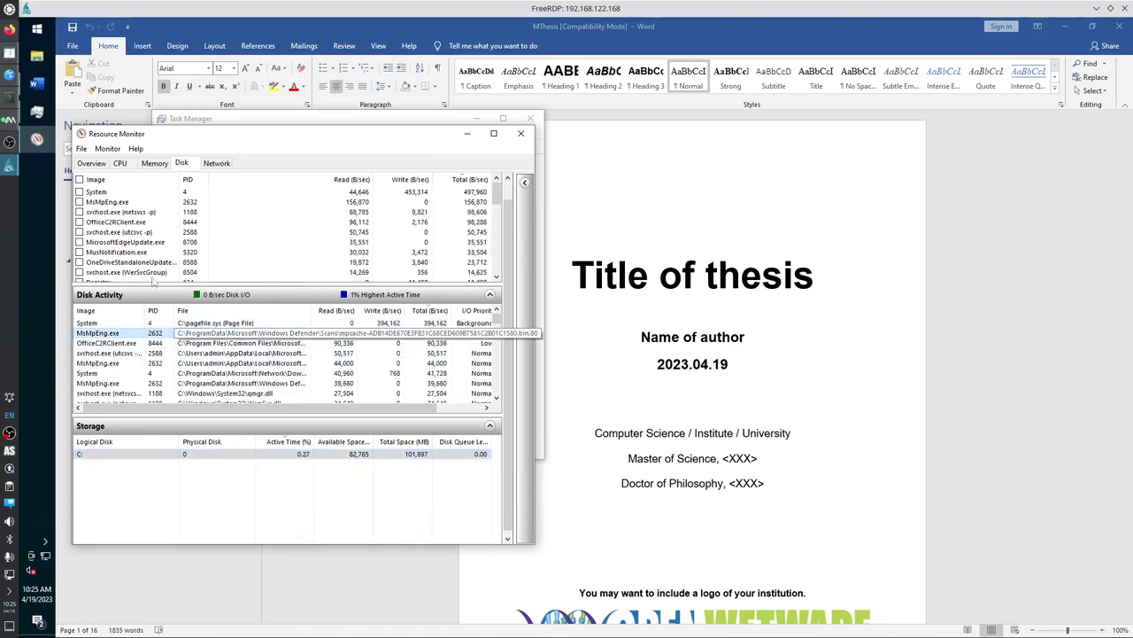
left_click(34, 32)
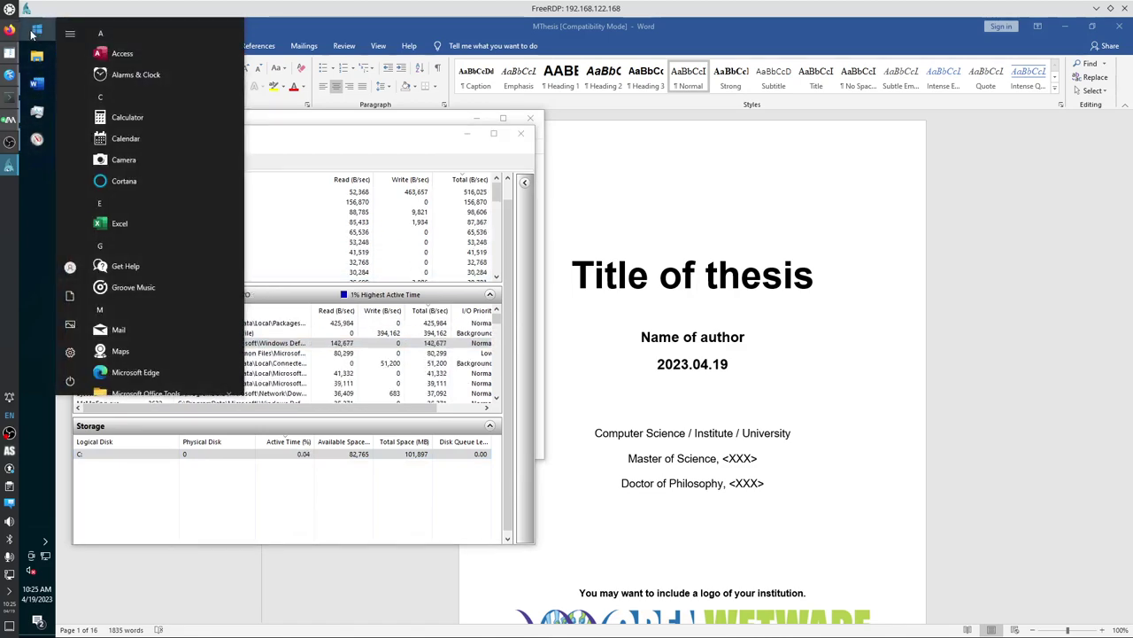
Launch the Group Policy Editor via 'group' search and go to Administrative Templates > Windows Components > Microsoft Defender Antivirus.
type("group")
key("Return")
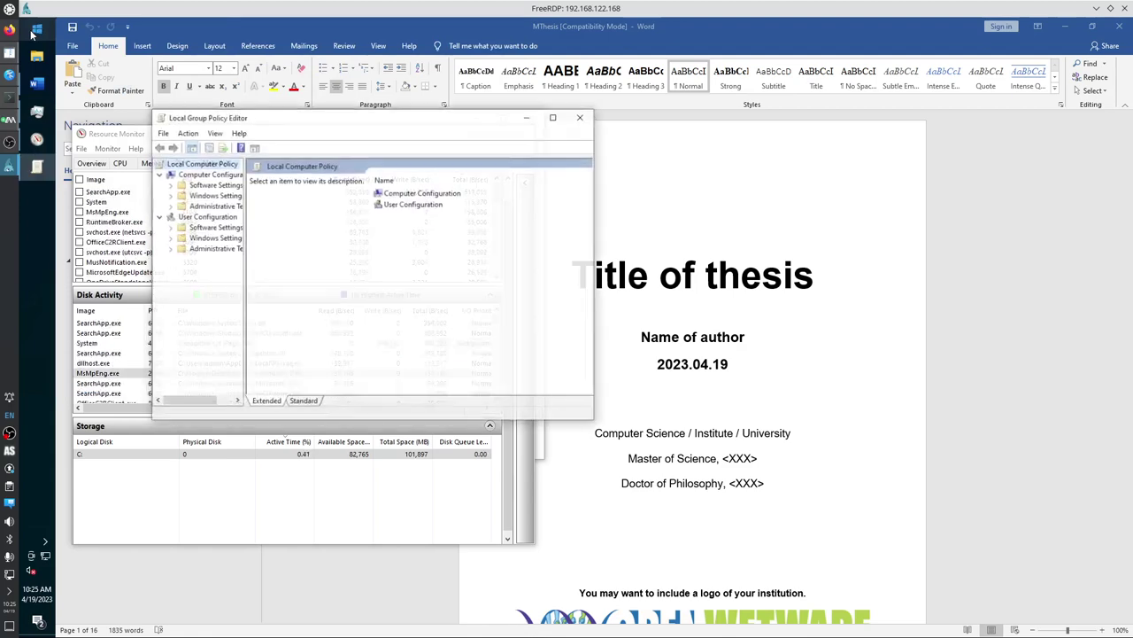
double_click(229, 205)
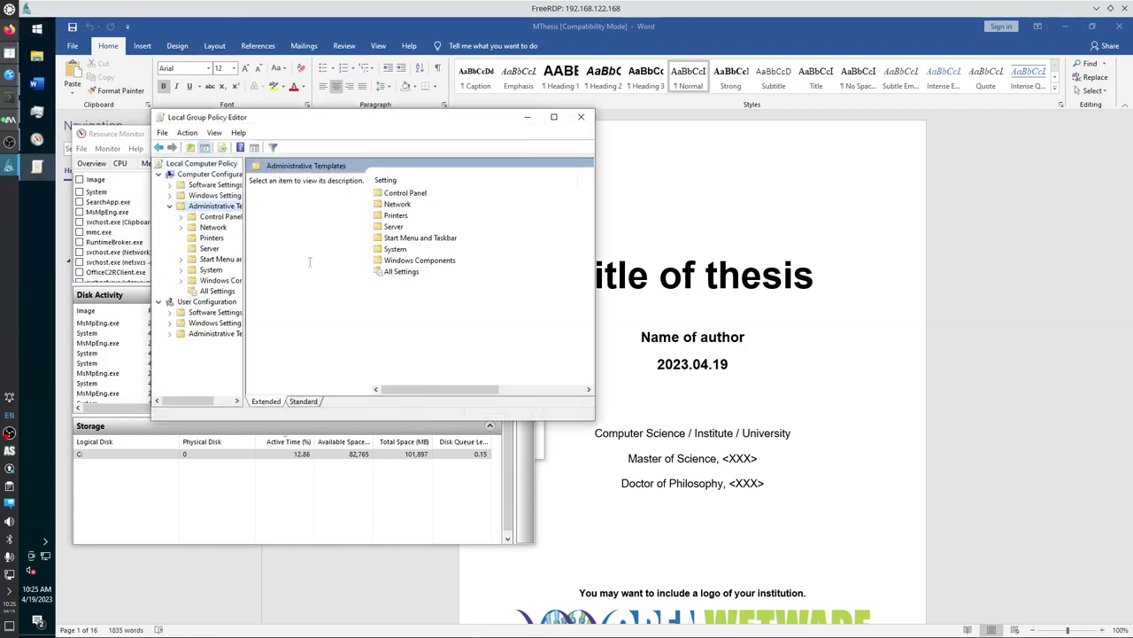
double_click(220, 285)
left_click(419, 305)
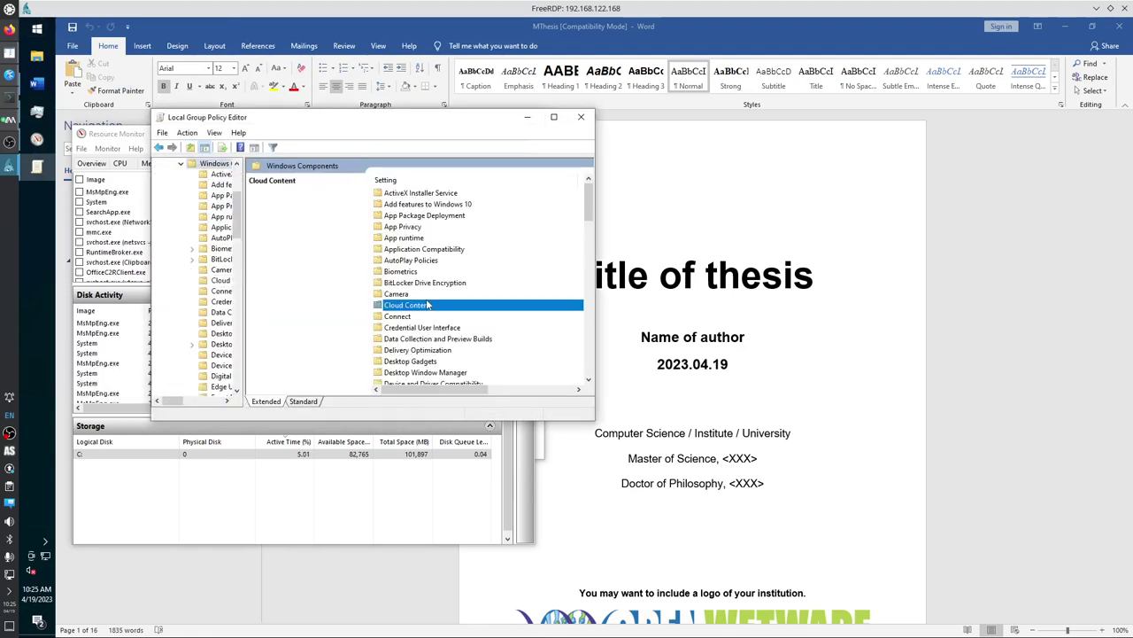
type("mi")
key("Down")
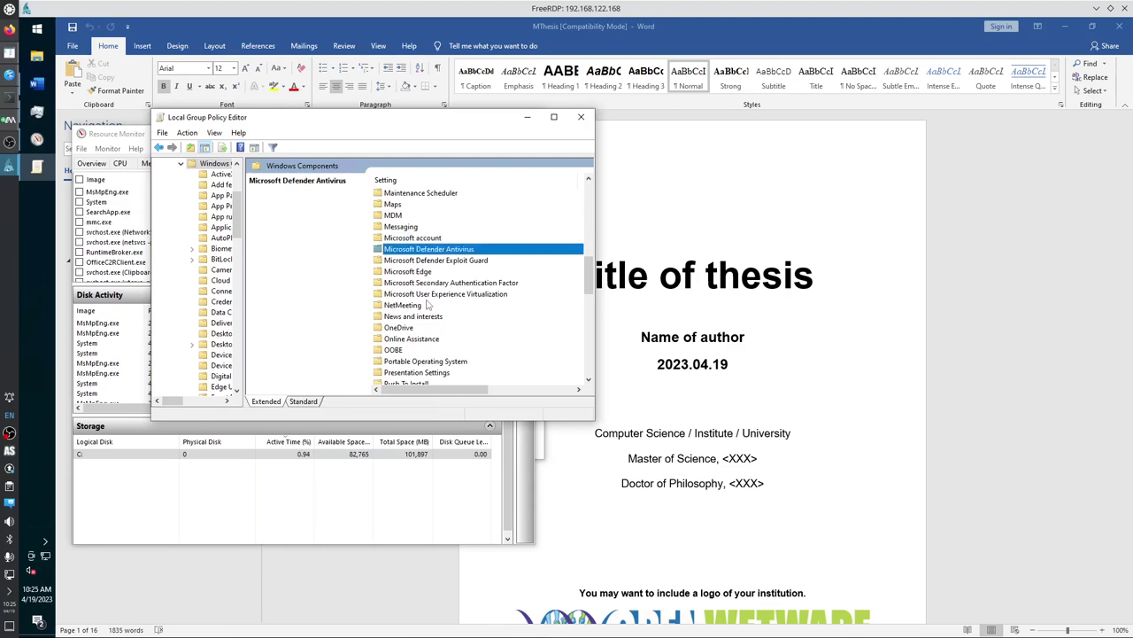
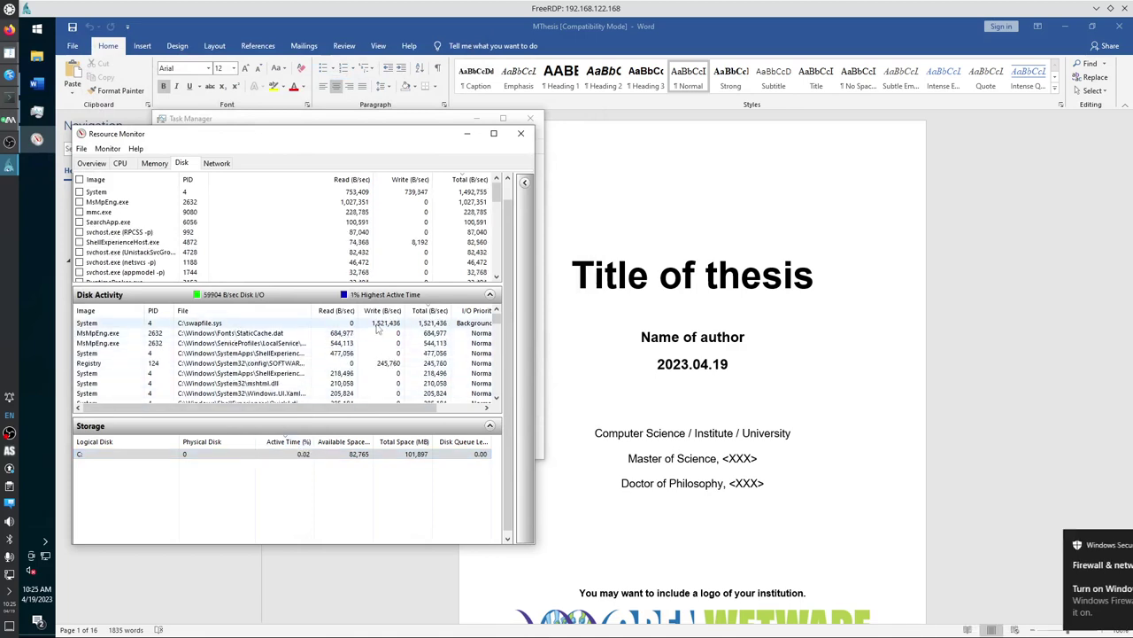
Close Resource Monitor and Task Manager, then snap the Word window to the left half.
left_click(373, 325)
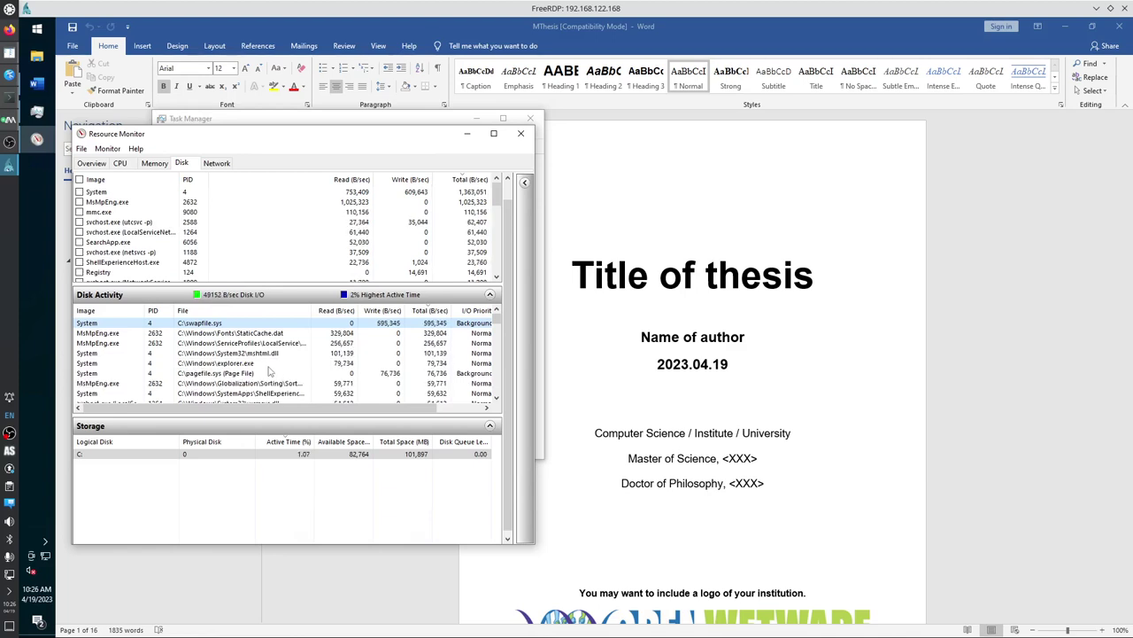
left_click(520, 132)
left_click(531, 119)
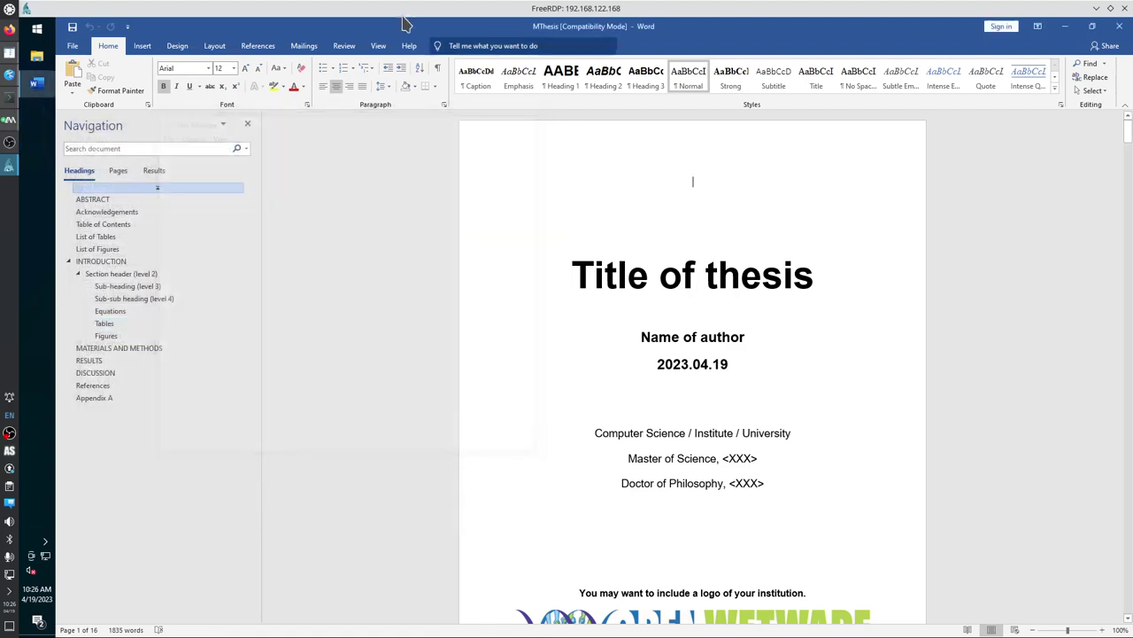
left_click_drag(393, 8, 25, 205)
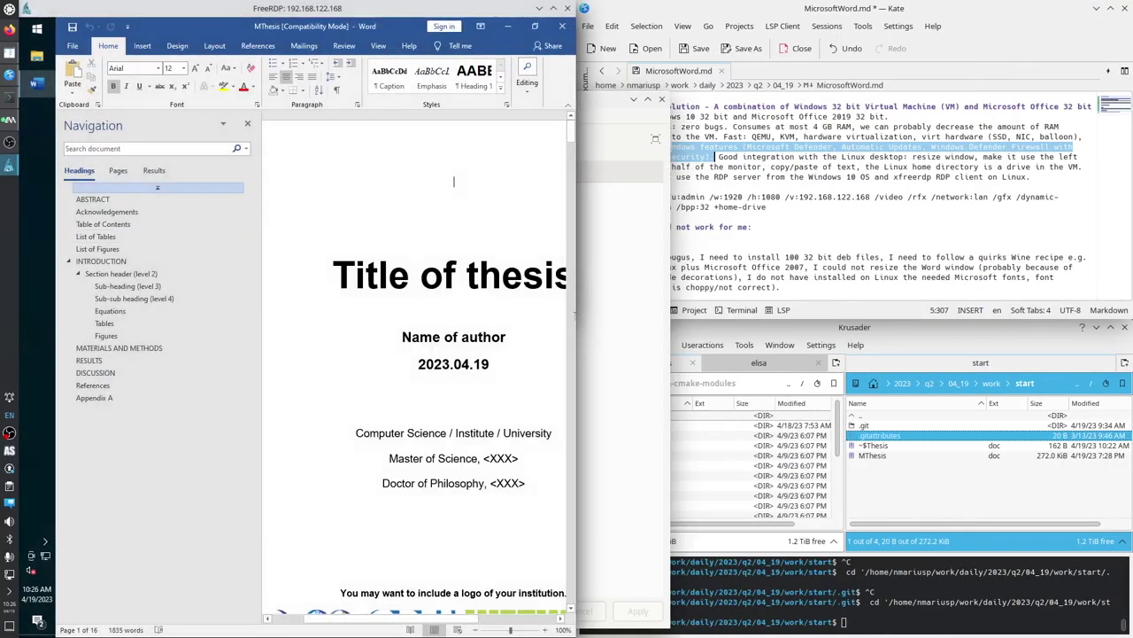
Close the win100419 virtual machine's own window after viewing its graphical console.
left_click(642, 120)
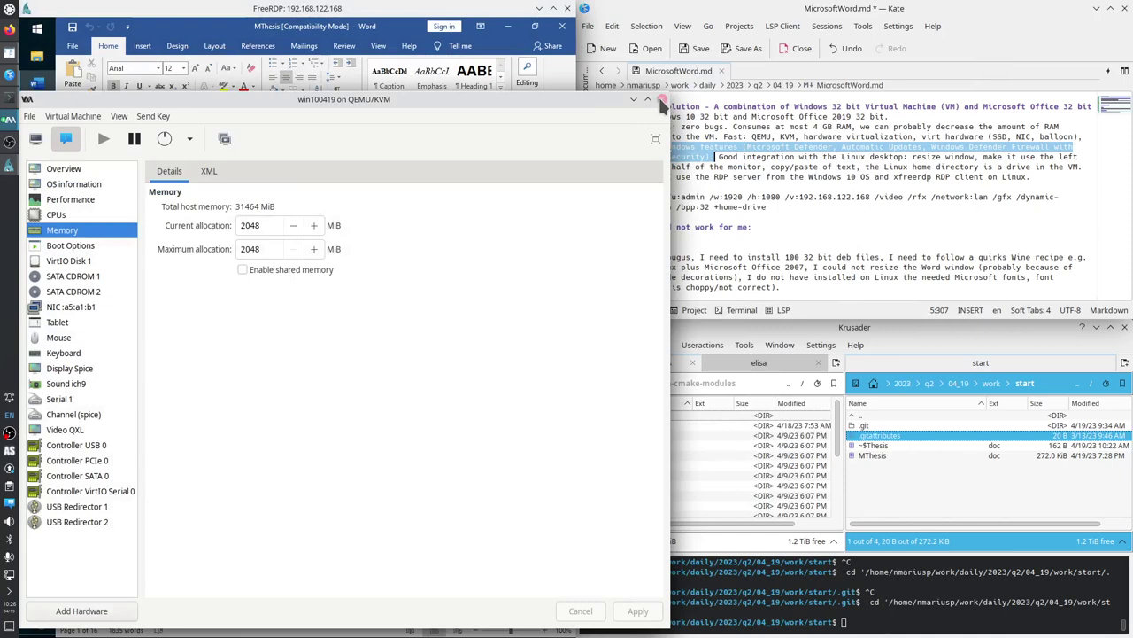
left_click(37, 139)
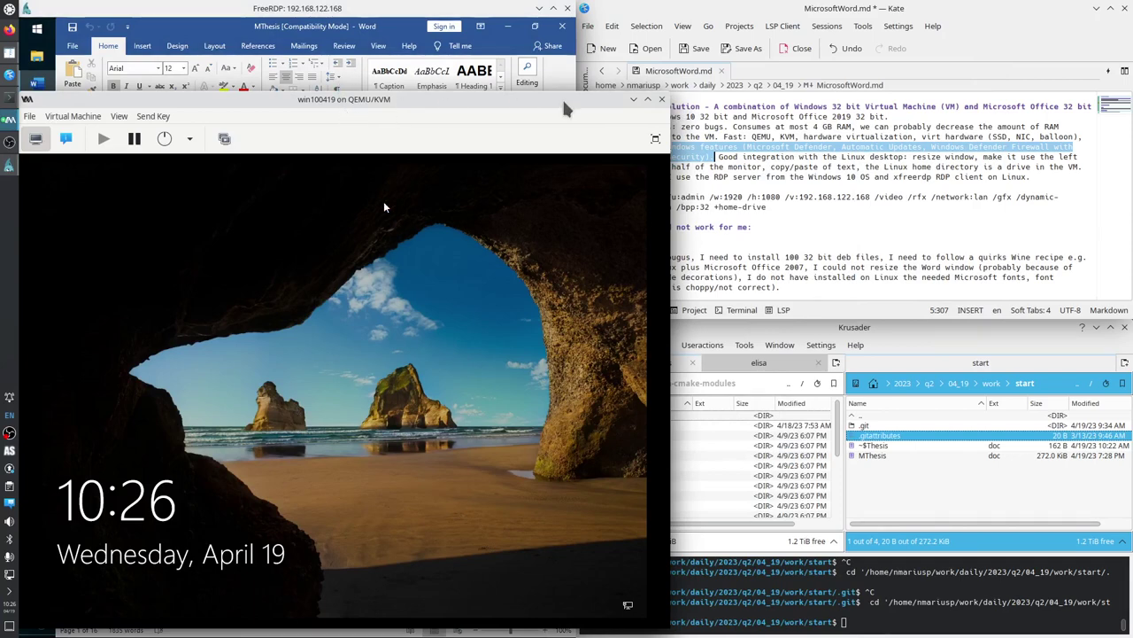
left_click(662, 99)
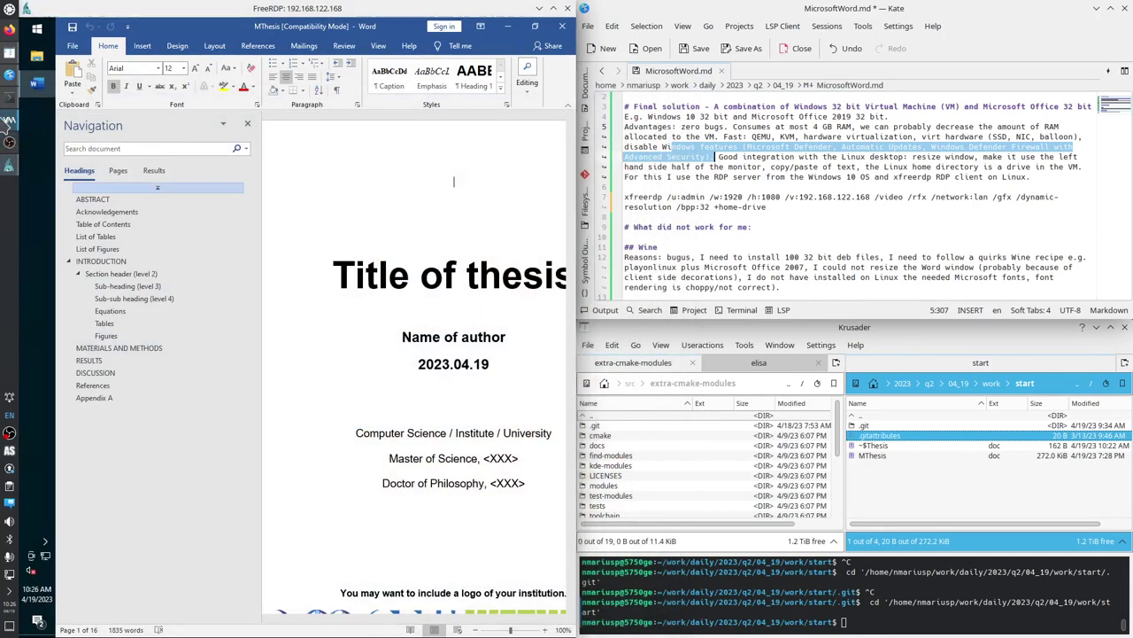
Open win100419's actions menu in Virtual Machine Manager, dismiss it, and minimize the manager.
left_click(9, 119)
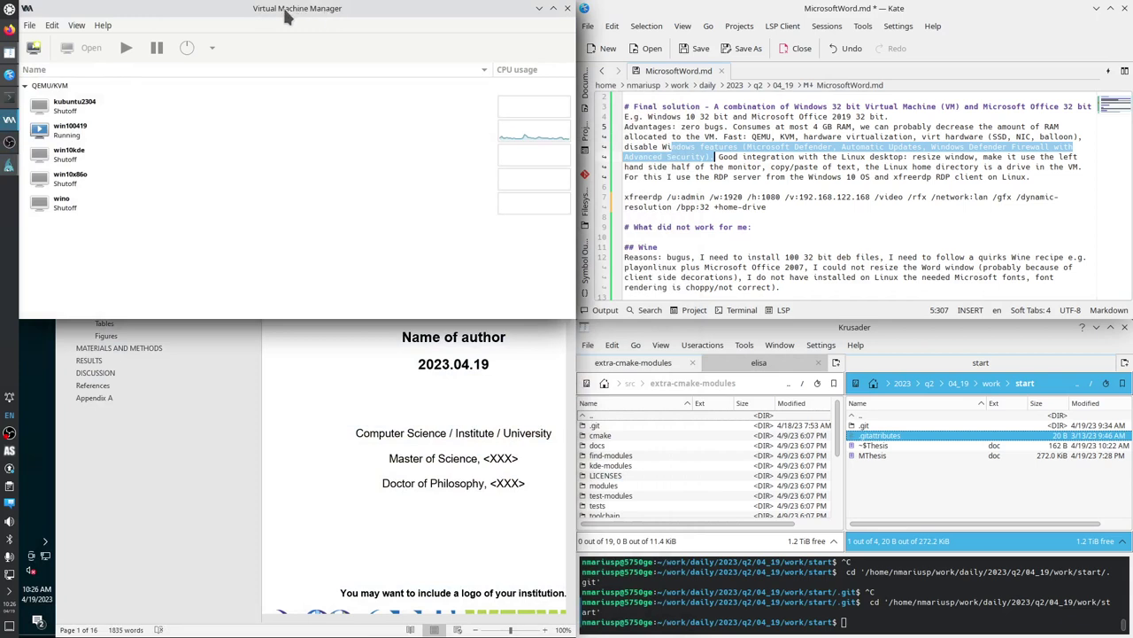
right_click(86, 130)
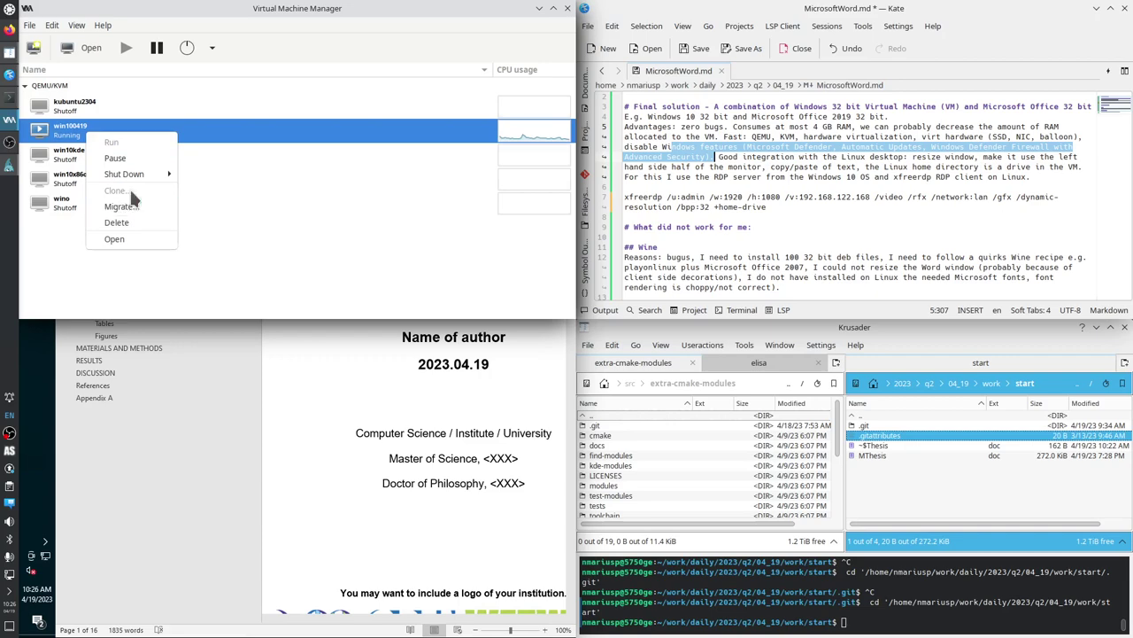
mouse_move(137, 175)
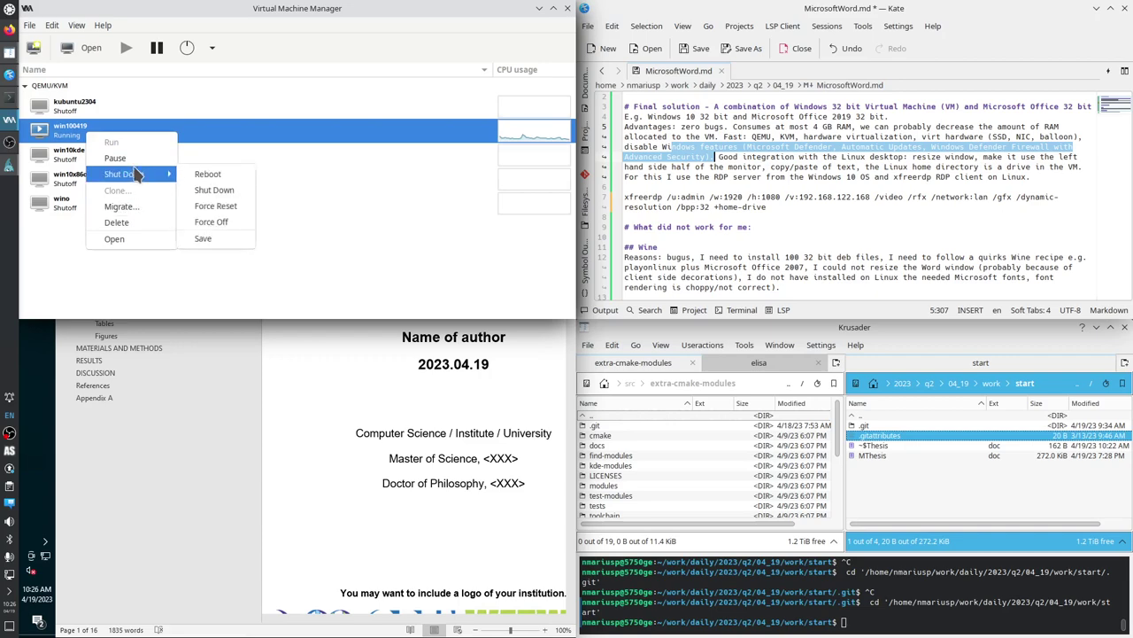
left_click(368, 182)
left_click(539, 9)
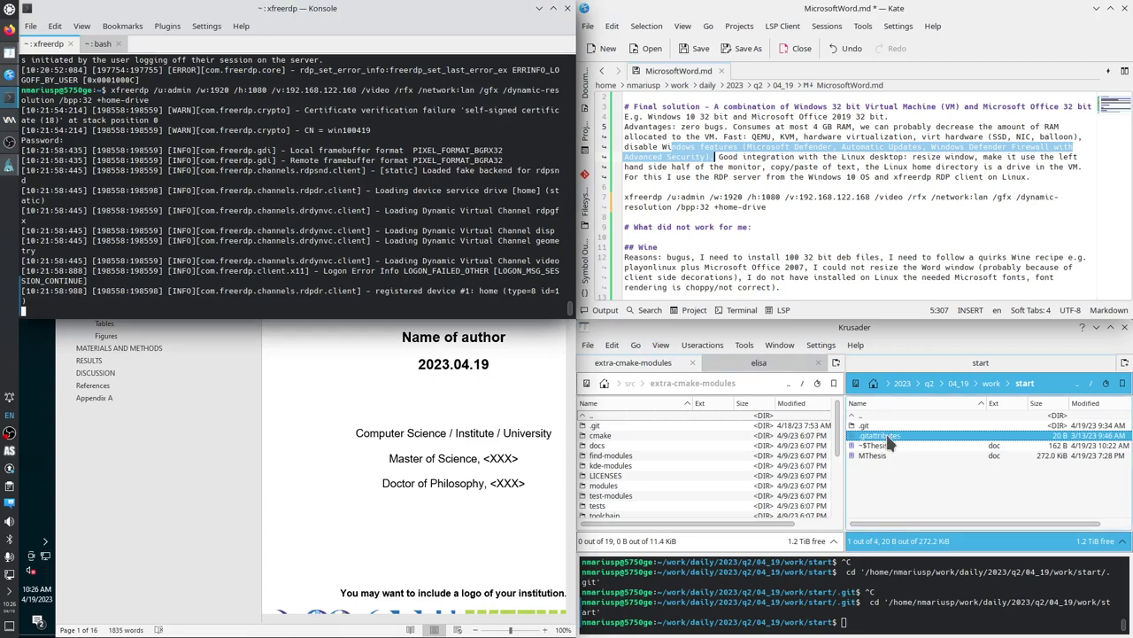
Select the xfreerdp command on line 7 in Kate, minimize Konsole, and activate Krusader's right panel.
left_click_drag(765, 207, 624, 196)
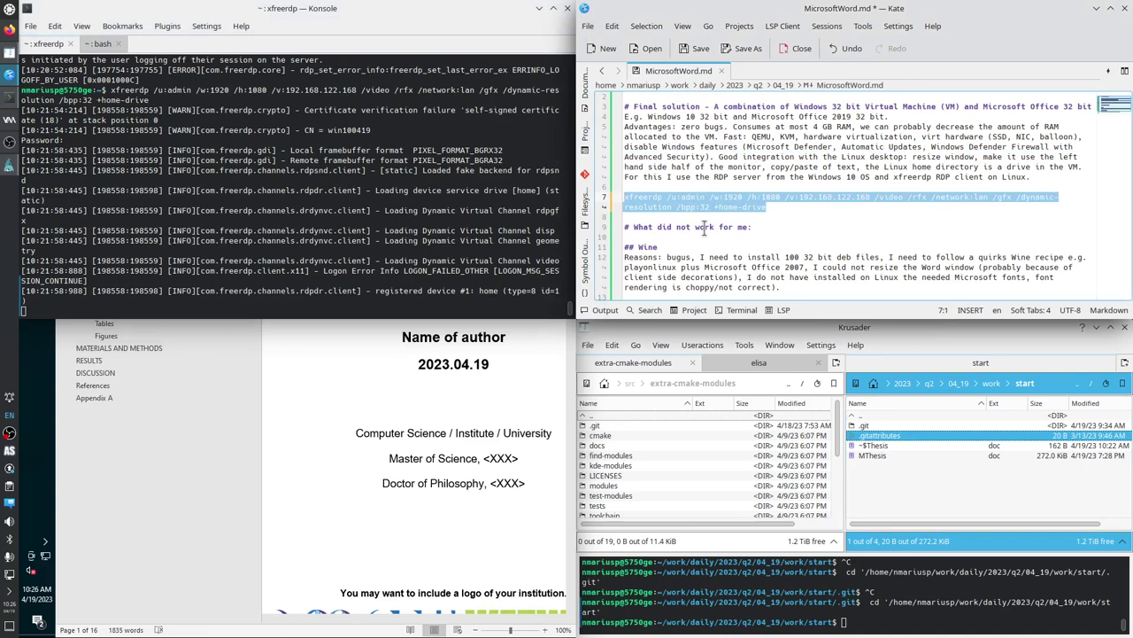
left_click(539, 8)
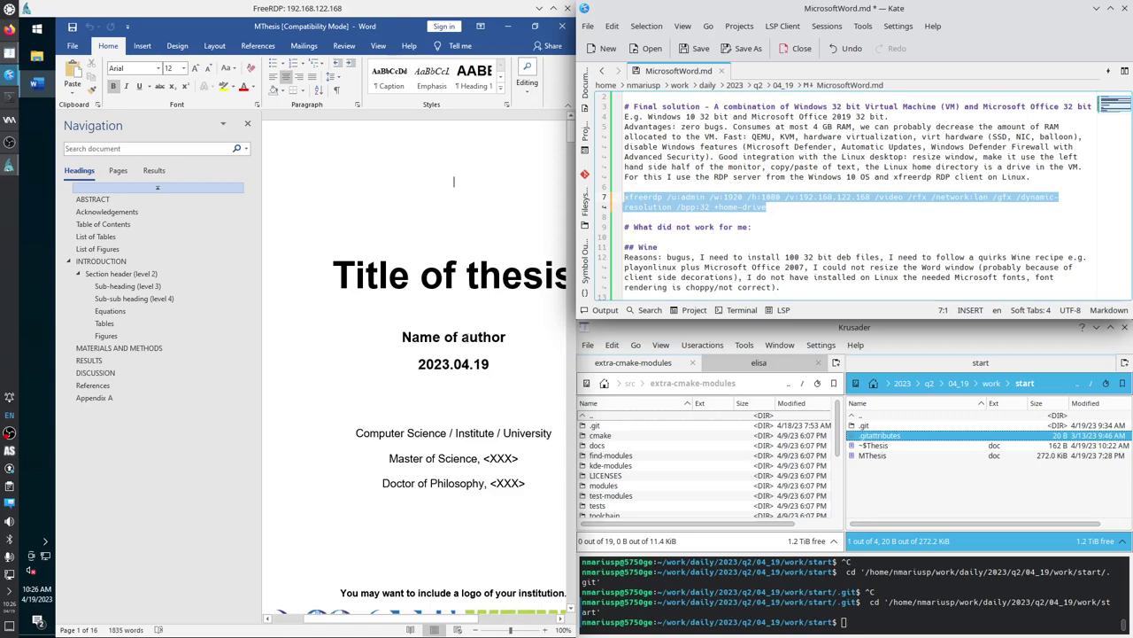
left_click(915, 469)
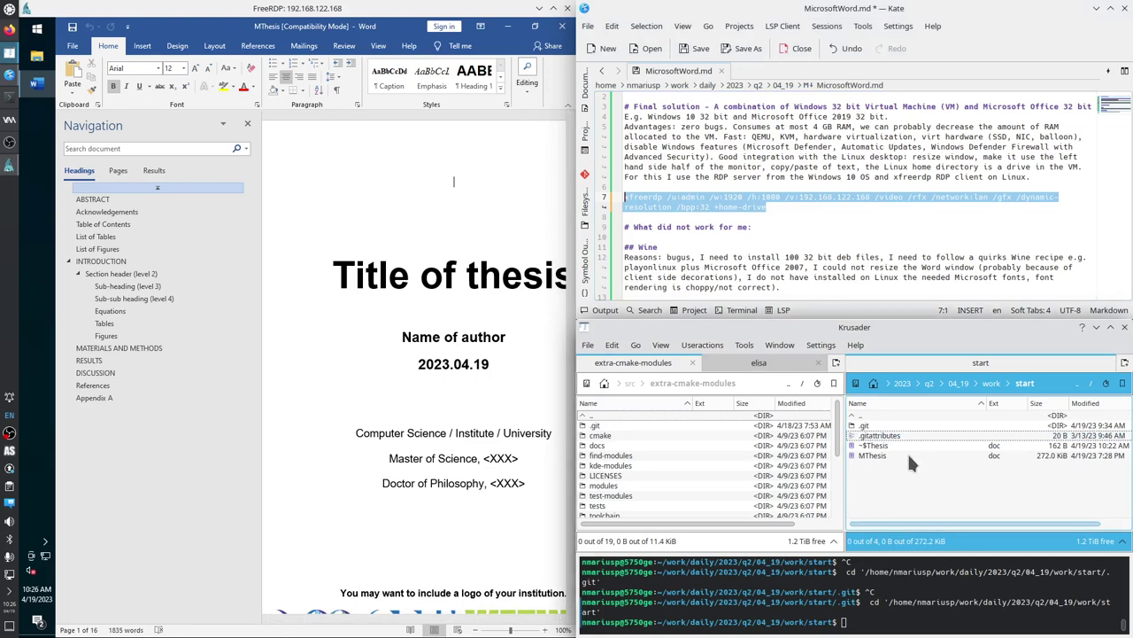
mouse_move(908, 456)
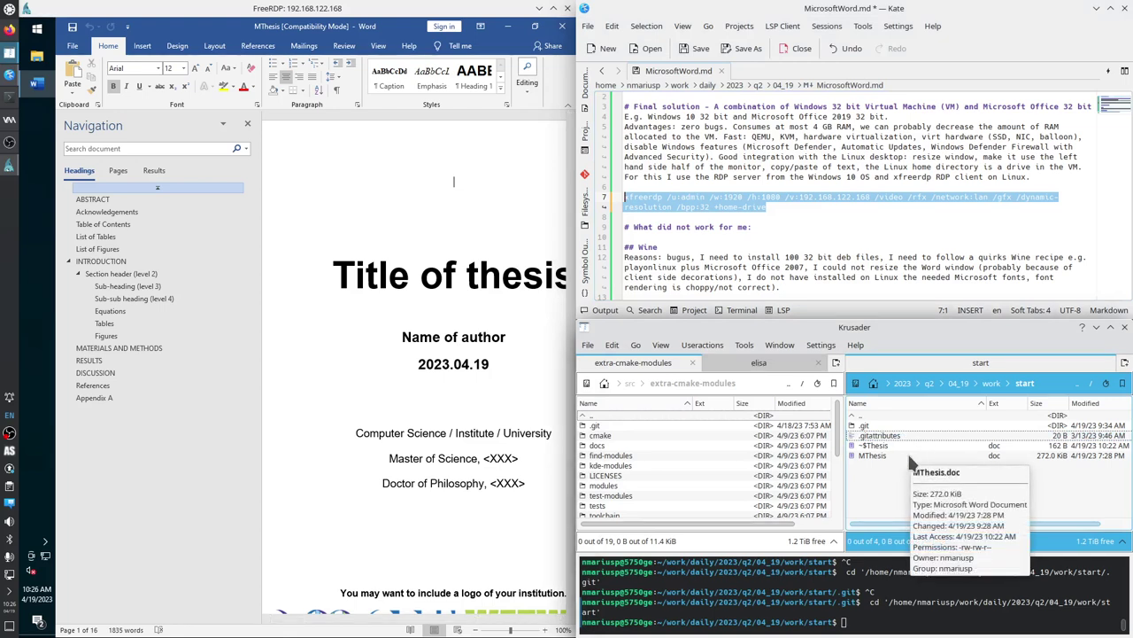